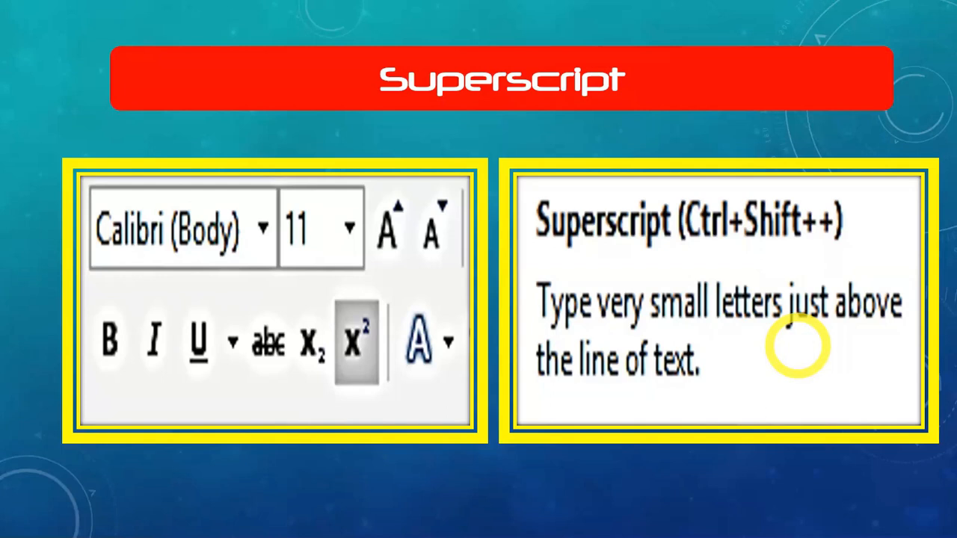
- Present the remaining slides from Superscript through Format Painter to the closing slide and exit the slide show
{"action": "left_click", "coordinate": [796, 347]}
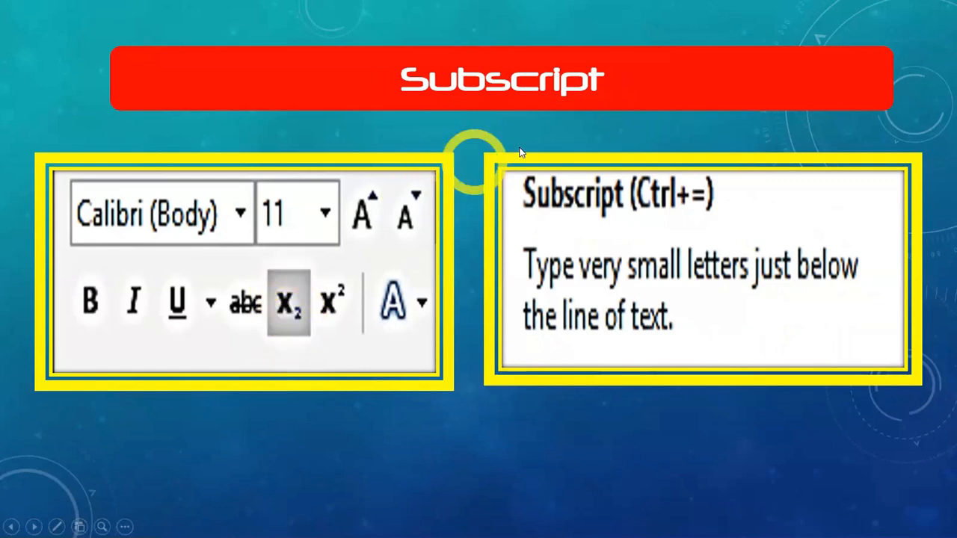
{"action": "left_click", "coordinate": [636, 119]}
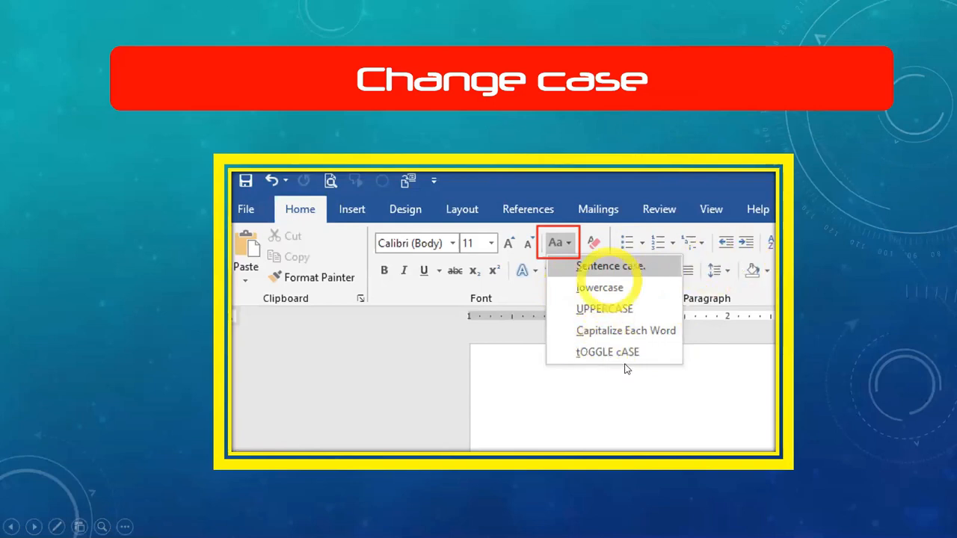
{"action": "left_click", "coordinate": [740, 355]}
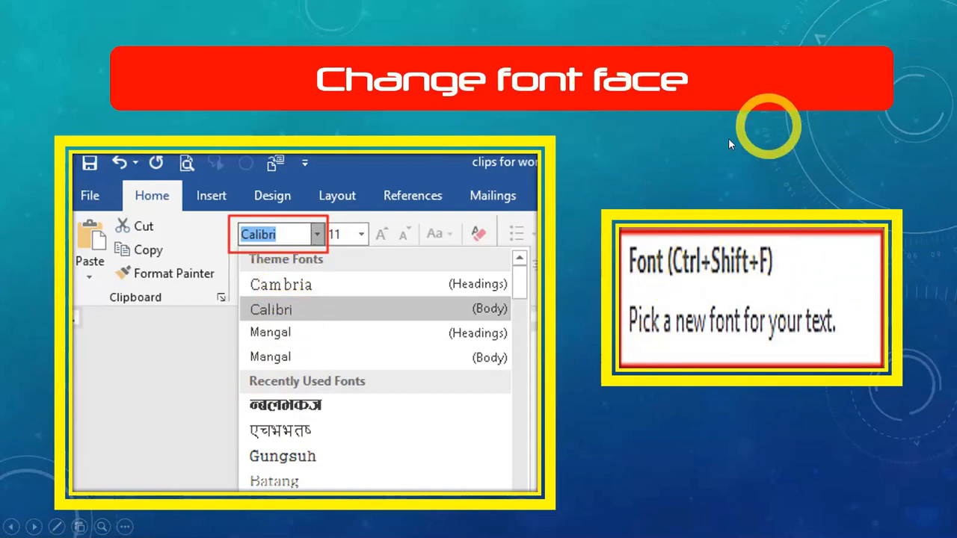
{"action": "left_click", "coordinate": [691, 152]}
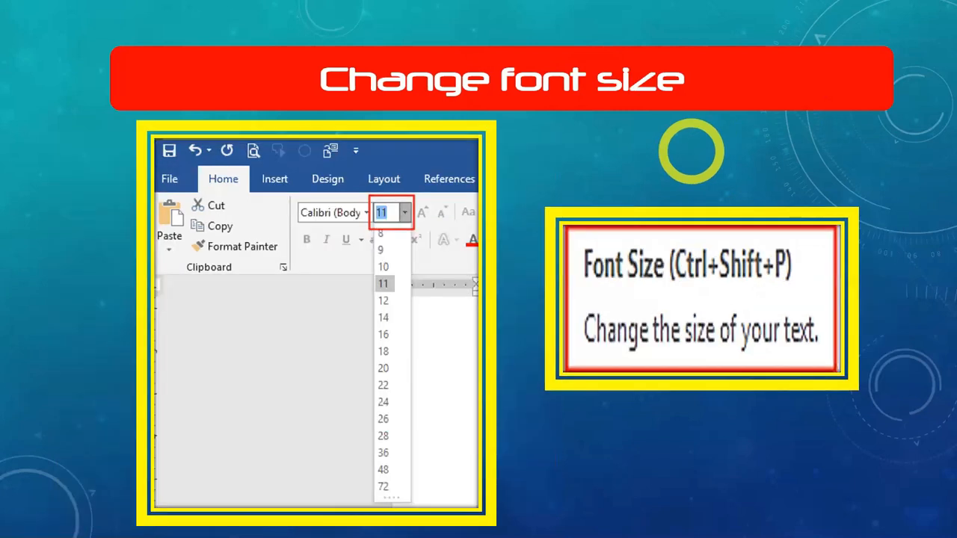
{"action": "left_click", "coordinate": [665, 269]}
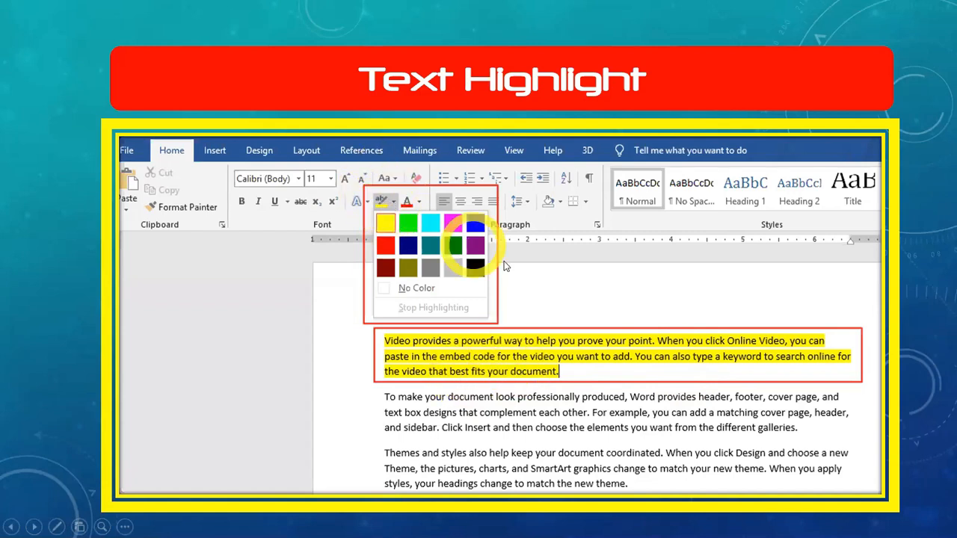
{"action": "left_click", "coordinate": [544, 274]}
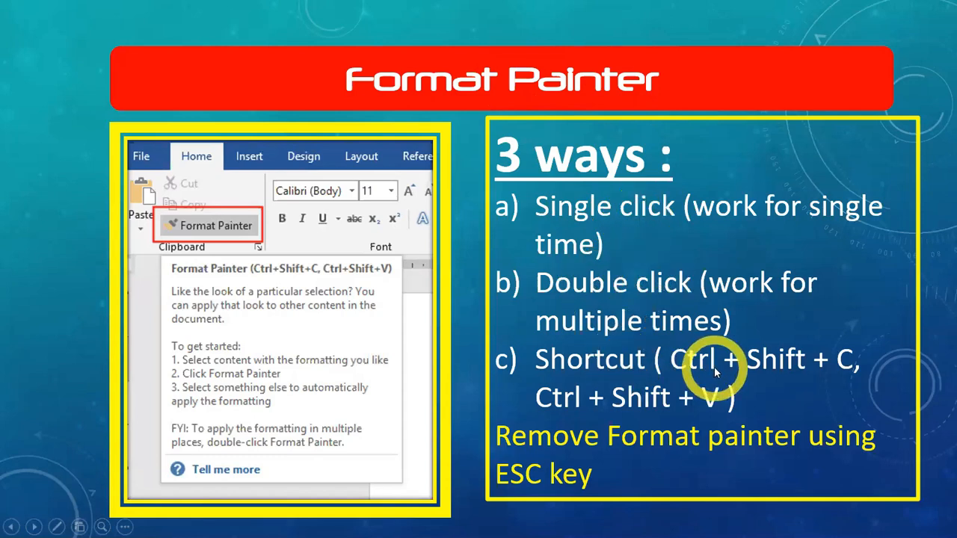
{"action": "left_click", "coordinate": [600, 324]}
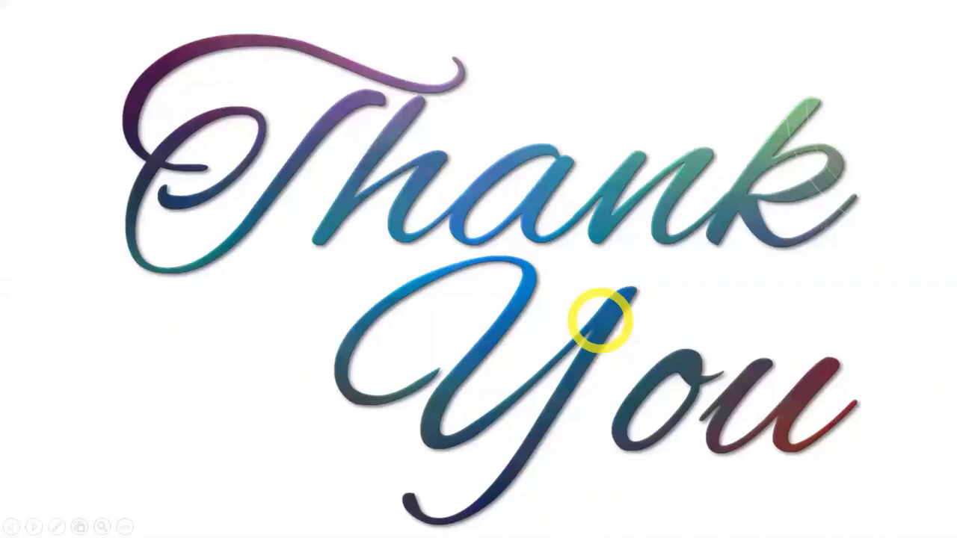
{"action": "left_click", "coordinate": [600, 320]}
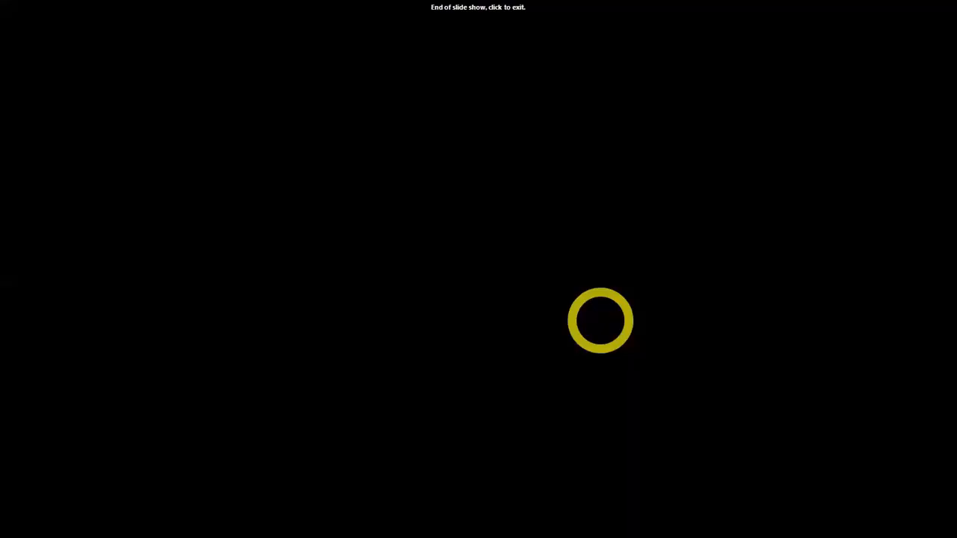
{"action": "left_click", "coordinate": [601, 320]}
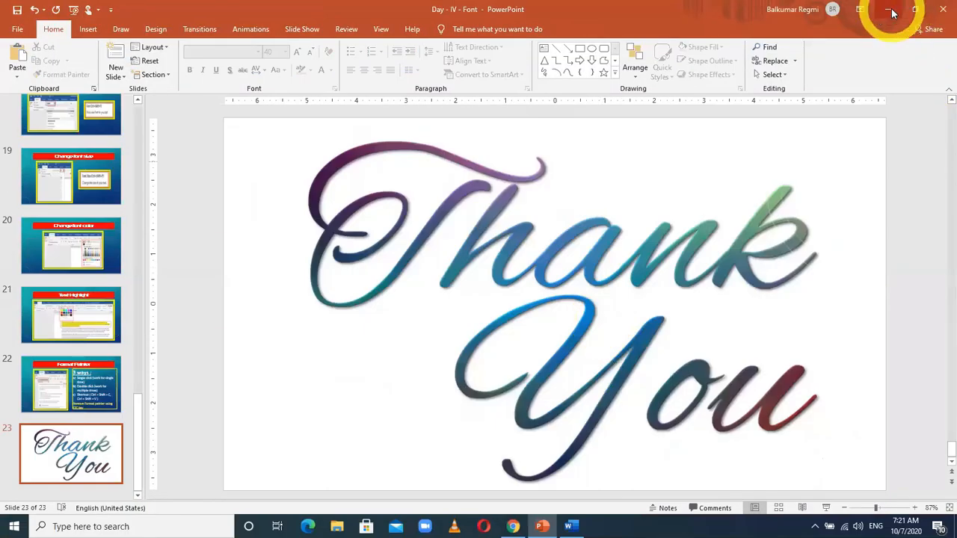
- Go back to the beginning of the presentation and review the slides from Objective through Selection
{"action": "left_click_drag", "start_coordinate": [137, 433], "coordinate": [139, 112]}
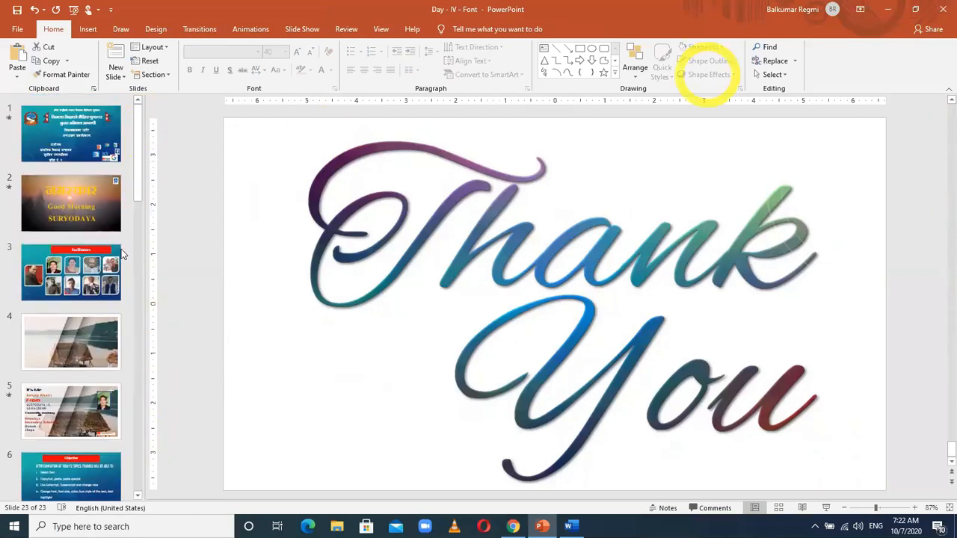
{"action": "left_click", "coordinate": [64, 471]}
{"action": "scroll", "coordinate": [179, 449], "scroll_direction": "down", "scroll_amount": 1}
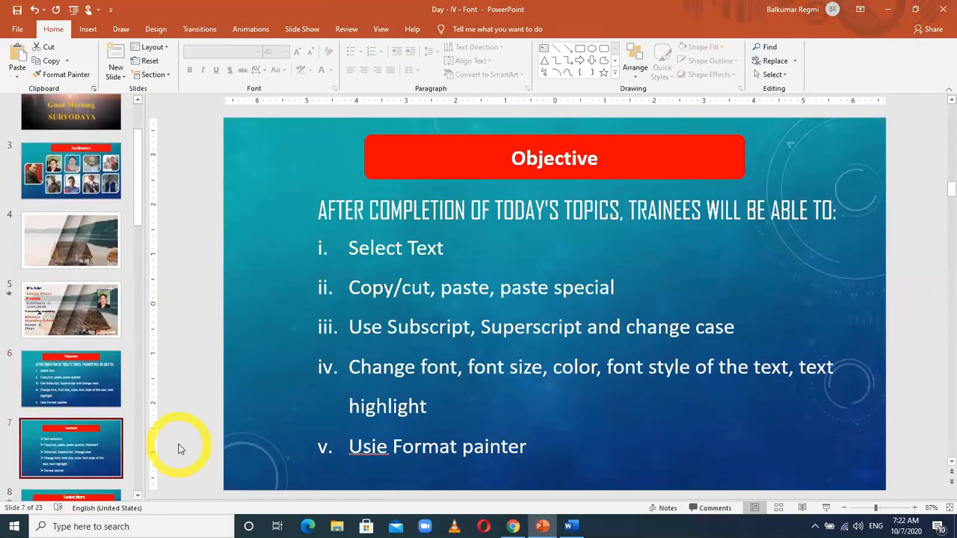
{"action": "scroll", "coordinate": [179, 449], "scroll_direction": "down", "scroll_amount": 1}
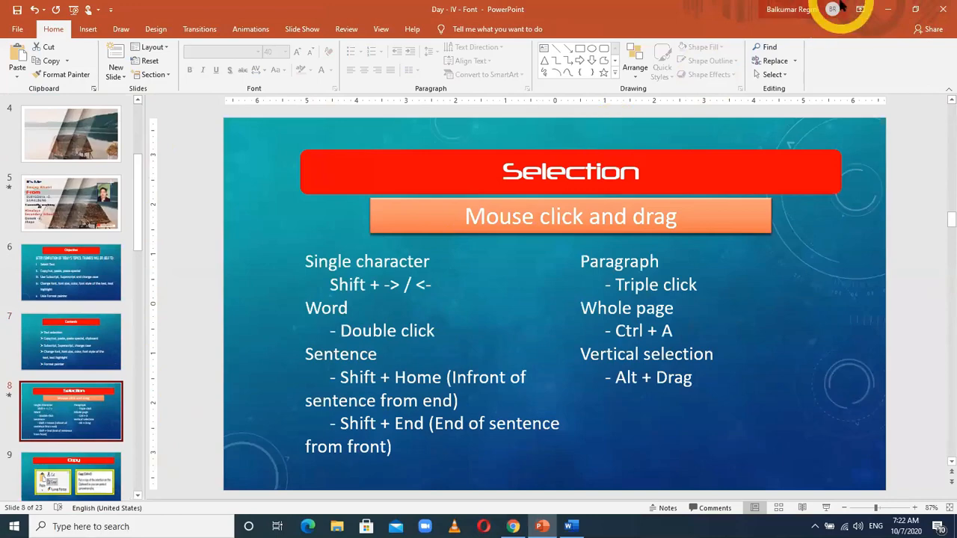
- Minimize the presentation and refresh the desktop several times
{"action": "left_click", "coordinate": [887, 10]}
{"action": "right_click", "coordinate": [436, 127]}
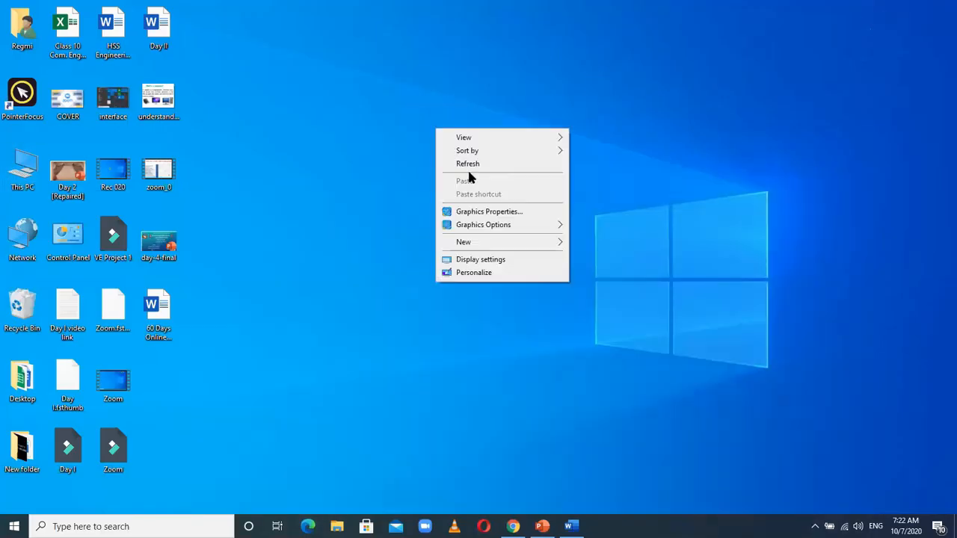
{"action": "left_click", "coordinate": [468, 163]}
{"action": "right_click", "coordinate": [421, 133]}
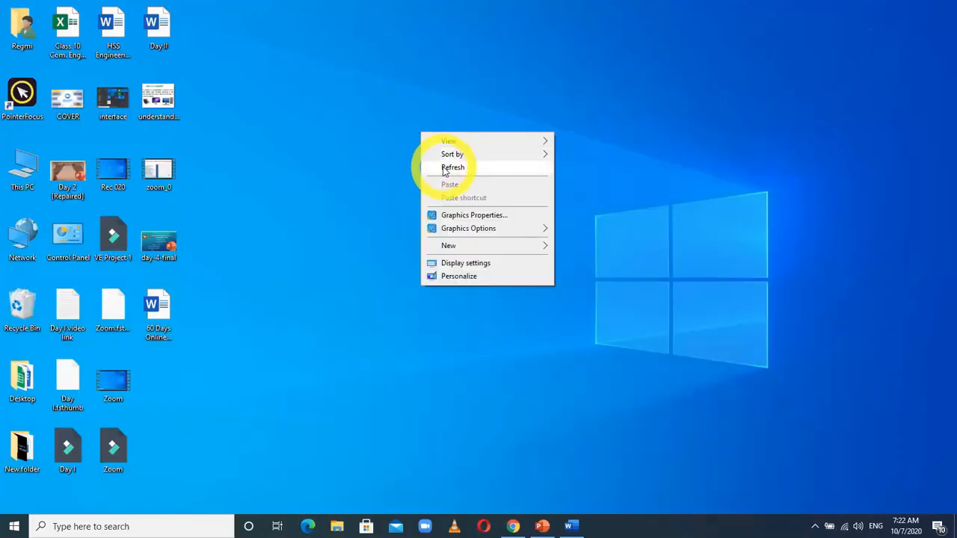
{"action": "left_click", "coordinate": [449, 168]}
{"action": "right_click", "coordinate": [423, 147]}
{"action": "left_click", "coordinate": [461, 185]}
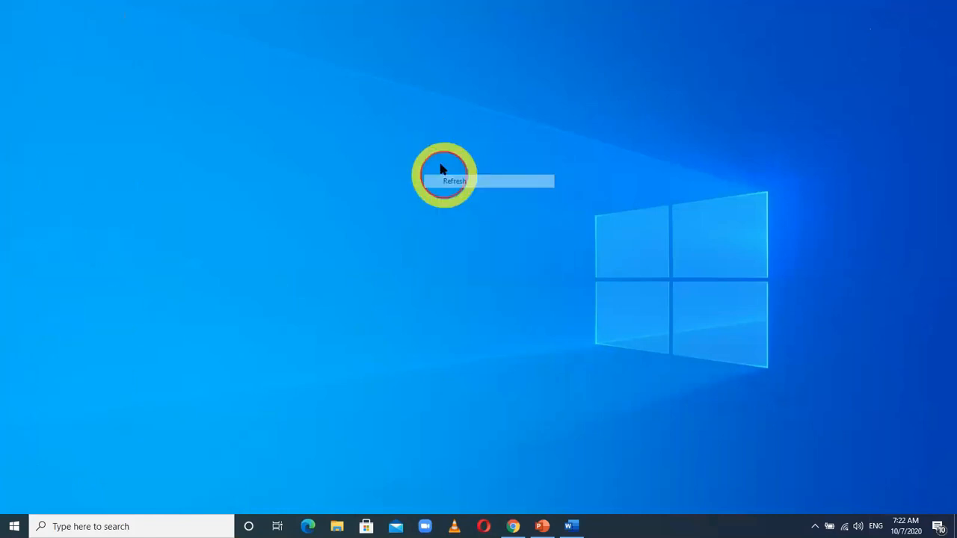
{"action": "right_click", "coordinate": [435, 164]}
{"action": "left_click", "coordinate": [463, 198]}
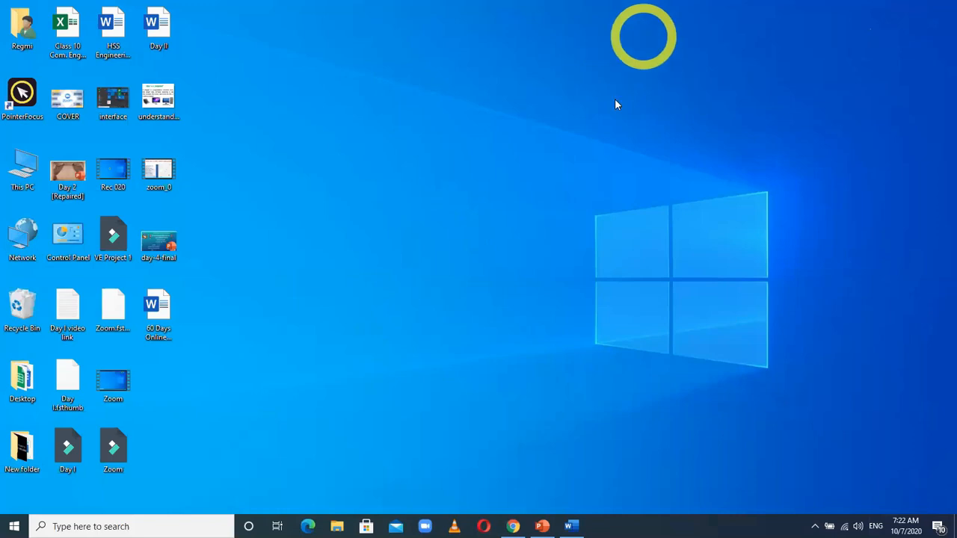
- Switch to the 60 Days Online Teachers Training Program document in Word and look through its worksheet pages
{"action": "left_click", "coordinate": [571, 525]}
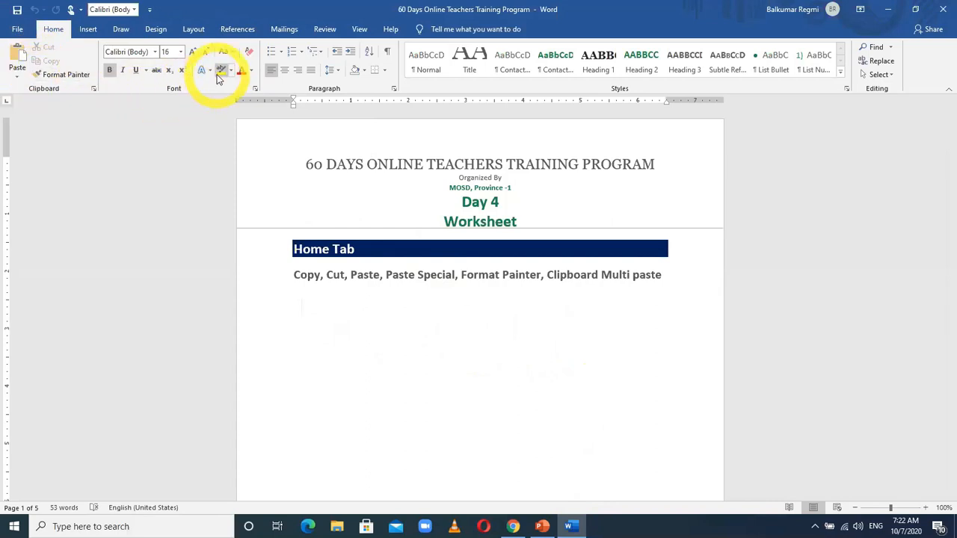
{"action": "key", "text": "alt"}
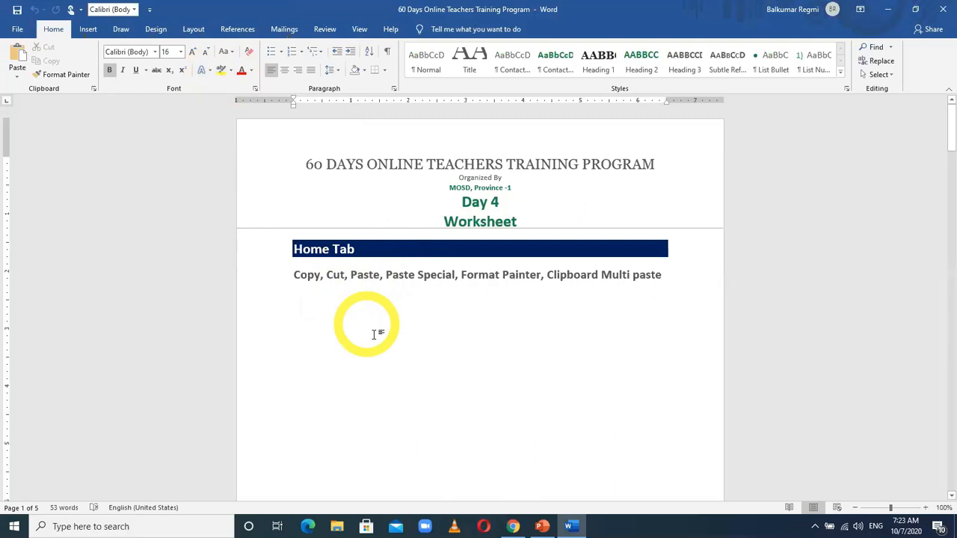
{"action": "scroll", "coordinate": [374, 334], "scroll_direction": "down", "scroll_amount": 10}
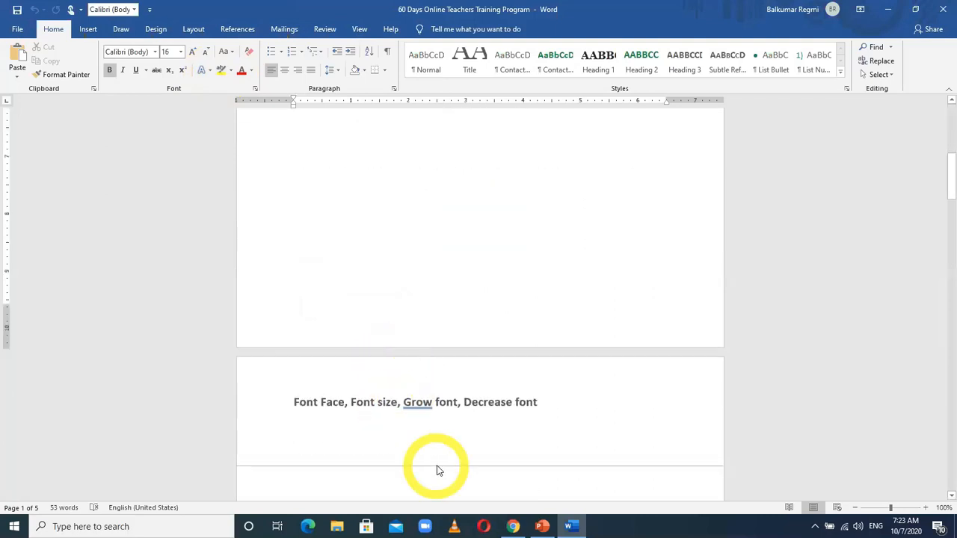
{"action": "scroll", "coordinate": [438, 471], "scroll_direction": "down", "scroll_amount": 3}
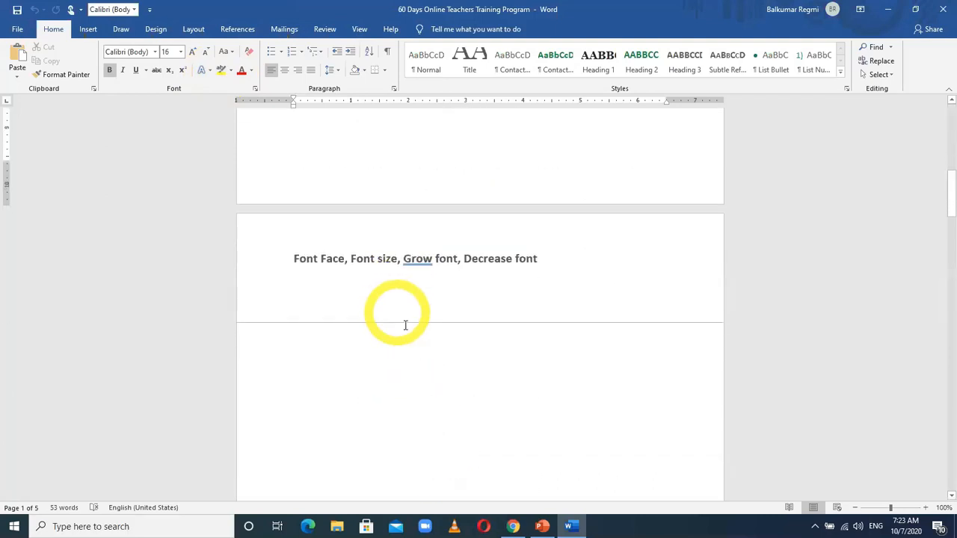
{"action": "scroll", "coordinate": [406, 325], "scroll_direction": "down", "scroll_amount": 8}
{"action": "scroll", "coordinate": [408, 333], "scroll_direction": "down", "scroll_amount": 3}
{"action": "scroll", "coordinate": [407, 333], "scroll_direction": "up", "scroll_amount": 20}
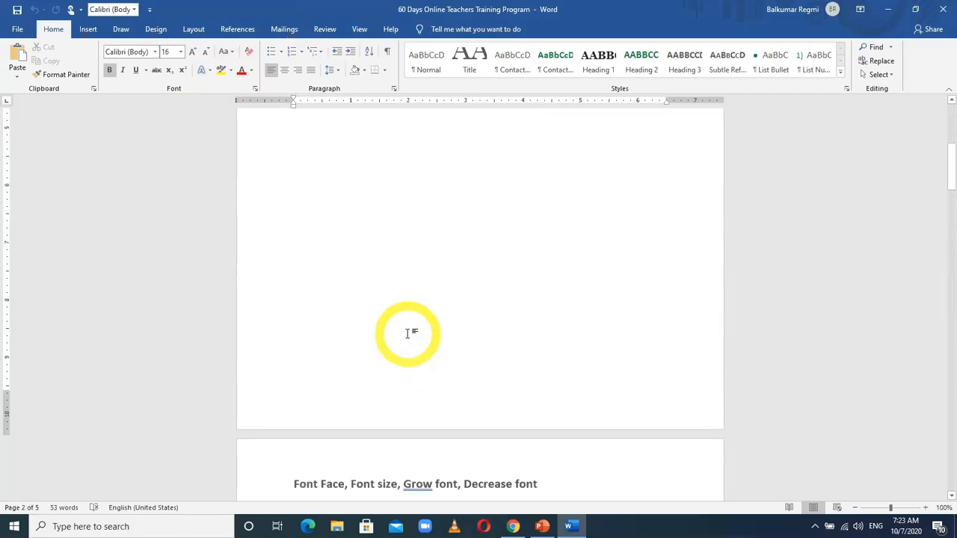
{"action": "scroll", "coordinate": [407, 333], "scroll_direction": "up", "scroll_amount": 10}
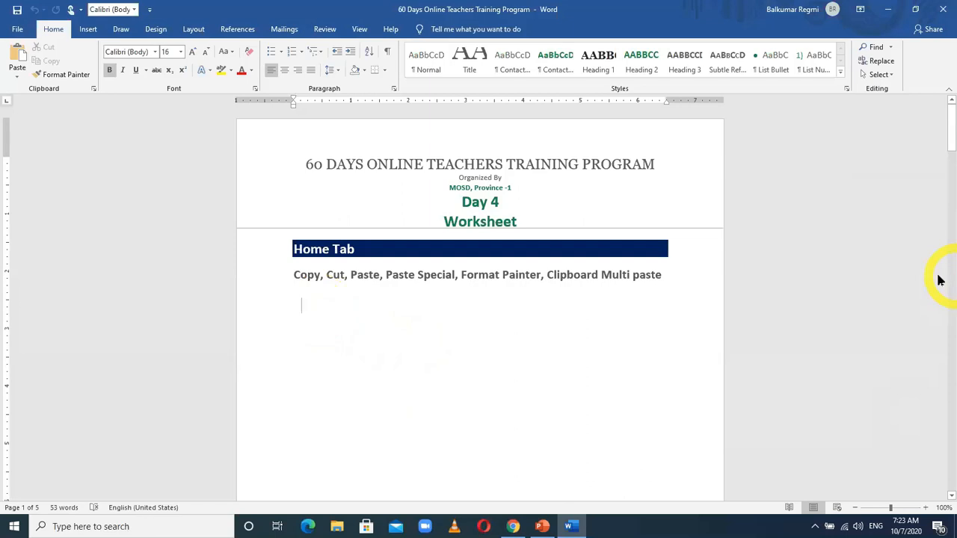
- Increase the font size to 24 on the empty line below the Copy, Cut, Paste topics
{"action": "key", "text": "ctrl+shift+period"}
{"action": "key", "text": "ctrl+shift+period"}
{"action": "key", "text": "ctrl+shift+period"}
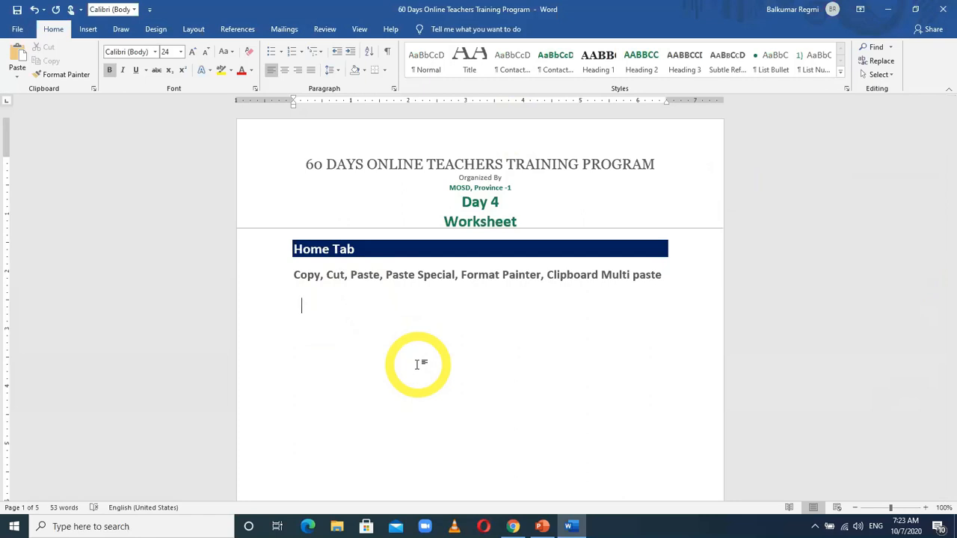
- Open the On-Screen Keyboard and move it so the worksheet's empty area is uncovered
{"action": "key", "text": "super"}
{"action": "key", "text": "super"}
{"action": "key", "text": "super"}
{"action": "type", "text": "onscr"}
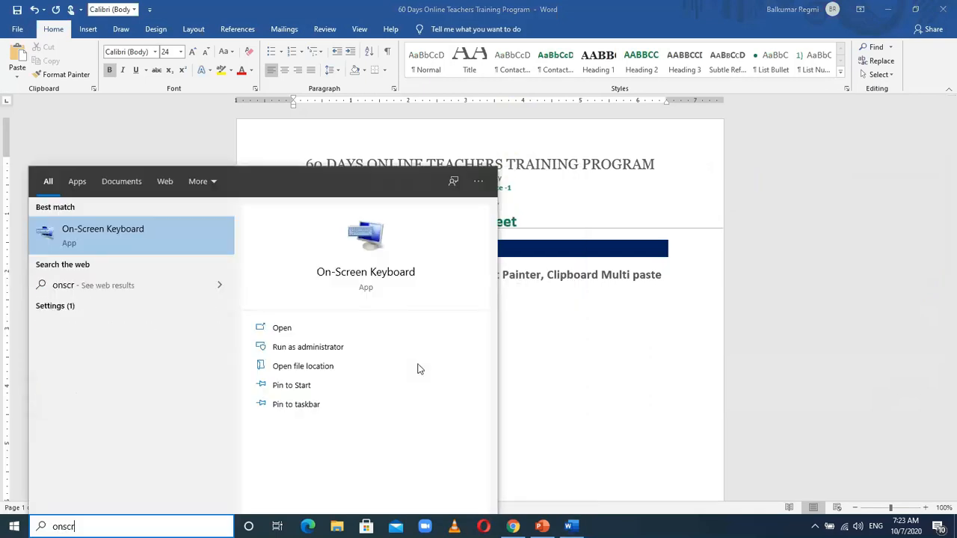
{"action": "key", "text": "Return"}
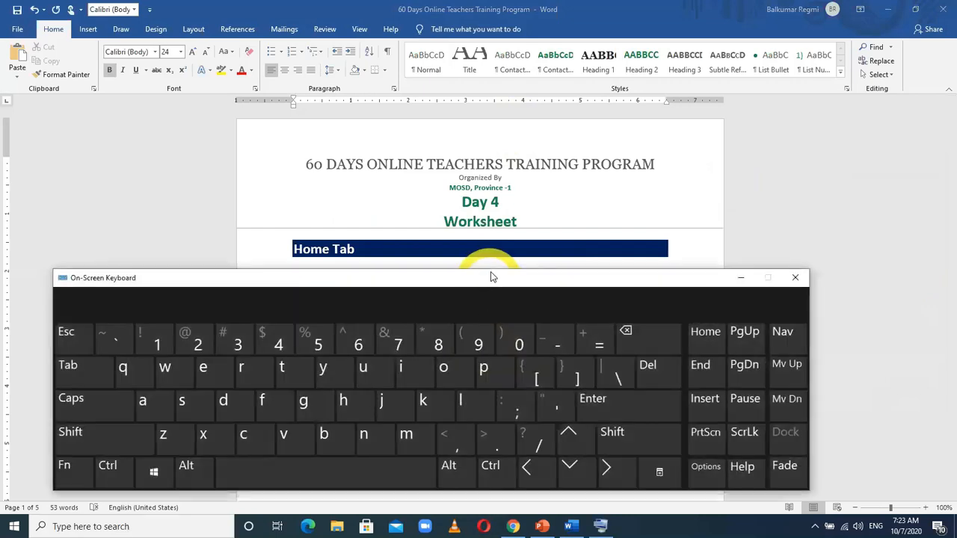
{"action": "left_click_drag", "start_coordinate": [492, 277], "coordinate": [496, 10]}
- Enter =rand(1) with the On-Screen Keyboard below the Copy, Cut, Paste topics line
{"action": "left_click", "coordinate": [336, 322]}
{"action": "left_click", "coordinate": [310, 332]}
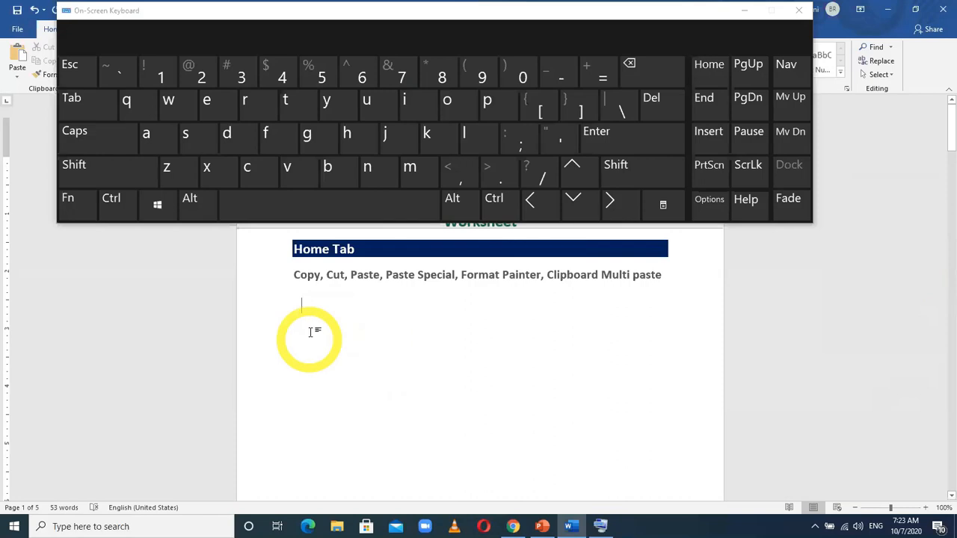
{"action": "left_click", "coordinate": [590, 80]}
{"action": "left_click", "coordinate": [245, 105]}
{"action": "left_click", "coordinate": [158, 134]}
{"action": "left_click", "coordinate": [368, 177]}
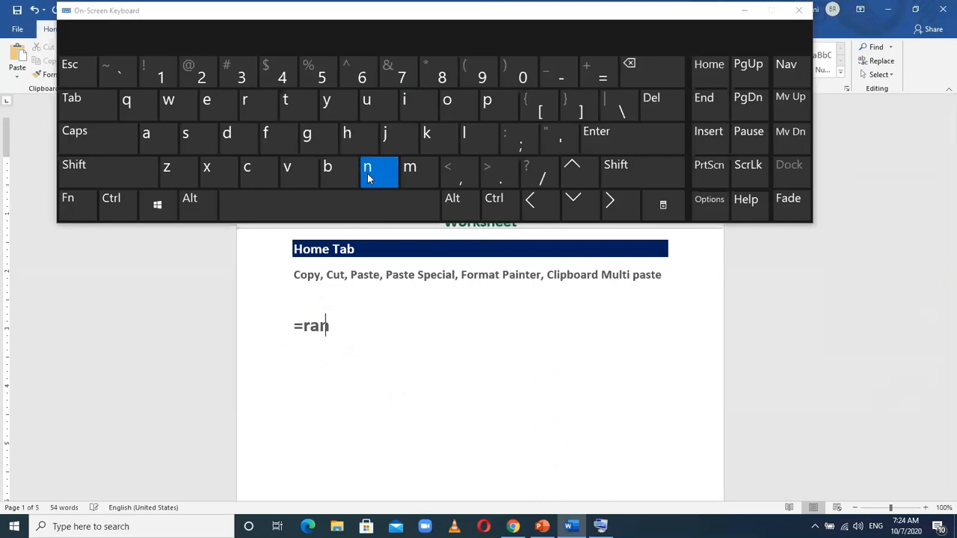
{"action": "left_click", "coordinate": [238, 136]}
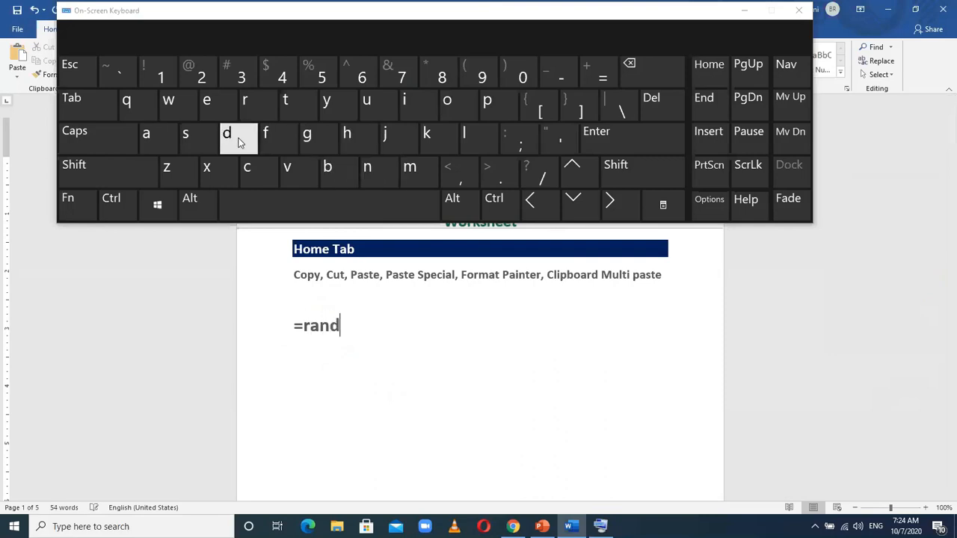
{"action": "left_click", "coordinate": [612, 179]}
{"action": "left_click", "coordinate": [482, 77]}
{"action": "left_click", "coordinate": [158, 79]}
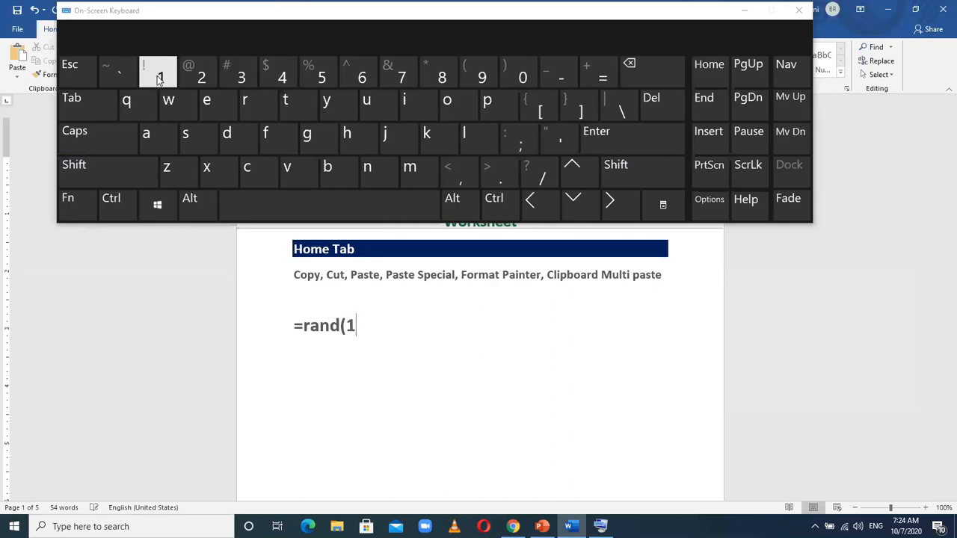
{"action": "left_click", "coordinate": [617, 175]}
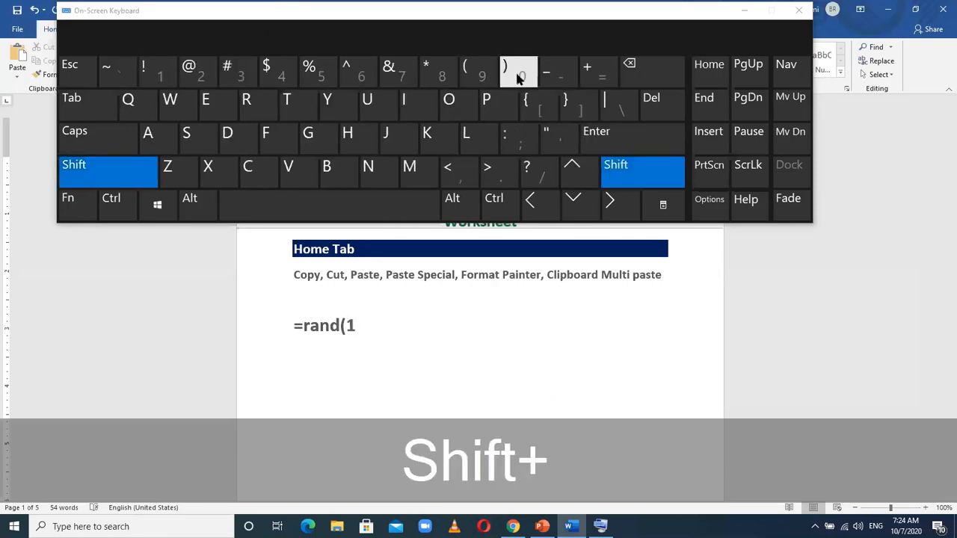
{"action": "left_click", "coordinate": [520, 75]}
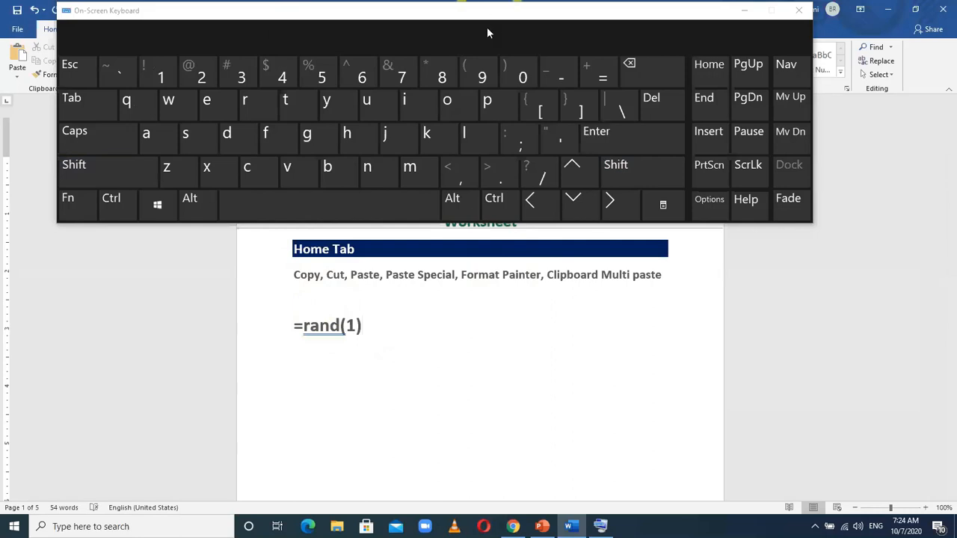
- Open the Word Options dialog and get the On-Screen Keyboard out of its way
{"action": "left_click_drag", "start_coordinate": [489, 21], "coordinate": [569, 33]}
{"action": "left_click", "coordinate": [374, 311]}
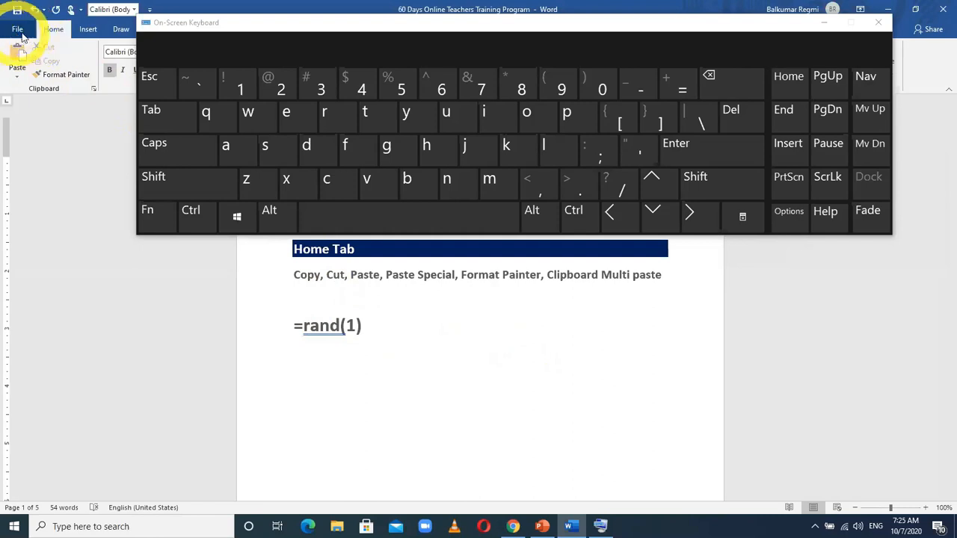
{"action": "left_click", "coordinate": [21, 34]}
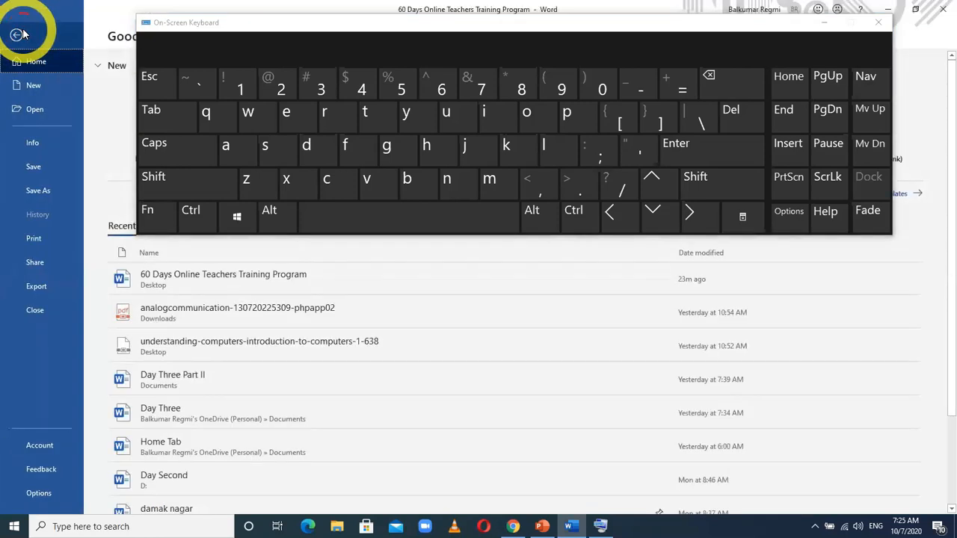
{"action": "left_click", "coordinate": [40, 495]}
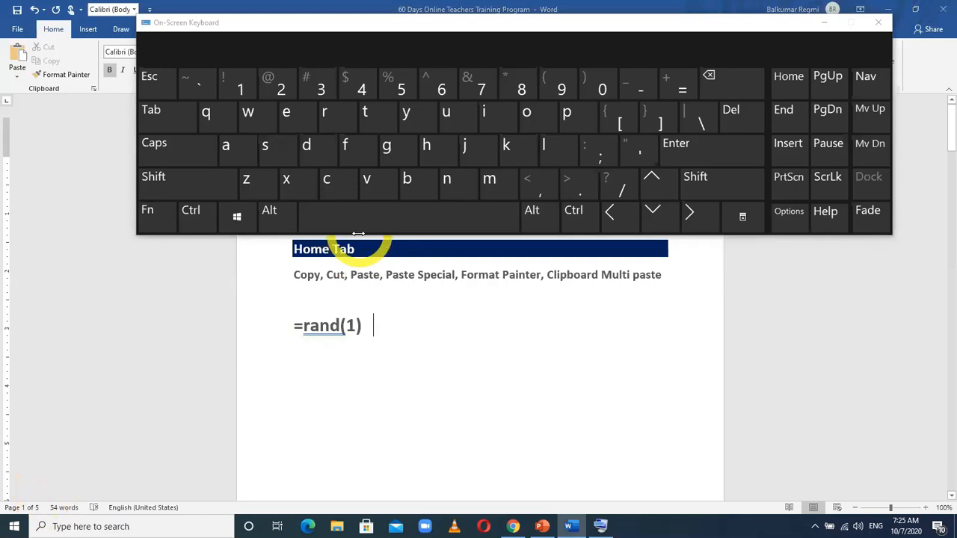
{"action": "left_click", "coordinate": [827, 25]}
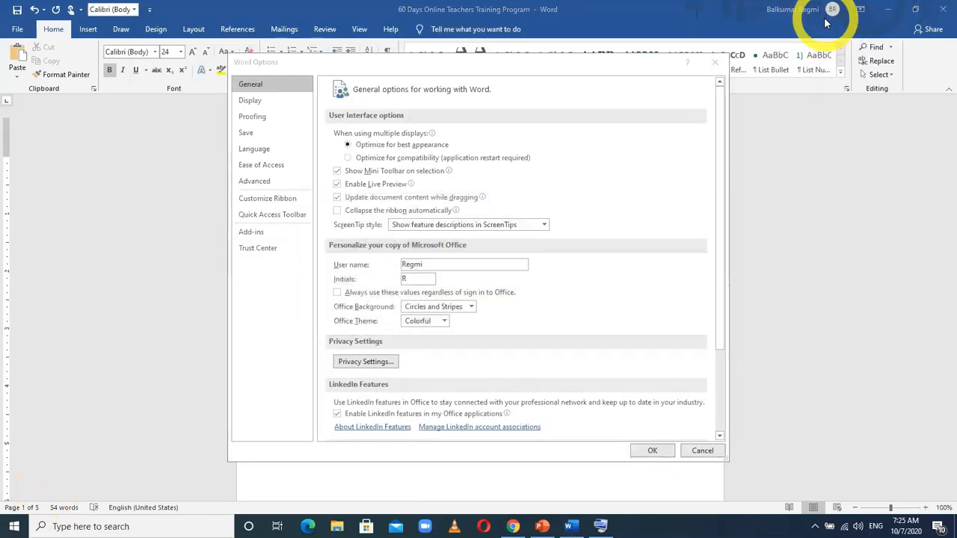
- In the AutoCorrect proofing options, switch Replace text as you type off and back on, and accept both dialogs
{"action": "left_click", "coordinate": [254, 119]}
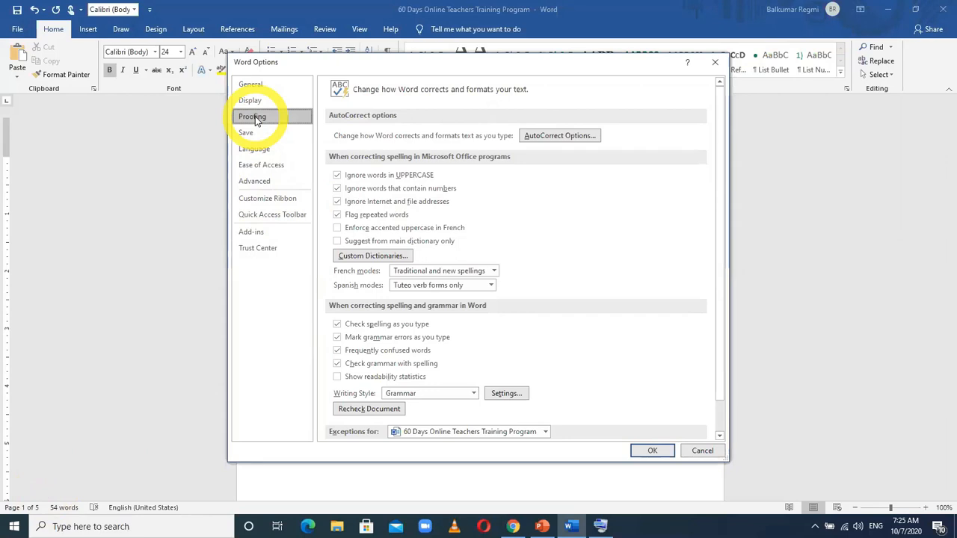
{"action": "left_click", "coordinate": [545, 139]}
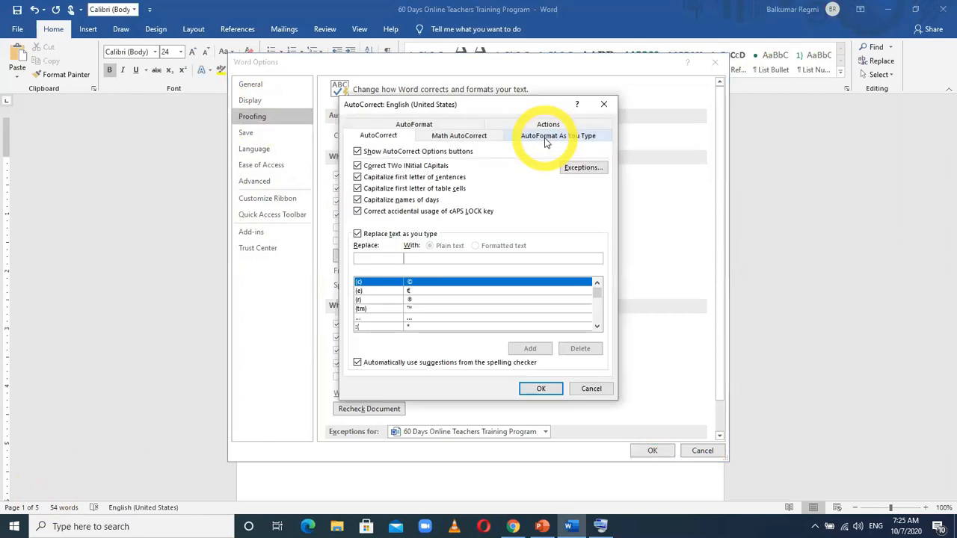
{"action": "left_click", "coordinate": [362, 235]}
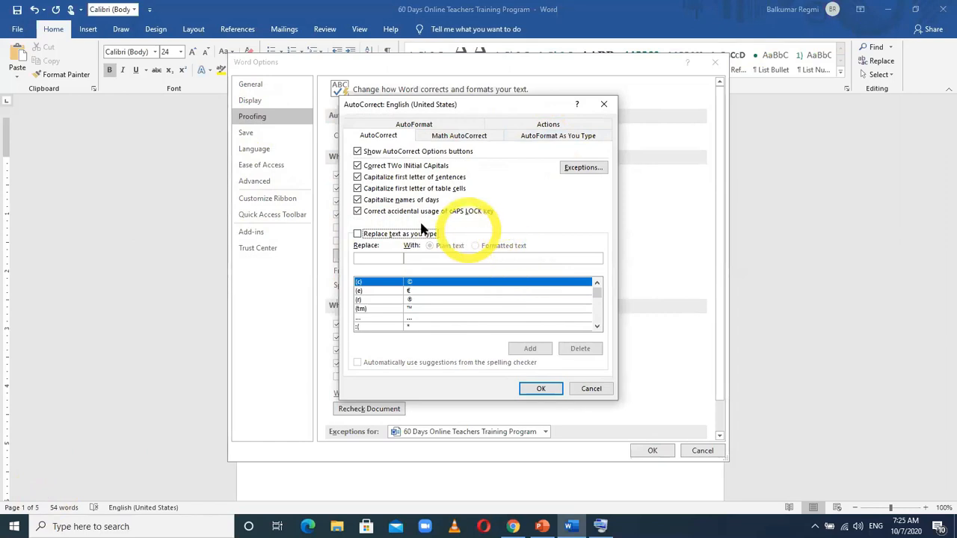
{"action": "left_click", "coordinate": [358, 235]}
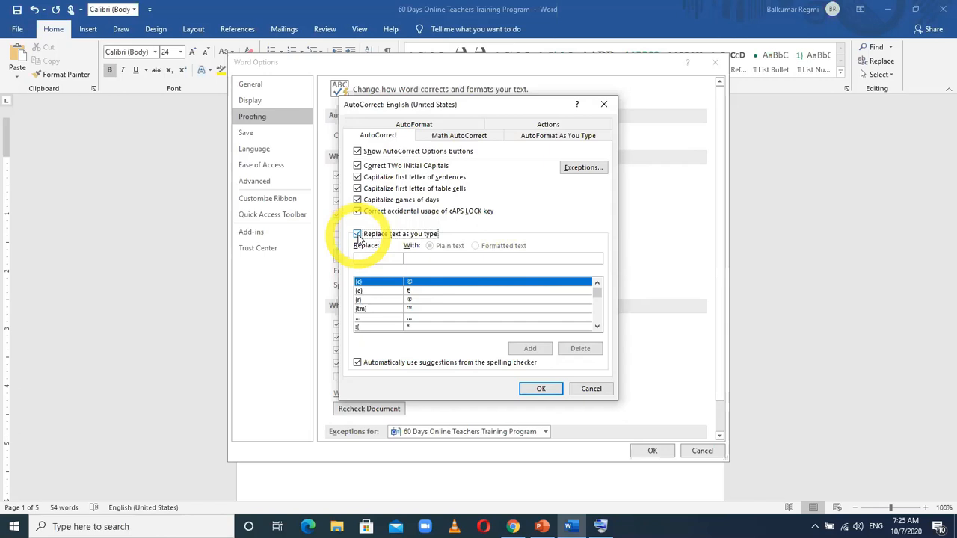
{"action": "left_click", "coordinate": [541, 388]}
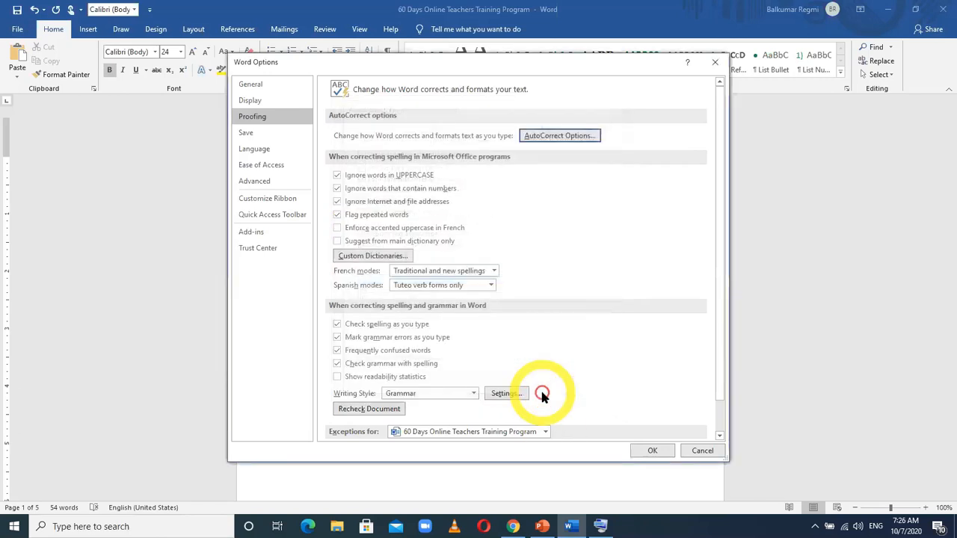
{"action": "left_click", "coordinate": [653, 451]}
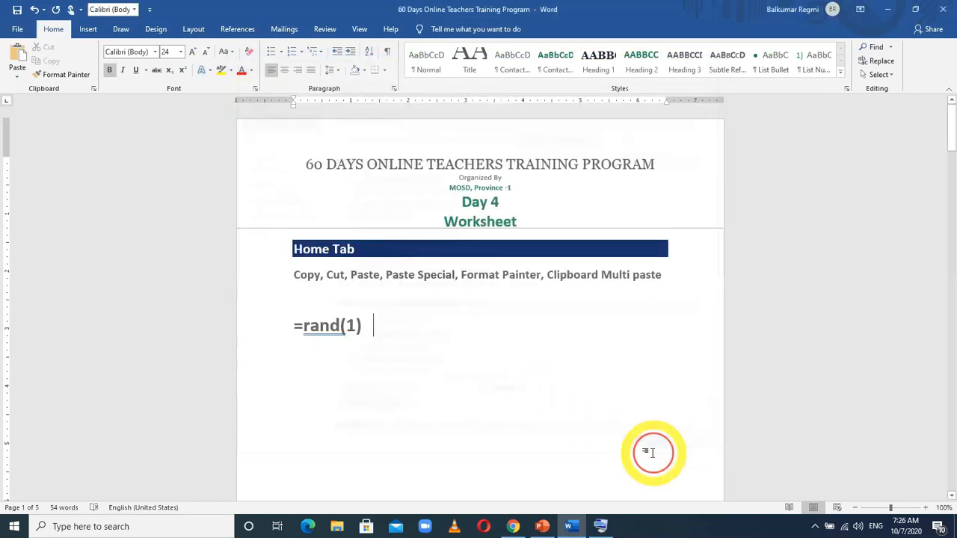
- Reopen the AutoCorrect proofing options, toggle Replace text as you type off and on once more, and accept the settings
{"action": "left_click", "coordinate": [17, 29]}
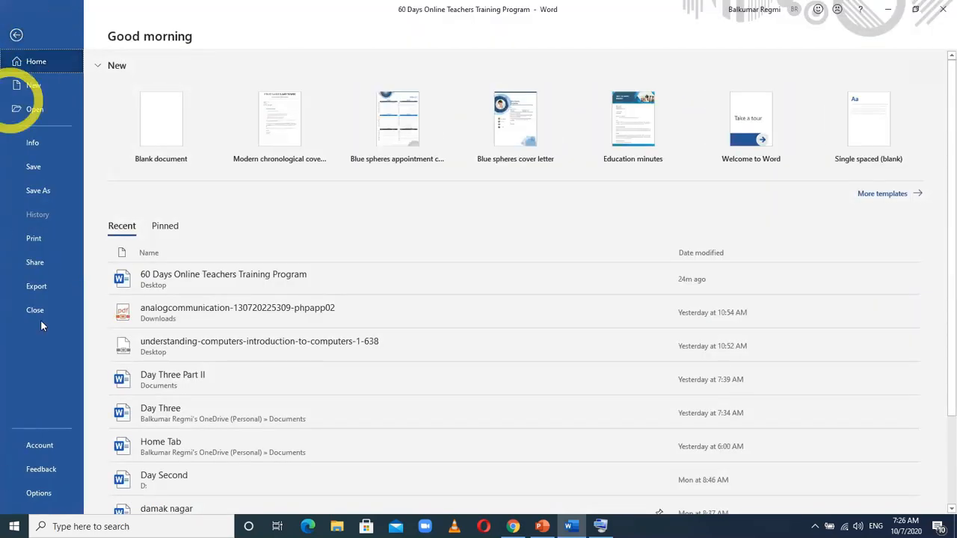
{"action": "left_click", "coordinate": [42, 494]}
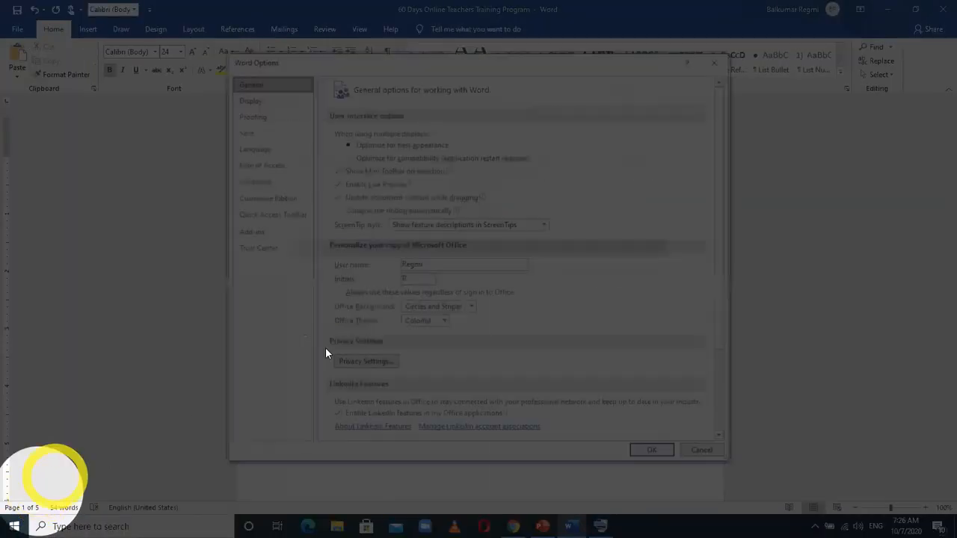
{"action": "left_click", "coordinate": [260, 120]}
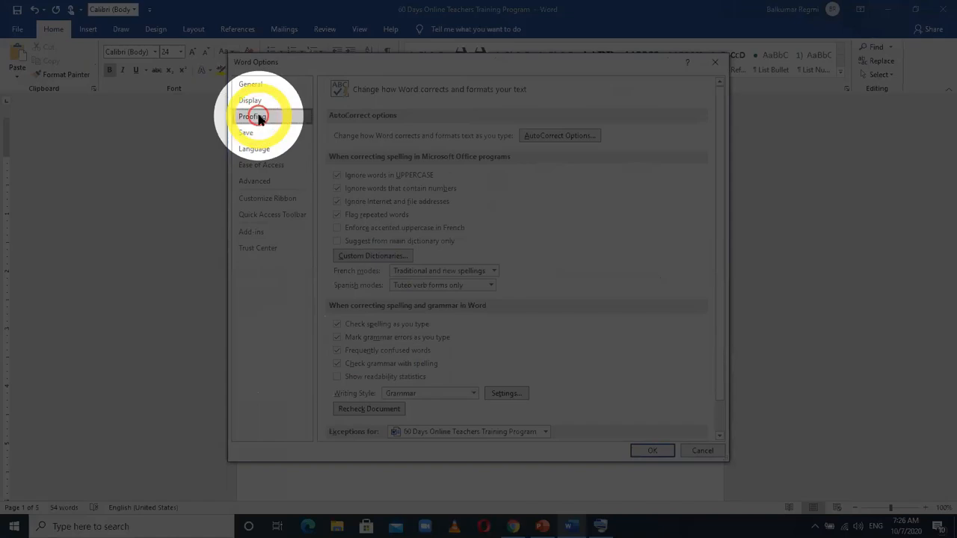
{"action": "left_click", "coordinate": [557, 136]}
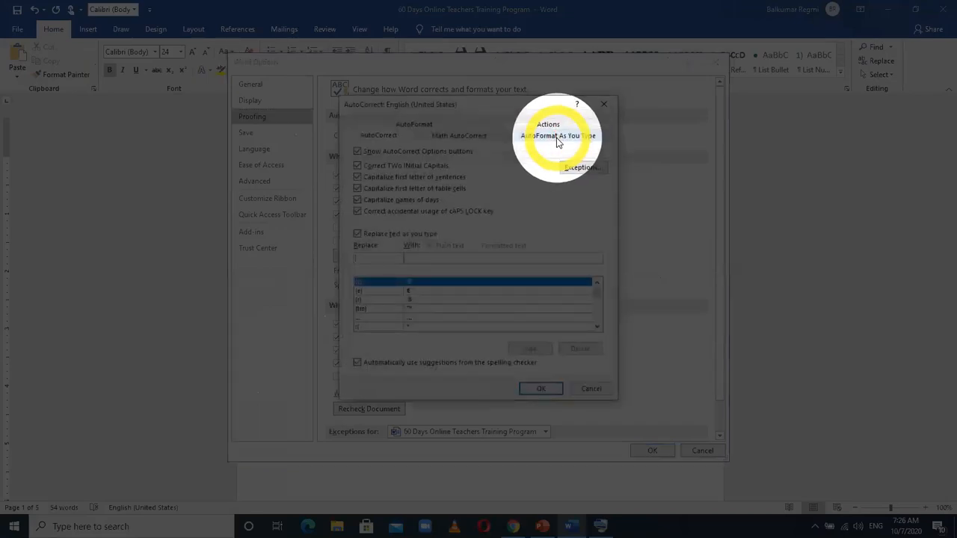
{"action": "left_click", "coordinate": [357, 234]}
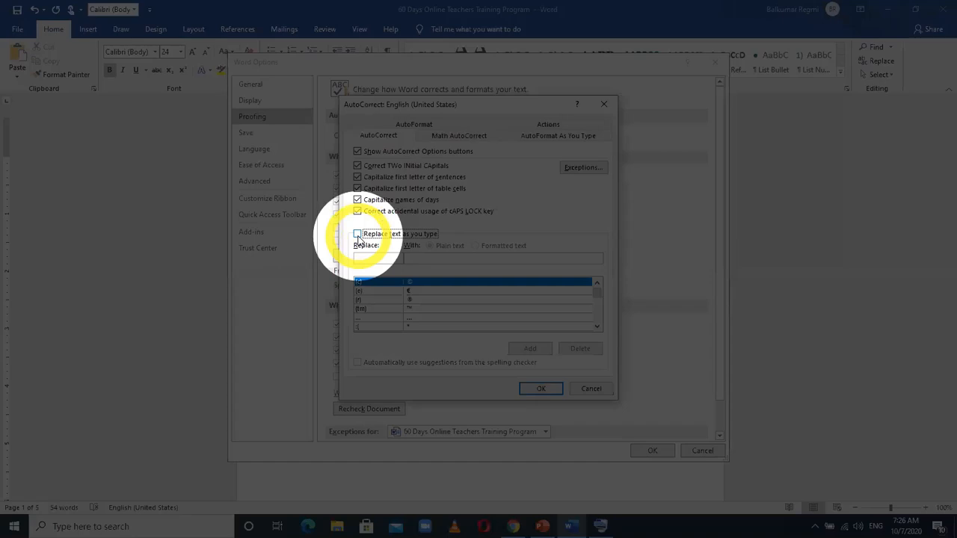
{"action": "left_click", "coordinate": [357, 234]}
{"action": "left_click", "coordinate": [534, 388]}
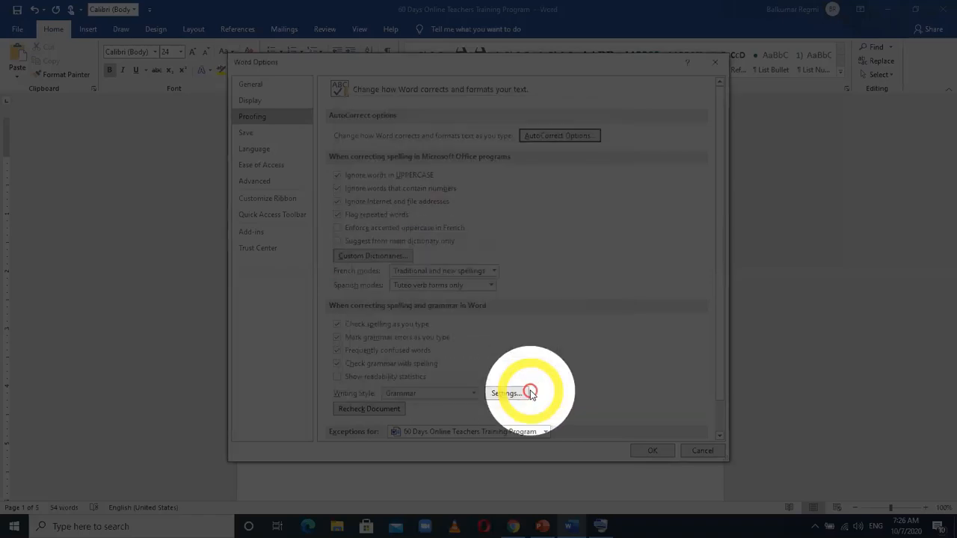
{"action": "left_click", "coordinate": [643, 453]}
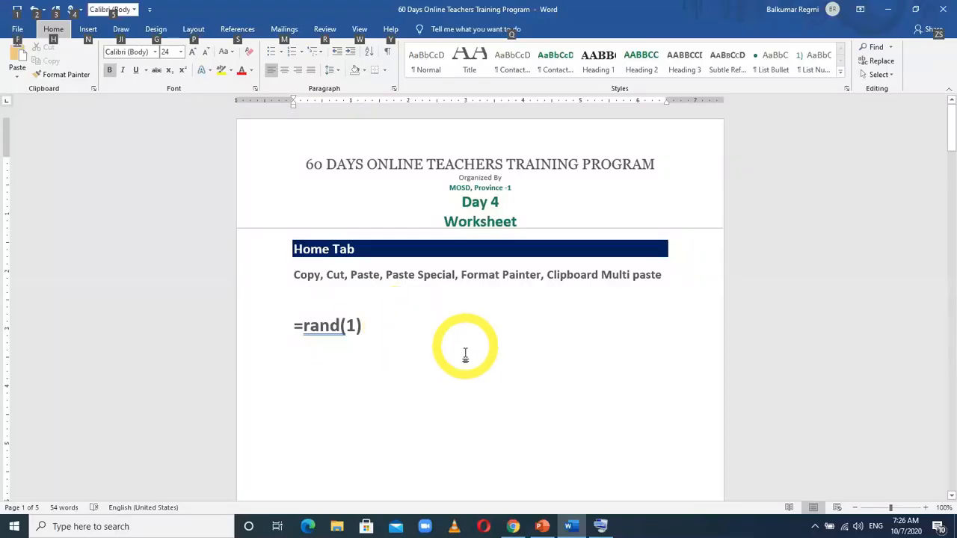
- Erase the formula in the worksheet and try to generate sample text by re-entering =rand(1)
{"action": "key", "text": "BackSpace"}
{"action": "key", "text": "BackSpace"}
{"action": "key", "text": "BackSpace"}
{"action": "key", "text": "BackSpace"}
{"action": "key", "text": "BackSpace"}
{"action": "key", "text": "BackSpace"}
{"action": "key", "text": "BackSpace"}
{"action": "key", "text": "BackSpace"}
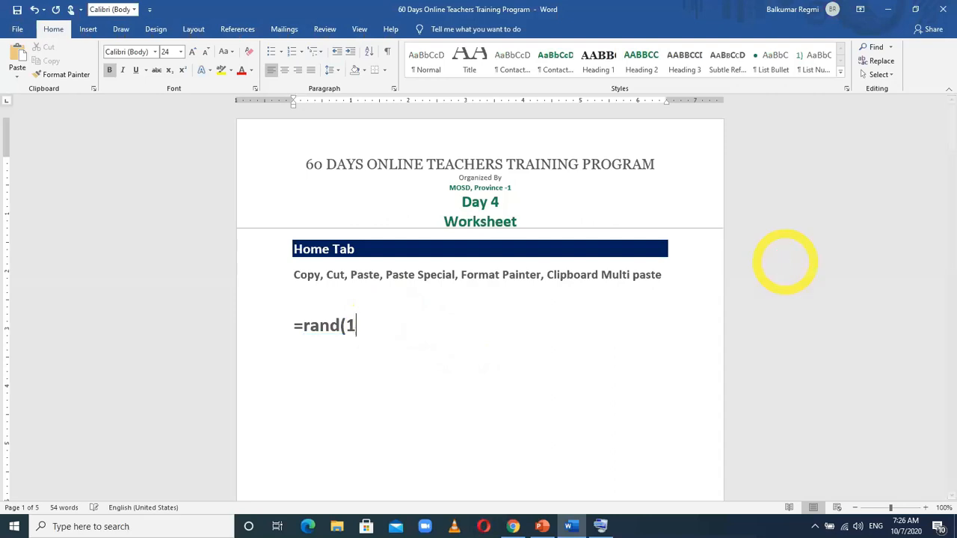
{"action": "key", "text": "BackSpace"}
{"action": "type", "text": "=rand(1)"}
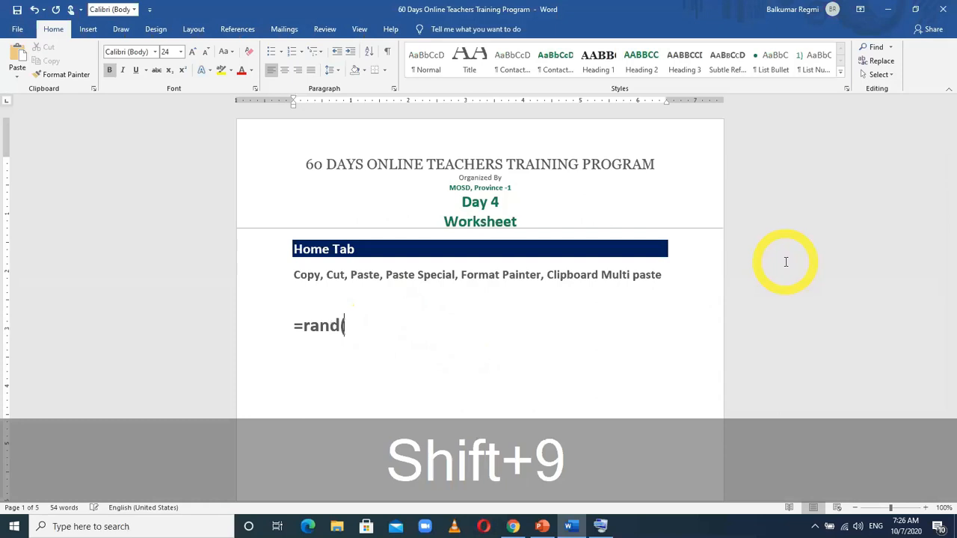
{"action": "key", "text": "Return"}
- Delete the =rand(1) text below the Copy, Cut, Paste topics line
{"action": "key", "text": "BackSpace"}
{"action": "key", "text": "BackSpace"}
{"action": "key", "text": "BackSpace"}
{"action": "key", "text": "BackSpace"}
{"action": "key", "text": "BackSpace"}
{"action": "key", "text": "BackSpace"}
{"action": "key", "text": "BackSpace"}
{"action": "key", "text": "BackSpace"}
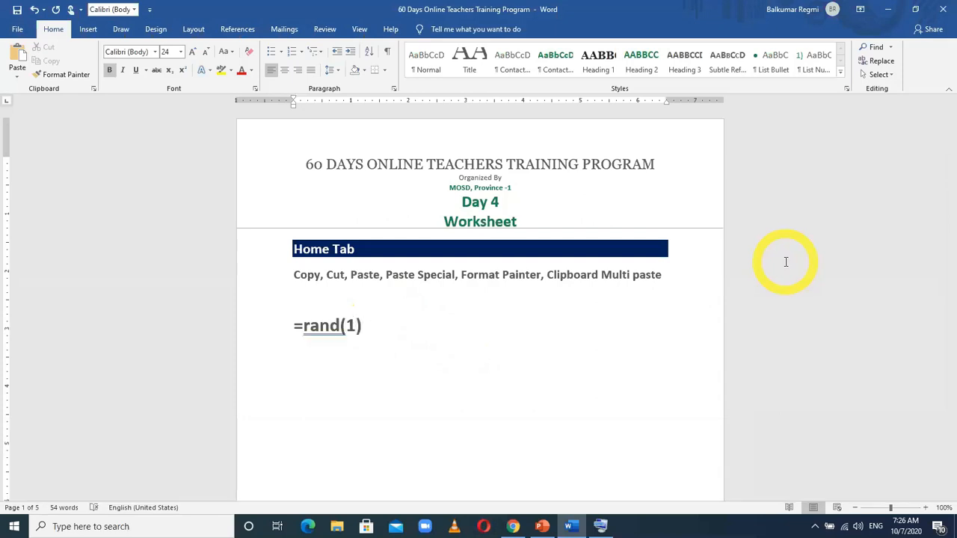
{"action": "key", "text": "BackSpace"}
{"action": "key", "text": "BackSpace"}
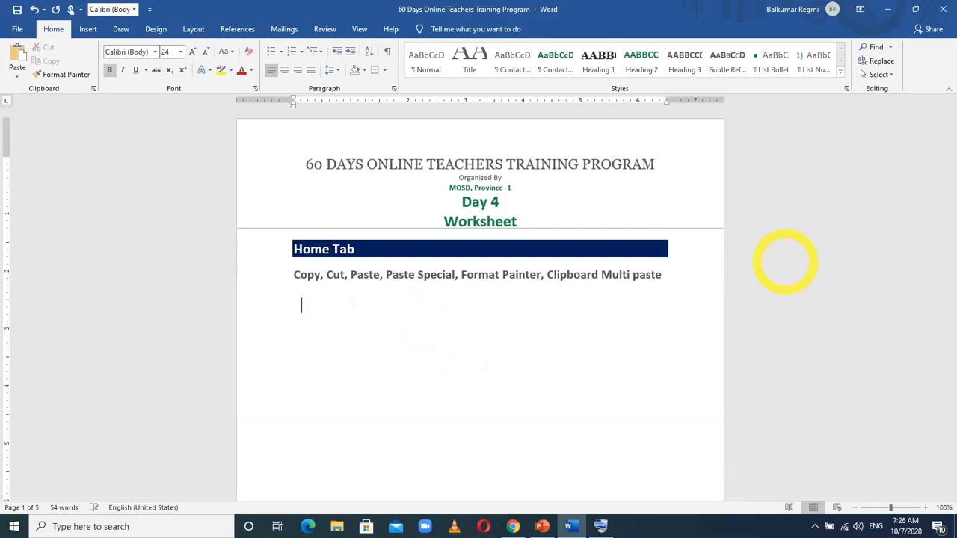
- Create a new blank document and generate one sample paragraph with =rand(1)
{"action": "key", "text": "ctrl+n"}
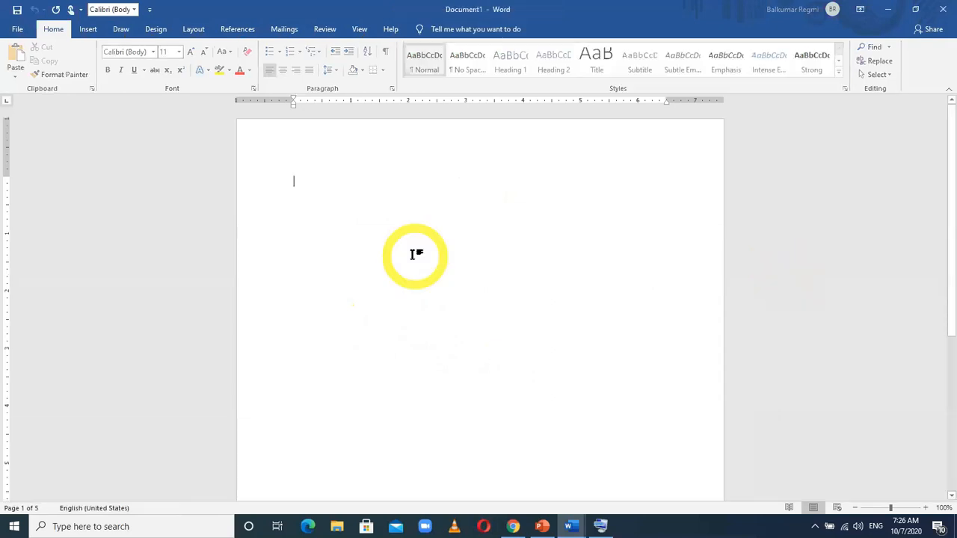
{"action": "type", "text": "=rand(1)"}
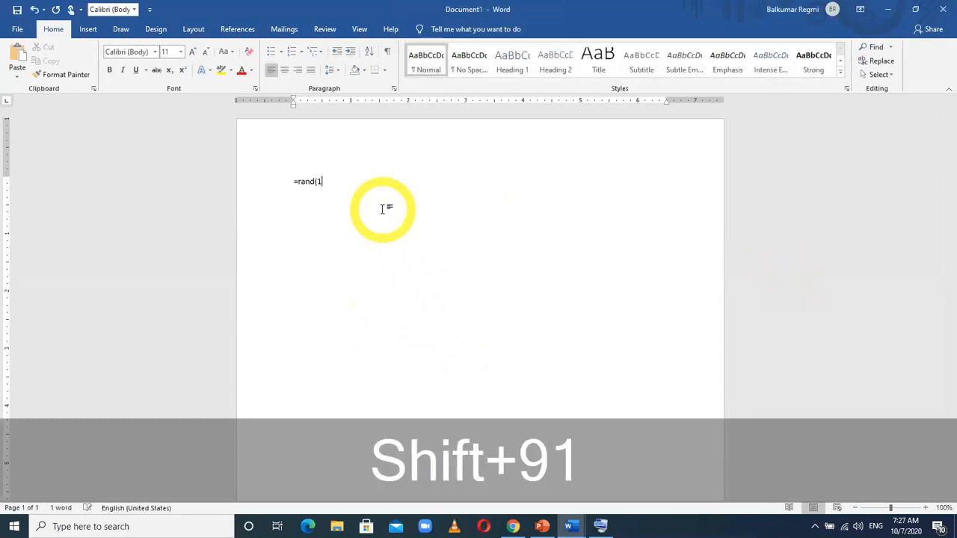
{"action": "key", "text": "Return"}
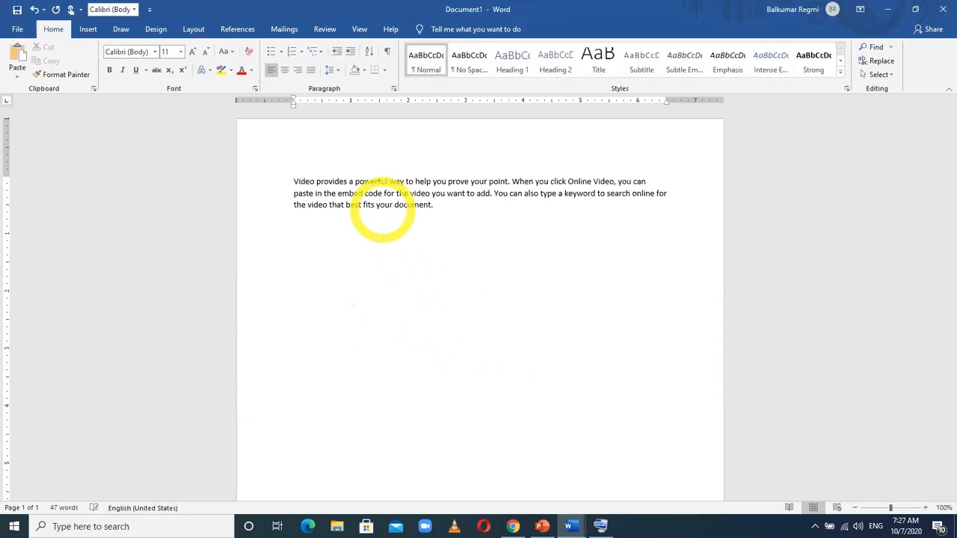
- Increase the font size of the whole sample paragraph to 18 and clear the selection
{"action": "key", "text": "ctrl+a"}
{"action": "key", "text": "ctrl+shift+period"}
{"action": "key", "text": "ctrl+shift+period"}
{"action": "key", "text": "ctrl+shift+period"}
{"action": "key", "text": "ctrl+shift+period"}
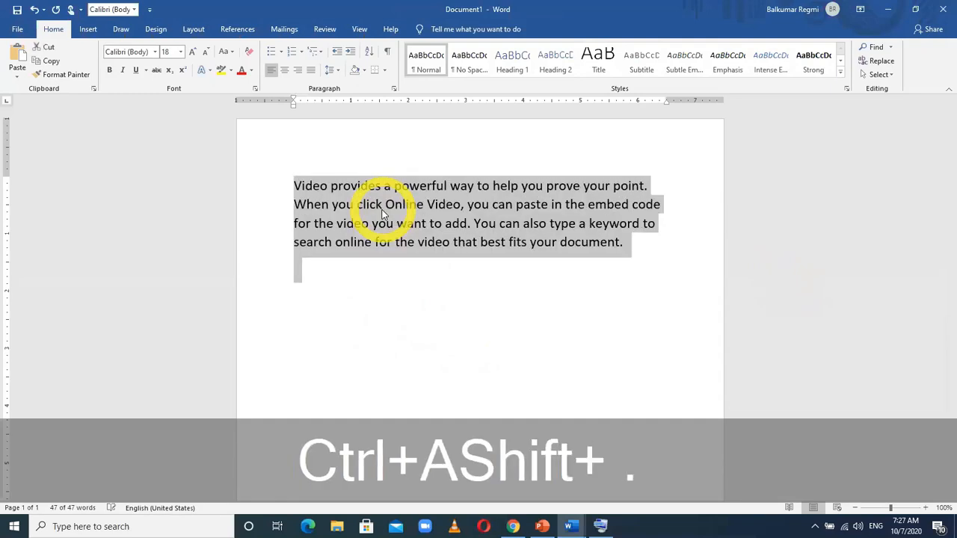
{"action": "left_click", "coordinate": [453, 242]}
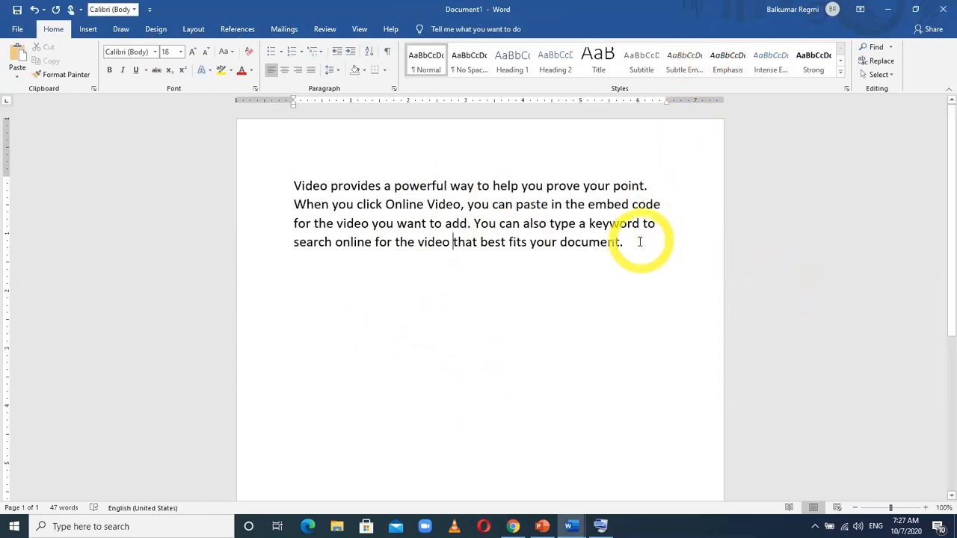
{"action": "left_click_drag", "start_coordinate": [651, 228], "coordinate": [396, 241]}
{"action": "left_click", "coordinate": [412, 212]}
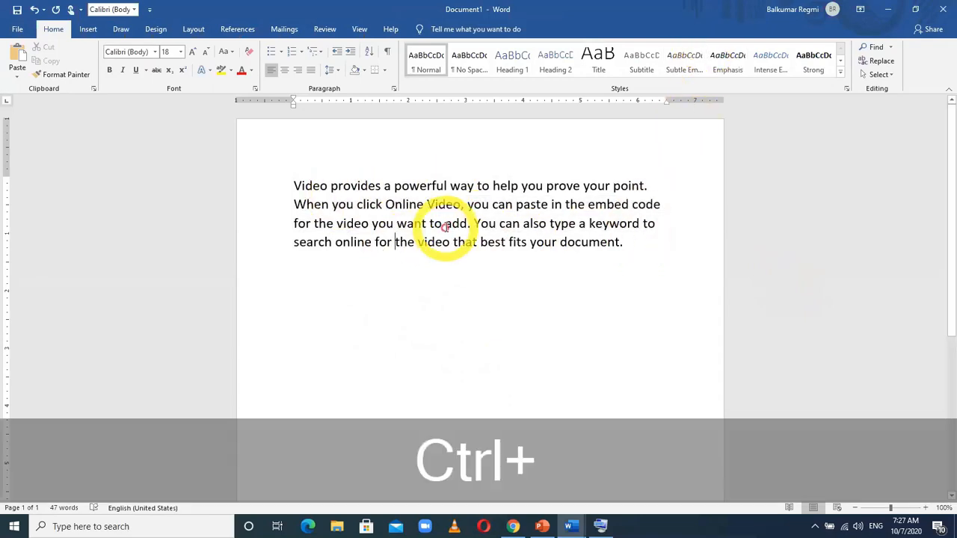
- Replace the whole document text with a sample paragraph generated by =rand(1) at the enlarged font size
{"action": "key", "text": "ctrl+a"}
{"action": "type", "text": "="}
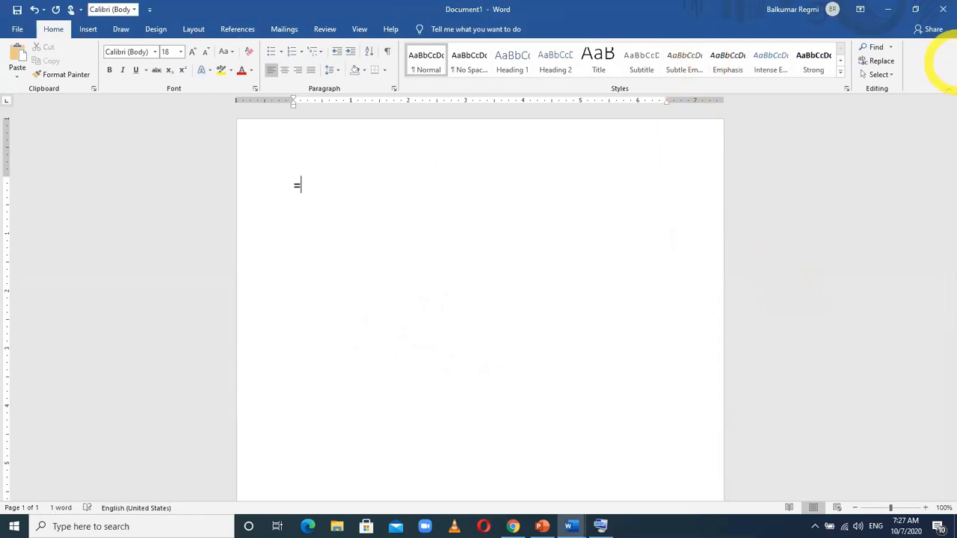
{"action": "type", "text": "rand(1)"}
{"action": "key", "text": "Return"}
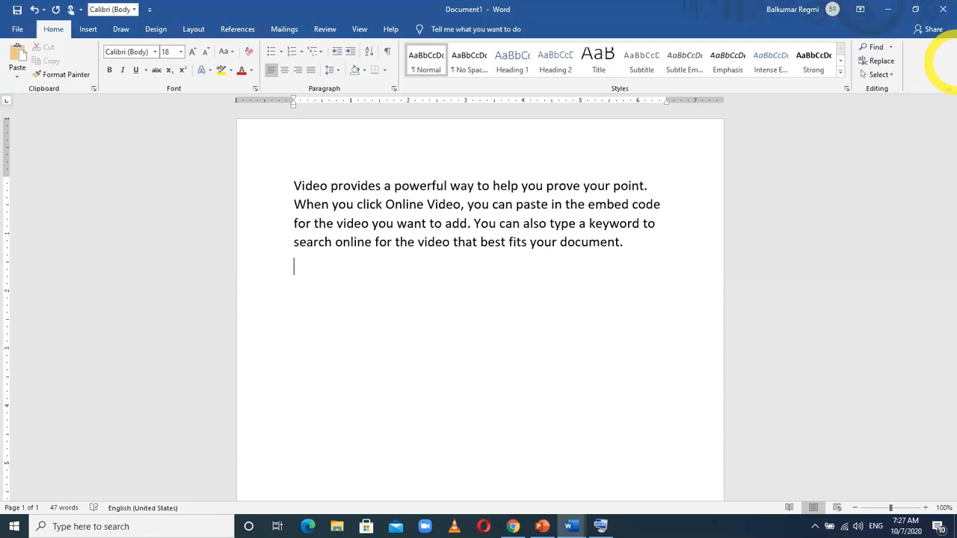
- Replace all the text with two sample paragraphs generated by =rand(2), and highlight each paragraph in turn
{"action": "key", "text": "ctrl+a"}
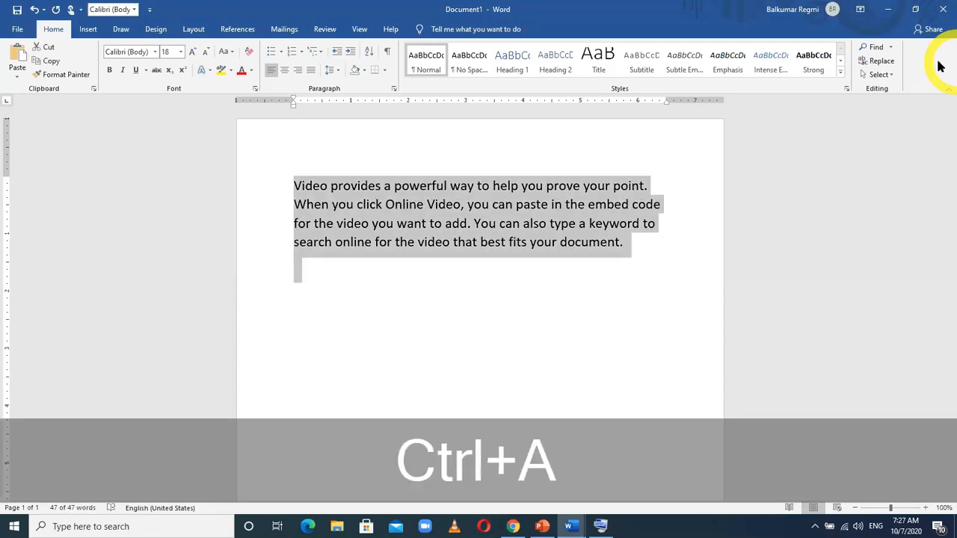
{"action": "type", "text": "=ran"}
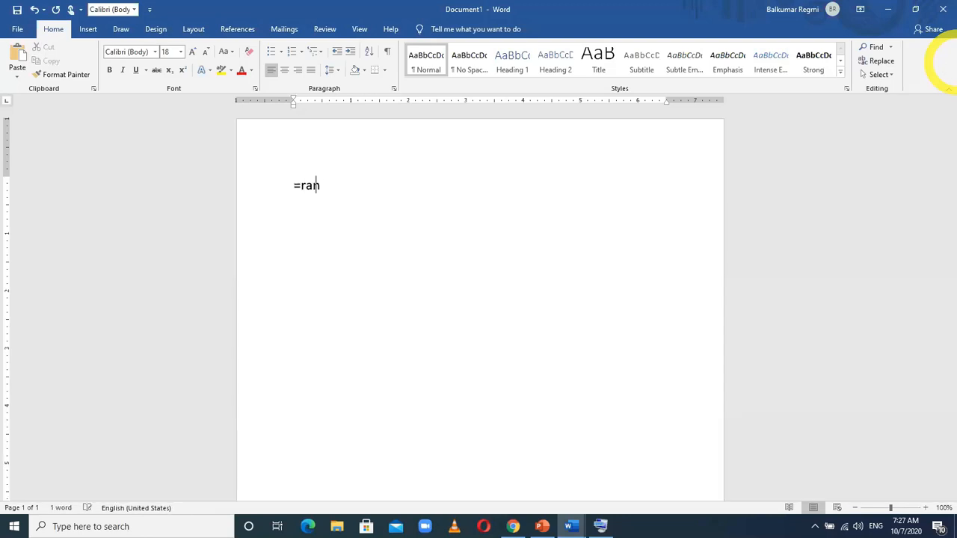
{"action": "type", "text": "d(1,"}
{"action": "key", "text": "BackSpace"}
{"action": "key", "text": "BackSpace"}
{"action": "type", "text": "2)"}
{"action": "key", "text": "Return"}
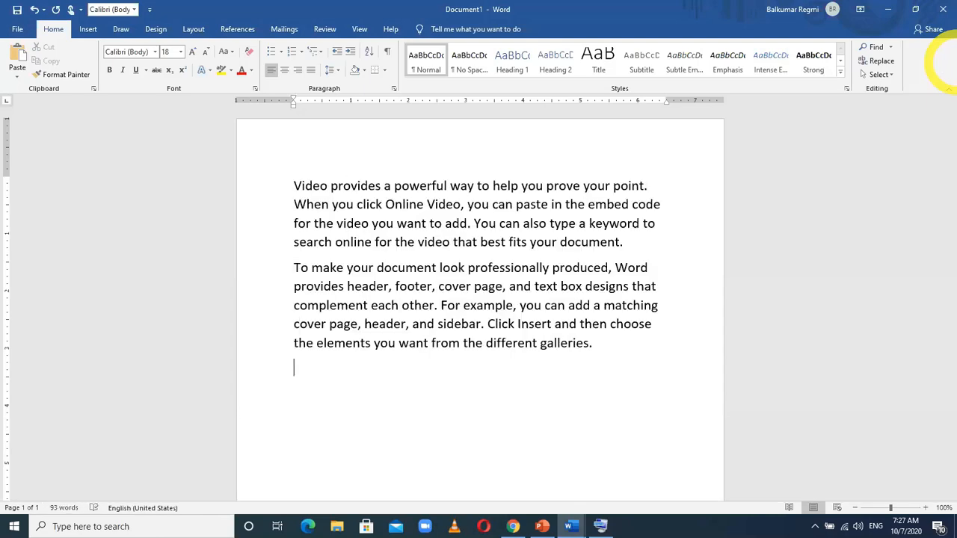
{"action": "left_click_drag", "start_coordinate": [594, 342], "coordinate": [281, 268]}
{"action": "left_click_drag", "start_coordinate": [628, 248], "coordinate": [298, 186]}
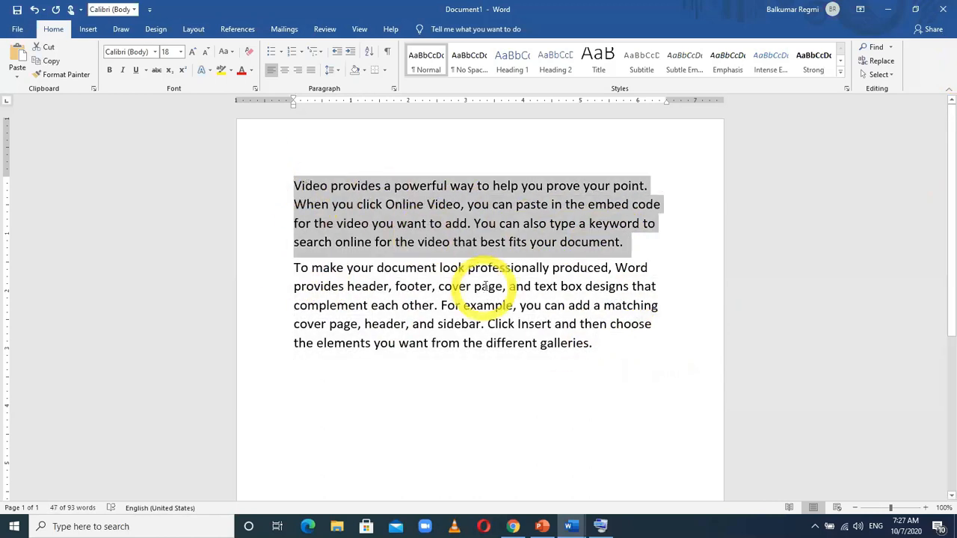
- Replace all the text with the formula =rand(2,1) and point out its second argument
{"action": "key", "text": "ctrl+a"}
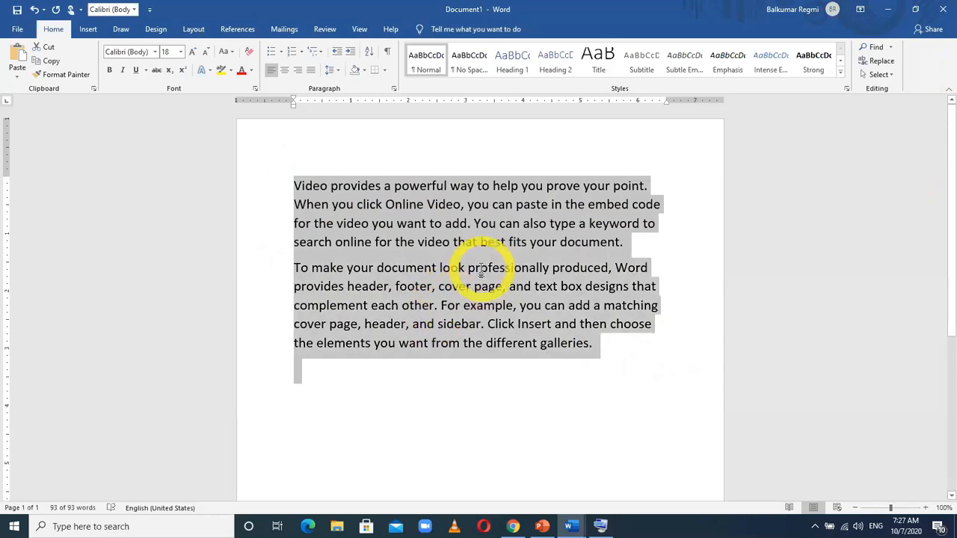
{"action": "type", "text": "=rand("}
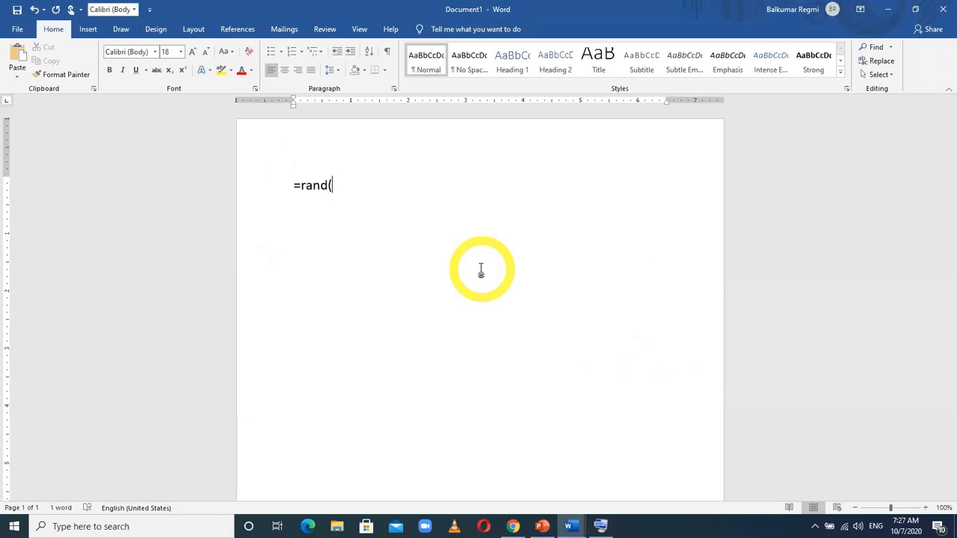
{"action": "type", "text": "2,1)"}
{"action": "mouse_move", "coordinate": [341, 188]}
{"action": "left_mouse_down"}
{"action": "mouse_move", "coordinate": [332, 188]}
{"action": "mouse_move", "coordinate": [350, 188]}
{"action": "left_mouse_up"}
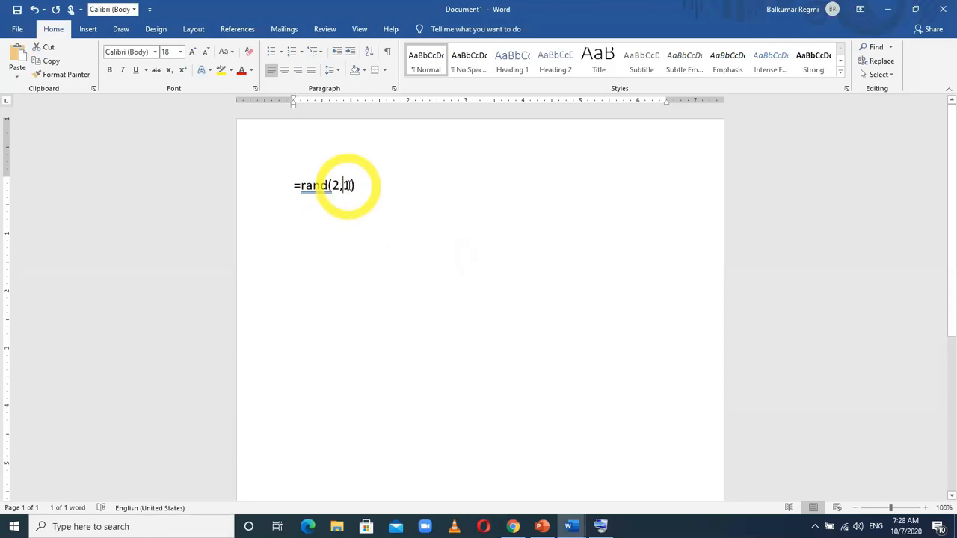
{"action": "left_click", "coordinate": [403, 200]}
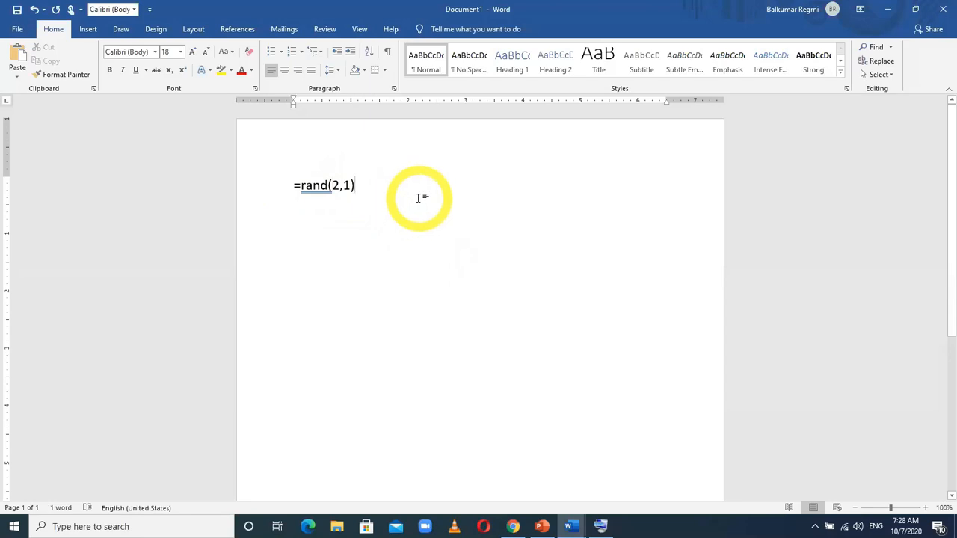
- Re-enter the end of the formula as =rand(2,1) and generate two sample paragraphs of one sentence each
{"action": "key", "text": "BackSpace"}
{"action": "key", "text": "BackSpace"}
{"action": "key", "text": "BackSpace"}
{"action": "key", "text": "BackSpace"}
{"action": "key", "text": "BackSpace"}
{"action": "key", "text": "BackSpace"}
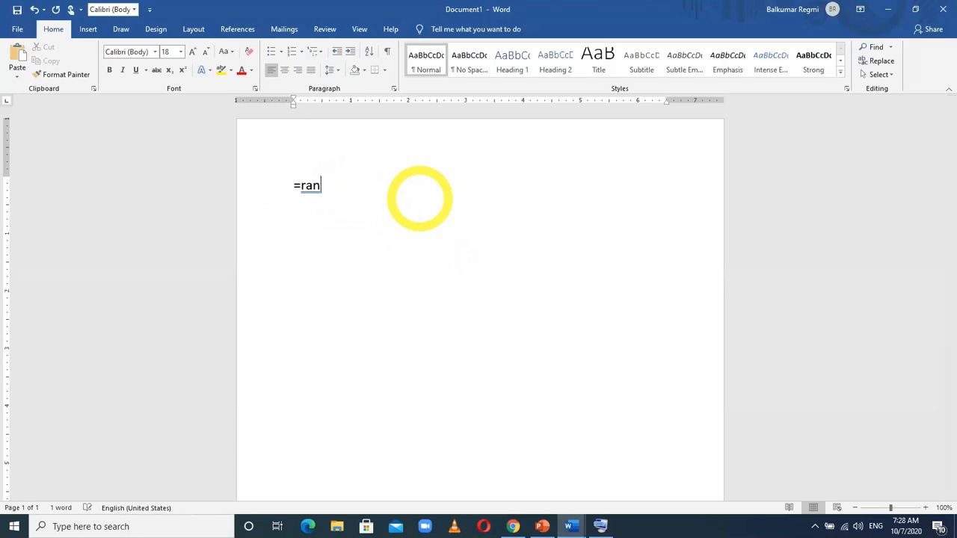
{"action": "type", "text": "d("}
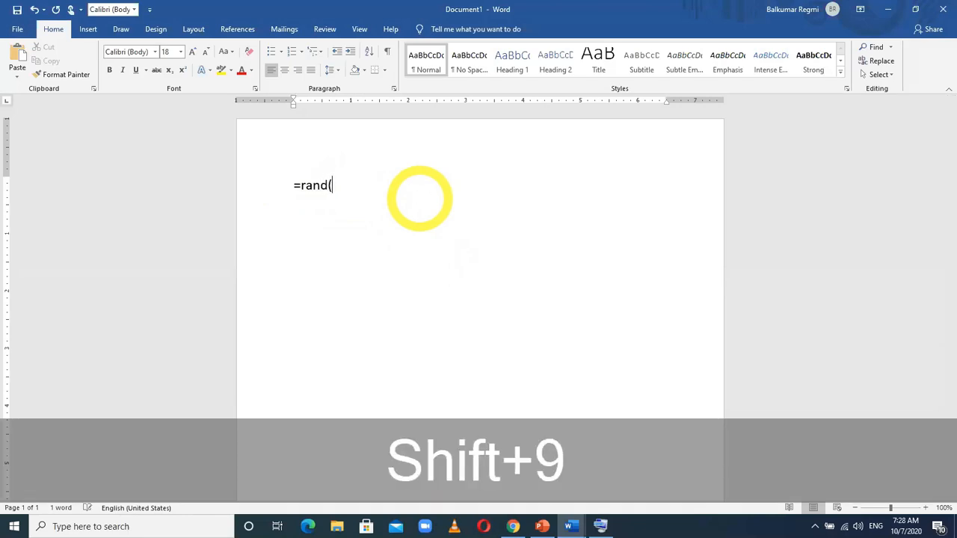
{"action": "type", "text": "2,"}
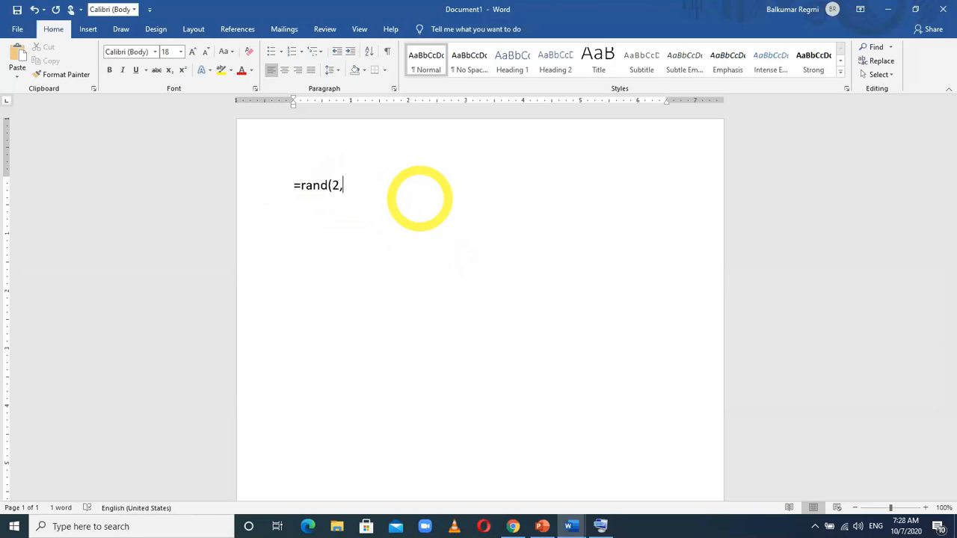
{"action": "type", "text": "1)"}
{"action": "key", "text": "Return"}
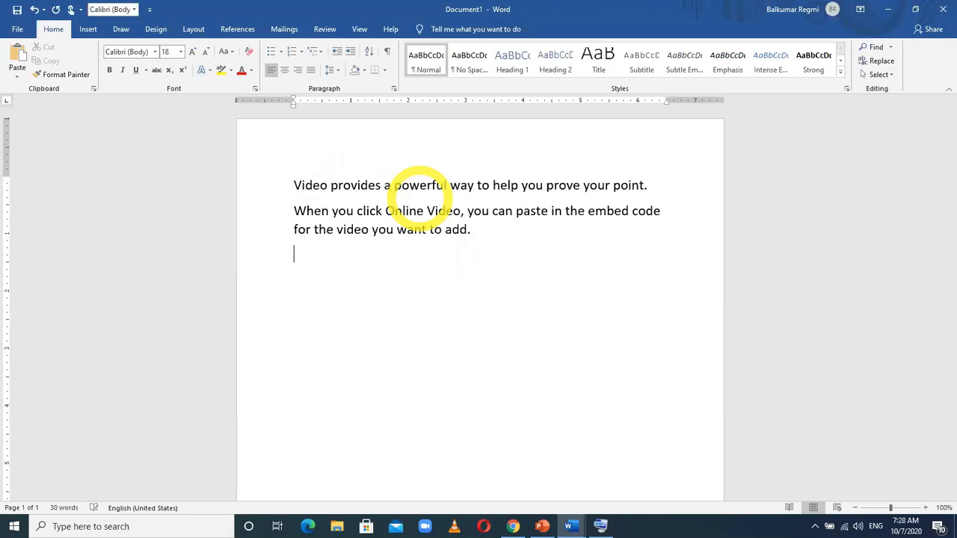
- Highlight each of the two one-sentence paragraphs in turn and clear the selection
{"action": "left_click_drag", "start_coordinate": [647, 185], "coordinate": [270, 144]}
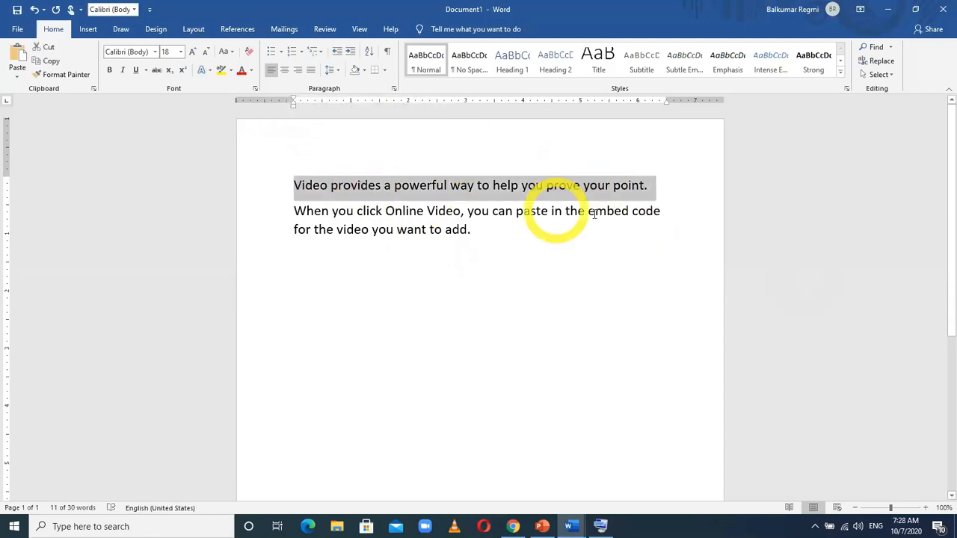
{"action": "left_click_drag", "start_coordinate": [479, 233], "coordinate": [290, 209]}
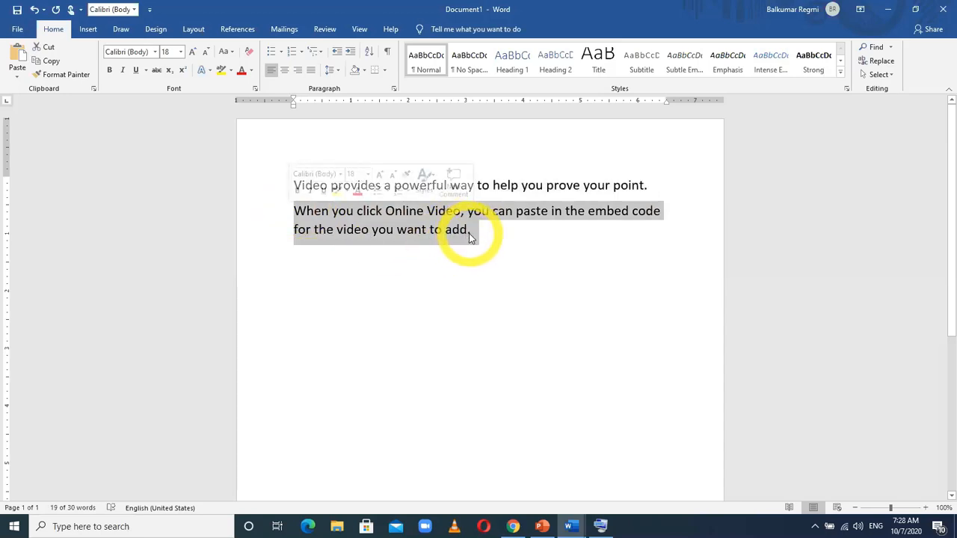
{"action": "left_click", "coordinate": [488, 263]}
- Replace all the text with the default sample paragraphs generated by =rand() without arguments
{"action": "key", "text": "ctrl+a"}
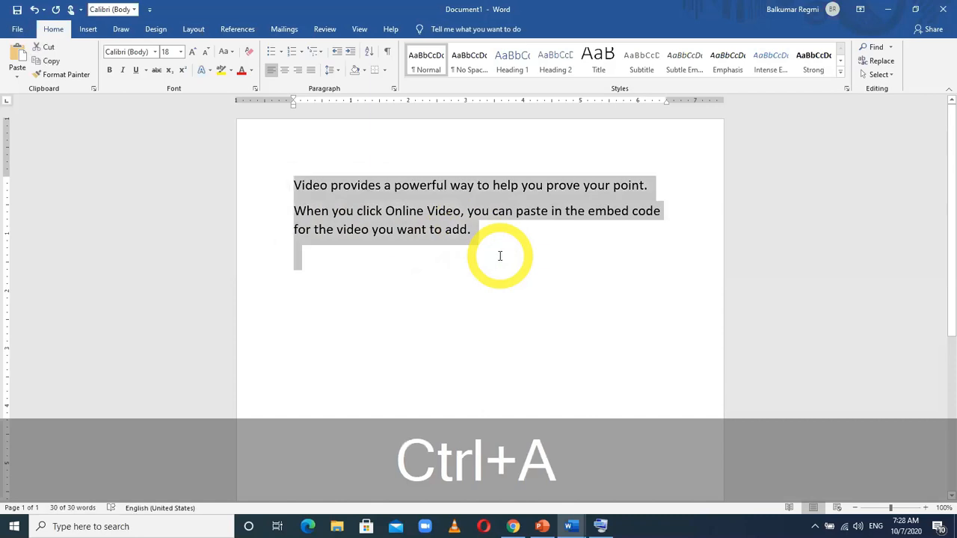
{"action": "type", "text": "=rand()"}
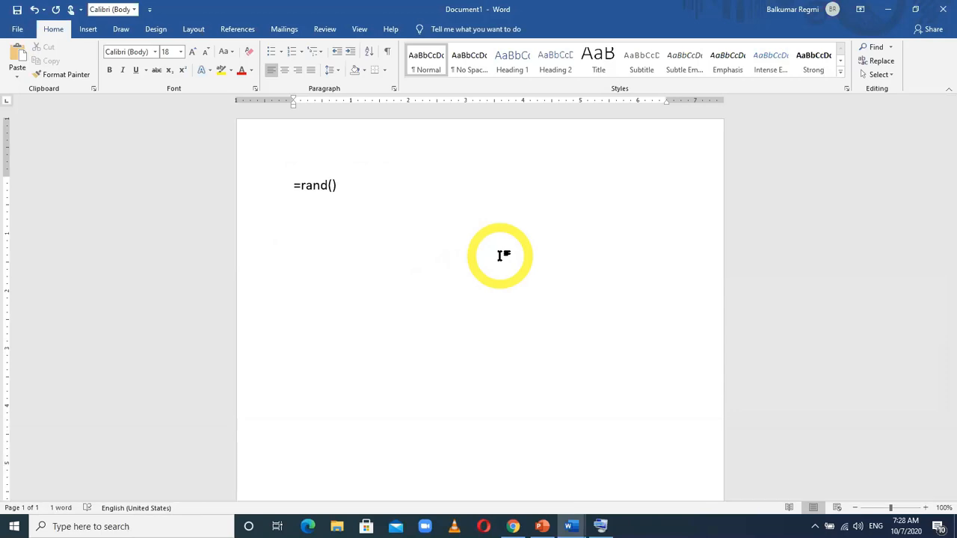
{"action": "key", "text": "Return"}
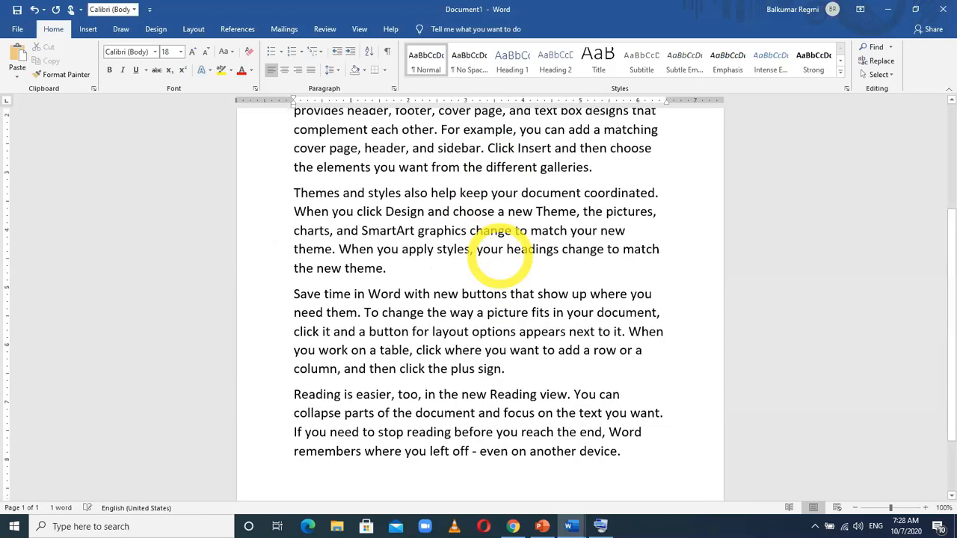
- Highlight the generated paragraphs in turn, working from the last one up to the first
{"action": "left_click_drag", "start_coordinate": [632, 452], "coordinate": [296, 395]}
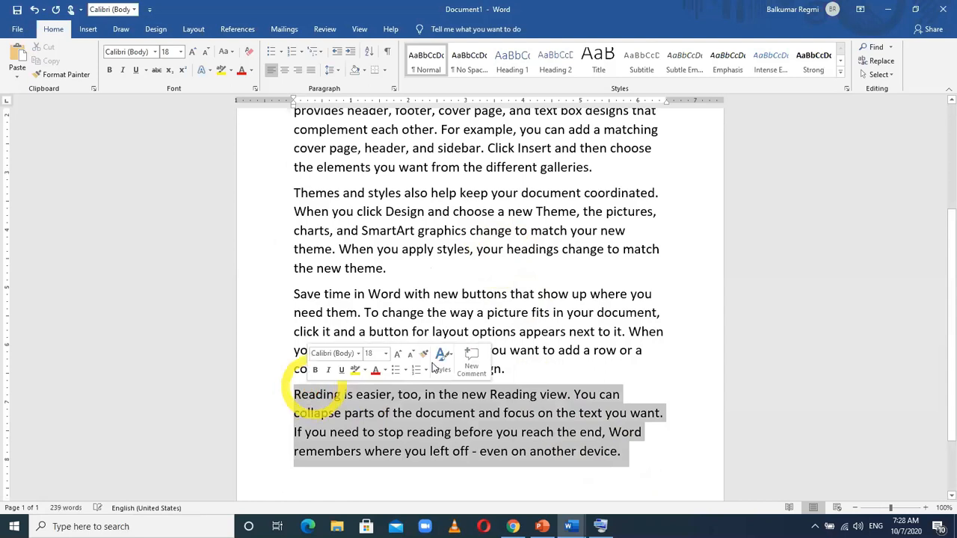
{"action": "left_click_drag", "start_coordinate": [581, 367], "coordinate": [279, 188]}
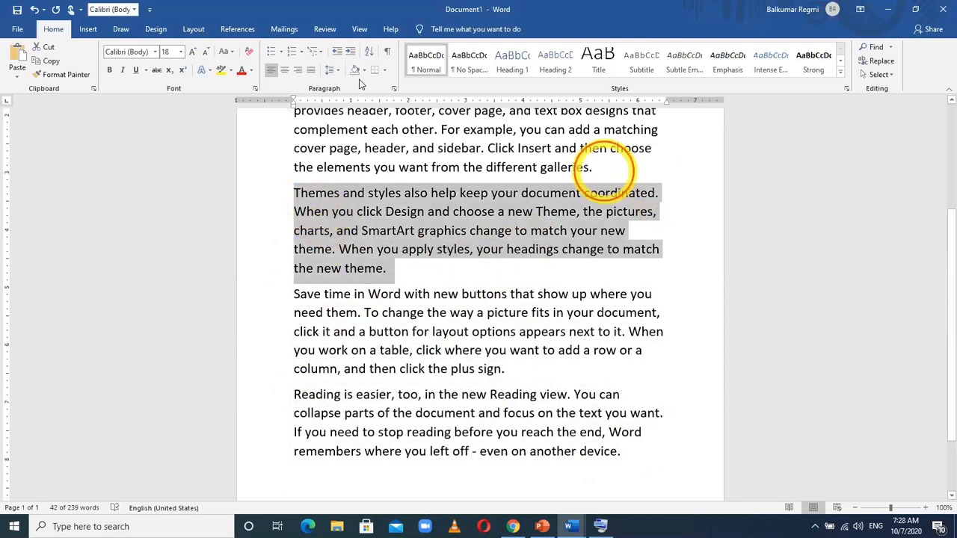
{"action": "left_click", "coordinate": [442, 166]}
{"action": "left_click_drag", "start_coordinate": [596, 166], "coordinate": [298, 186]}
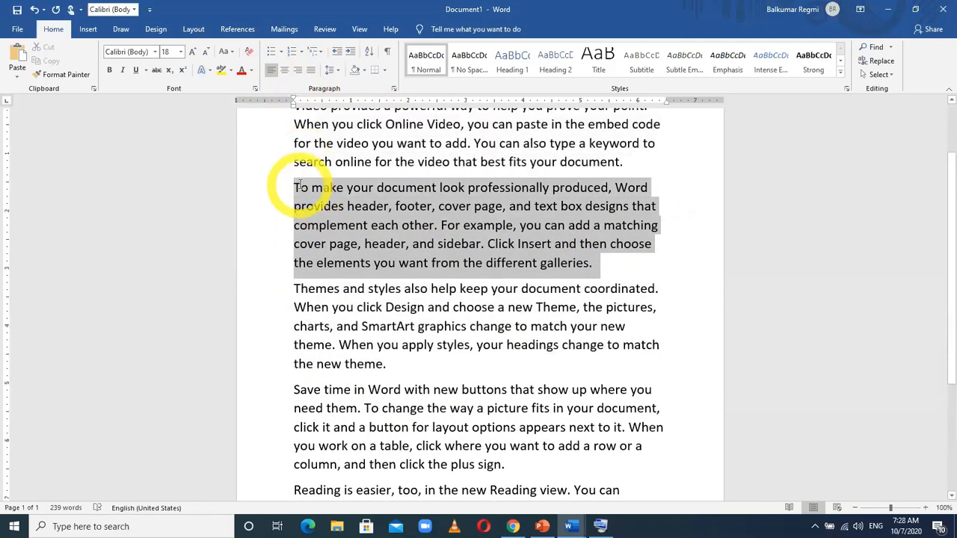
{"action": "left_click_drag", "start_coordinate": [632, 163], "coordinate": [291, 136]}
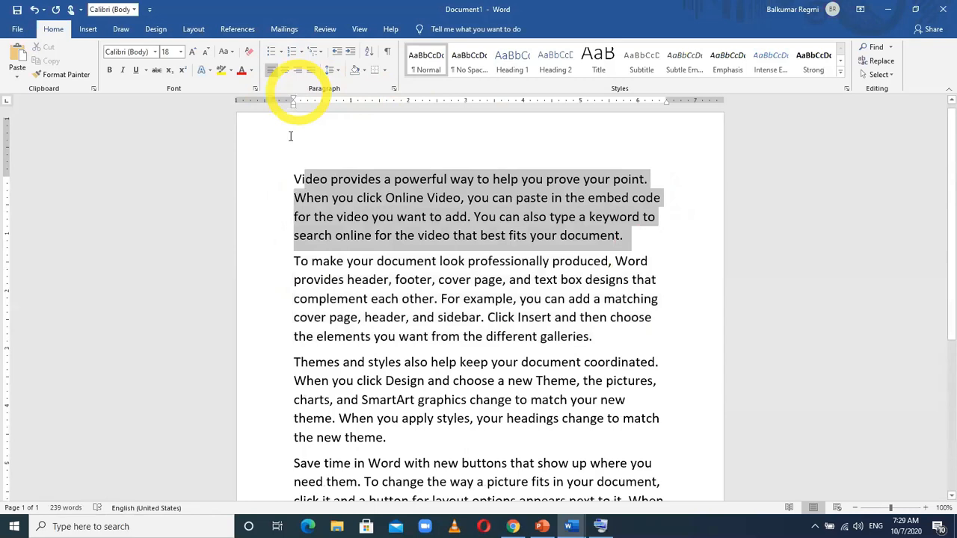
- Replace all the text with three sample paragraphs of two sentences each generated by =rand(3,2)
{"action": "key", "text": "ctrl+a"}
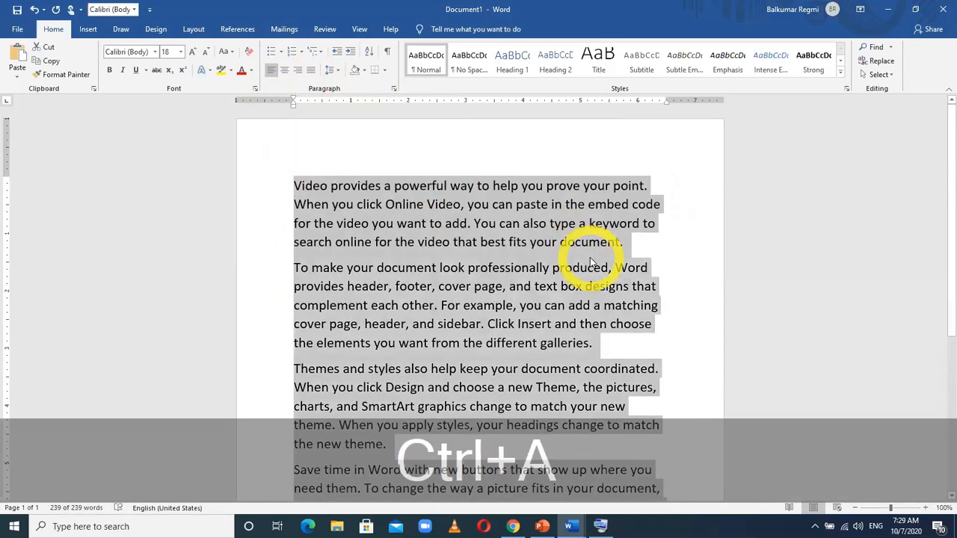
{"action": "type", "text": "=ra"}
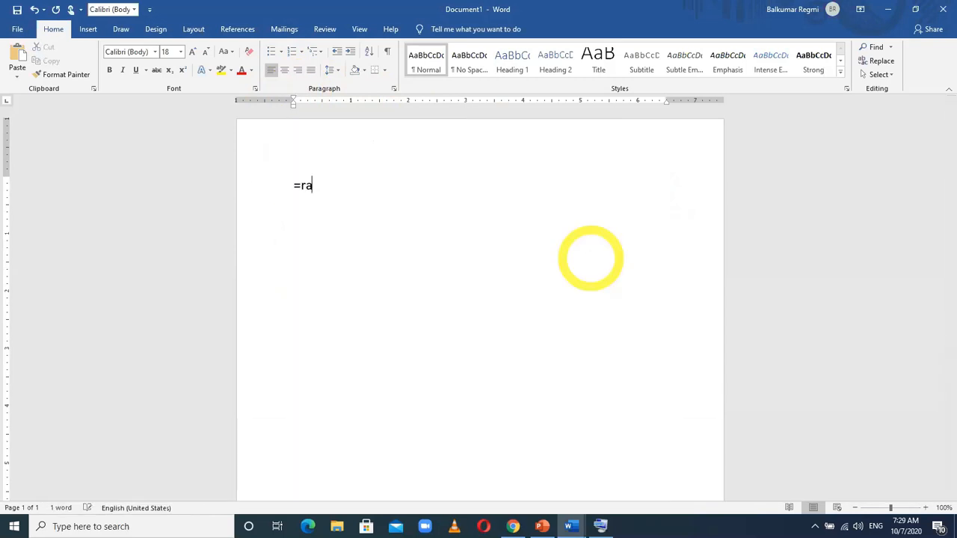
{"action": "type", "text": "nd()"}
{"action": "type", "text": "3,2"}
{"action": "type", "text": ")"}
{"action": "key", "text": "Return"}
{"action": "key", "text": "BackSpace"}
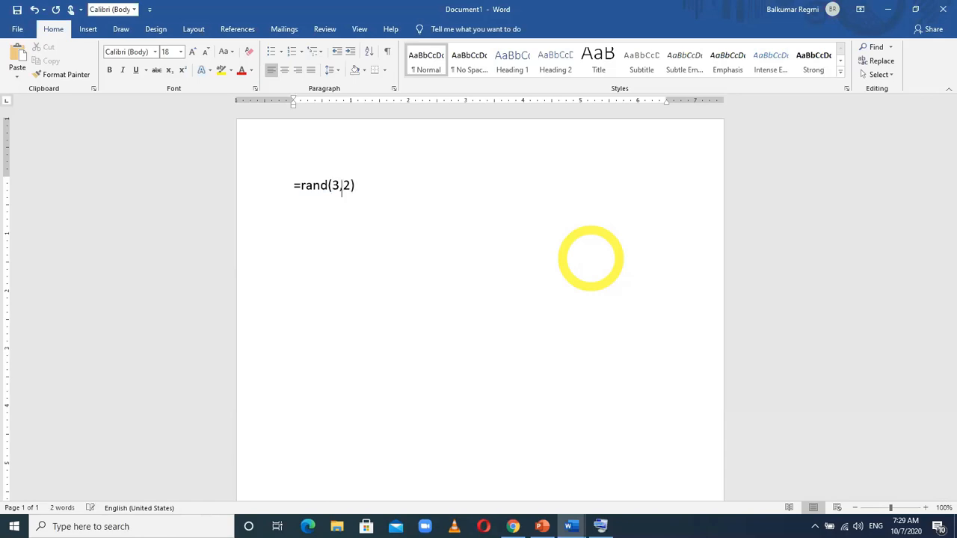
{"action": "key", "text": "Return"}
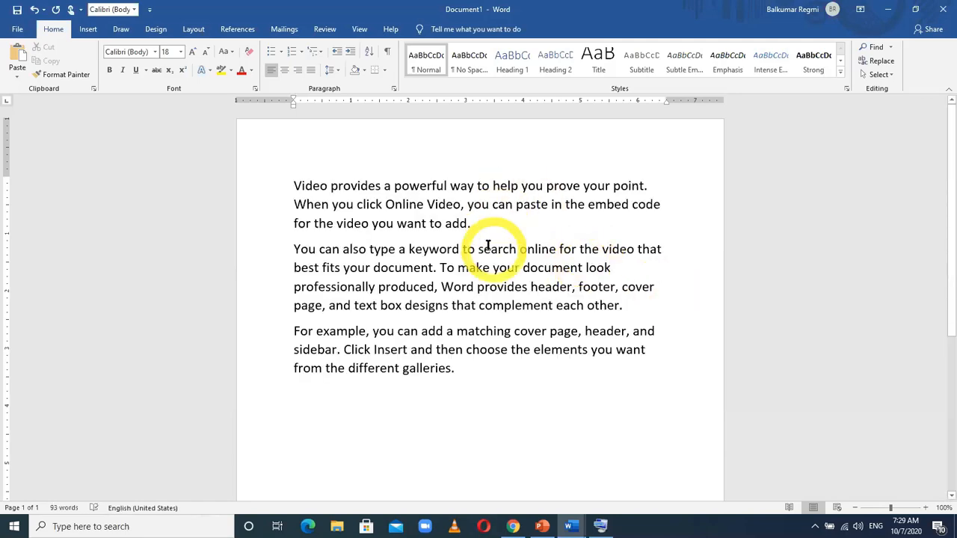
- Highlight the individual sentences of the first two paragraphs, then the third paragraph, and clear the selection
{"action": "left_click_drag", "start_coordinate": [292, 185], "coordinate": [643, 189]}
{"action": "left_click_drag", "start_coordinate": [479, 224], "coordinate": [295, 201]}
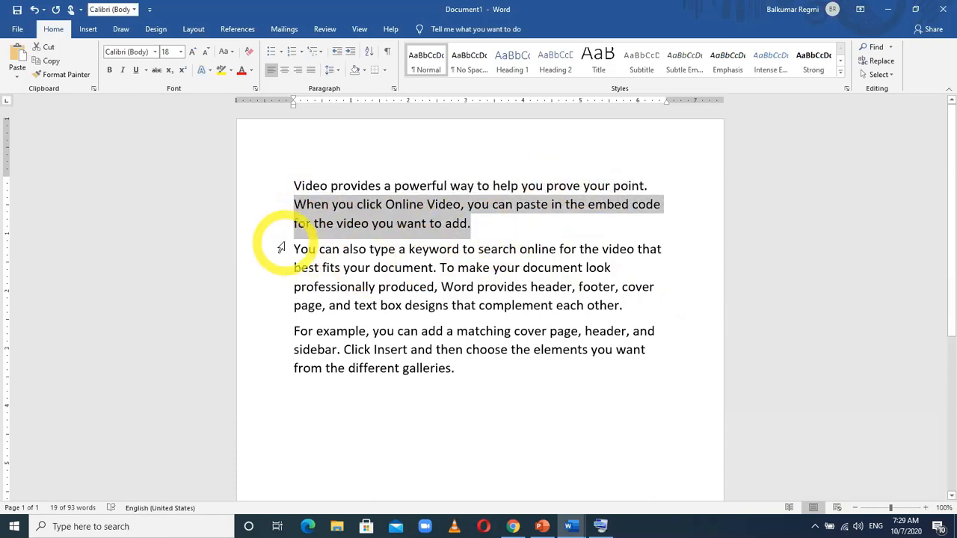
{"action": "left_click_drag", "start_coordinate": [294, 249], "coordinate": [585, 267]}
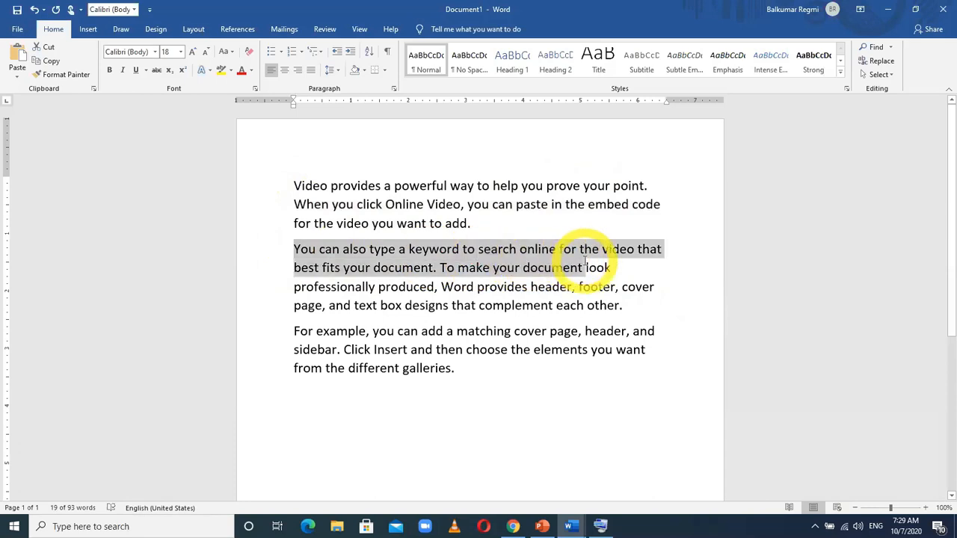
{"action": "left_click_drag", "start_coordinate": [586, 267], "coordinate": [622, 307]}
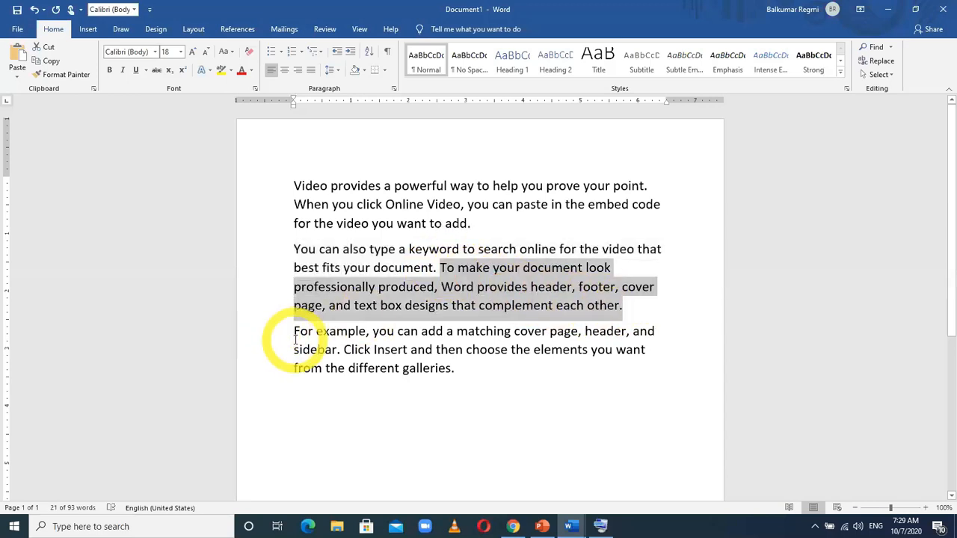
{"action": "left_click_drag", "start_coordinate": [294, 338], "coordinate": [456, 369]}
{"action": "left_click", "coordinate": [490, 373]}
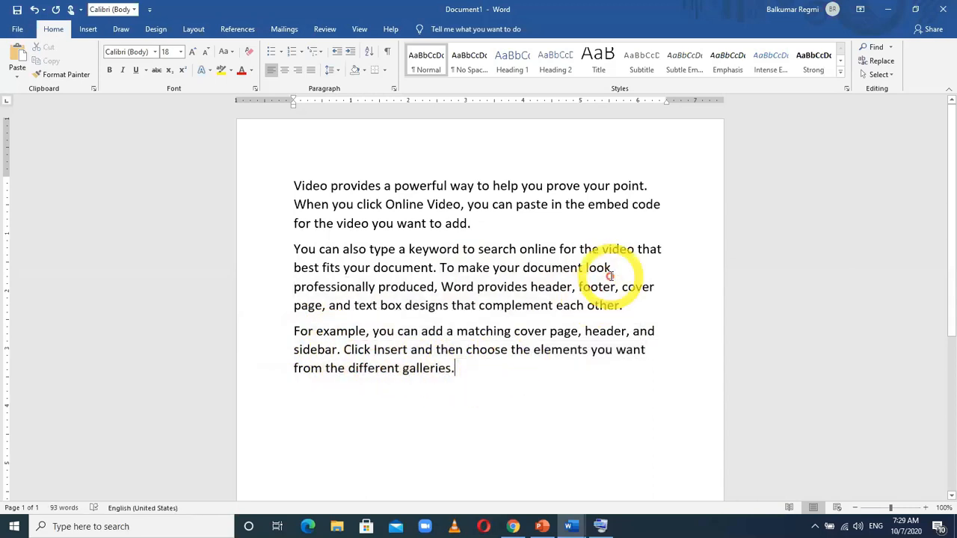
- Replace all the text with a single sample paragraph generated by =rand(1)
{"action": "key", "text": "ctrl+a"}
{"action": "type", "text": "="}
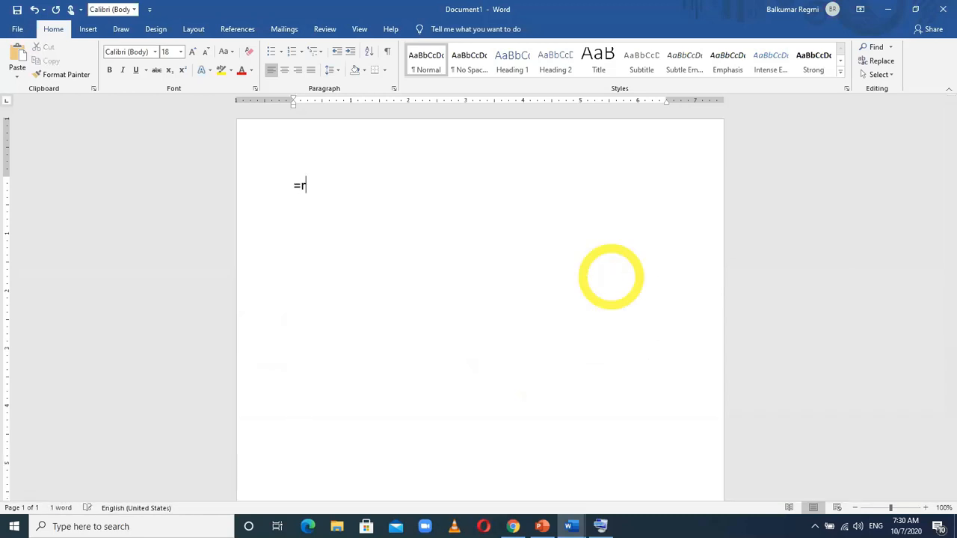
{"action": "type", "text": "rand("}
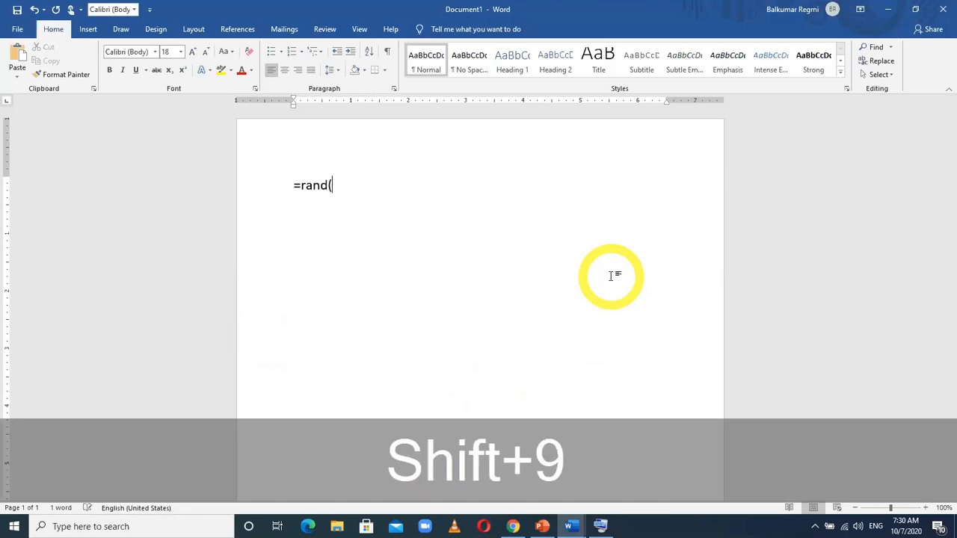
{"action": "type", "text": "1)"}
{"action": "key", "text": "Return"}
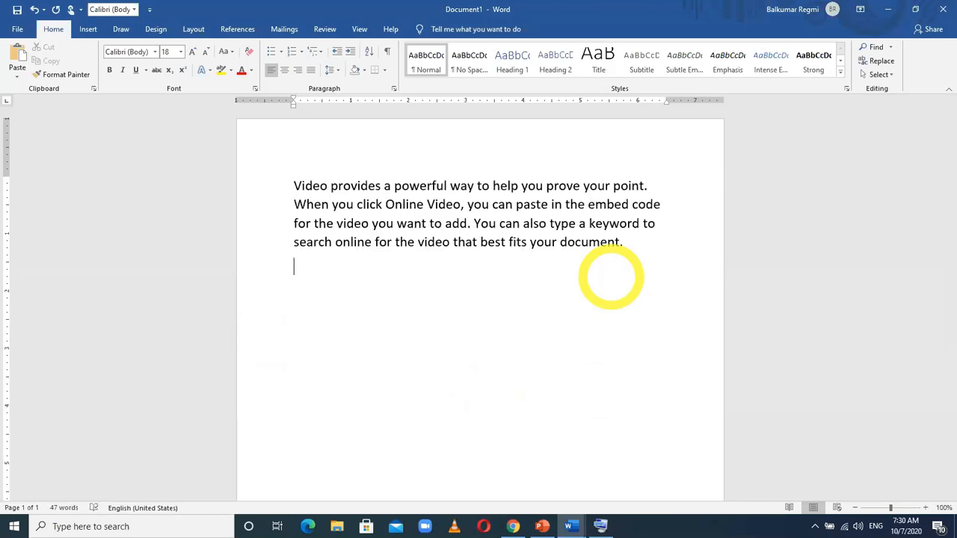
- Switch to the PowerPoint presentation to review the text-selection methods on the Selection slide, and return to the Word document
{"action": "key", "text": "alt+Tab"}
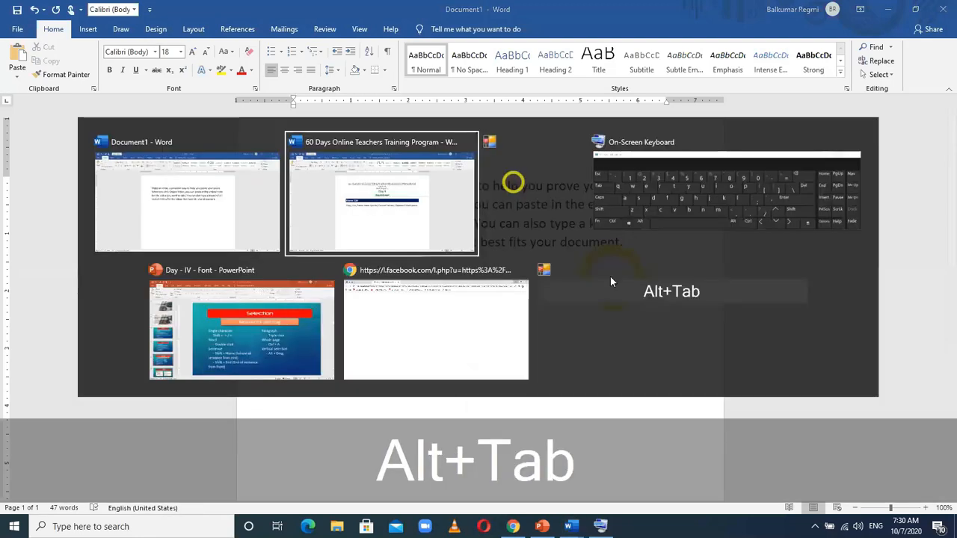
{"action": "key", "text": "alt+Tab"}
{"action": "key", "text": "alt+Tab"}
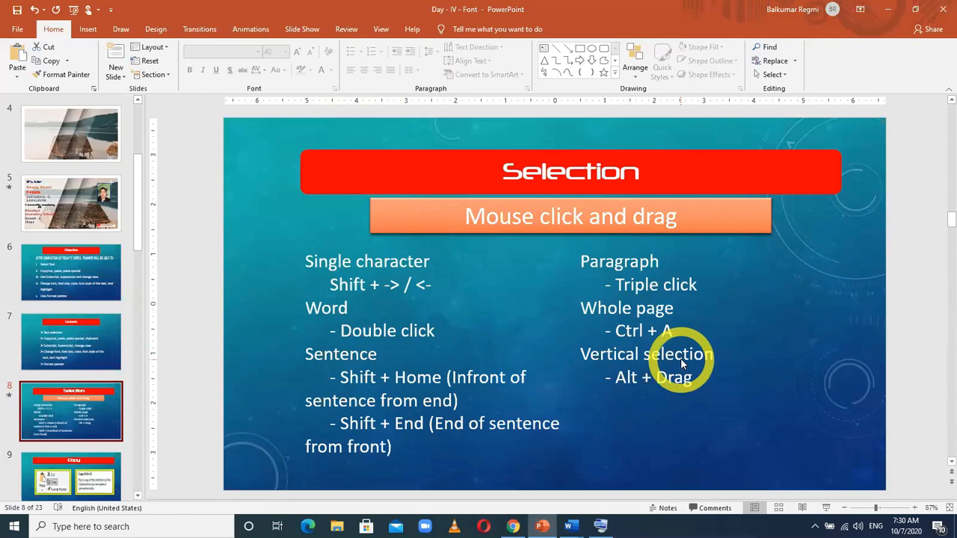
{"action": "key", "text": "alt+Tab"}
- Add an empty line below the paragraph, enlarge the whole document text to font size 100 and clear the selection
{"action": "key", "text": "Return"}
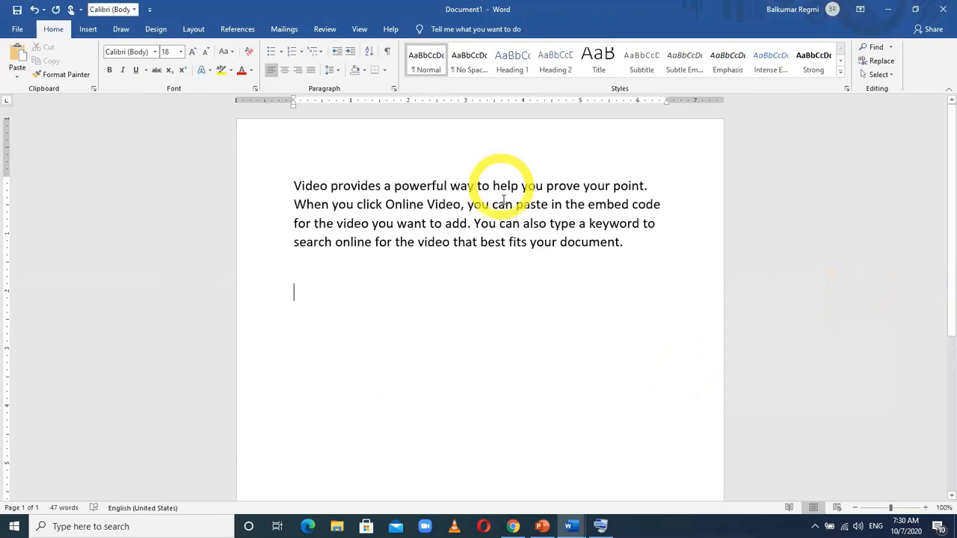
{"action": "key", "text": "ctrl+a"}
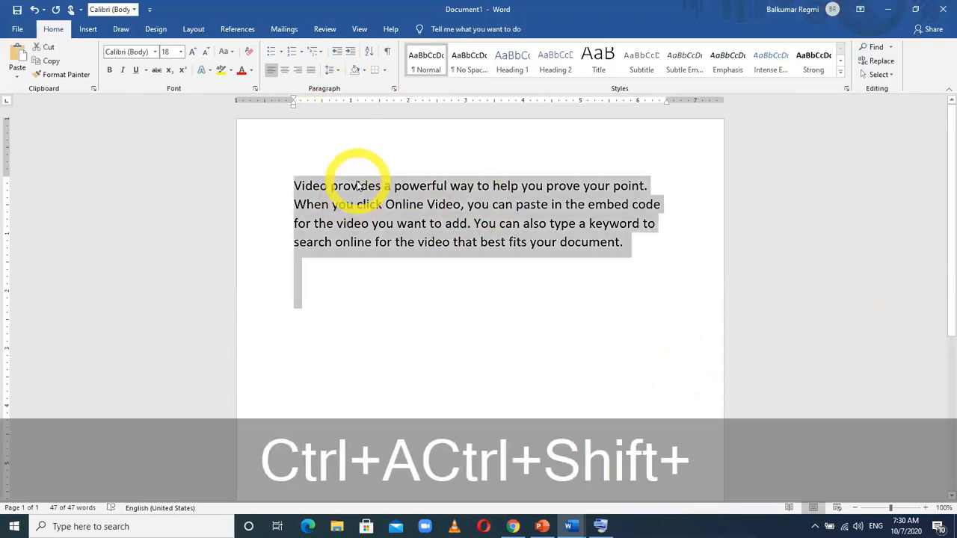
{"action": "key", "text": "ctrl+shift+period"}
{"action": "key", "text": "ctrl+shift+period"}
{"action": "key", "text": "ctrl+shift+period"}
{"action": "key", "text": "ctrl+shift+period"}
{"action": "key", "text": "ctrl+shift+period"}
{"action": "key", "text": "ctrl+shift+period"}
{"action": "key", "text": "ctrl+shift+period"}
{"action": "key", "text": "ctrl+shift+period"}
{"action": "key", "text": "ctrl+shift+period"}
{"action": "key", "text": "ctrl+shift+period"}
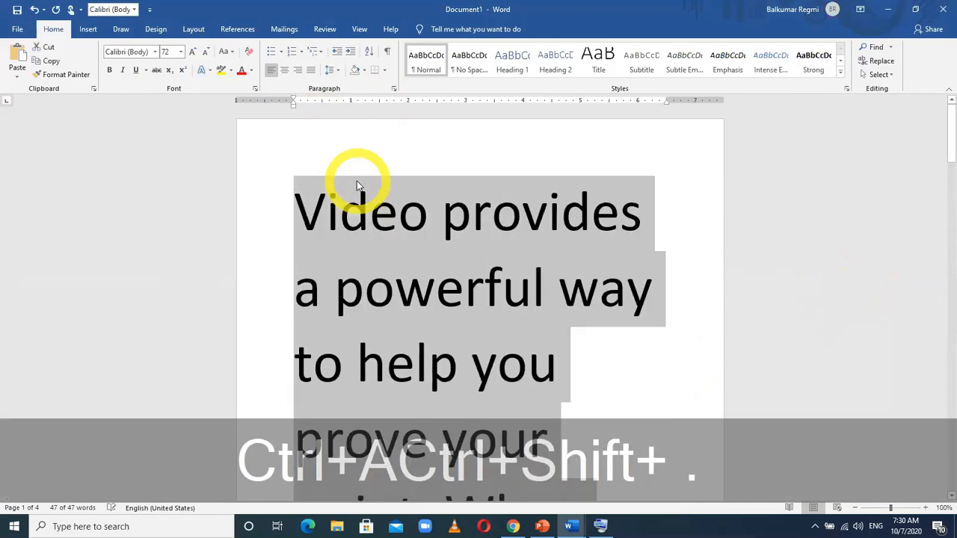
{"action": "key", "text": "ctrl+shift+period"}
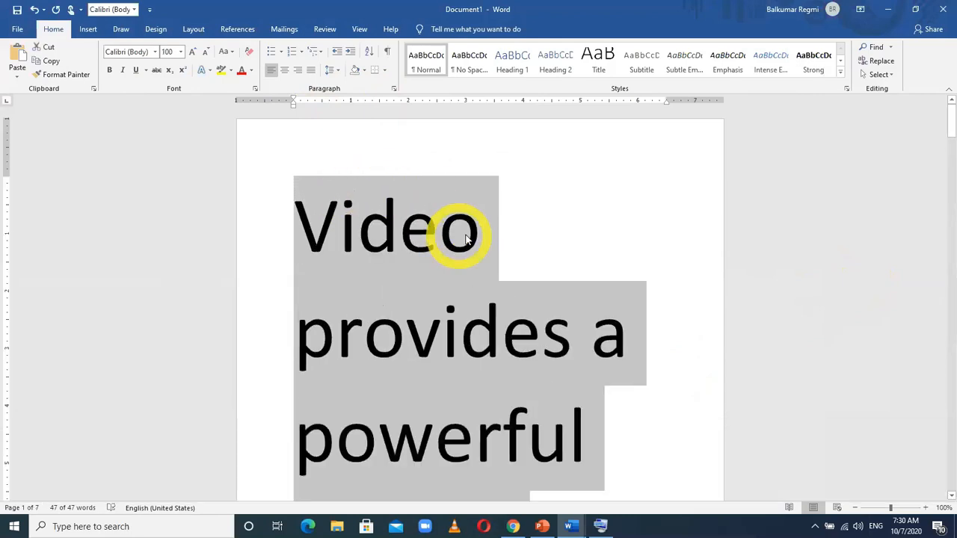
{"action": "left_click", "coordinate": [546, 236]}
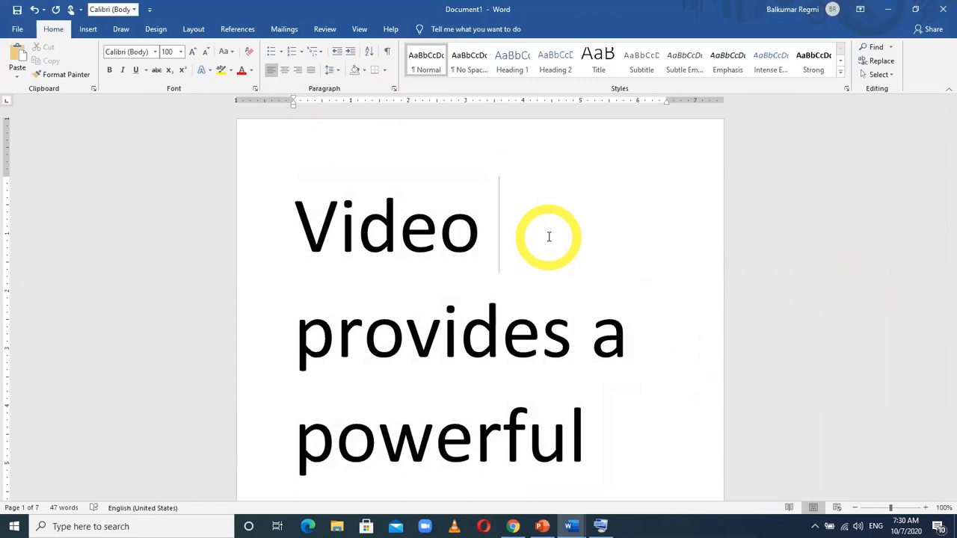
- Show the On-Screen Keyboard below the word "Video" in the document and place the text cursor directly after that word
{"action": "left_click", "coordinate": [601, 526]}
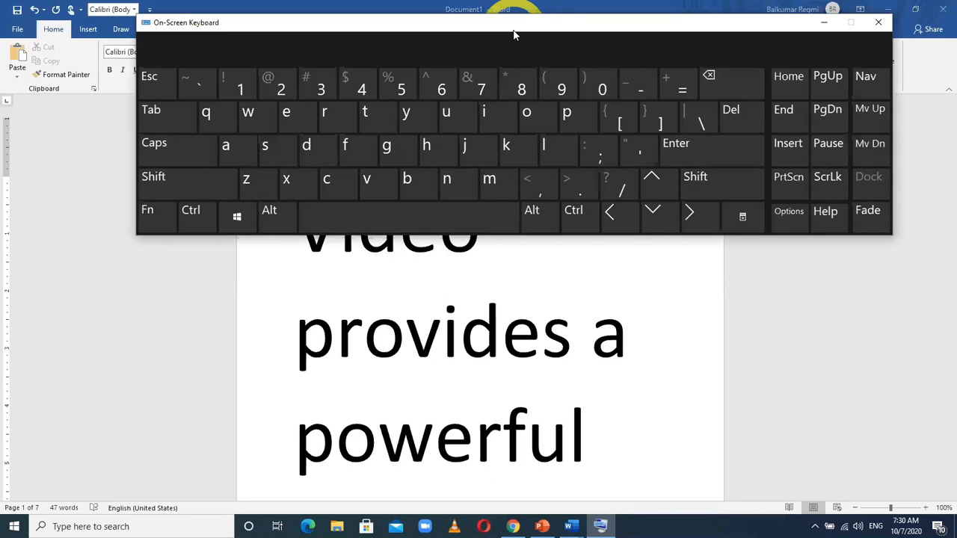
{"action": "left_click_drag", "start_coordinate": [513, 35], "coordinate": [486, 323]}
{"action": "left_click", "coordinate": [478, 233]}
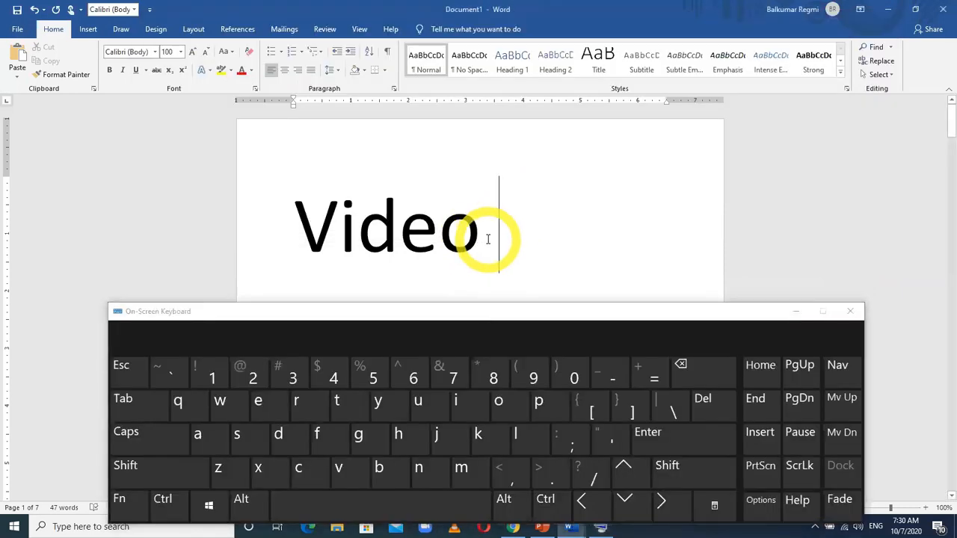
{"action": "left_click", "coordinate": [305, 228]}
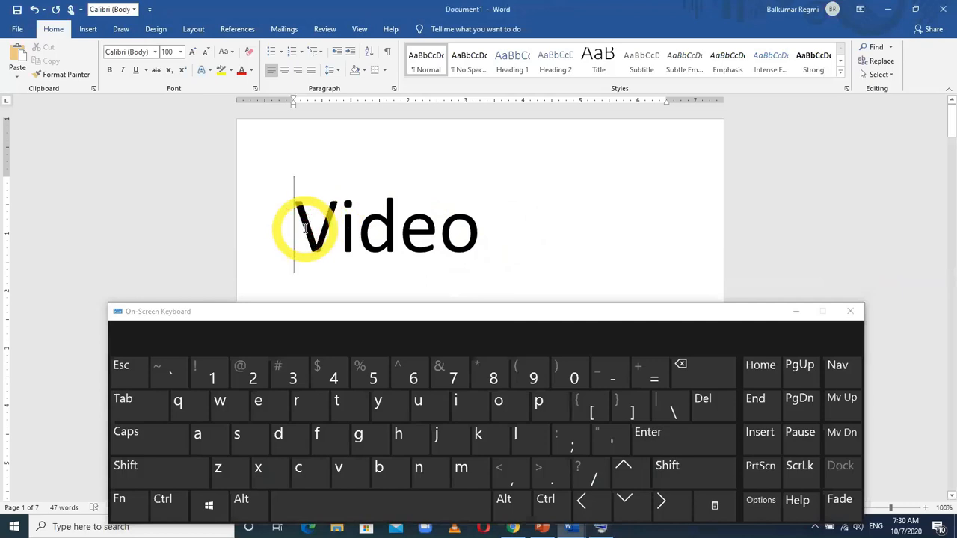
{"action": "left_click", "coordinate": [485, 238]}
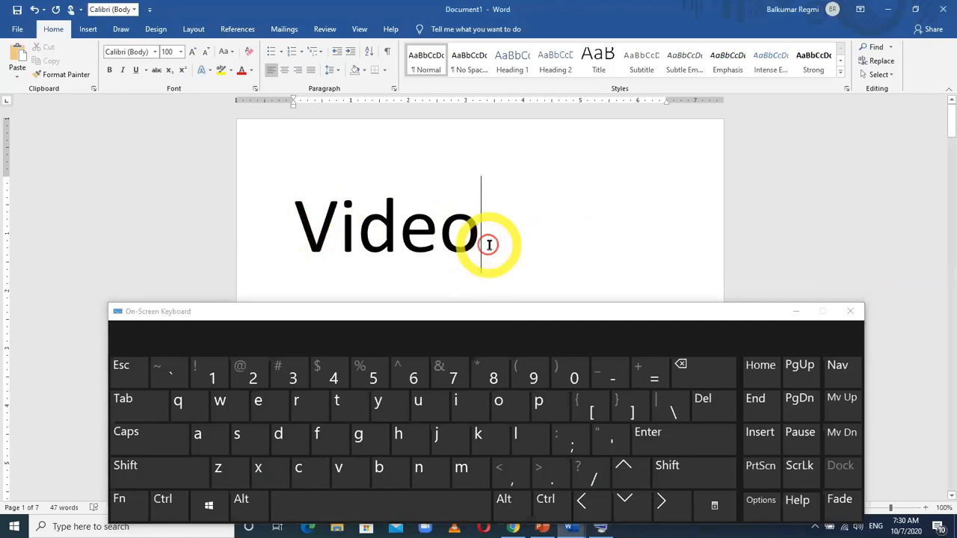
- Select only the letter "V" of the word "Video" and clear the selection
{"action": "left_click", "coordinate": [298, 236]}
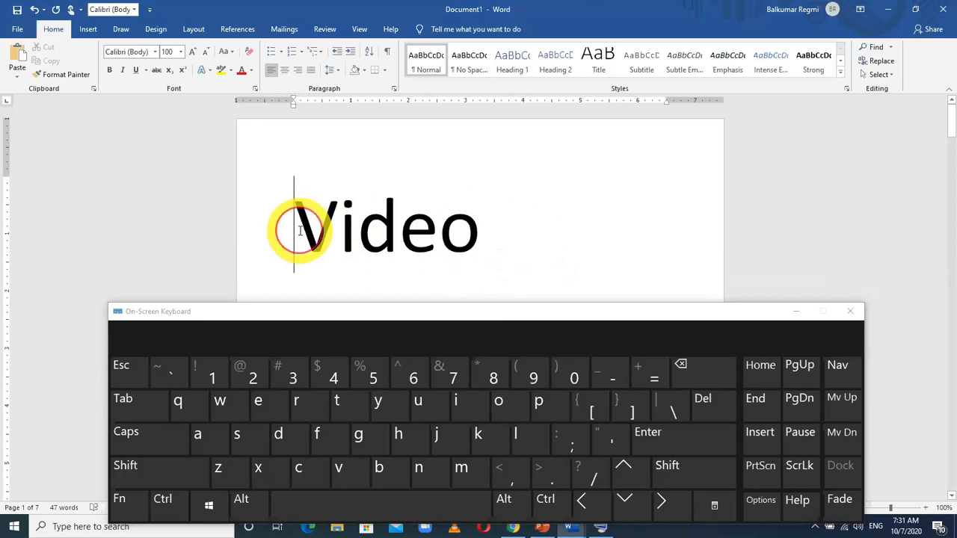
{"action": "left_click_drag", "start_coordinate": [299, 232], "coordinate": [326, 233]}
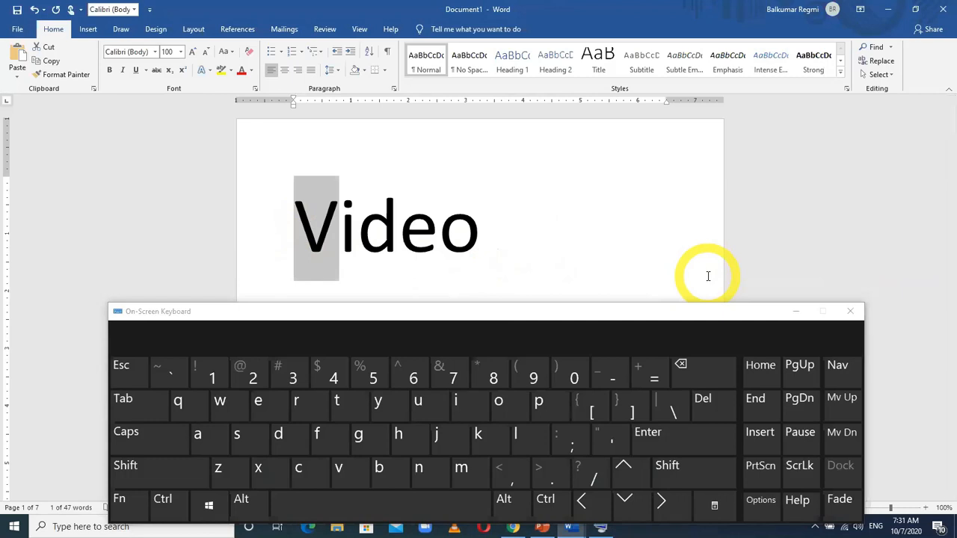
{"action": "left_click", "coordinate": [493, 267]}
- Place the text cursor before the "e" in "Video" and select that letter forward using the On-Screen Keyboard, moving the keyboard slightly higher
{"action": "left_click", "coordinate": [394, 238]}
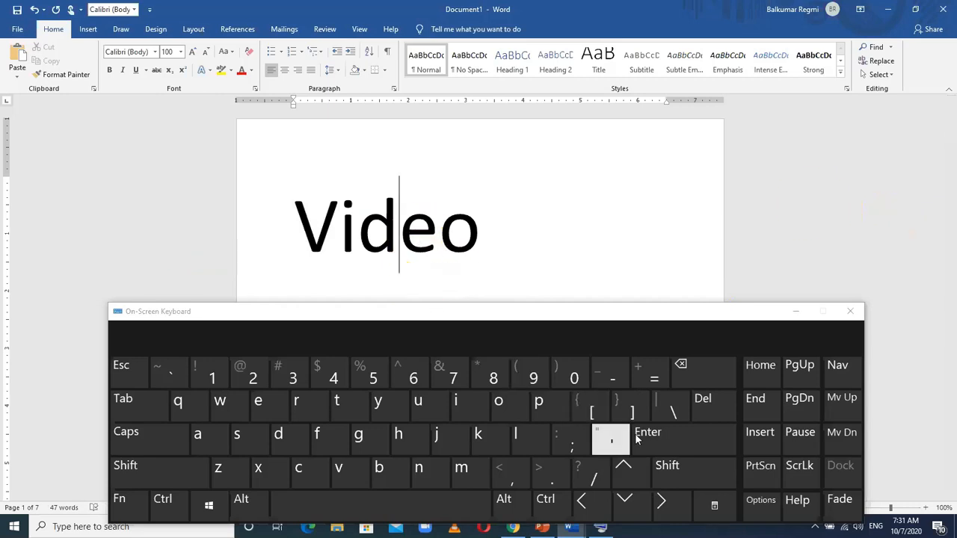
{"action": "left_click", "coordinate": [673, 470]}
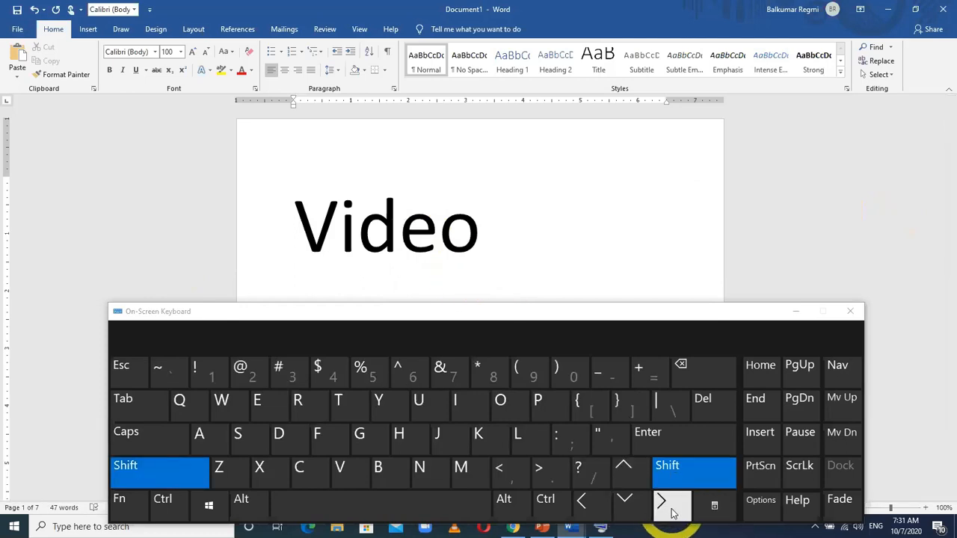
{"action": "left_click_drag", "start_coordinate": [651, 312], "coordinate": [639, 275]}
{"action": "left_click", "coordinate": [649, 471]}
{"action": "left_click", "coordinate": [649, 471]}
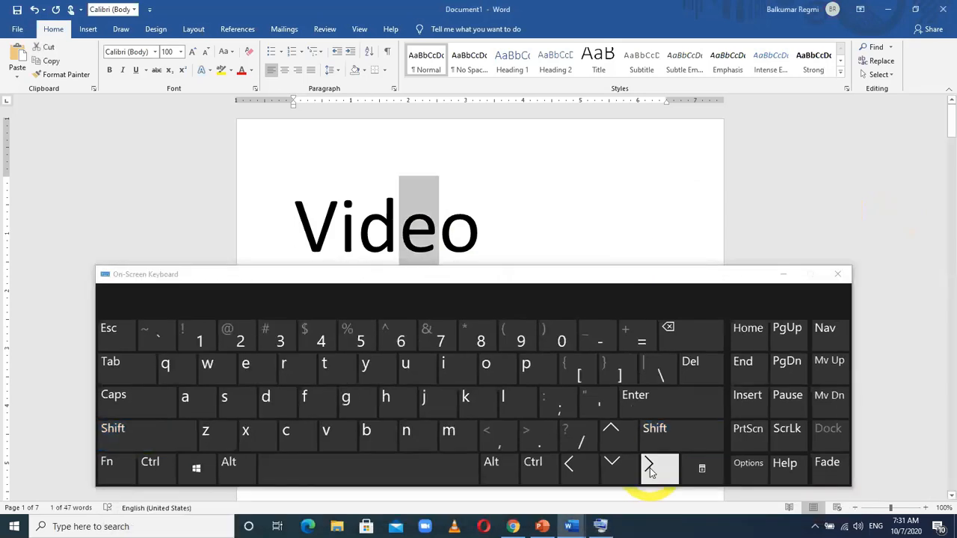
- From directly after the "e" in "Video", extend the selection backward letter by letter over "Vide" using the On-Screen Keyboard, and clear it
{"action": "left_click", "coordinate": [428, 240]}
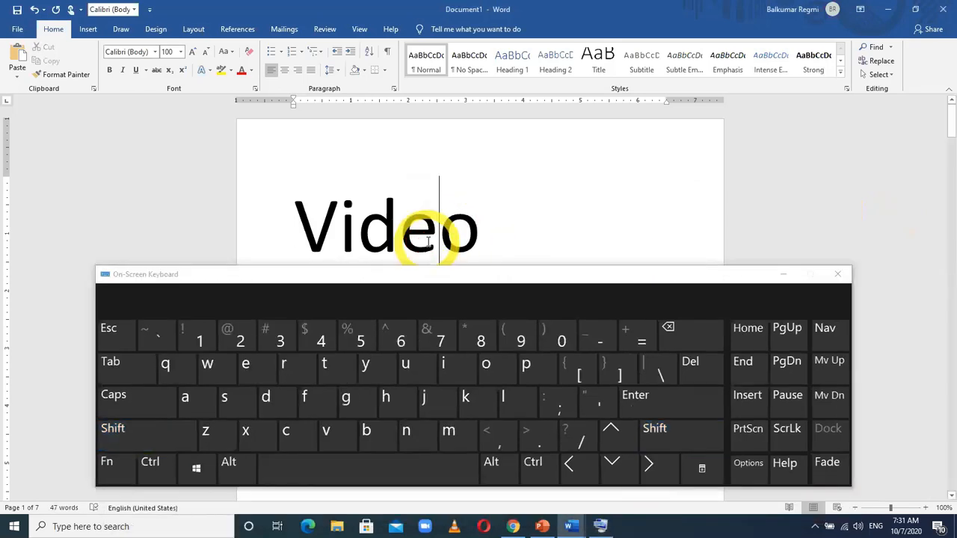
{"action": "left_click", "coordinate": [668, 428]}
{"action": "left_click", "coordinate": [431, 251]}
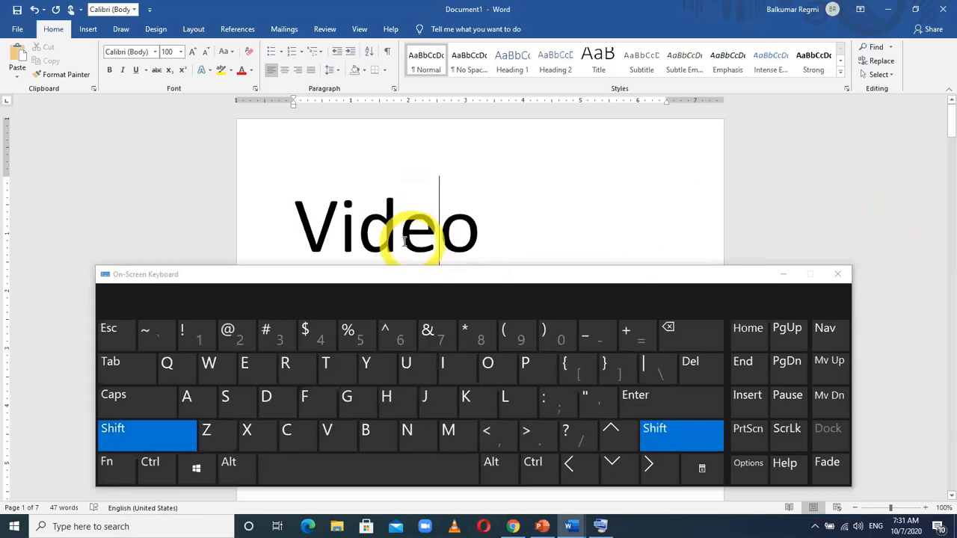
{"action": "left_click", "coordinate": [571, 469]}
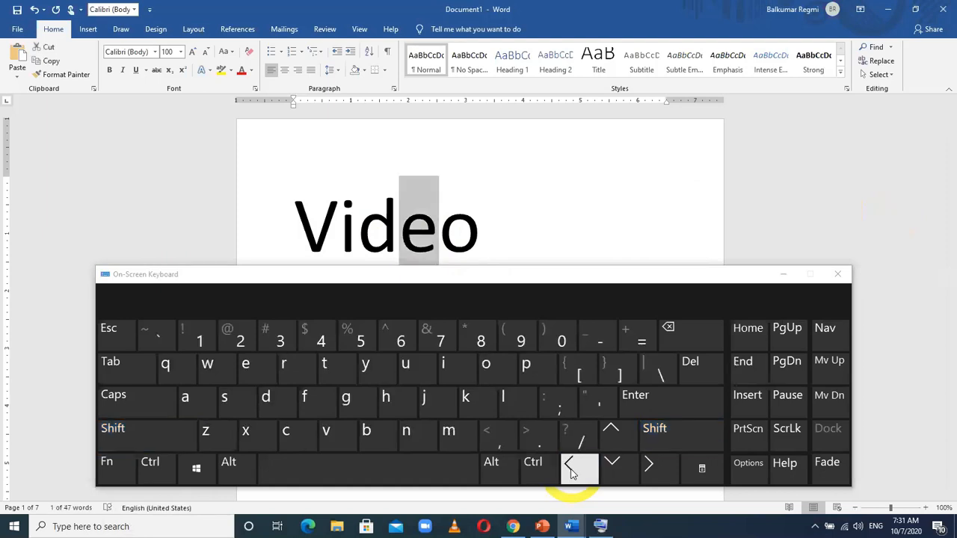
{"action": "left_click", "coordinate": [658, 437]}
{"action": "left_click", "coordinate": [576, 468]}
{"action": "left_click", "coordinate": [658, 437]}
{"action": "left_click", "coordinate": [572, 467]}
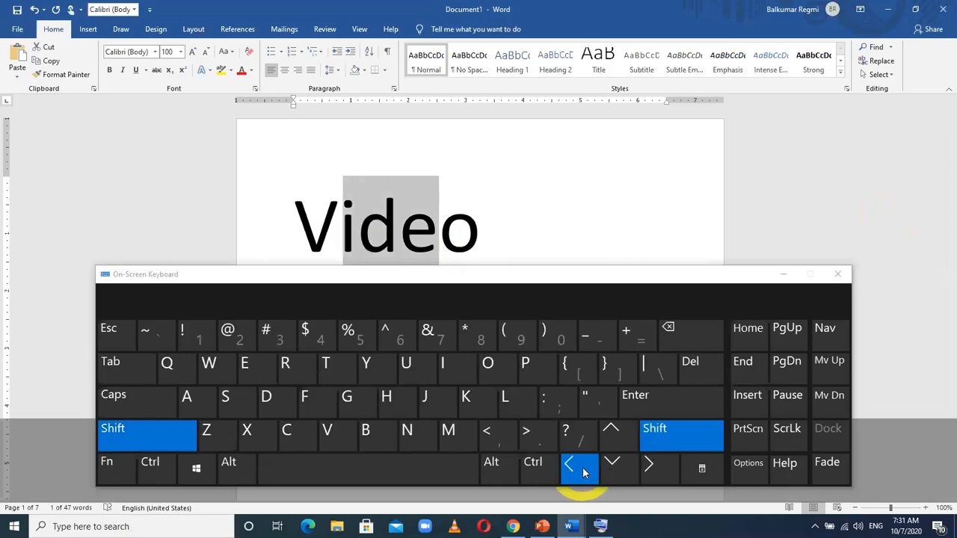
{"action": "left_click", "coordinate": [662, 439]}
{"action": "left_click", "coordinate": [585, 468]}
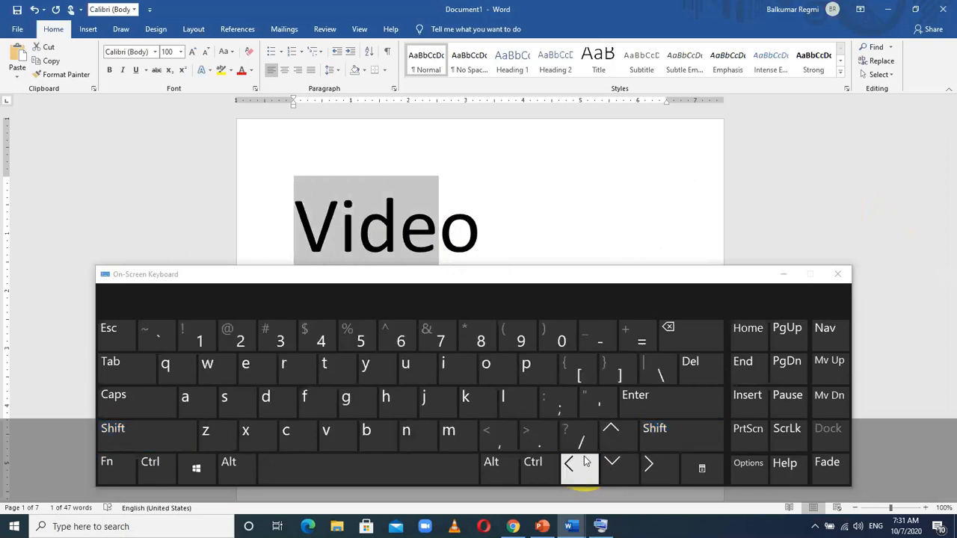
{"action": "left_click", "coordinate": [484, 240]}
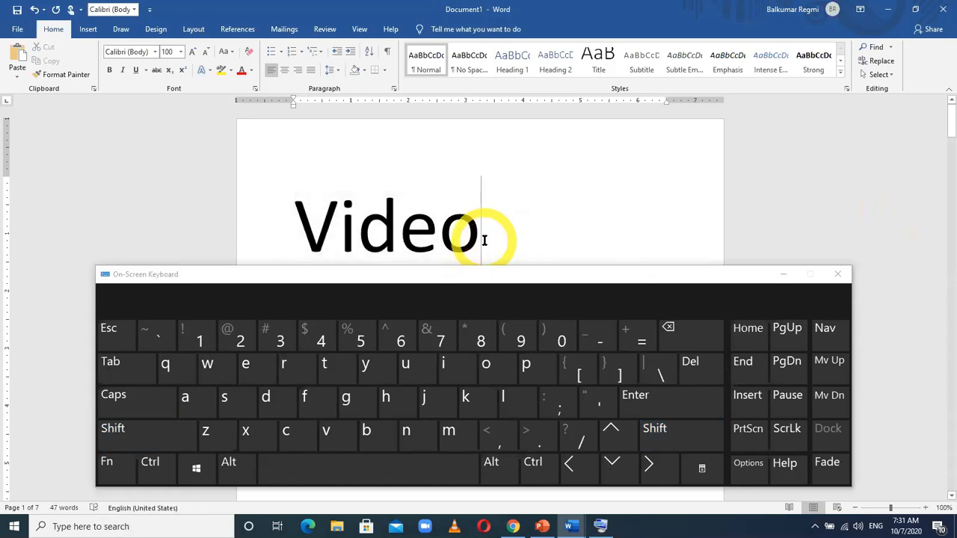
- Minimize the On-Screen Keyboard, select the final "o" of "Video" backward from the word's end, and clear the selection
{"action": "left_click", "coordinate": [782, 275]}
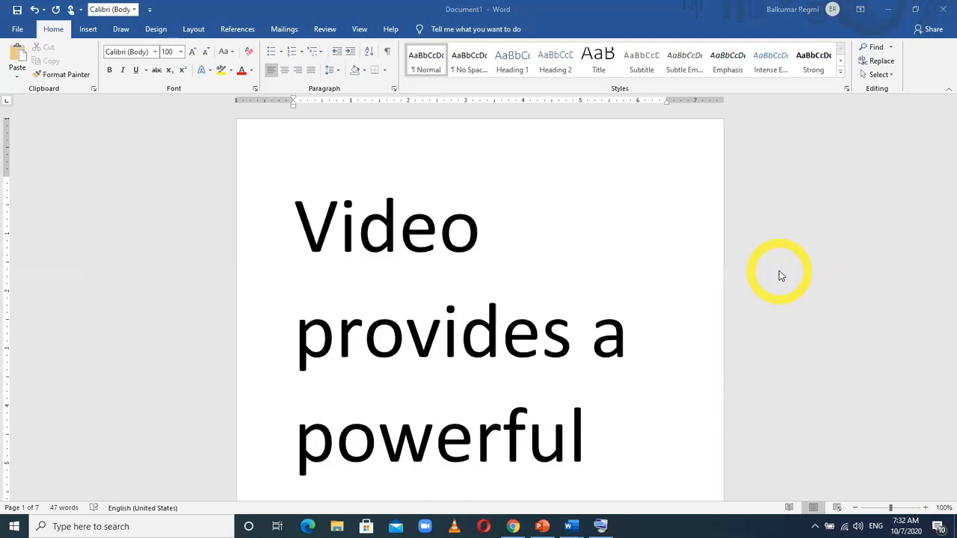
{"action": "left_click", "coordinate": [303, 228]}
{"action": "left_click", "coordinate": [465, 232]}
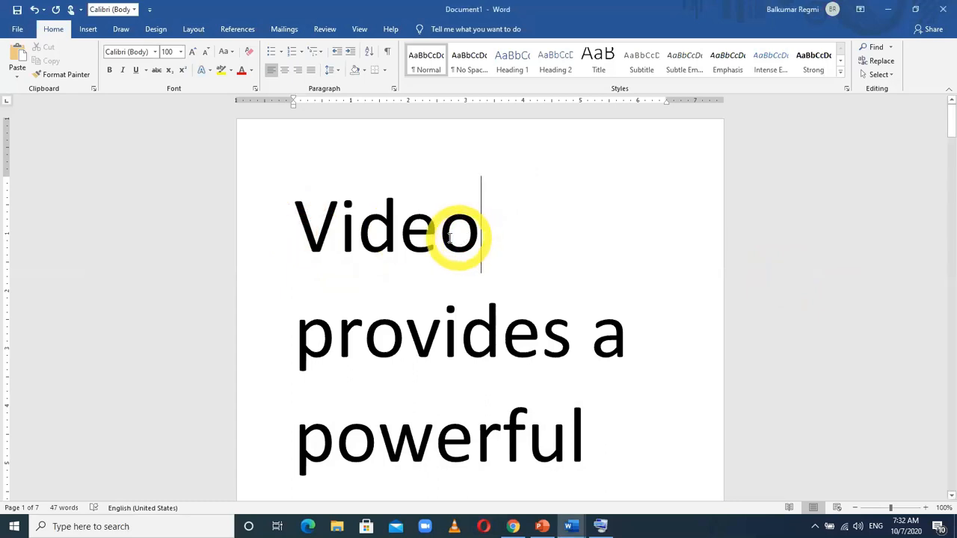
{"action": "left_click_drag", "start_coordinate": [464, 238], "coordinate": [448, 237]}
{"action": "left_click", "coordinate": [540, 267]}
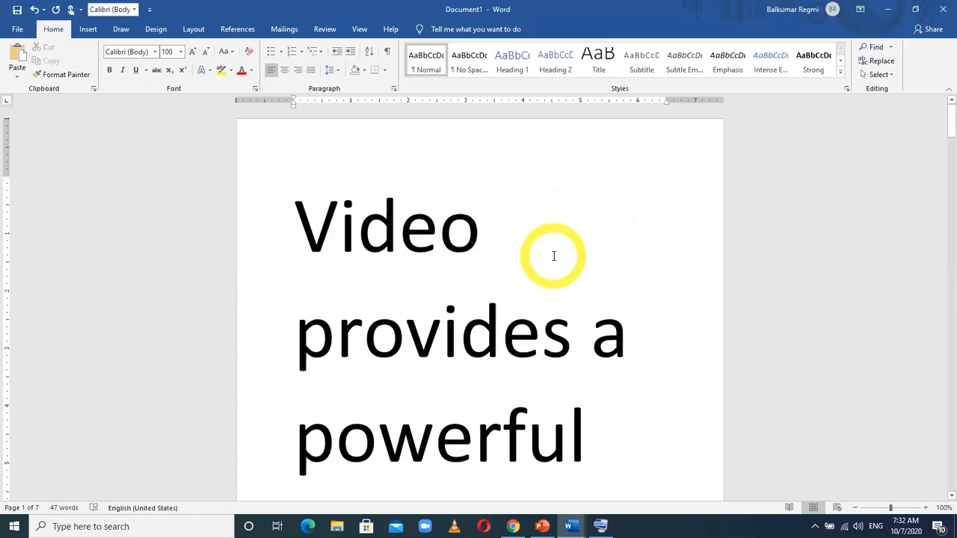
- Switch to PowerPoint's Selection slide to review how a whole word is selected, and return to the Word document
{"action": "scroll", "coordinate": [509, 255], "scroll_direction": "down", "scroll_amount": 4, "text": "ctrl"}
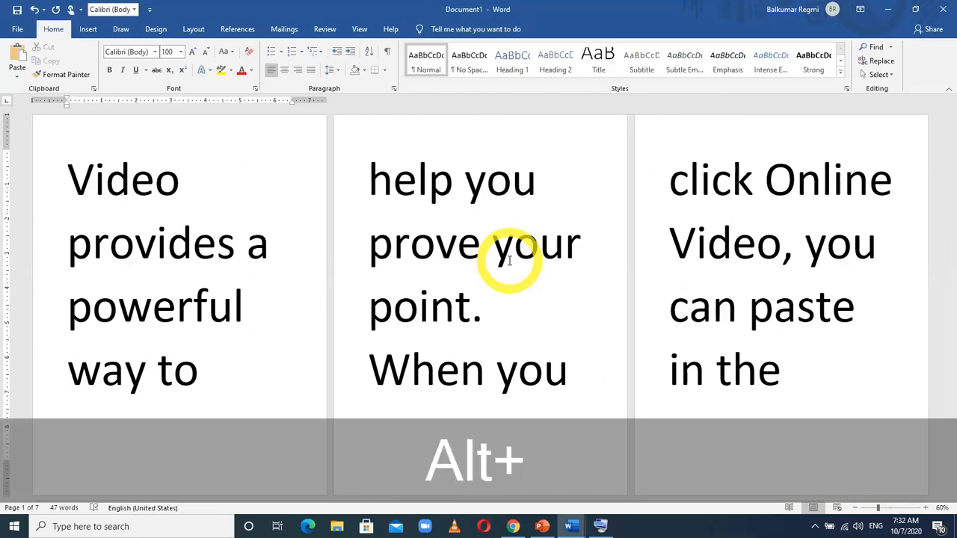
{"action": "key", "text": "alt+Tab"}
{"action": "key", "text": "alt+Tab"}
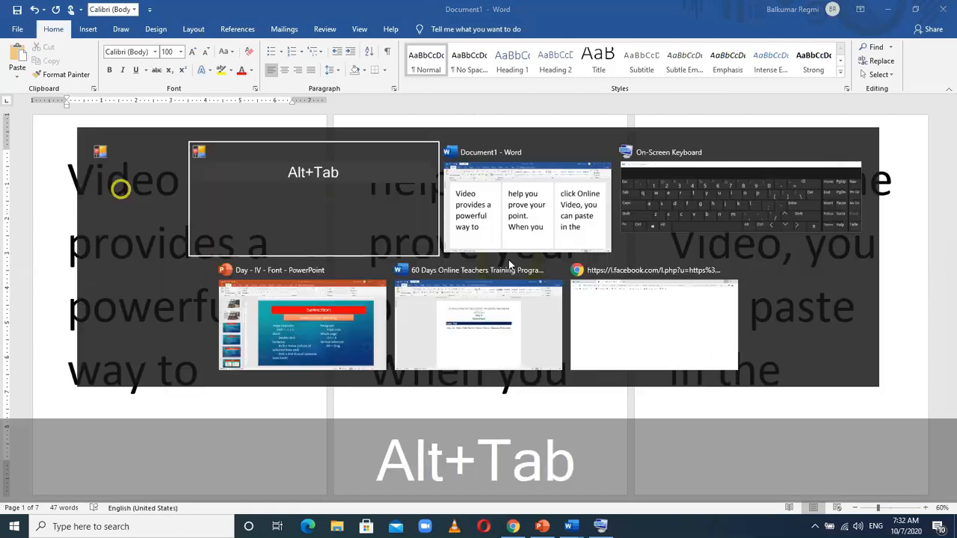
{"action": "key", "text": "alt+Tab"}
{"action": "key", "text": "alt+Tab"}
{"action": "key", "text": "alt+Tab"}
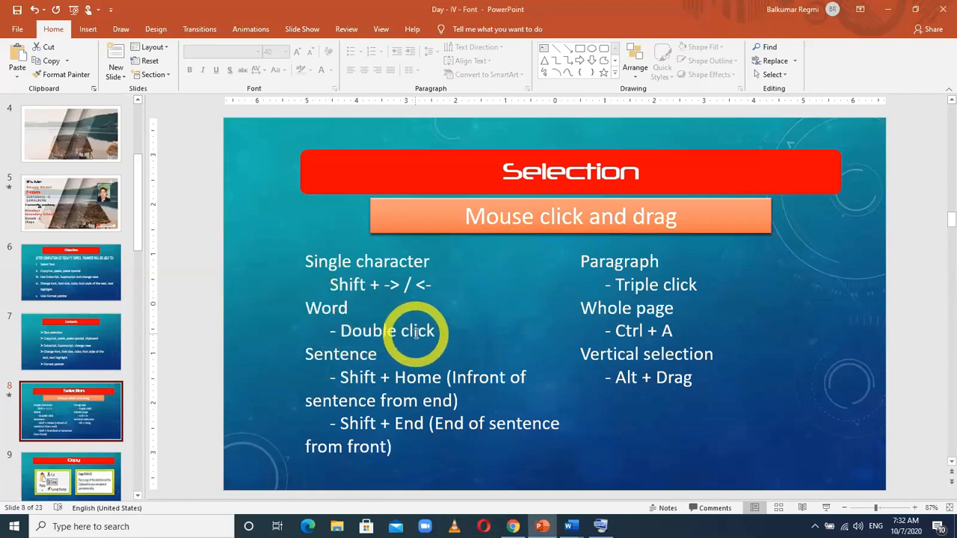
{"action": "key", "text": "alt+Tab"}
{"action": "key", "text": "alt+Tab"}
{"action": "key", "text": "alt+Tab"}
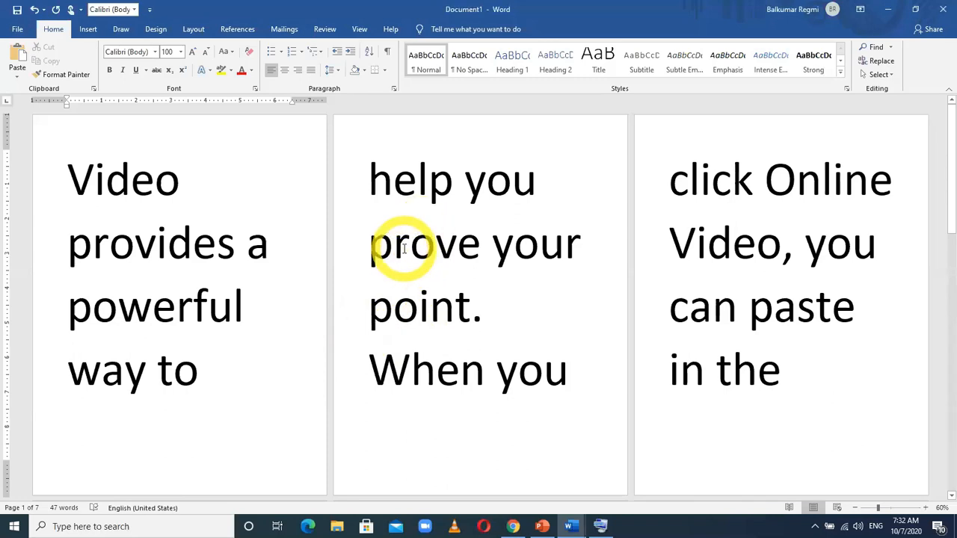
- Select the whole words "prove", "Online", "powerful" and "When" one at a time, and clear the selection
{"action": "double_click", "coordinate": [423, 246]}
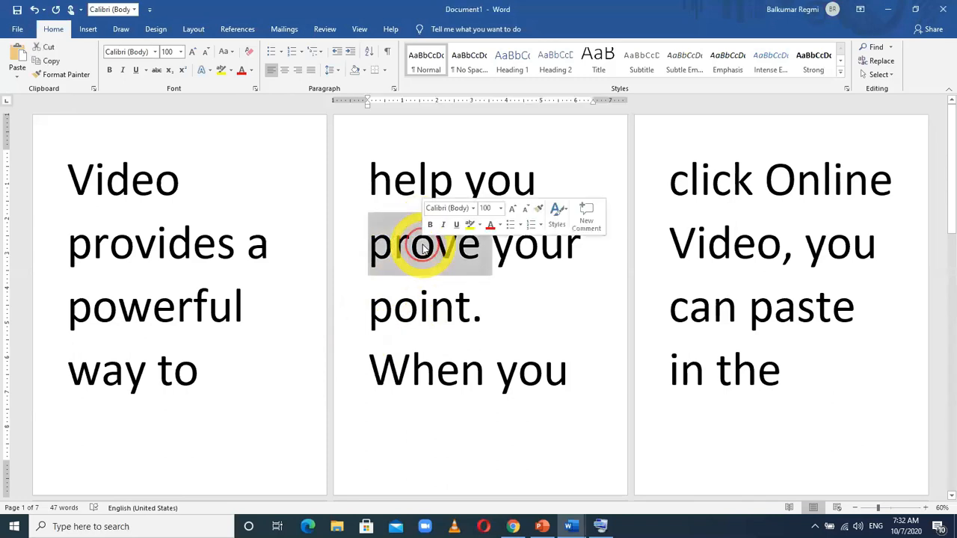
{"action": "left_click", "coordinate": [700, 172]}
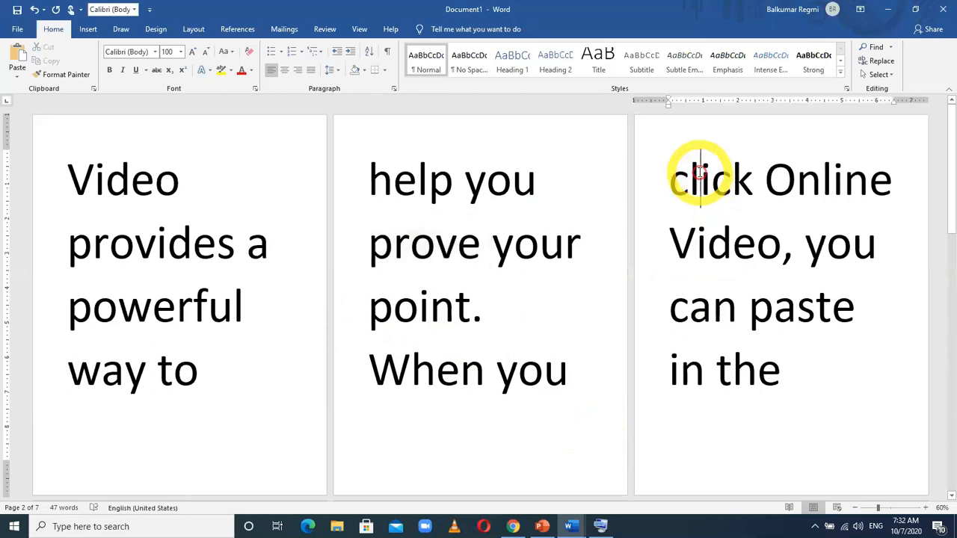
{"action": "double_click", "coordinate": [831, 178]}
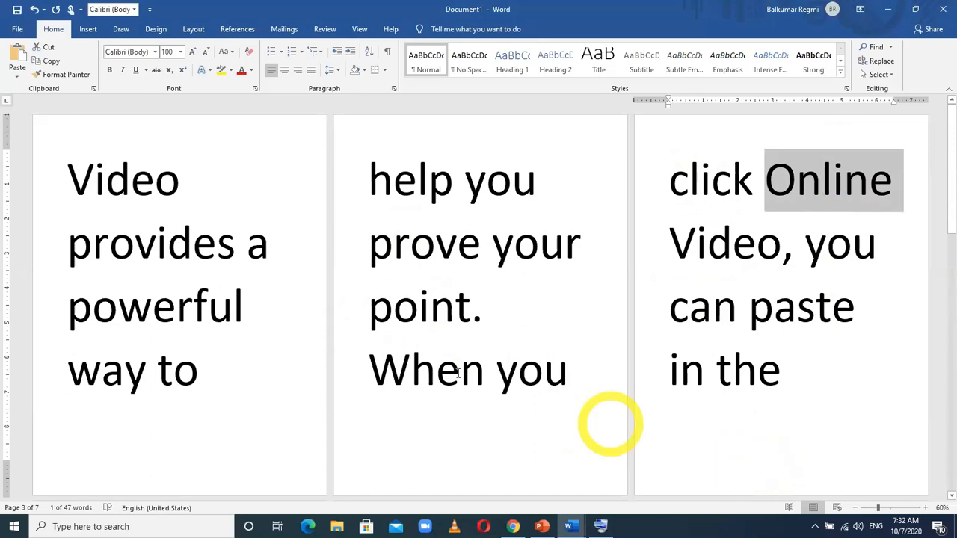
{"action": "double_click", "coordinate": [149, 307]}
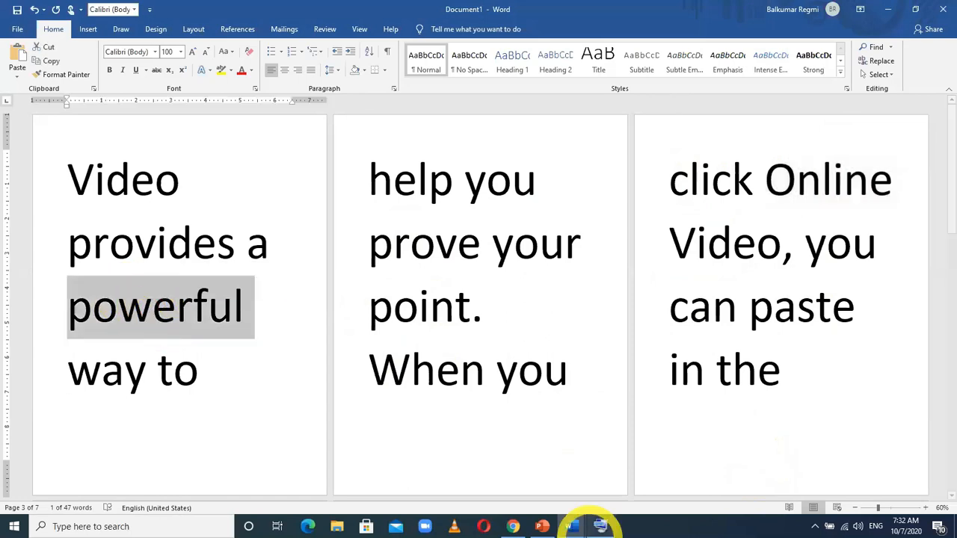
{"action": "double_click", "coordinate": [449, 388]}
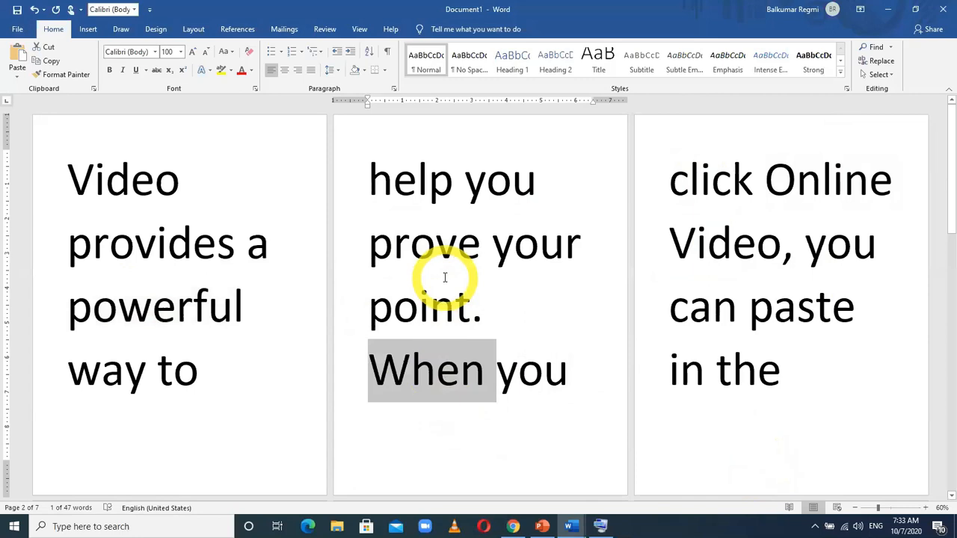
{"action": "left_click", "coordinate": [492, 284]}
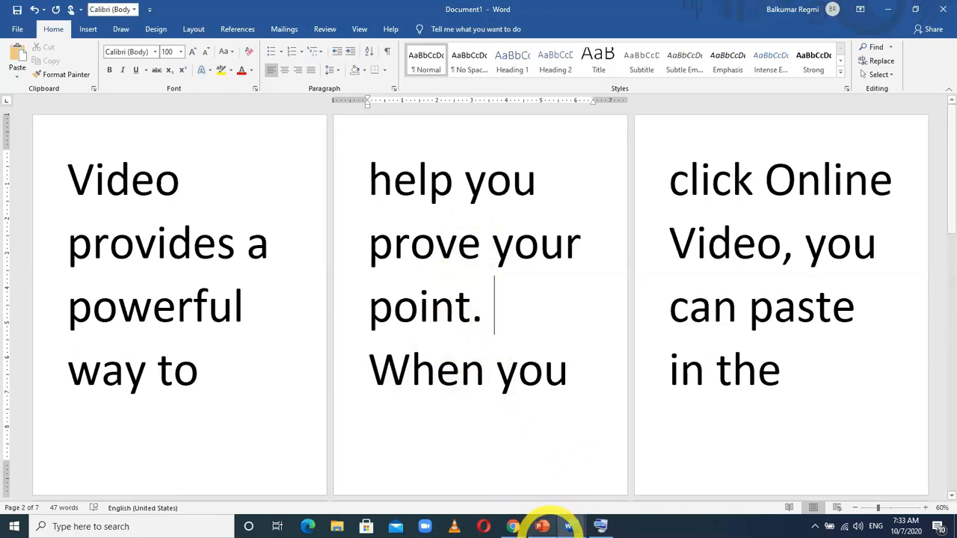
- Check the sentence-selection methods on PowerPoint's Selection slide and return to the Word document
{"action": "left_click", "coordinate": [542, 527]}
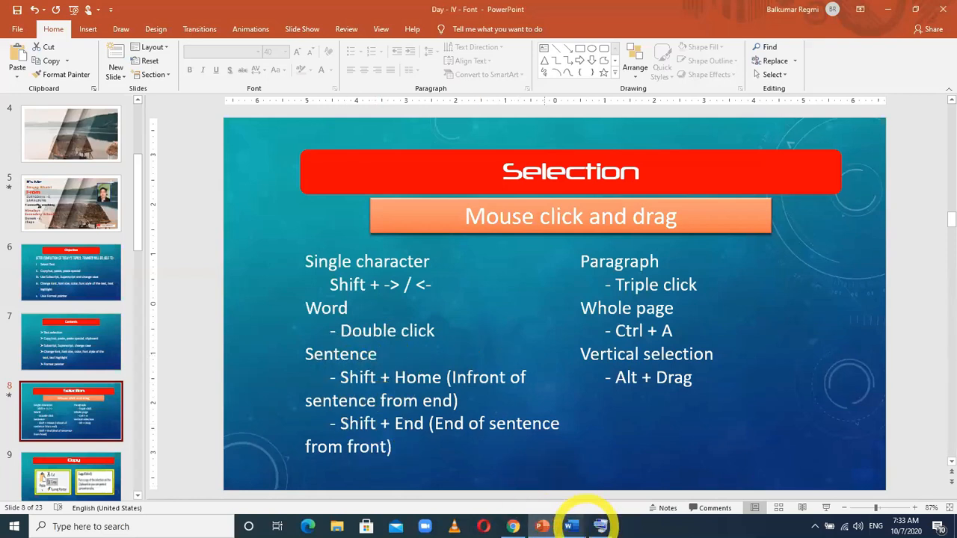
{"action": "mouse_move", "coordinate": [570, 526]}
{"action": "left_click", "coordinate": [607, 471]}
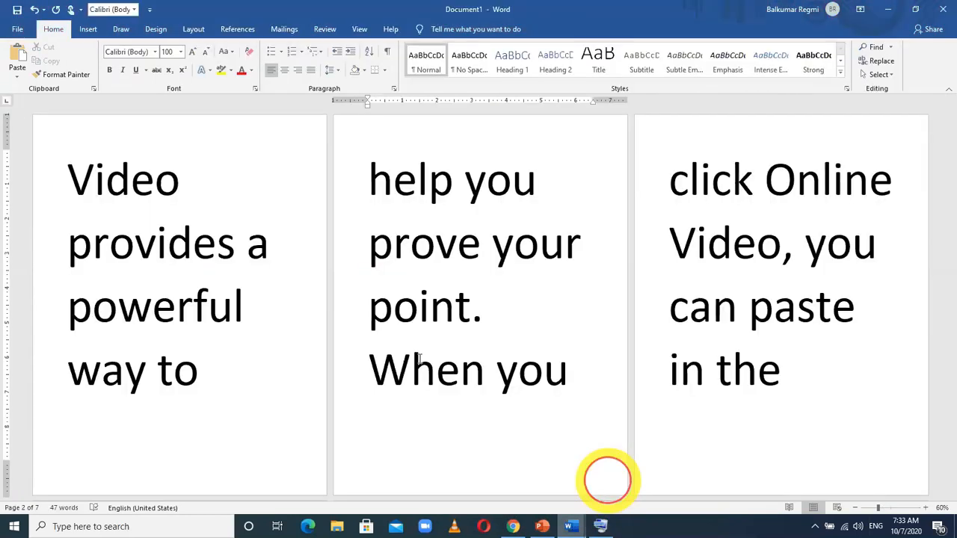
- Reduce the font size of the whole document text to 36 and clear the selection
{"action": "key", "text": "ctrl+a"}
{"action": "key", "text": "ctrl+shift+comma"}
{"action": "key", "text": "ctrl+shift+comma"}
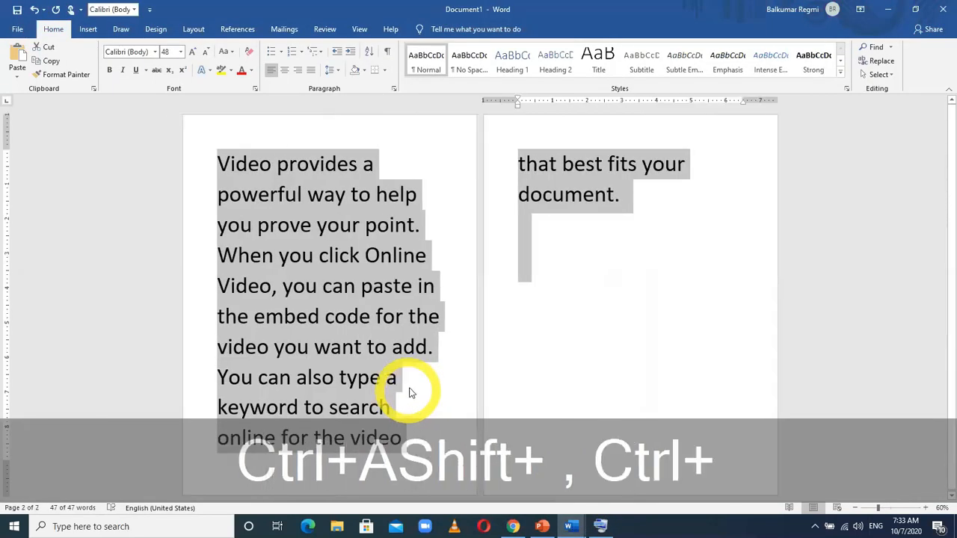
{"action": "scroll", "coordinate": [411, 393], "scroll_direction": "up", "scroll_amount": 3}
{"action": "scroll", "coordinate": [431, 400], "scroll_direction": "up", "scroll_amount": 2}
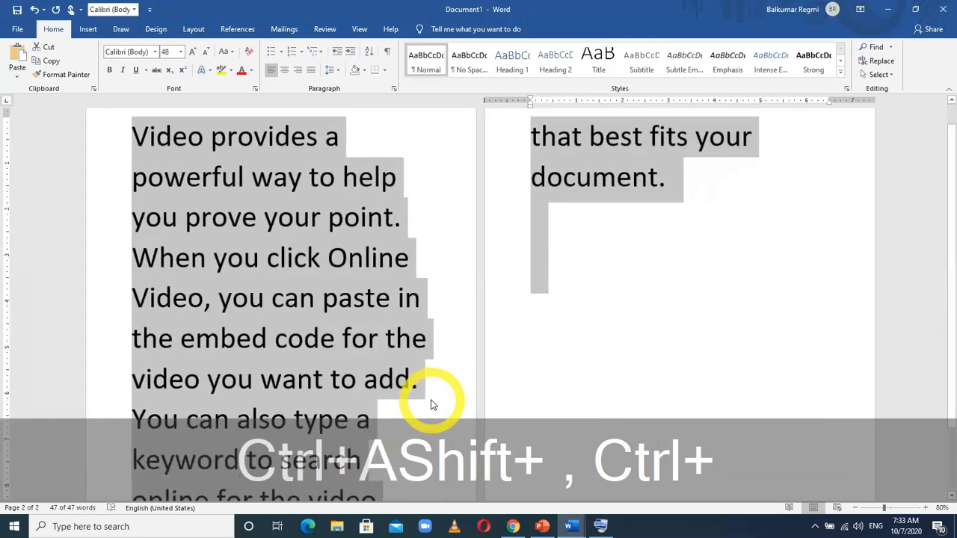
{"action": "key", "text": "ctrl+shift+comma"}
{"action": "key", "text": "ctrl+shift+comma"}
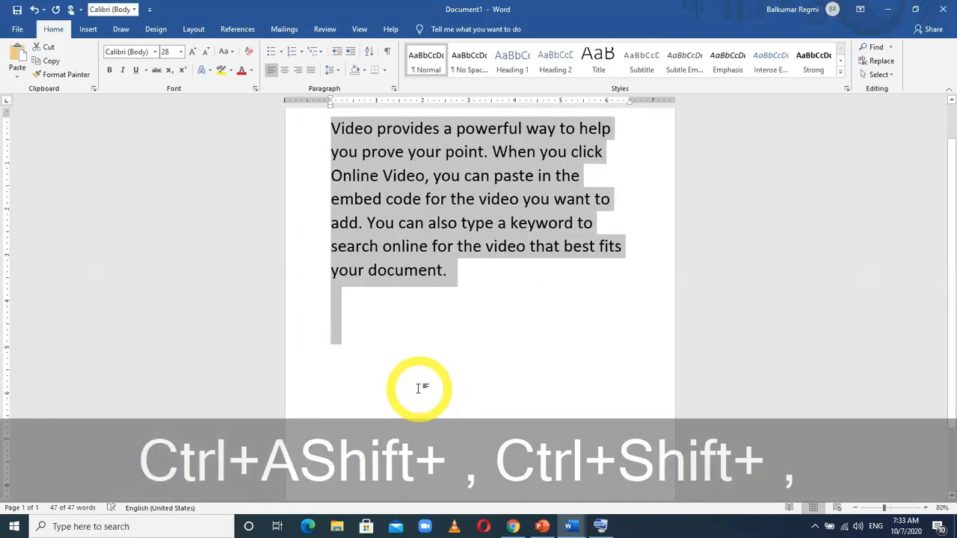
{"action": "key", "text": "ctrl+shift+comma"}
{"action": "scroll", "coordinate": [444, 285], "scroll_direction": "up", "scroll_amount": 1}
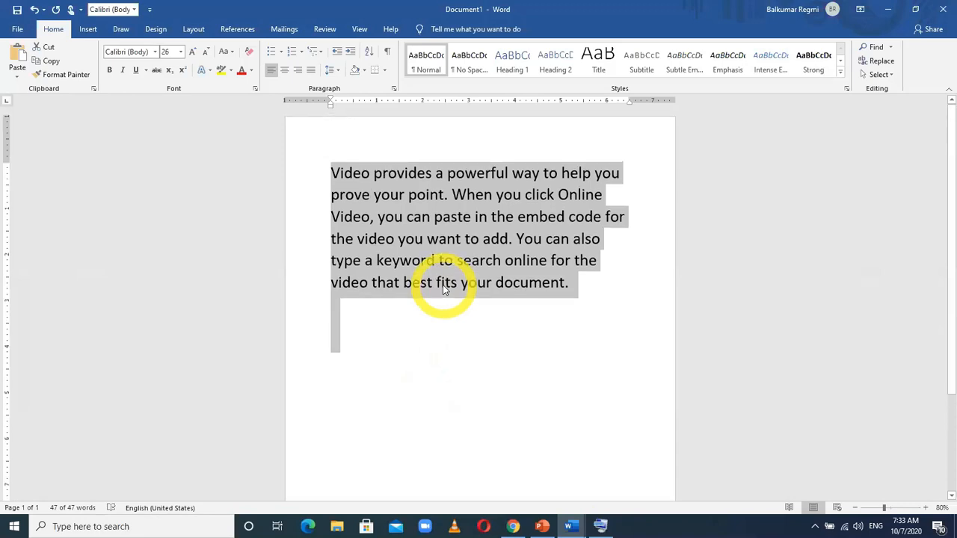
{"action": "key", "text": "ctrl+shift+period"}
{"action": "key", "text": "ctrl+shift+period"}
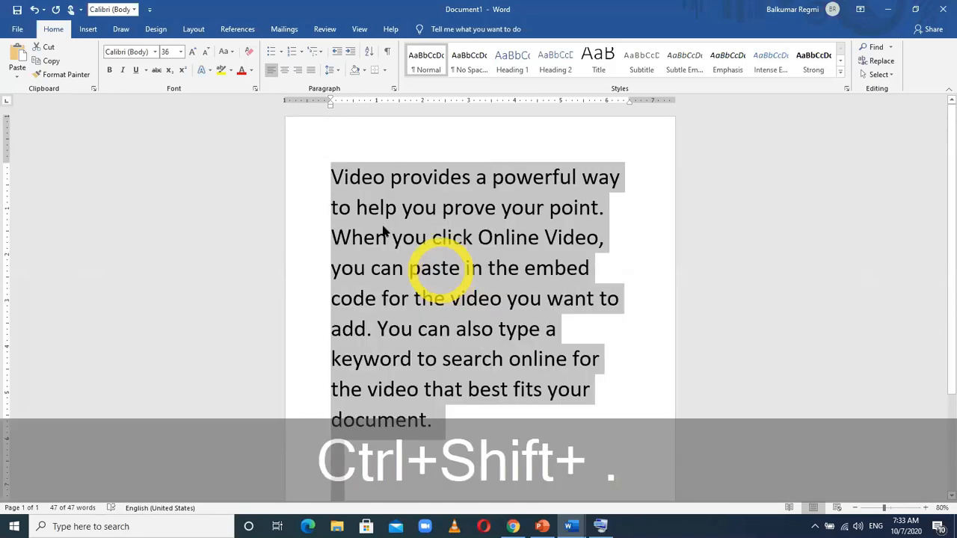
{"action": "left_click", "coordinate": [409, 182]}
- Show the On-Screen Keyboard and use it to move the cursor to the start and the end of the first line
{"action": "left_click", "coordinate": [331, 177]}
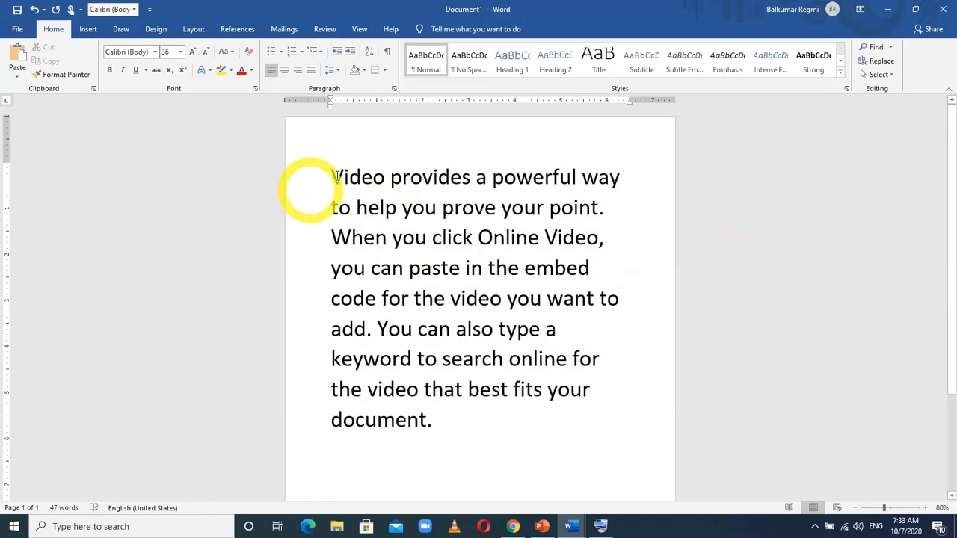
{"action": "left_click", "coordinate": [620, 177]}
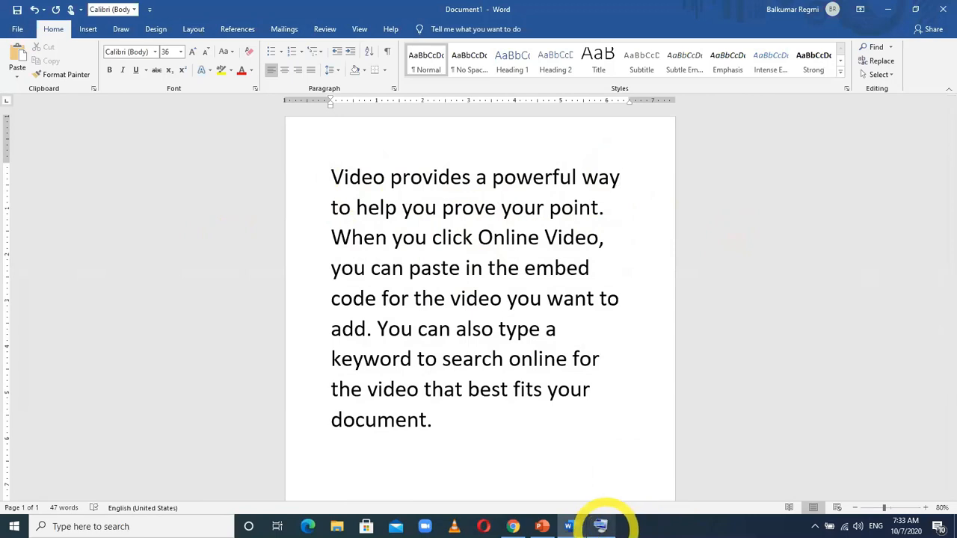
{"action": "left_click", "coordinate": [600, 526]}
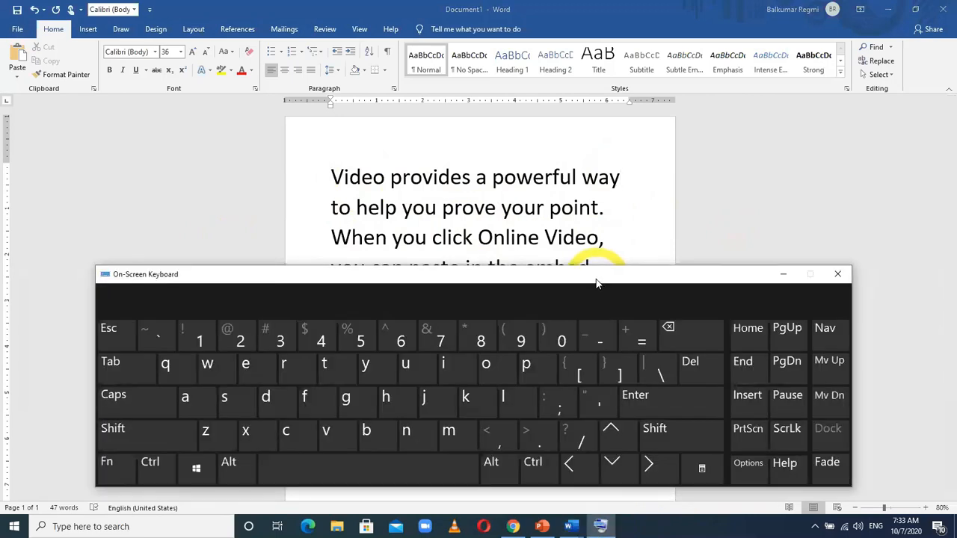
{"action": "left_click", "coordinate": [622, 178]}
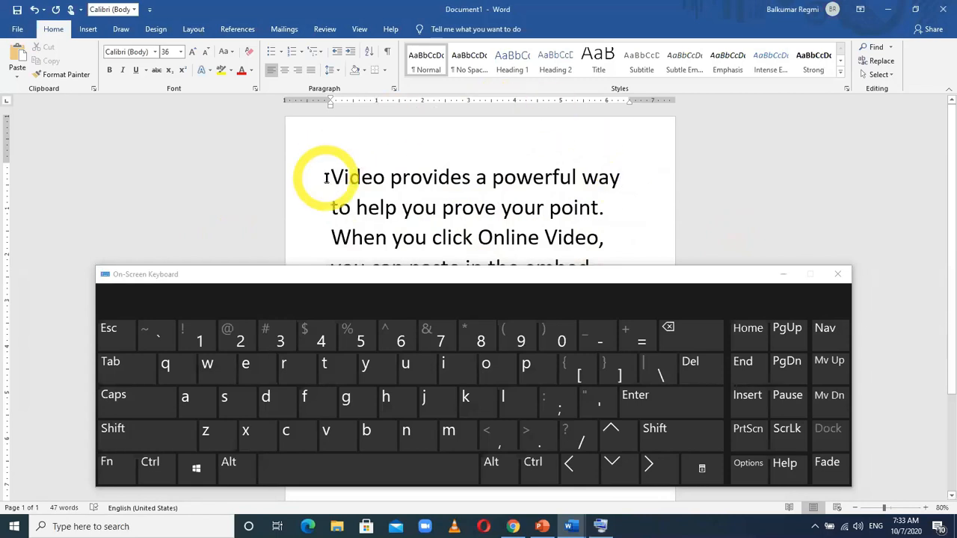
{"action": "left_click", "coordinate": [744, 337]}
{"action": "left_click", "coordinate": [749, 371]}
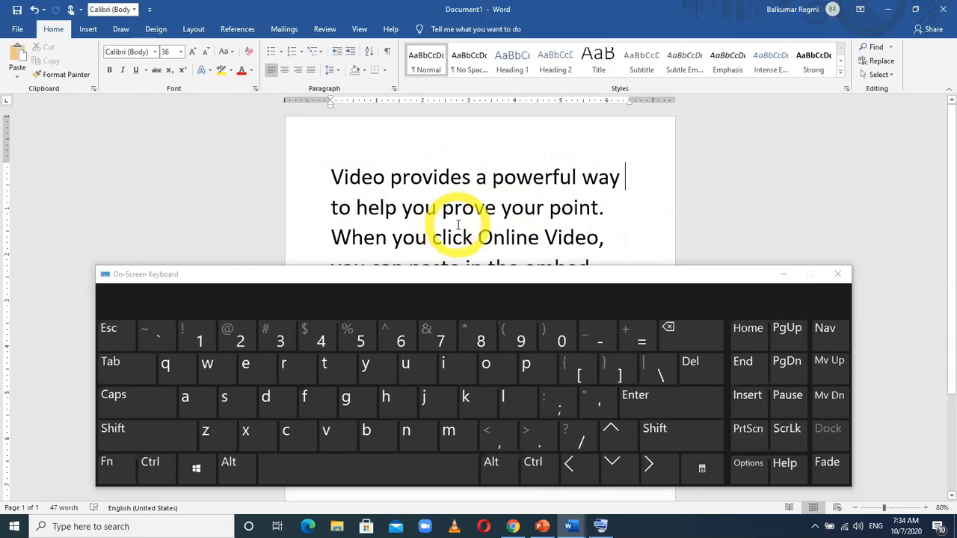
- Select the first line from its end back to its start using the On-Screen Keyboard
{"action": "left_click", "coordinate": [626, 181]}
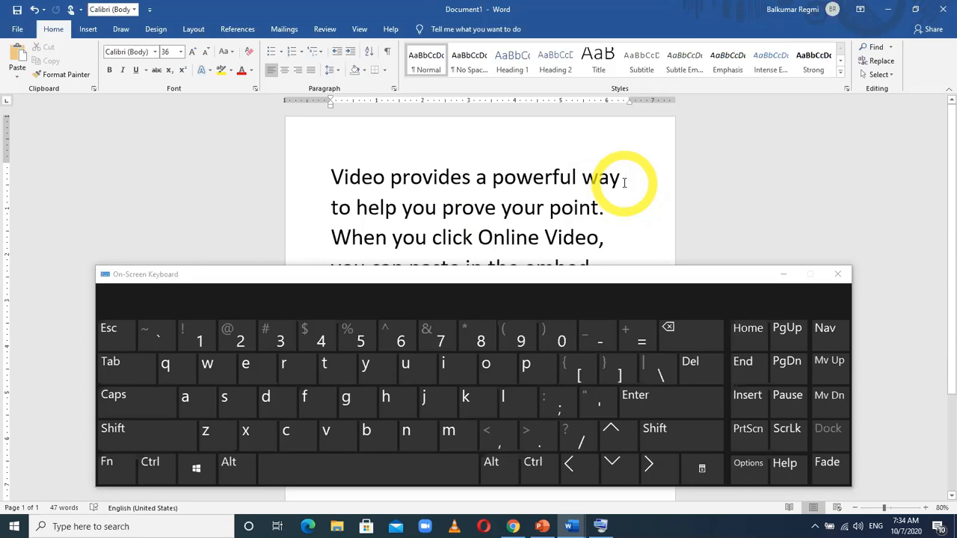
{"action": "left_click", "coordinate": [679, 438]}
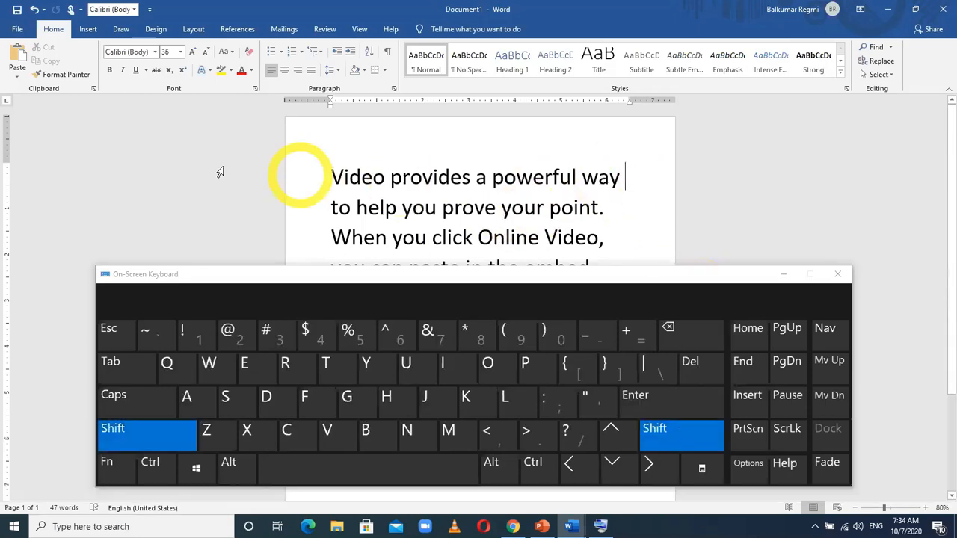
{"action": "left_click", "coordinate": [749, 333]}
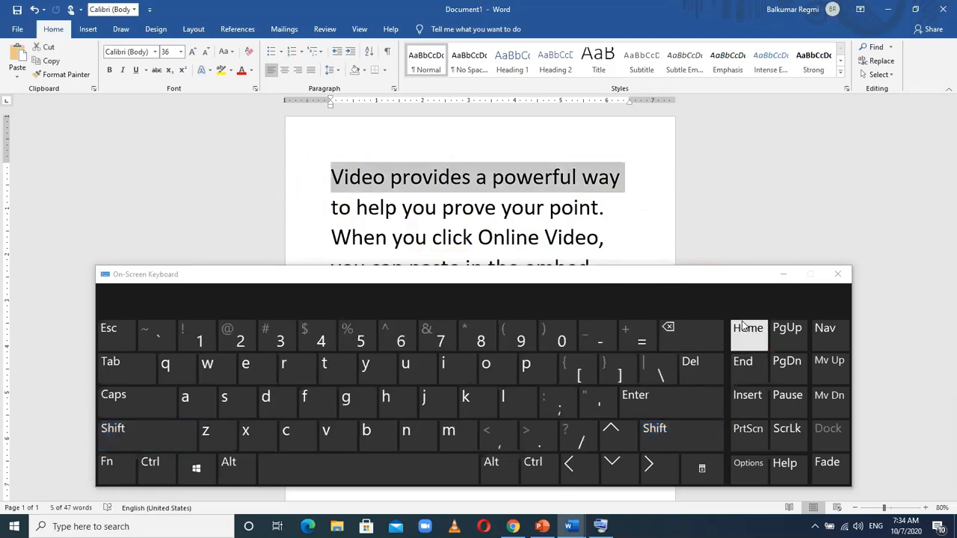
- Select the second line from its start to its end with the On-Screen Keyboard, clear the selection and minimize the keyboard
{"action": "left_click", "coordinate": [329, 214]}
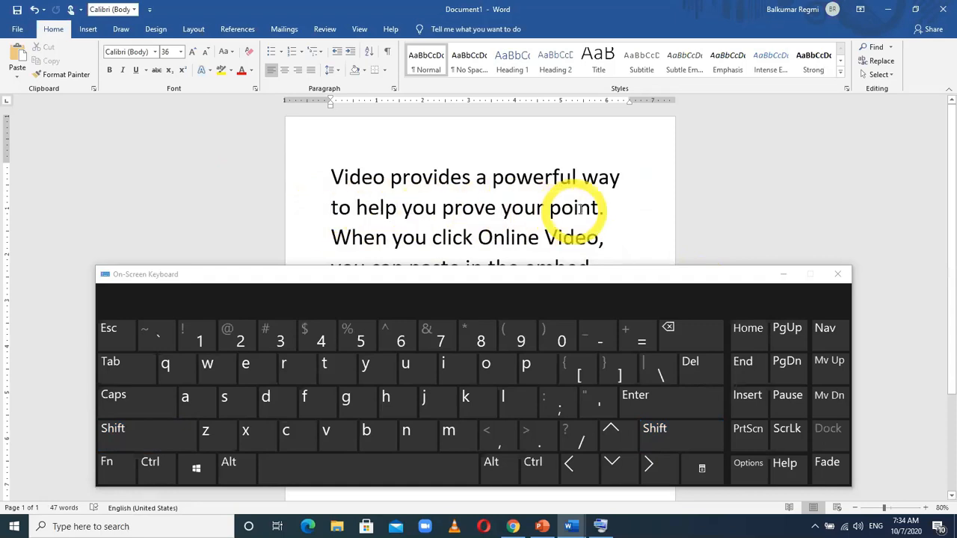
{"action": "left_click", "coordinate": [685, 447]}
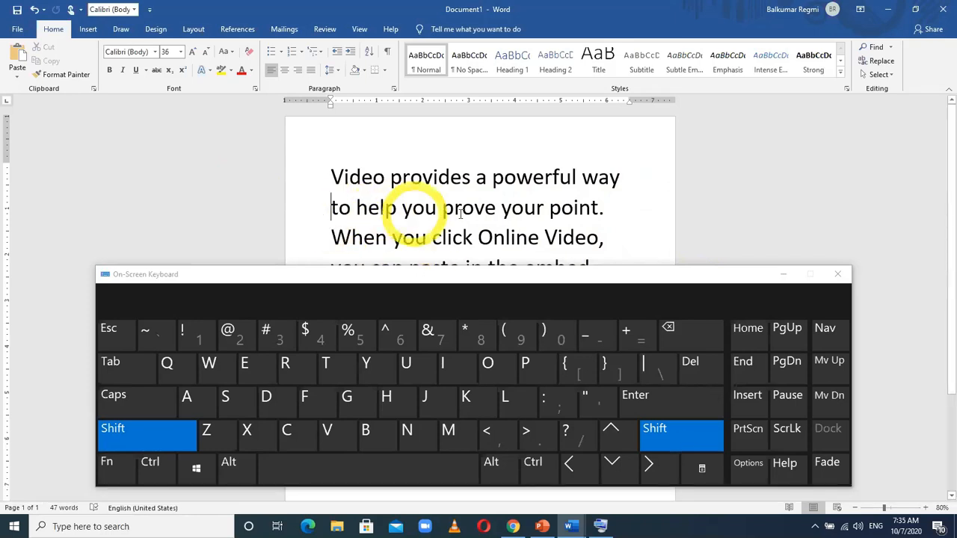
{"action": "left_click", "coordinate": [745, 375]}
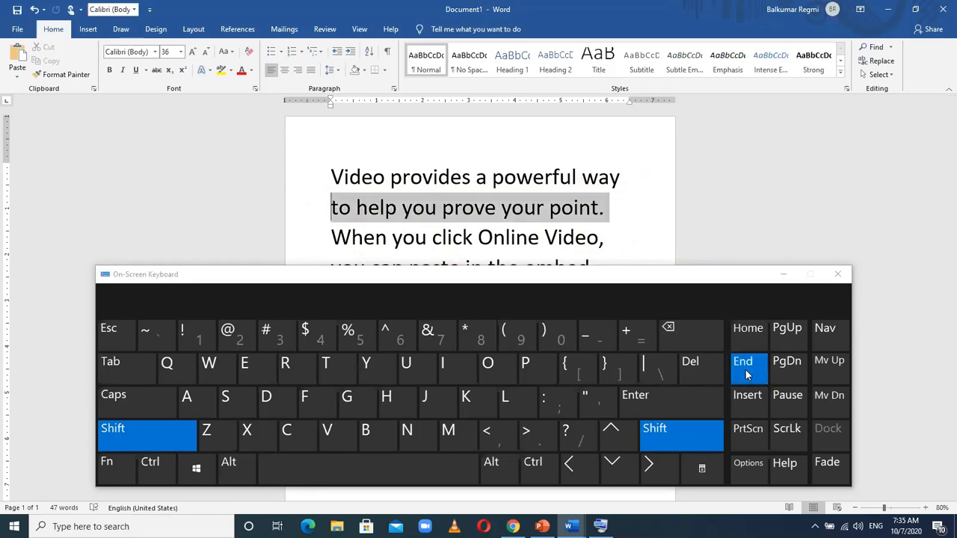
{"action": "left_click", "coordinate": [640, 225]}
{"action": "left_click", "coordinate": [784, 275]}
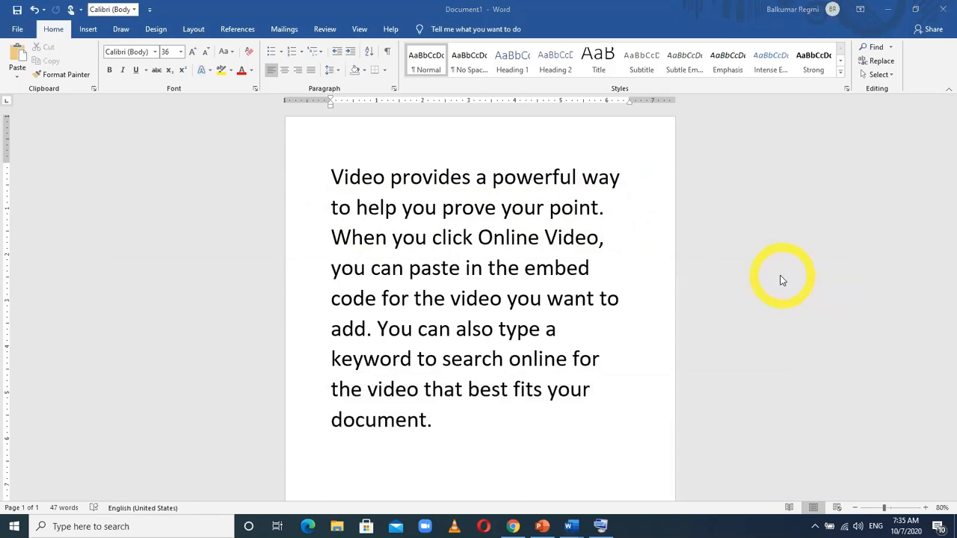
- Switch to PowerPoint's Selection slide to review the sentence and paragraph selection methods
{"action": "key", "text": "alt"}
{"action": "key", "text": "alt+Tab"}
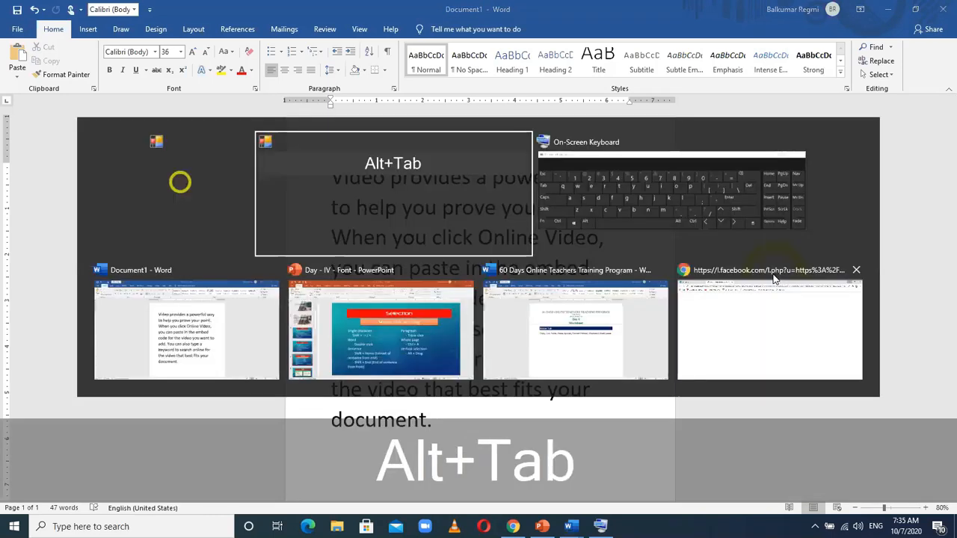
{"action": "key", "text": "alt+Tab"}
{"action": "key", "text": "alt+Tab"}
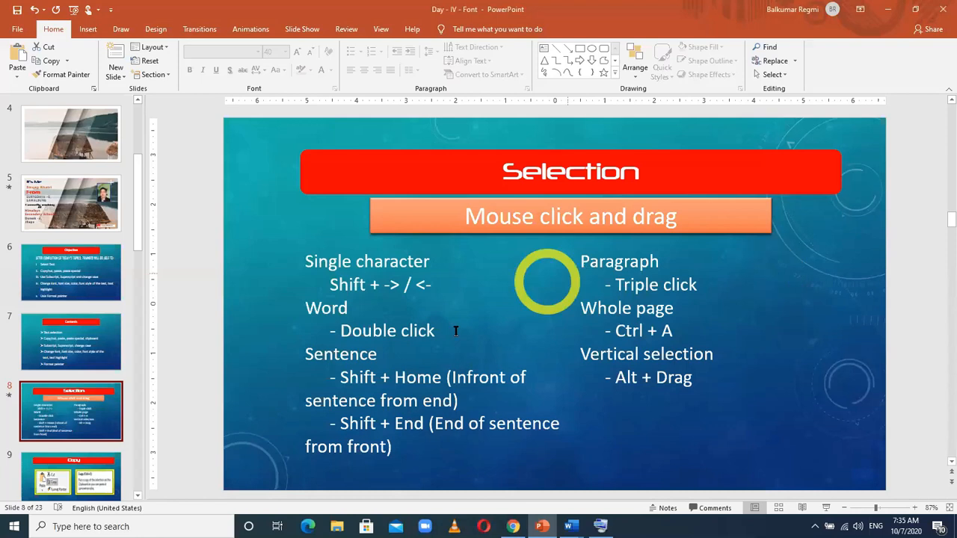
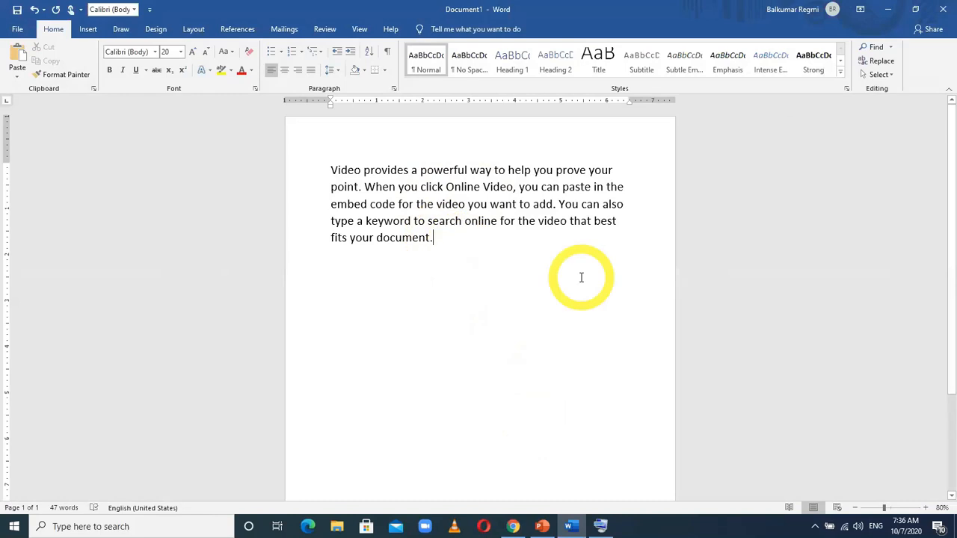
- Generate one more paragraph of sample text below the existing one with =rand(1)
{"action": "type", "text": "=rand"}
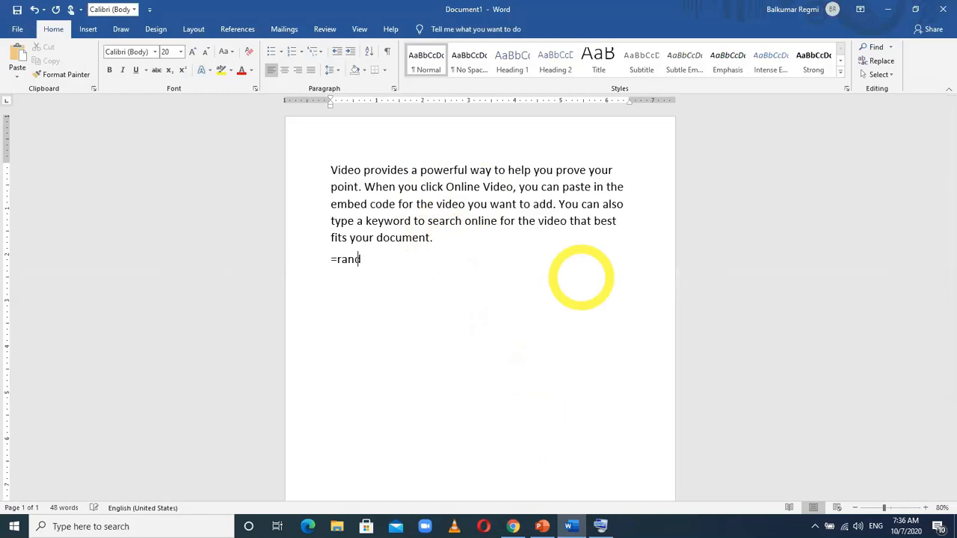
{"action": "type", "text": "(1)"}
{"action": "key", "text": "Return"}
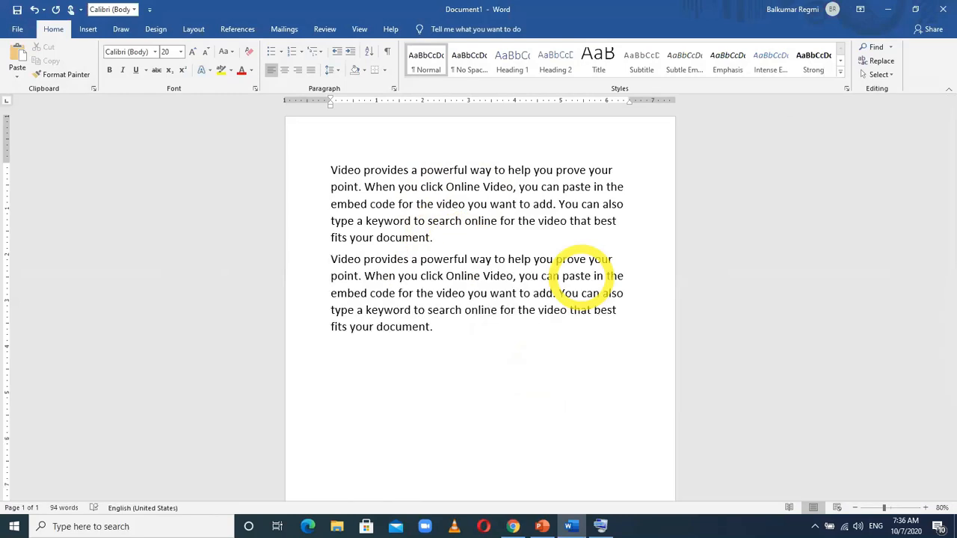
- Select the first and the second whole paragraph one at a time, repeat both selections, and clear the selection
{"action": "triple_click", "coordinate": [449, 197]}
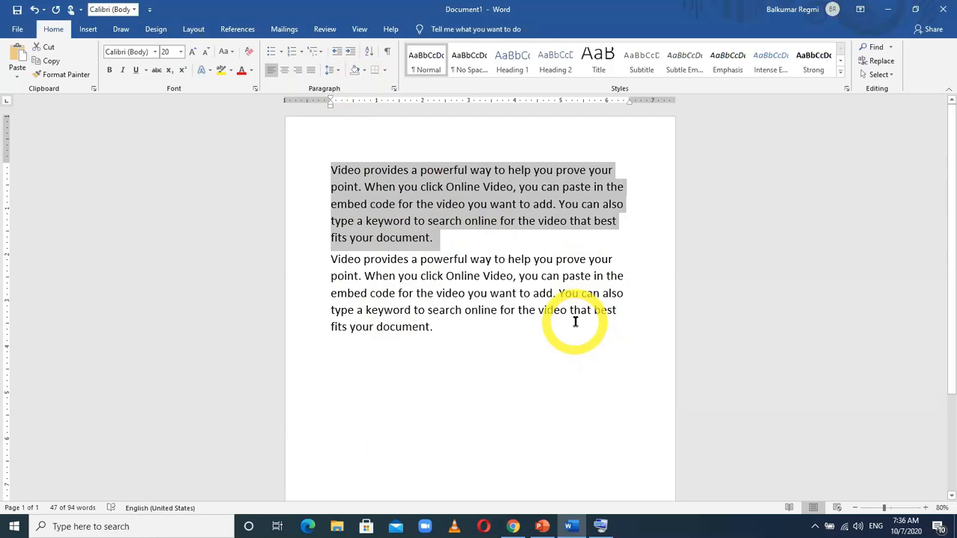
{"action": "left_click", "coordinate": [433, 293]}
{"action": "triple_click", "coordinate": [432, 293]}
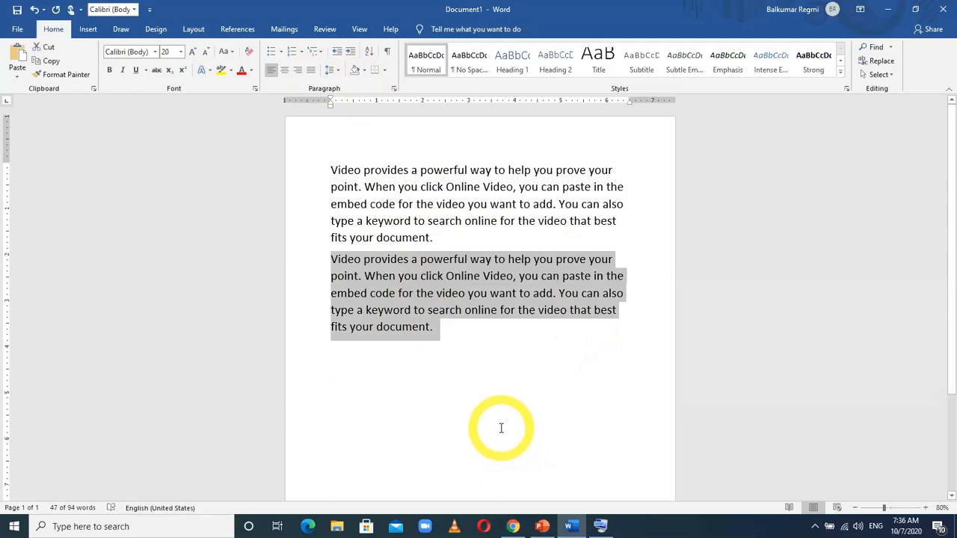
{"action": "left_click", "coordinate": [449, 329]}
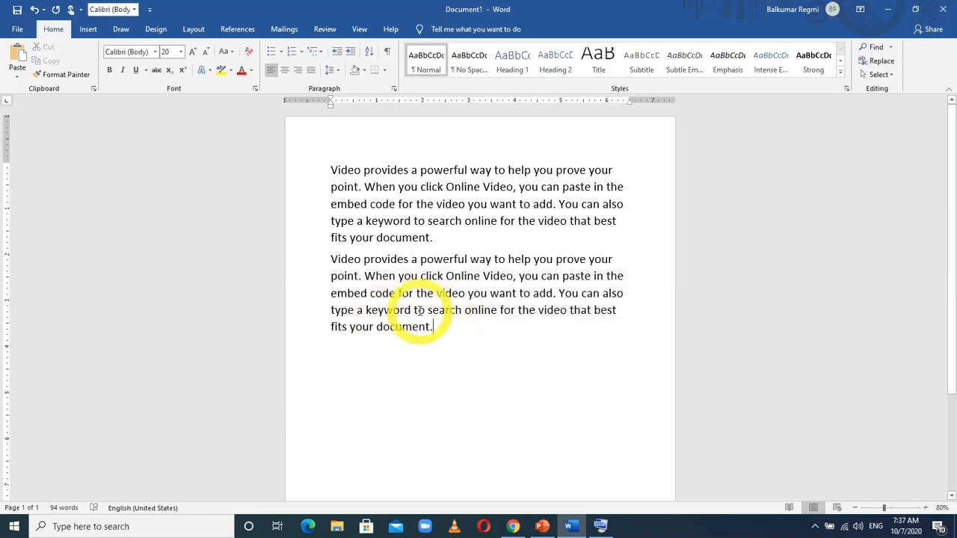
{"action": "triple_click", "coordinate": [443, 200]}
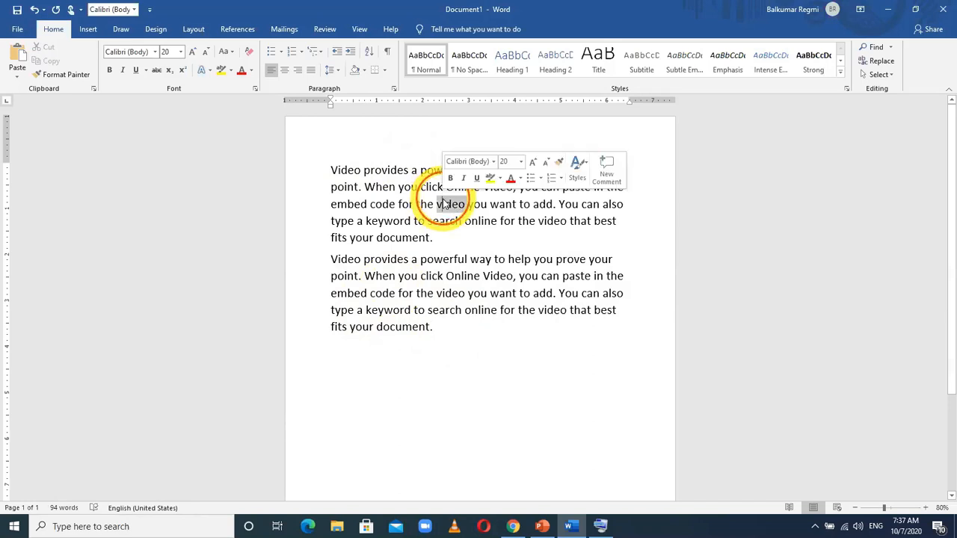
{"action": "triple_click", "coordinate": [456, 293]}
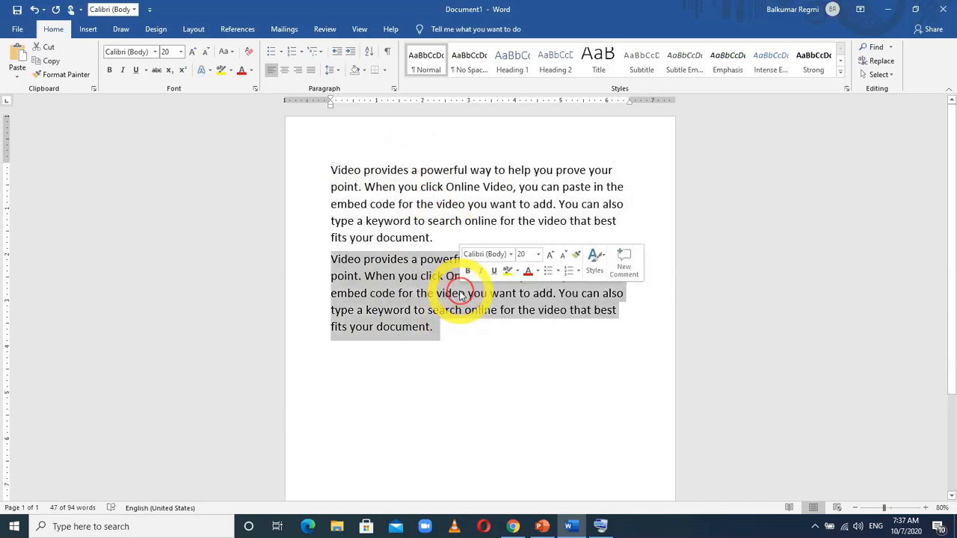
{"action": "left_click", "coordinate": [474, 344]}
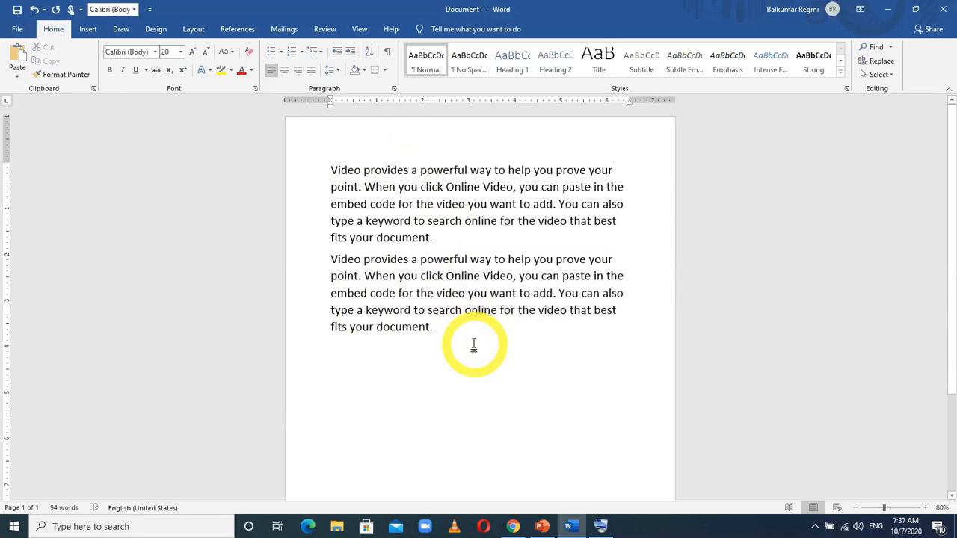
- Check the whole-page selection method on PowerPoint's Selection slide and return to the Word document
{"action": "left_click", "coordinate": [543, 526]}
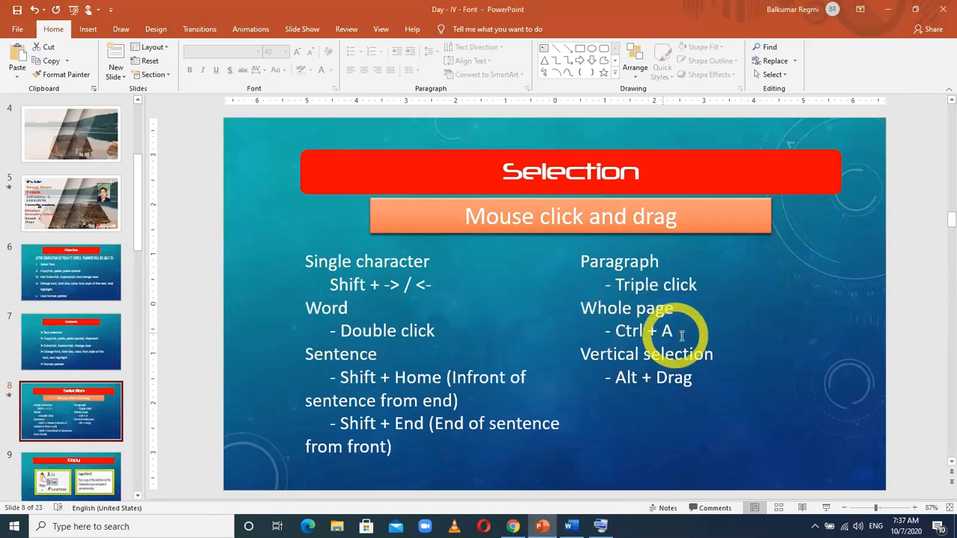
{"action": "left_click", "coordinate": [572, 523]}
{"action": "left_click", "coordinate": [444, 328]}
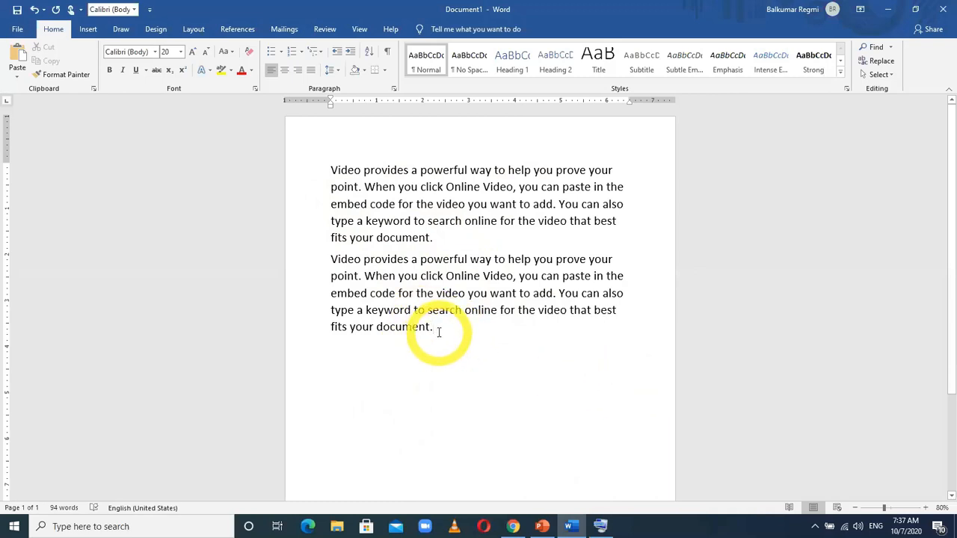
- Select both paragraphs from the end back to the beginning, repeat with a select-all of the document, and clear the selection
{"action": "left_click_drag", "start_coordinate": [439, 332], "coordinate": [324, 172]}
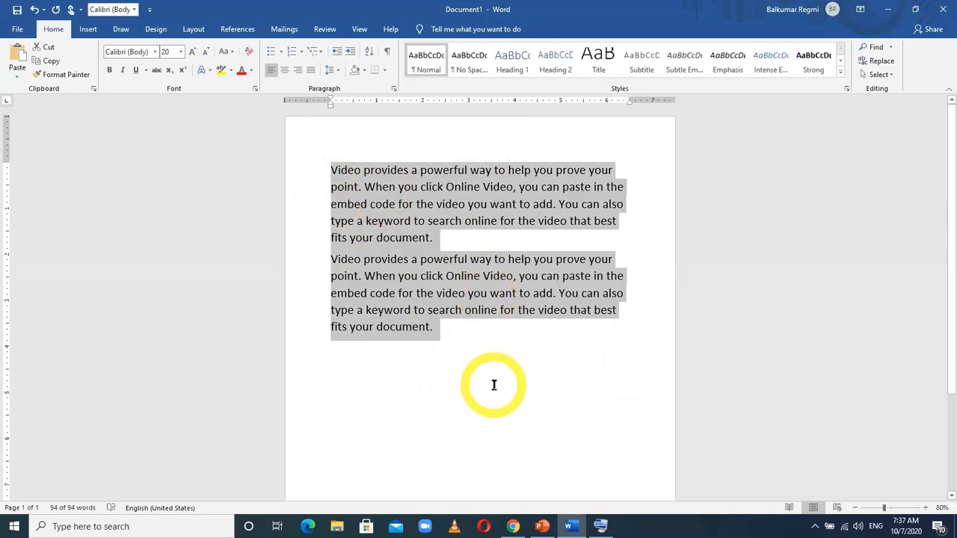
{"action": "left_click", "coordinate": [459, 334]}
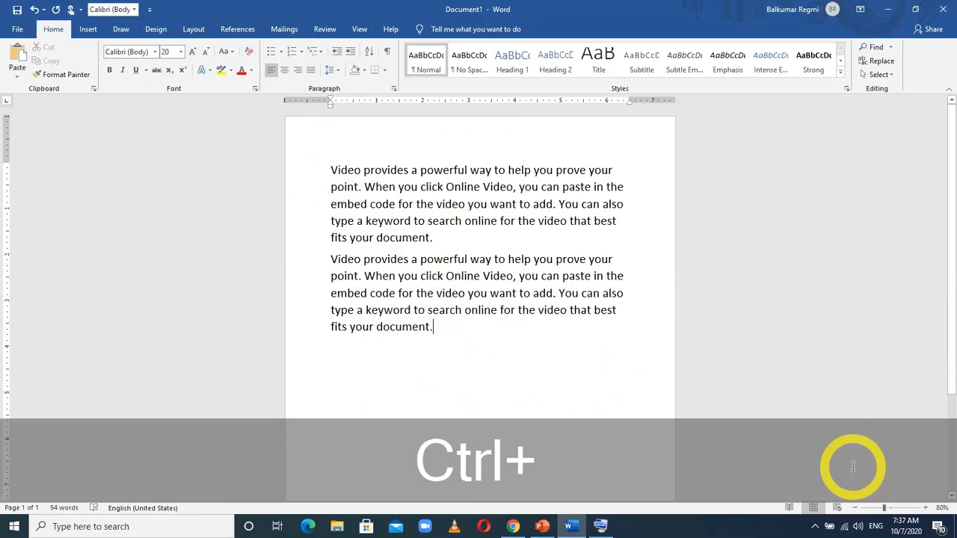
{"action": "key", "text": "ctrl+a"}
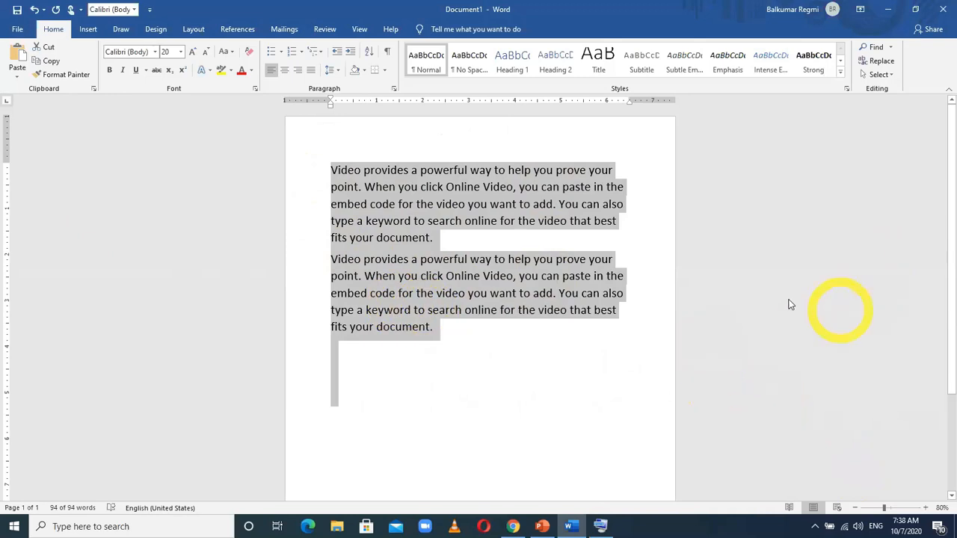
{"action": "left_click", "coordinate": [459, 344]}
- Generate ten more paragraphs of sample text below the second paragraph with =rand(10)
{"action": "scroll", "coordinate": [423, 367], "scroll_direction": "down", "scroll_amount": 2}
{"action": "scroll", "coordinate": [422, 384], "scroll_direction": "up", "scroll_amount": 2}
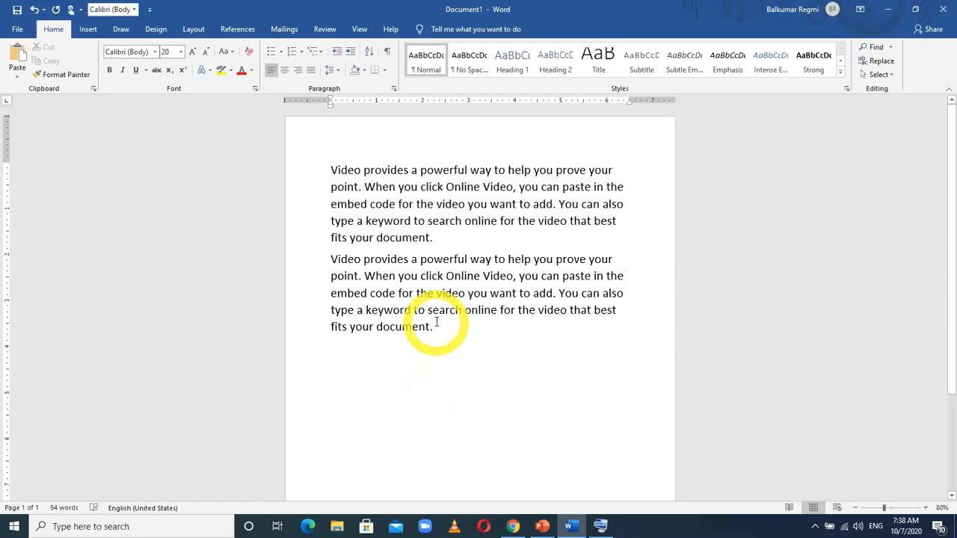
{"action": "type", "text": "=rand(10)"}
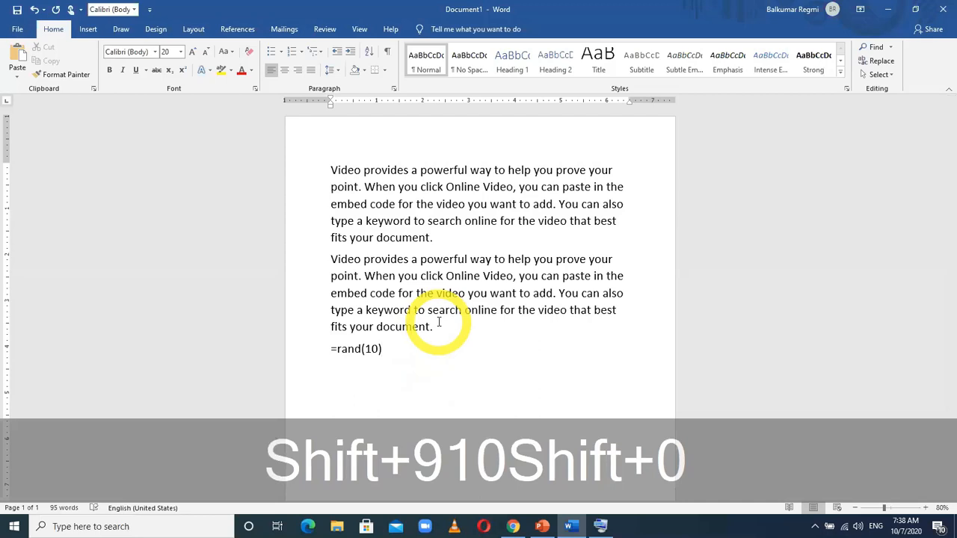
{"action": "key", "text": "Return"}
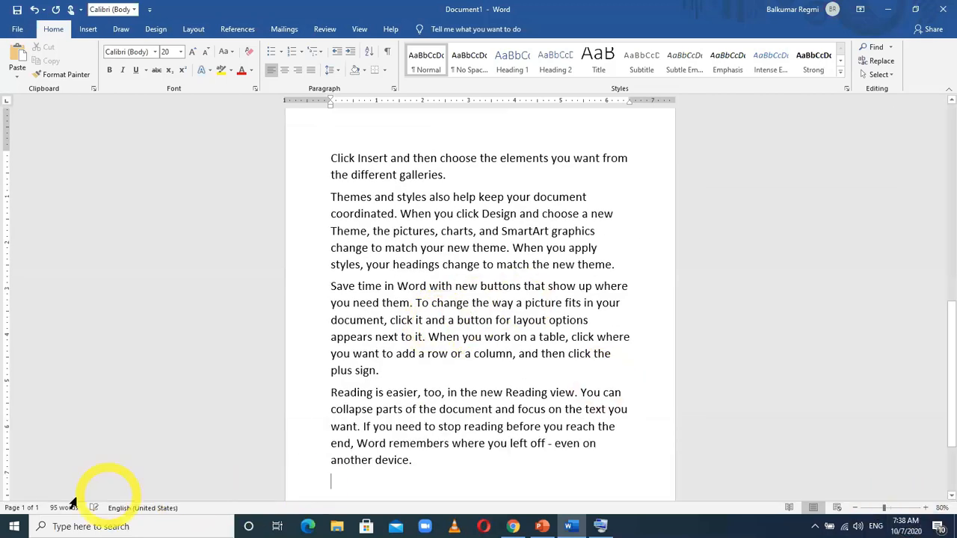
{"action": "scroll", "coordinate": [460, 407], "scroll_direction": "down", "scroll_amount": 3}
{"action": "scroll", "coordinate": [459, 408], "scroll_direction": "up", "scroll_amount": 10}
{"action": "scroll", "coordinate": [461, 409], "scroll_direction": "up", "scroll_amount": 4}
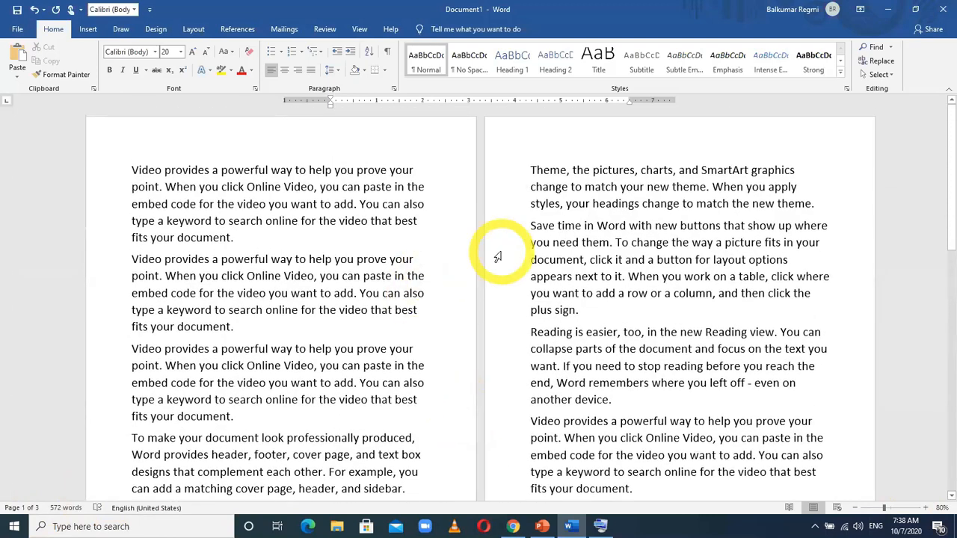
- Select all text in the document and check the selection across its pages
{"action": "key", "text": "ctrl+a"}
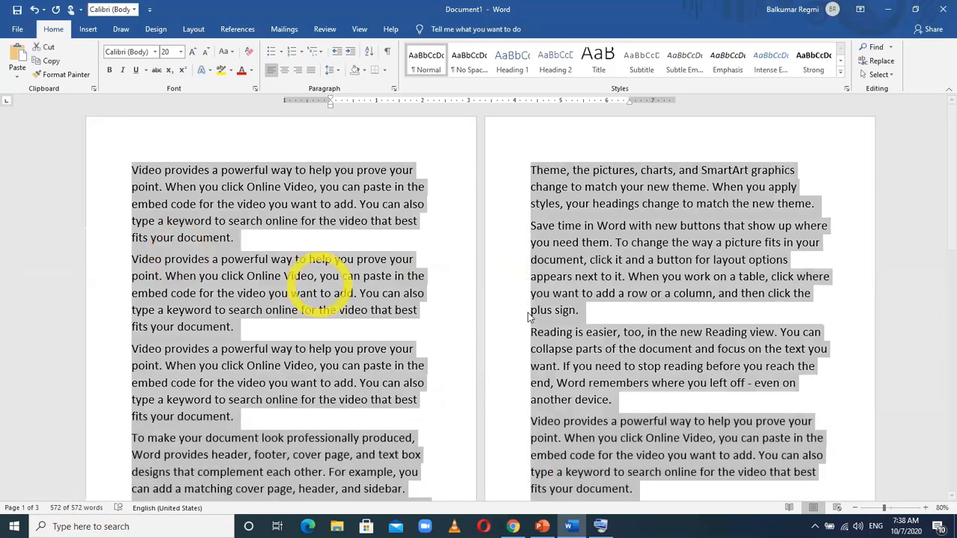
{"action": "scroll", "coordinate": [502, 331], "scroll_direction": "down", "scroll_amount": 8}
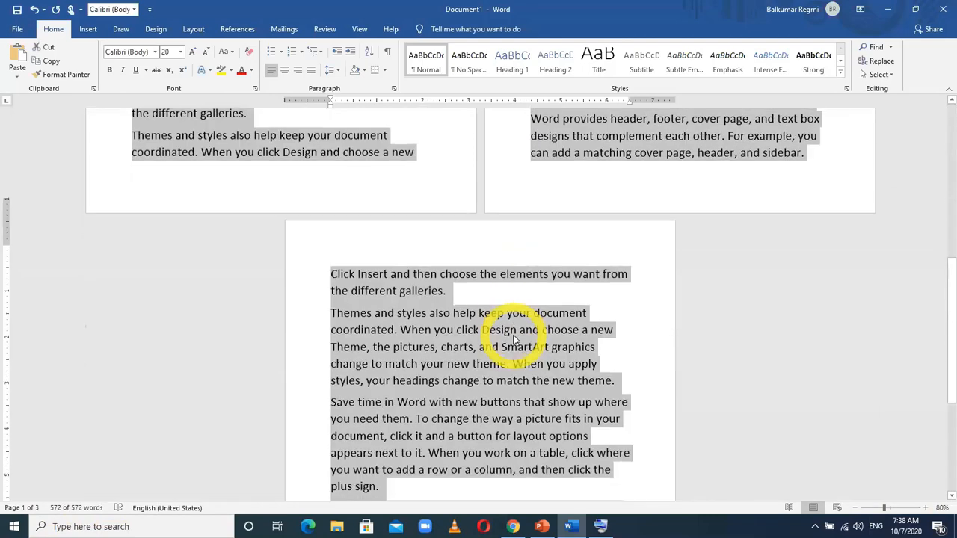
{"action": "scroll", "coordinate": [513, 339], "scroll_direction": "down", "scroll_amount": 5}
{"action": "scroll", "coordinate": [453, 336], "scroll_direction": "up", "scroll_amount": 7}
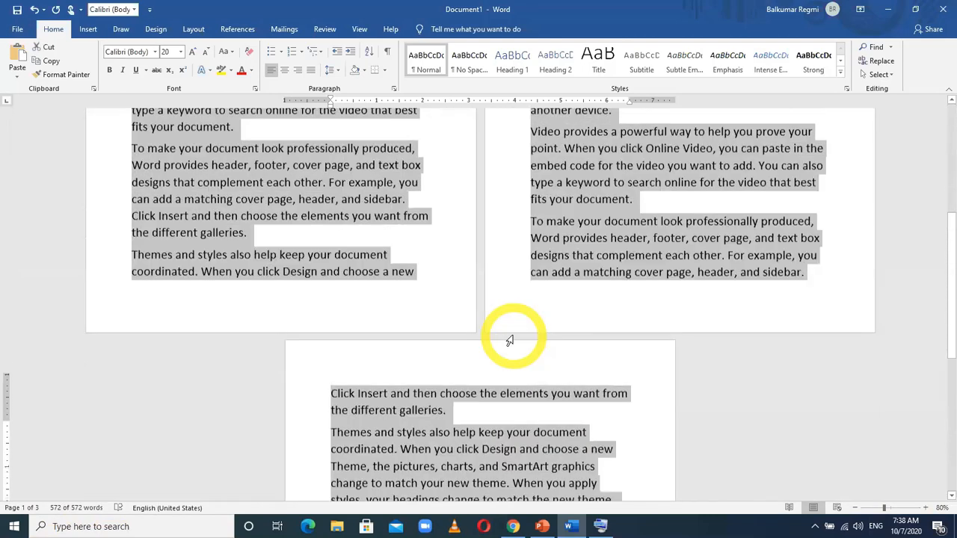
- Check the vertical selection method on PowerPoint's Selection slide and return to the Word document
{"action": "scroll", "coordinate": [510, 341], "scroll_direction": "up", "scroll_amount": 8}
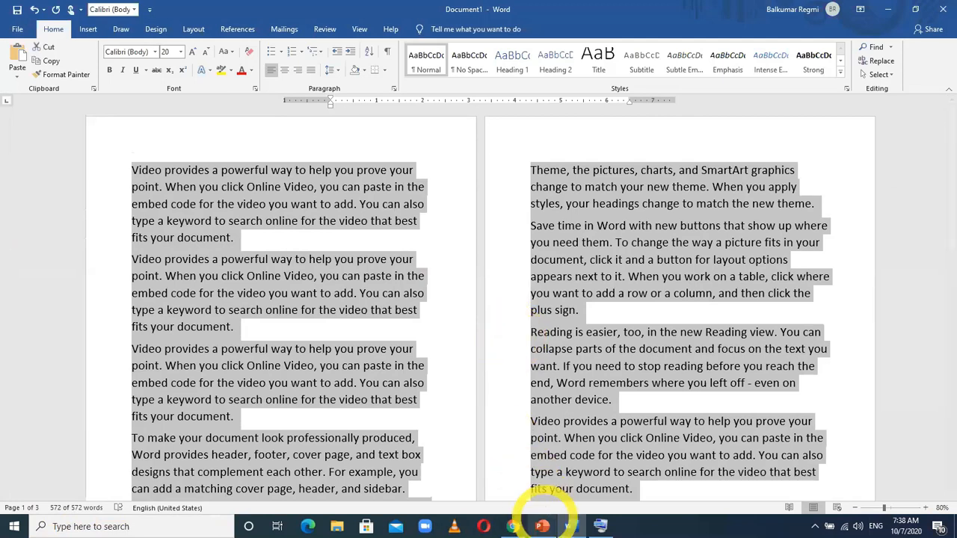
{"action": "left_click", "coordinate": [543, 525]}
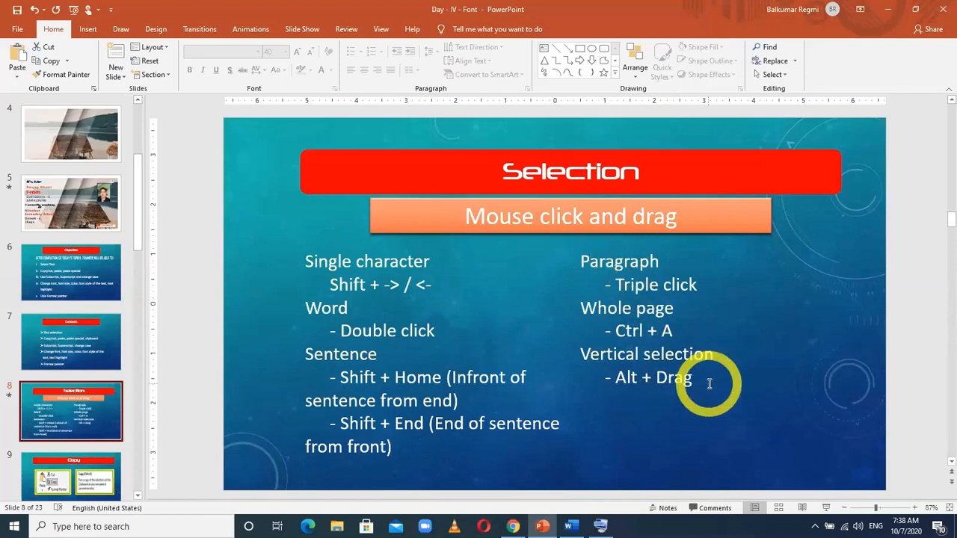
{"action": "key", "text": "alt+Tab"}
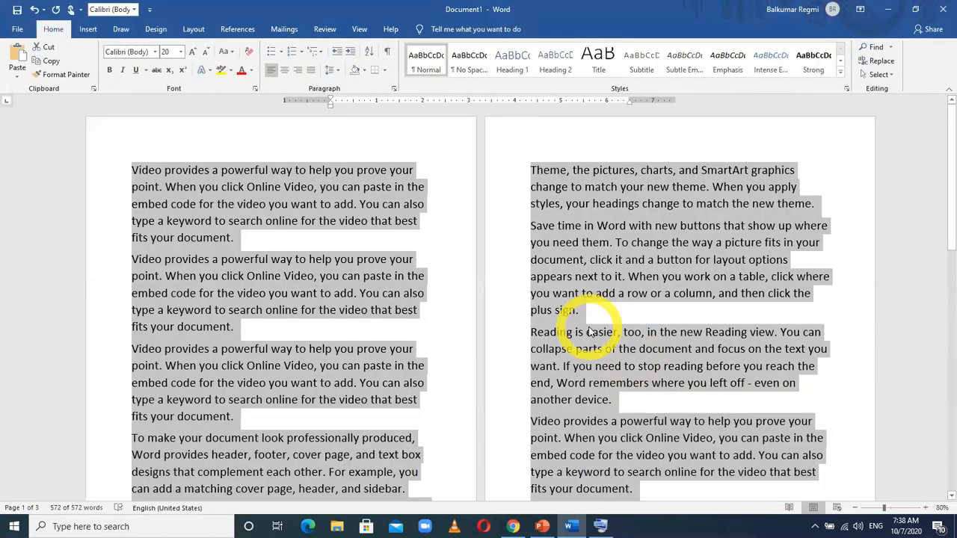
- Delete all the sample text and increase the font size to 48 for new text
{"action": "key", "text": "Delete"}
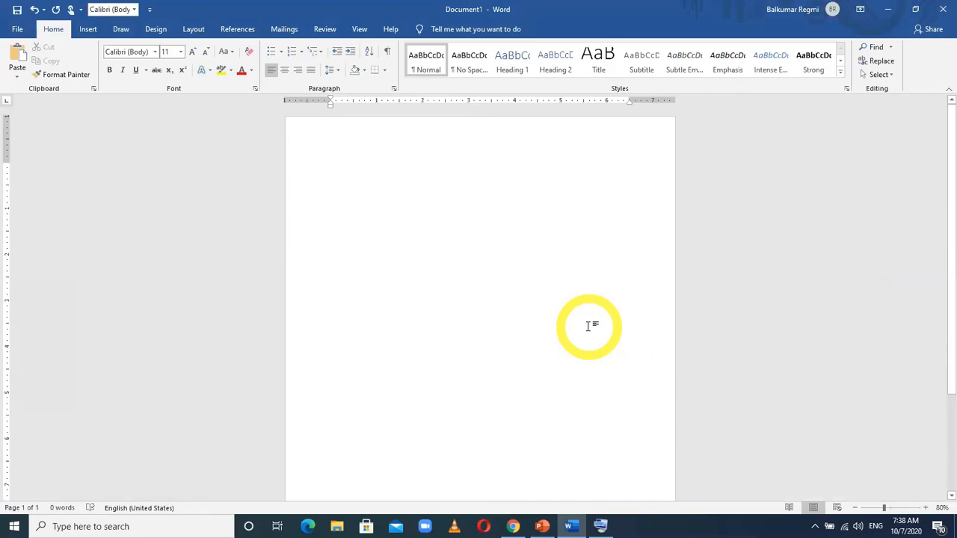
{"action": "key", "text": "ctrl+shift+period"}
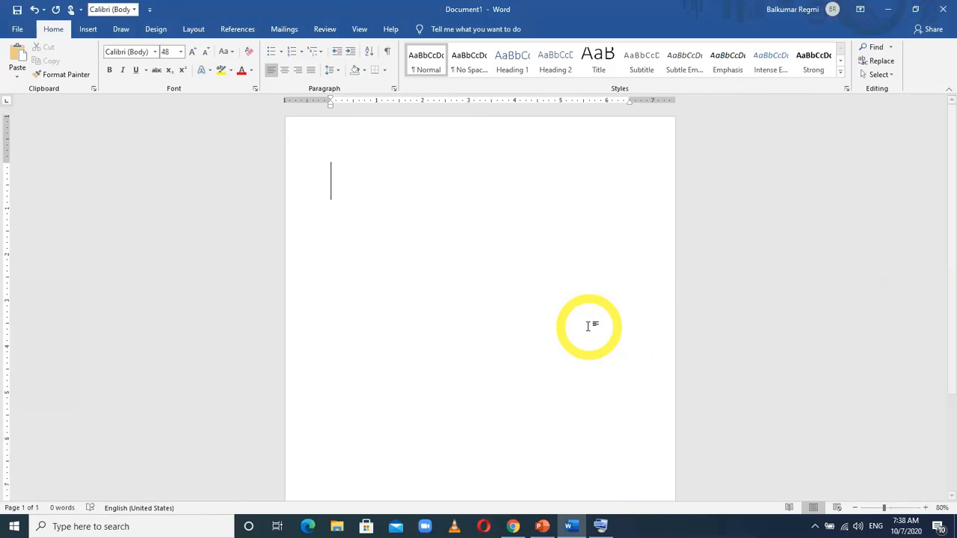
- Set the page orientation to Landscape for the whole document
{"action": "key", "text": "alt+p"}
{"action": "key", "text": "m"}
{"action": "key", "text": "a"}
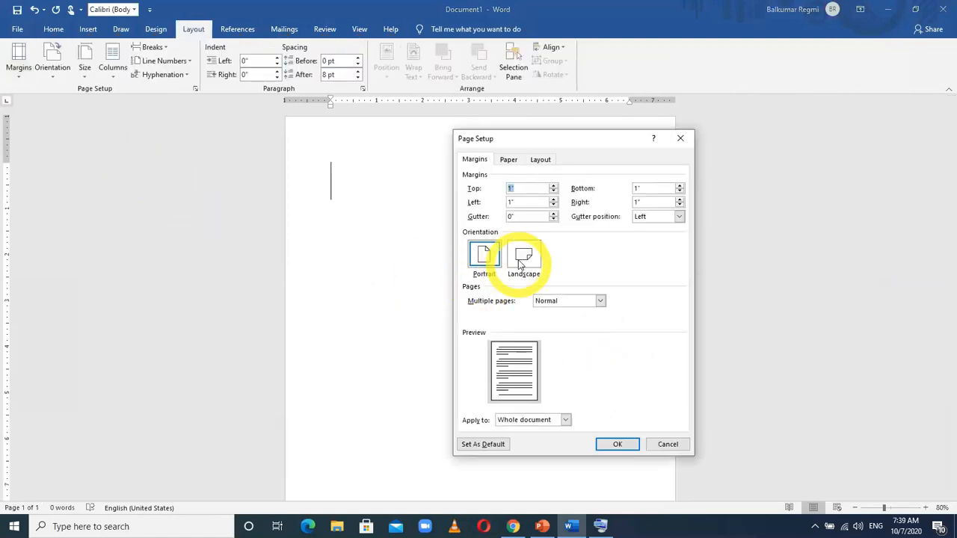
{"action": "left_click", "coordinate": [521, 263]}
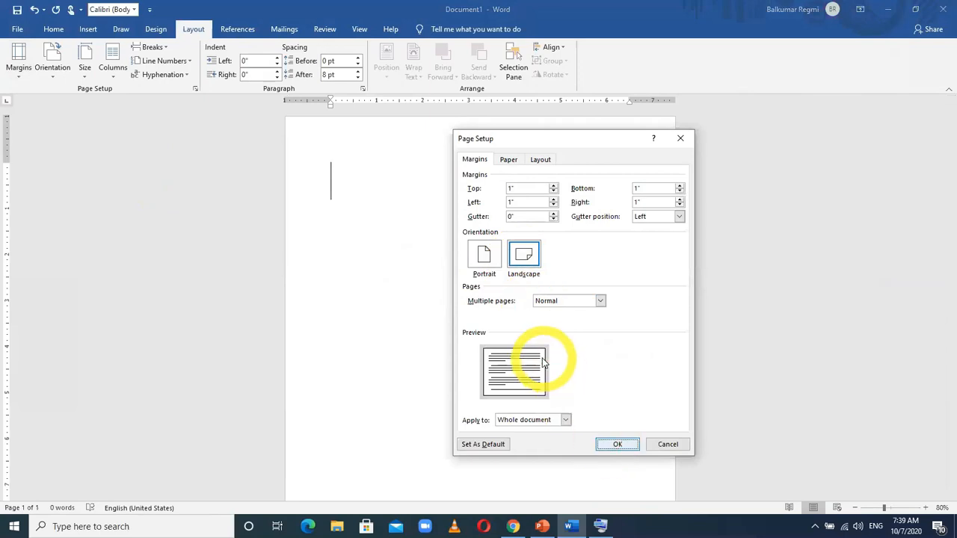
{"action": "key", "text": "Return"}
- Enter the headings "Group A" and "Group B" on one line, spaced apart with tabs as two columns
{"action": "type", "text": "C"}
{"action": "key", "text": "BackSpace"}
{"action": "type", "text": "Group A"}
{"action": "key", "text": "Tab"}
{"action": "key", "text": "Tab"}
{"action": "key", "text": "Tab"}
{"action": "key", "text": "Tab"}
{"action": "key", "text": "Tab"}
{"action": "key", "text": "Tab"}
{"action": "key", "text": "Tab"}
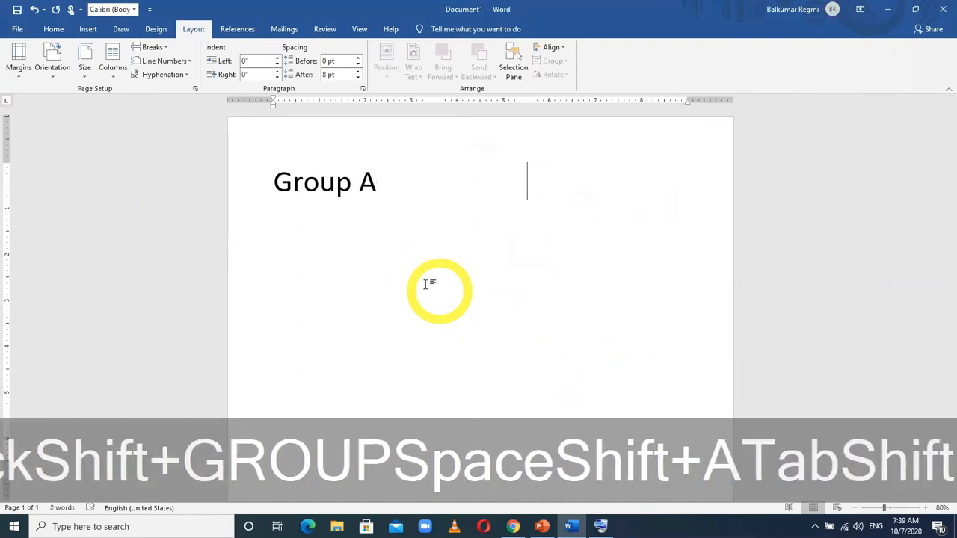
{"action": "type", "text": "grou"}
{"action": "key", "text": "BackSpace"}
{"action": "key", "text": "BackSpace"}
{"action": "key", "text": "BackSpace"}
{"action": "key", "text": "BackSpace"}
{"action": "type", "text": "Group B"}
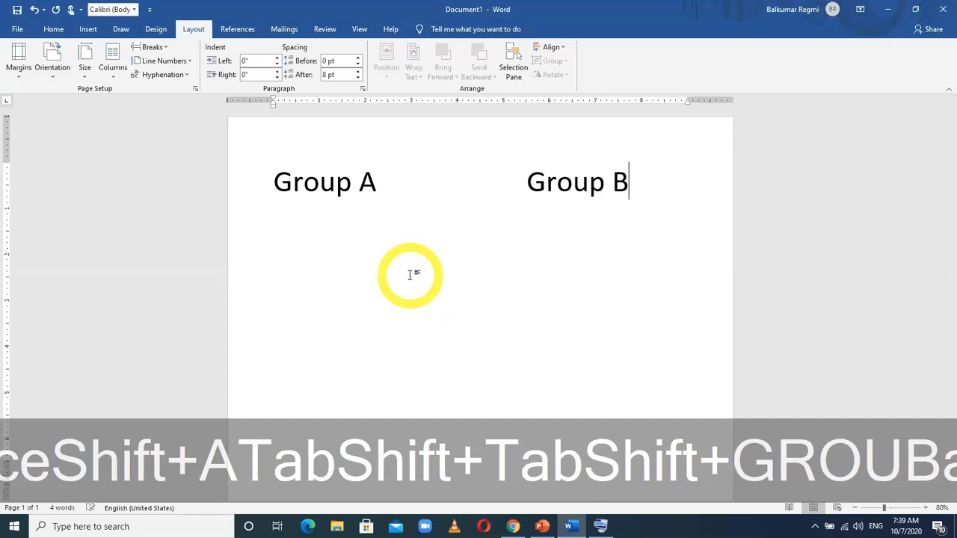
{"action": "key", "text": "Return"}
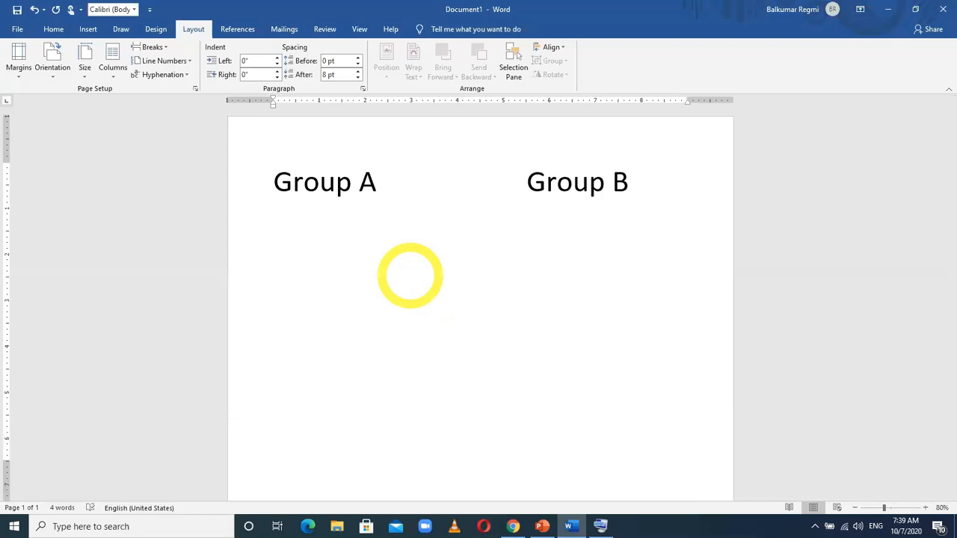
- Add a row with "Apple" under Group A and "Fruit" tab-aligned under Group B
{"action": "type", "text": "Apple"}
{"action": "key", "text": "Tab"}
{"action": "key", "text": "Tab"}
{"action": "key", "text": "Tab"}
{"action": "key", "text": "Tab"}
{"action": "key", "text": "Tab"}
{"action": "key", "text": "Tab"}
{"action": "key", "text": "Tab"}
{"action": "key", "text": "Tab"}
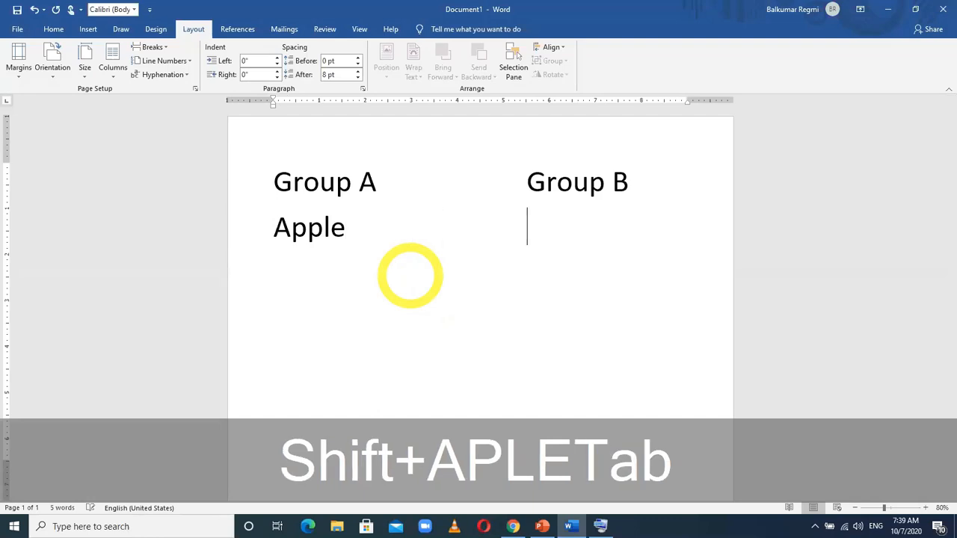
{"action": "type", "text": "Fruit"}
{"action": "key", "text": "Return"}
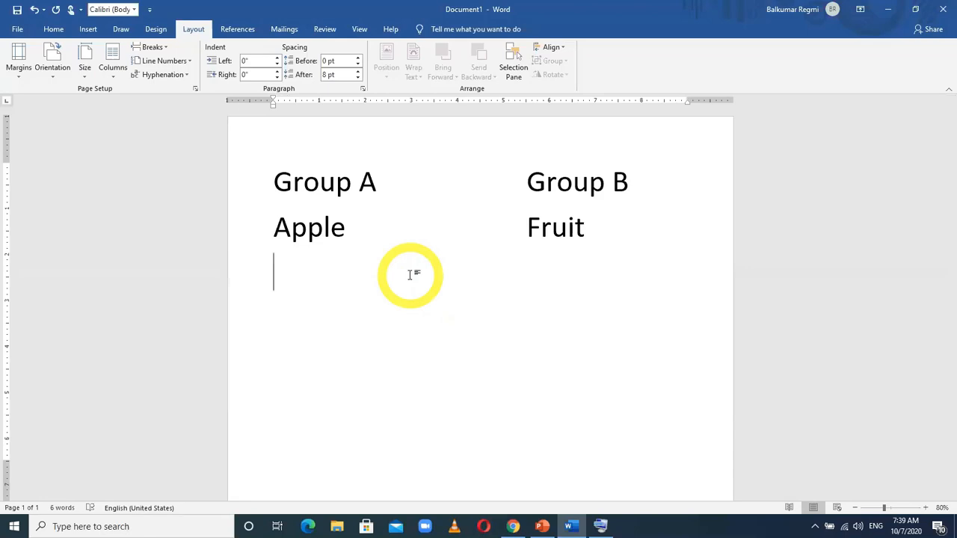
- Add a row with "Cow" under Group A and "Animal" under Group B, leaving the following line empty
{"action": "type", "text": "Cow"}
{"action": "key", "text": "Tab"}
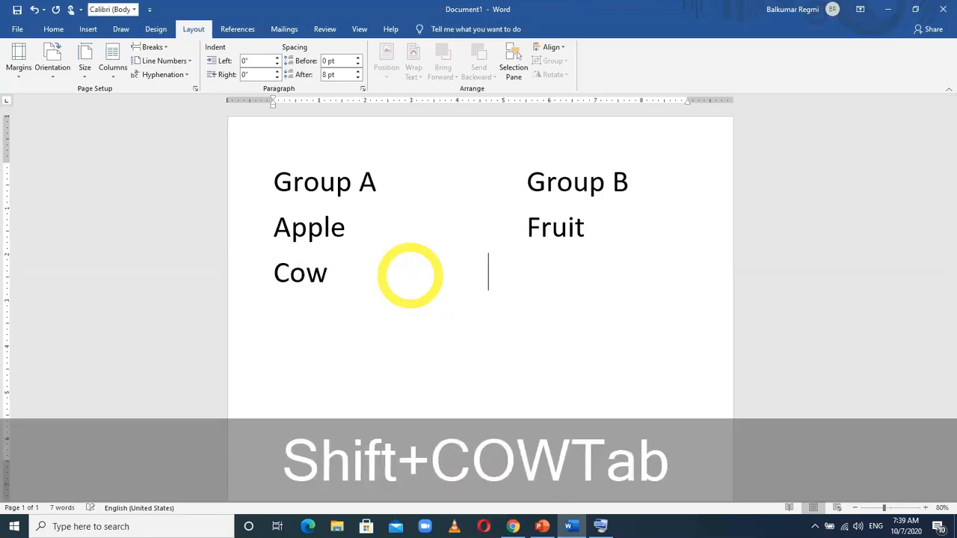
{"action": "key", "text": "shift+Tab"}
{"action": "type", "text": "Animal"}
{"action": "key", "text": "Return"}
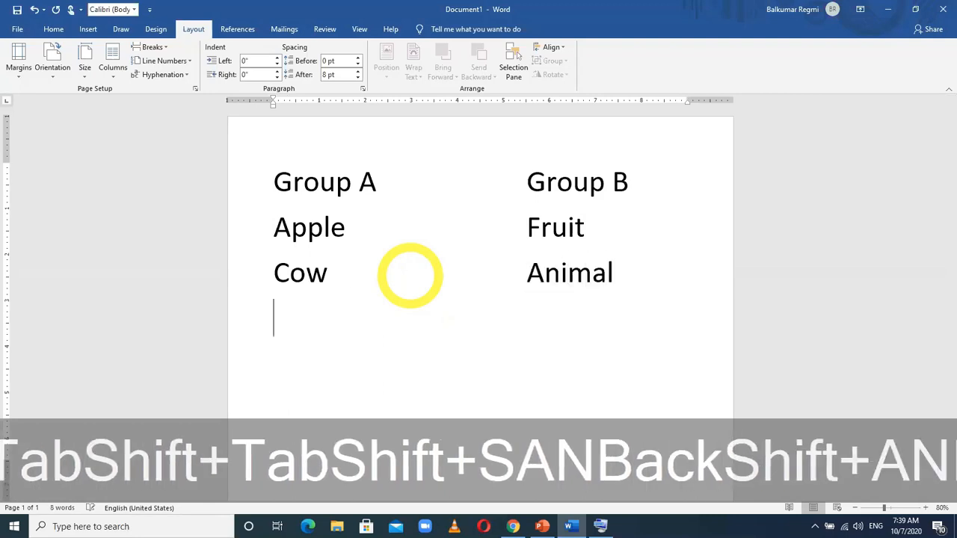
{"action": "type", "text": "W"}
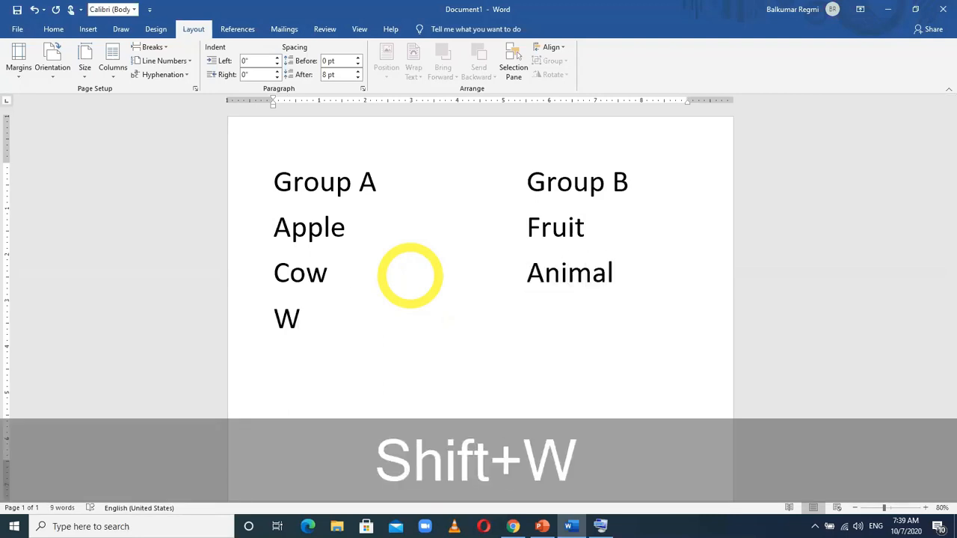
{"action": "key", "text": "BackSpace"}
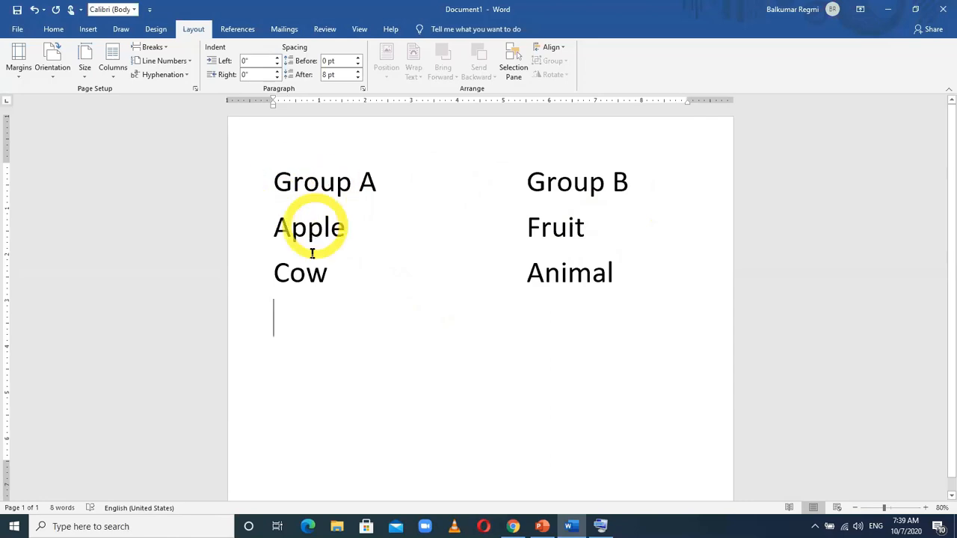
- Try to select only the Group A column with ordinary text selection in both directions, and clear the selection
{"action": "left_click", "coordinate": [273, 182]}
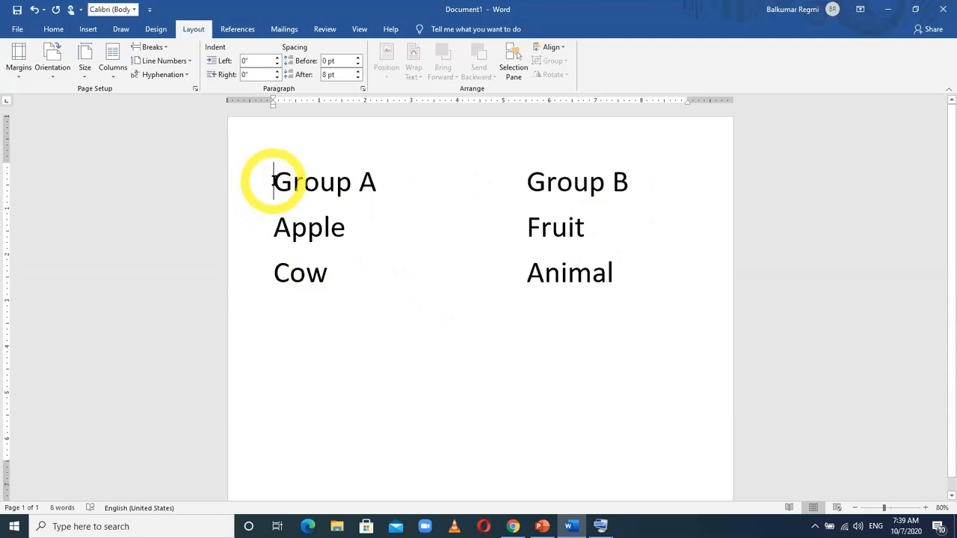
{"action": "left_click_drag", "start_coordinate": [282, 194], "coordinate": [322, 274]}
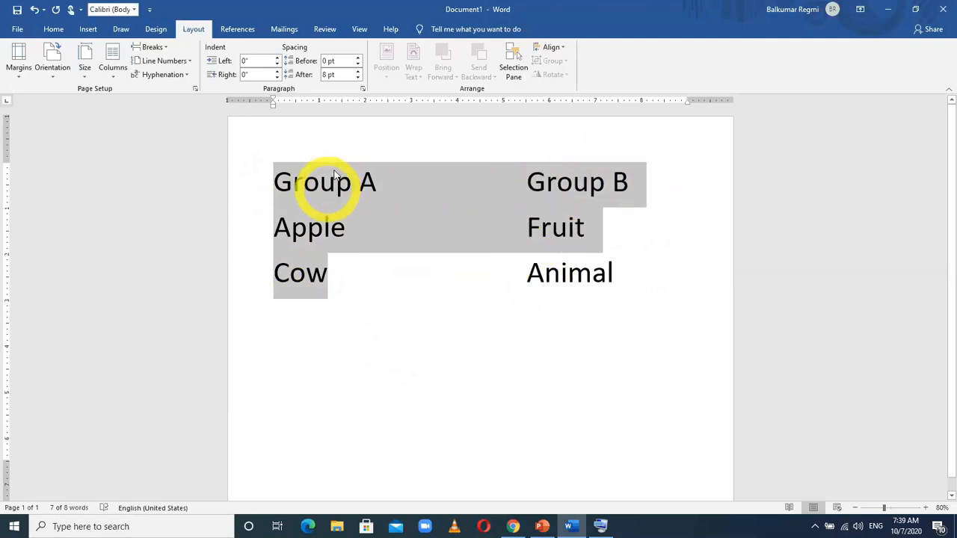
{"action": "left_click", "coordinate": [349, 283]}
{"action": "left_click_drag", "start_coordinate": [349, 284], "coordinate": [271, 186]}
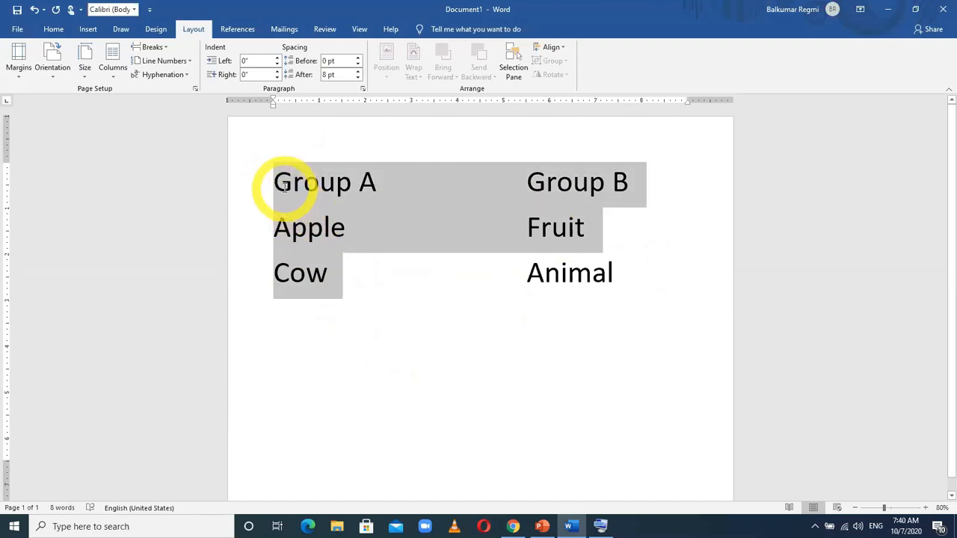
{"action": "left_click", "coordinate": [365, 288]}
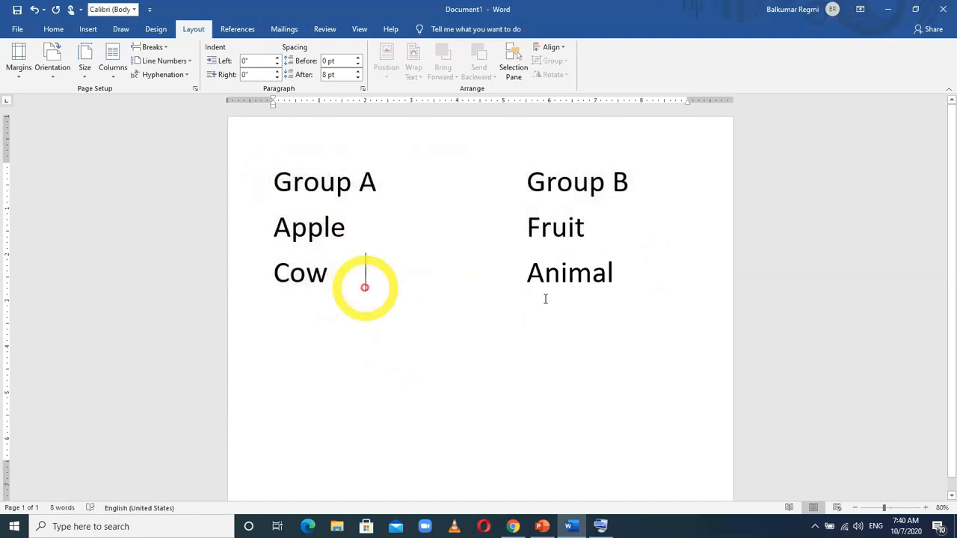
{"action": "left_click_drag", "start_coordinate": [615, 276], "coordinate": [292, 203]}
{"action": "left_click", "coordinate": [437, 338]}
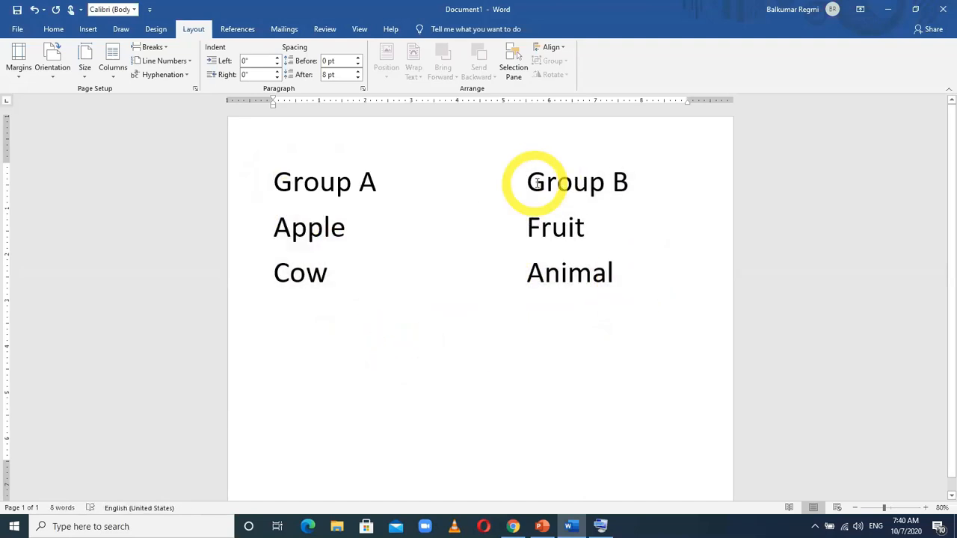
- Try to select only the Group B column with ordinary selection and by extending it line by line, and clear the selection
{"action": "left_click_drag", "start_coordinate": [605, 263], "coordinate": [545, 188]}
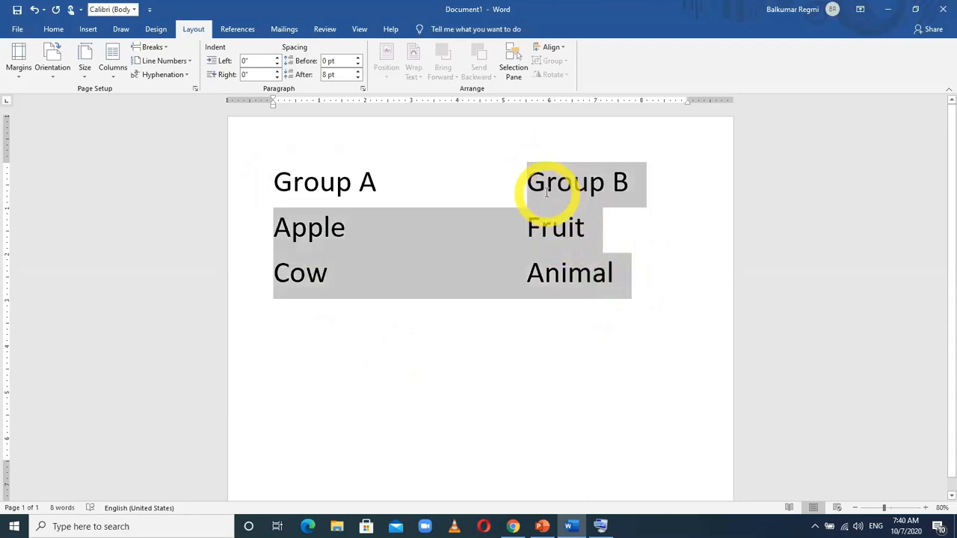
{"action": "left_click", "coordinate": [527, 177]}
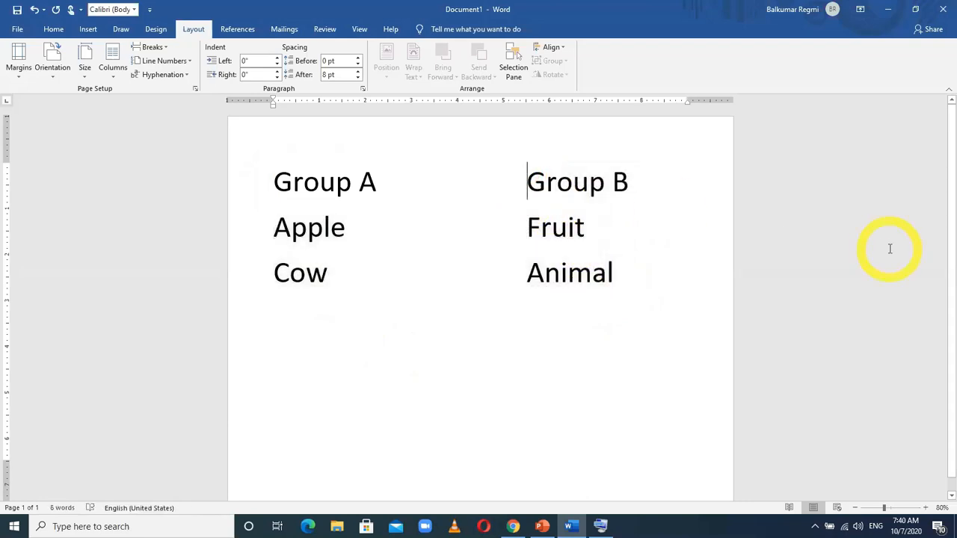
{"action": "key", "text": "shift+Down"}
{"action": "key", "text": "shift+Down"}
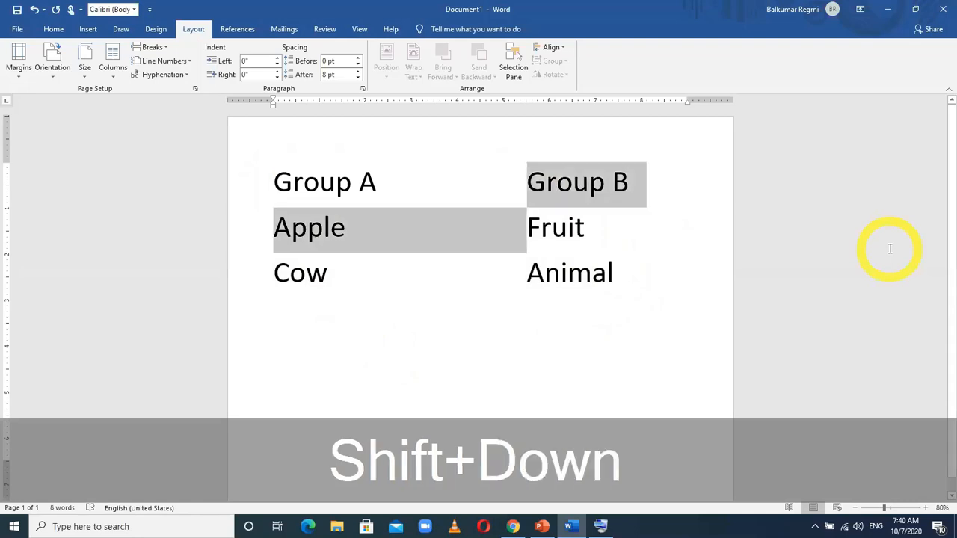
{"action": "key", "text": "shift+Down"}
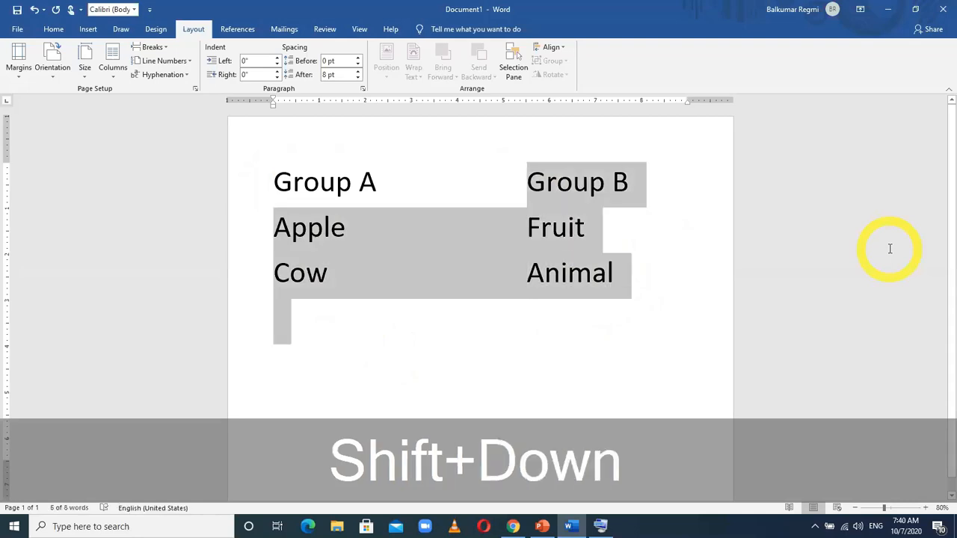
{"action": "left_click", "coordinate": [454, 317]}
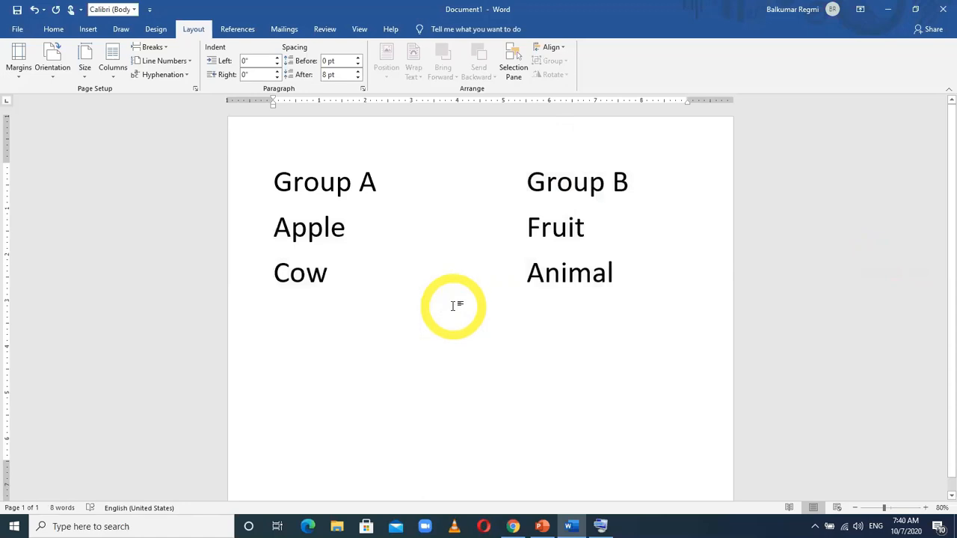
- Select the Group A column and, separately, the Group B column with vertical selection, and clear the selection
{"action": "key", "text": "alt"}
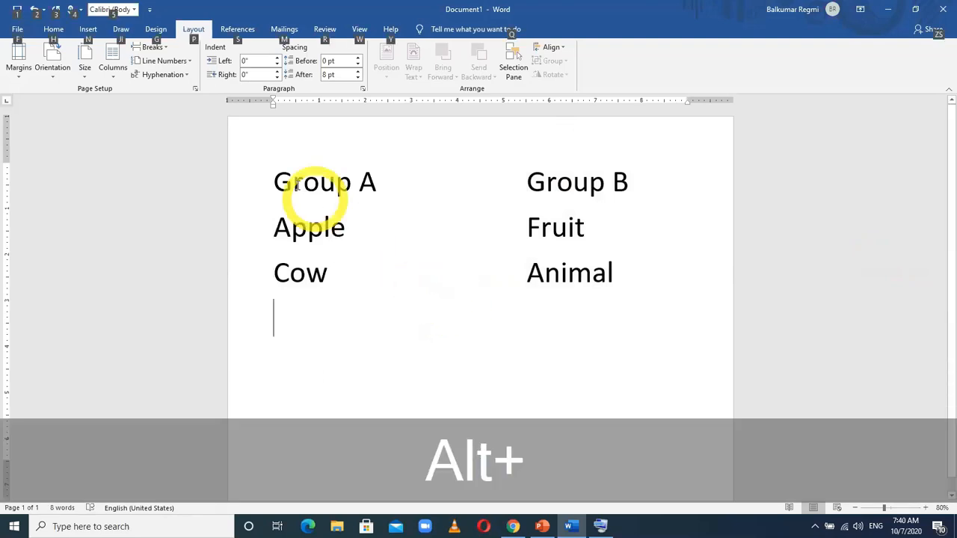
{"action": "left_click_drag", "start_coordinate": [274, 181], "coordinate": [391, 278]}
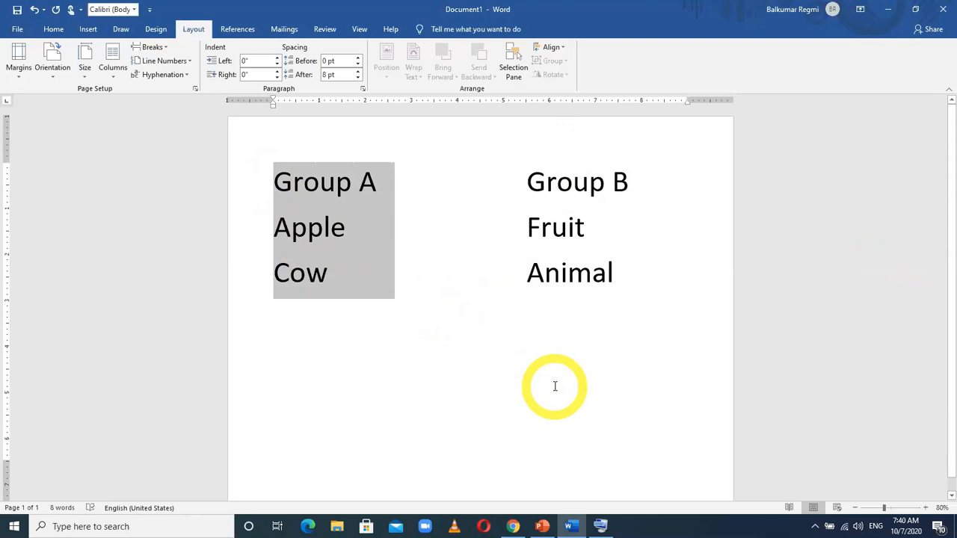
{"action": "left_click", "coordinate": [522, 187]}
{"action": "left_click_drag", "start_coordinate": [523, 186], "coordinate": [641, 273]}
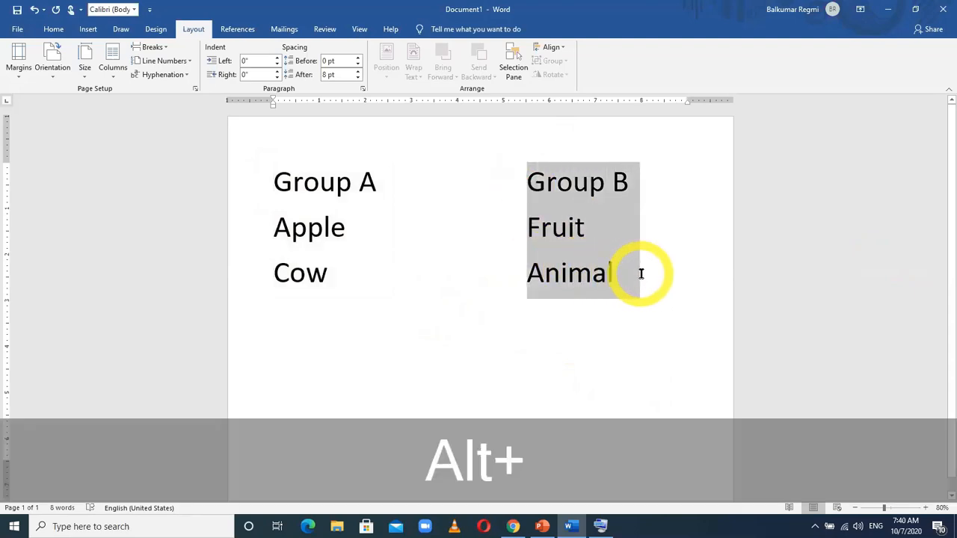
{"action": "left_click", "coordinate": [665, 326]}
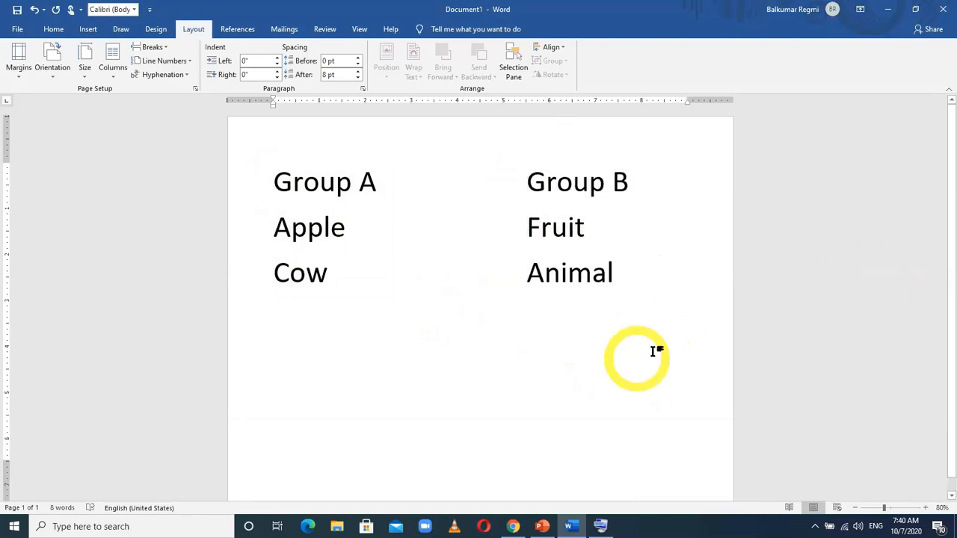
- Repeat the vertical selection of the Group B column from Animal up and from the heading down, and clear it
{"action": "left_click_drag", "start_coordinate": [632, 278], "coordinate": [513, 174]}
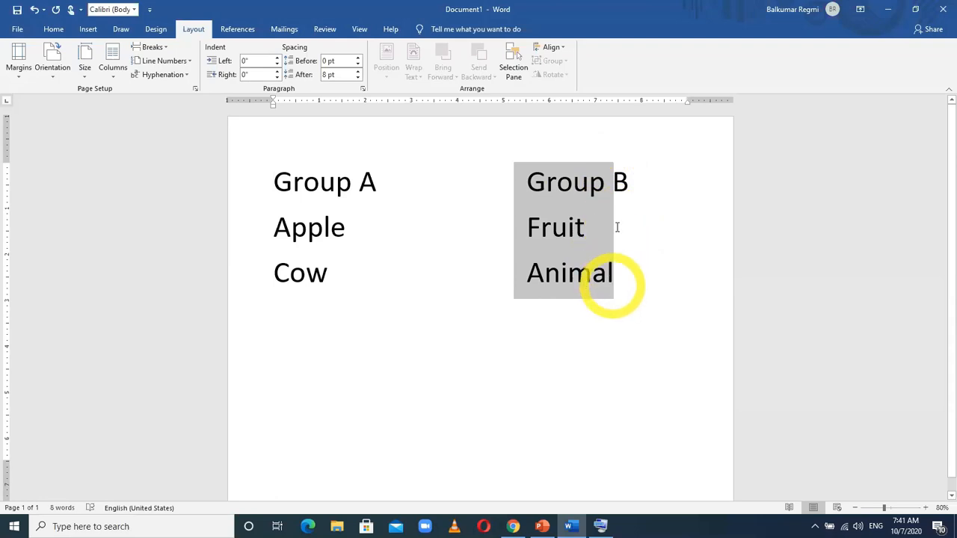
{"action": "left_click", "coordinate": [621, 277]}
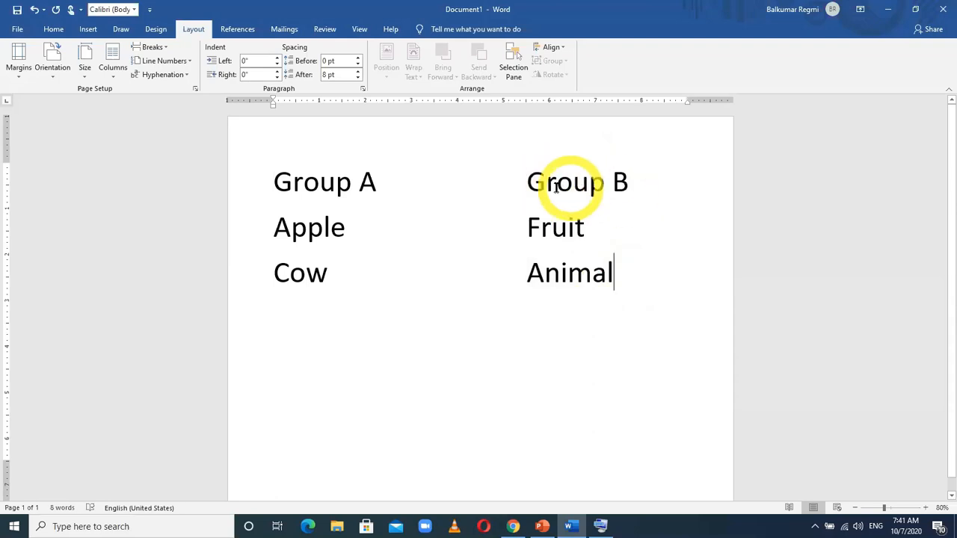
{"action": "left_click_drag", "start_coordinate": [529, 181], "coordinate": [636, 274]}
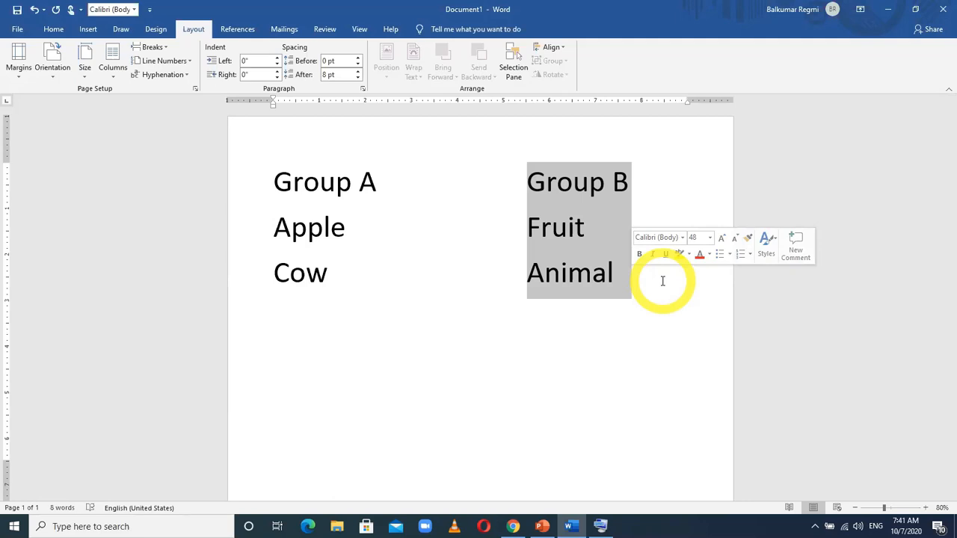
{"action": "left_click", "coordinate": [408, 259]}
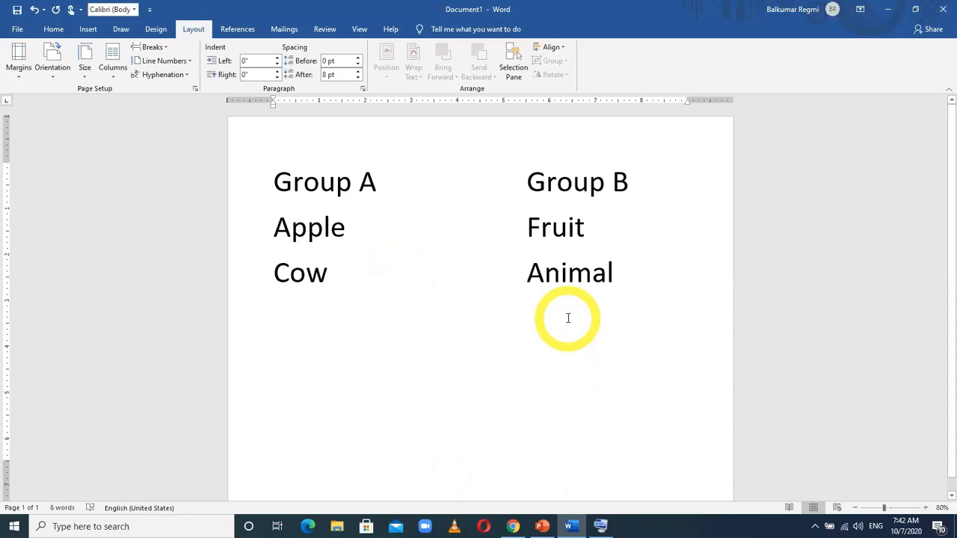
{"action": "left_click", "coordinate": [628, 283]}
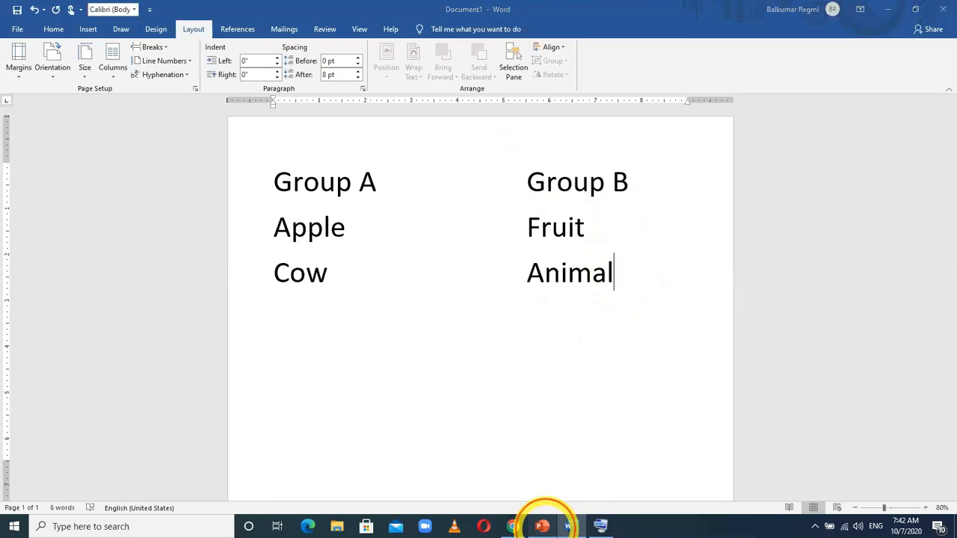
- Switch to PowerPoint, view the Copy and Cut slides after the Selection slide, and return to the Word document
{"action": "left_click", "coordinate": [542, 526]}
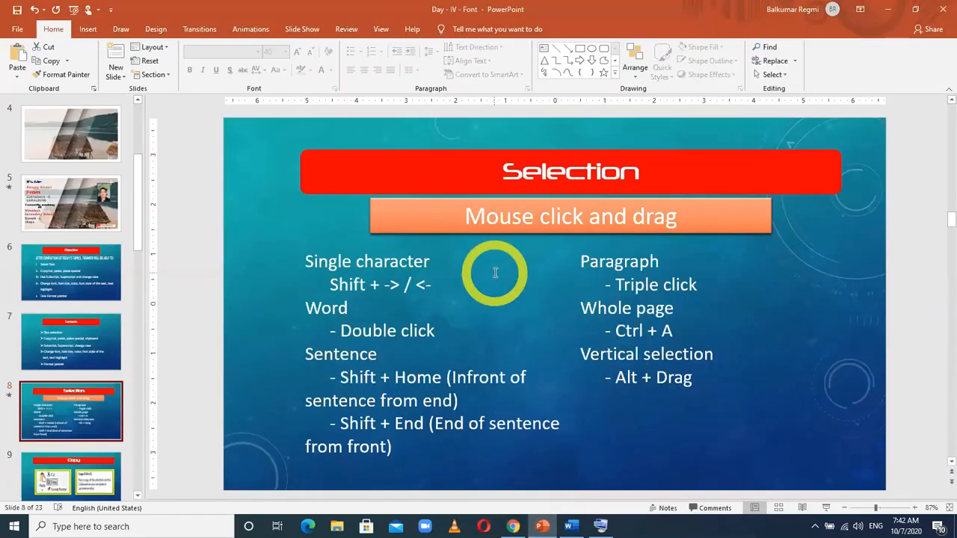
{"action": "left_click", "coordinate": [75, 471]}
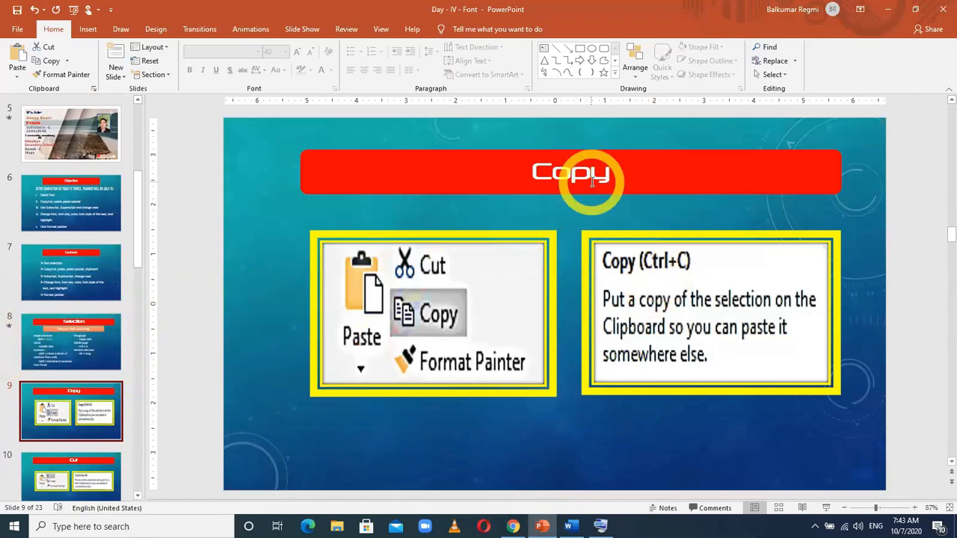
{"action": "left_click", "coordinate": [94, 479]}
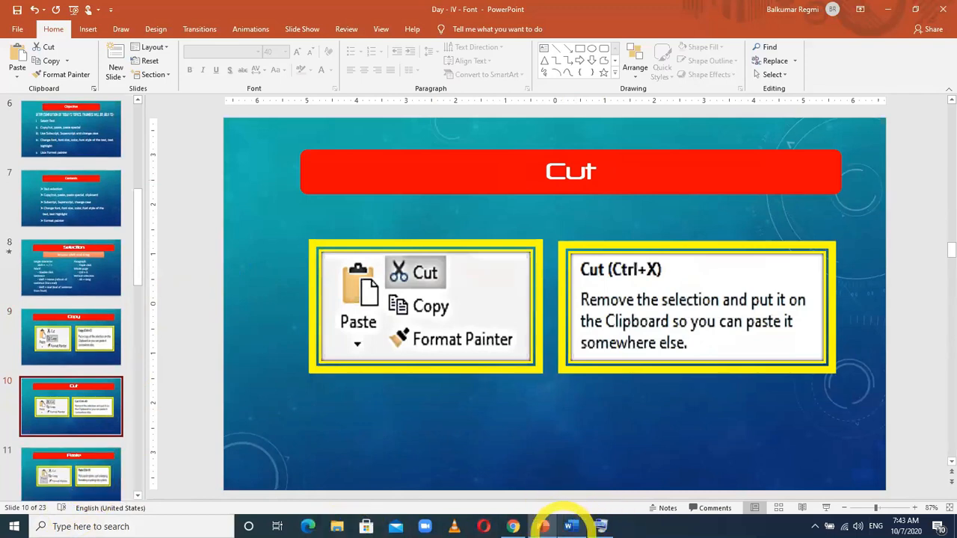
{"action": "left_click", "coordinate": [570, 526]}
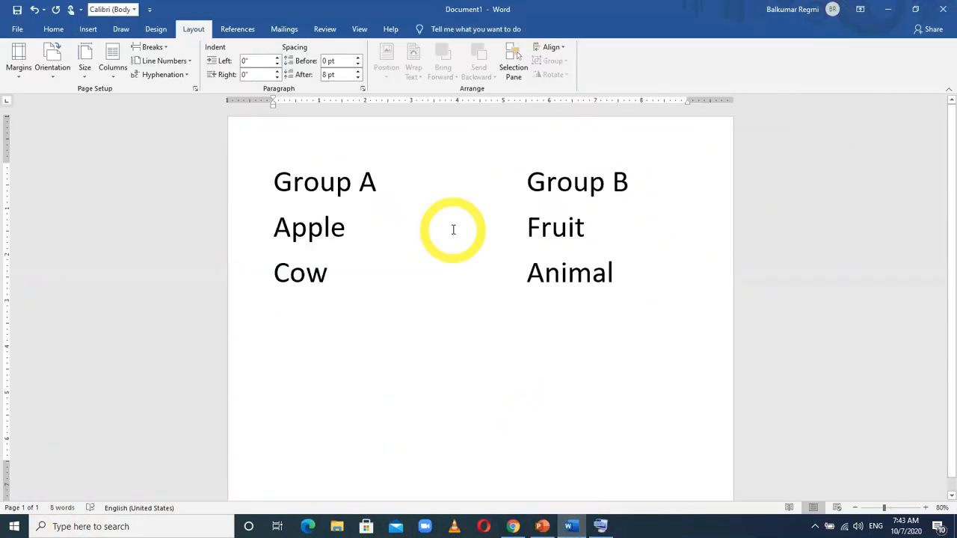
- Replace the entire document content with the sample-text formula =lorem(1)
{"action": "left_click", "coordinate": [412, 182]}
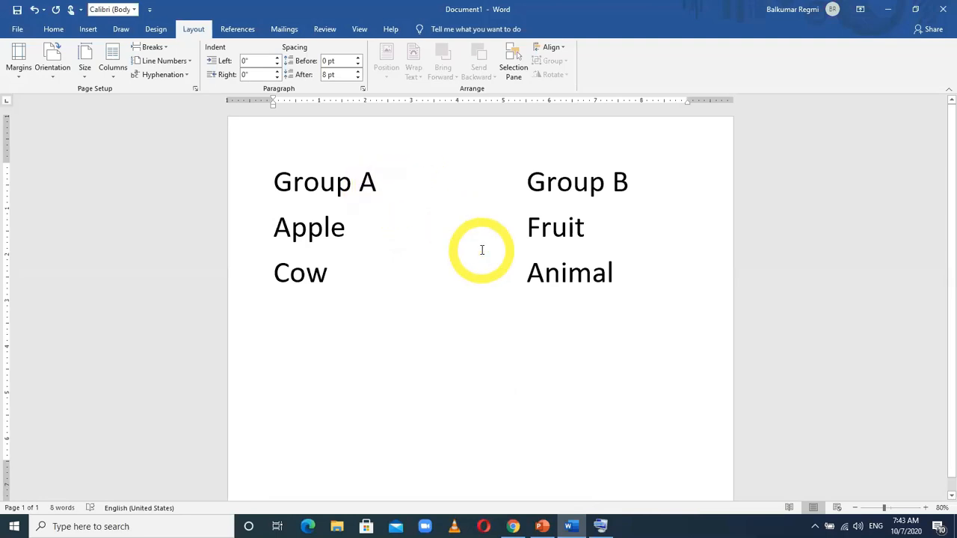
{"action": "key", "text": "ctrl+a"}
{"action": "type", "text": "=rad"}
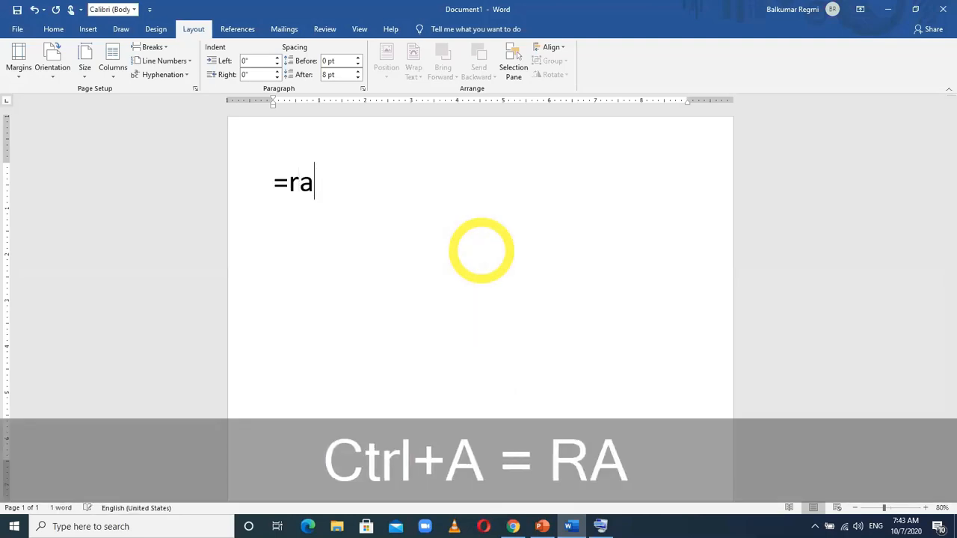
{"action": "key", "text": "BackSpace"}
{"action": "type", "text": "d"}
{"action": "key", "text": "BackSpace"}
{"action": "key", "text": "BackSpace"}
{"action": "key", "text": "BackSpace"}
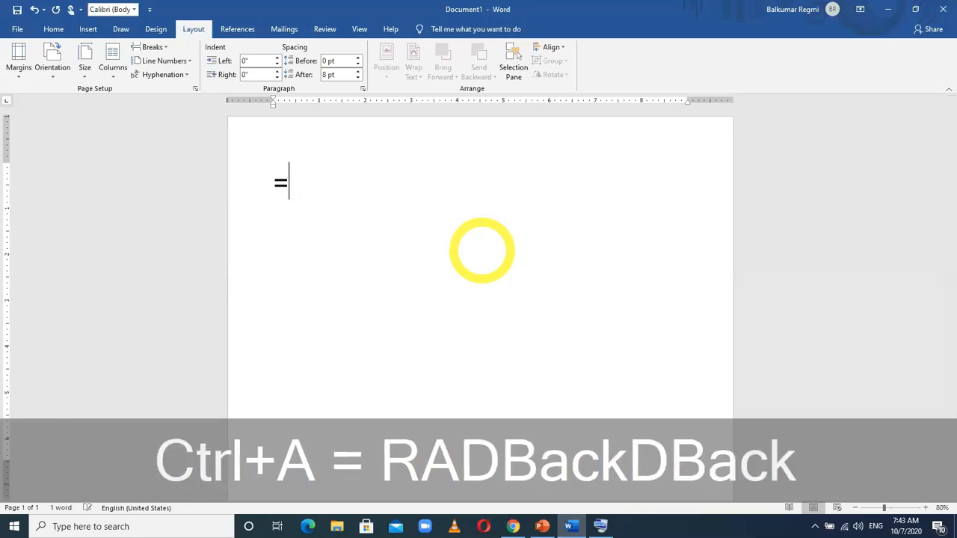
{"action": "type", "text": "lorem("}
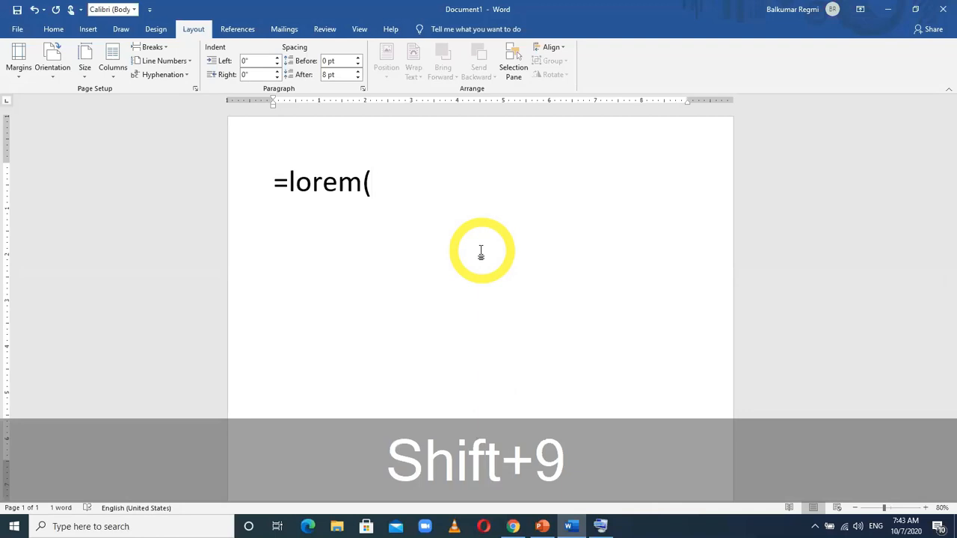
{"action": "type", "text": "1)"}
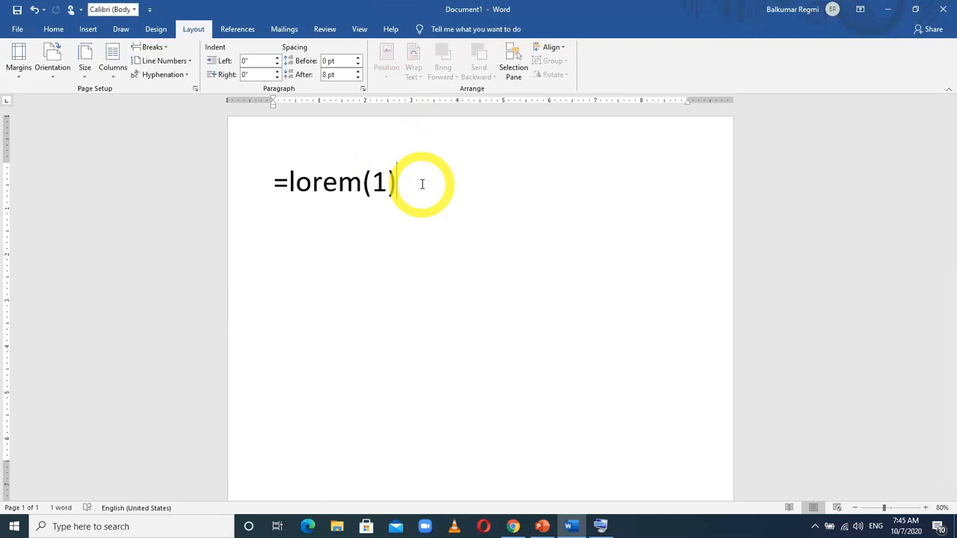
- Restore the Word window to a smaller floating size beside the slide, maximize it once, and restore it to the smaller size again
{"action": "double_click", "coordinate": [586, 11]}
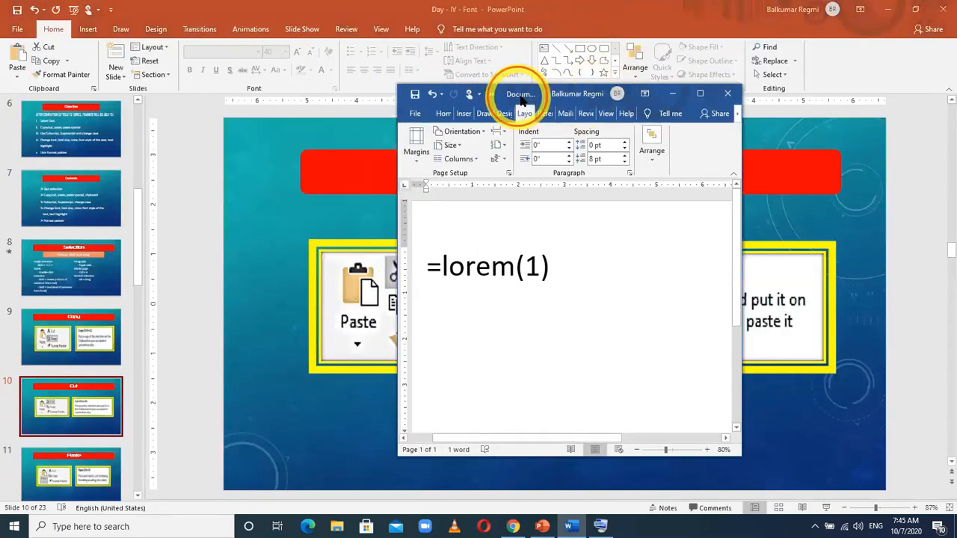
{"action": "left_click_drag", "start_coordinate": [521, 98], "coordinate": [685, 115]}
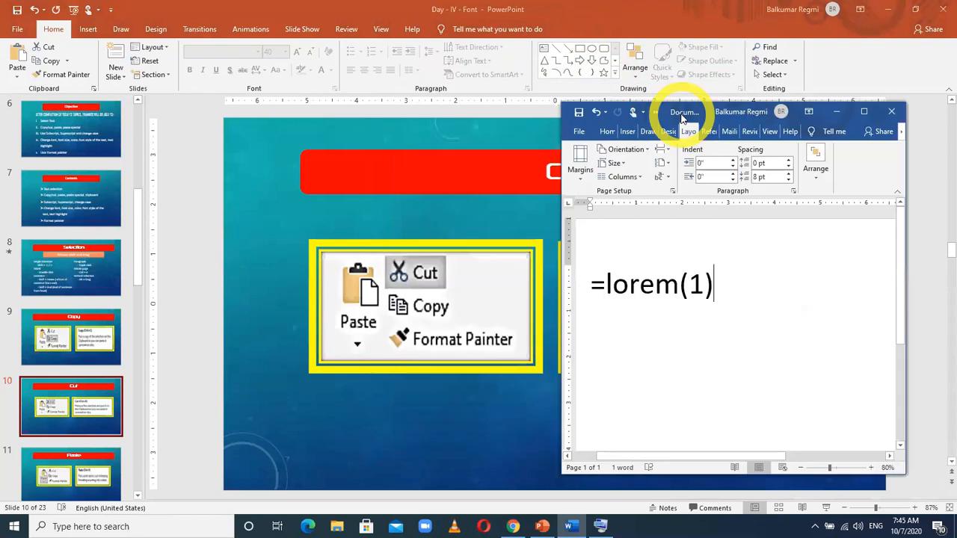
{"action": "left_click", "coordinate": [864, 118]}
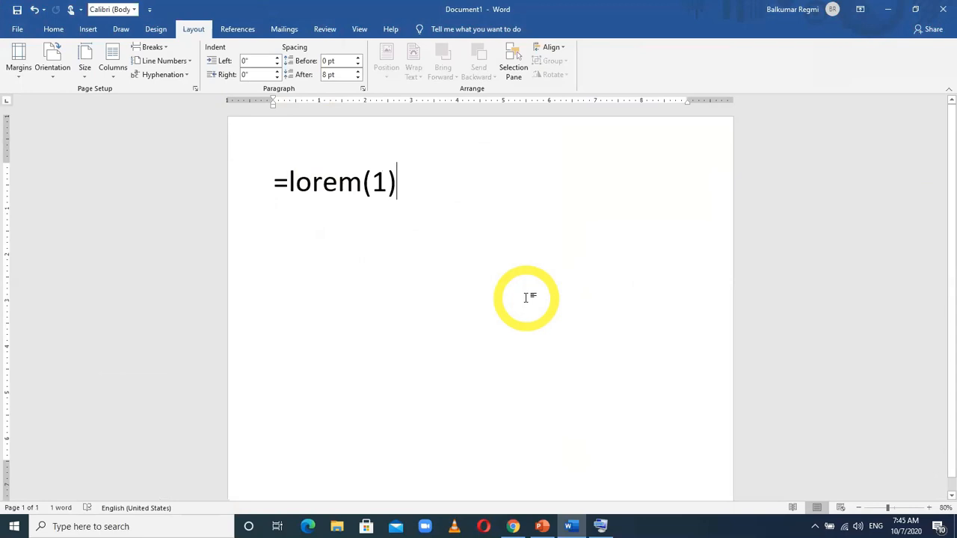
{"action": "left_click", "coordinate": [917, 11]}
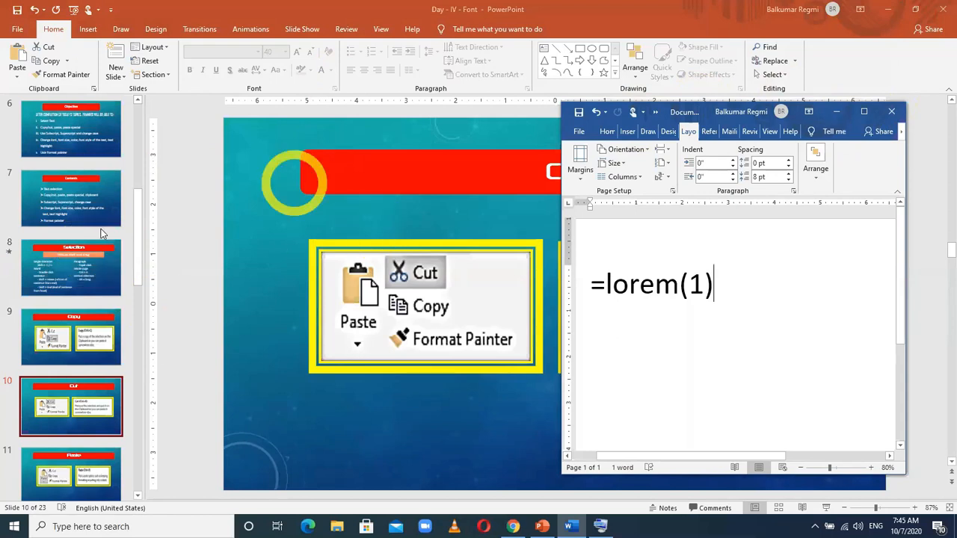
- Switch to the PowerPoint window, restore it to a smaller size, and move and narrow it so it sits beside the Word window
{"action": "left_click", "coordinate": [916, 10]}
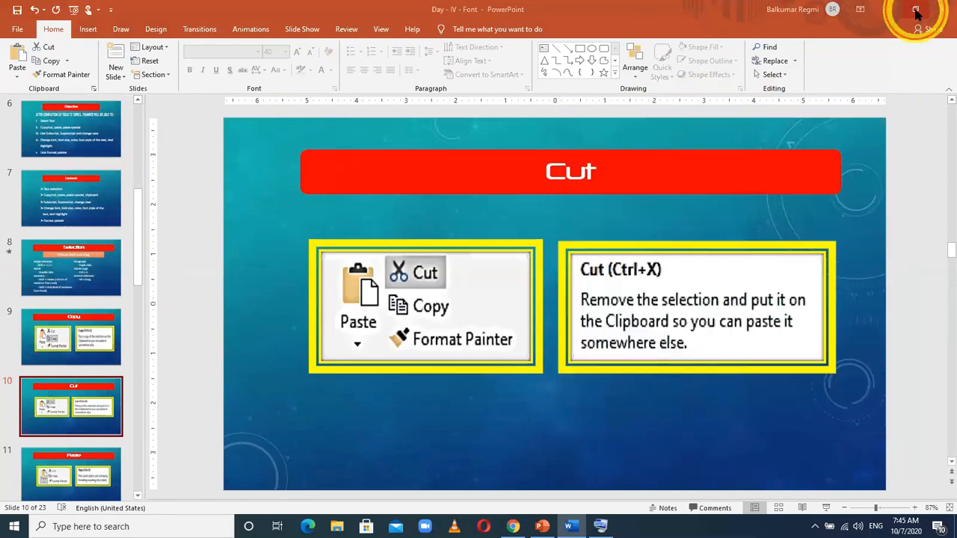
{"action": "left_click", "coordinate": [915, 9]}
{"action": "left_click_drag", "start_coordinate": [489, 157], "coordinate": [374, 69]}
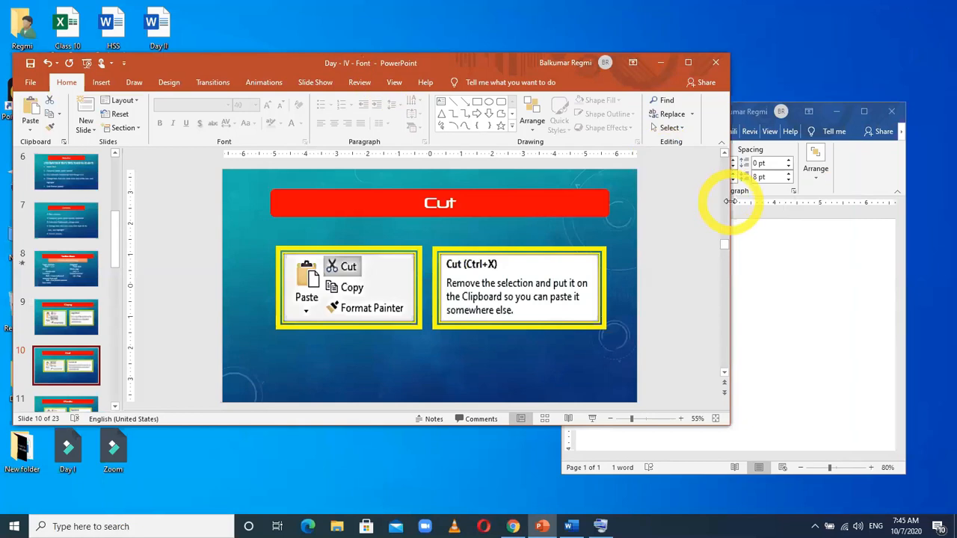
{"action": "left_click_drag", "start_coordinate": [729, 200], "coordinate": [495, 201]}
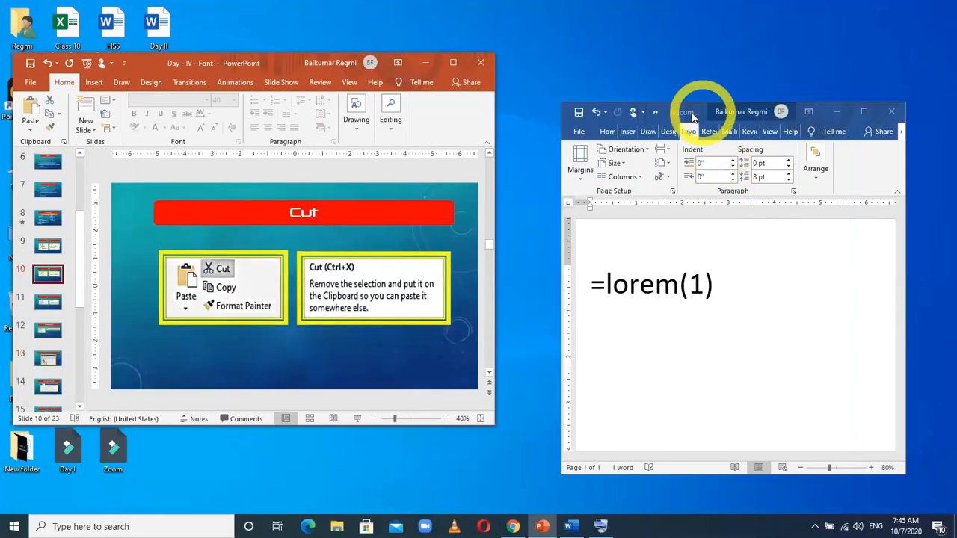
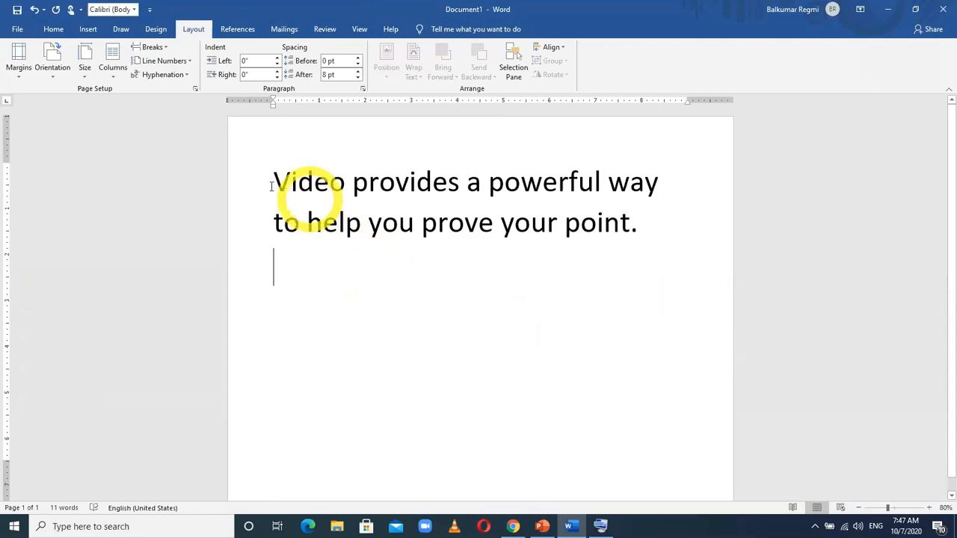
- Select nearly all of the sample sentence and, separately, only the word "provides", clearing each selection
{"action": "left_click_drag", "start_coordinate": [271, 184], "coordinate": [620, 220]}
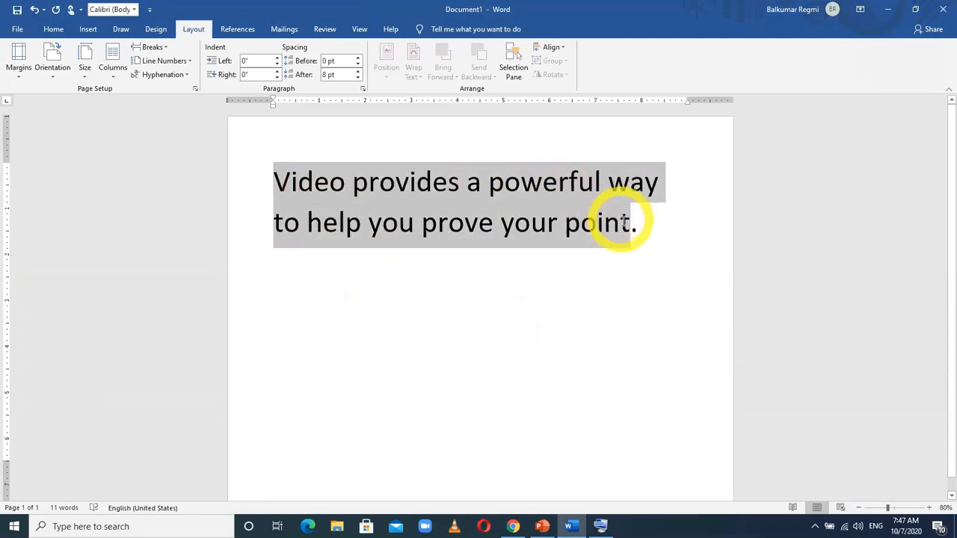
{"action": "left_click", "coordinate": [629, 264]}
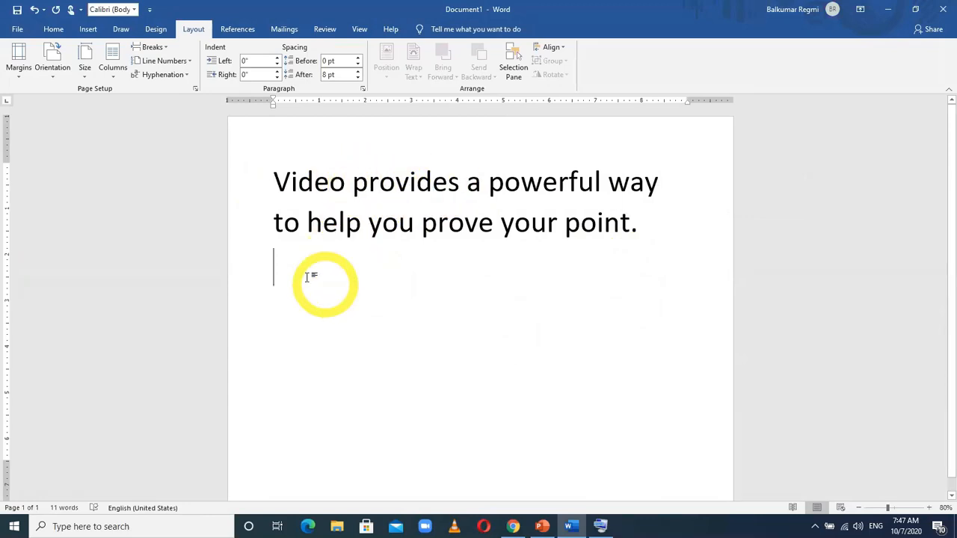
{"action": "left_click", "coordinate": [355, 183]}
{"action": "left_click_drag", "start_coordinate": [358, 183], "coordinate": [463, 187]}
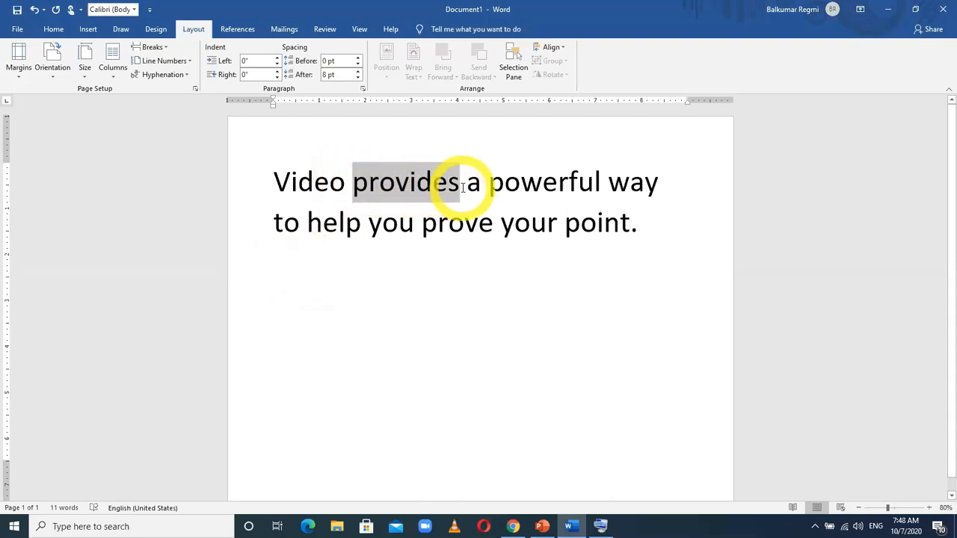
{"action": "left_click", "coordinate": [460, 184]}
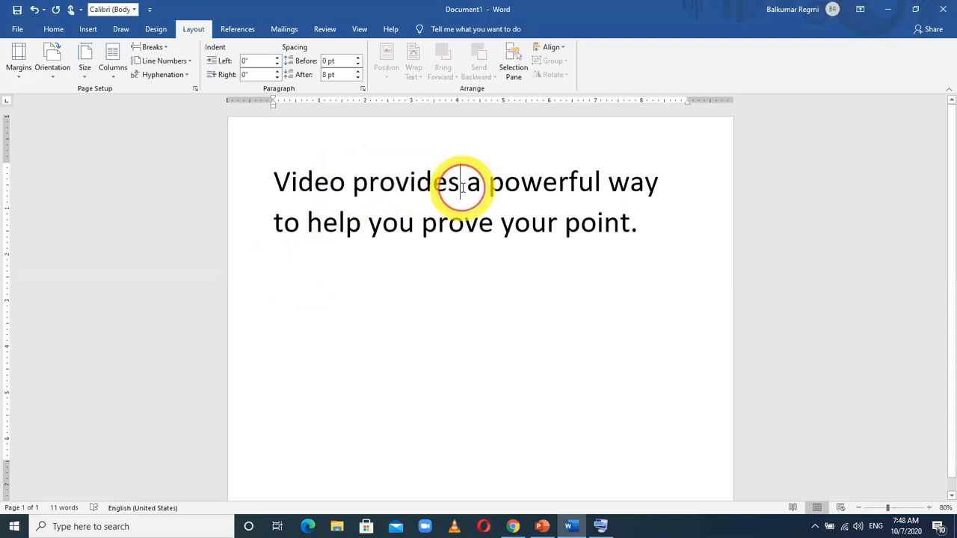
- Select the word "provides" in the first line and copy it to the clipboard
{"action": "left_click", "coordinate": [423, 183]}
{"action": "double_click", "coordinate": [418, 183]}
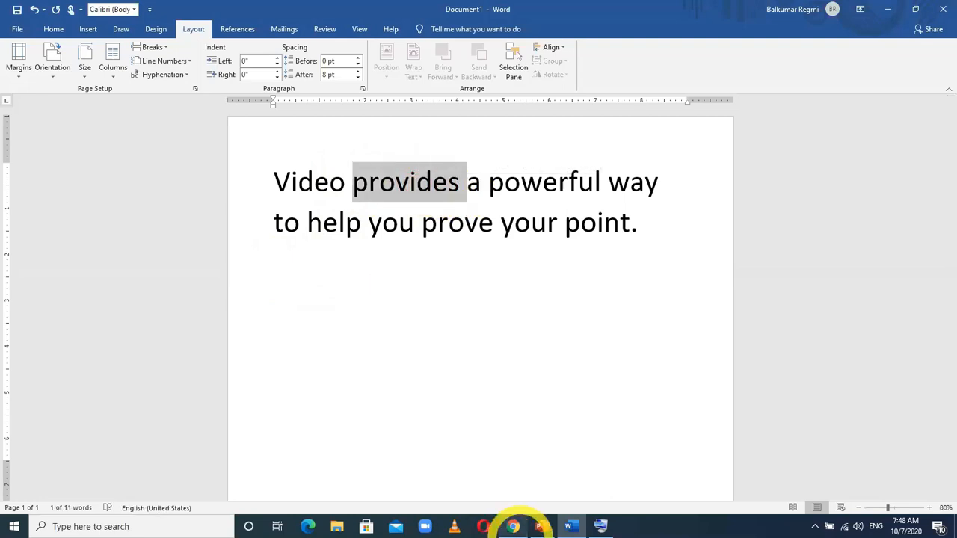
{"action": "mouse_move", "coordinate": [513, 527]}
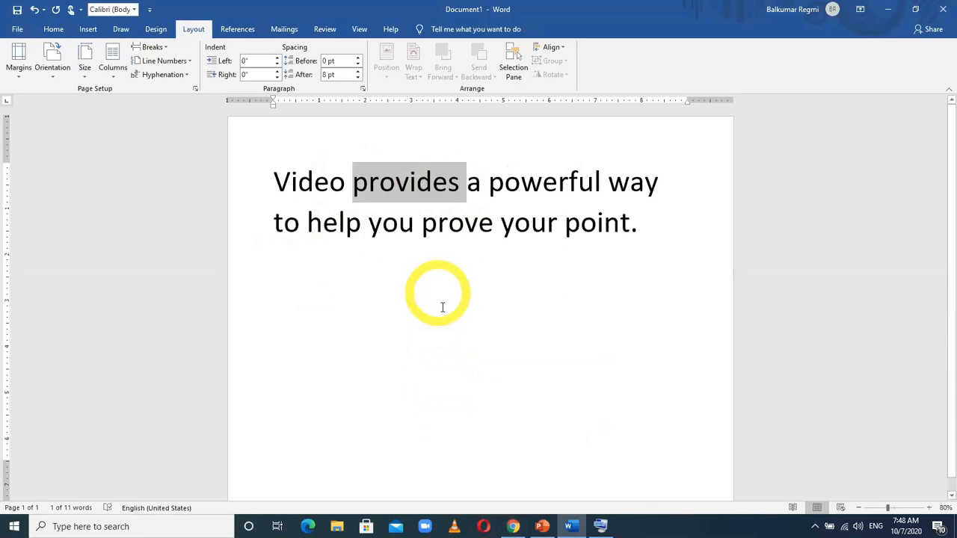
{"action": "right_click", "coordinate": [419, 191]}
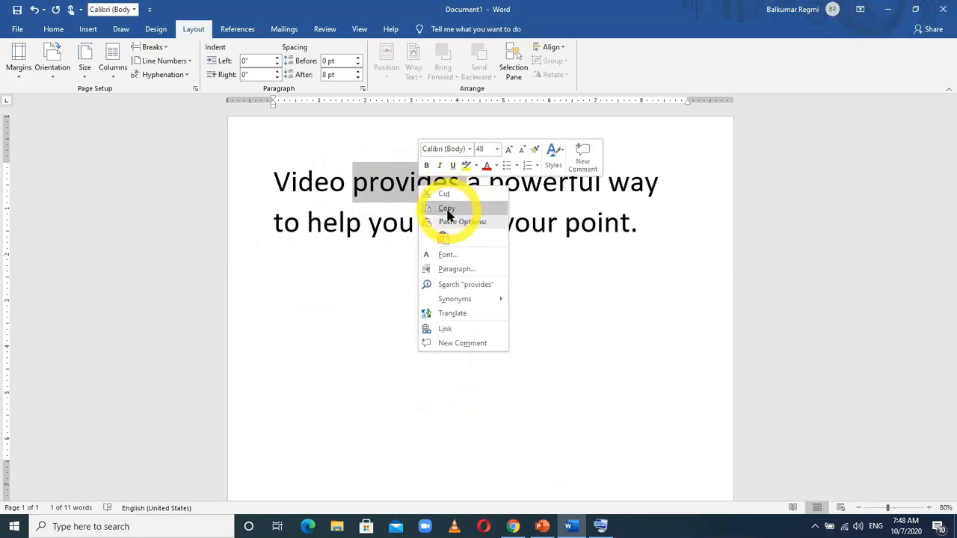
{"action": "left_click", "coordinate": [448, 209]}
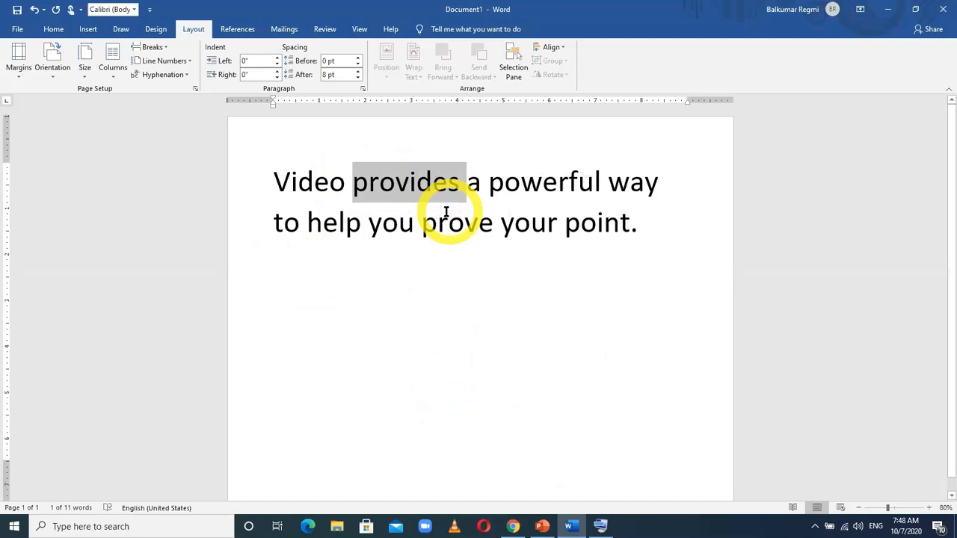
- Show the paste options on the empty line below the sentence twice, closing them without pasting
{"action": "left_click", "coordinate": [292, 267]}
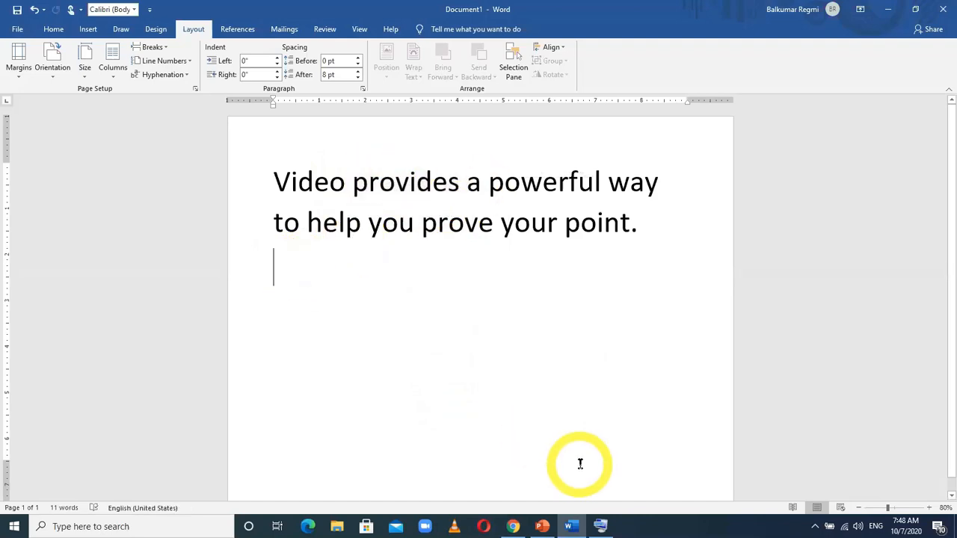
{"action": "right_click", "coordinate": [287, 272]}
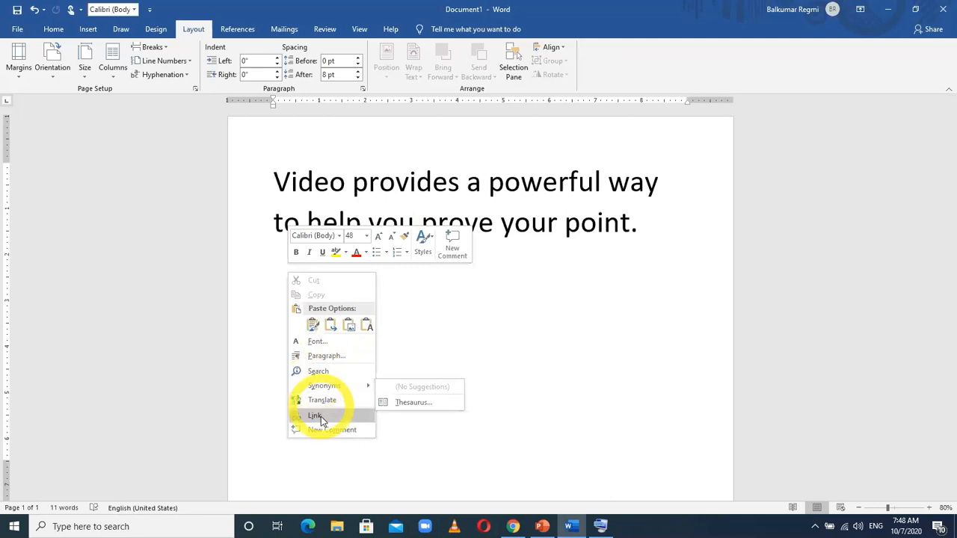
{"action": "left_click", "coordinate": [264, 345]}
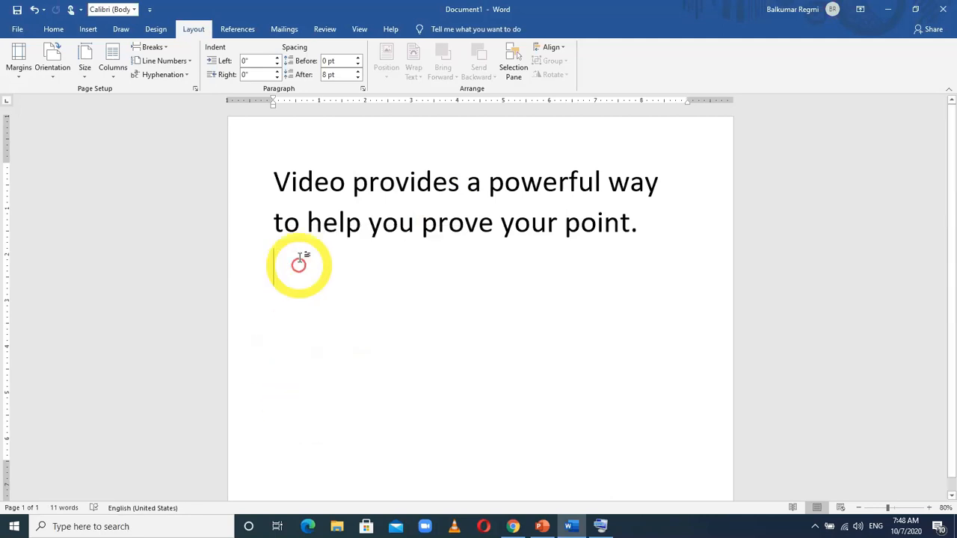
{"action": "right_click", "coordinate": [291, 260]}
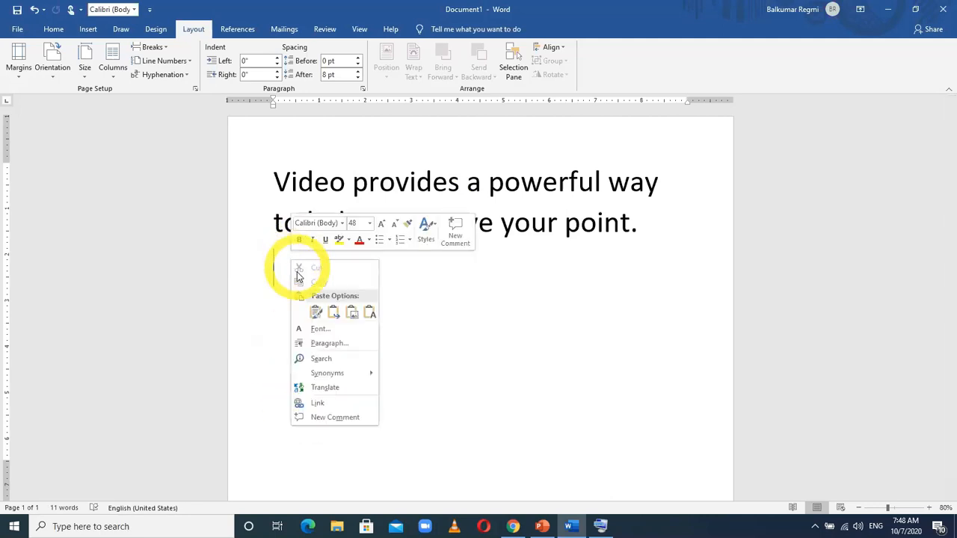
{"action": "left_click", "coordinate": [442, 271]}
- Reselect the word "provides" in the first line and copy it again
{"action": "left_click_drag", "start_coordinate": [352, 182], "coordinate": [468, 182]}
{"action": "right_click", "coordinate": [430, 183]}
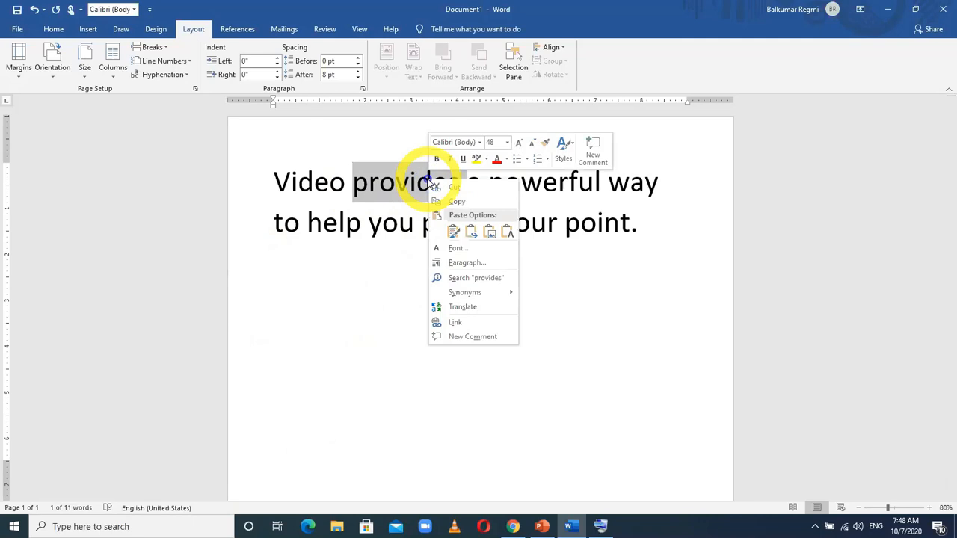
{"action": "left_click", "coordinate": [458, 198]}
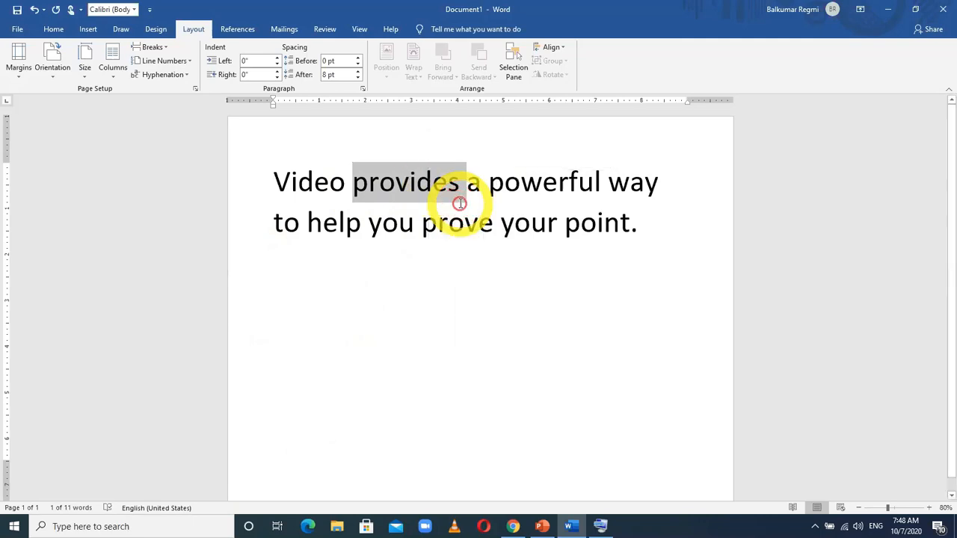
- Review the paste options on the empty line below the sentence, close them, and paste the copied word "provides" there
{"action": "left_click", "coordinate": [291, 276]}
{"action": "right_click", "coordinate": [290, 279]}
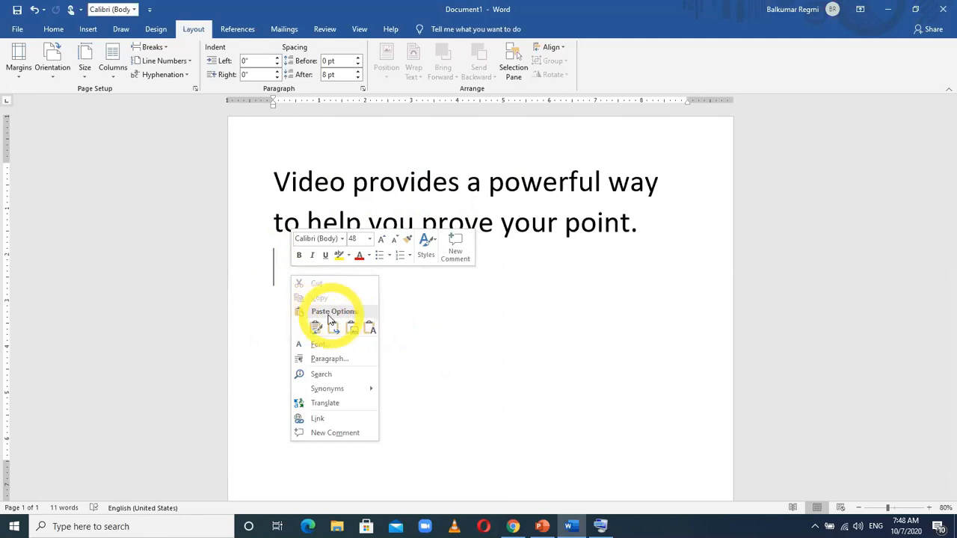
{"action": "left_click", "coordinate": [315, 326]}
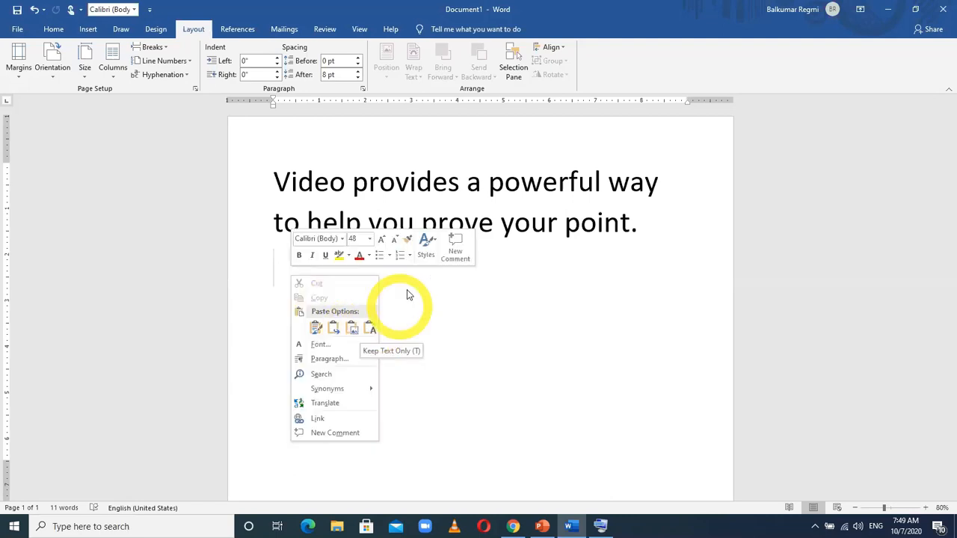
{"action": "left_click", "coordinate": [414, 284]}
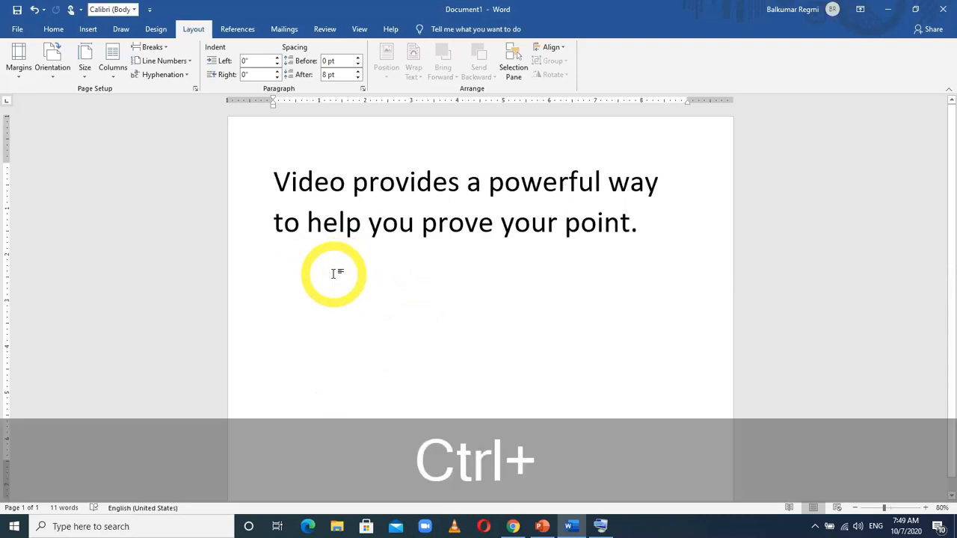
{"action": "key", "text": "ctrl+v"}
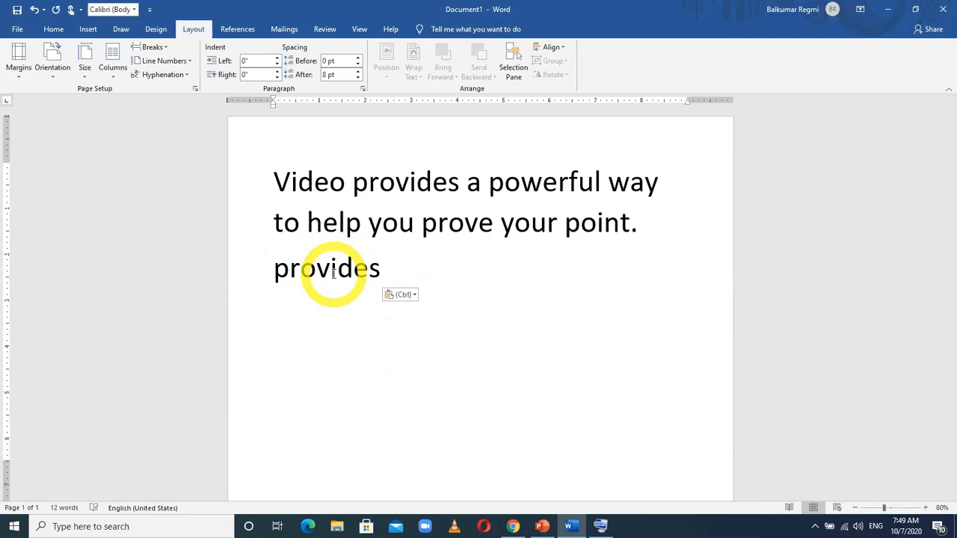
- Highlight the original word "provides" in the first line and its pasted copy below the sentence, and clear the selection
{"action": "mouse_move", "coordinate": [351, 183]}
{"action": "left_mouse_down"}
{"action": "mouse_move", "coordinate": [458, 188]}
{"action": "mouse_move", "coordinate": [358, 192]}
{"action": "left_mouse_up"}
{"action": "left_click", "coordinate": [454, 194]}
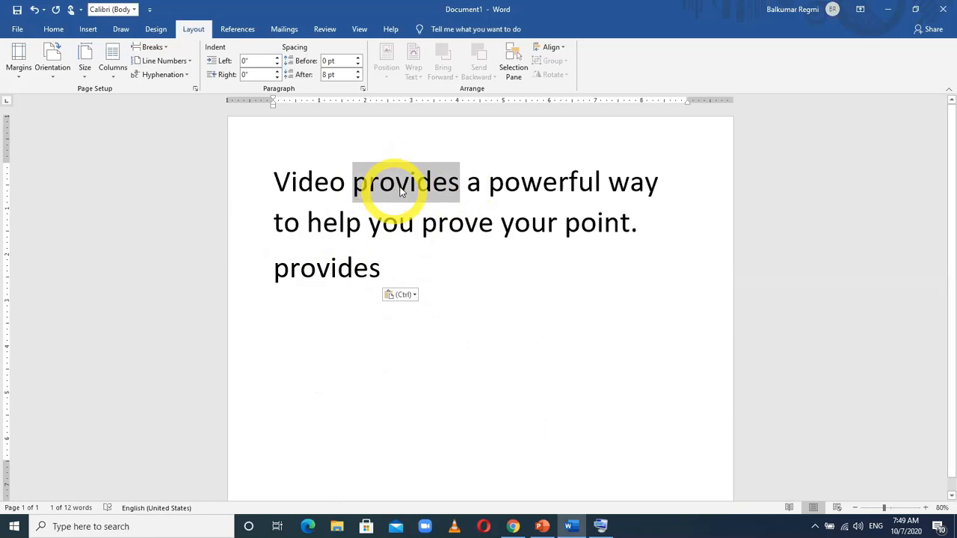
{"action": "left_click_drag", "start_coordinate": [381, 270], "coordinate": [273, 271]}
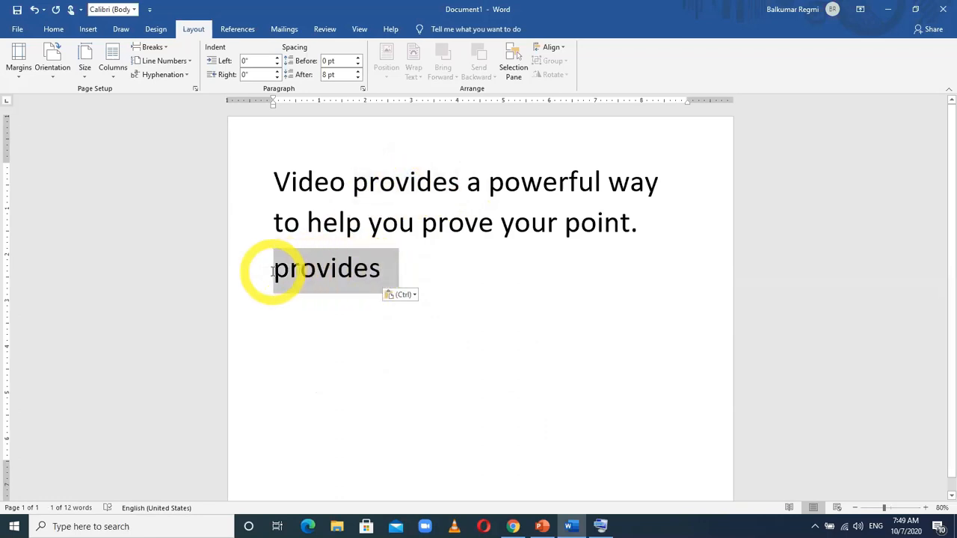
{"action": "left_click", "coordinate": [317, 274]}
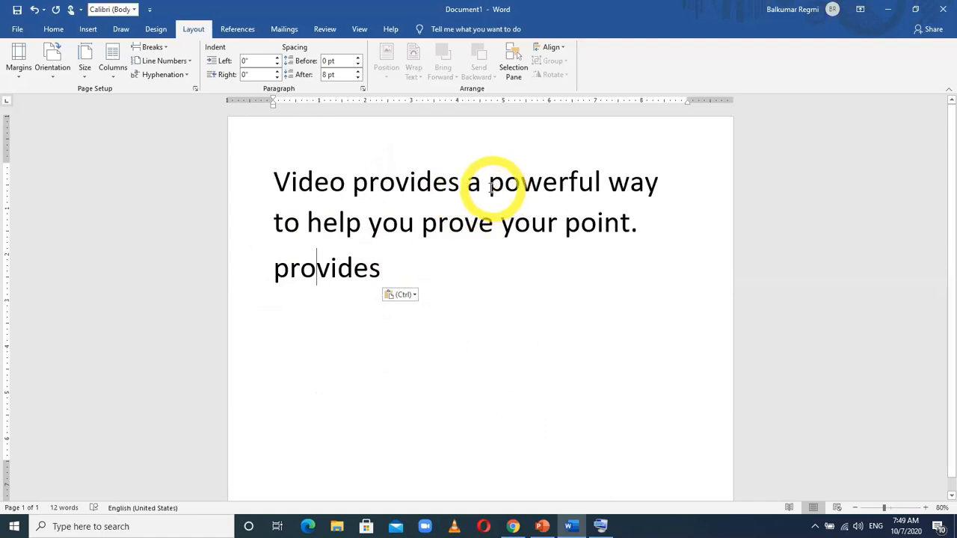
- Select the word "powerful" in the first line and cut it to the clipboard
{"action": "left_click_drag", "start_coordinate": [490, 186], "coordinate": [603, 185]}
{"action": "key", "text": "ctrl+c"}
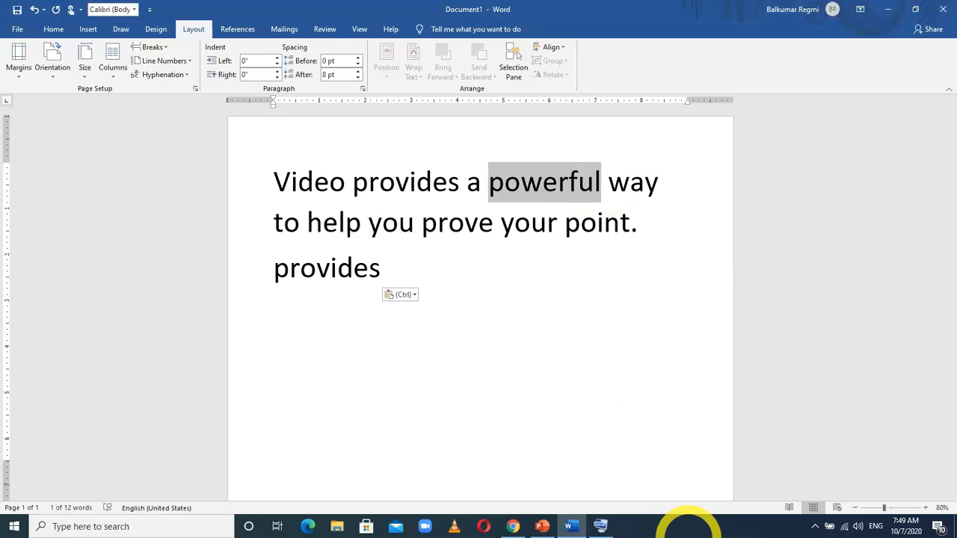
{"action": "right_click", "coordinate": [552, 188]}
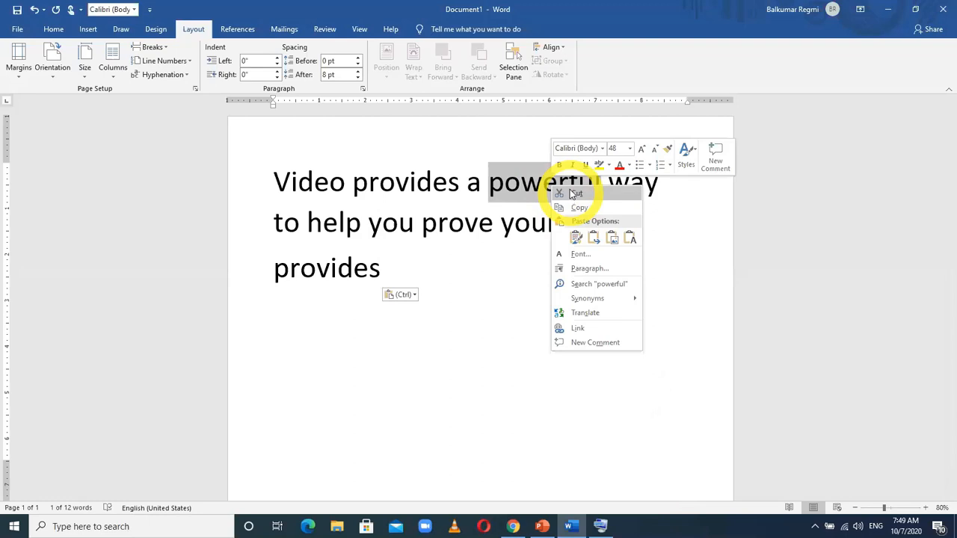
{"action": "left_click", "coordinate": [572, 192]}
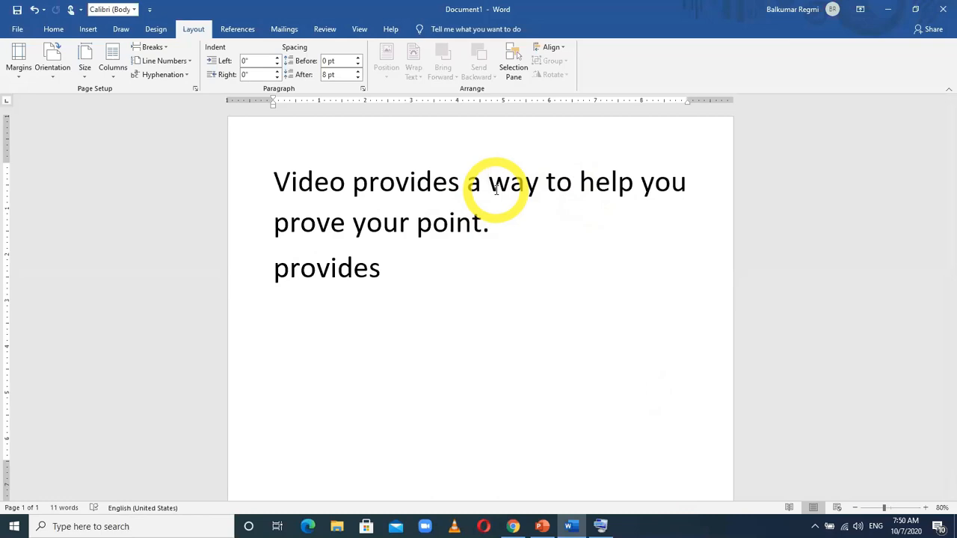
- Paste the cut word "powerful" twice, each on its own new line below "provides"
{"action": "left_click", "coordinate": [406, 268]}
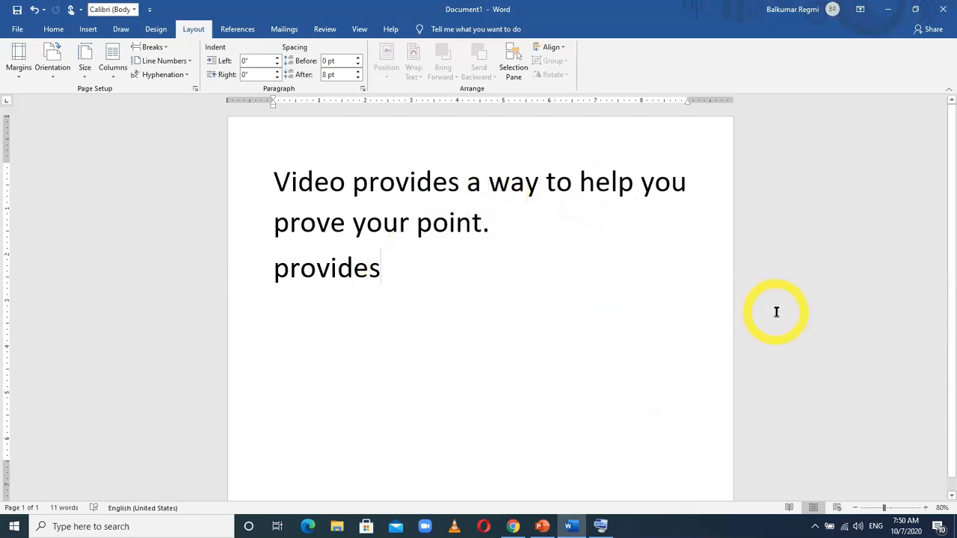
{"action": "key", "text": "Return"}
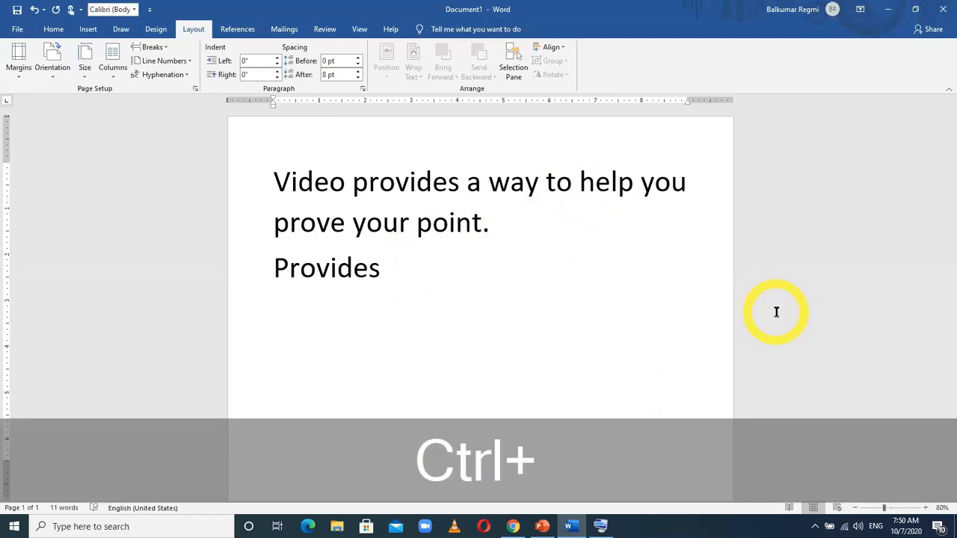
{"action": "key", "text": "ctrl+v"}
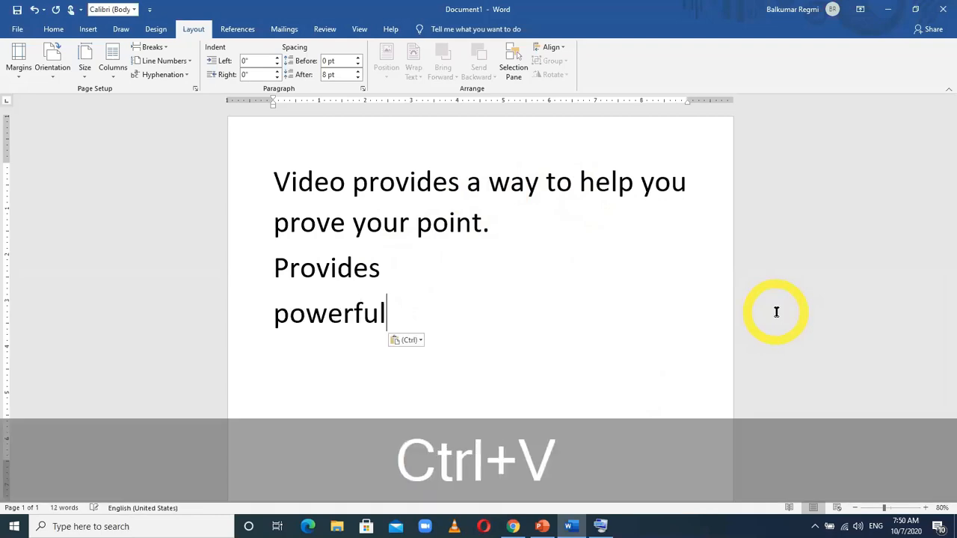
{"action": "key", "text": "Return"}
{"action": "key", "text": "ctrl+v"}
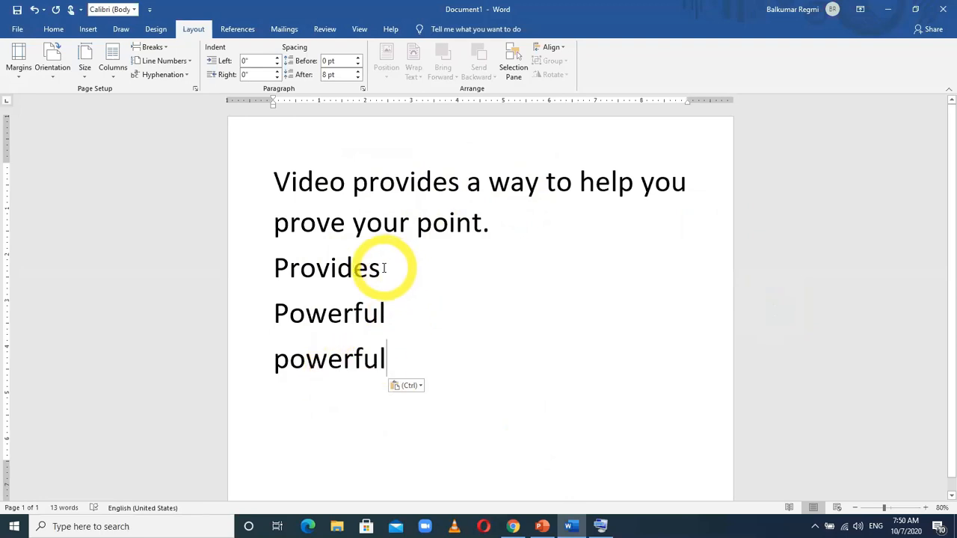
- Copy the word "Provides" from the line below the sentence and paste it twice after the last "powerful"
{"action": "double_click", "coordinate": [333, 266]}
{"action": "left_click", "coordinate": [329, 266]}
{"action": "double_click", "coordinate": [292, 267]}
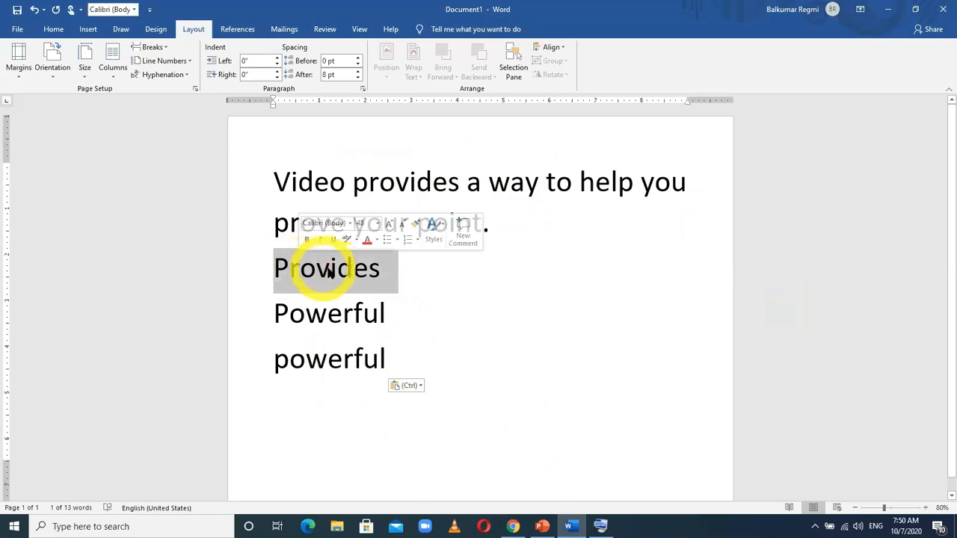
{"action": "right_click", "coordinate": [329, 273]}
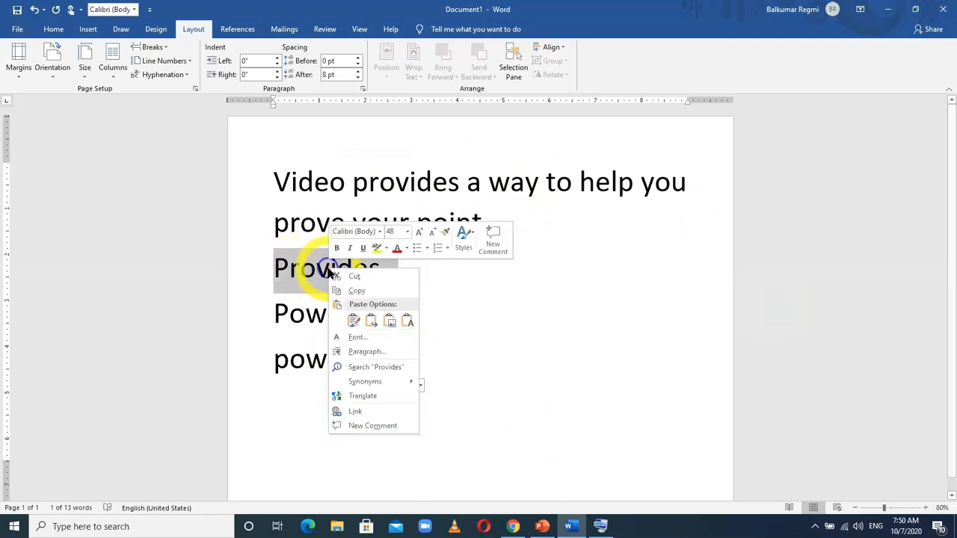
{"action": "left_click", "coordinate": [357, 291]}
{"action": "left_click", "coordinate": [408, 357]}
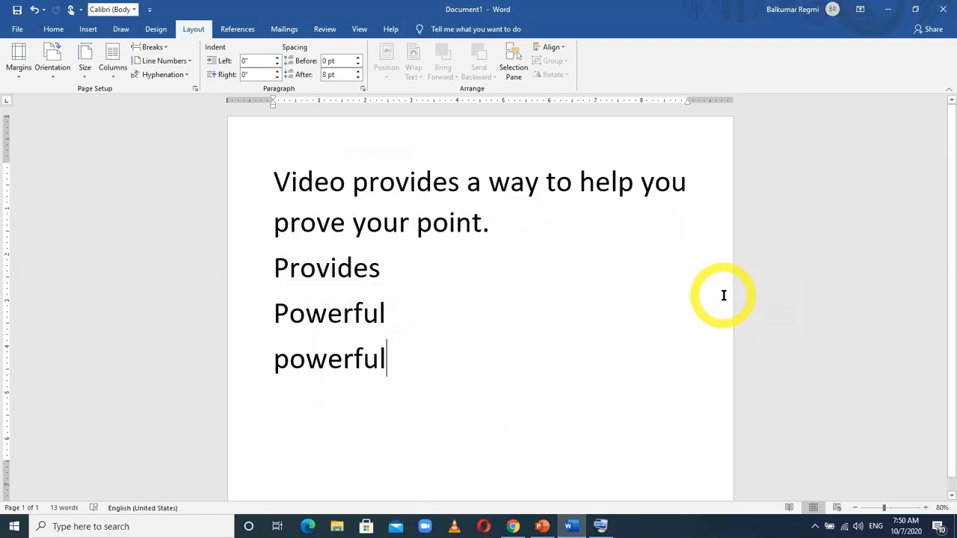
{"action": "key", "text": "ctrl+v"}
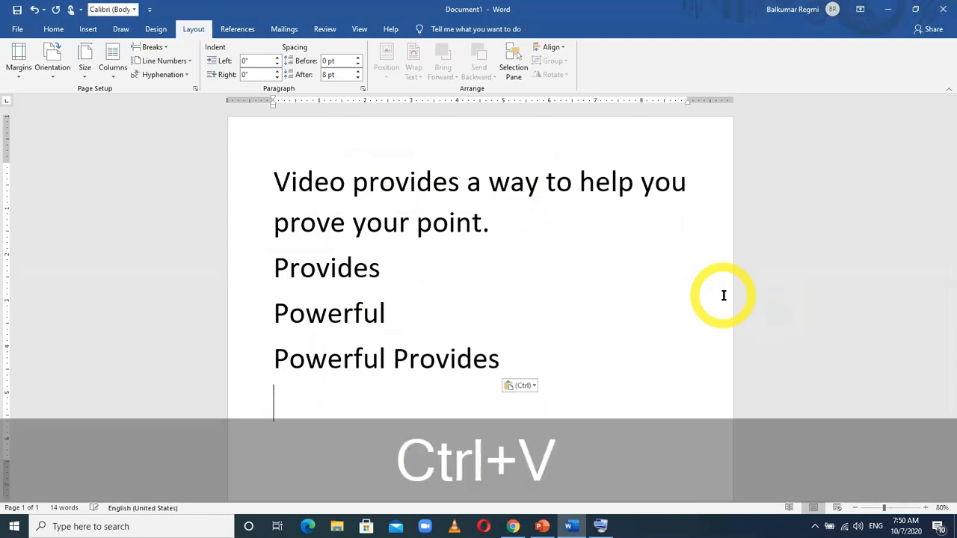
{"action": "key", "text": "ctrl+v"}
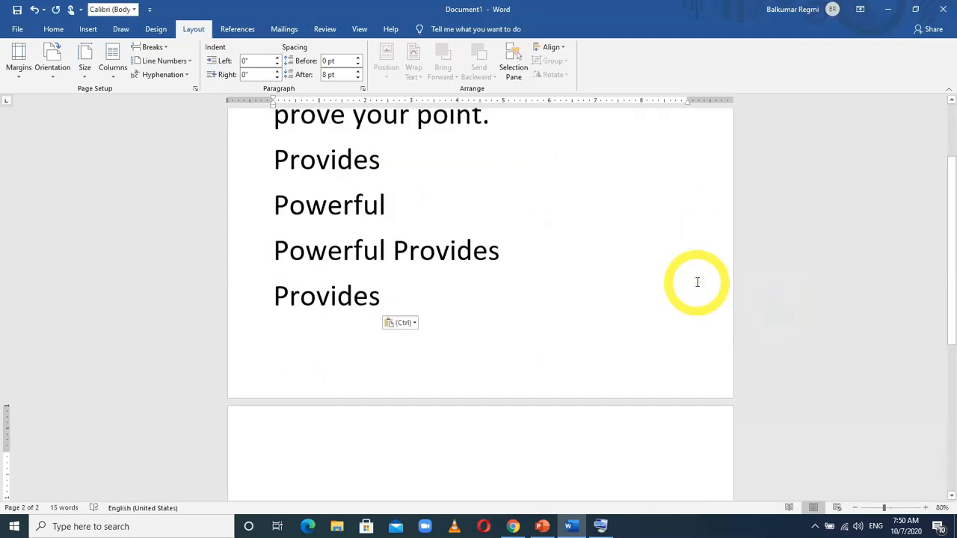
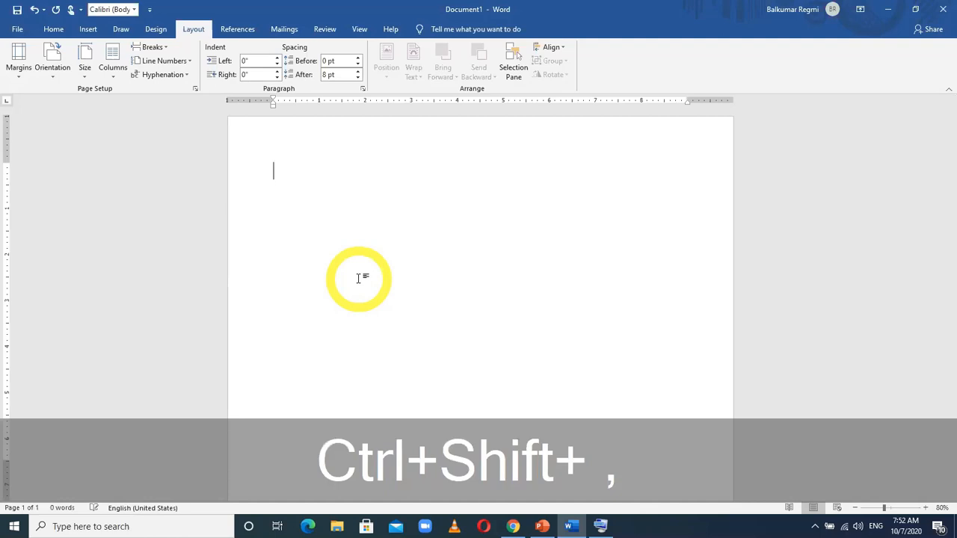
- Enlarge the font size and generate one sample sentence in the blank document with =rand(1,1)
{"action": "key", "text": "ctrl+shift+period"}
{"action": "type", "text": "=r"}
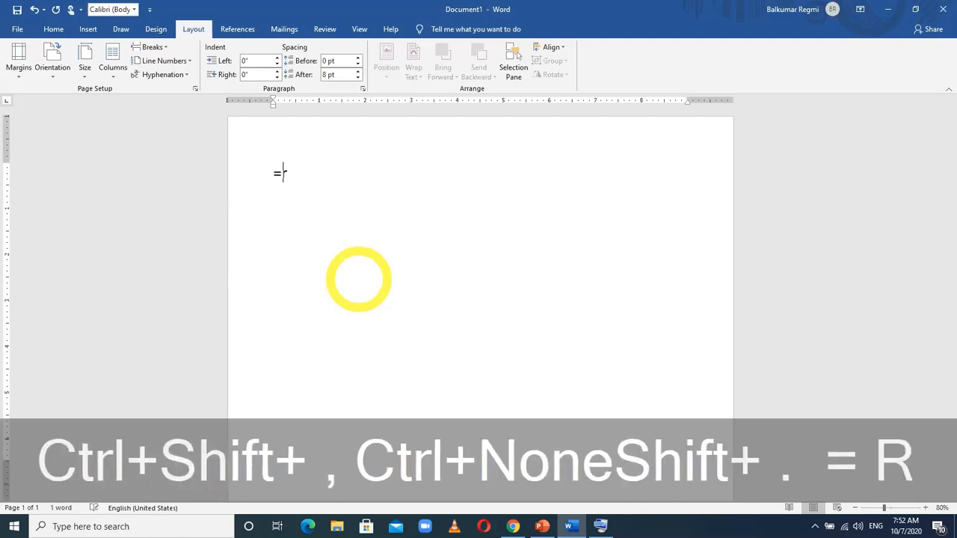
{"action": "type", "text": "and(1,1"}
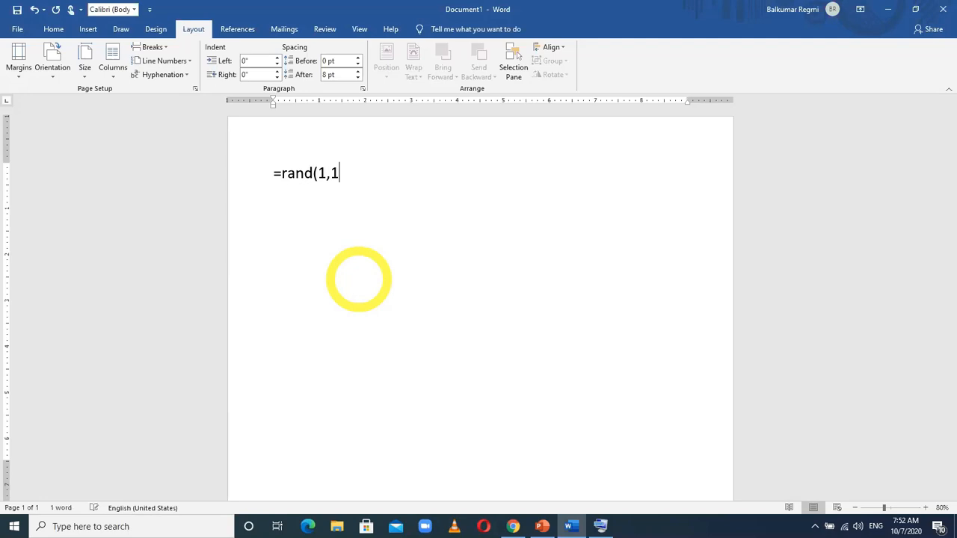
{"action": "key", "text": "BackSpace"}
{"action": "type", "text": "2"}
{"action": "key", "text": "BackSpace"}
{"action": "type", "text": "1)"}
{"action": "key", "text": "Return"}
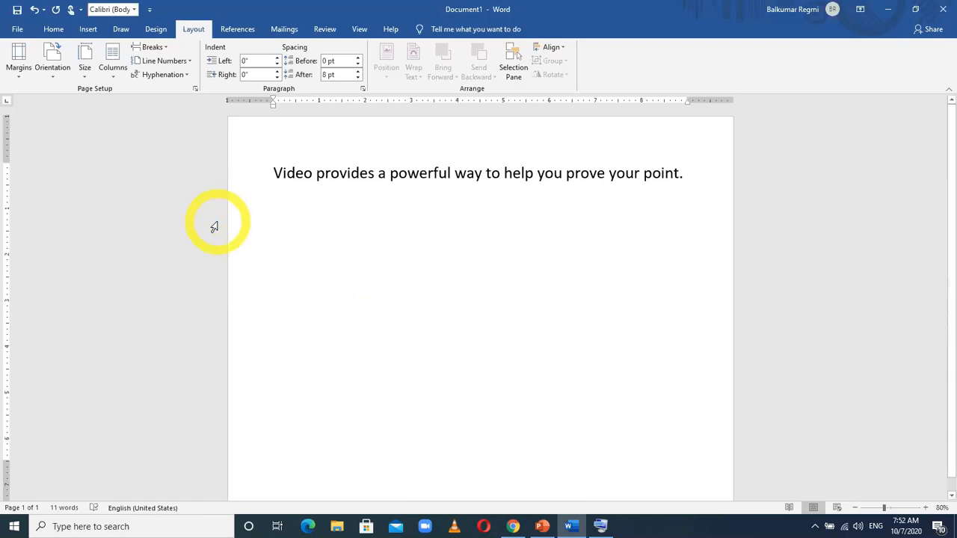
- Copy the word "Video" from the sample sentence and paste it on the empty line below
{"action": "left_click_drag", "start_coordinate": [276, 174], "coordinate": [313, 177]}
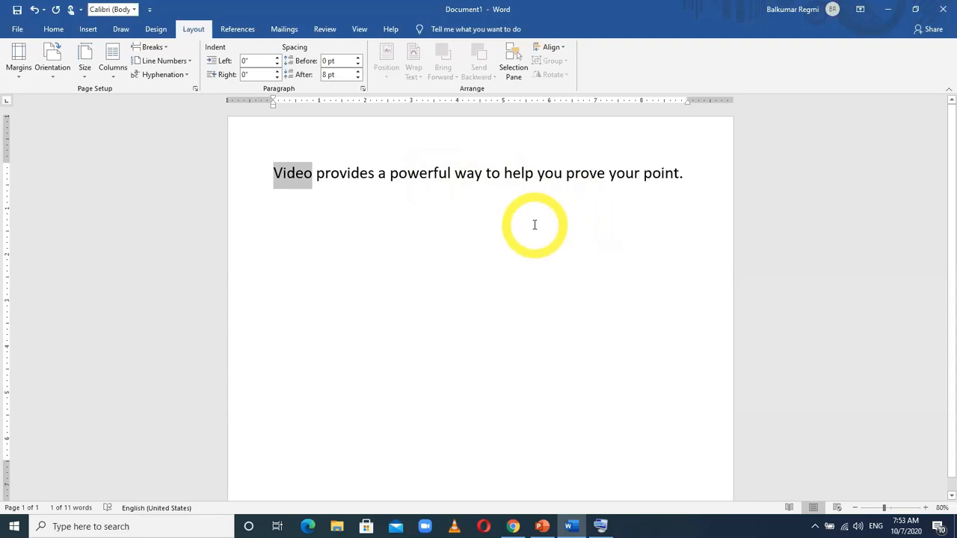
{"action": "right_click", "coordinate": [299, 181]}
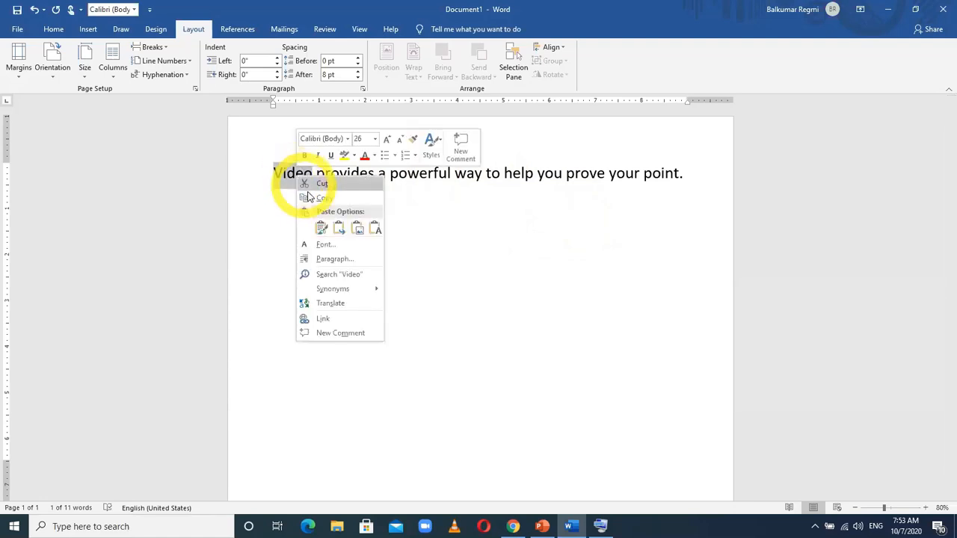
{"action": "left_click", "coordinate": [312, 198]}
{"action": "left_click", "coordinate": [277, 200]}
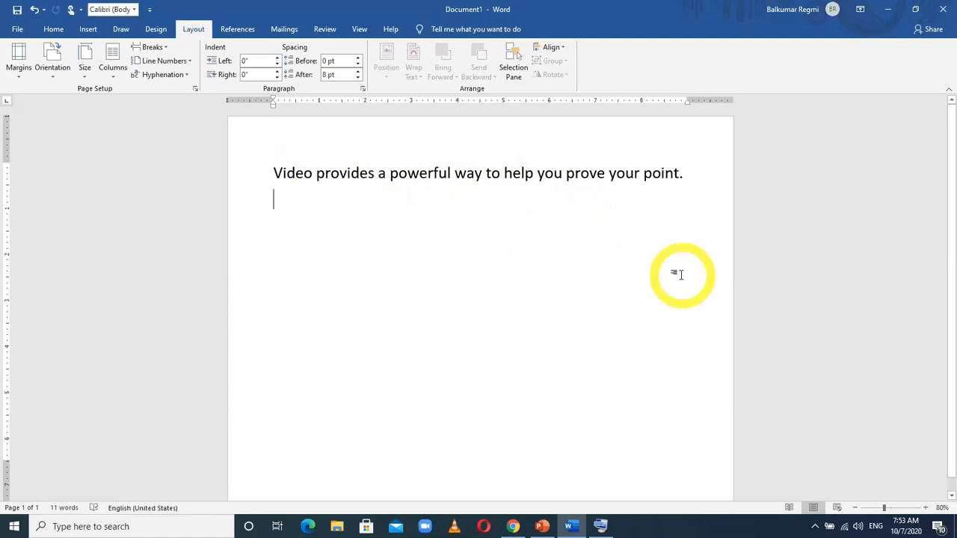
{"action": "key", "text": "ctrl+v"}
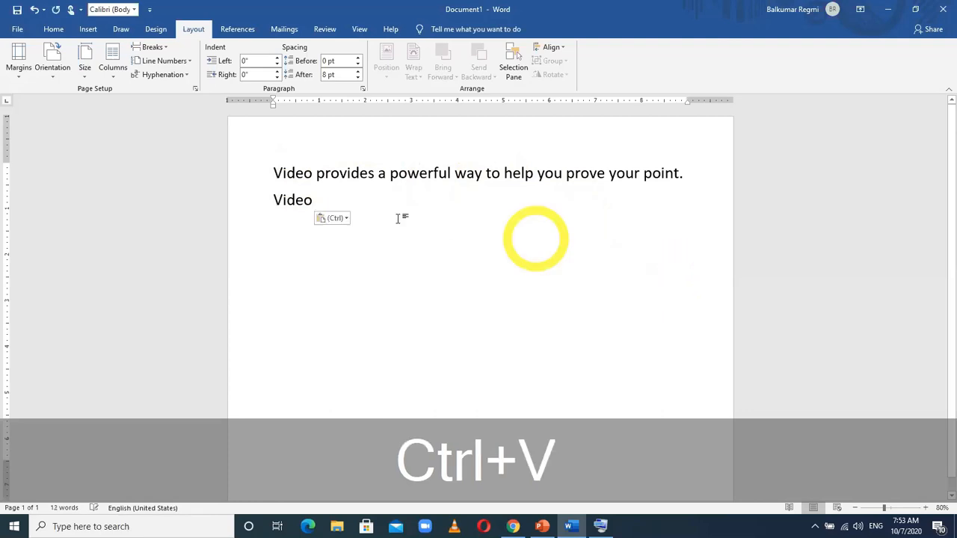
- Copy the word "provides" from the sample sentence and paste it twice after "Video" on the second line
{"action": "left_click_drag", "start_coordinate": [316, 175], "coordinate": [374, 176]}
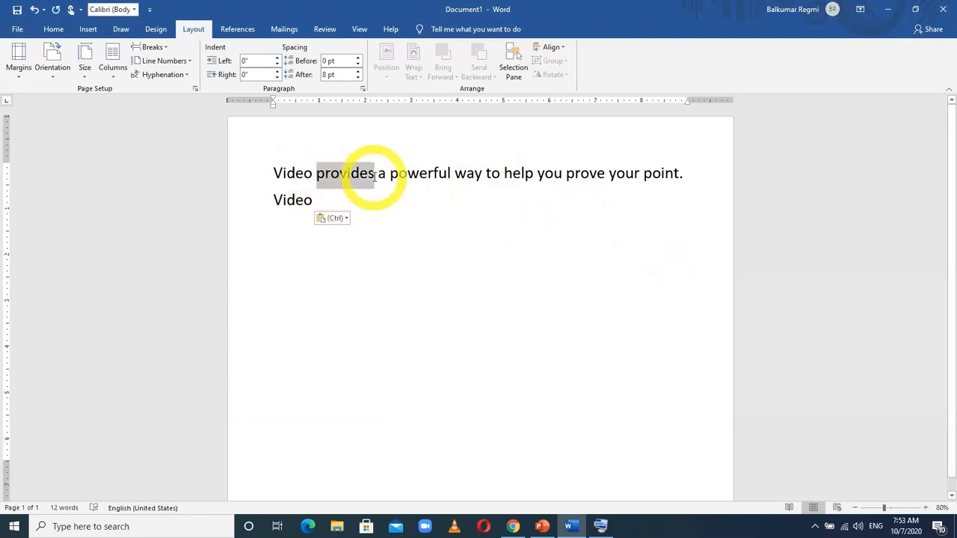
{"action": "right_click", "coordinate": [374, 175]}
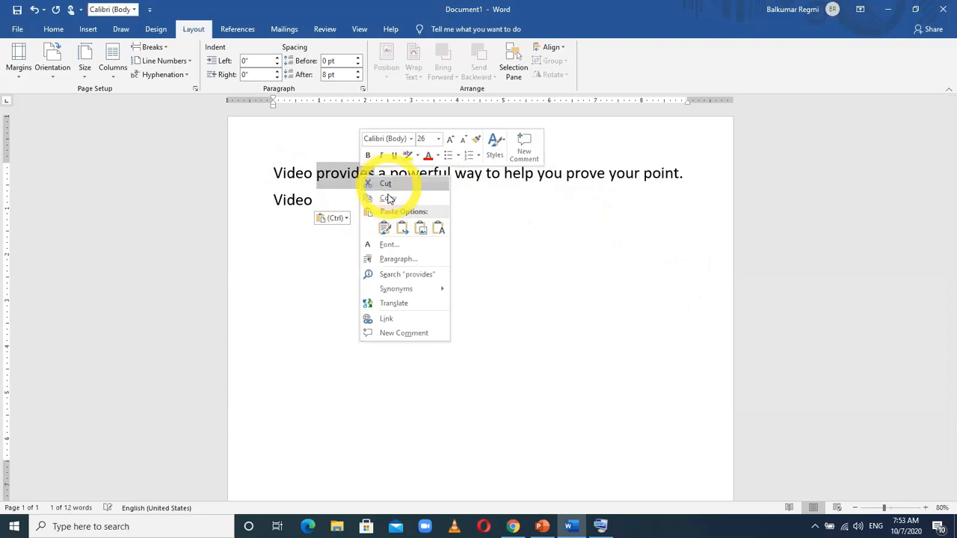
{"action": "left_click", "coordinate": [385, 198]}
{"action": "left_click", "coordinate": [378, 202]}
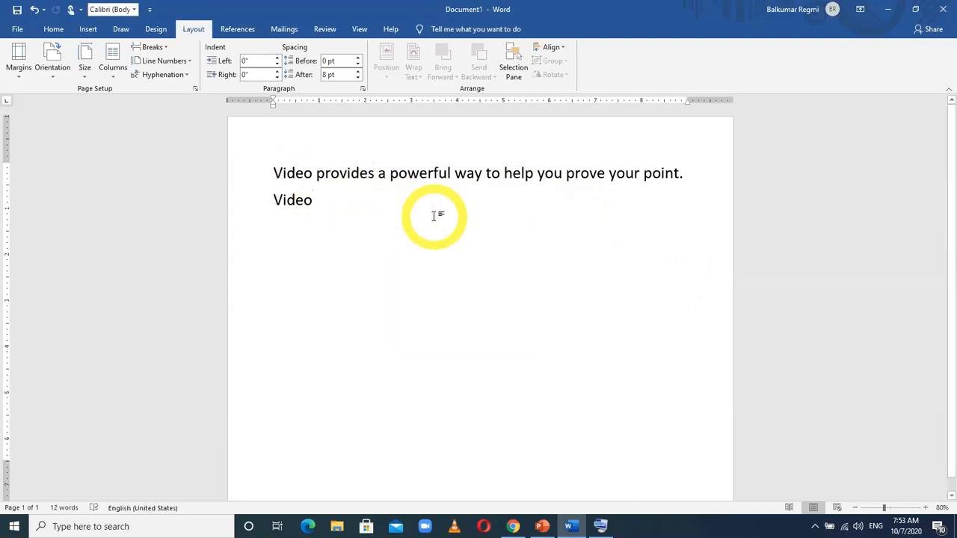
{"action": "key", "text": "ctrl+v"}
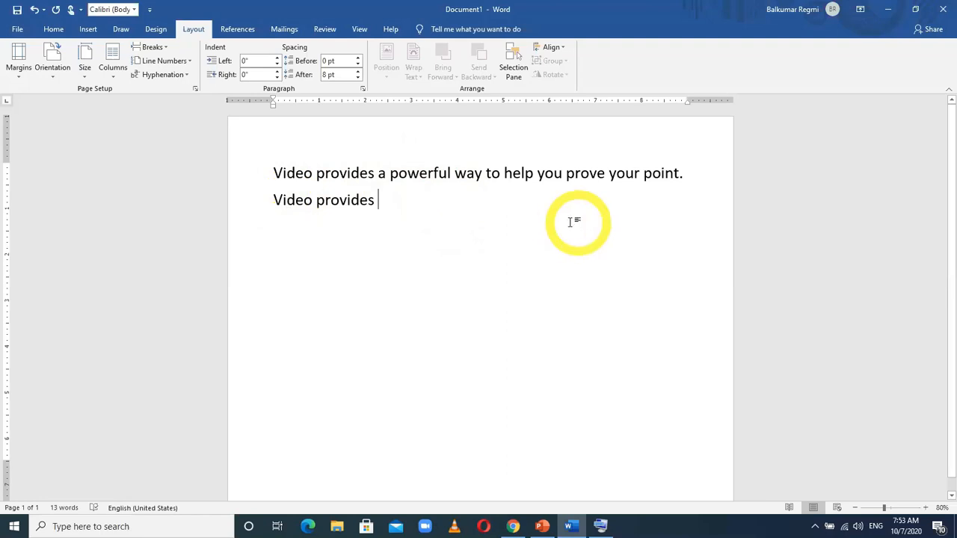
{"action": "key", "text": "ctrl+v"}
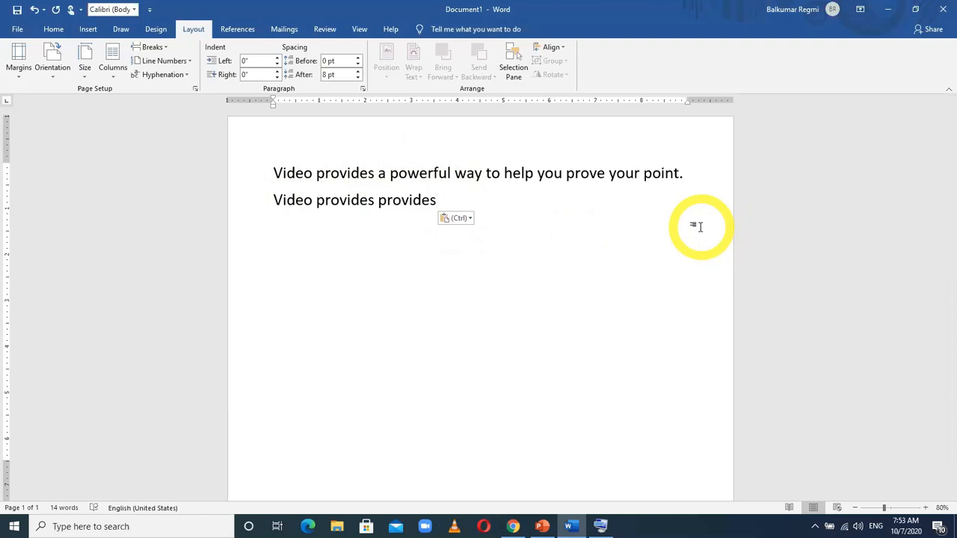
- Show the list of all items collected on the Office Clipboard beside the document
{"action": "left_click", "coordinate": [54, 32]}
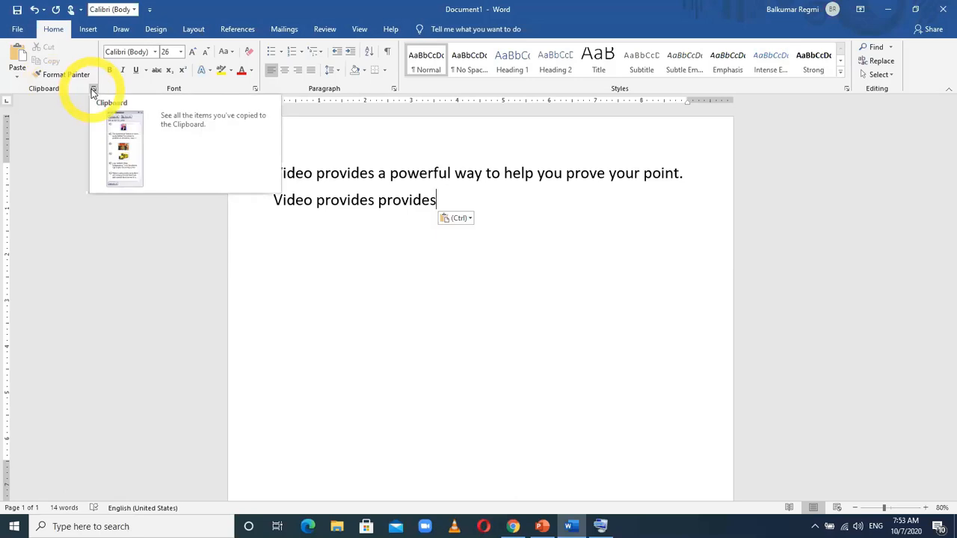
{"action": "key", "text": "alt"}
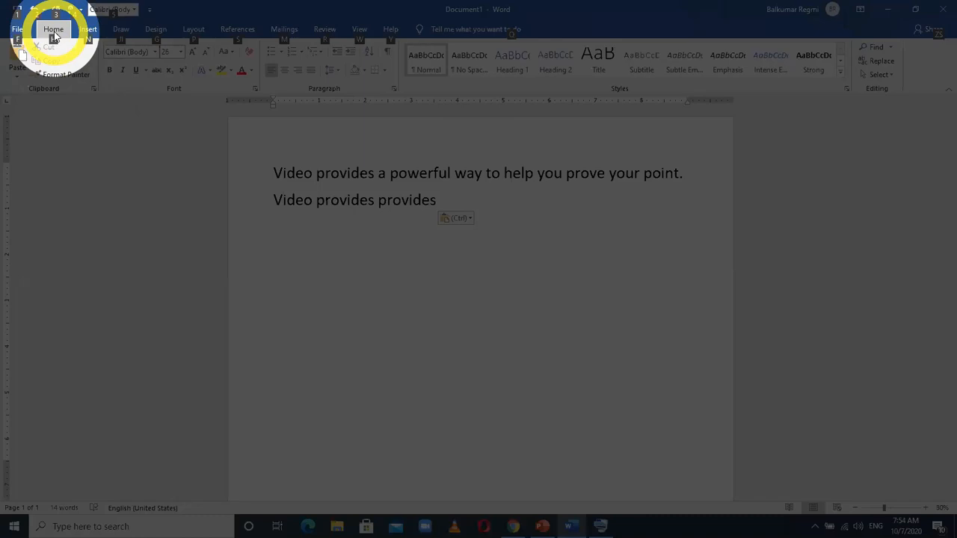
{"action": "left_click", "coordinate": [94, 90]}
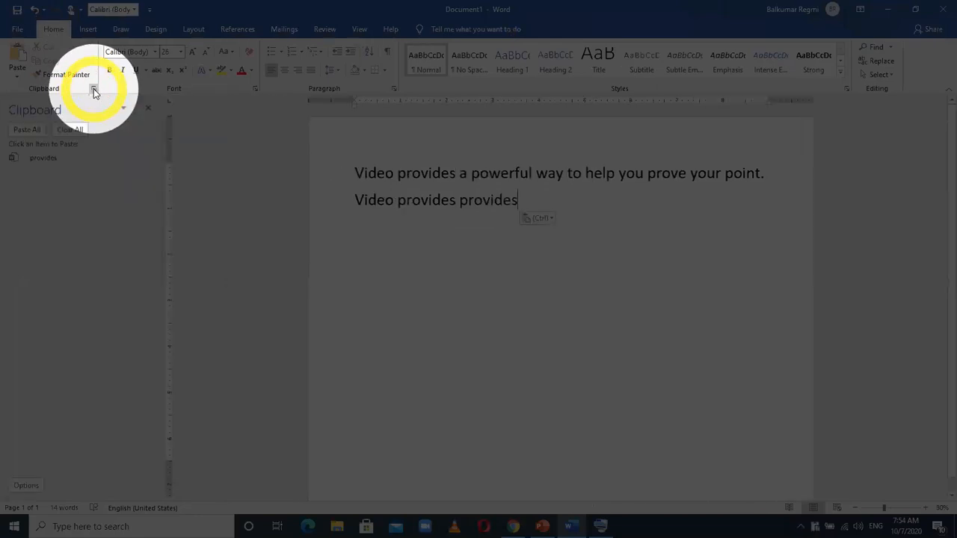
{"action": "key", "text": "alt"}
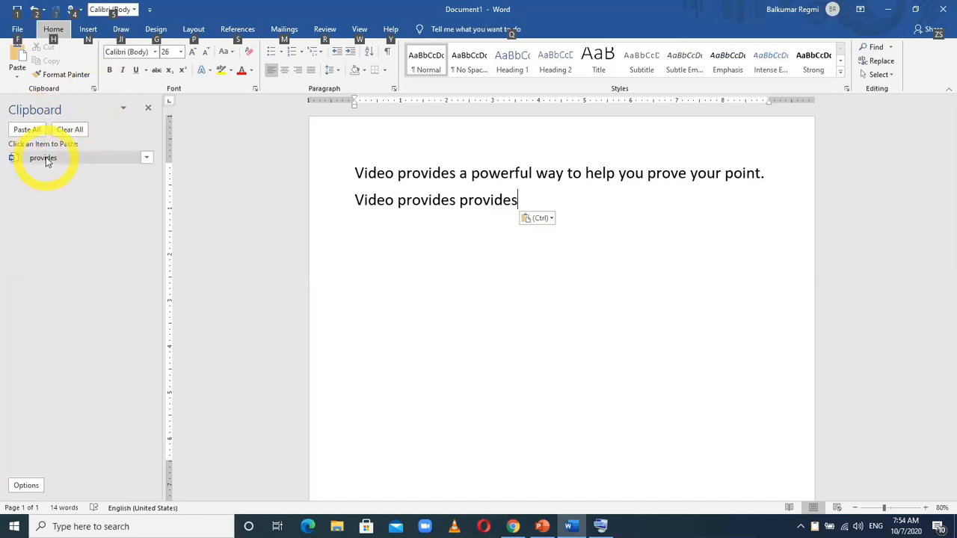
- Copy the word "powerful" from the sample sentence to add it to the Clipboard's collected items
{"action": "left_click_drag", "start_coordinate": [532, 174], "coordinate": [463, 170]}
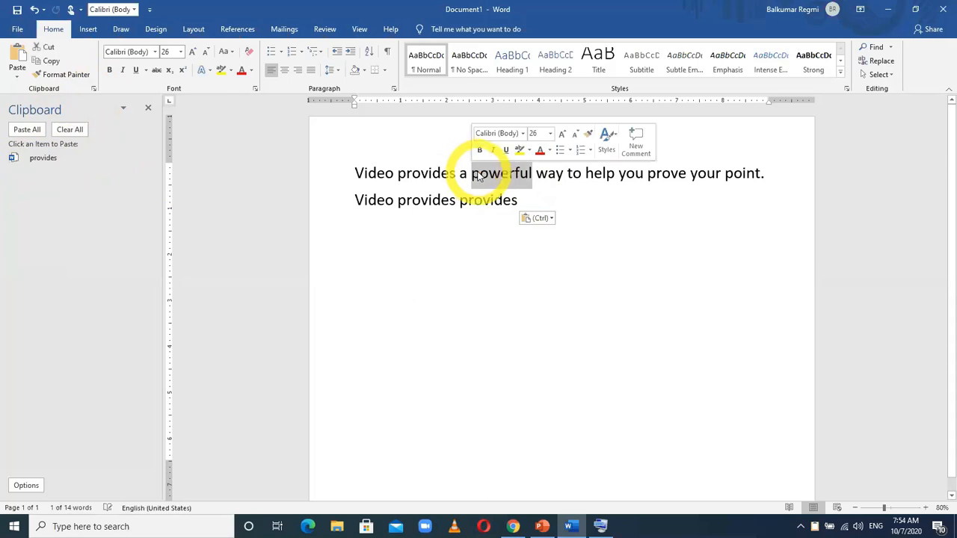
{"action": "right_click", "coordinate": [480, 174]}
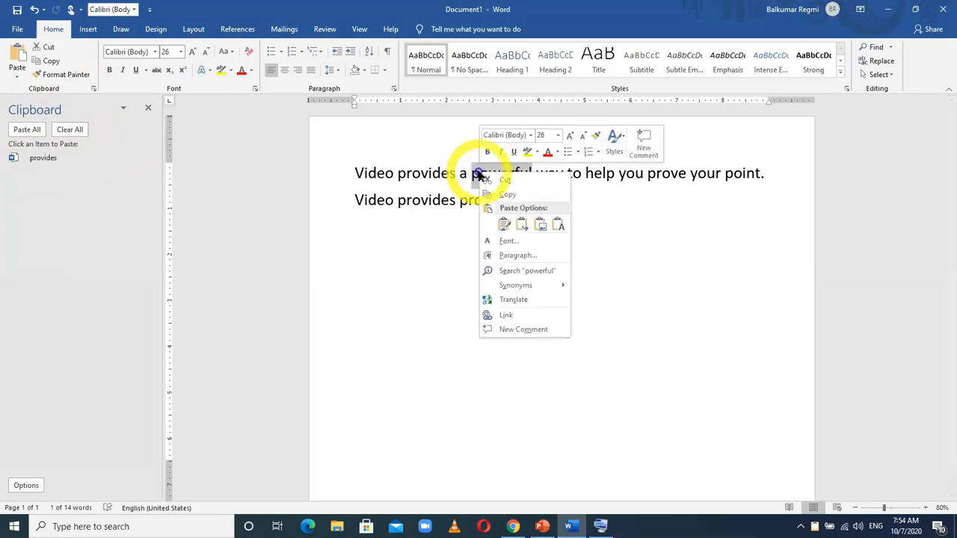
{"action": "left_click", "coordinate": [513, 193]}
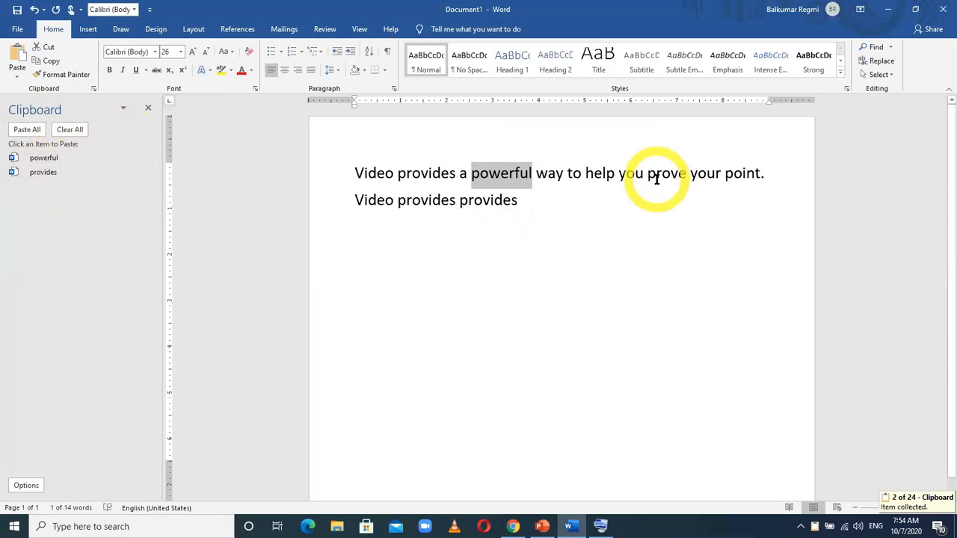
- Copy the words "prove" and "point" separately from the sample sentence to add both to the Clipboard's collected items
{"action": "left_click_drag", "start_coordinate": [647, 173], "coordinate": [685, 173]}
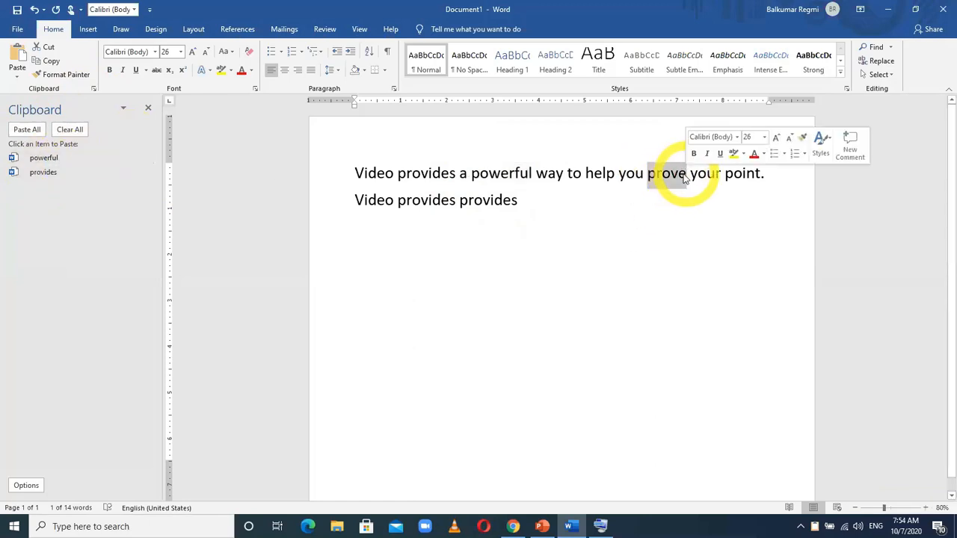
{"action": "right_click", "coordinate": [673, 177]}
{"action": "left_click", "coordinate": [700, 198]}
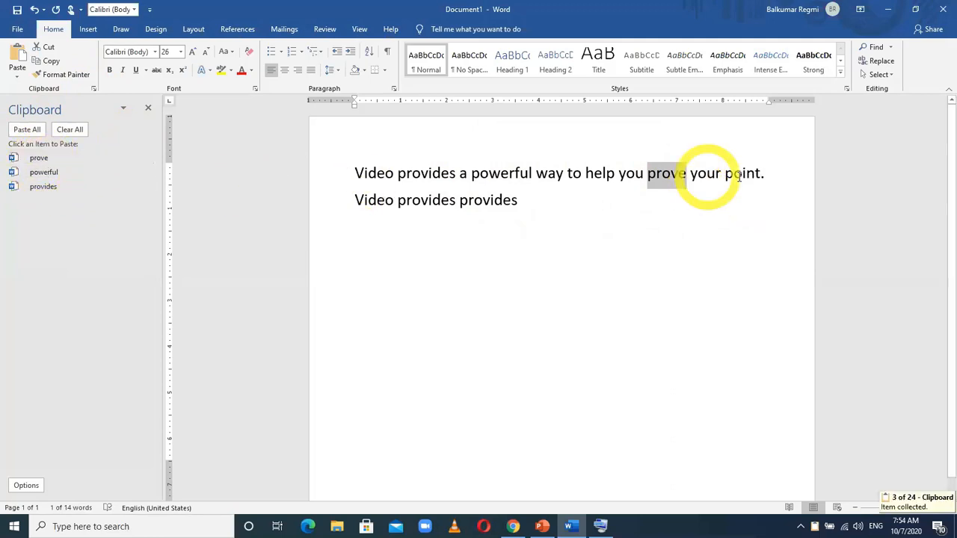
{"action": "left_click_drag", "start_coordinate": [761, 176], "coordinate": [726, 181]}
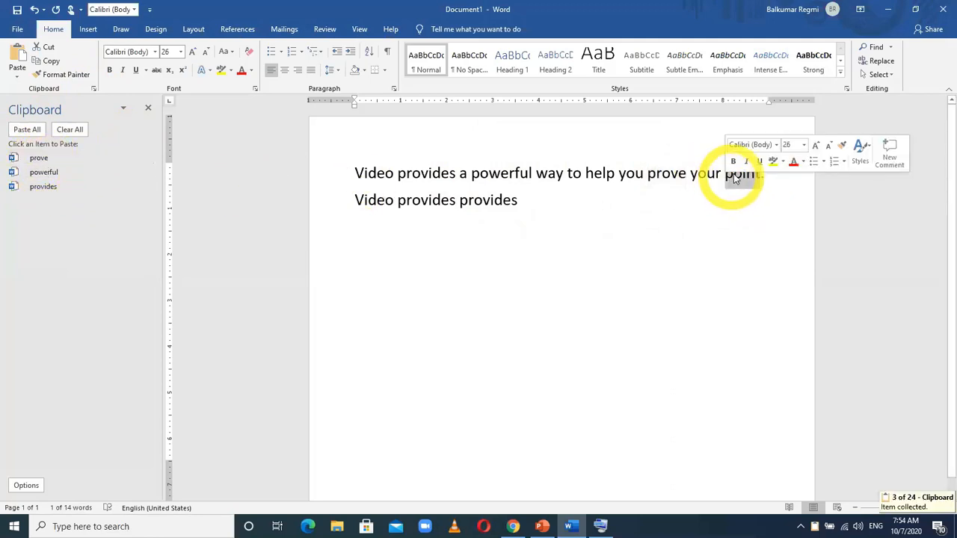
{"action": "right_click", "coordinate": [764, 176]}
{"action": "left_click", "coordinate": [767, 192]}
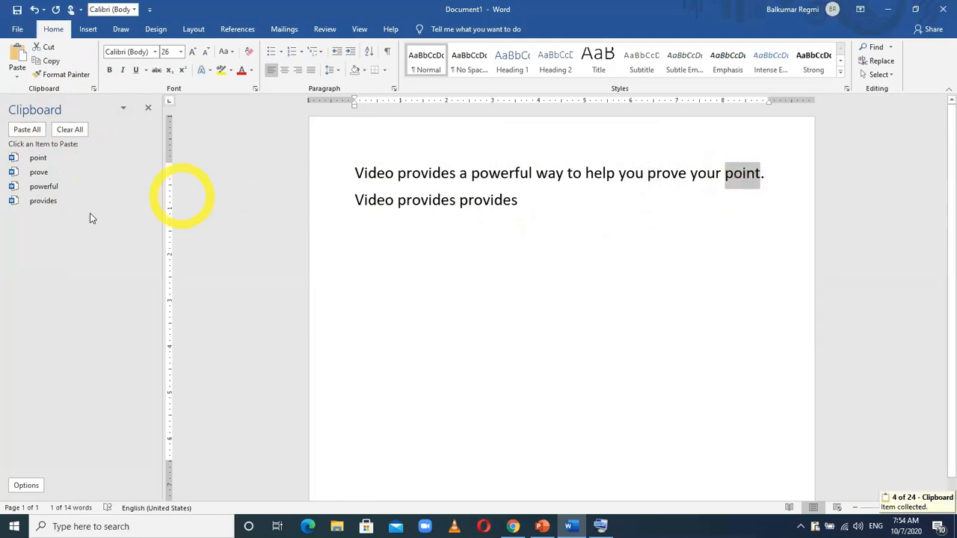
- Copy the phrase "provides a powerful way to help" from the sample sentence to the Clipboard's collected items
{"action": "left_click_drag", "start_coordinate": [396, 173], "coordinate": [607, 178]}
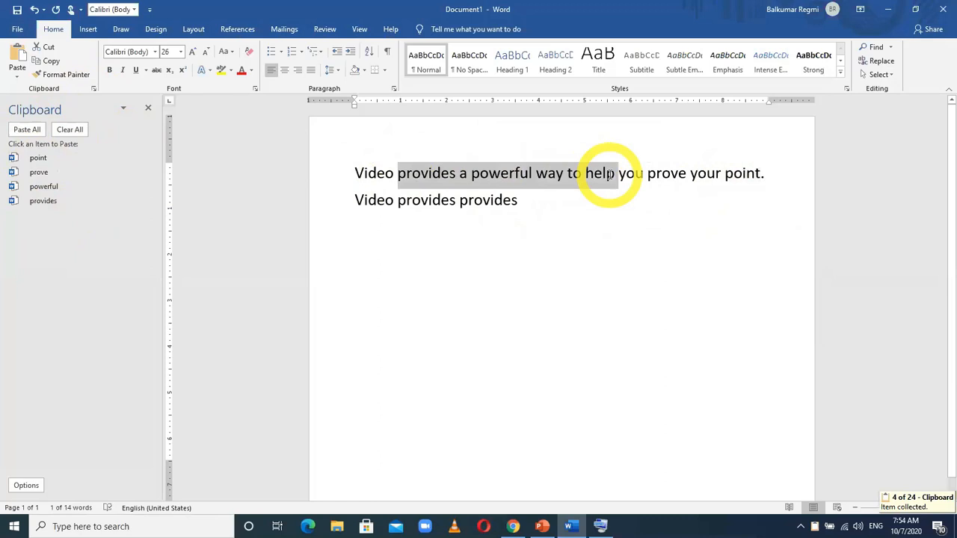
{"action": "right_click", "coordinate": [572, 175]}
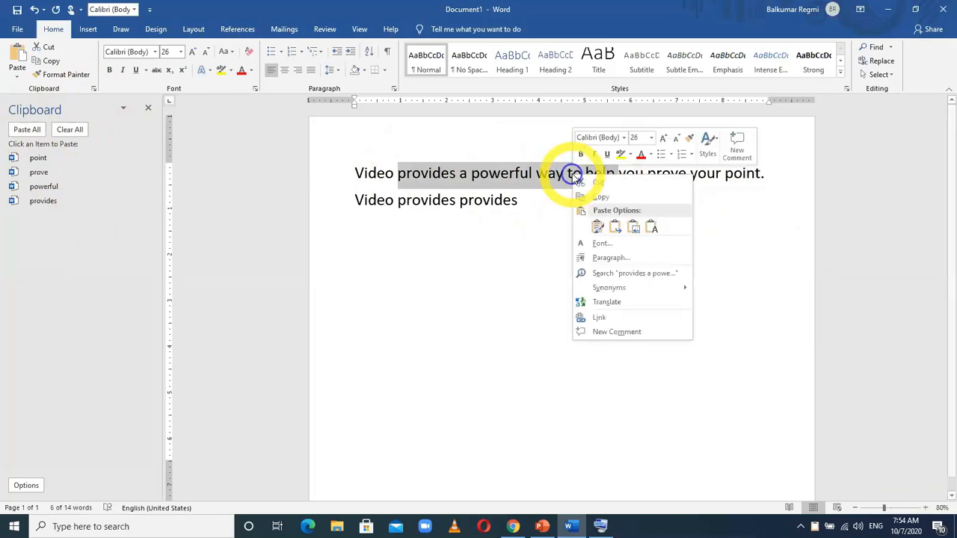
{"action": "left_click", "coordinate": [614, 198]}
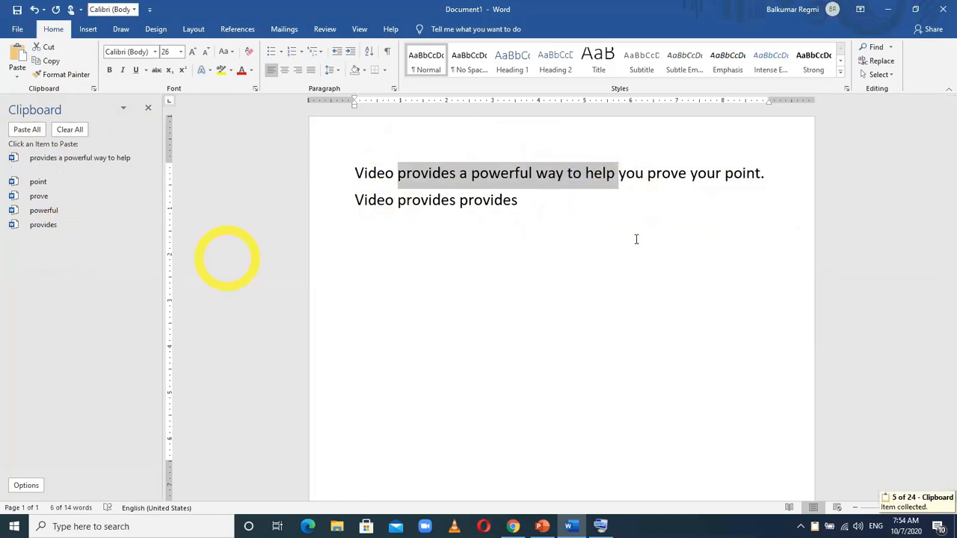
- Paste the collected item "provides a powerful way to help" on a new third line and start another line below it
{"action": "left_click", "coordinate": [570, 208]}
{"action": "key", "text": "Return"}
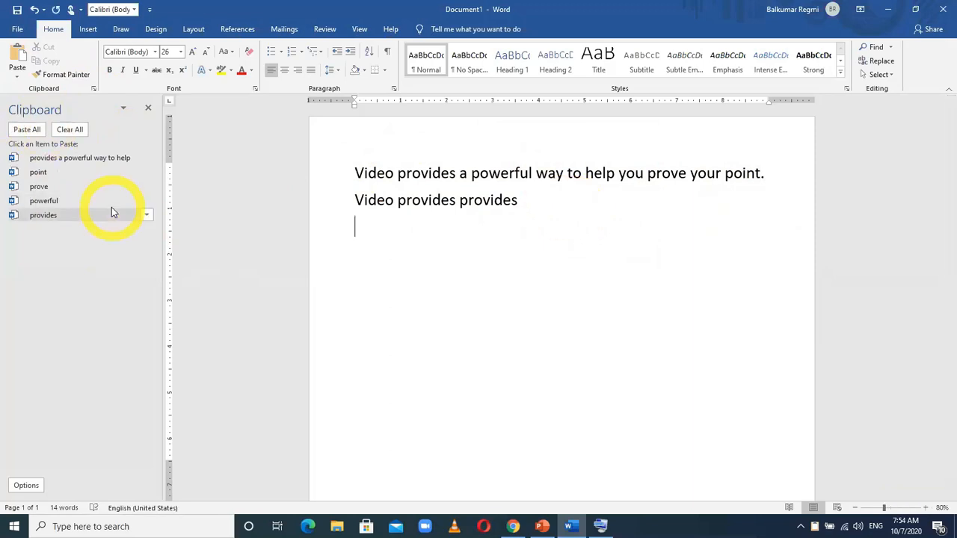
{"action": "key", "text": "alt"}
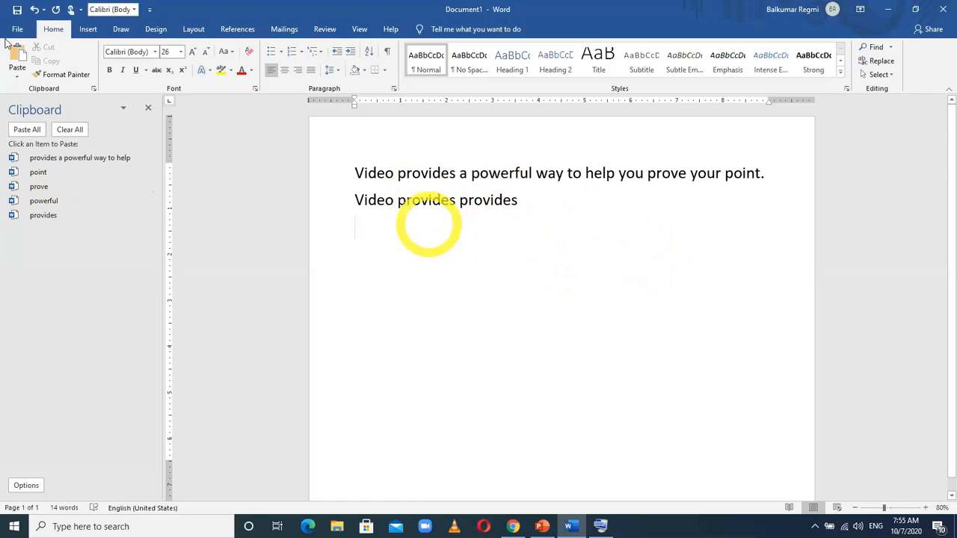
{"action": "left_click", "coordinate": [63, 160]}
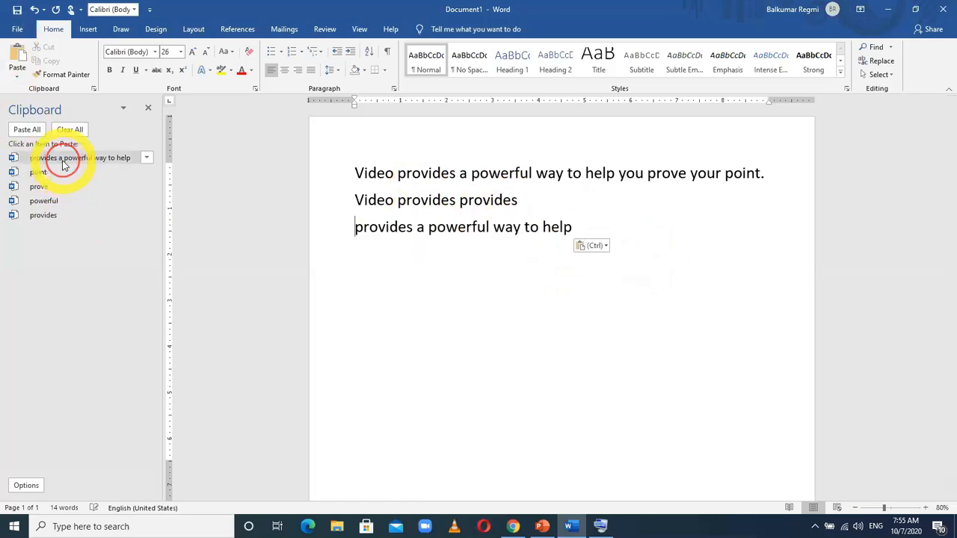
{"action": "key", "text": "Return"}
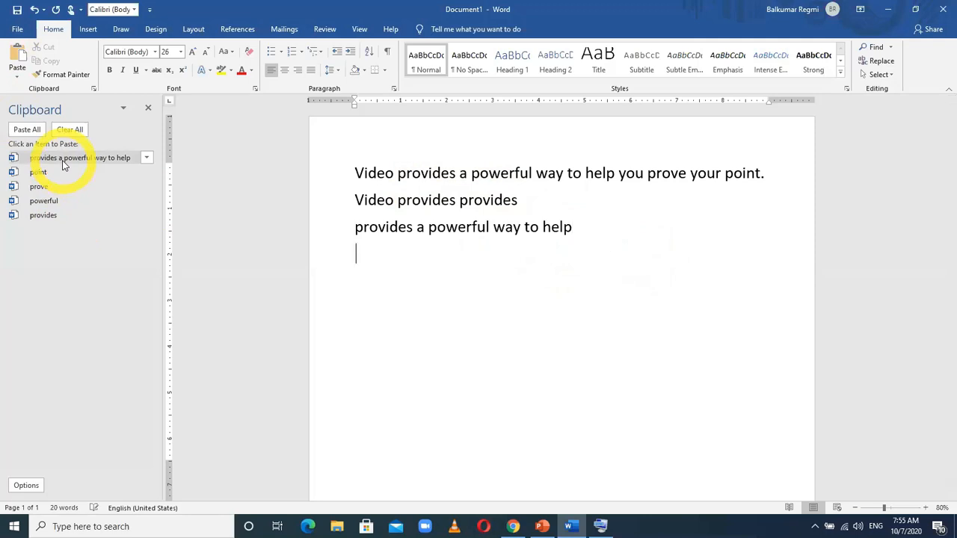
- Paste the collected items "powerful", "provides" and "prove" from the Clipboard, each on its own line
{"action": "left_click", "coordinate": [60, 202]}
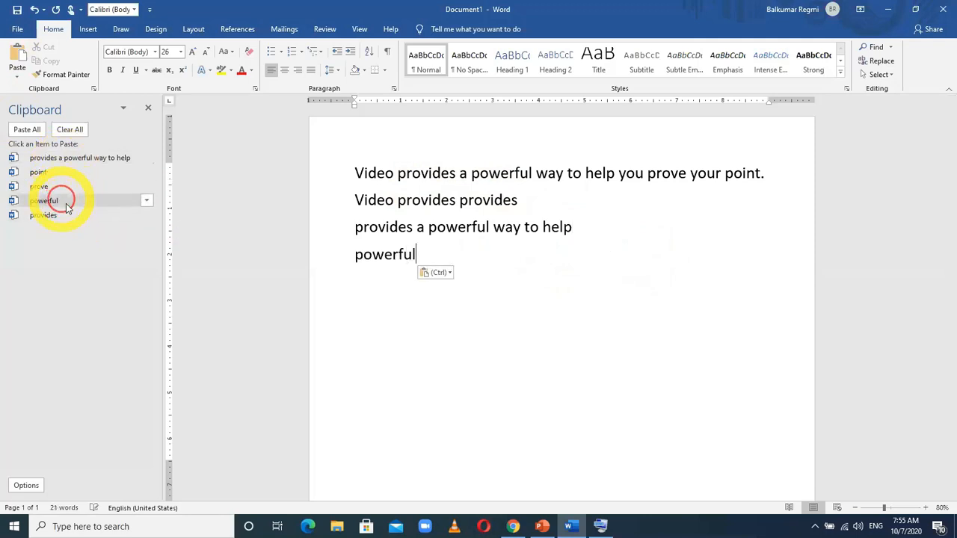
{"action": "key", "text": "Return"}
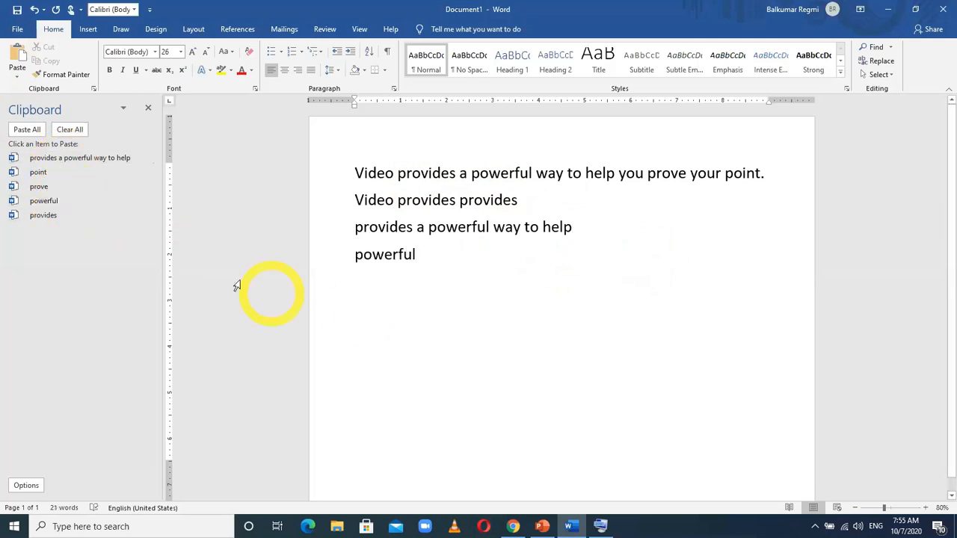
{"action": "left_click", "coordinate": [44, 215]}
{"action": "key", "text": "Return"}
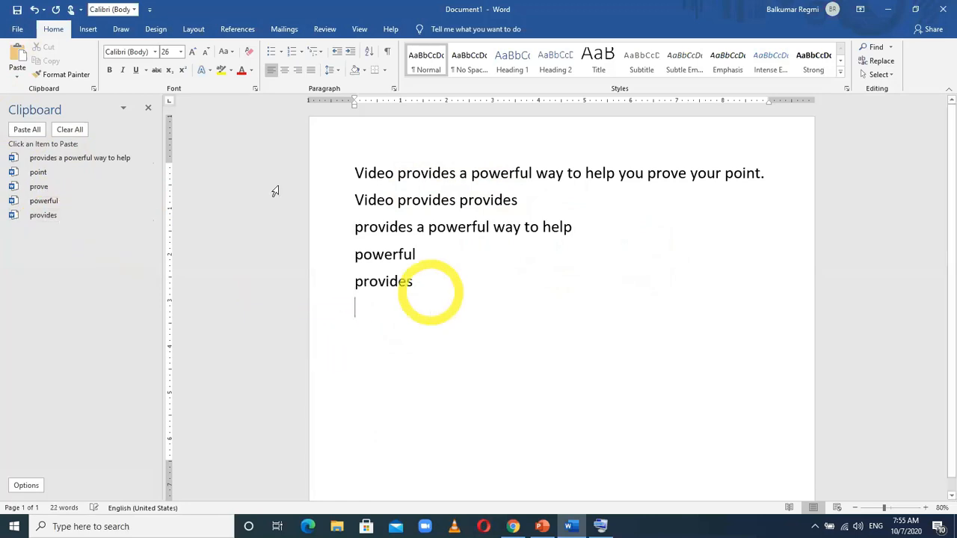
{"action": "left_click", "coordinate": [39, 187]}
{"action": "key", "text": "Return"}
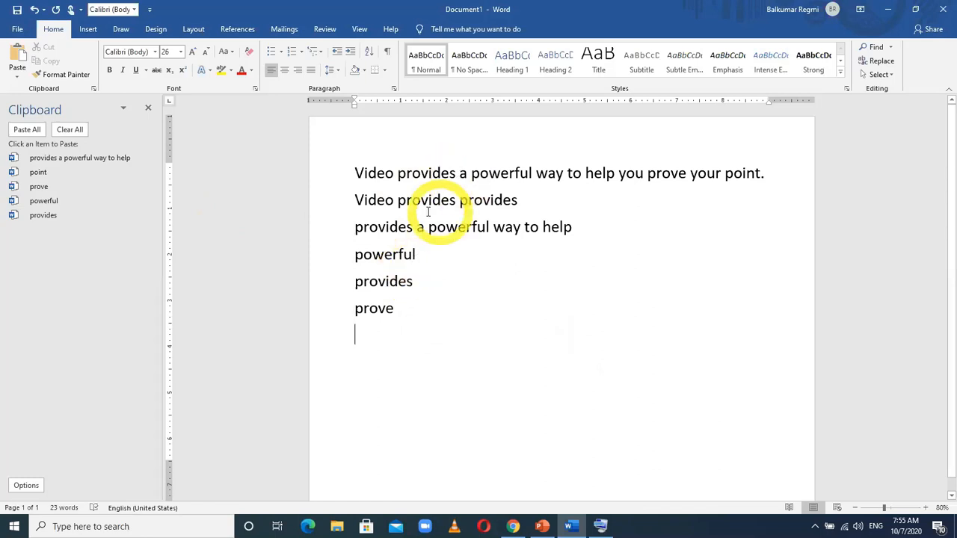
- Copy the word "provides" from the first line again so it joins the Clipboard's collected items
{"action": "left_click_drag", "start_coordinate": [397, 171], "coordinate": [455, 173]}
{"action": "right_click", "coordinate": [418, 174]}
{"action": "left_click", "coordinate": [393, 187]}
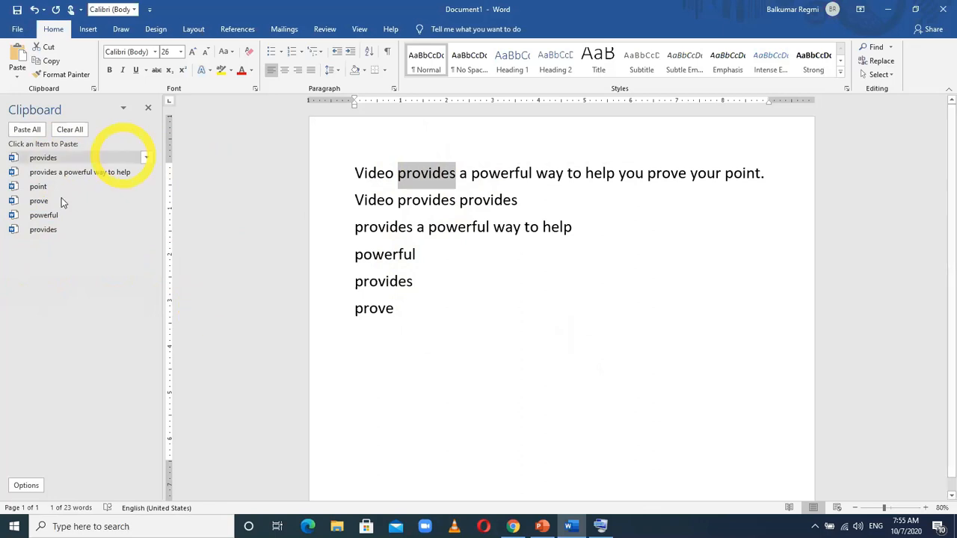
- Paste the collected items "powerful" and "prove" spaced apart on the last text line after "prove"
{"action": "left_click", "coordinate": [425, 298]}
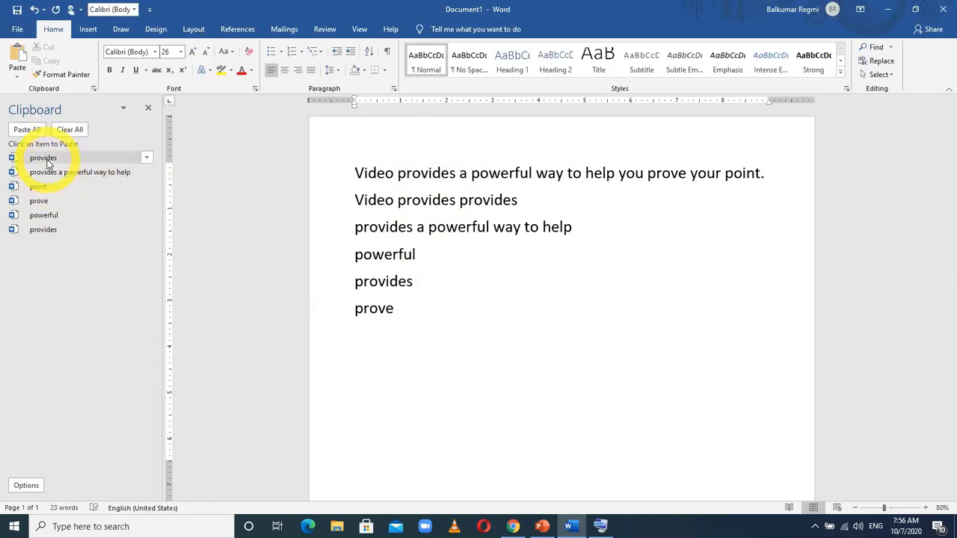
{"action": "left_click", "coordinate": [43, 216]}
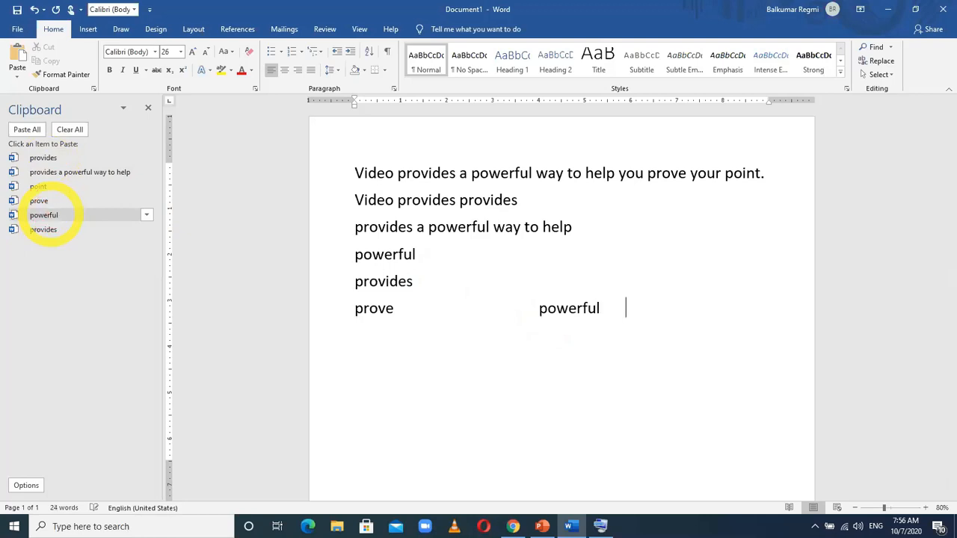
{"action": "left_click", "coordinate": [38, 201]}
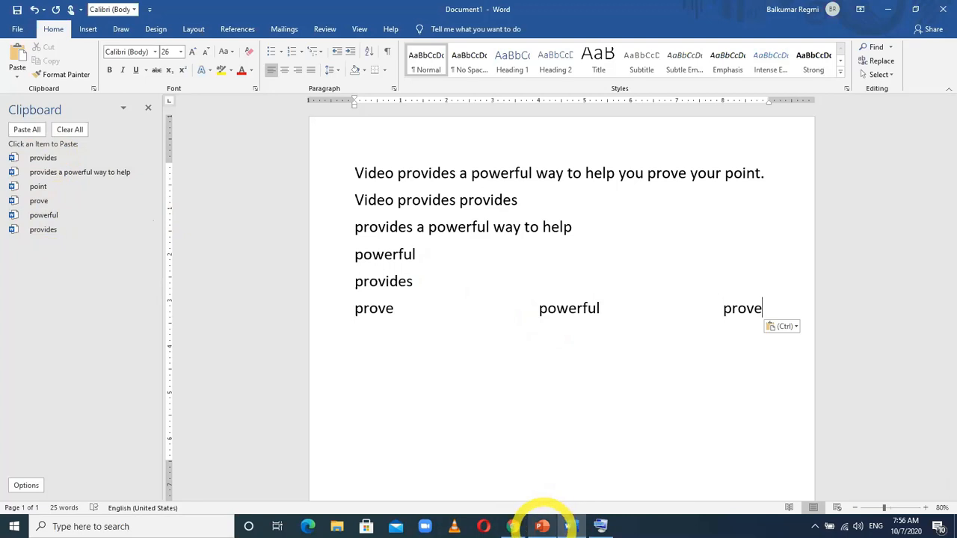
- Switch to the "Day - IV - Font" presentation in PowerPoint, view slides 10 to 12 and close the presentation
{"action": "mouse_move", "coordinate": [544, 526]}
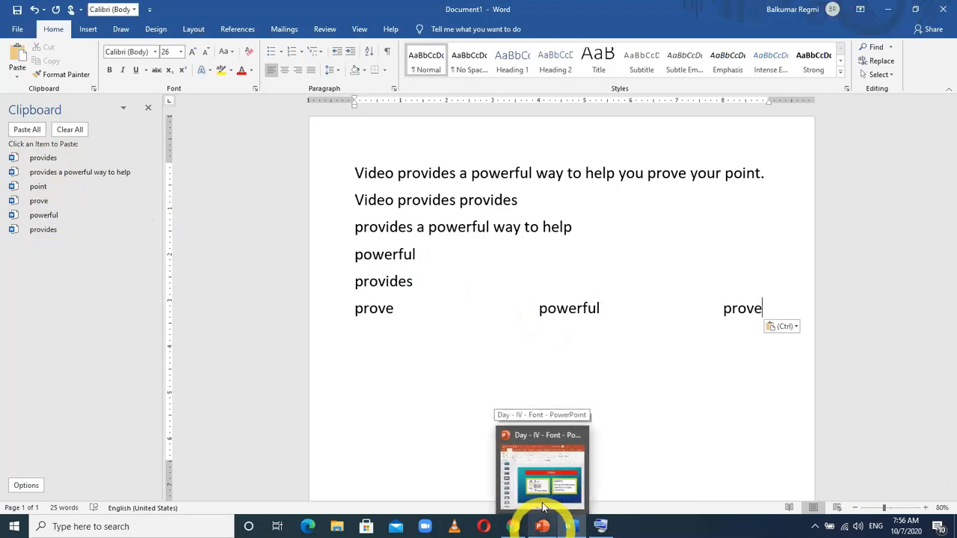
{"action": "left_click", "coordinate": [542, 527]}
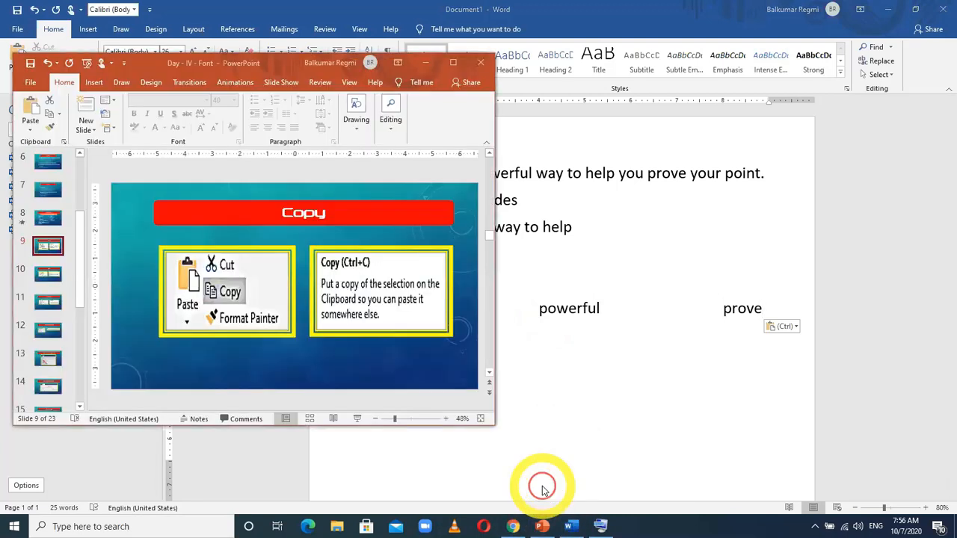
{"action": "left_click", "coordinate": [48, 275]}
{"action": "left_click", "coordinate": [49, 299]}
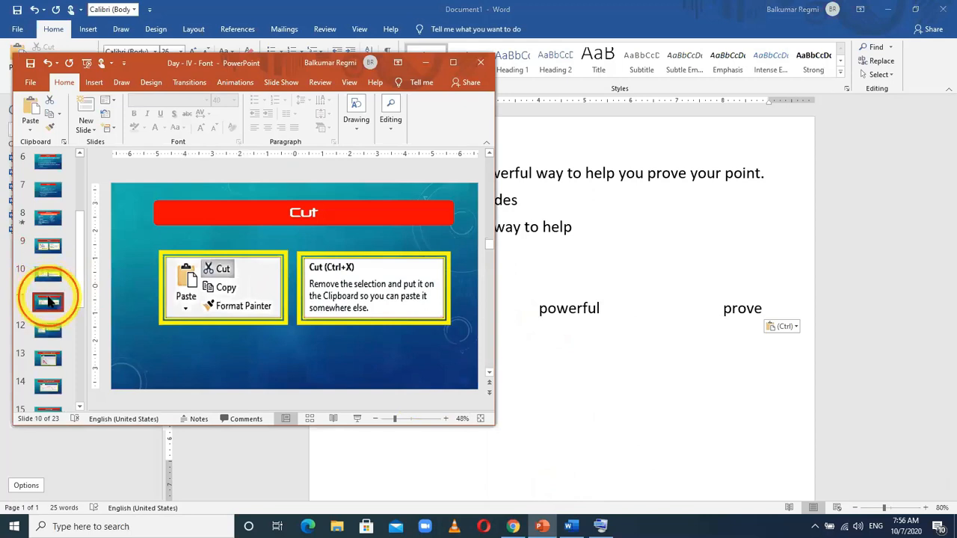
{"action": "left_click", "coordinate": [49, 331]}
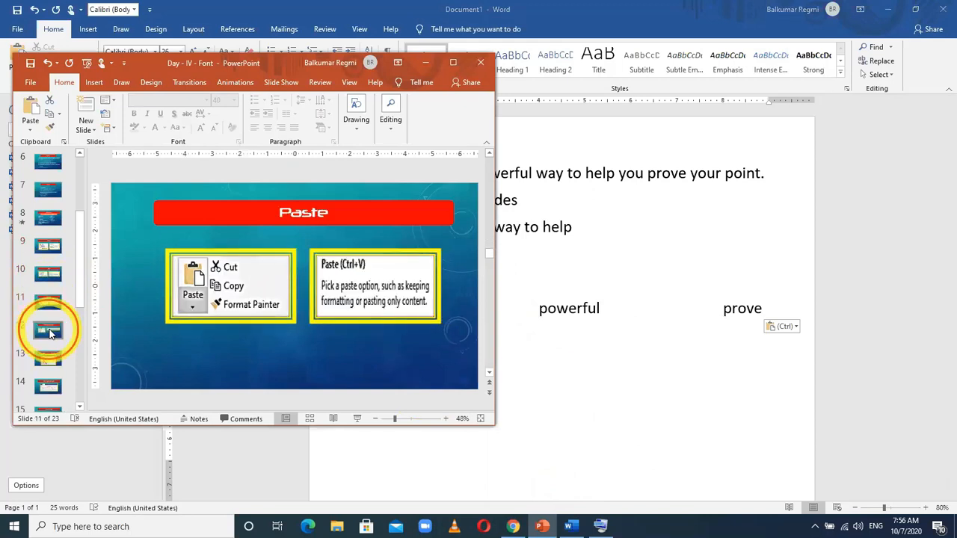
{"action": "left_click", "coordinate": [483, 62]}
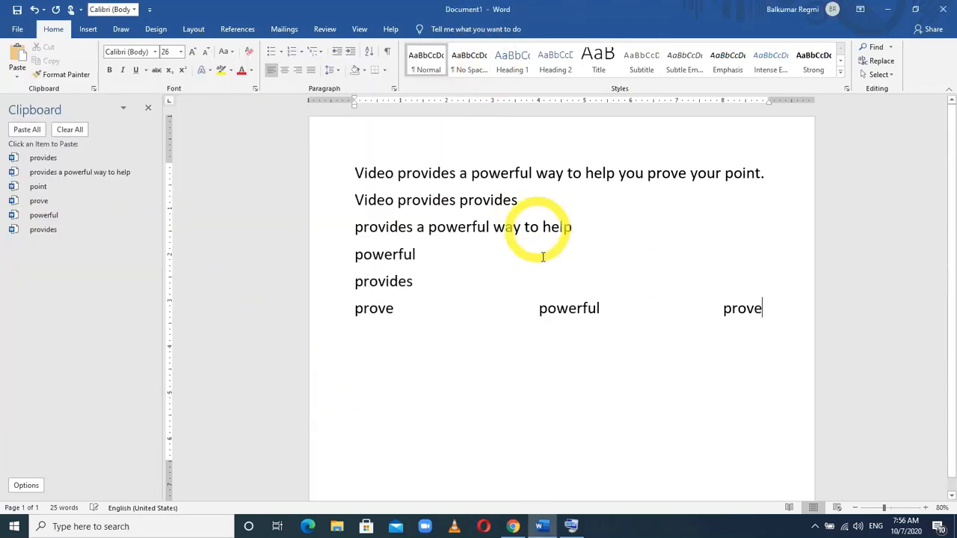
- Select the whole Word document and delete all its text
{"action": "key", "text": "Return"}
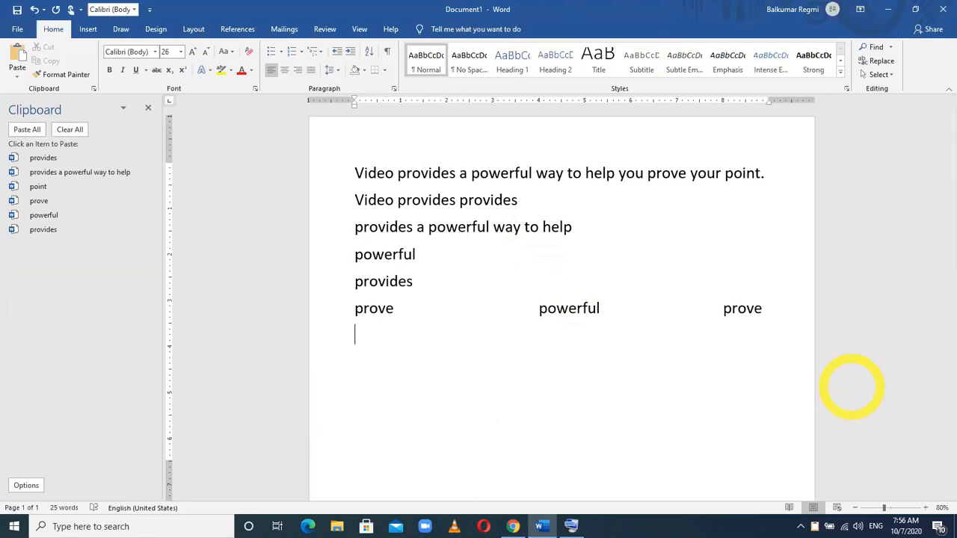
{"action": "key", "text": "ctrl+a"}
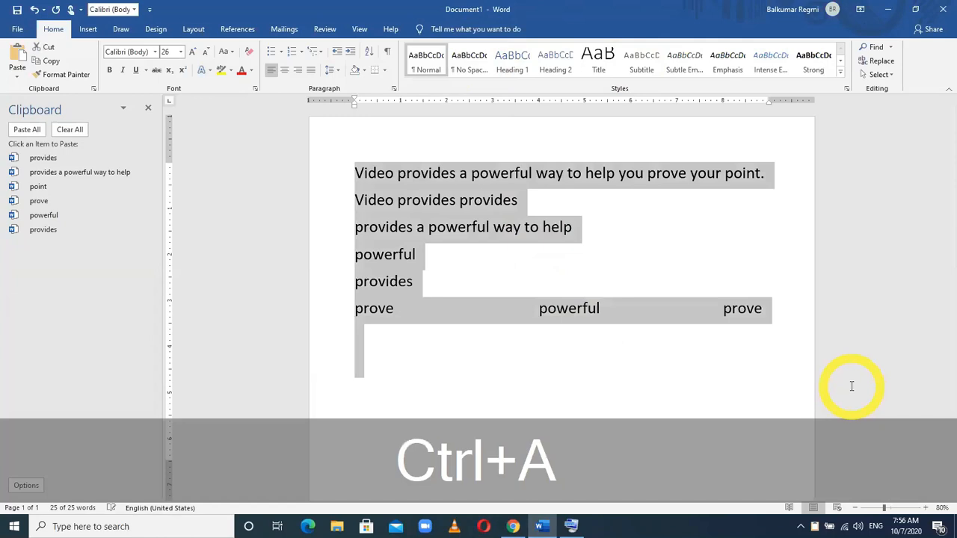
{"action": "key", "text": "Delete"}
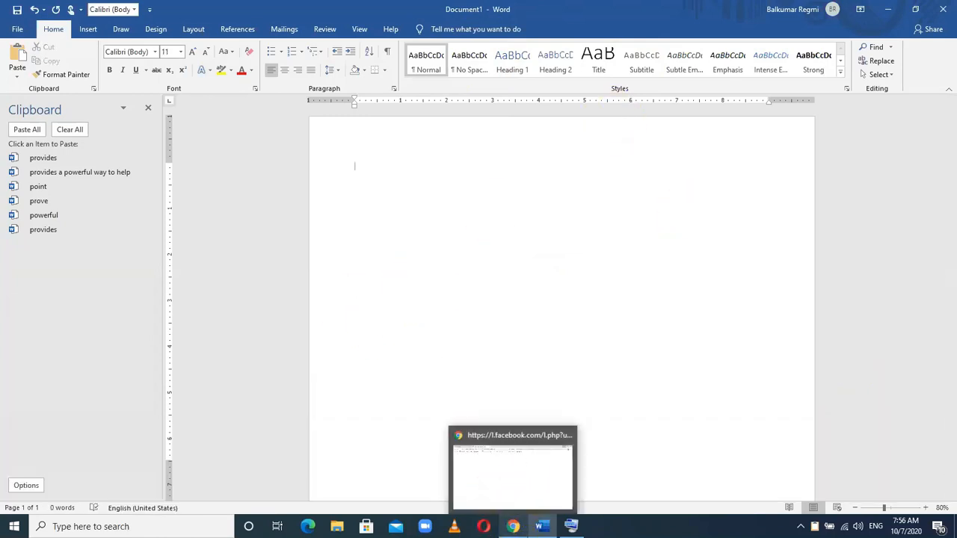
- Switch to Chrome and search for "what is technology?" in a new tab
{"action": "left_click", "coordinate": [513, 526]}
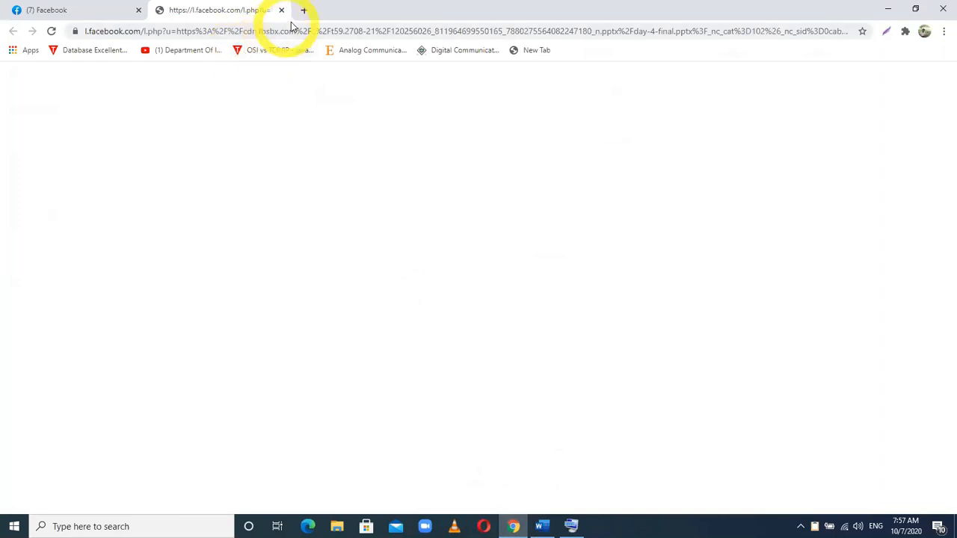
{"action": "left_click", "coordinate": [305, 14]}
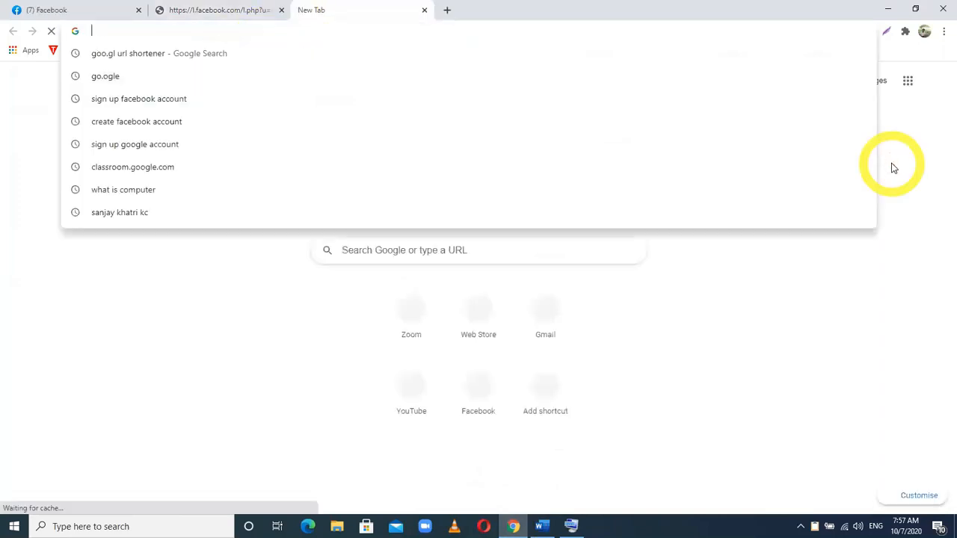
{"action": "type", "text": "what is teh"}
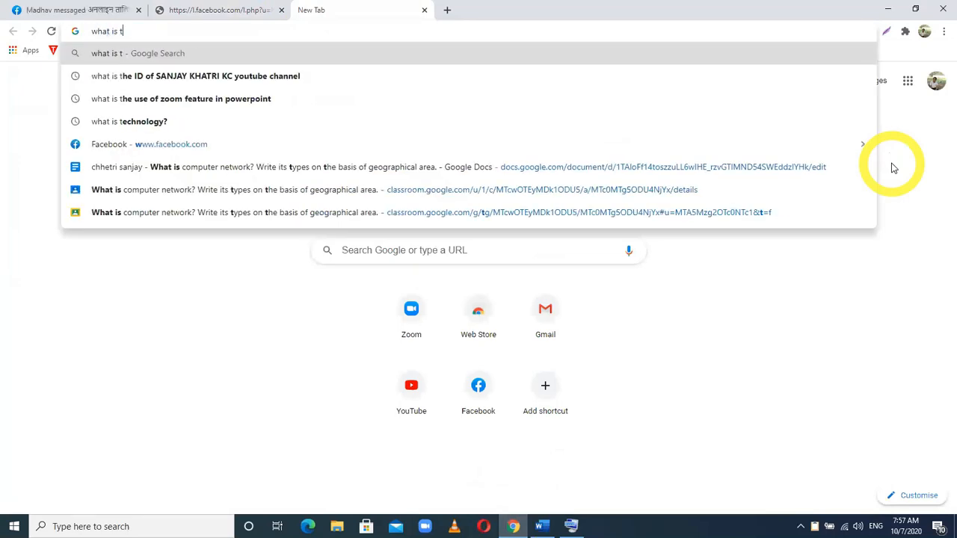
{"action": "key", "text": "BackSpace"}
{"action": "type", "text": "ch"}
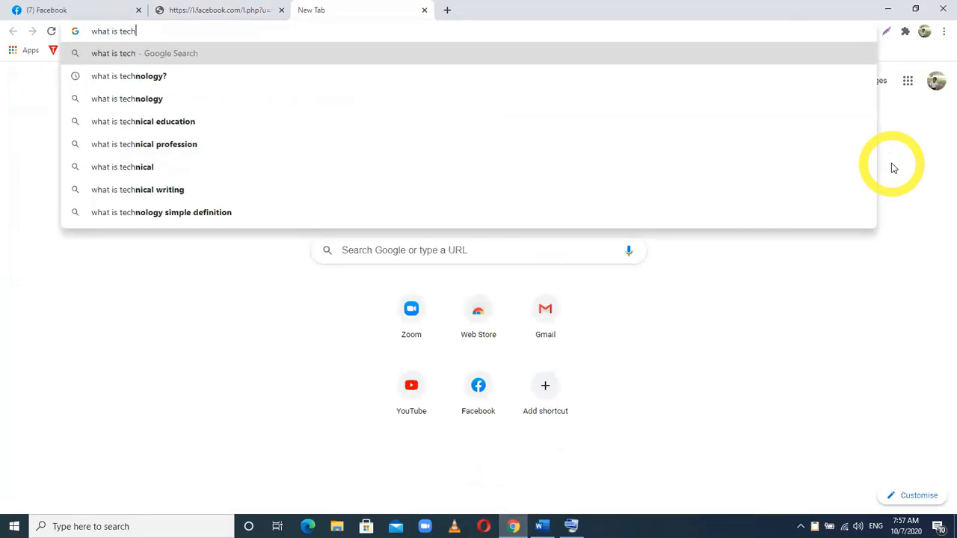
{"action": "type", "text": "nology?"}
{"action": "key", "text": "Return"}
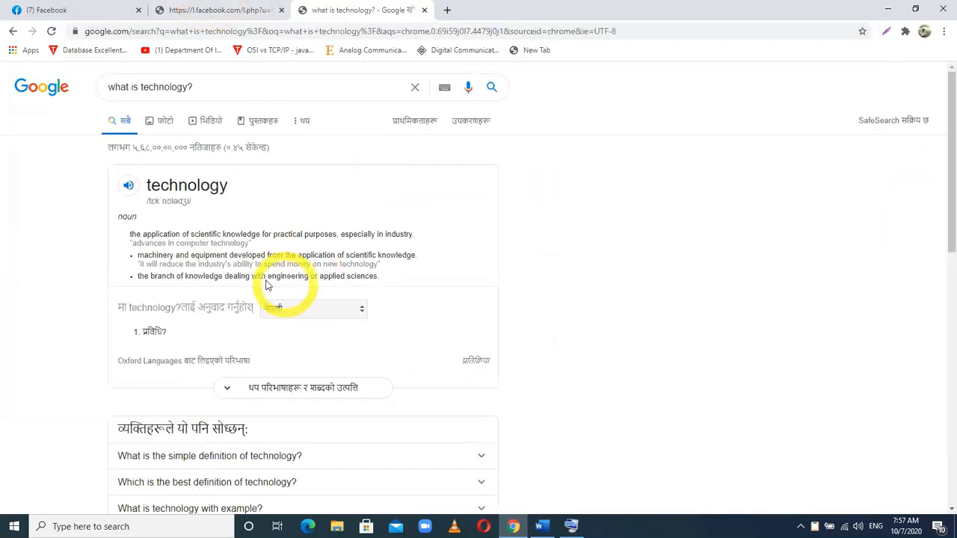
- Open the Dictionary.com result for technology and bring its numbered definitions into view
{"action": "scroll", "coordinate": [321, 374], "scroll_direction": "down", "scroll_amount": 5}
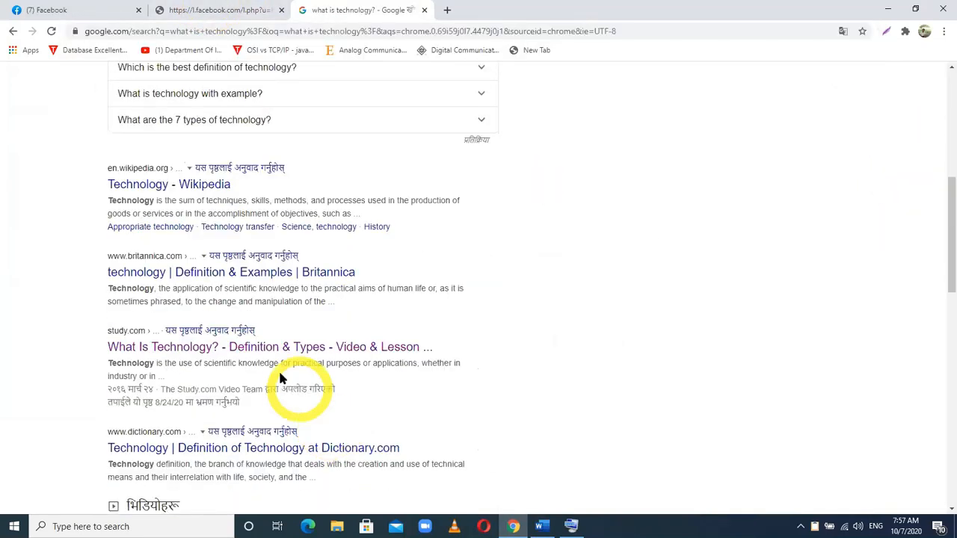
{"action": "scroll", "coordinate": [206, 362], "scroll_direction": "down", "scroll_amount": 2}
{"action": "left_click", "coordinate": [209, 270]}
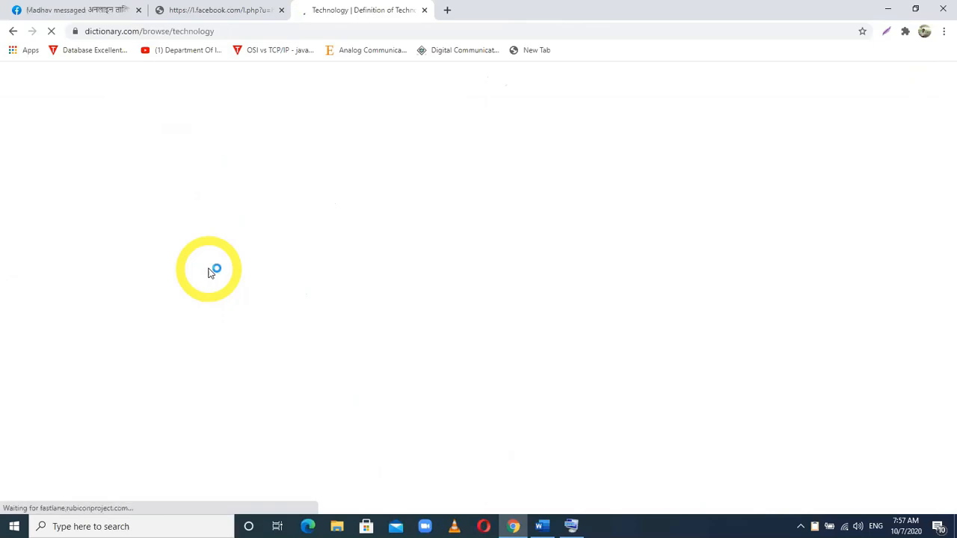
{"action": "scroll", "coordinate": [246, 331], "scroll_direction": "down", "scroll_amount": 3}
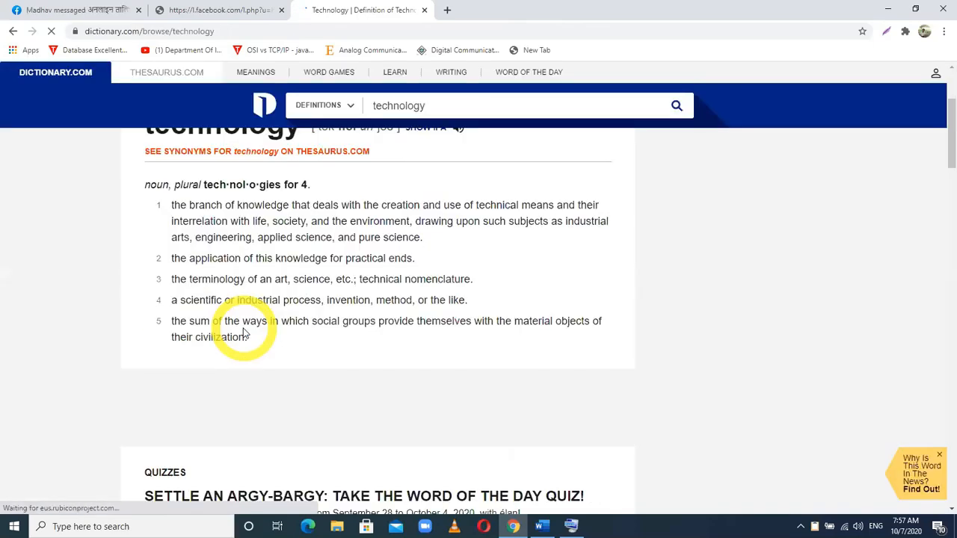
- Copy the "Settle an Argy-Bargy" quiz section, from its Quizzes heading through the third answer option, on the Dictionary.com page
{"action": "scroll", "coordinate": [233, 317], "scroll_direction": "down", "scroll_amount": 3}
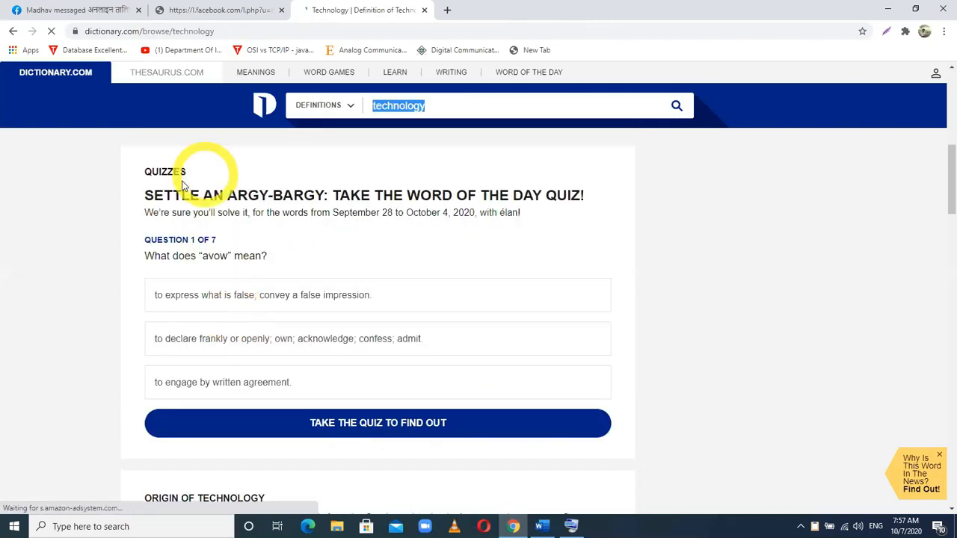
{"action": "left_click_drag", "start_coordinate": [143, 172], "coordinate": [321, 387]}
{"action": "left_click", "coordinate": [258, 296]}
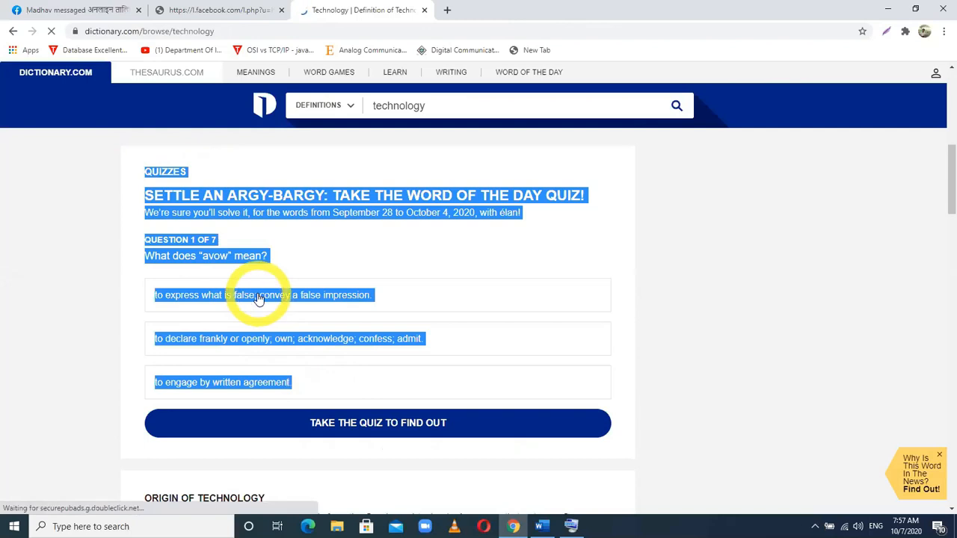
{"action": "right_click", "coordinate": [259, 257]}
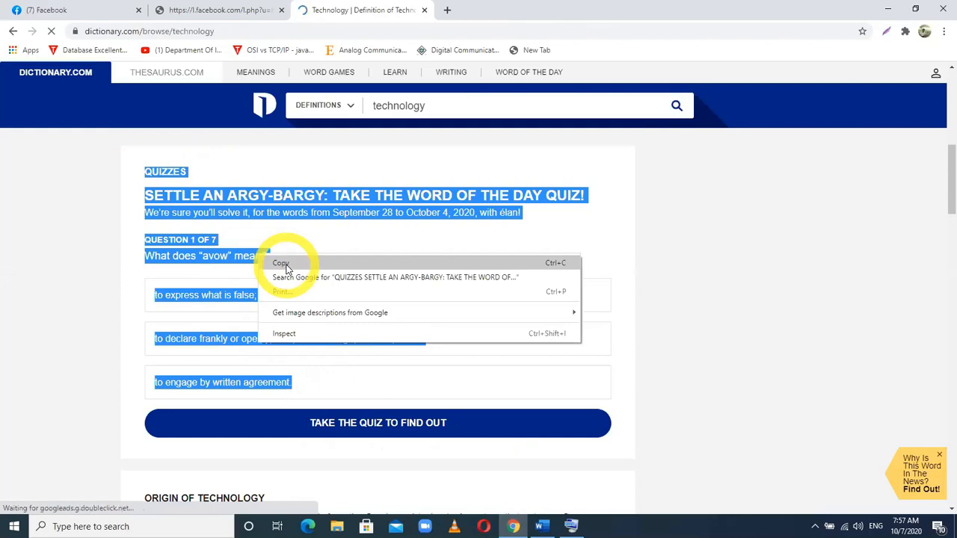
{"action": "left_click", "coordinate": [286, 265]}
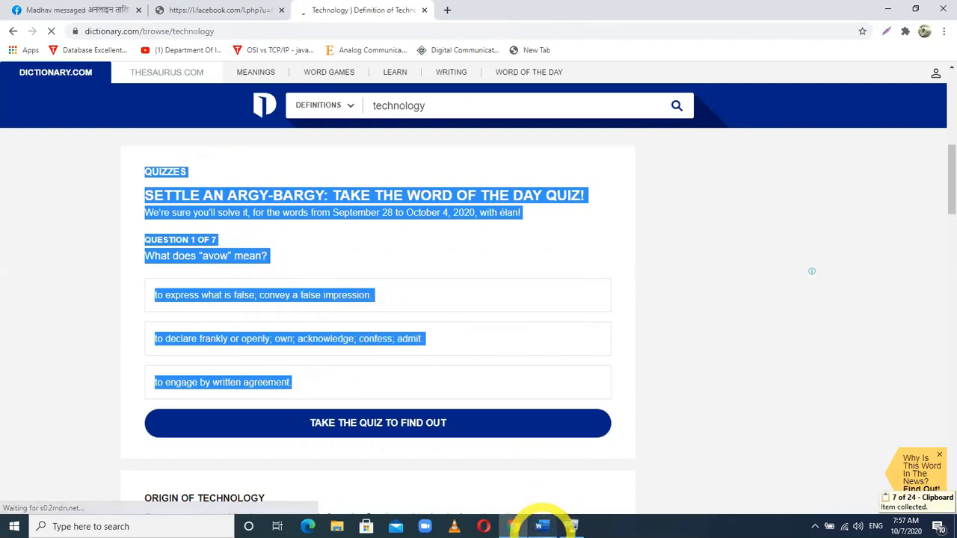
- Switch to Word and paste the copied quiz text with its web formatting into the empty document
{"action": "left_click", "coordinate": [540, 526]}
{"action": "left_click", "coordinate": [400, 174]}
{"action": "key", "text": "ctrl+shift+period"}
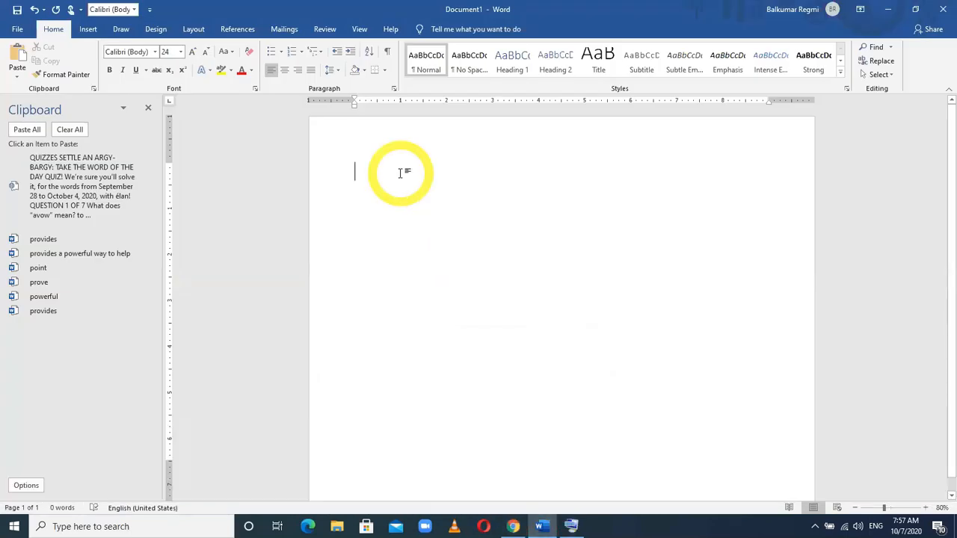
{"action": "key", "text": "ctrl+v"}
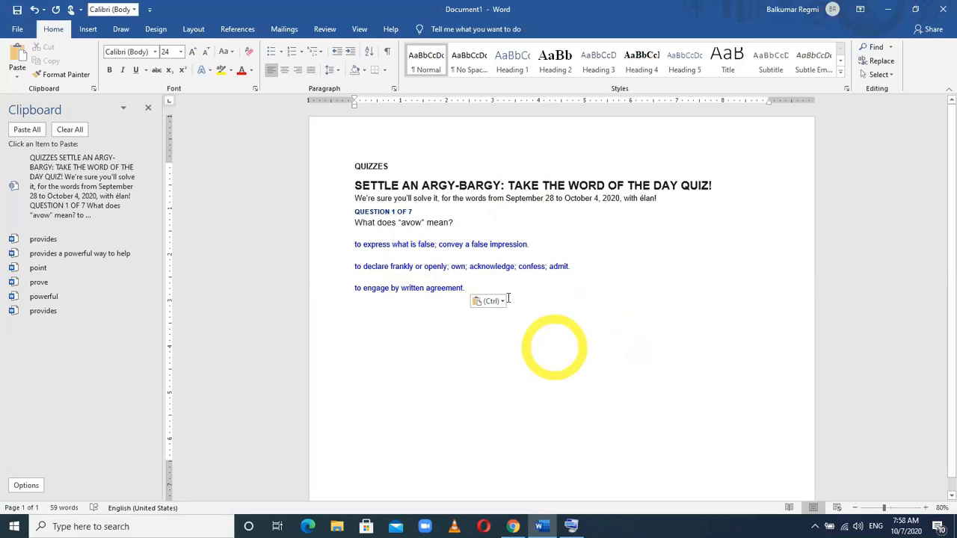
- Close the Clipboard pane and paste the quiz text again below the first copy with the Keep Text Only option
{"action": "left_click_drag", "start_coordinate": [476, 295], "coordinate": [374, 167]}
{"action": "key", "text": "super+c"}
{"action": "left_click", "coordinate": [540, 299]}
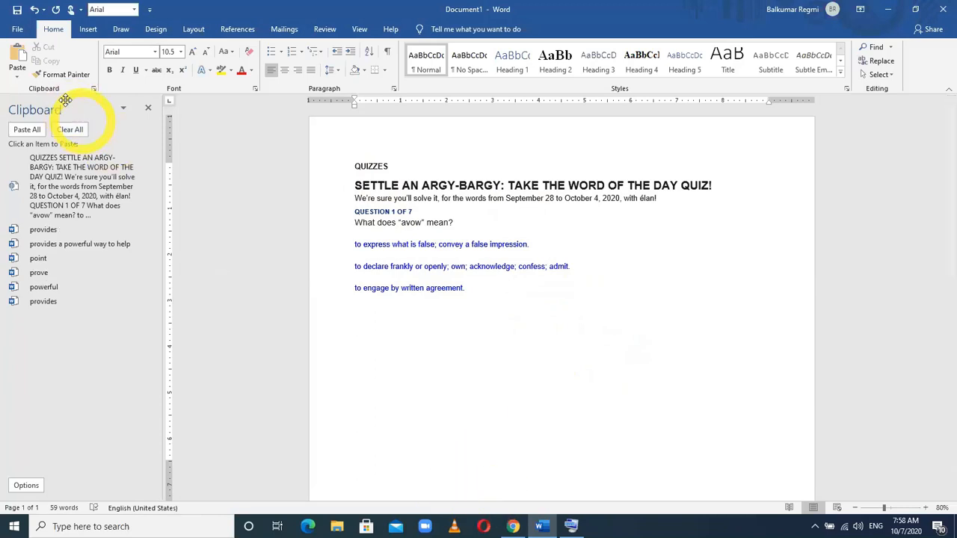
{"action": "left_click", "coordinate": [17, 77]}
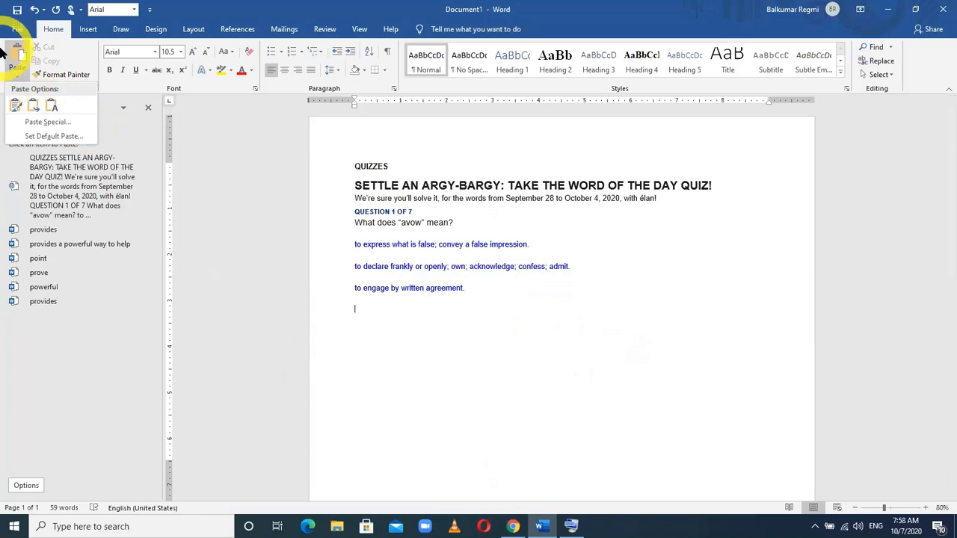
{"action": "left_click", "coordinate": [201, 253]}
{"action": "left_click", "coordinate": [147, 108]}
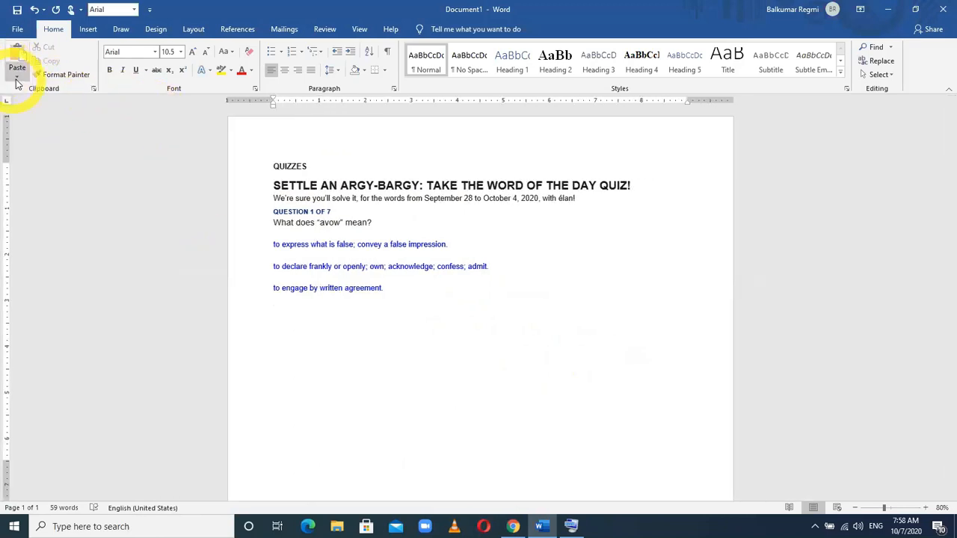
{"action": "left_click", "coordinate": [18, 77]}
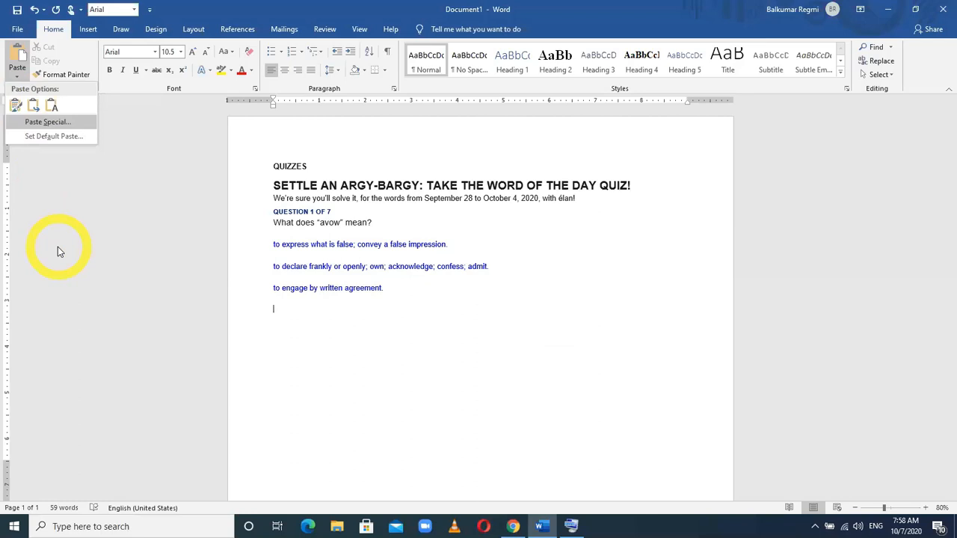
{"action": "left_click", "coordinate": [53, 111]}
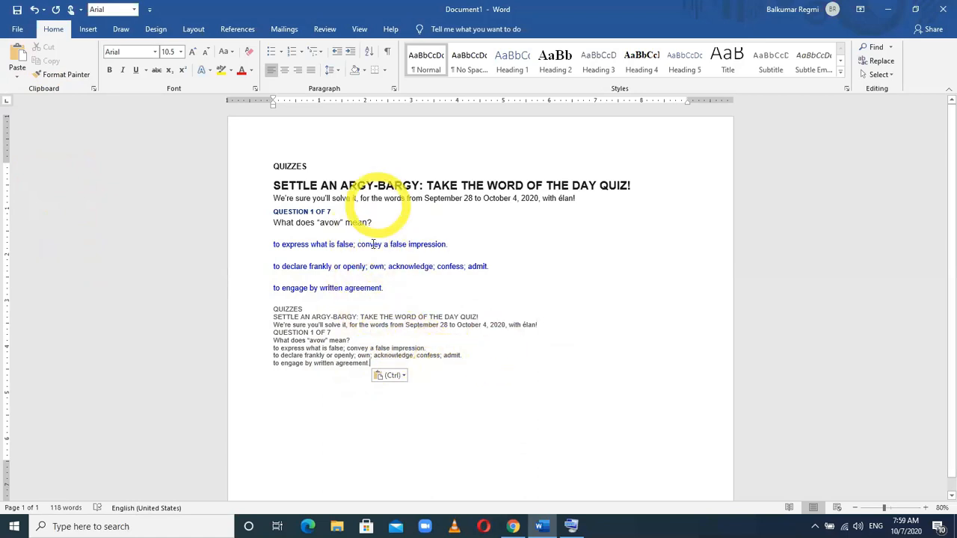
- Use Paste Special to insert the quiz text as Unformatted Text in a new paragraph, and compare it with the formatted copy
{"action": "left_click", "coordinate": [431, 372]}
{"action": "key", "text": "Return"}
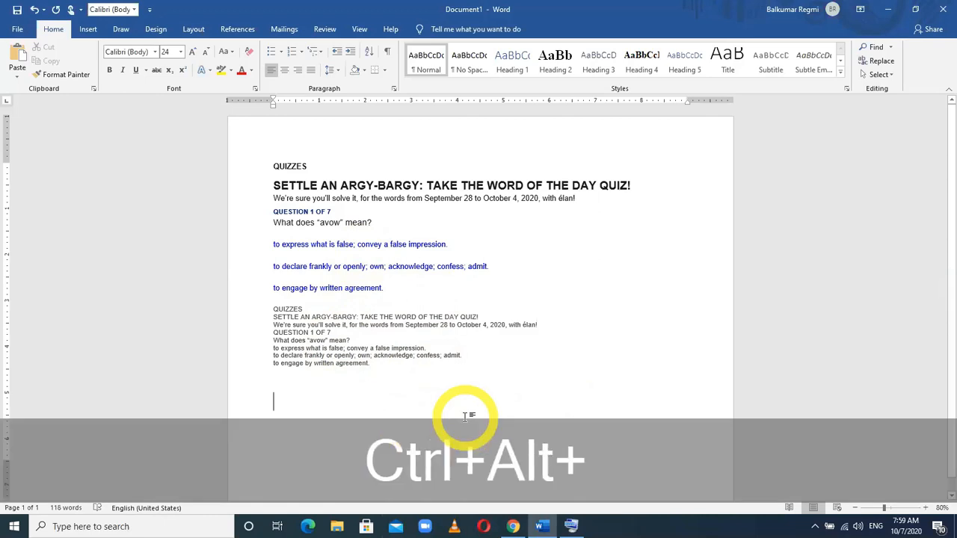
{"action": "key", "text": "ctrl+alt+v"}
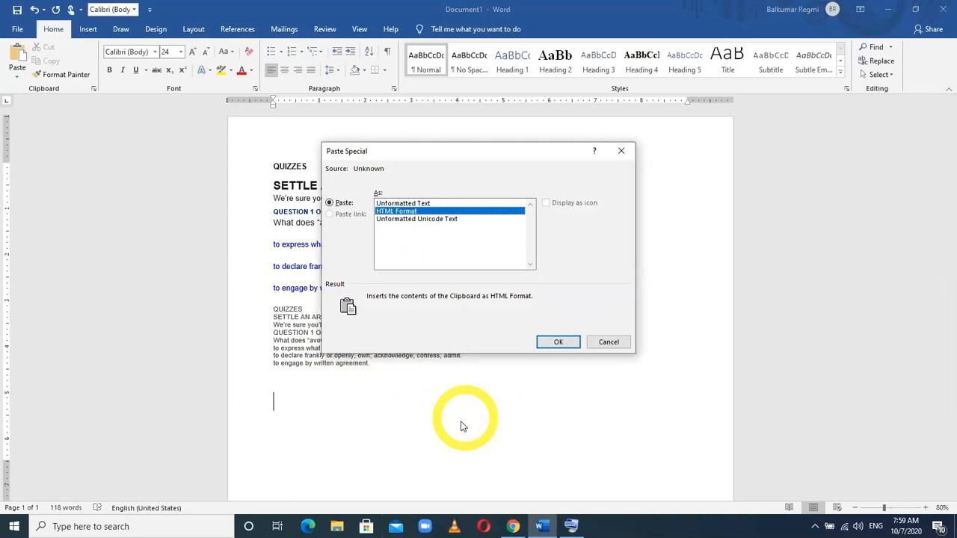
{"action": "left_click", "coordinate": [404, 203]}
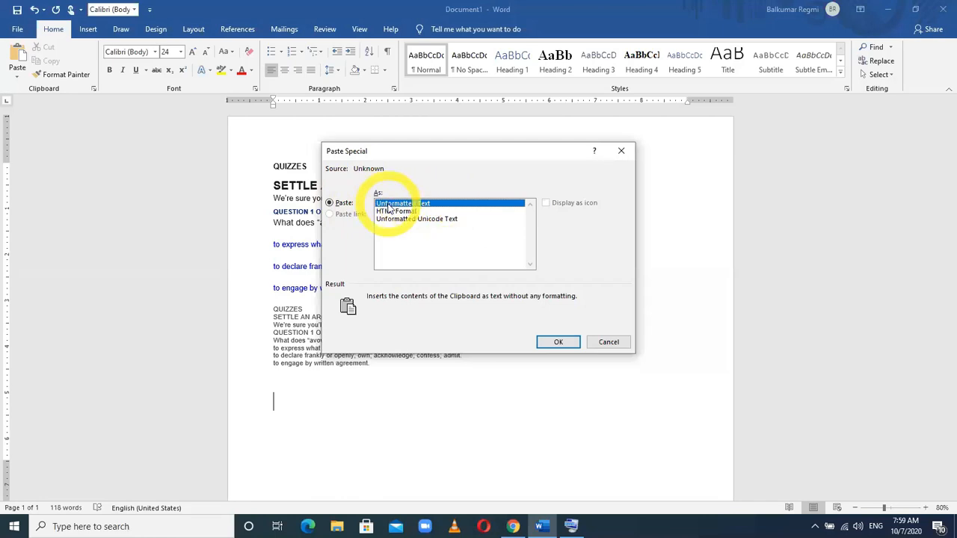
{"action": "left_click", "coordinate": [558, 342]}
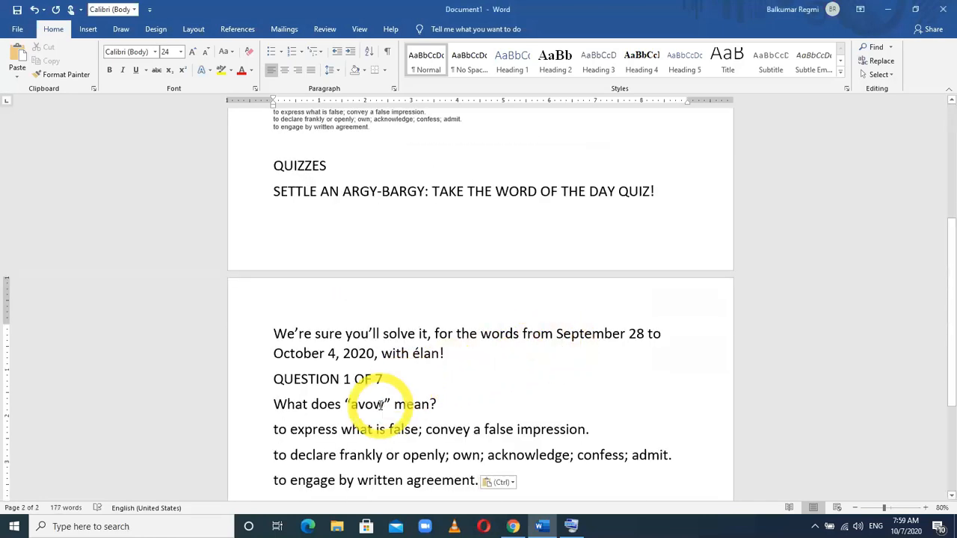
{"action": "scroll", "coordinate": [374, 282], "scroll_direction": "up", "scroll_amount": 6}
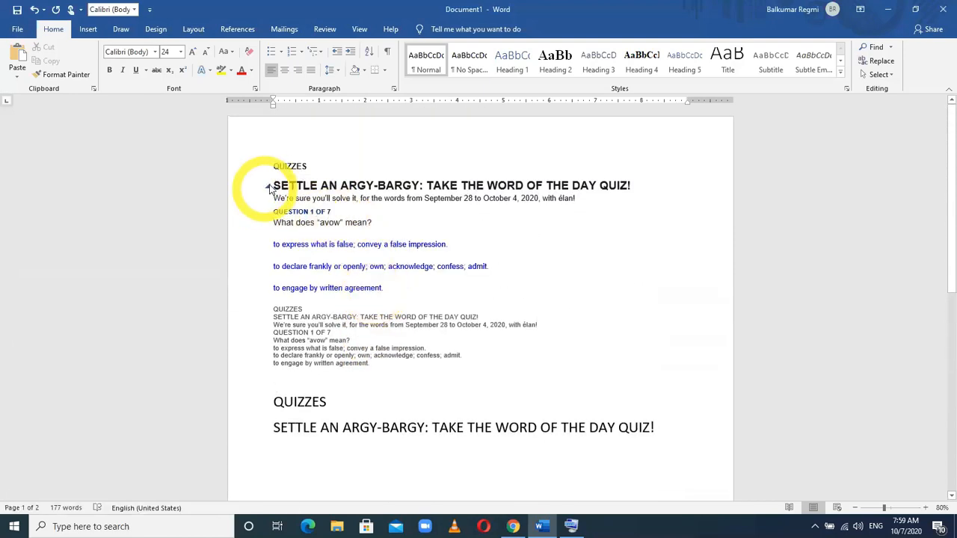
{"action": "left_click_drag", "start_coordinate": [273, 166], "coordinate": [385, 290]}
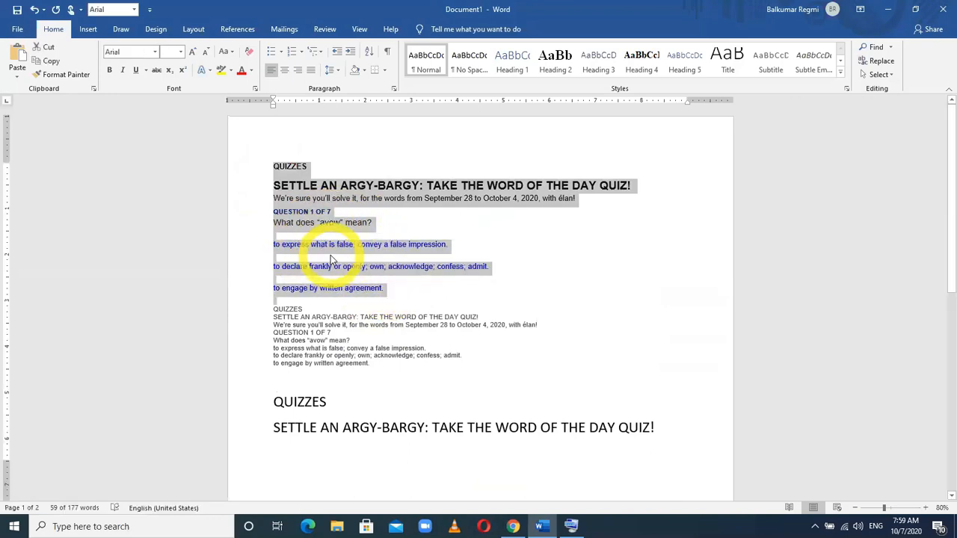
{"action": "scroll", "coordinate": [358, 389], "scroll_direction": "down", "scroll_amount": 5}
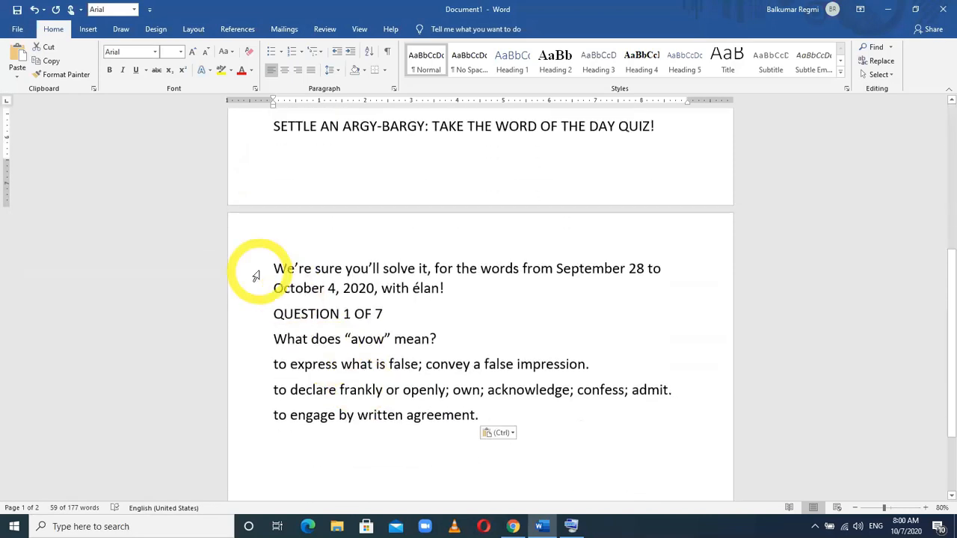
{"action": "left_click_drag", "start_coordinate": [274, 269], "coordinate": [477, 411]}
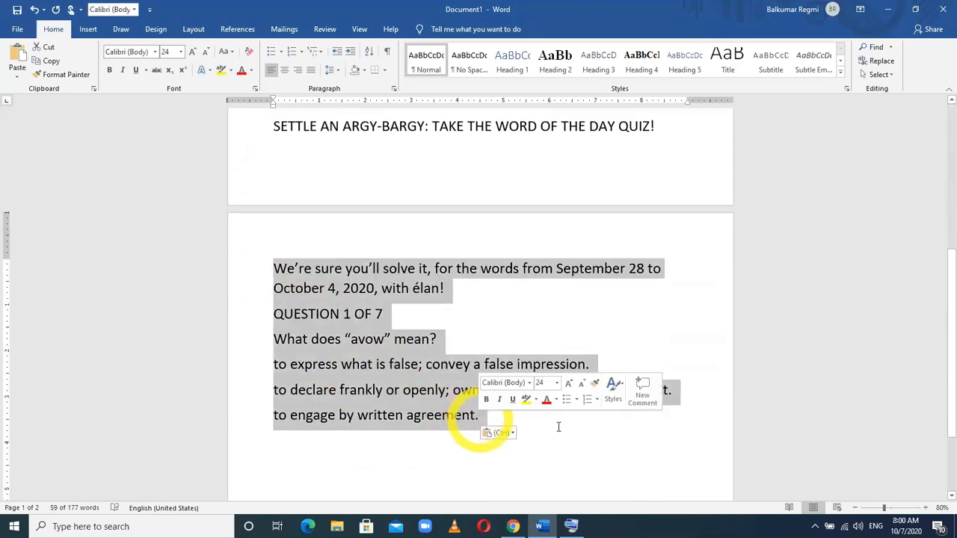
{"action": "left_click", "coordinate": [493, 312]}
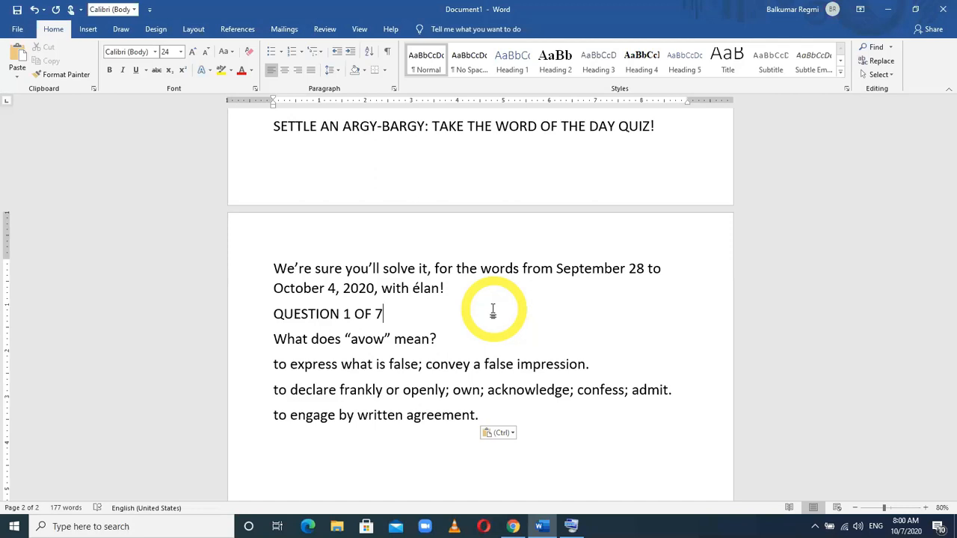
- Select the whole document and delete all the pasted quiz text
{"action": "left_click", "coordinate": [497, 419]}
{"action": "key", "text": "ctrl+a"}
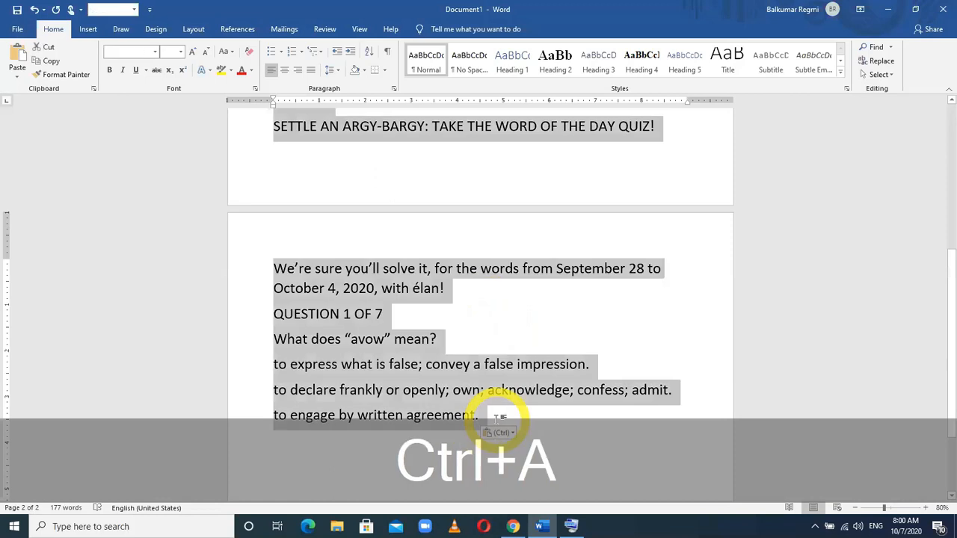
{"action": "key", "text": "Delete"}
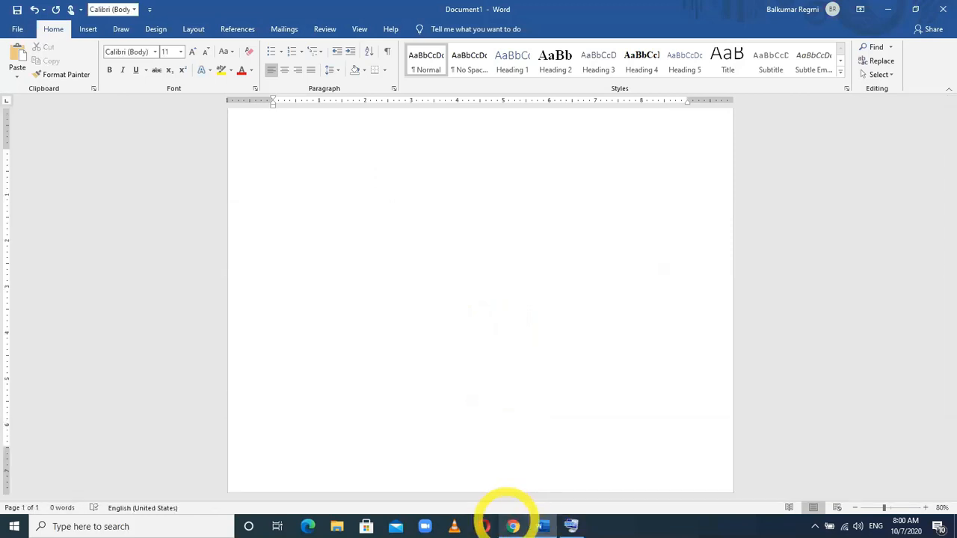
- Switch to Chrome and copy the "Example Sentences from the Web for Technology" heading with its four example sentences
{"action": "left_click", "coordinate": [513, 526]}
{"action": "scroll", "coordinate": [352, 314], "scroll_direction": "down", "scroll_amount": 4}
{"action": "scroll", "coordinate": [352, 314], "scroll_direction": "down", "scroll_amount": 7}
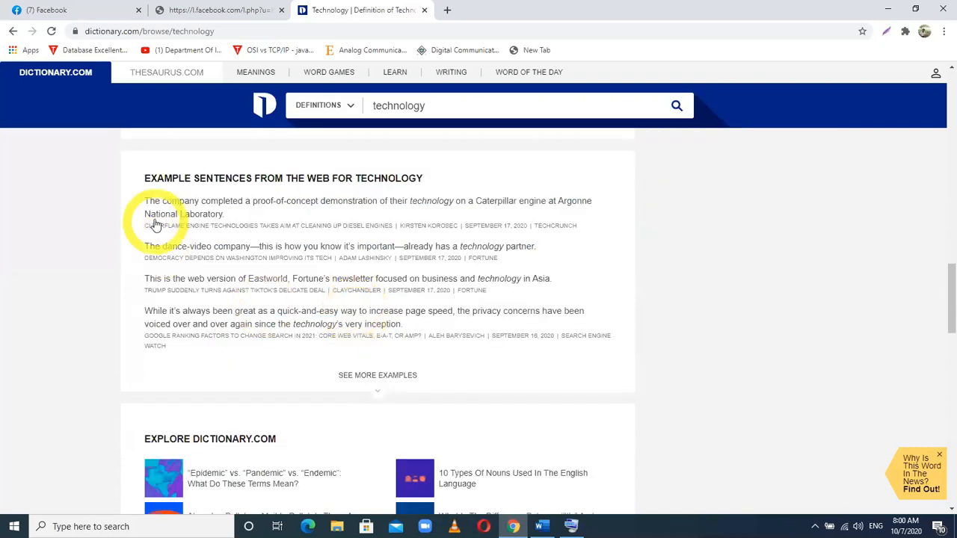
{"action": "left_click_drag", "start_coordinate": [143, 178], "coordinate": [384, 320]}
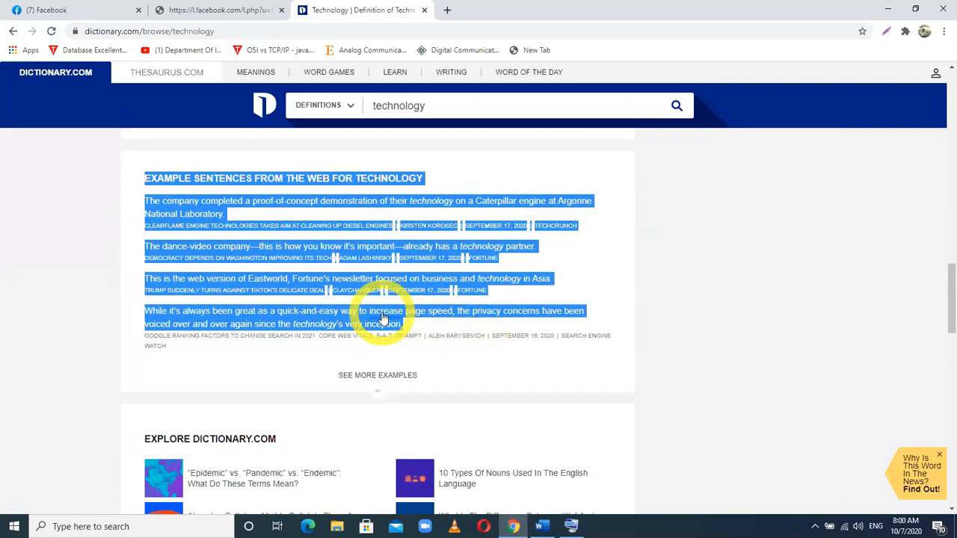
{"action": "key", "text": "ctrl+c"}
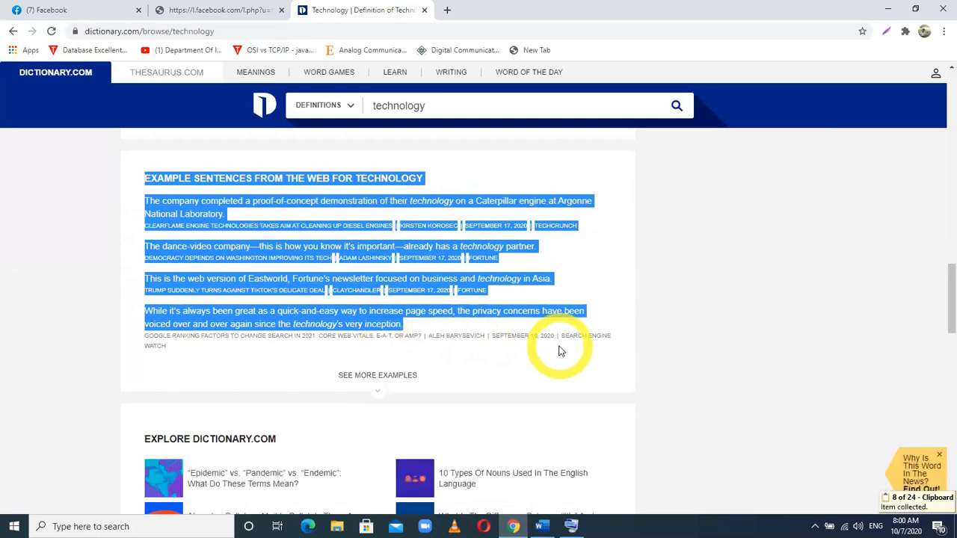
- Switch back to Word and paste the example sentences with their web formatting into the blank page
{"action": "left_click", "coordinate": [541, 527]}
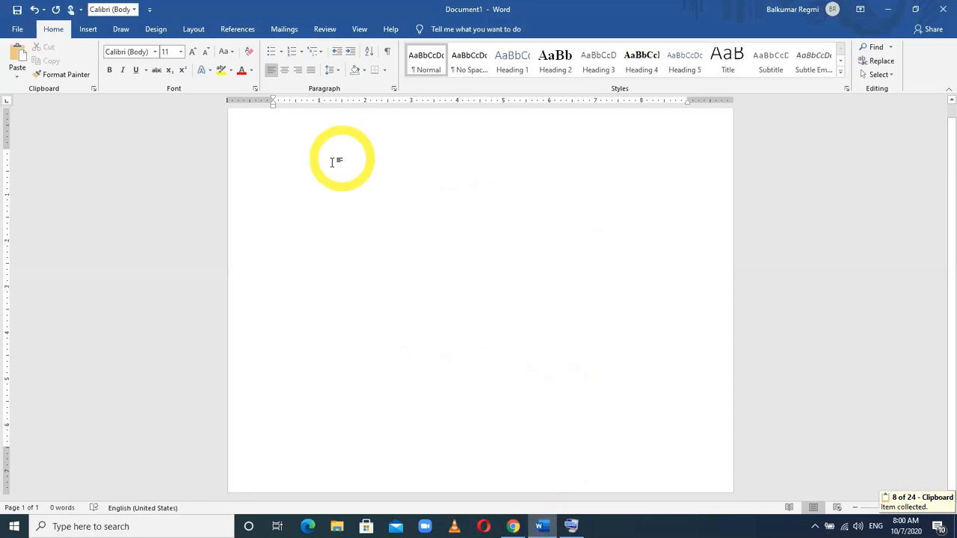
{"action": "left_click", "coordinate": [349, 150]}
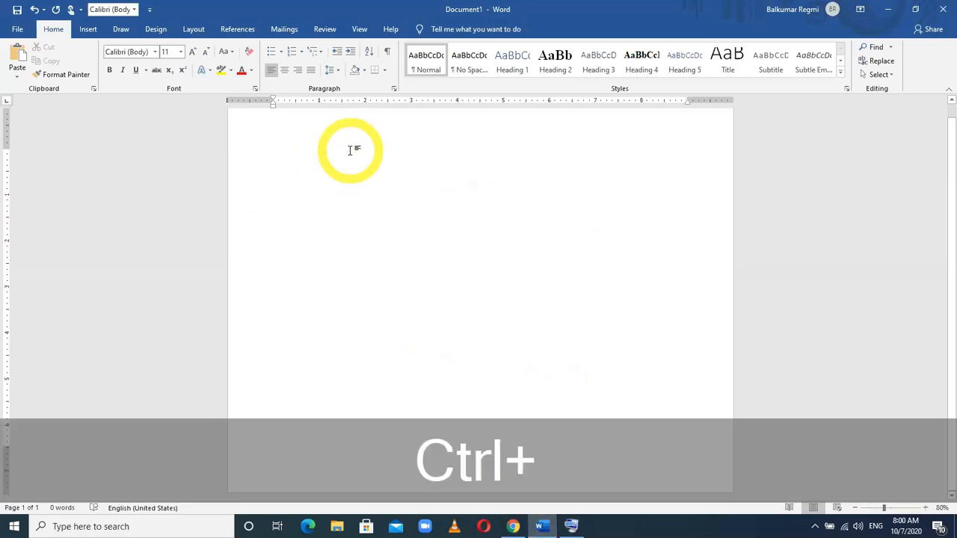
{"action": "key", "text": "ctrl+v"}
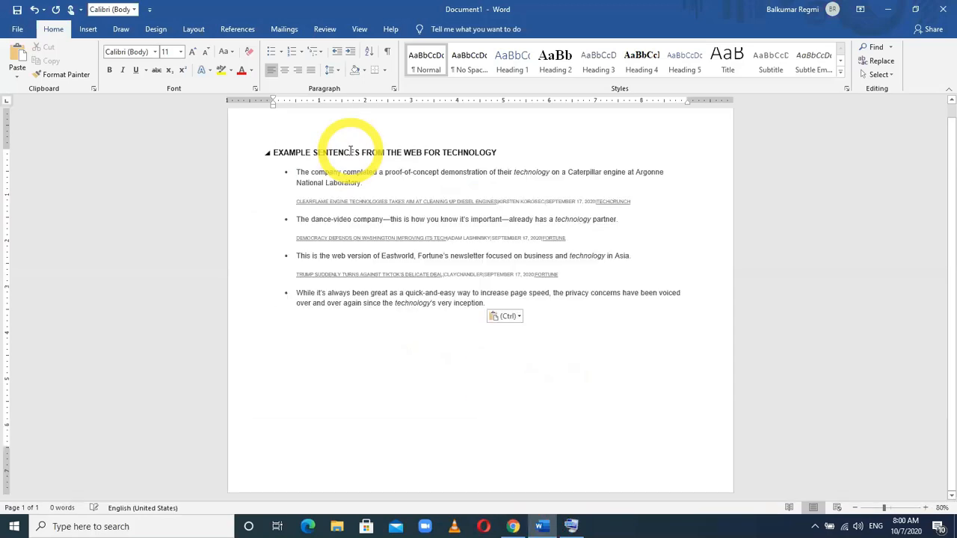
- Use Paste Special to insert the example sentences as Unformatted Text below the bulleted copy, and compare the two versions
{"action": "key", "text": "Return"}
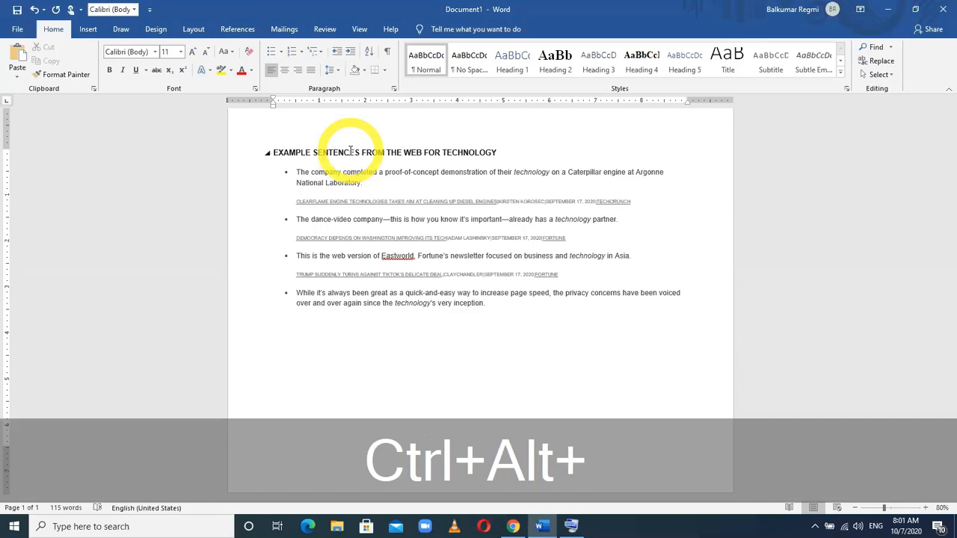
{"action": "key", "text": "ctrl+alt+v"}
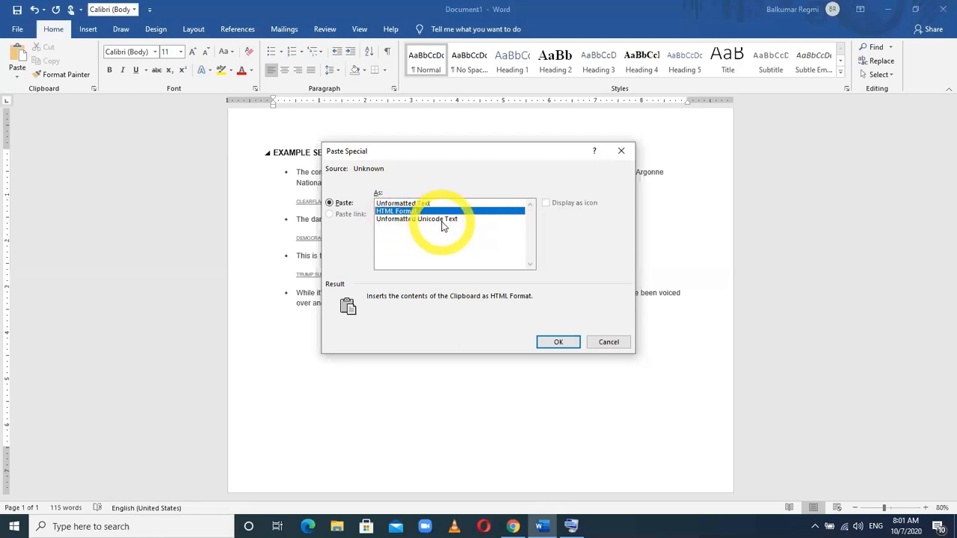
{"action": "left_click", "coordinate": [404, 204]}
{"action": "left_click", "coordinate": [557, 342]}
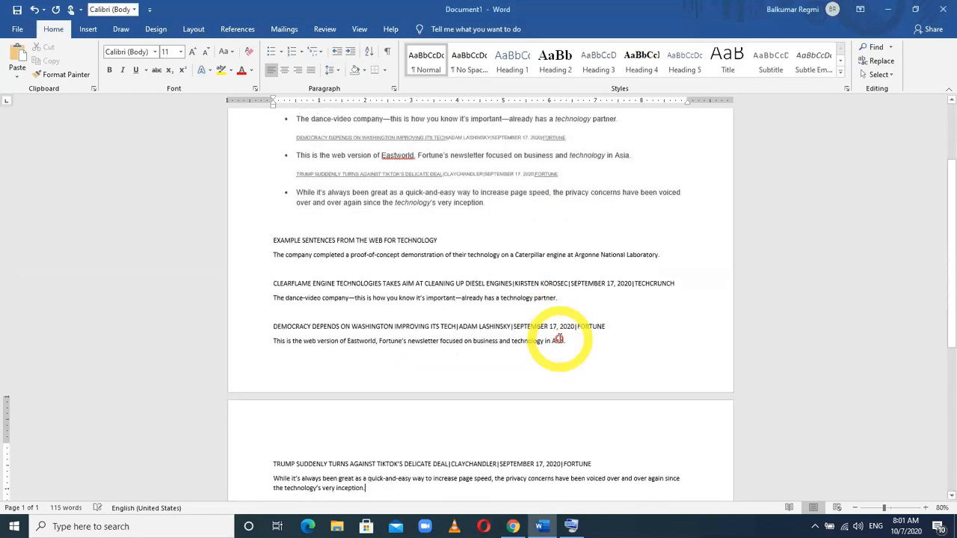
{"action": "scroll", "coordinate": [383, 200], "scroll_direction": "up", "scroll_amount": 1}
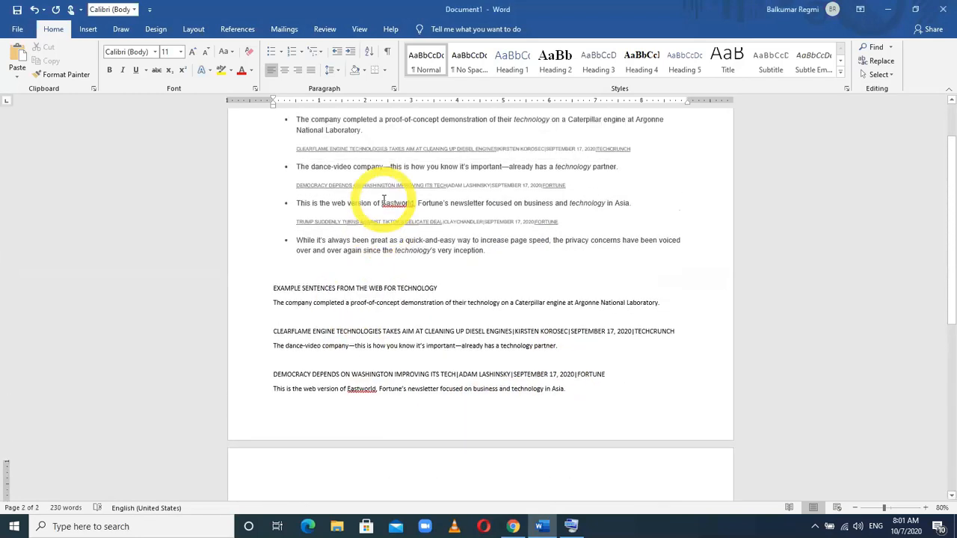
{"action": "scroll", "coordinate": [337, 176], "scroll_direction": "up", "scroll_amount": 1}
{"action": "scroll", "coordinate": [299, 158], "scroll_direction": "up", "scroll_amount": 1}
{"action": "left_click_drag", "start_coordinate": [273, 135], "coordinate": [486, 287]}
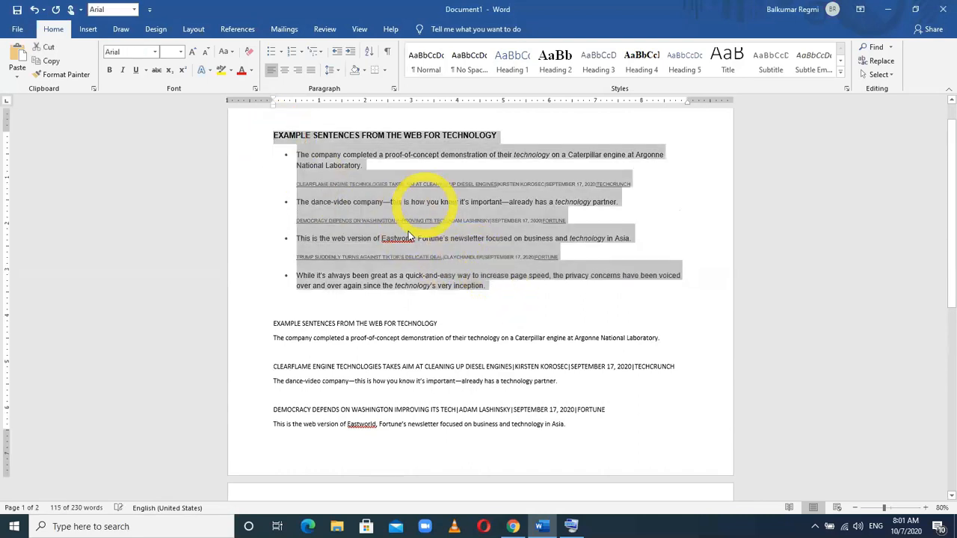
{"action": "scroll", "coordinate": [378, 366], "scroll_direction": "down", "scroll_amount": 1}
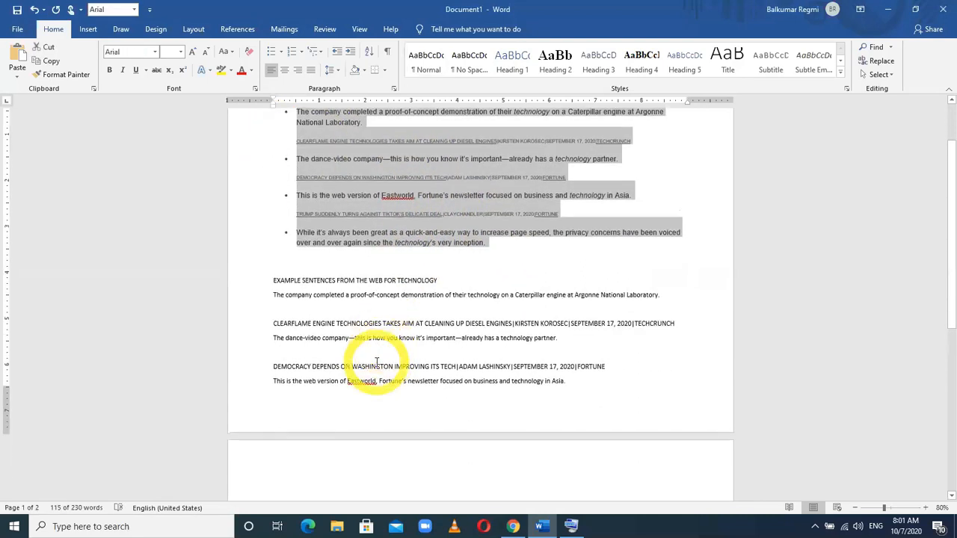
{"action": "scroll", "coordinate": [378, 363], "scroll_direction": "down", "scroll_amount": 4}
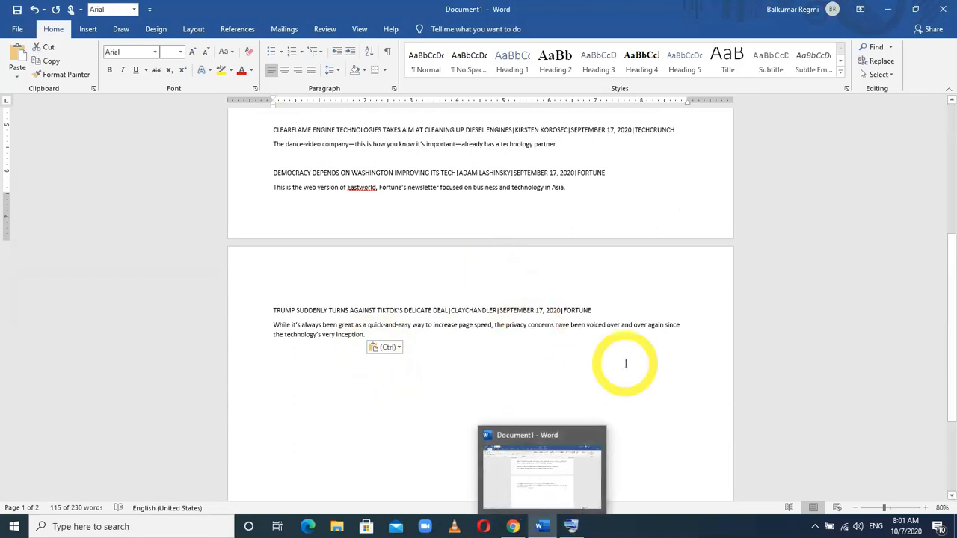
- Launch PowerPoint with the powerpnt command, open the recent presentation "Day - IV - Font" and maximize its window
{"action": "key", "text": "super+r"}
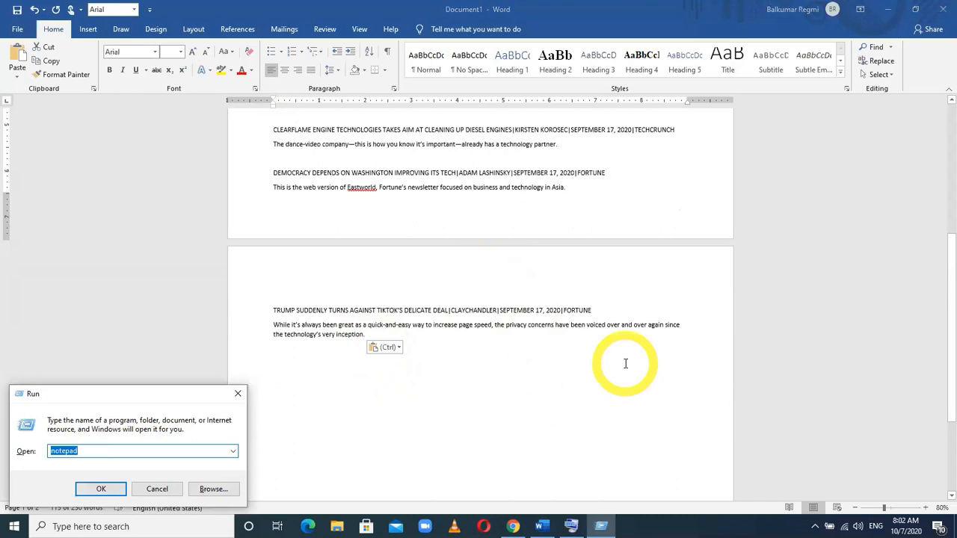
{"action": "type", "text": "powerpnt"}
{"action": "key", "text": "Return"}
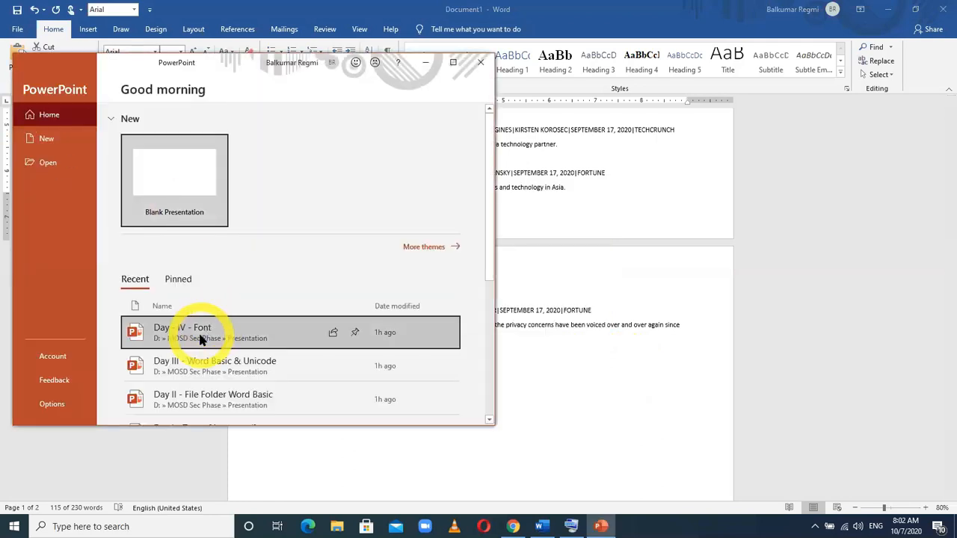
{"action": "left_click", "coordinate": [200, 340]}
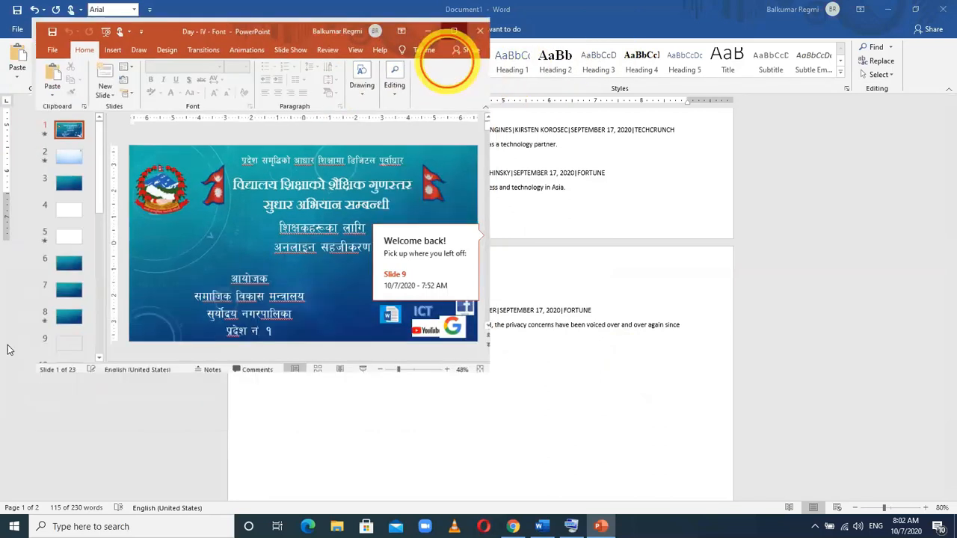
{"action": "left_click", "coordinate": [452, 62]}
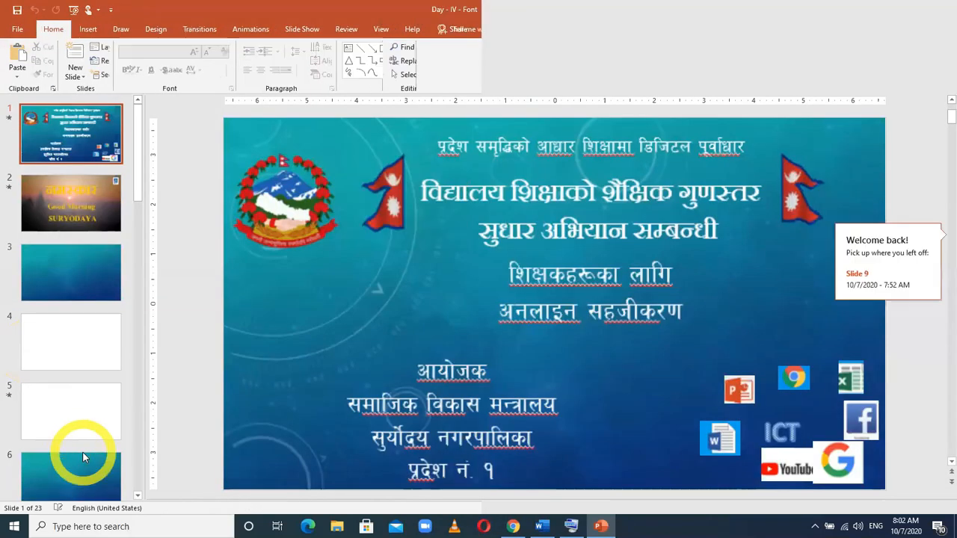
- Review the presentation's slides from the objectives and contents through Copy, Paste Special, Clipboard and Superscript, ending on "Change font style"
{"action": "left_click", "coordinate": [78, 426]}
{"action": "key", "text": "Down"}
{"action": "key", "text": "Down"}
{"action": "key", "text": "Down"}
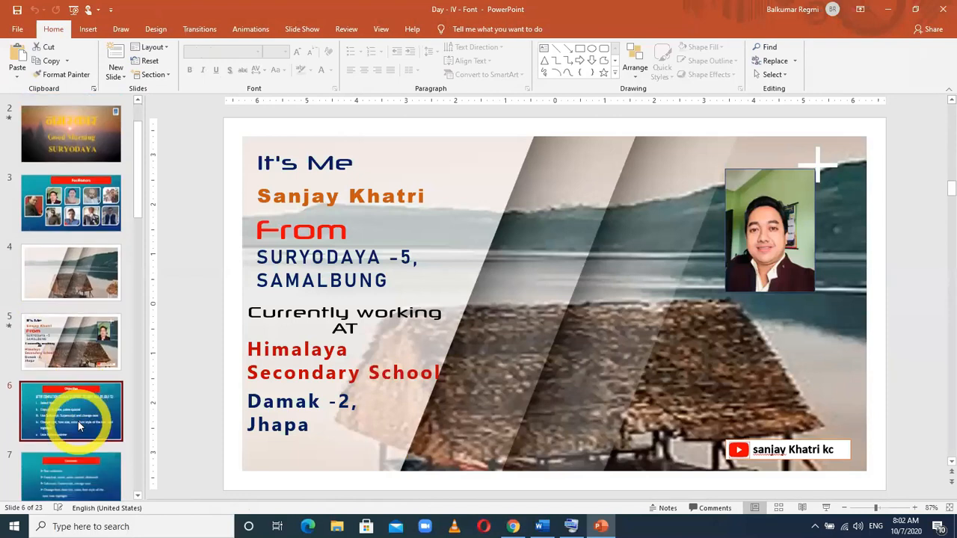
{"action": "key", "text": "Up"}
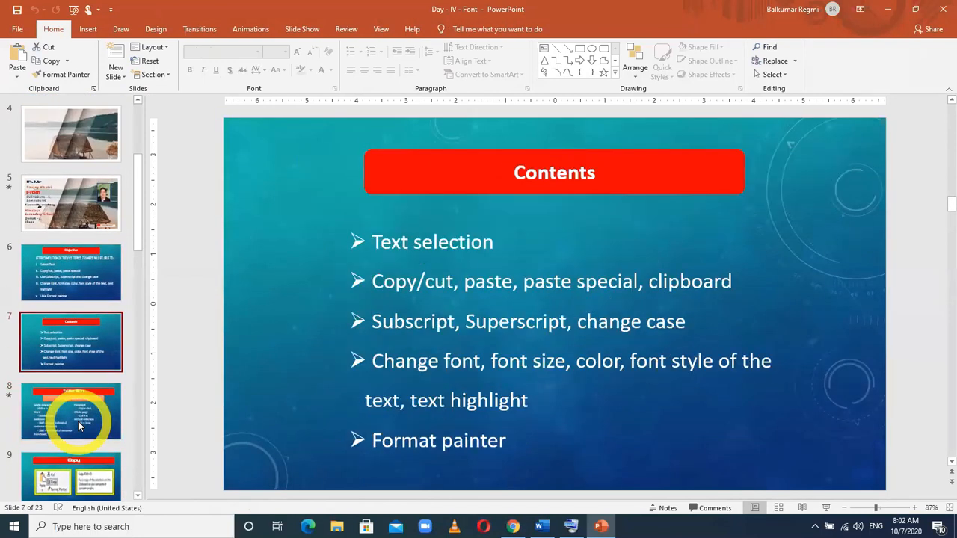
{"action": "key", "text": "Down"}
{"action": "key", "text": "Down"}
{"action": "key", "text": "Down"}
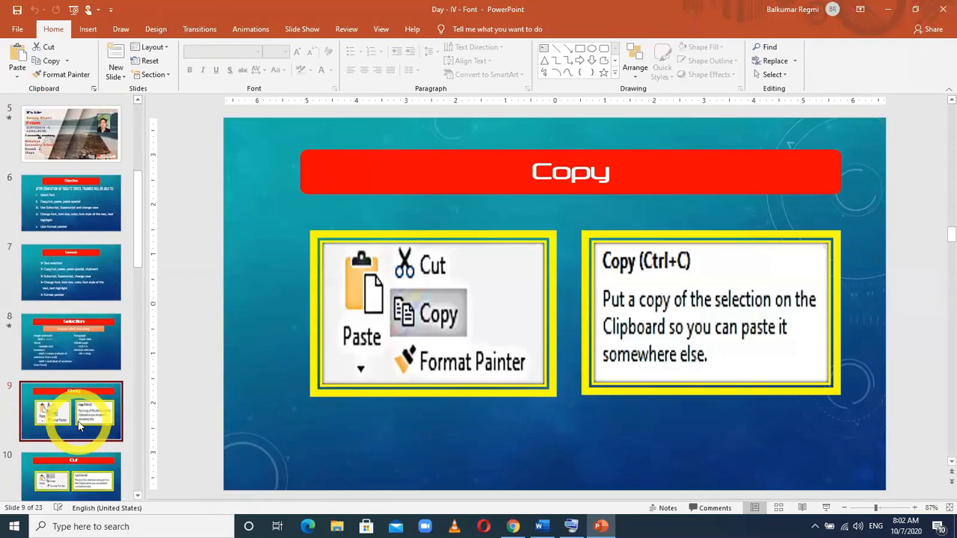
{"action": "key", "text": "Down"}
{"action": "key", "text": "Down"}
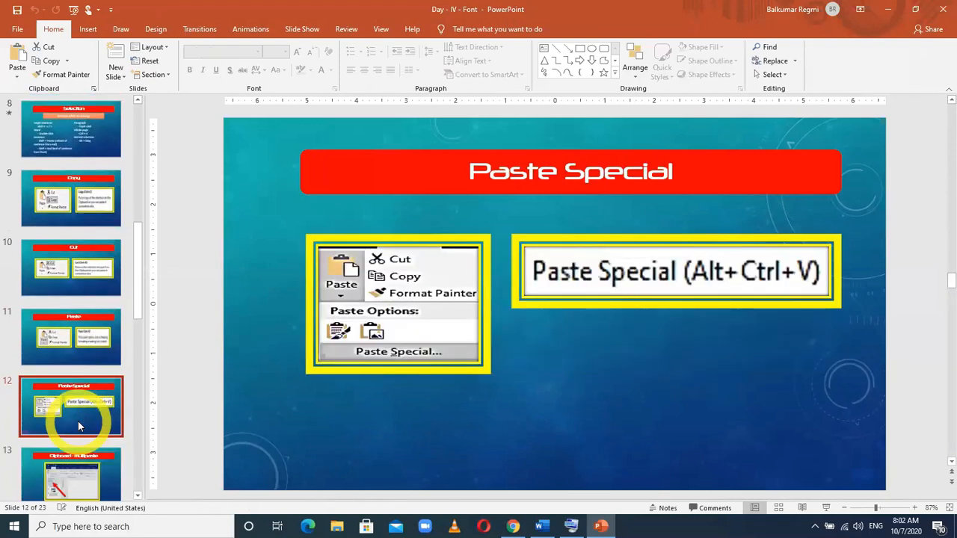
{"action": "key", "text": "Down"}
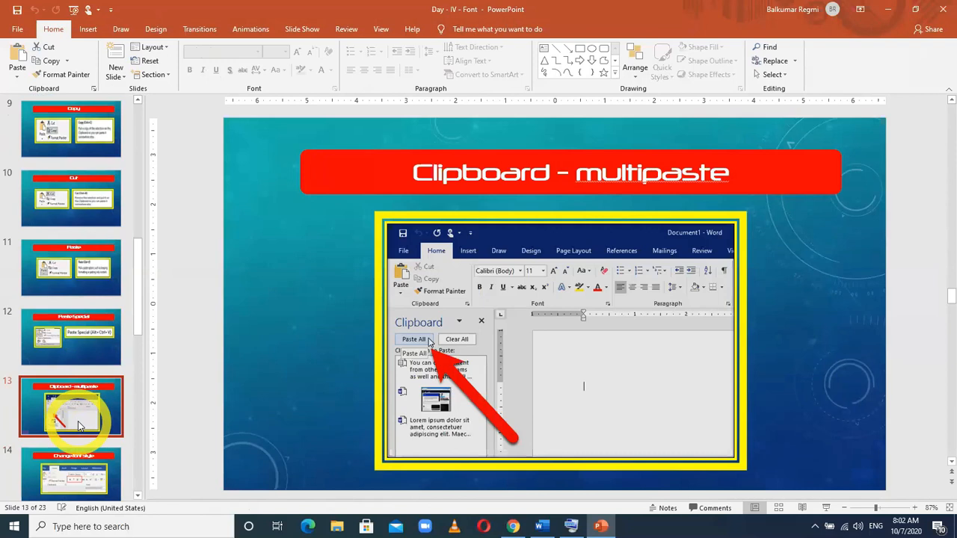
{"action": "key", "text": "Down"}
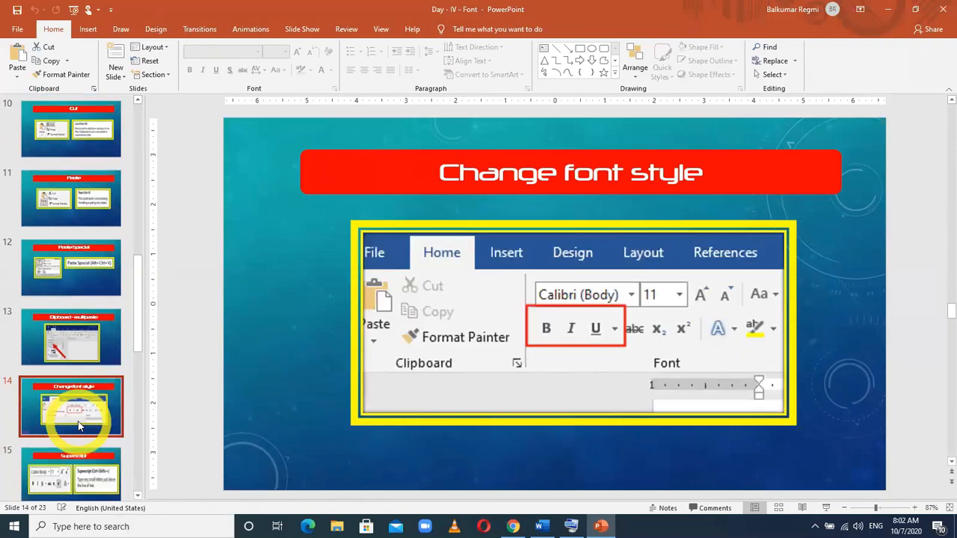
{"action": "key", "text": "Down"}
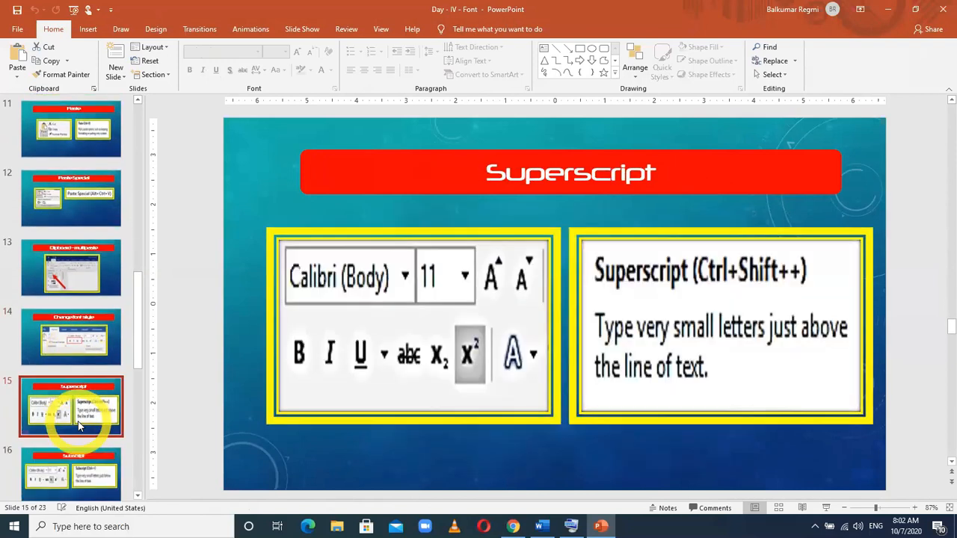
{"action": "key", "text": "Up"}
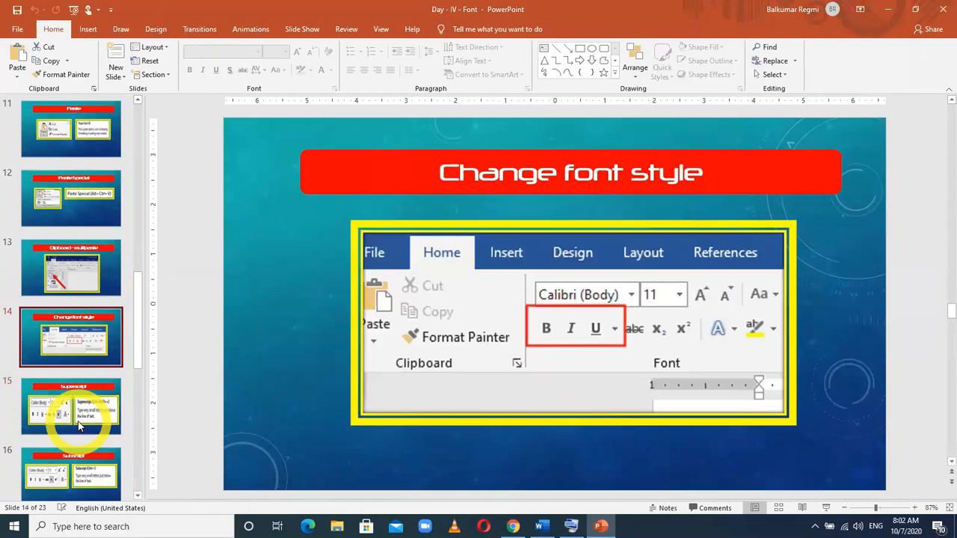
- Switch back to Word and delete all the pasted example sentences from the document
{"action": "key", "text": "alt+Tab"}
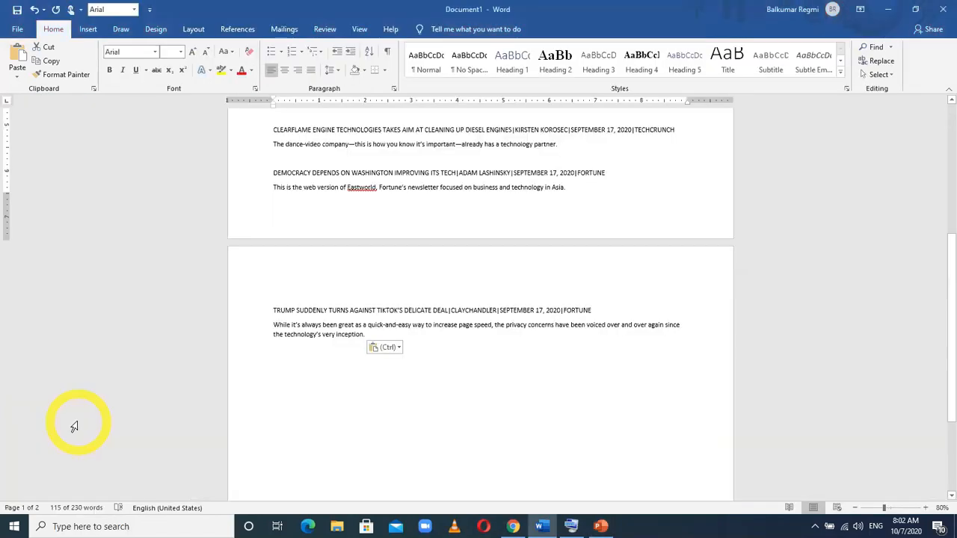
{"action": "key", "text": "ctrl+a"}
{"action": "key", "text": "Delete"}
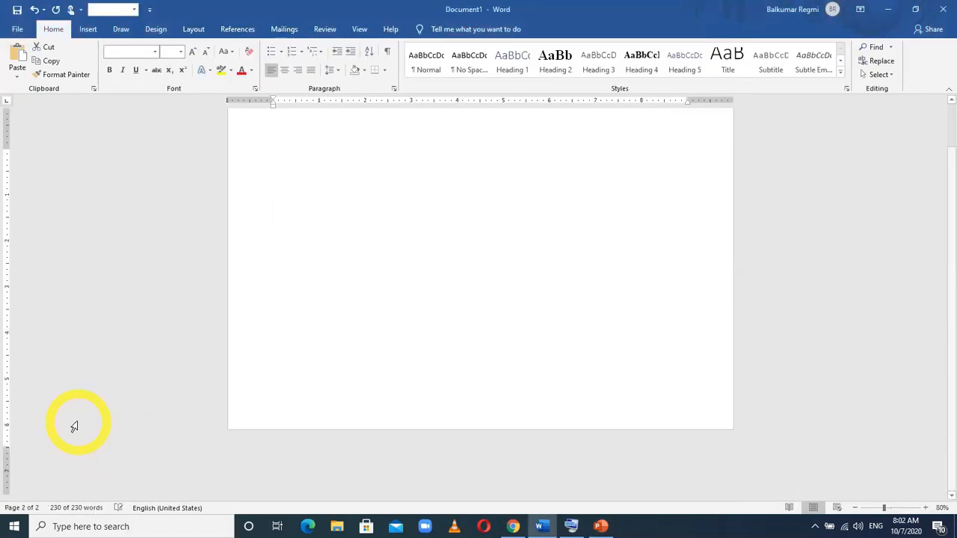
- Generate two paragraphs of sample text with =rand(2) and enlarge all of the text to 24 pt
{"action": "type", "text": "=rand(2)"}
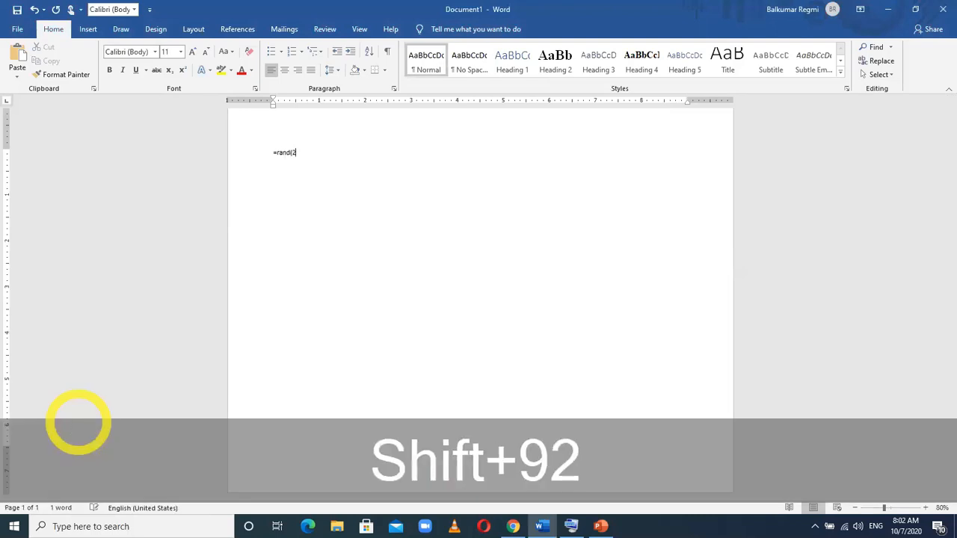
{"action": "key", "text": "Return"}
{"action": "key", "text": "ctrl+a"}
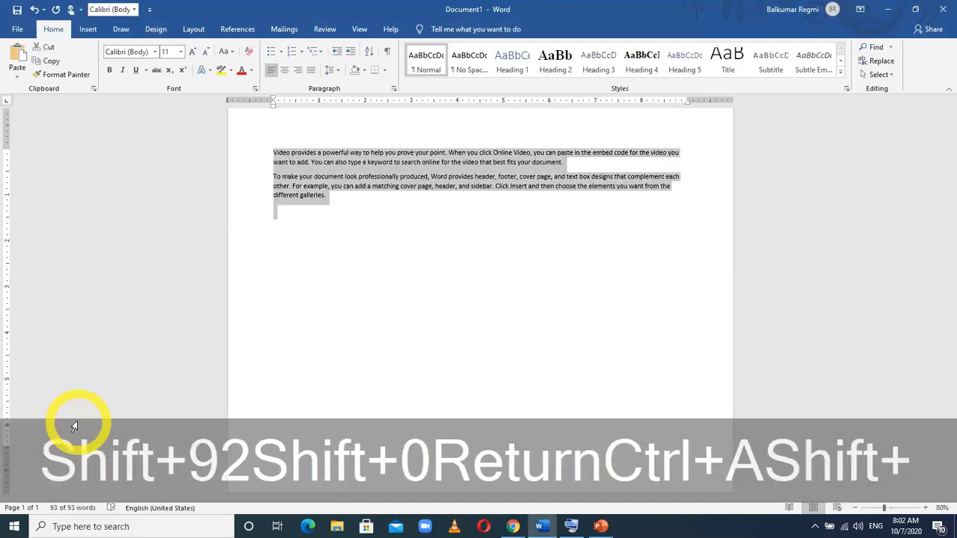
{"action": "key", "text": "ctrl+shift+period"}
{"action": "key", "text": "ctrl+shift+period"}
{"action": "key", "text": "ctrl+shift+period"}
{"action": "key", "text": "ctrl+shift+period"}
{"action": "key", "text": "ctrl+shift+period"}
{"action": "key", "text": "ctrl+shift+period"}
{"action": "key", "text": "ctrl+shift+period"}
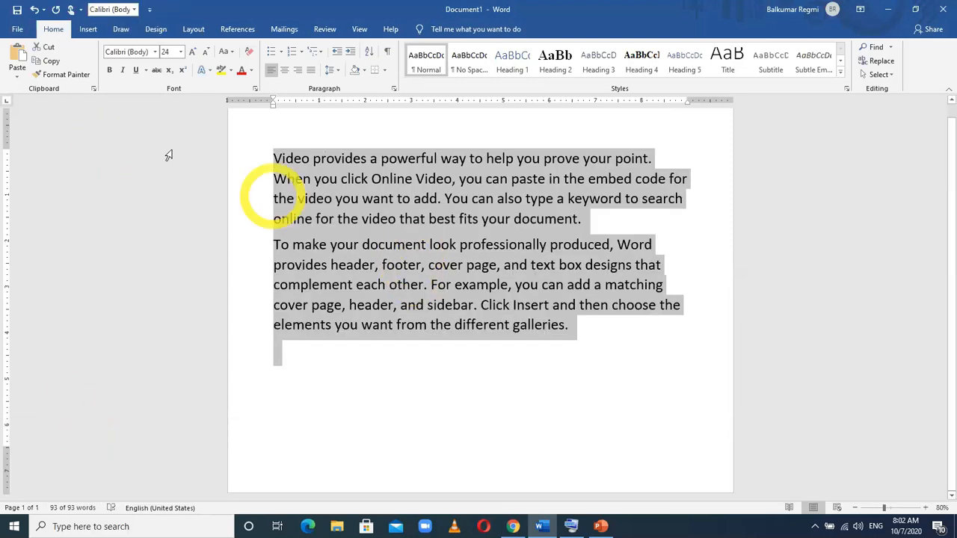
- Make sure "Replace text as you type" is enabled in the AutoCorrect proofing options and confirm the settings
{"action": "left_click", "coordinate": [20, 31]}
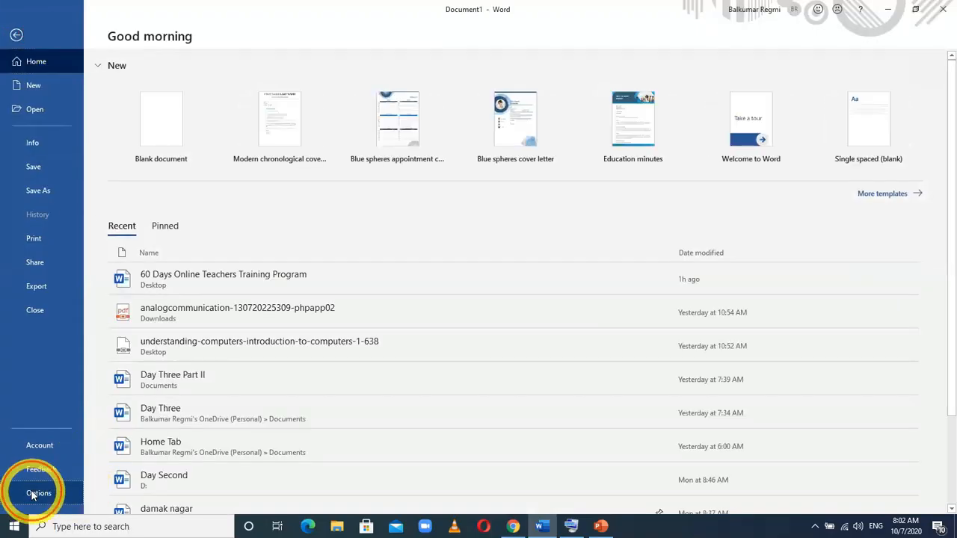
{"action": "left_click", "coordinate": [35, 494]}
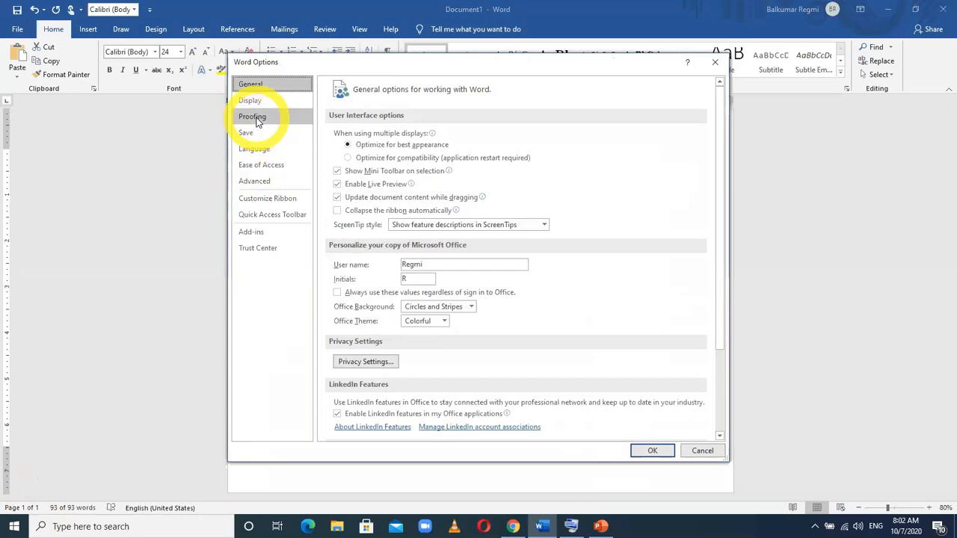
{"action": "left_click", "coordinate": [255, 120]}
{"action": "left_click", "coordinate": [533, 135]}
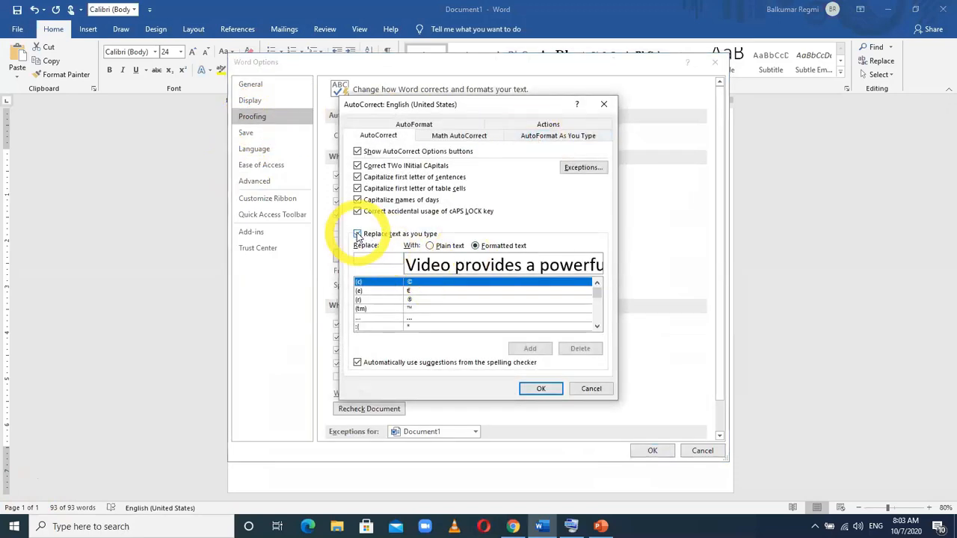
{"action": "left_click", "coordinate": [358, 234]}
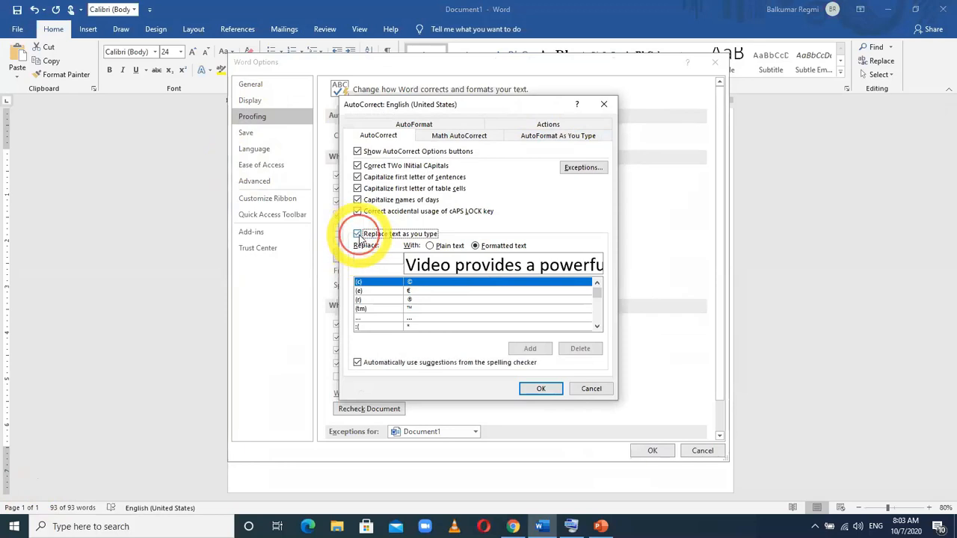
{"action": "left_click", "coordinate": [537, 389]}
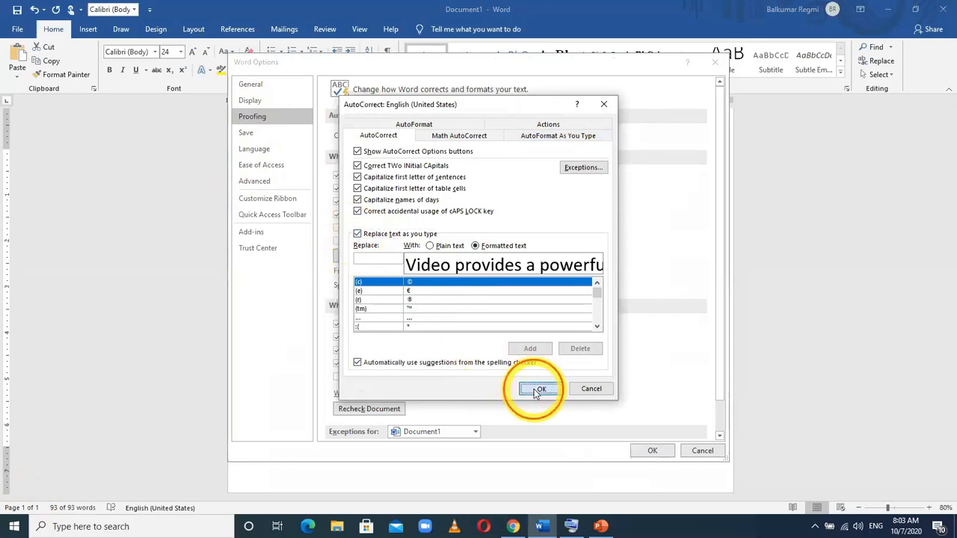
{"action": "left_click", "coordinate": [658, 453]}
- Select both sample paragraphs and delete them to leave a blank page
{"action": "left_click", "coordinate": [403, 351]}
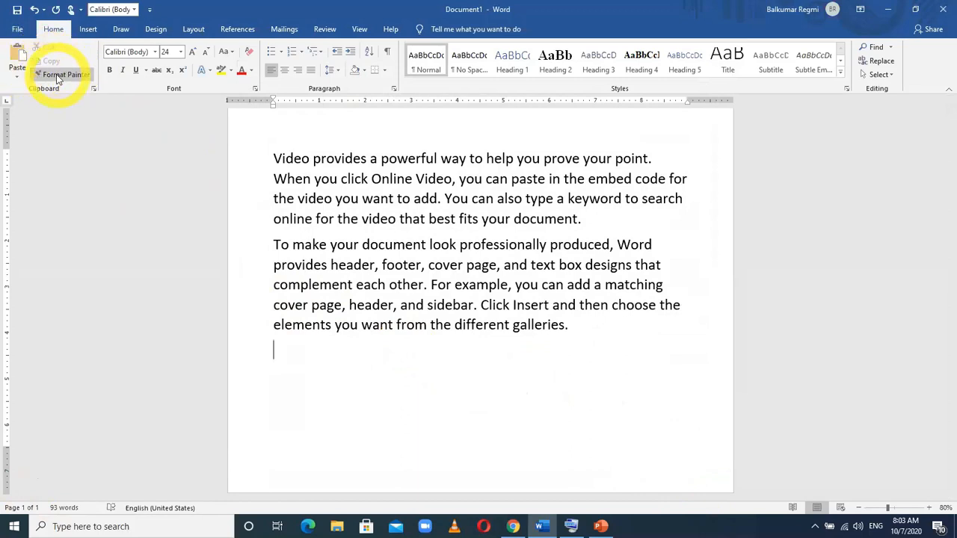
{"action": "left_click", "coordinate": [160, 69]}
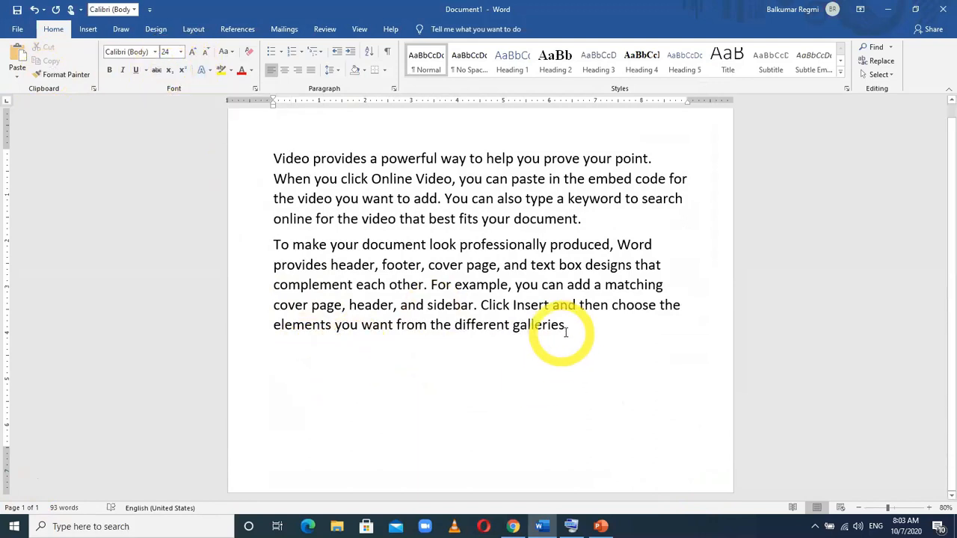
{"action": "left_click_drag", "start_coordinate": [576, 326], "coordinate": [264, 146]}
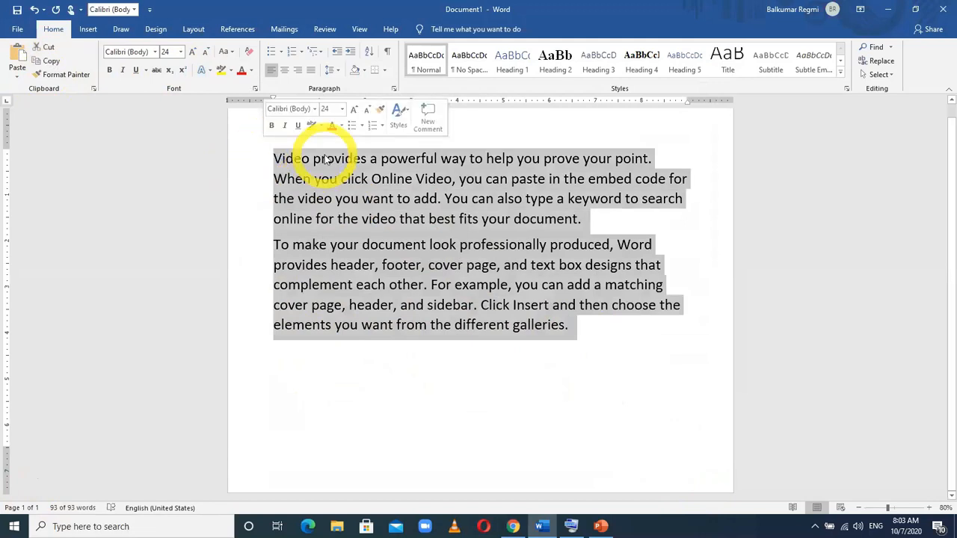
{"action": "key", "text": "Delete"}
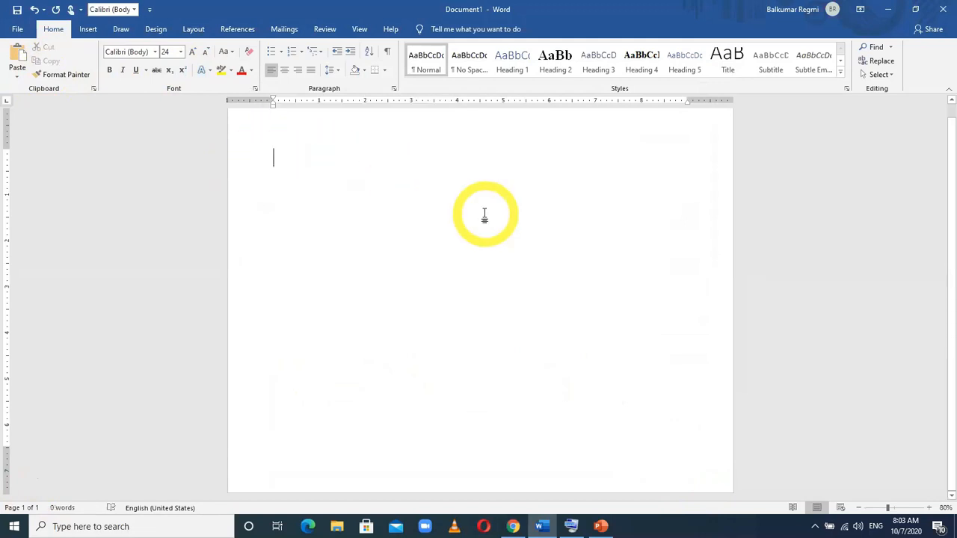
- Set the font size to 28 pt and centre the alignment of the empty first paragraph
{"action": "key", "text": "ctrl+shift+period"}
{"action": "key", "text": "ctrl+shift+comma"}
{"action": "key", "text": "ctrl+shift+period"}
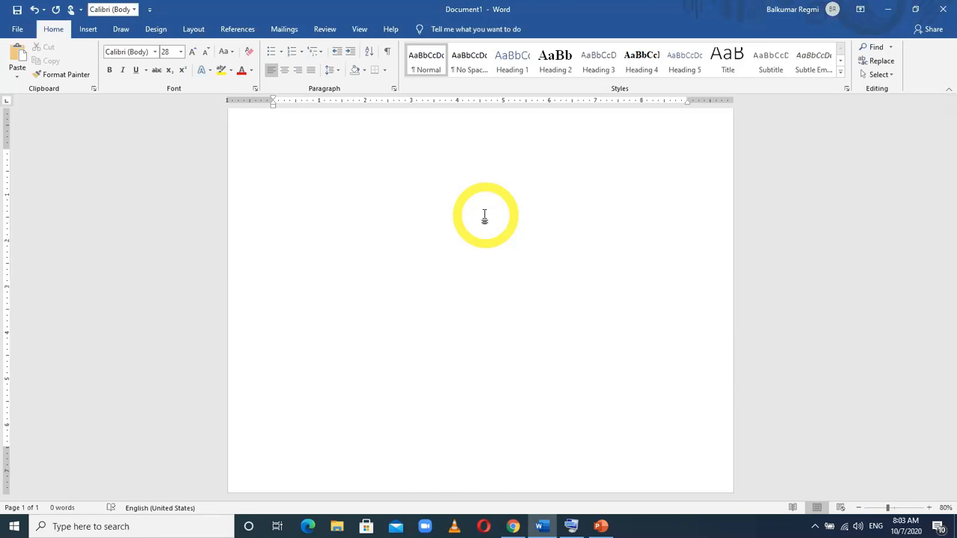
{"action": "left_click", "coordinate": [285, 70]}
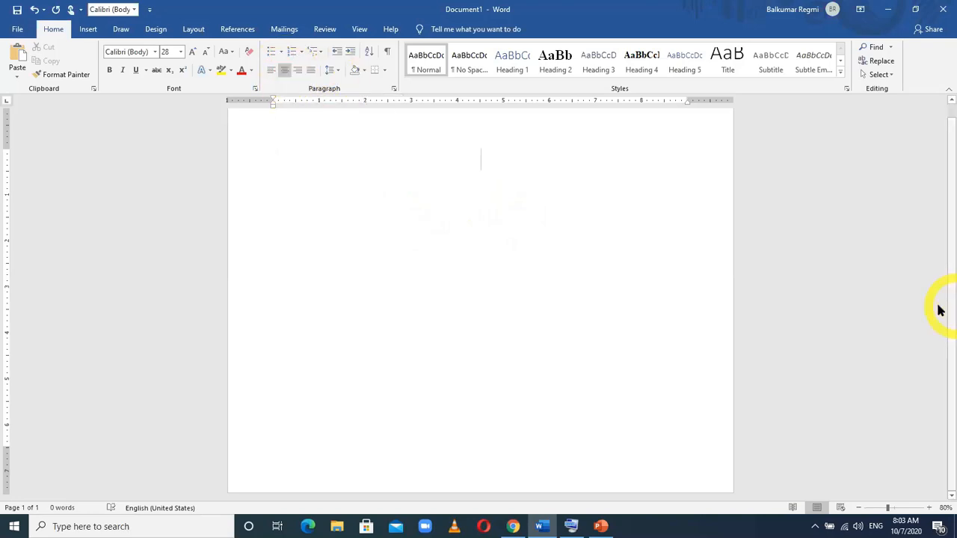
- Write the centred heading lines "School's Name", "Address" and "First Terminal" on separate lines
{"action": "type", "text": "School's Name"}
{"action": "key", "text": "Return"}
{"action": "type", "text": "Address"}
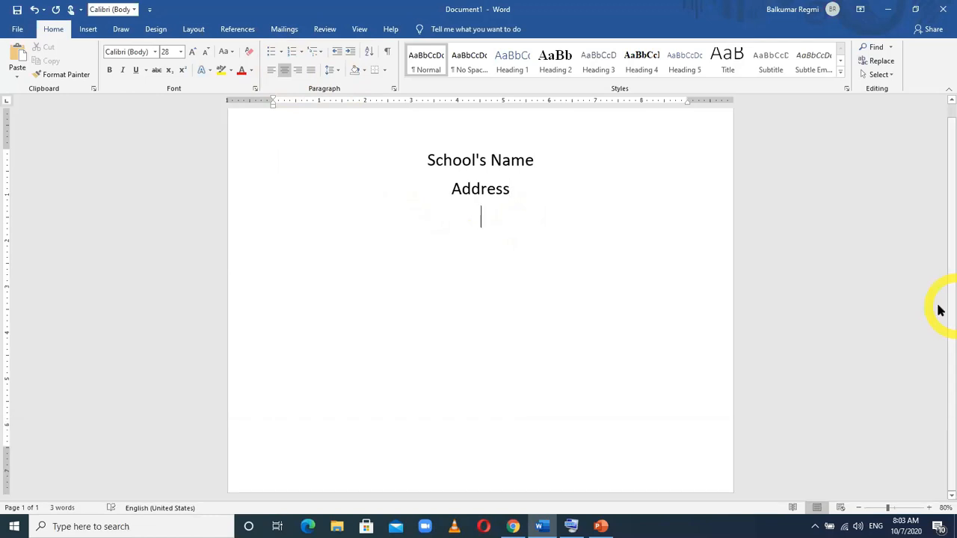
{"action": "type", "text": "Te"}
{"action": "key", "text": "BackSpace"}
{"action": "key", "text": "BackSpace"}
{"action": "type", "text": "First Terminal "}
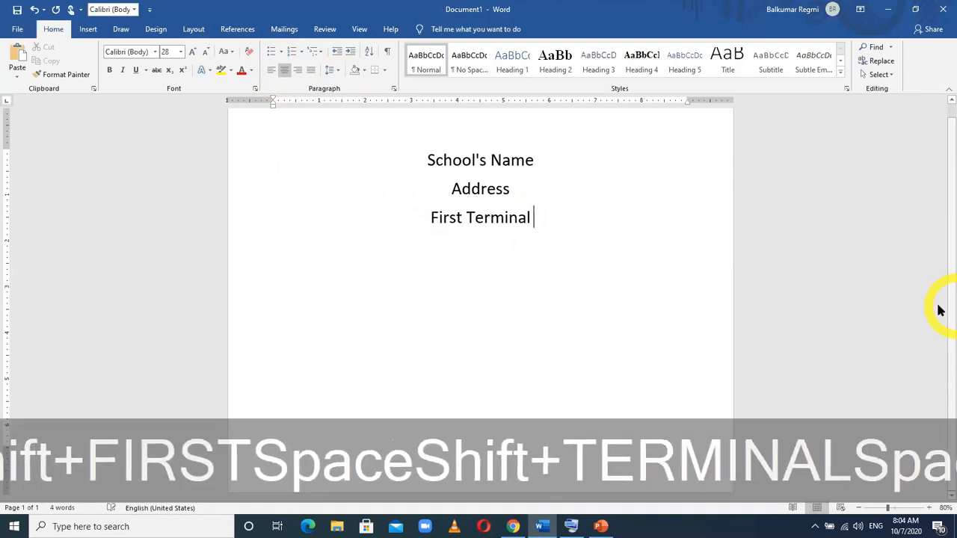
- Complete the third heading line as "First Terminal Examination 2077" and set the spacing after all three heading lines to 0 pt
{"action": "type", "text": "Examination 2077"}
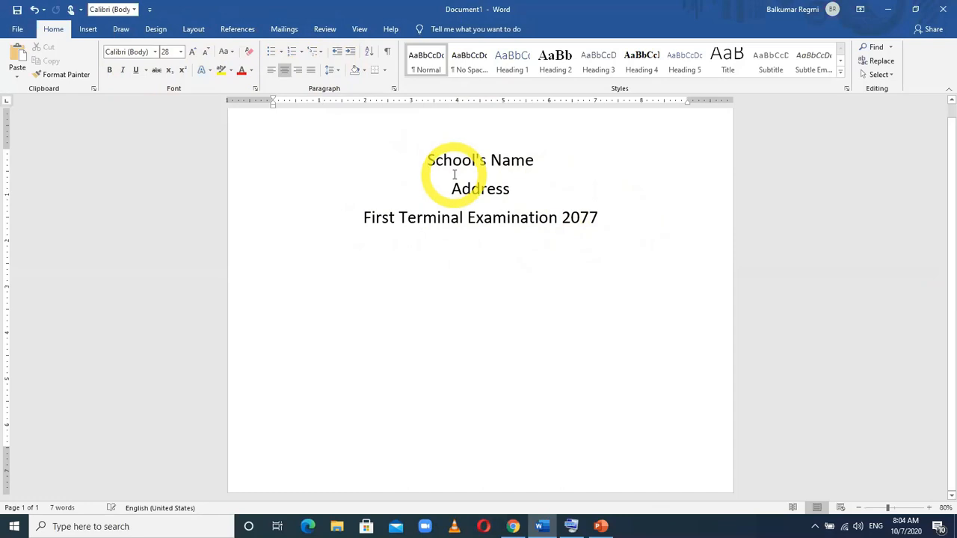
{"action": "left_click", "coordinate": [494, 202]}
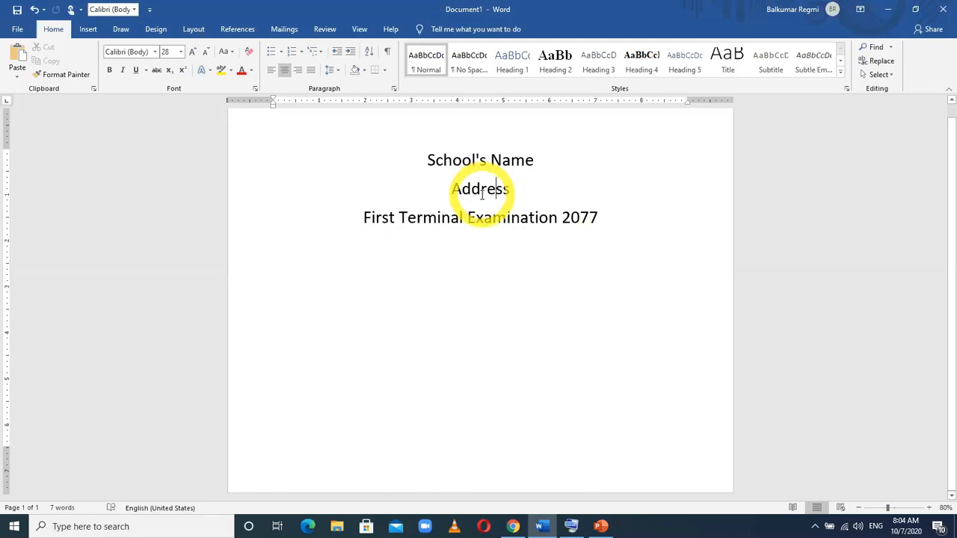
{"action": "key", "text": "ctrl+a"}
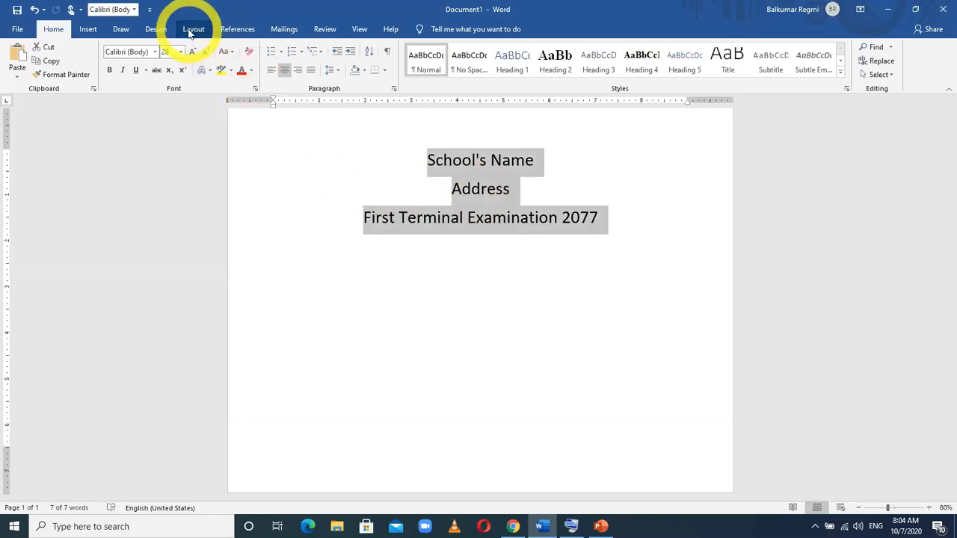
{"action": "left_click", "coordinate": [191, 30]}
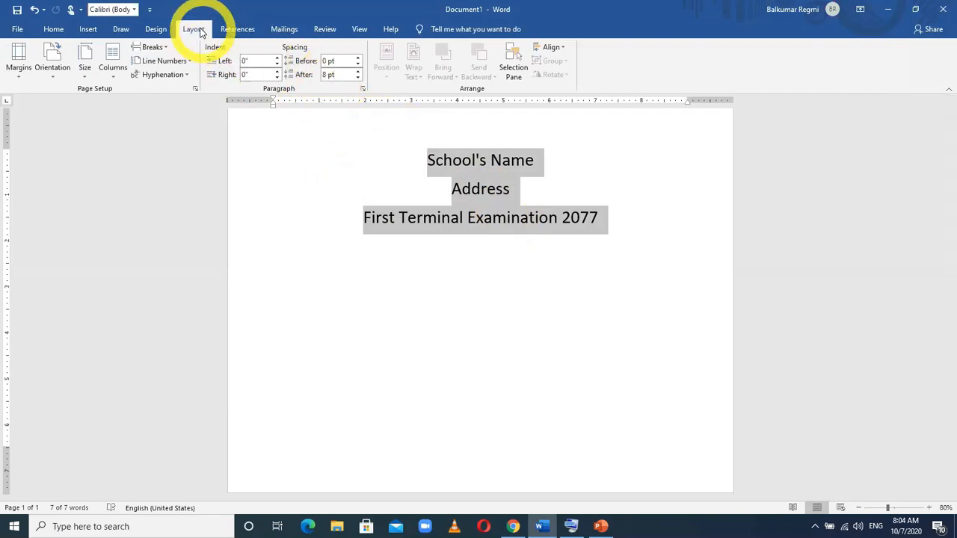
{"action": "left_click", "coordinate": [357, 78]}
{"action": "left_click", "coordinate": [358, 78]}
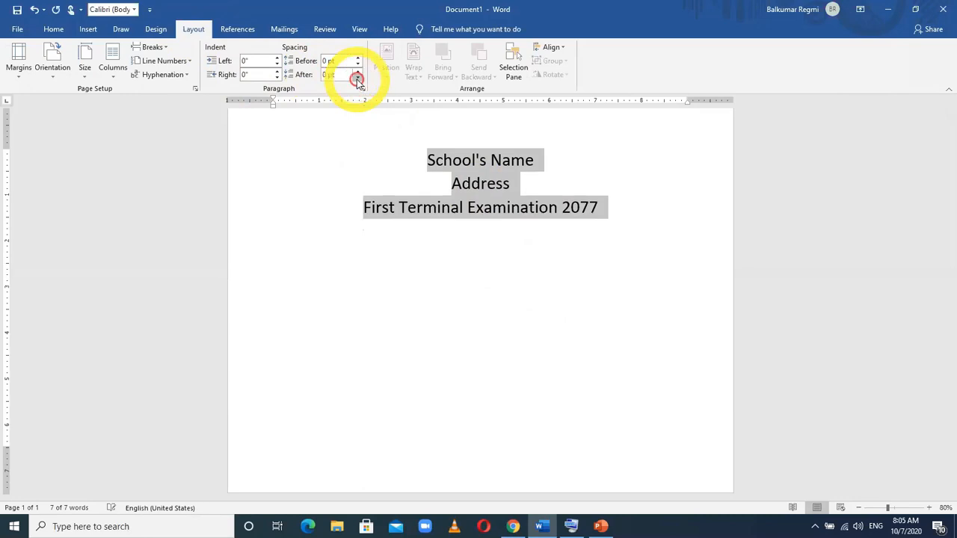
- Add a left-aligned line reading "Subject: Computer" below the examination title
{"action": "left_click", "coordinate": [643, 213]}
{"action": "key", "text": "Return"}
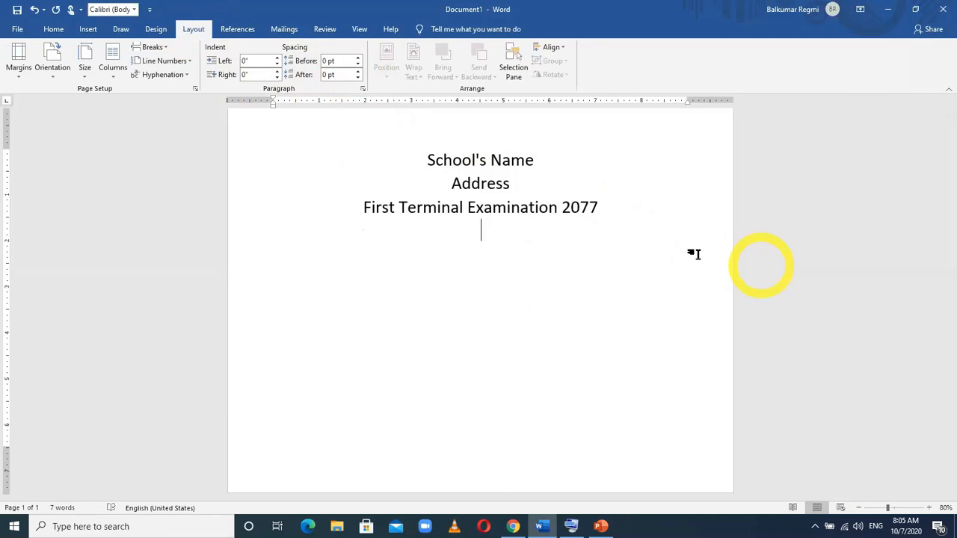
{"action": "left_click", "coordinate": [54, 30]}
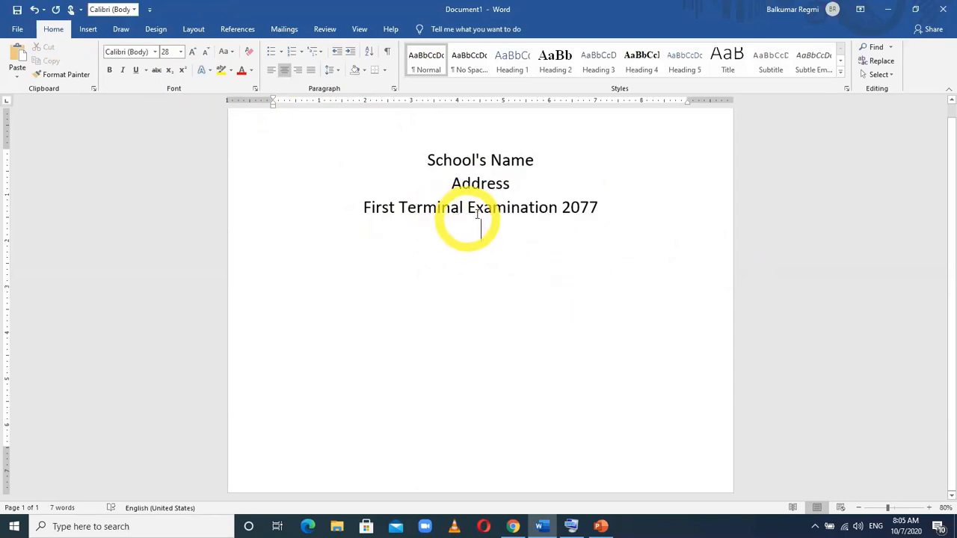
{"action": "left_click", "coordinate": [272, 71]}
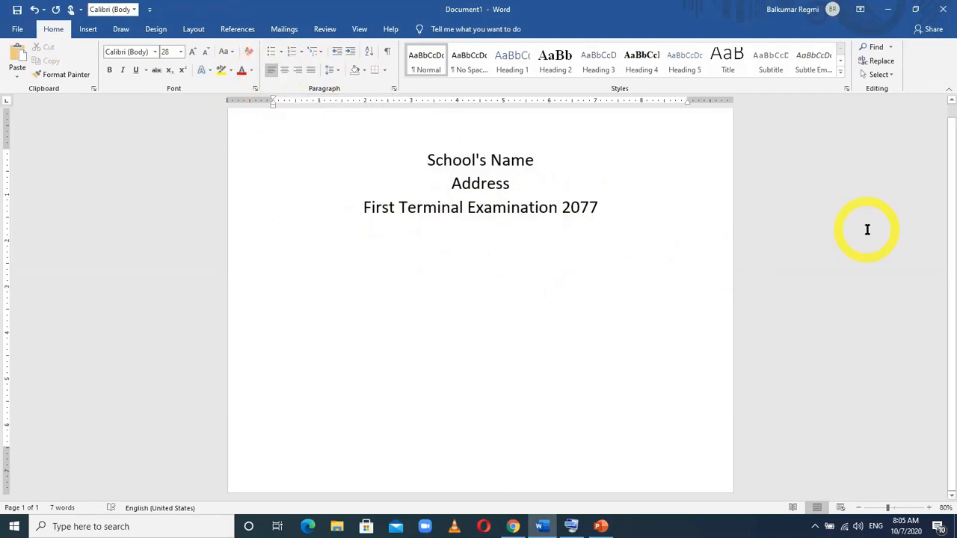
{"action": "type", "text": "S"}
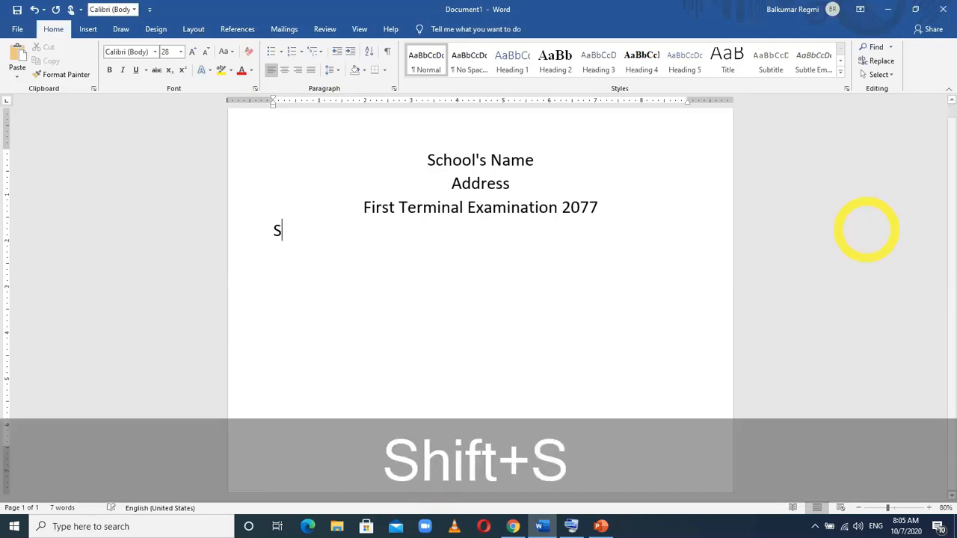
{"action": "type", "text": "ubje"}
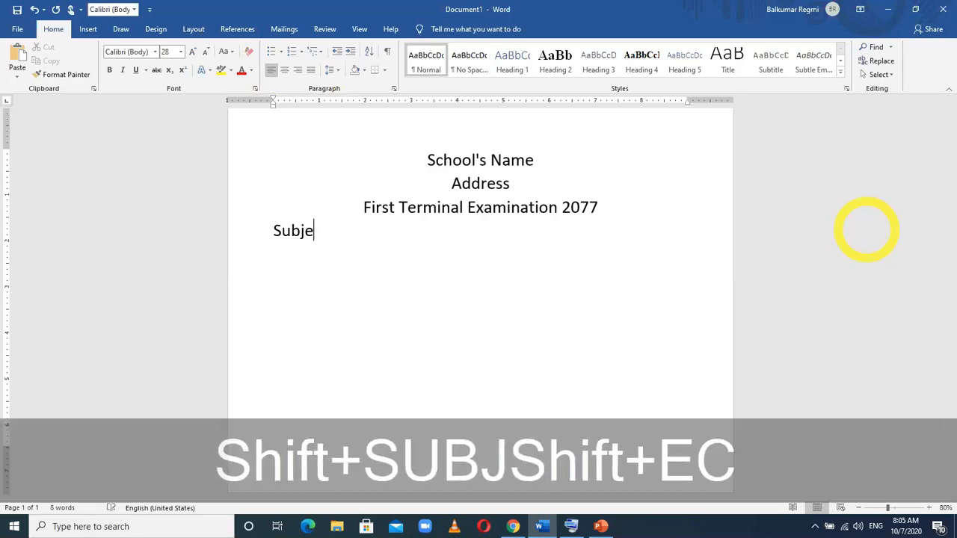
{"action": "type", "text": "ct: Computer"}
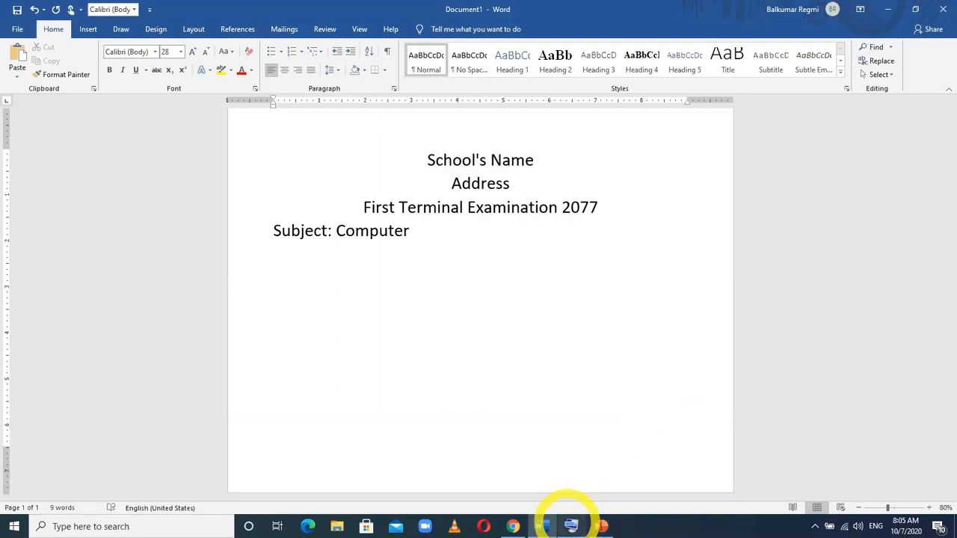
- Bring up the On-Screen Keyboard and place the cursor at the end of the "Subject: Computer" line
{"action": "left_click", "coordinate": [571, 525]}
{"action": "left_click", "coordinate": [425, 232]}
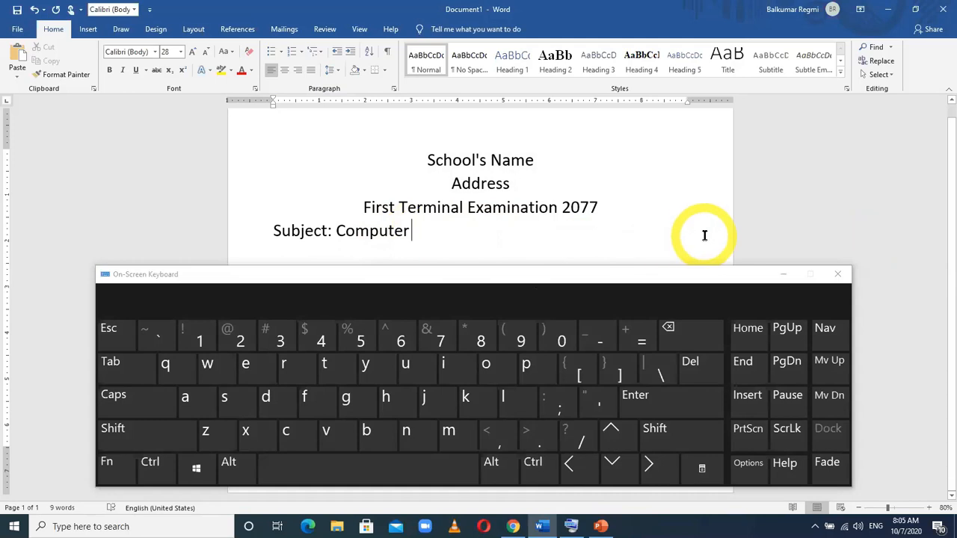
{"action": "left_click", "coordinate": [379, 461]}
{"action": "left_click", "coordinate": [379, 462]}
{"action": "left_click", "coordinate": [379, 462]}
{"action": "left_click", "coordinate": [379, 462]}
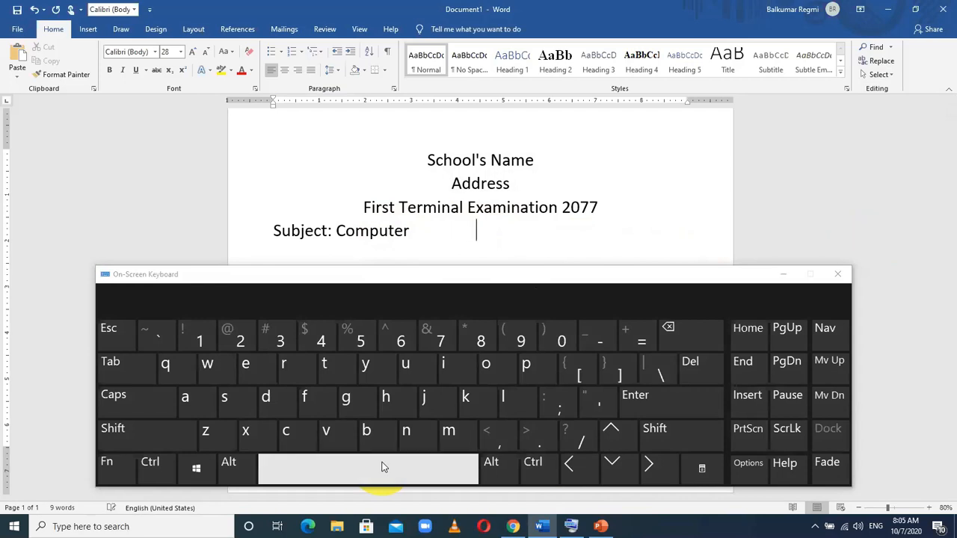
{"action": "left_click", "coordinate": [707, 343]}
{"action": "left_click", "coordinate": [706, 342]}
{"action": "left_click", "coordinate": [705, 343]}
{"action": "left_click", "coordinate": [705, 342]}
{"action": "left_click", "coordinate": [706, 343]}
{"action": "left_click", "coordinate": [708, 347]}
{"action": "left_click", "coordinate": [707, 347]}
{"action": "left_click", "coordinate": [707, 346]}
{"action": "left_click", "coordinate": [708, 347]}
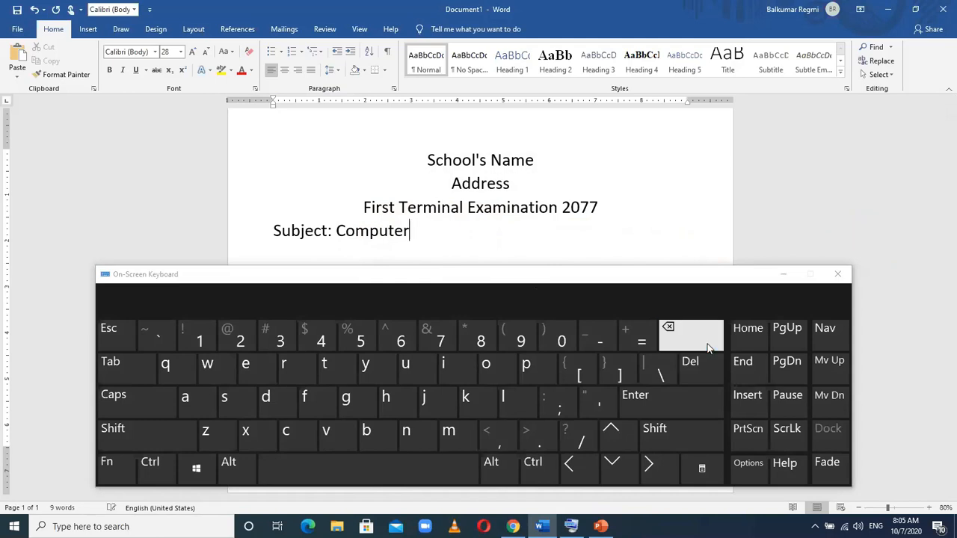
- Add "F.M: 50" near the right margin of the subject line, spaced with tabs so it fits on the same line
{"action": "left_click", "coordinate": [128, 370]}
{"action": "left_click", "coordinate": [135, 376]}
{"action": "left_click", "coordinate": [135, 376]}
{"action": "left_click", "coordinate": [135, 376]}
{"action": "left_click", "coordinate": [135, 376]}
{"action": "left_click", "coordinate": [136, 377]}
{"action": "left_click", "coordinate": [135, 376]}
{"action": "left_click", "coordinate": [135, 376]}
{"action": "left_click", "coordinate": [135, 376]}
{"action": "left_click", "coordinate": [135, 376]}
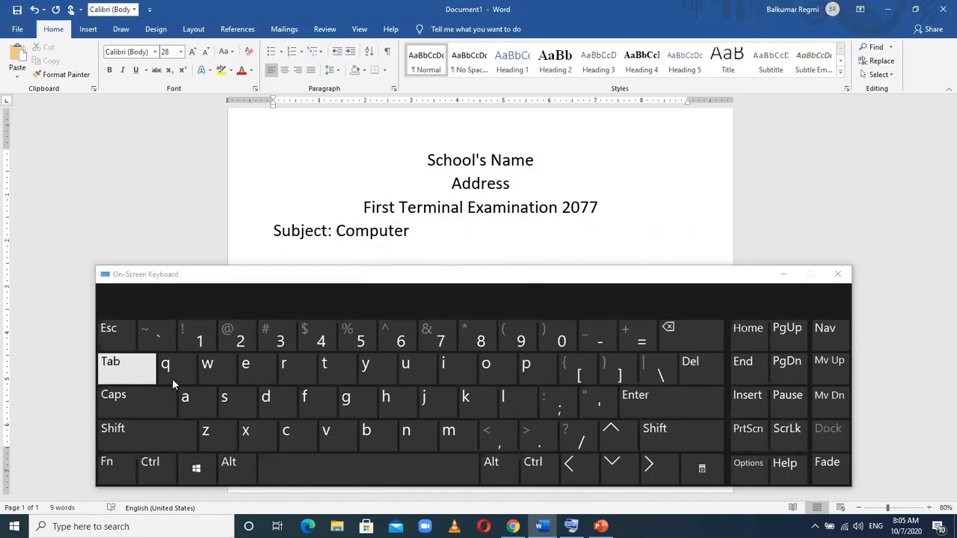
{"action": "type", "text": "F.M: 50"}
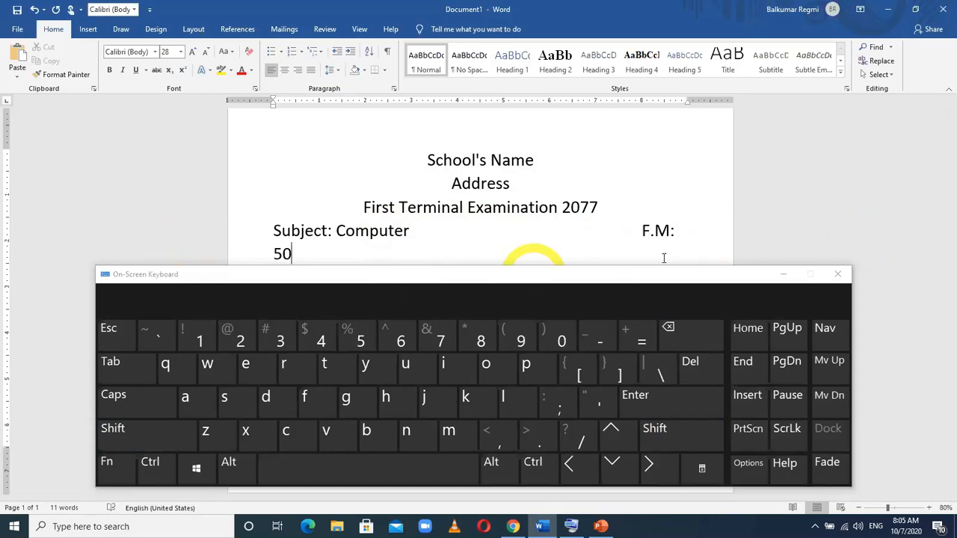
{"action": "left_click", "coordinate": [642, 231]}
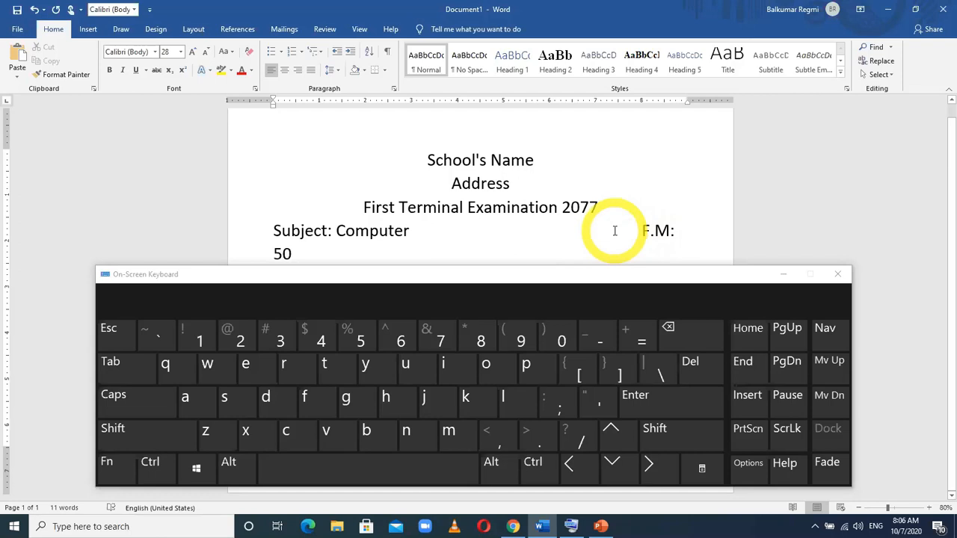
{"action": "left_click", "coordinate": [670, 341]}
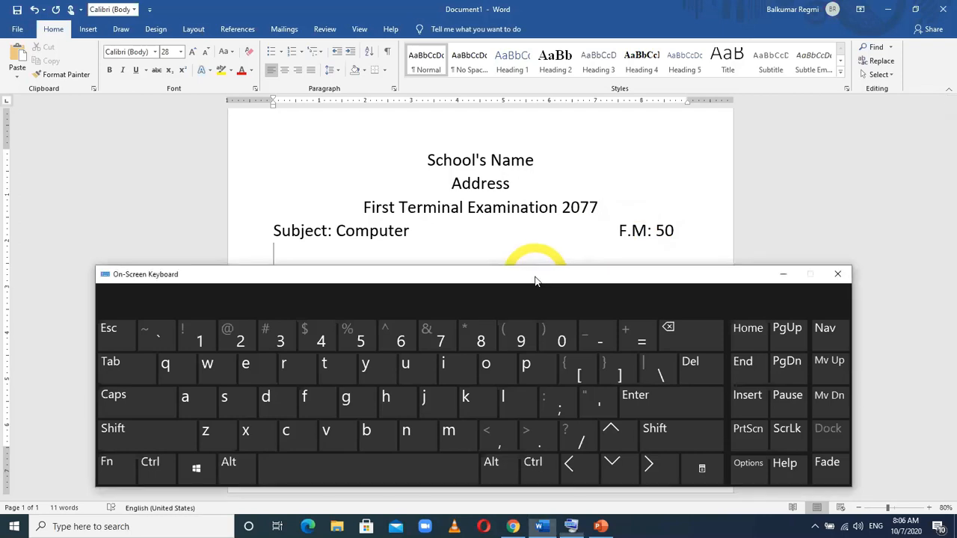
- Enter "Class: LKG" on the line below the subject, moving the On-Screen Keyboard slightly down to keep the line uncovered
{"action": "left_click_drag", "start_coordinate": [535, 280], "coordinate": [535, 290]}
{"action": "type", "text": "C"}
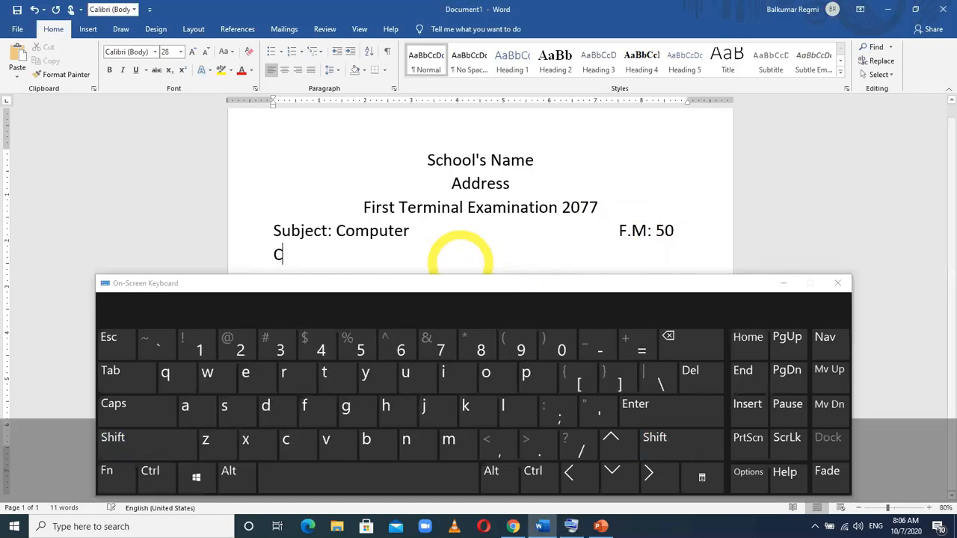
{"action": "type", "text": "lass: II"}
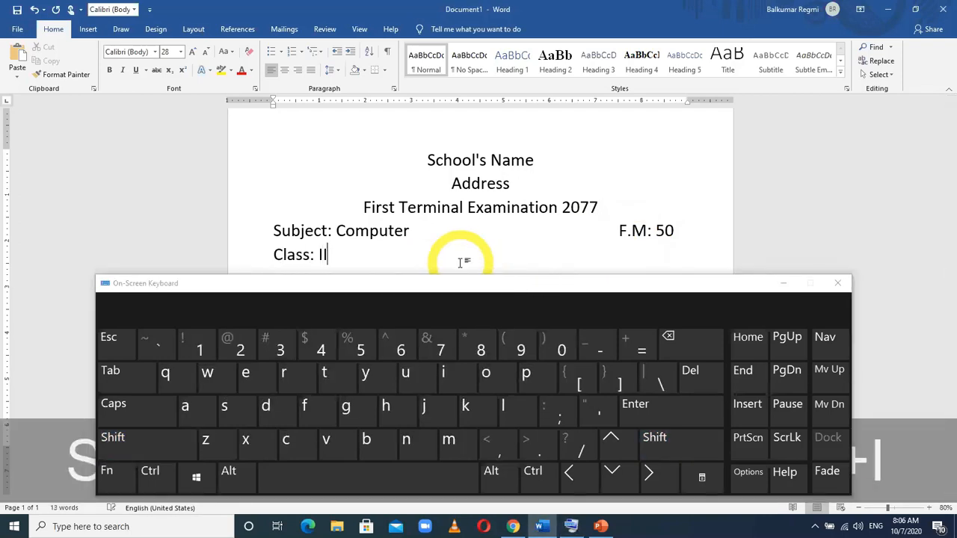
{"action": "key", "text": "BackSpace"}
{"action": "key", "text": "BackSpace"}
{"action": "type", "text": "LKG"}
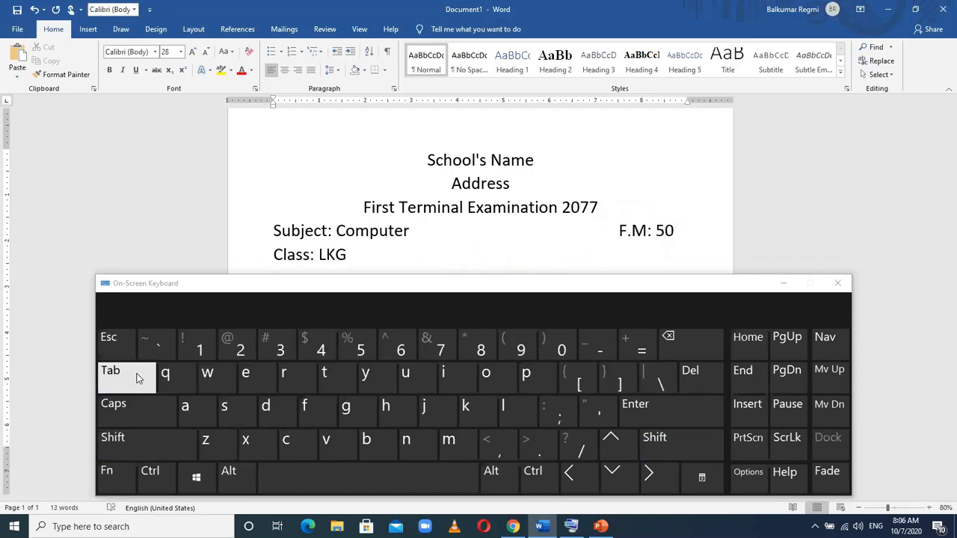
- Add "Time: 1.5 Hrs" in the middle of the class line, spaced from "Class: LKG" with tabs
{"action": "key", "text": "Tab"}
{"action": "key", "text": "Tab"}
{"action": "key", "text": "Tab"}
{"action": "key", "text": "Tab"}
{"action": "key", "text": "Tab"}
{"action": "key", "text": "Tab"}
{"action": "key", "text": "Tab"}
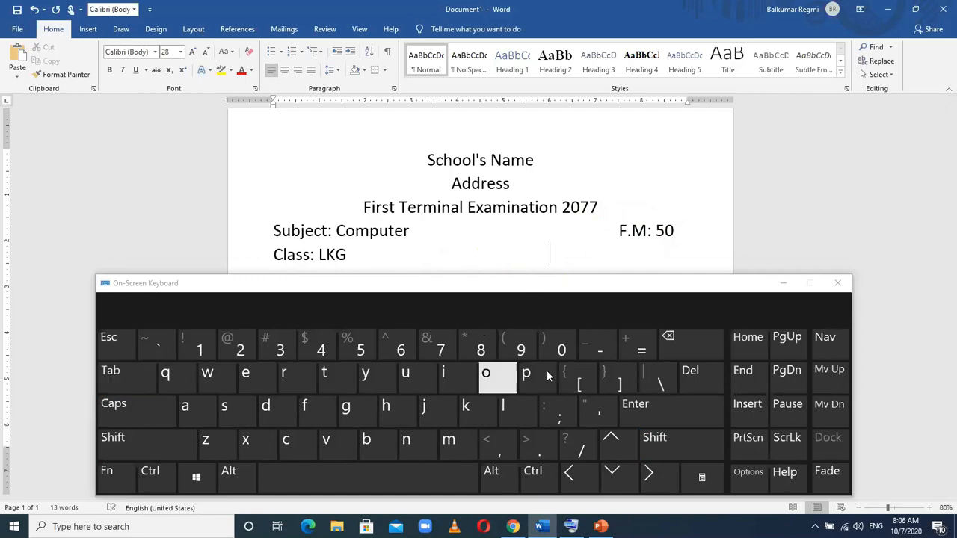
{"action": "left_click", "coordinate": [677, 347]}
{"action": "left_click", "coordinate": [677, 347]}
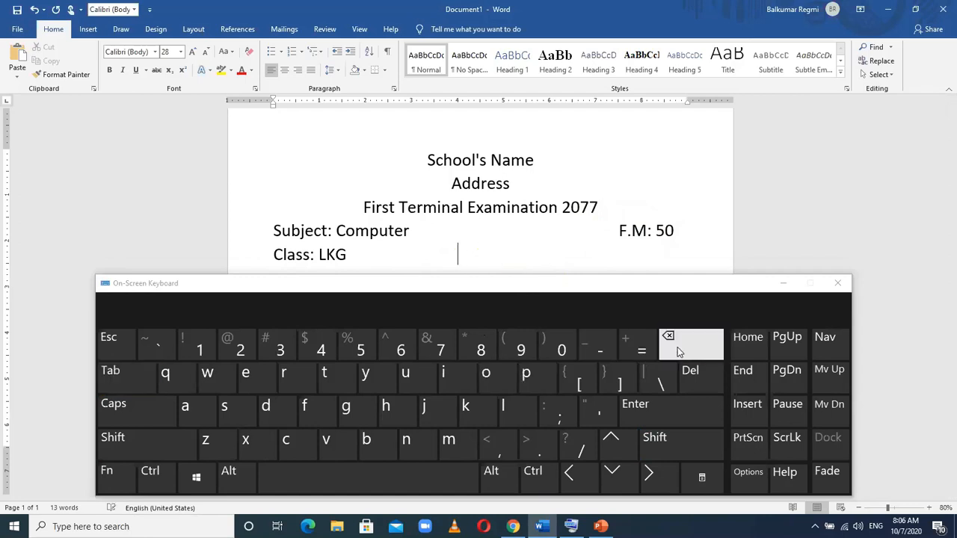
{"action": "left_click", "coordinate": [678, 347]}
{"action": "type", "text": "Time: "}
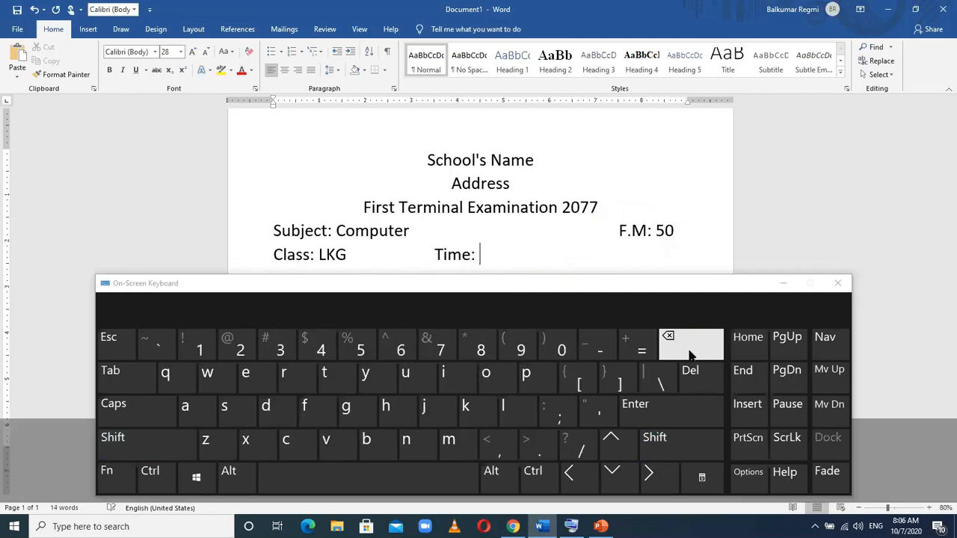
{"action": "type", "text": "1.5 Hrs"}
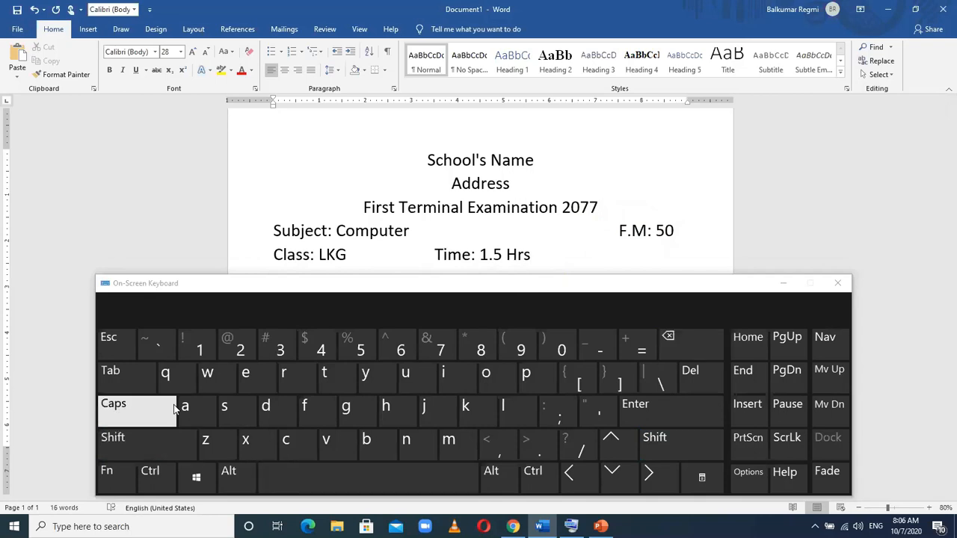
- Add "P.M: 20" on the class line, aligned by tabs under "F.M: 50", and minimize the On-Screen Keyboard
{"action": "left_click", "coordinate": [128, 377]}
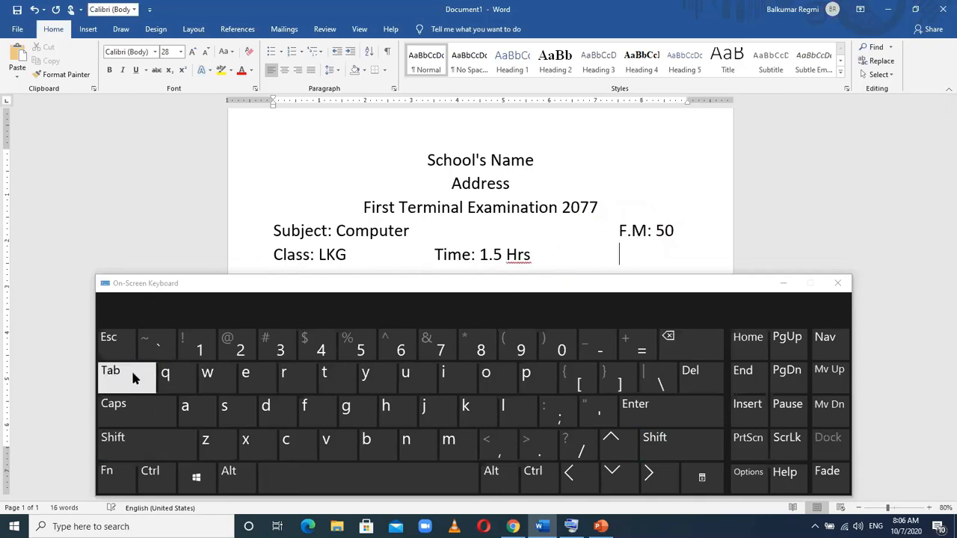
{"action": "type", "text": "P.M:"}
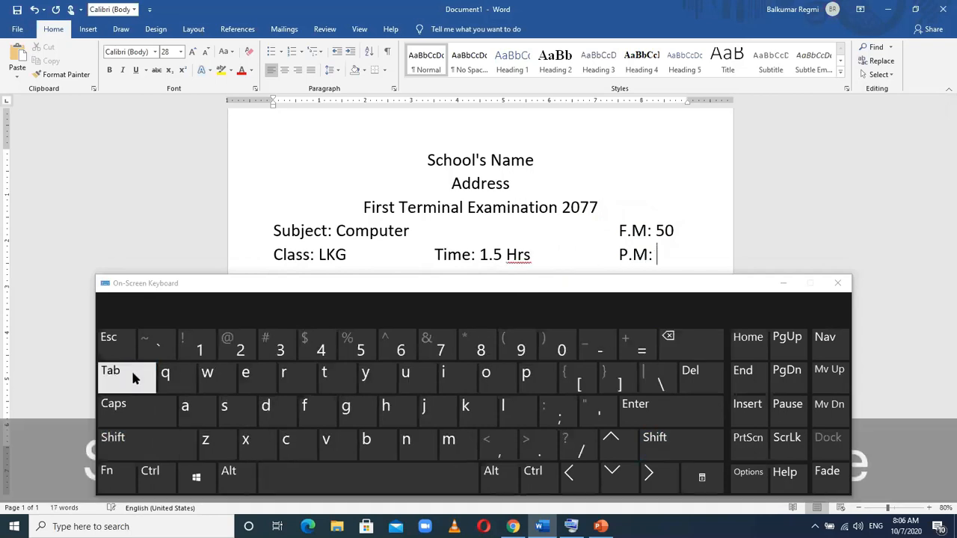
{"action": "type", "text": " 20"}
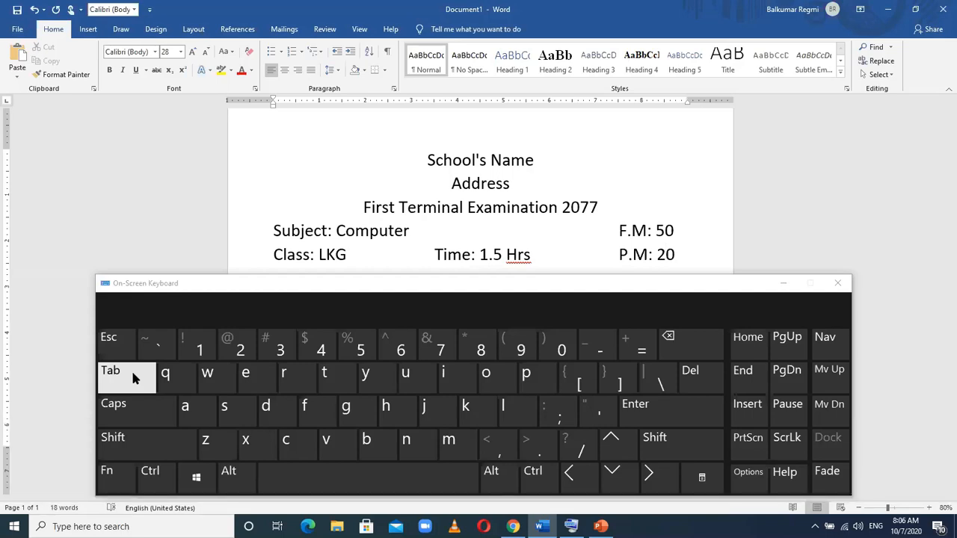
{"action": "left_click", "coordinate": [783, 285]}
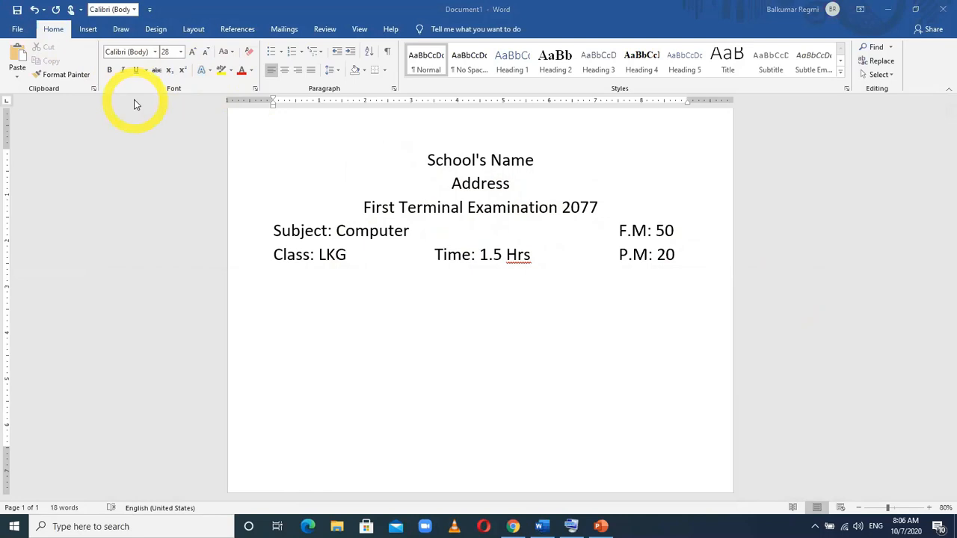
- Change the font of the "School's Name" heading line to Algerian
{"action": "left_click", "coordinate": [428, 160]}
{"action": "left_click_drag", "start_coordinate": [444, 160], "coordinate": [529, 162]}
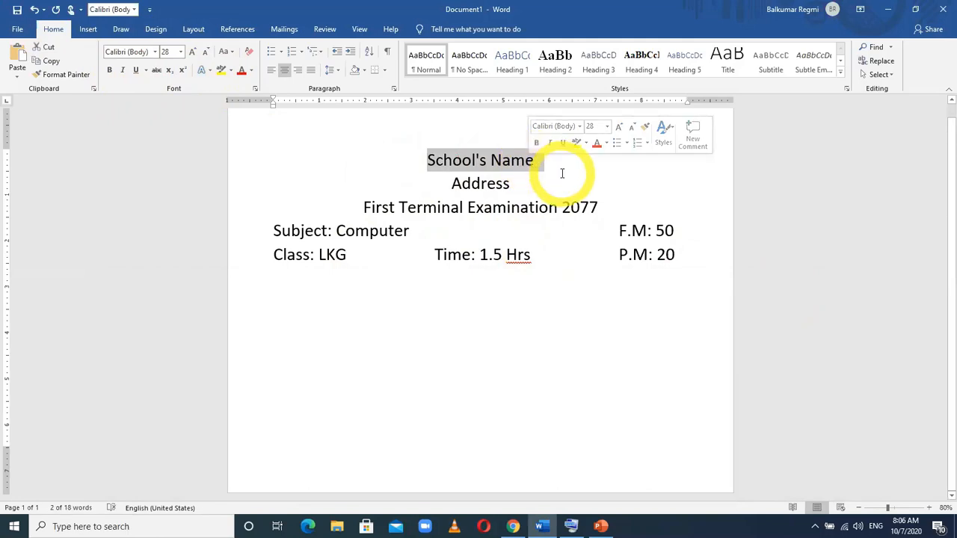
{"action": "left_click", "coordinate": [563, 173]}
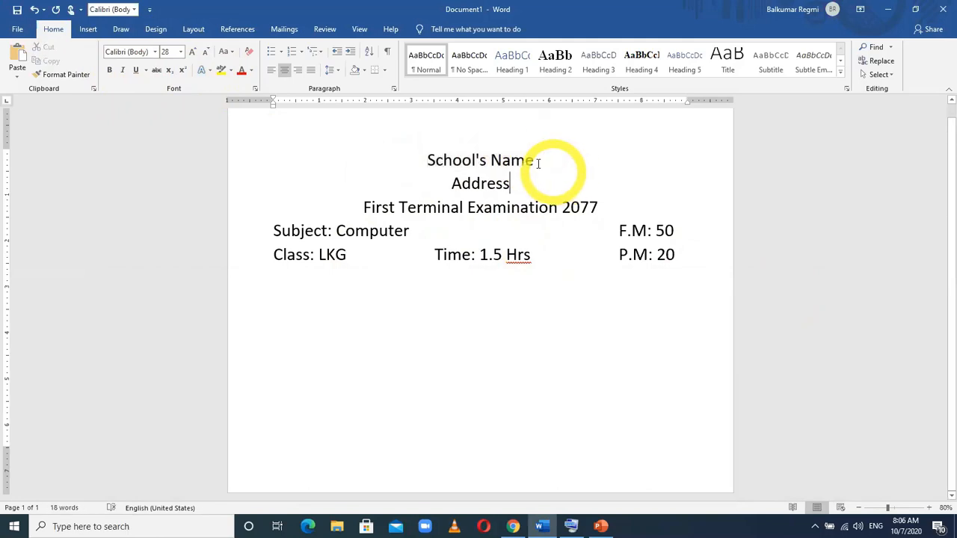
{"action": "left_click_drag", "start_coordinate": [538, 161], "coordinate": [449, 160]}
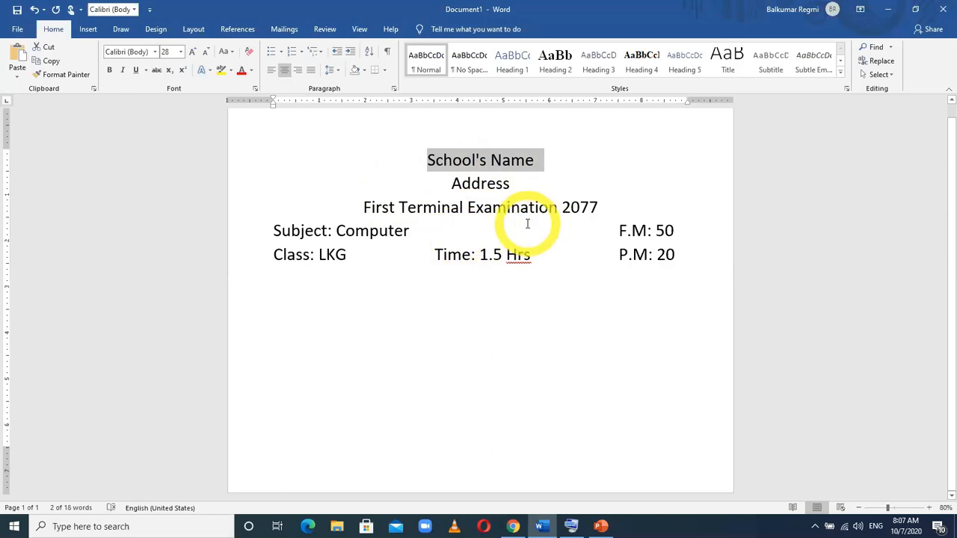
{"action": "left_click", "coordinate": [155, 53]}
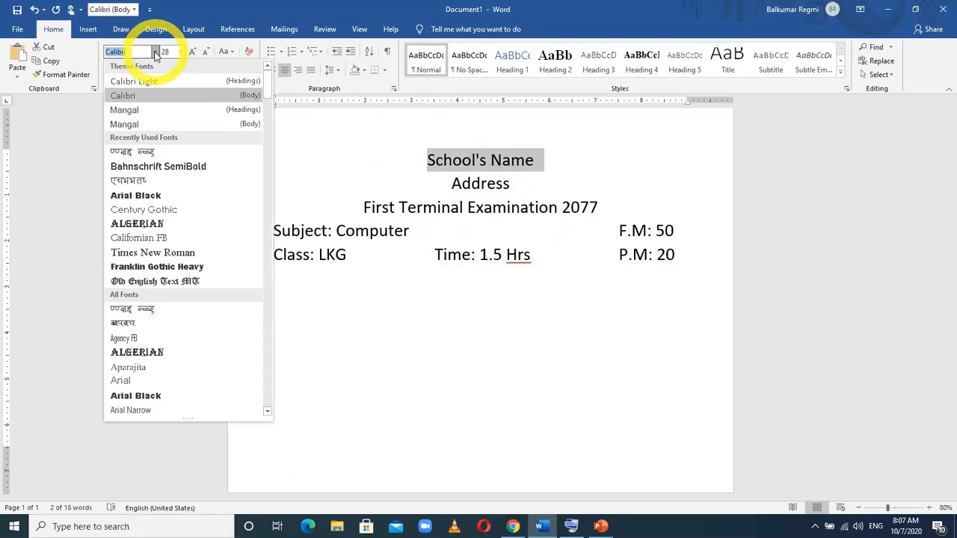
{"action": "left_click", "coordinate": [134, 226]}
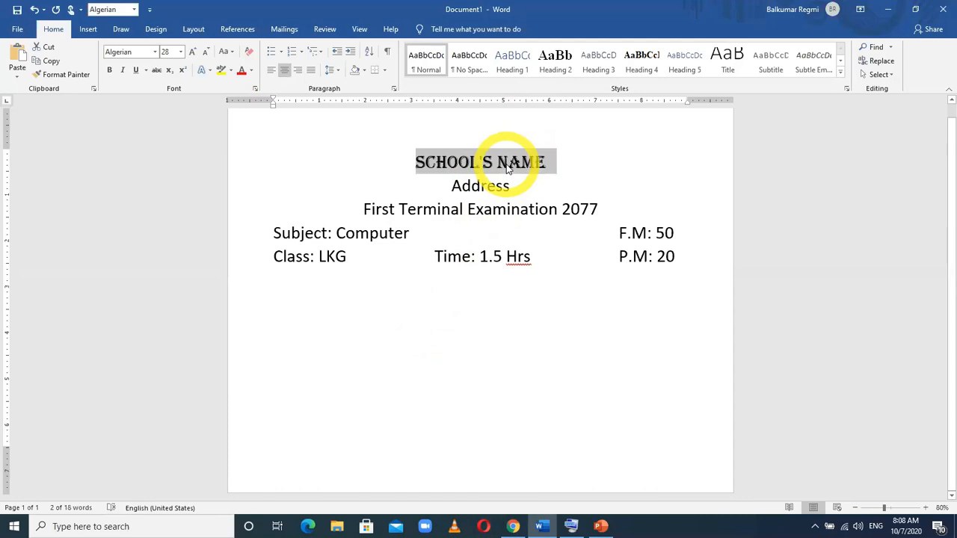
- Try bold formatting on the "Address" line, switching it on and off and ending with it off
{"action": "left_click_drag", "start_coordinate": [514, 189], "coordinate": [447, 192]}
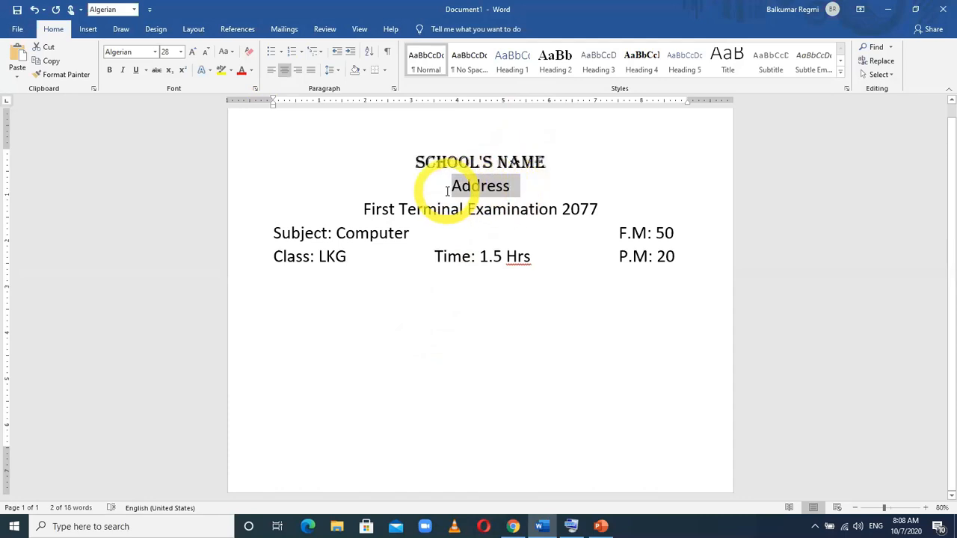
{"action": "left_click", "coordinate": [411, 161]}
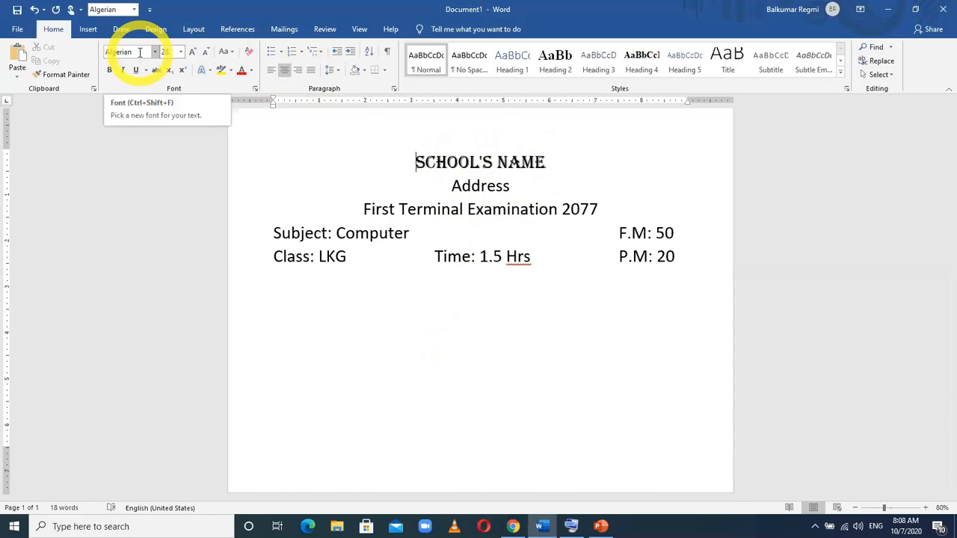
{"action": "double_click", "coordinate": [479, 186]}
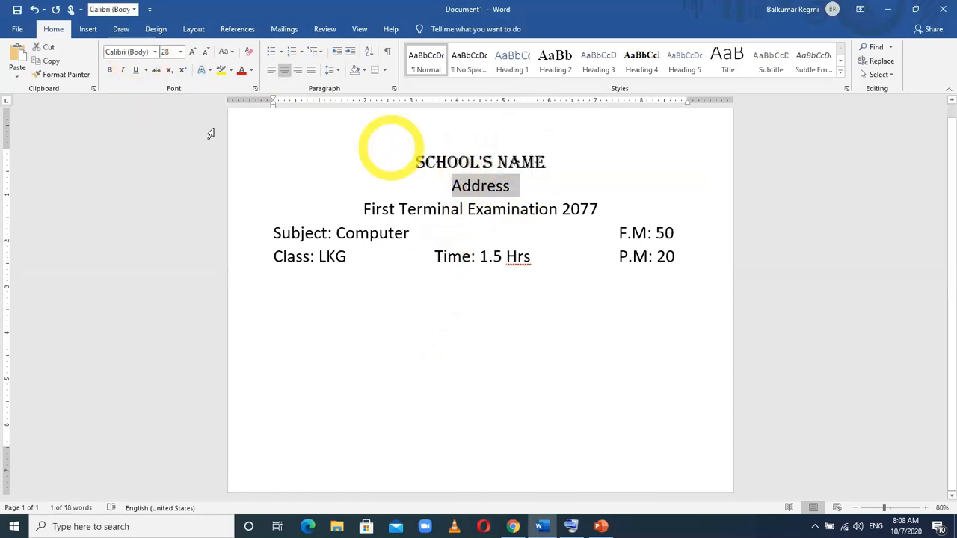
{"action": "left_click", "coordinate": [110, 71]}
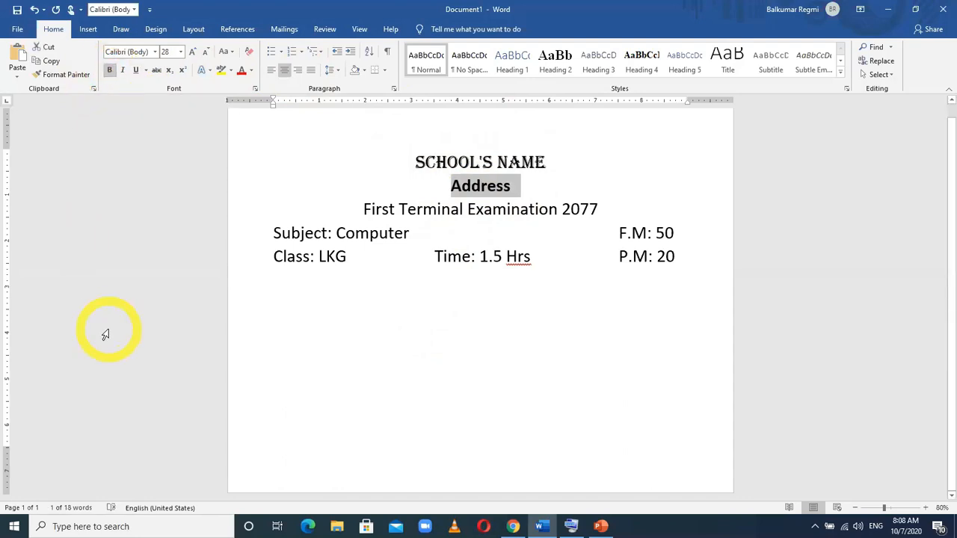
{"action": "left_click", "coordinate": [109, 75]}
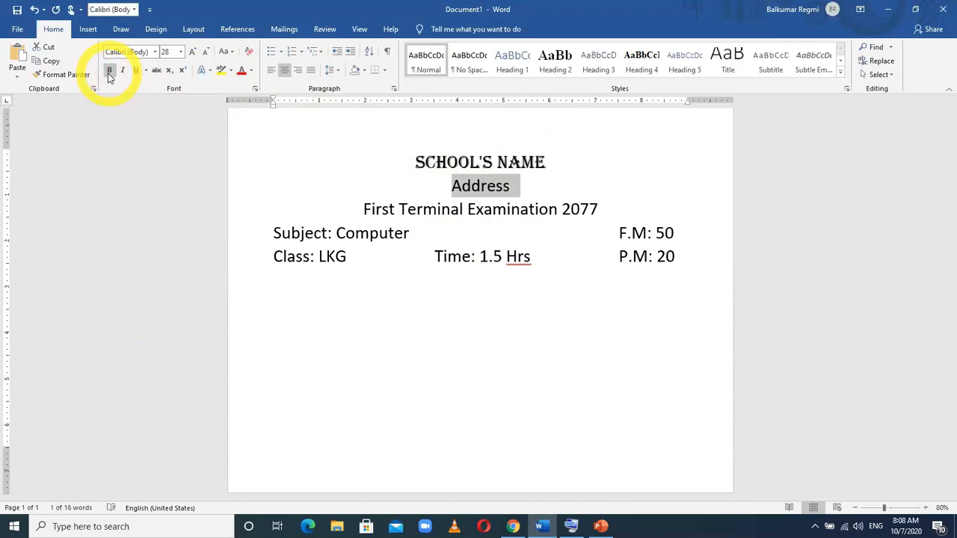
{"action": "left_click", "coordinate": [109, 71]}
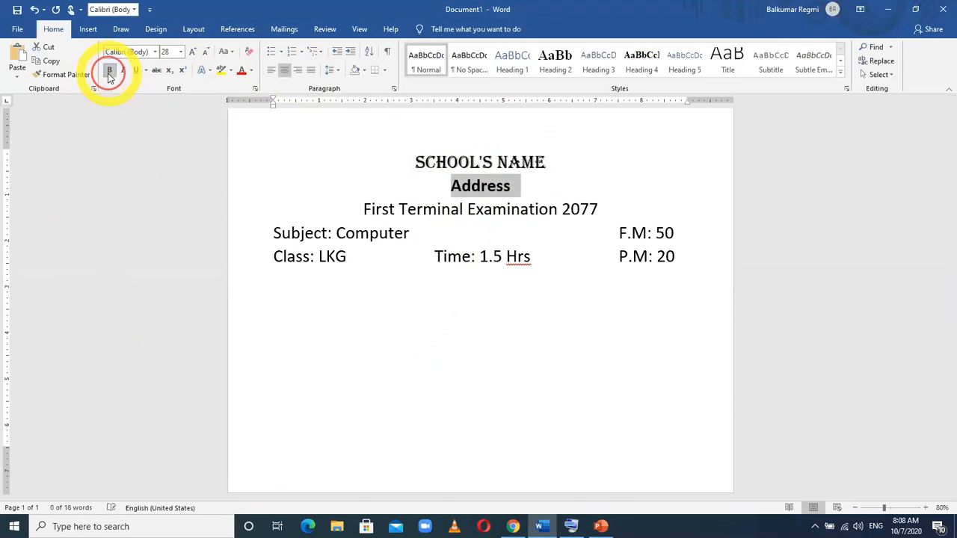
{"action": "left_click", "coordinate": [109, 71]}
{"action": "left_click", "coordinate": [110, 72]}
{"action": "left_click", "coordinate": [109, 72]}
{"action": "left_click", "coordinate": [109, 72]}
{"action": "left_click", "coordinate": [109, 72]}
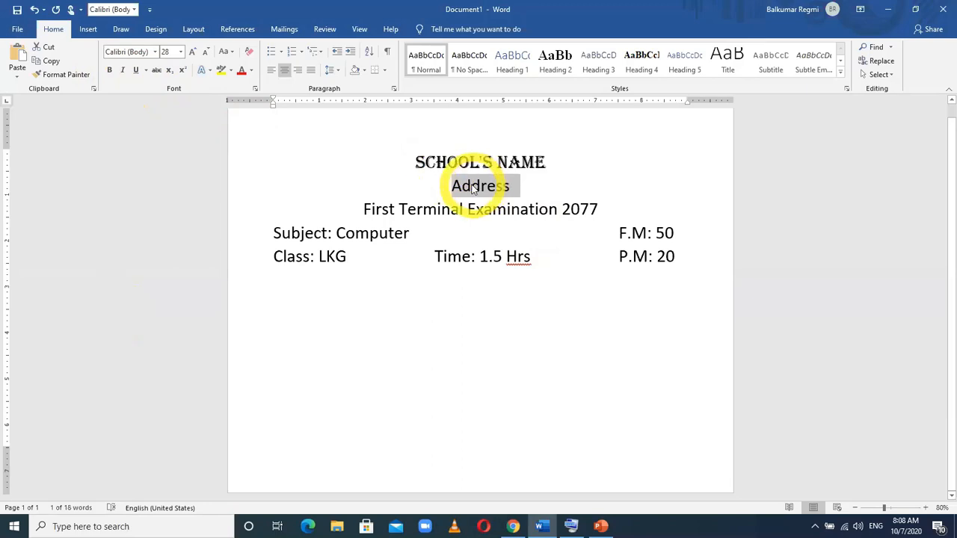
- Try italic formatting on the "Address" line and switch it off again
{"action": "left_click", "coordinate": [123, 71]}
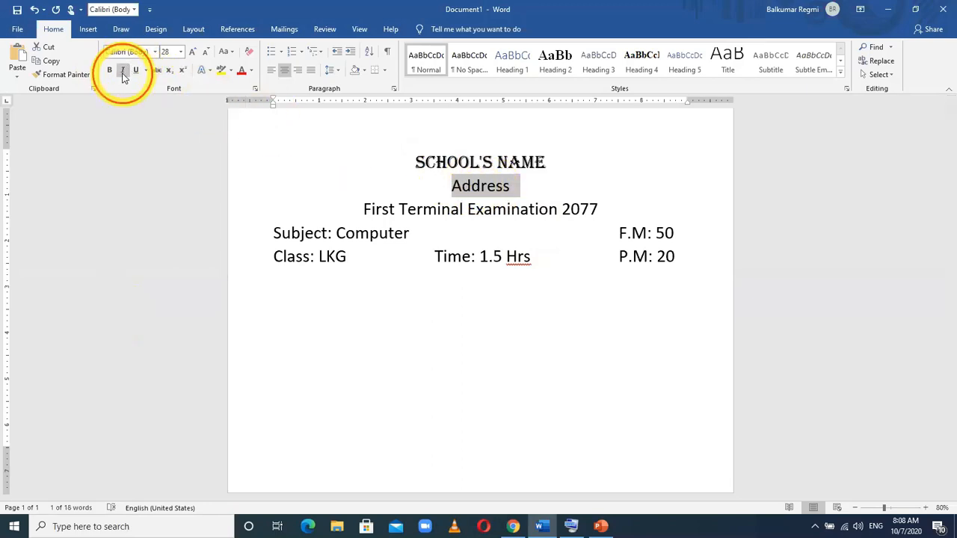
{"action": "left_click", "coordinate": [124, 71]}
{"action": "left_click", "coordinate": [124, 71]}
{"action": "left_click", "coordinate": [123, 75]}
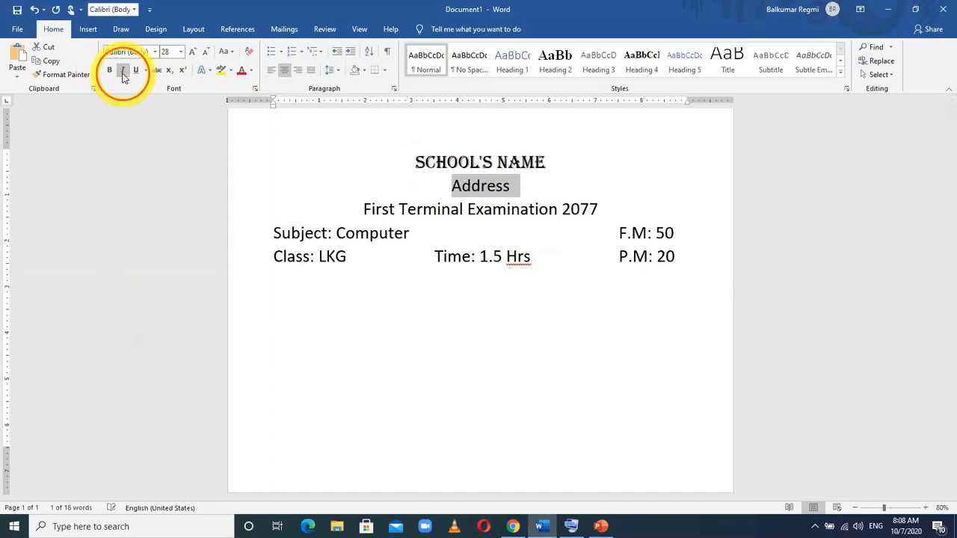
- Try underlining the "Address" line, remove the underline and make the line bold
{"action": "left_click", "coordinate": [136, 71]}
{"action": "left_click", "coordinate": [136, 70]}
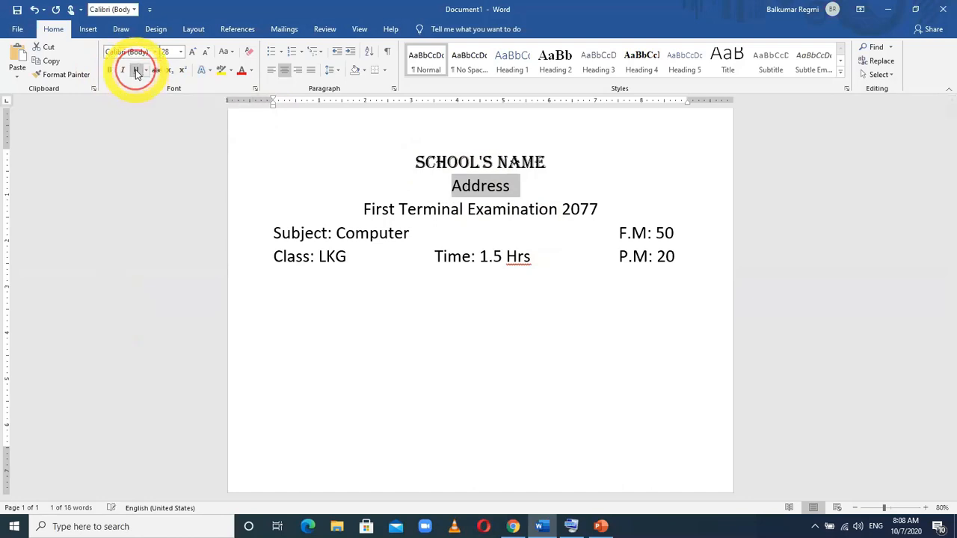
{"action": "left_click", "coordinate": [135, 70]}
{"action": "left_click", "coordinate": [135, 69]}
{"action": "left_click", "coordinate": [136, 70]}
{"action": "left_click", "coordinate": [111, 73]}
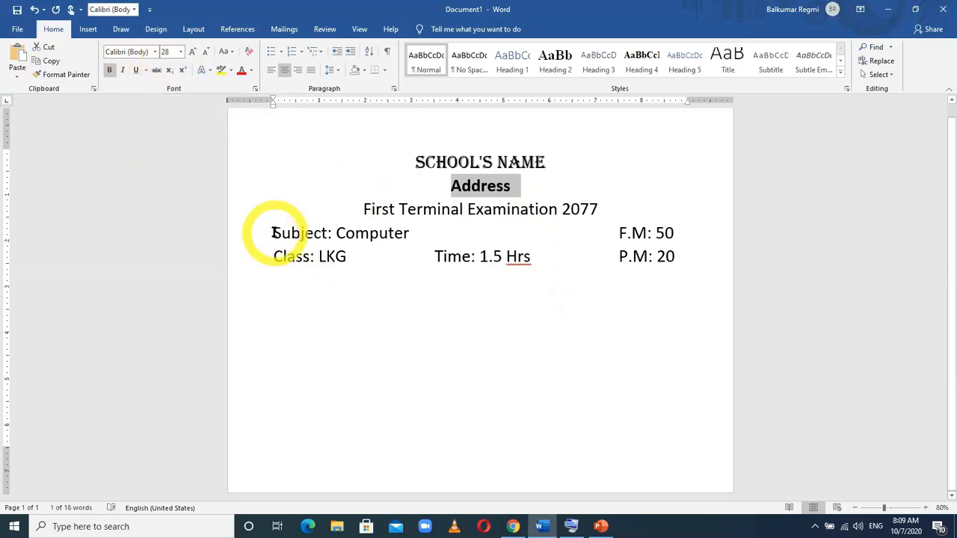
- Set the font size of all five header lines, from "School's Name" to the class line, to 24
{"action": "left_click_drag", "start_coordinate": [273, 233], "coordinate": [410, 233]}
{"action": "left_click_drag", "start_coordinate": [688, 262], "coordinate": [415, 160]}
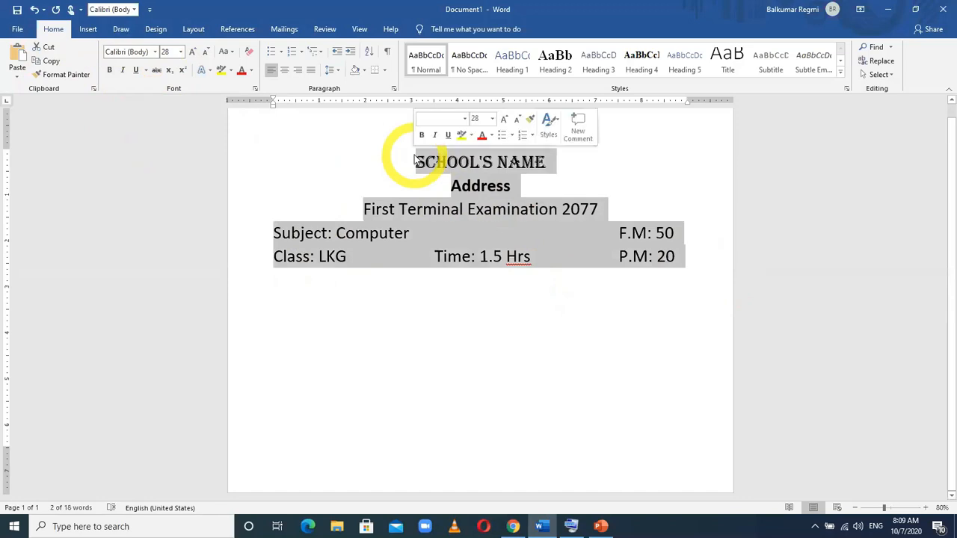
{"action": "left_click", "coordinate": [484, 158]}
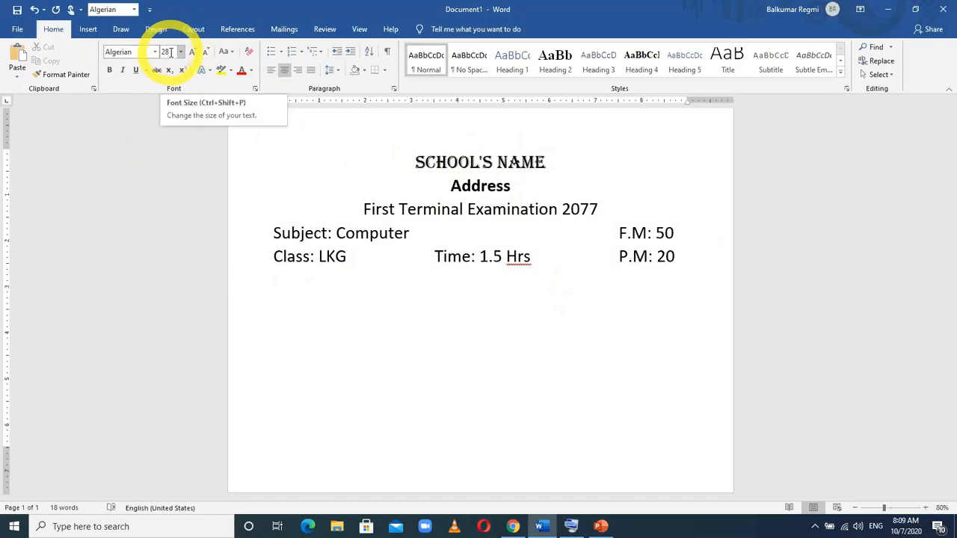
{"action": "left_click", "coordinate": [464, 185]}
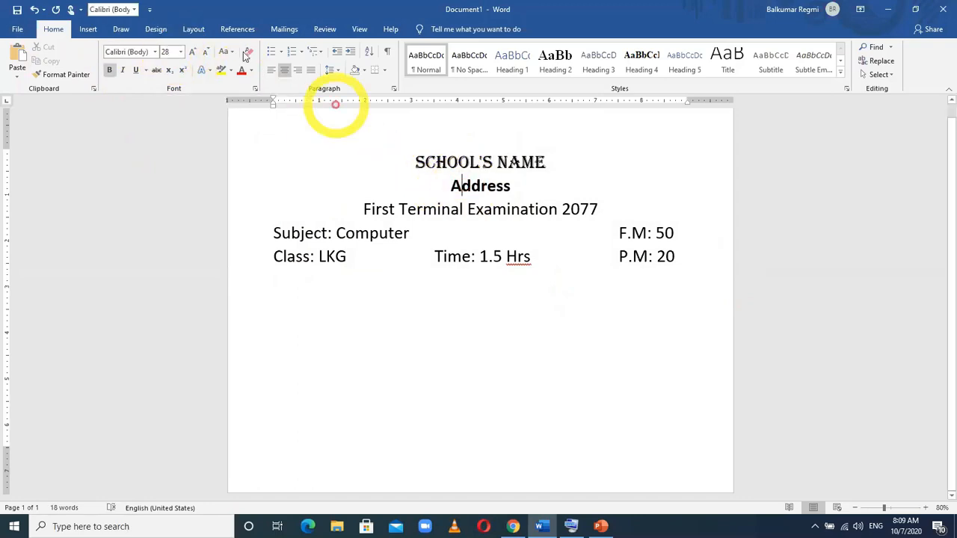
{"action": "left_click", "coordinate": [417, 208]}
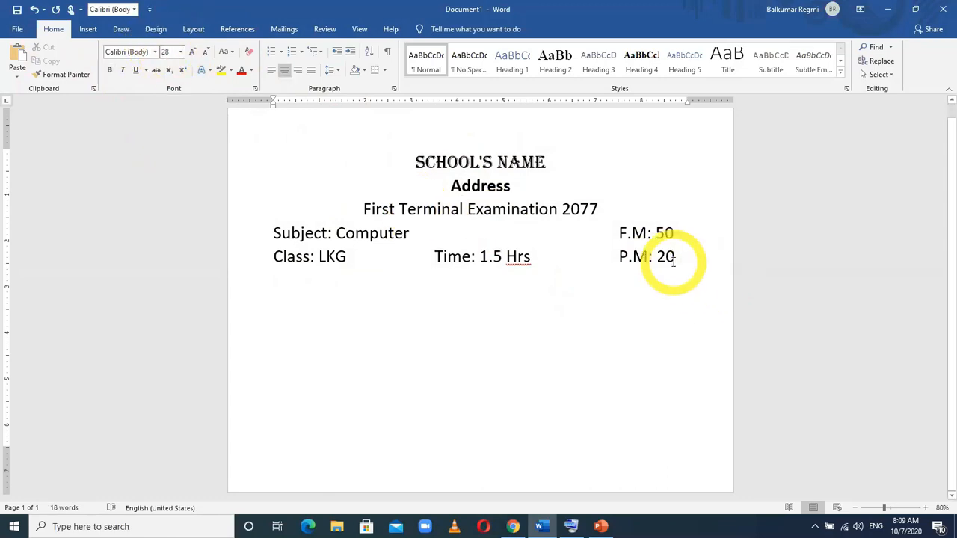
{"action": "left_click_drag", "start_coordinate": [676, 258], "coordinate": [405, 127]}
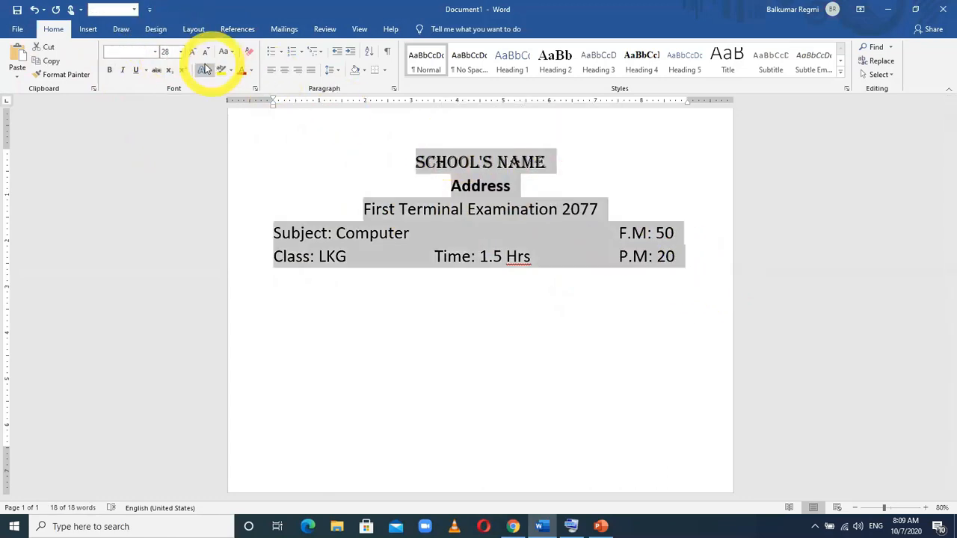
{"action": "left_click", "coordinate": [181, 51]}
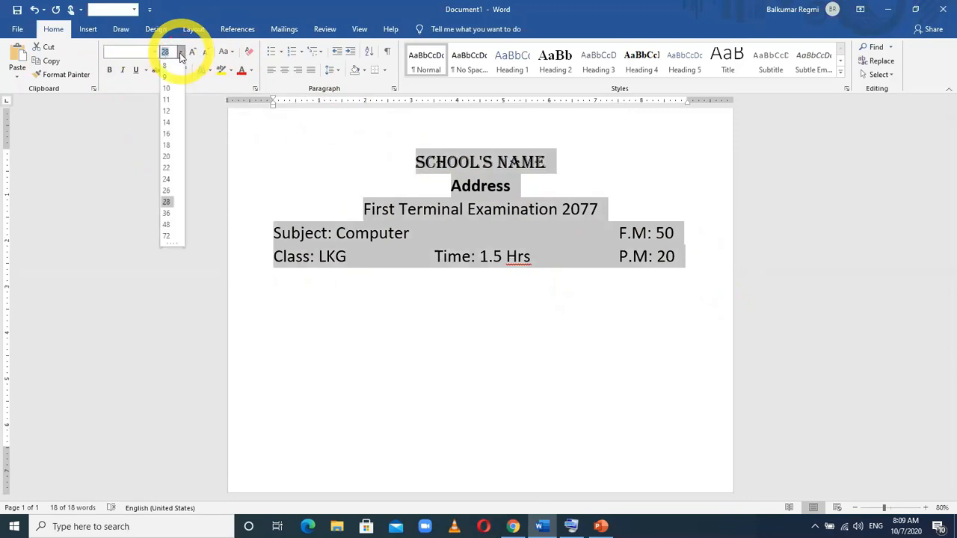
{"action": "left_click", "coordinate": [168, 179]}
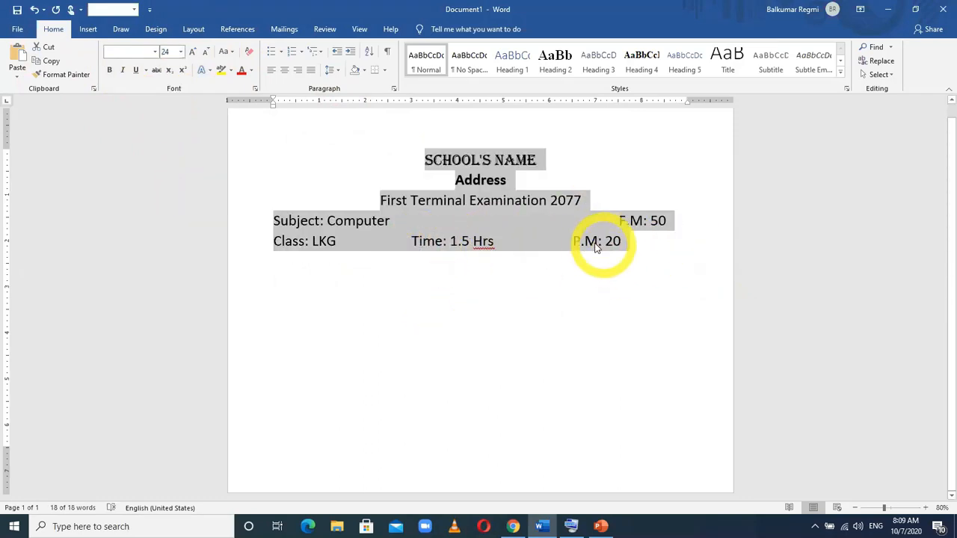
- Insert two tabs before "Time: 1.5 Hrs" so "P.M: 20" lines up under "F.M: 50", using the On-Screen Keyboard, and close the keyboard
{"action": "left_click", "coordinate": [409, 245]}
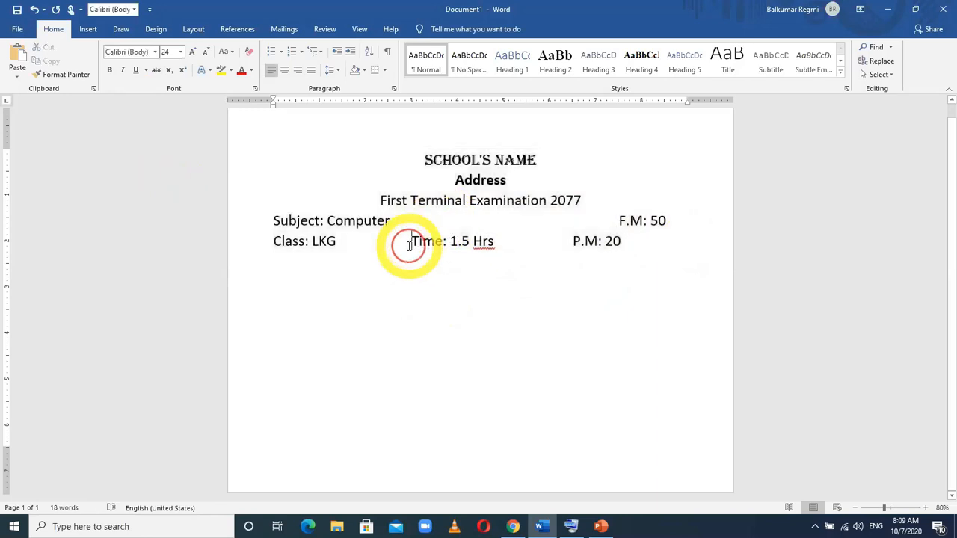
{"action": "left_click", "coordinate": [570, 528]}
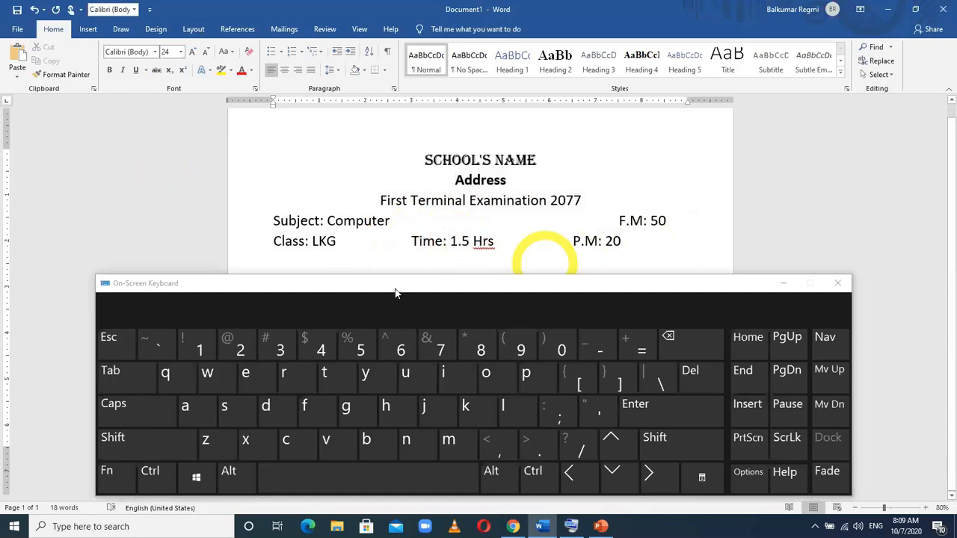
{"action": "left_click", "coordinate": [140, 369]}
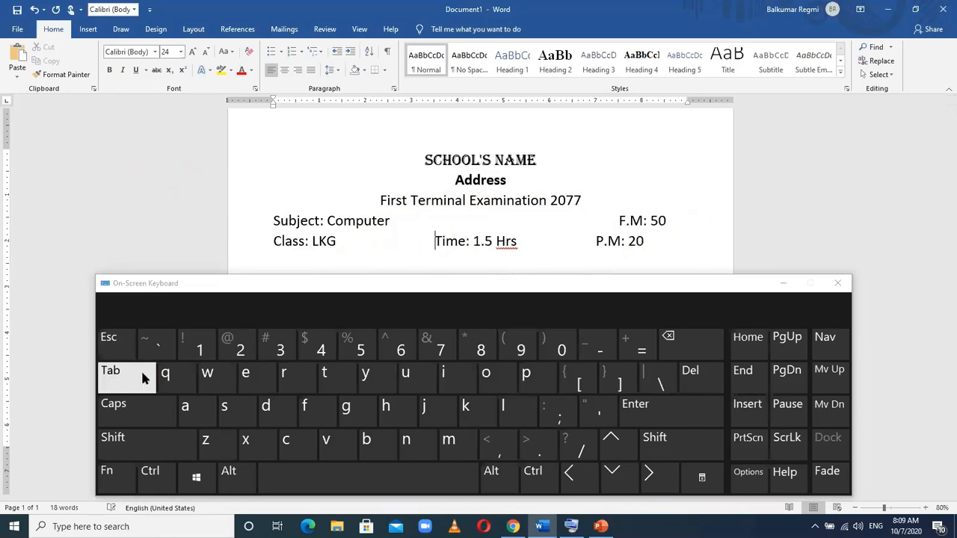
{"action": "left_click", "coordinate": [144, 379]}
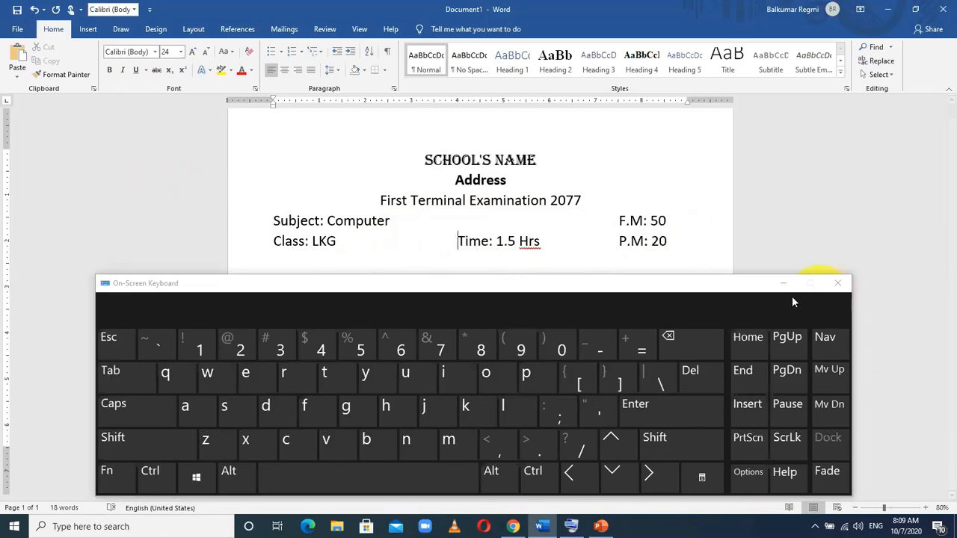
{"action": "left_click", "coordinate": [837, 283]}
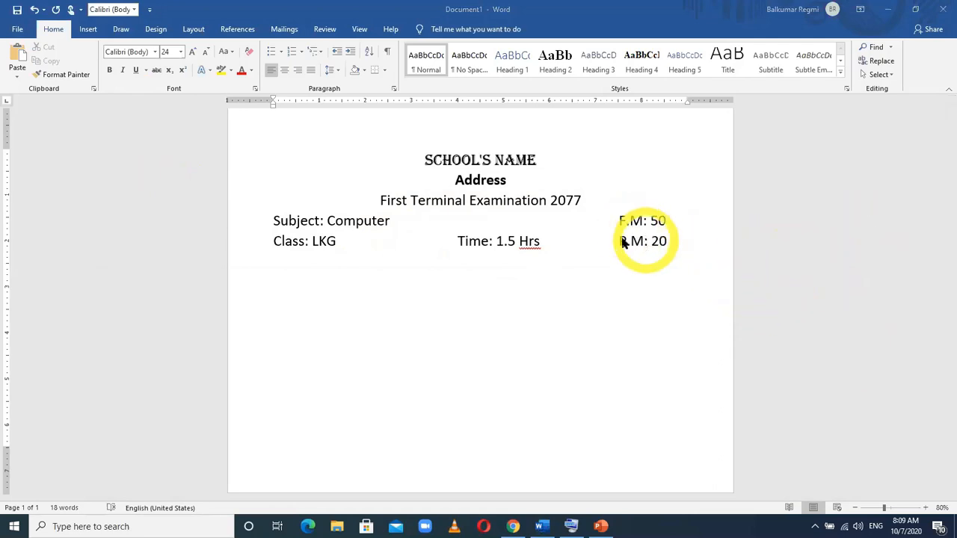
- Change the font colour of the "First Terminal Examination 2077" line to white
{"action": "left_click", "coordinate": [582, 203]}
{"action": "left_click_drag", "start_coordinate": [585, 200], "coordinate": [385, 198]}
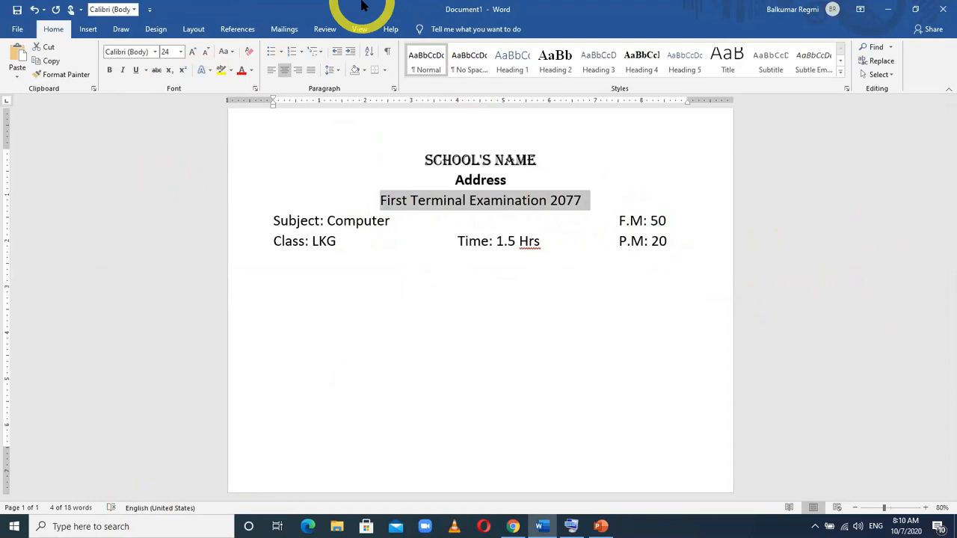
{"action": "key", "text": "ctrl+d"}
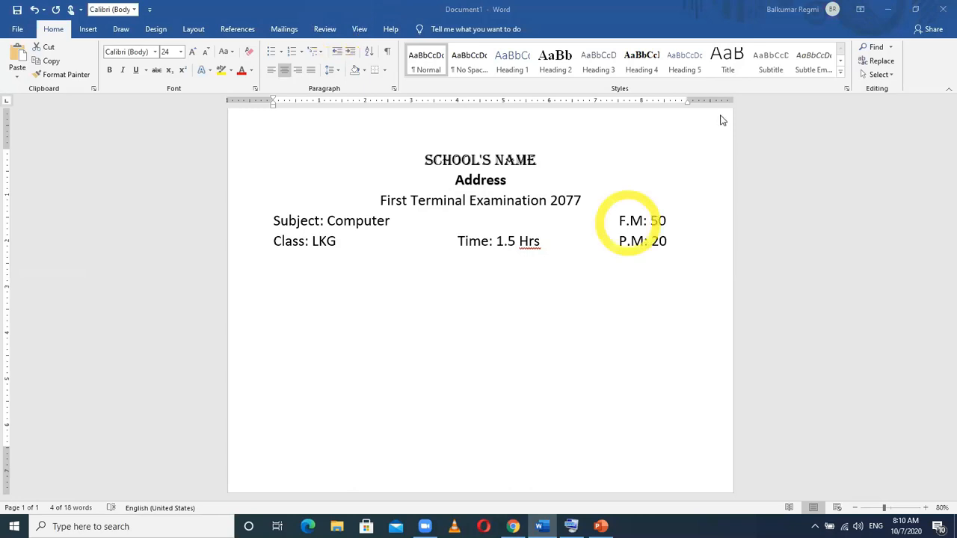
{"action": "triple_click", "coordinate": [439, 211]}
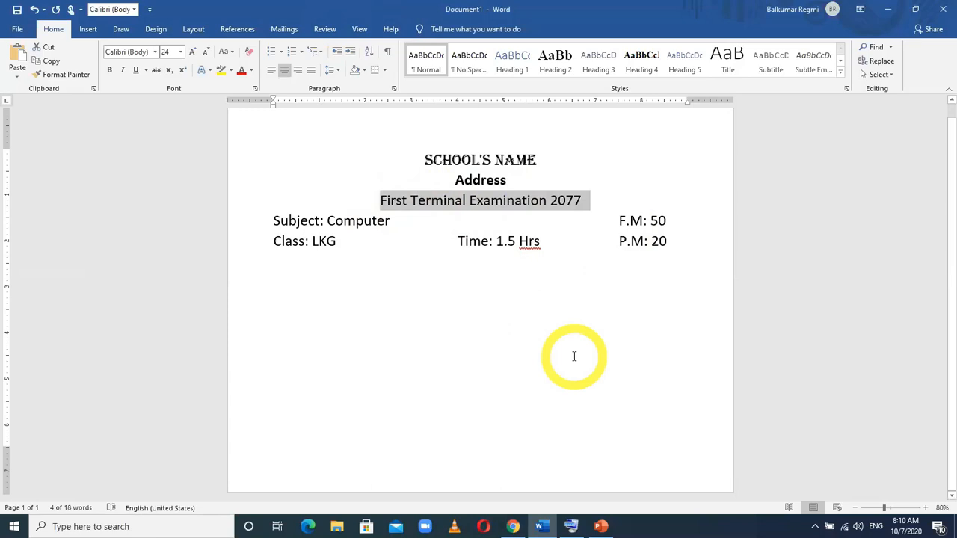
{"action": "left_click", "coordinate": [232, 71]}
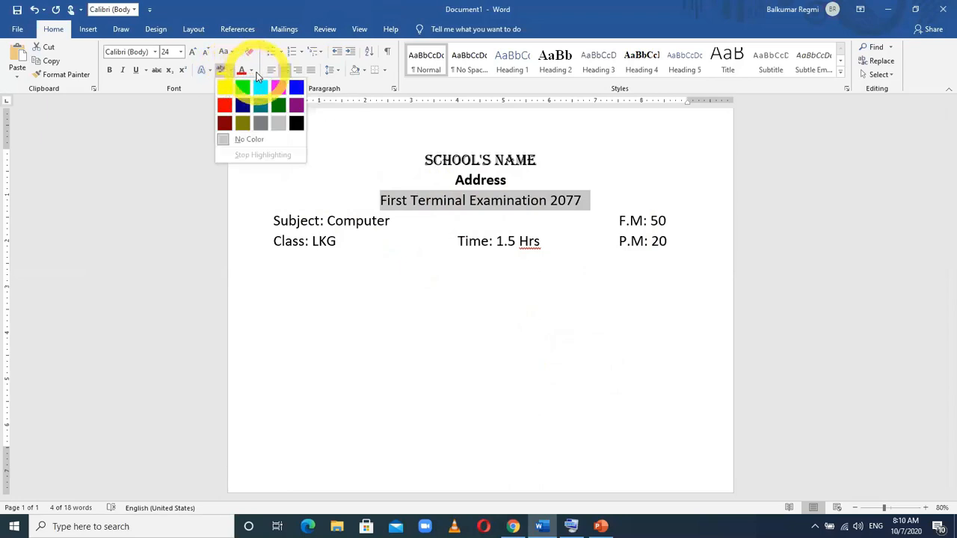
{"action": "left_click", "coordinate": [252, 70]}
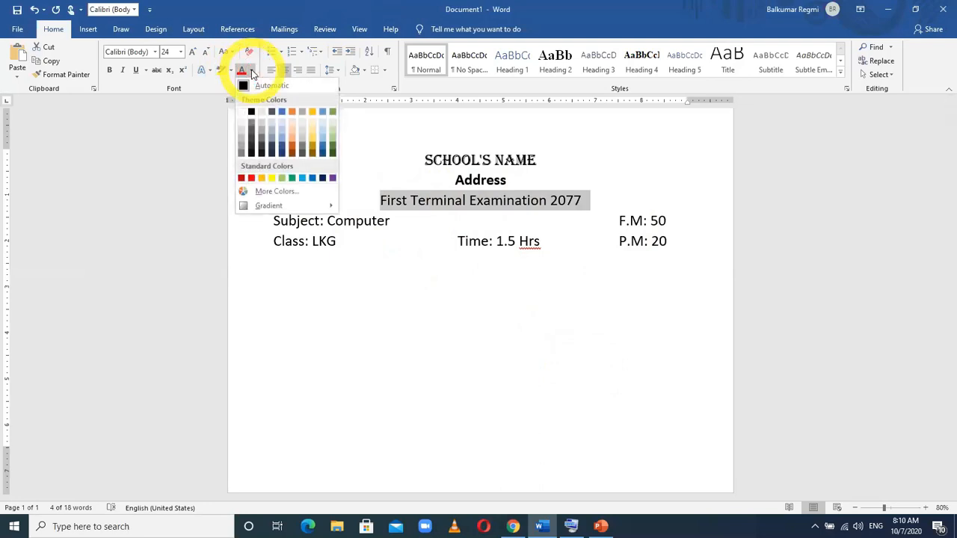
{"action": "left_click", "coordinate": [241, 114]}
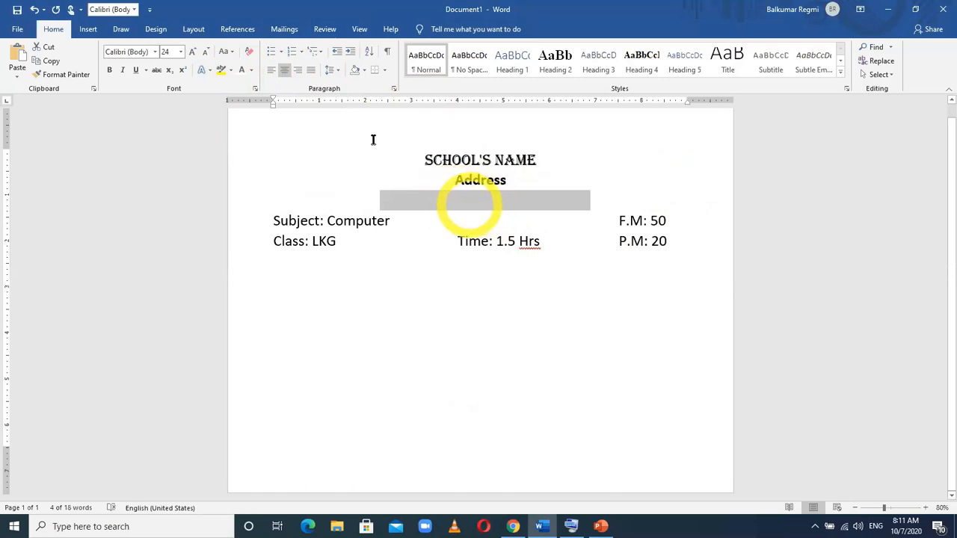
- Apply a black text highlight to the "First Terminal Examination 2077" line and deselect it
{"action": "left_click", "coordinate": [231, 70]}
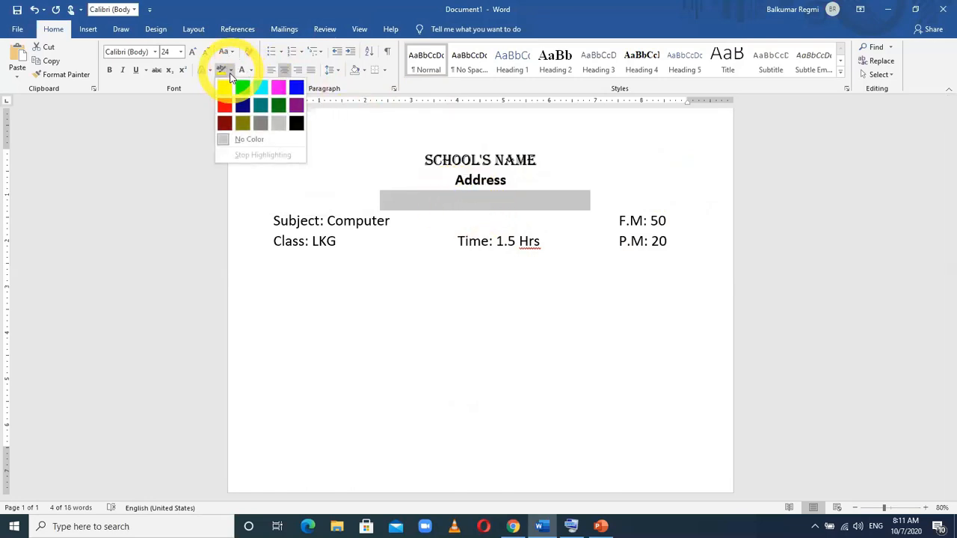
{"action": "left_click", "coordinate": [296, 124]}
{"action": "left_click", "coordinate": [378, 271]}
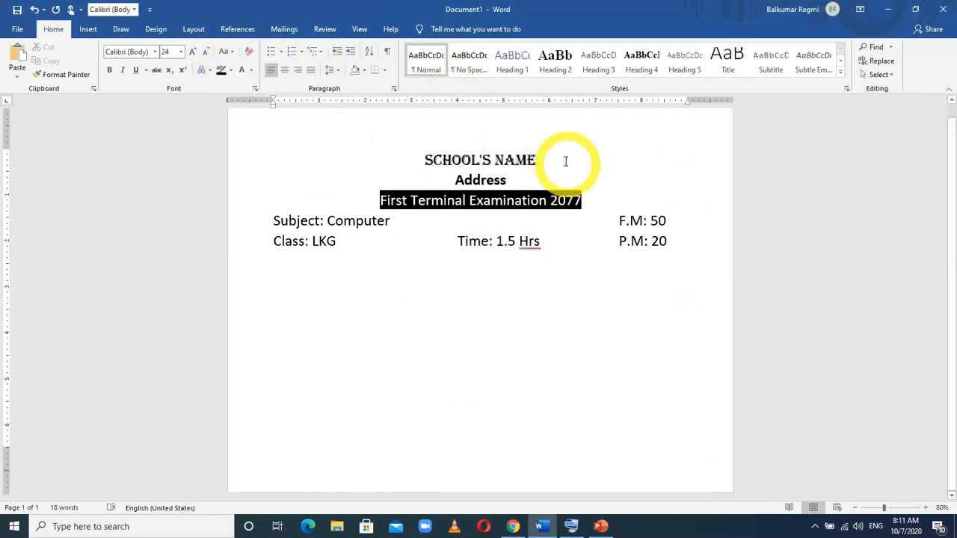
- Preview a yellow text highlight on the "School's Name" heading without applying it
{"action": "left_click_drag", "start_coordinate": [540, 159], "coordinate": [391, 141]}
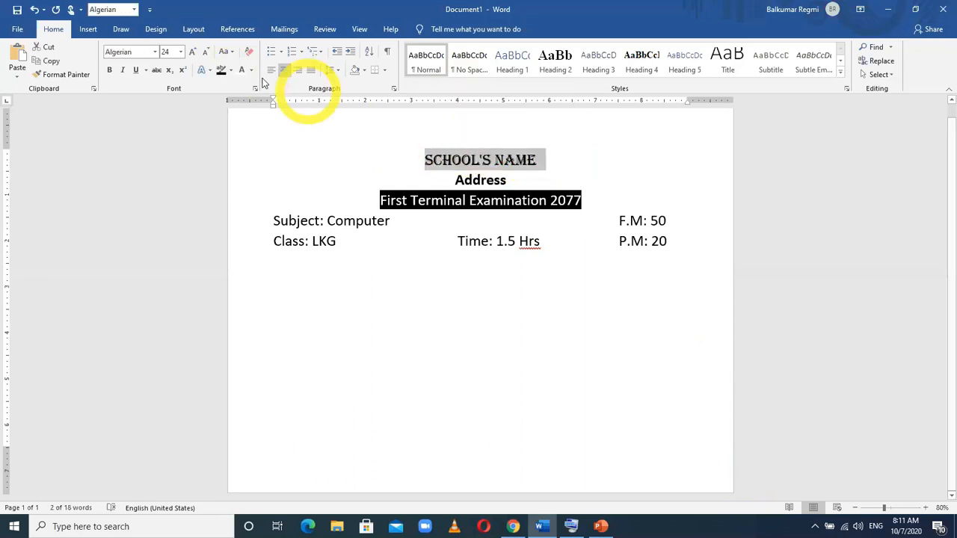
{"action": "left_click", "coordinate": [231, 69]}
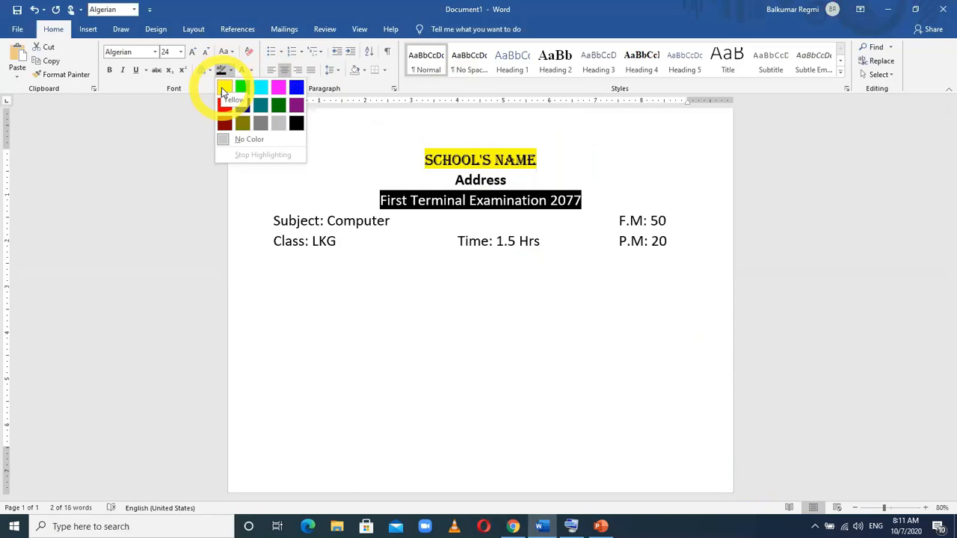
{"action": "left_click", "coordinate": [406, 282]}
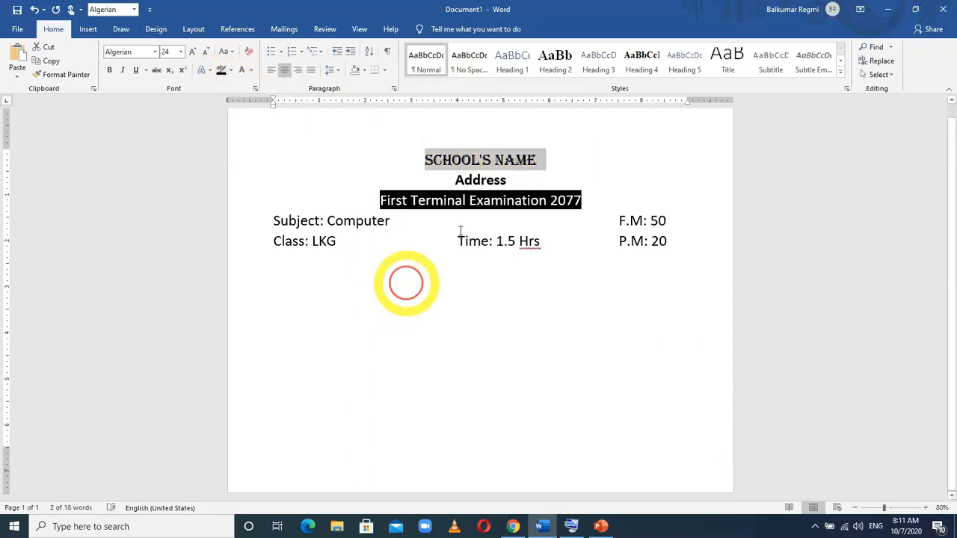
{"action": "left_click", "coordinate": [623, 173]}
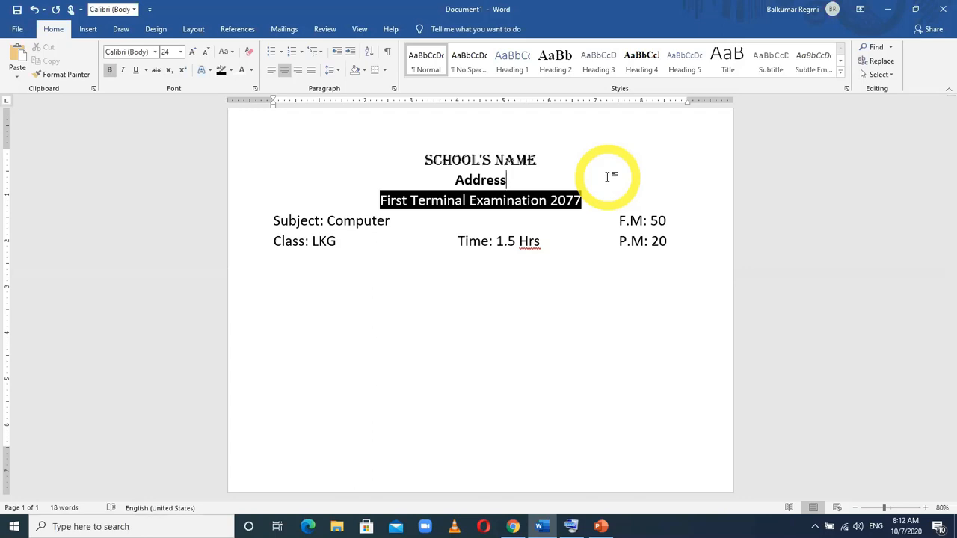
- Select the header text, bring up the On-Screen Keyboard to examine its keys, and minimize it and clear the selection
{"action": "left_click_drag", "start_coordinate": [648, 238], "coordinate": [411, 140]}
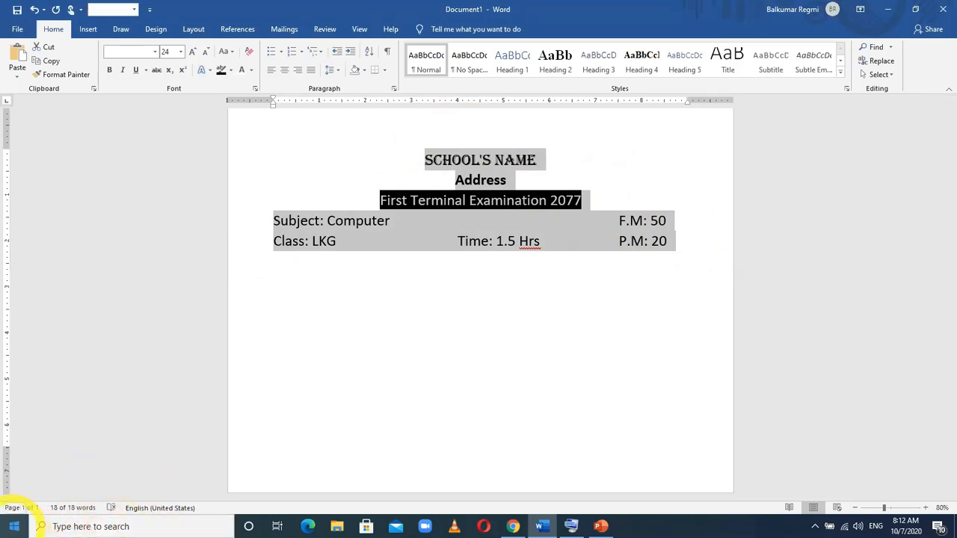
{"action": "left_click", "coordinate": [14, 526]}
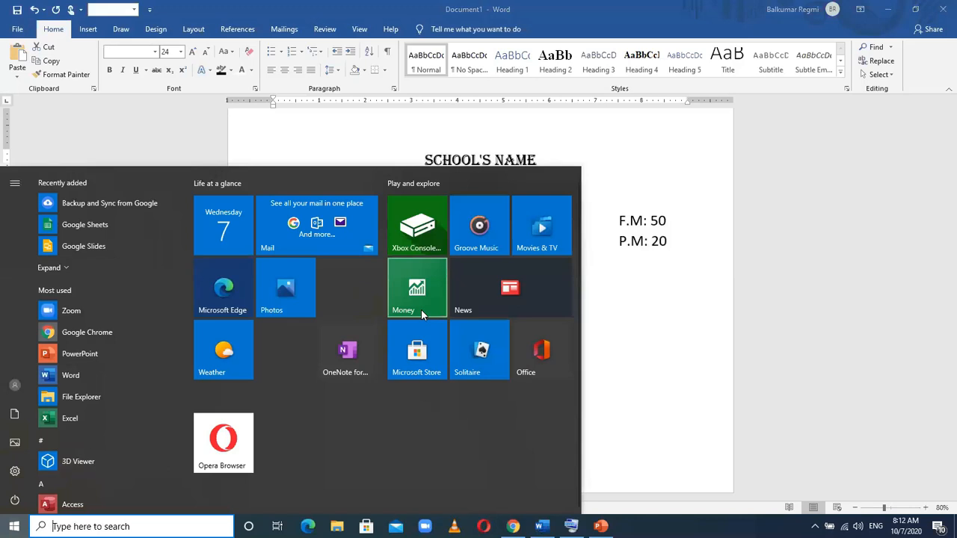
{"action": "type", "text": "onscree"}
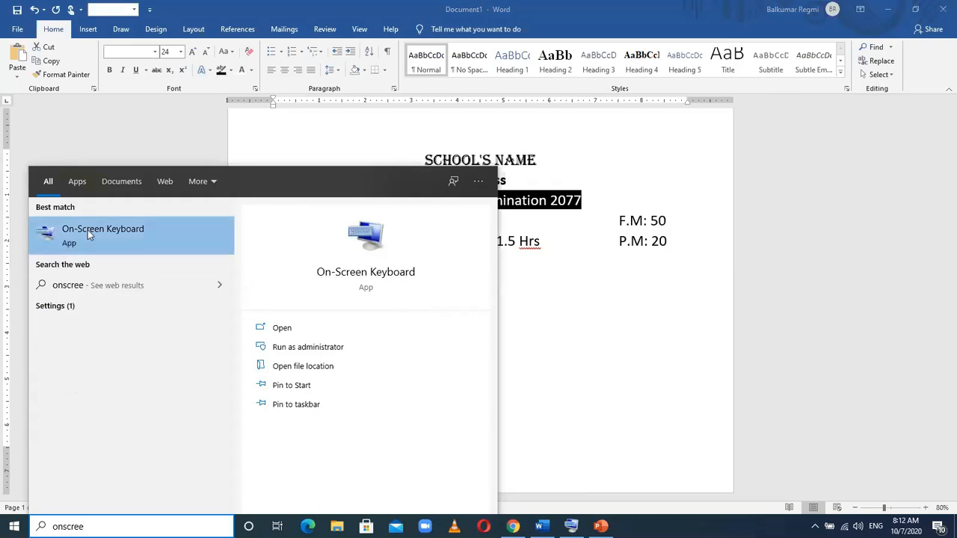
{"action": "left_click", "coordinate": [549, 403]}
{"action": "left_click", "coordinate": [571, 527]}
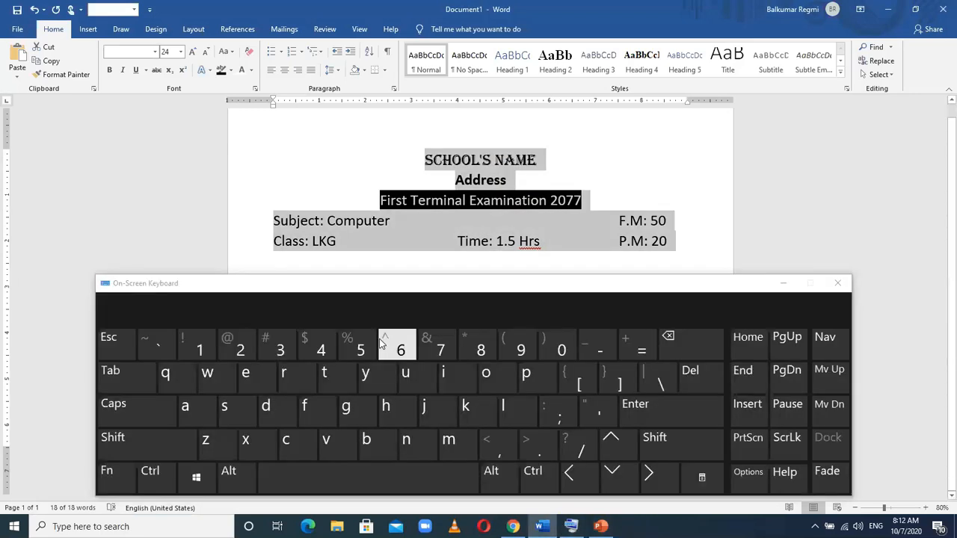
{"action": "left_click", "coordinate": [480, 283]}
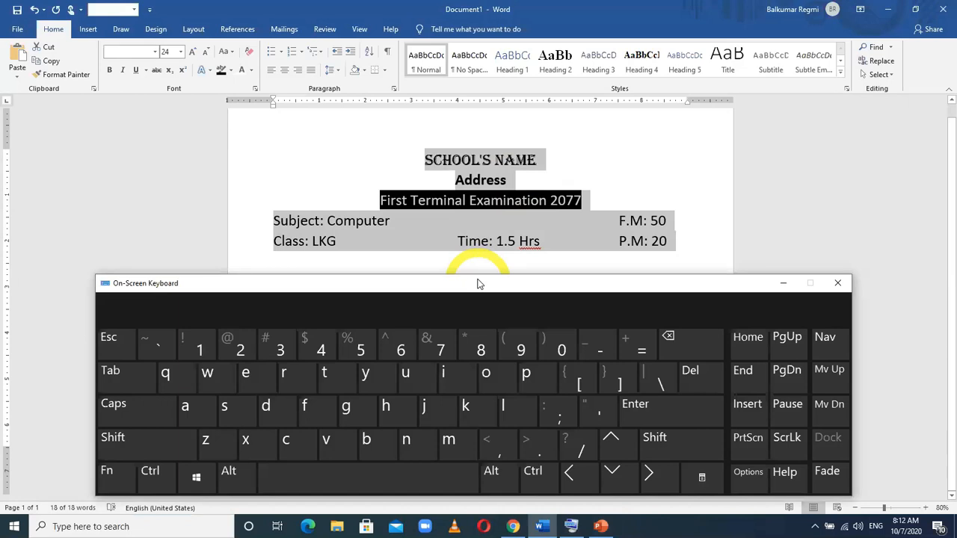
{"action": "left_click_drag", "start_coordinate": [479, 284], "coordinate": [465, 266]}
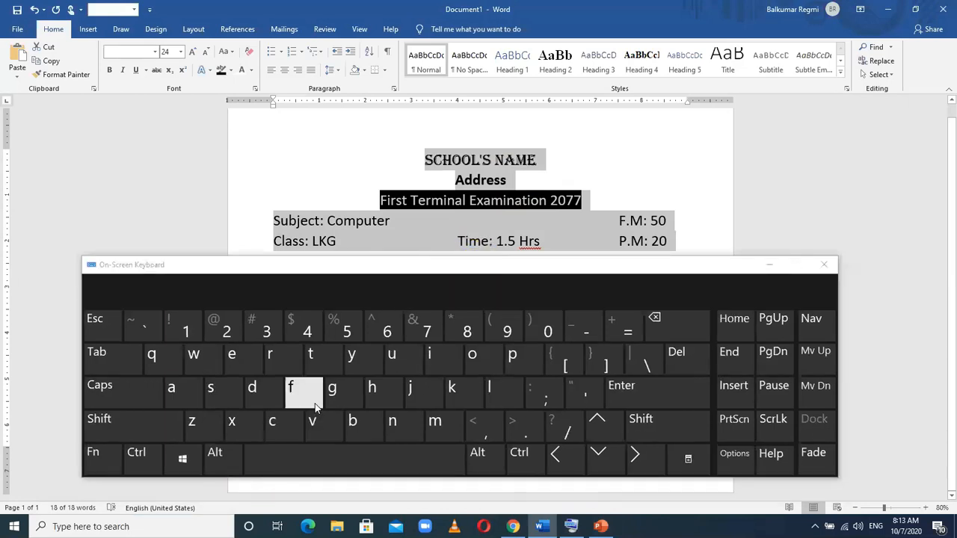
{"action": "left_click", "coordinate": [770, 270]}
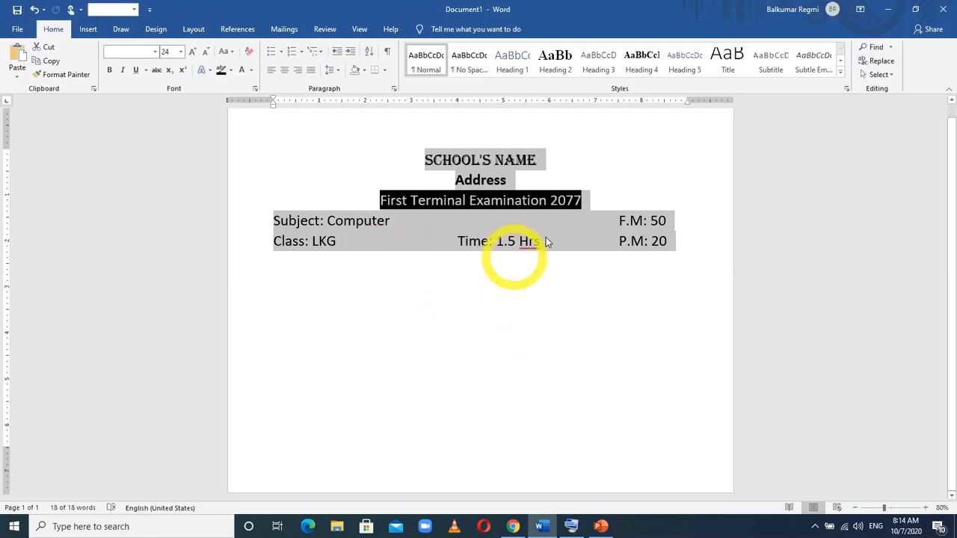
{"action": "left_click", "coordinate": [546, 280]}
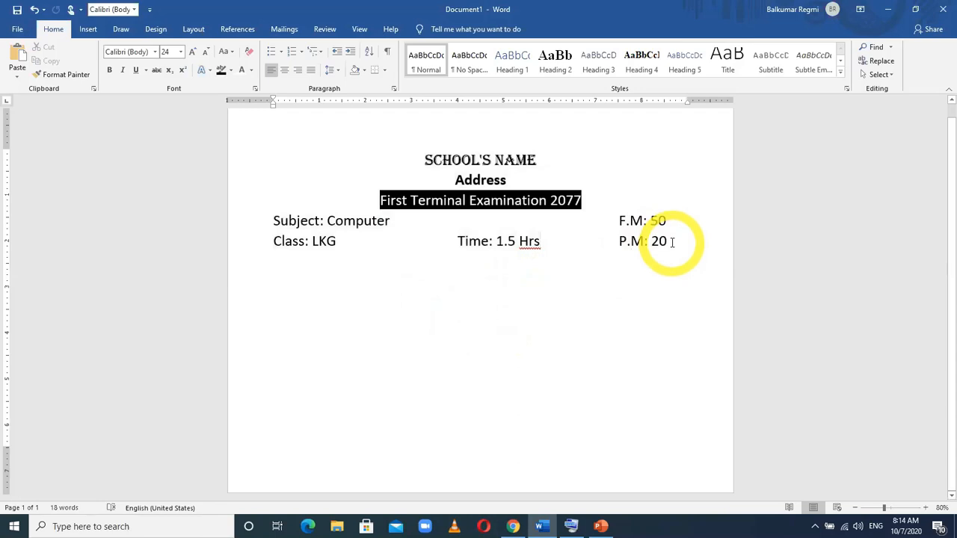
- Select all the header lines from "School's Name" to "P.M: 20" and grow their font size in preset steps to 72 pt
{"action": "left_click", "coordinate": [676, 243]}
{"action": "left_click_drag", "start_coordinate": [675, 242], "coordinate": [427, 157]}
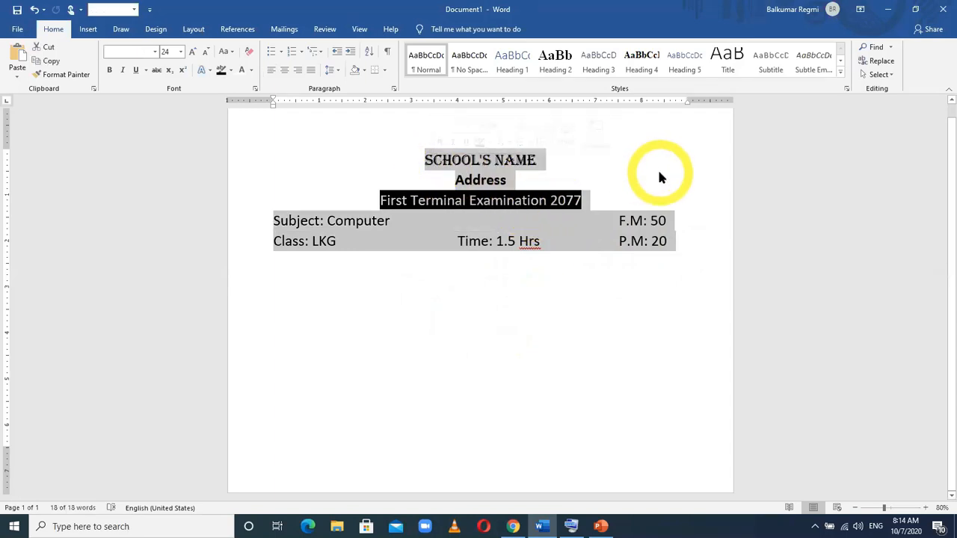
{"action": "left_click", "coordinate": [193, 57]}
{"action": "left_click", "coordinate": [192, 57]}
{"action": "left_click", "coordinate": [193, 57]}
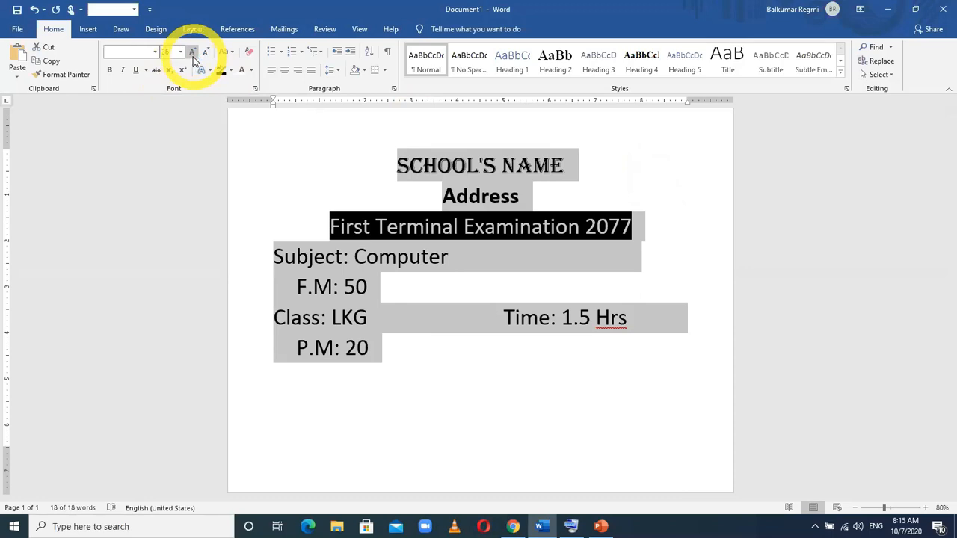
{"action": "left_click", "coordinate": [193, 58]}
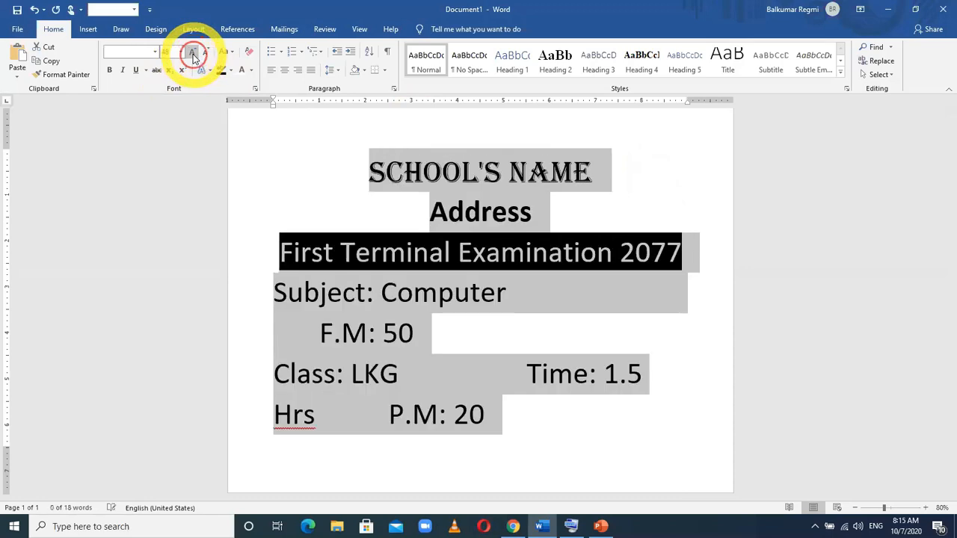
{"action": "left_click", "coordinate": [193, 58]}
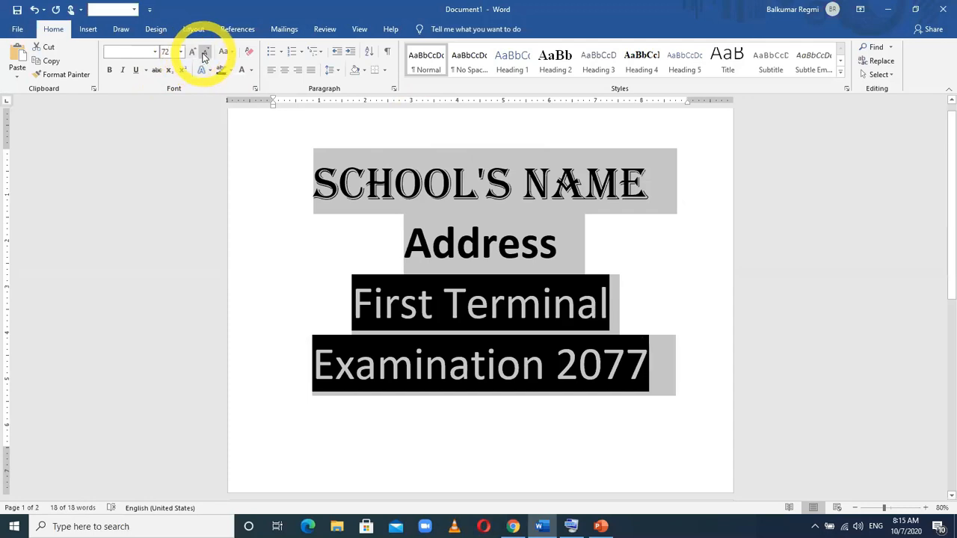
- Shrink the font size of the selected header lines in preset steps until the text is very small
{"action": "left_click", "coordinate": [206, 56]}
{"action": "left_click", "coordinate": [206, 56]}
{"action": "left_click", "coordinate": [205, 56]}
{"action": "left_click", "coordinate": [206, 56]}
{"action": "left_click", "coordinate": [206, 56]}
{"action": "left_click", "coordinate": [205, 56]}
{"action": "left_click", "coordinate": [206, 56]}
{"action": "left_click", "coordinate": [205, 56]}
{"action": "left_click", "coordinate": [205, 56]}
{"action": "left_click", "coordinate": [206, 56]}
{"action": "left_click", "coordinate": [206, 56]}
{"action": "left_click", "coordinate": [205, 56]}
{"action": "left_click", "coordinate": [206, 56]}
- Grow the selected header lines in preset steps back up to 24 pt
{"action": "left_click", "coordinate": [192, 56]}
{"action": "left_click", "coordinate": [191, 56]}
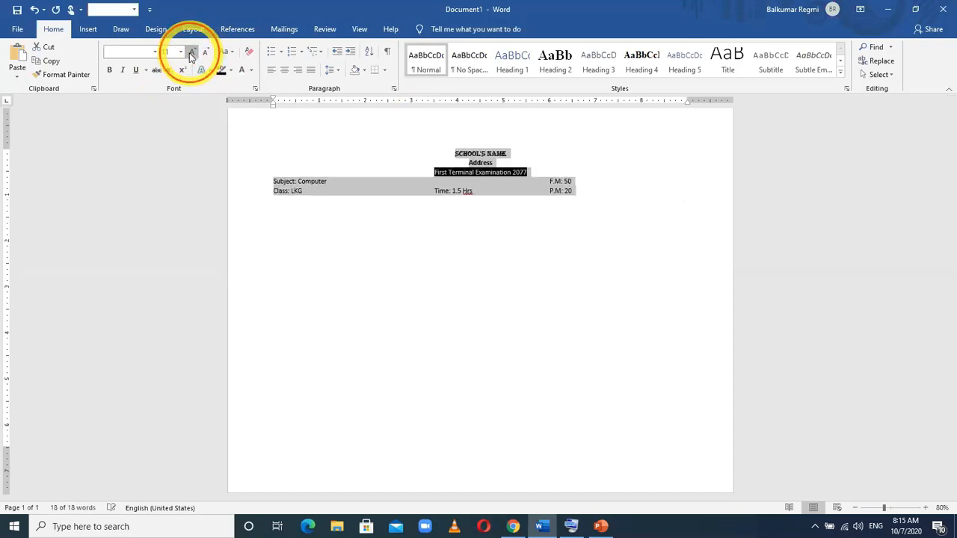
{"action": "left_click", "coordinate": [192, 56]}
{"action": "left_click", "coordinate": [192, 56]}
{"action": "left_click", "coordinate": [191, 56]}
{"action": "left_click", "coordinate": [191, 56]}
{"action": "left_click", "coordinate": [192, 56]}
{"action": "left_click", "coordinate": [192, 56]}
{"action": "left_click", "coordinate": [191, 56]}
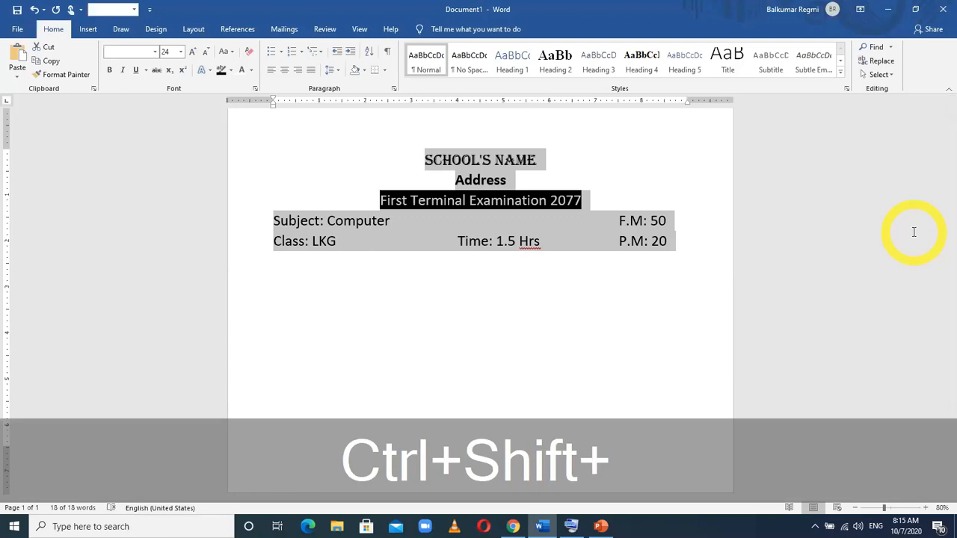
- Enlarge the selected header text through the preset font sizes to 150 pt
{"action": "key", "text": "ctrl+shift+period"}
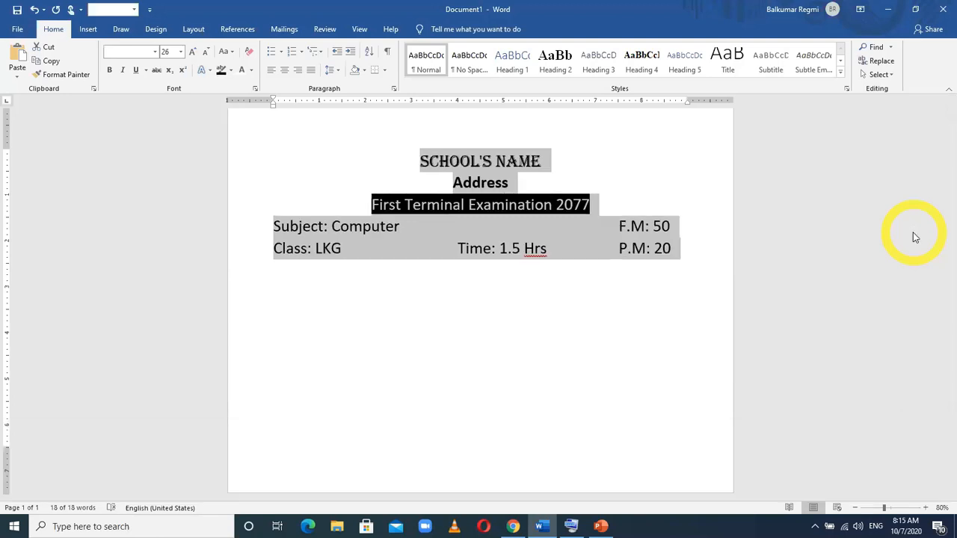
{"action": "key", "text": "ctrl+shift+period"}
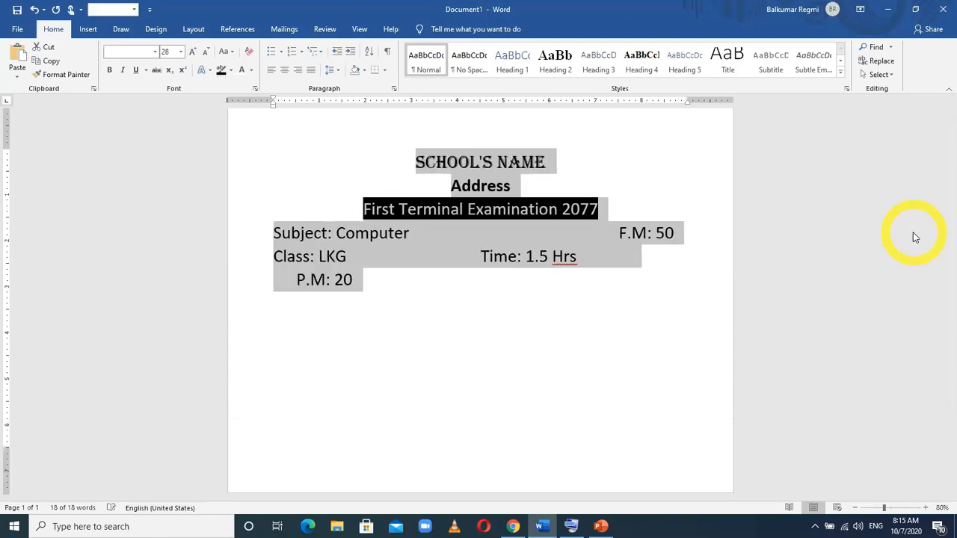
{"action": "key", "text": "ctrl+shift+period"}
{"action": "key", "text": "ctrl+shift+period"}
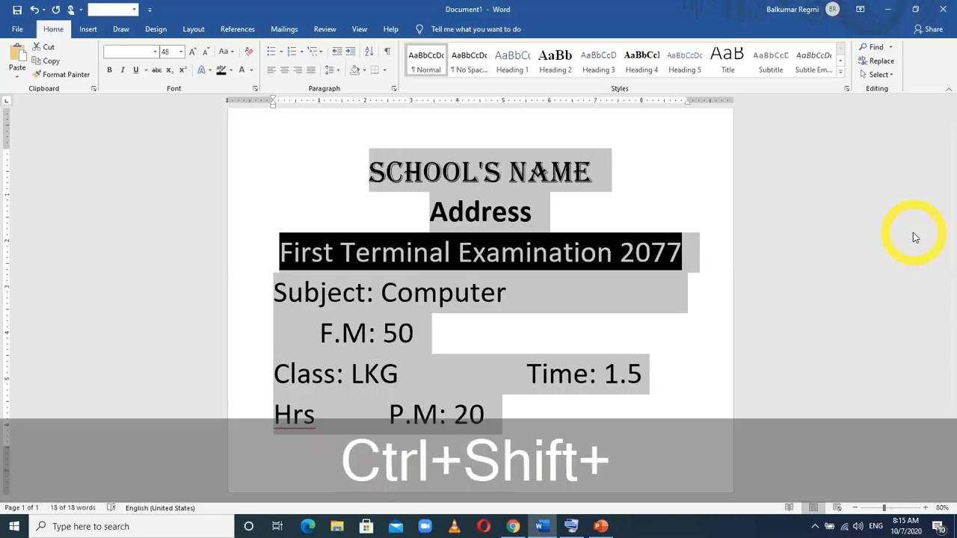
{"action": "key", "text": "ctrl+shift+period"}
{"action": "key", "text": "ctrl+shift+period"}
{"action": "key", "text": "ctrl+shift+period"}
{"action": "key", "text": "ctrl+shift+period"}
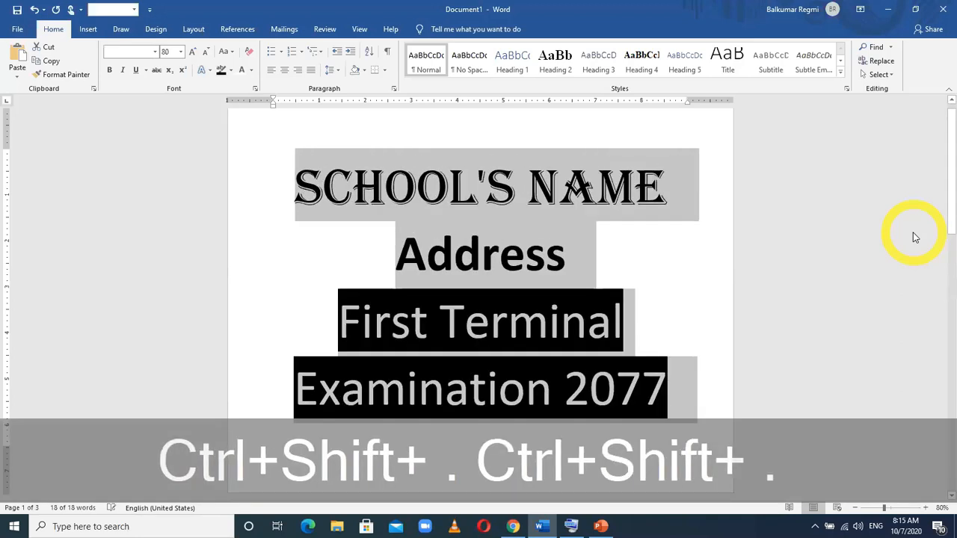
{"action": "key", "text": "ctrl+shift+period"}
{"action": "key", "text": "ctrl+shift+period"}
{"action": "key", "text": "ctrl+shift+period"}
{"action": "key", "text": "ctrl+shift+period"}
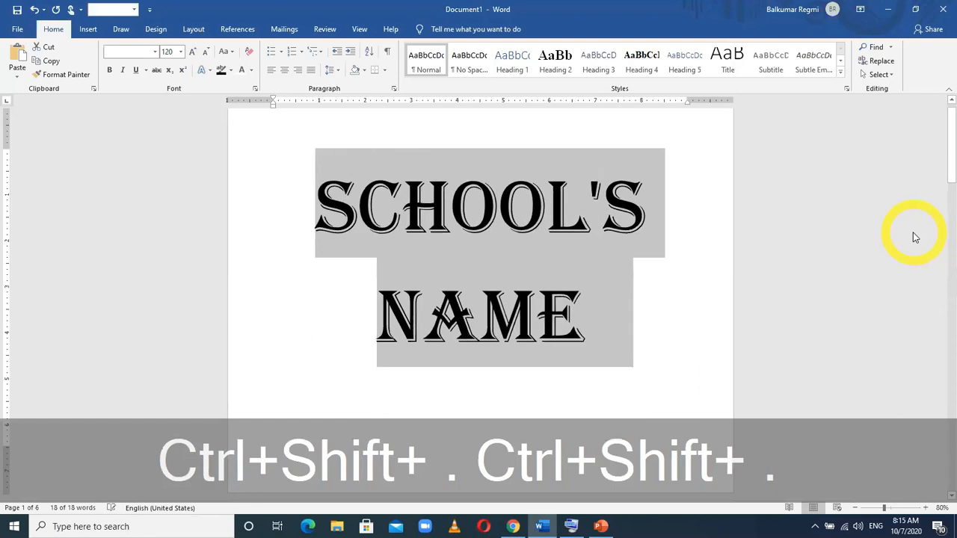
{"action": "key", "text": "ctrl+shift+period"}
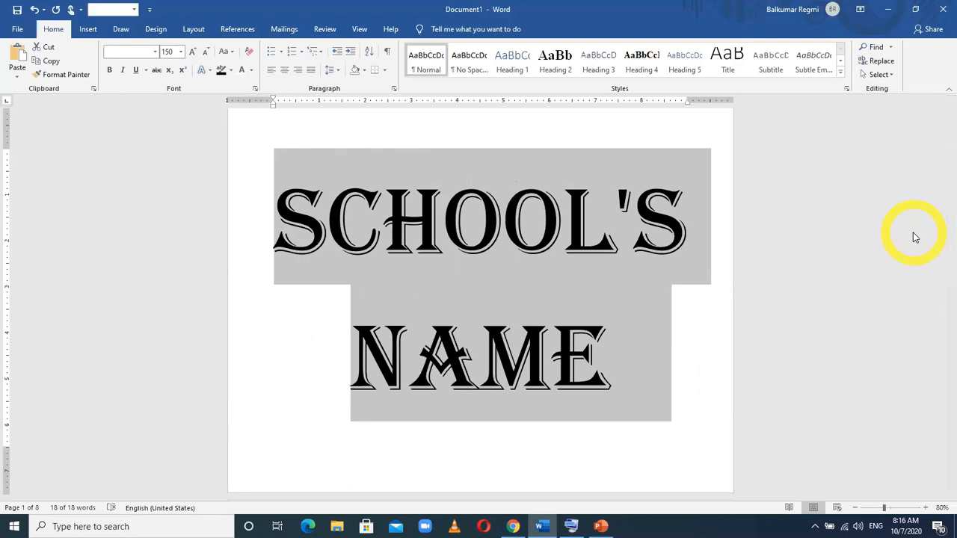
- Reduce the selected header text through the preset font sizes to 14 pt
{"action": "key", "text": "ctrl+shift+comma"}
{"action": "key", "text": "ctrl+shift+comma"}
{"action": "key", "text": "ctrl+shift+comma"}
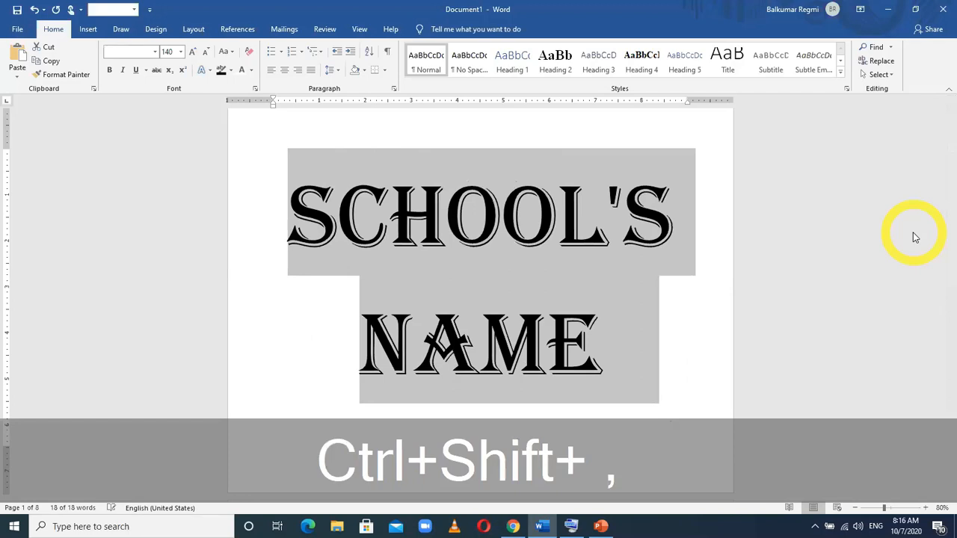
{"action": "key", "text": "ctrl+shift+comma"}
{"action": "key", "text": "ctrl+shift+comma"}
{"action": "key", "text": "ctrl+shift+comma"}
{"action": "key", "text": "ctrl+shift+comma"}
{"action": "key", "text": "ctrl+shift+comma"}
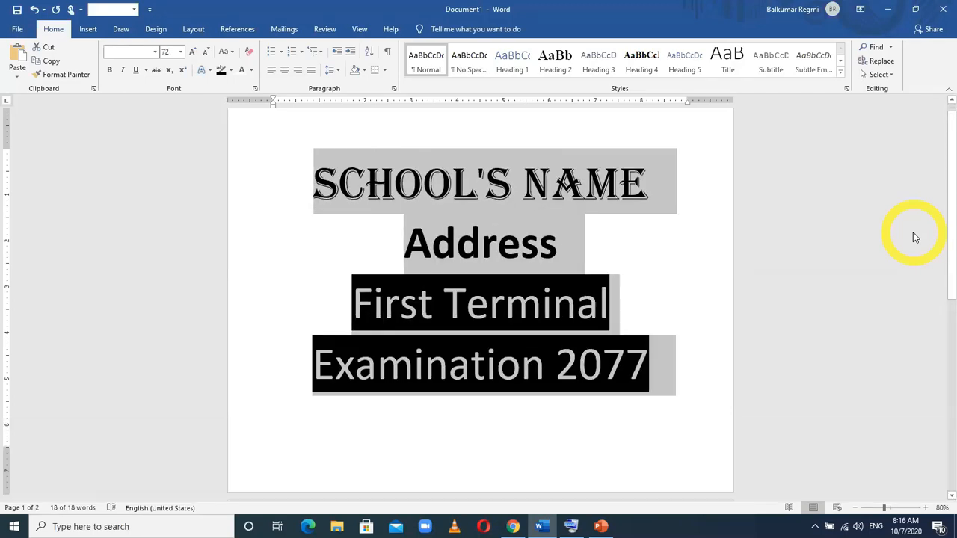
{"action": "key", "text": "ctrl+shift+comma"}
{"action": "key", "text": "ctrl+shift+comma"}
{"action": "key", "text": "ctrl+shift+comma"}
{"action": "key", "text": "ctrl+shift+comma"}
{"action": "key", "text": "ctrl+shift+comma"}
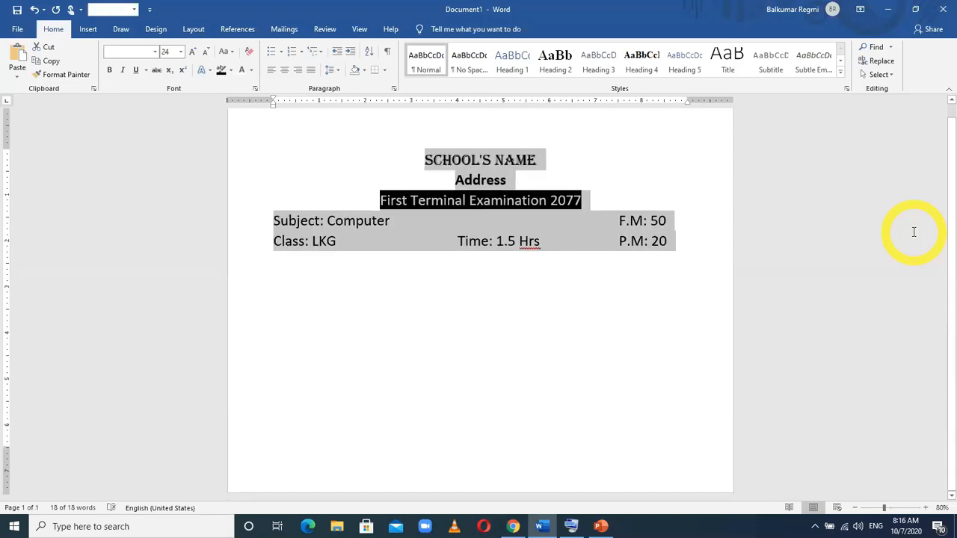
{"action": "key", "text": "ctrl+shift+comma"}
{"action": "key", "text": "ctrl+shift+comma"}
{"action": "key", "text": "ctrl+shift+comma"}
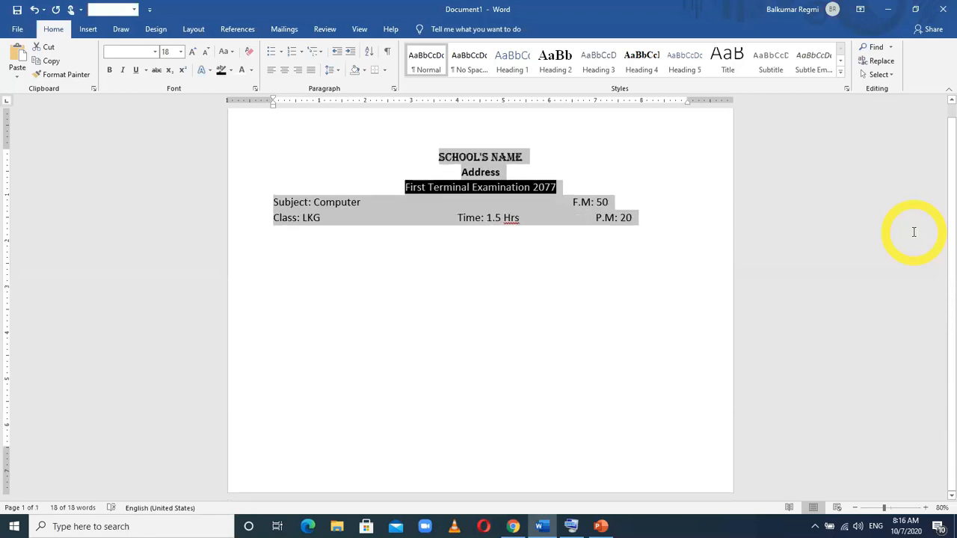
{"action": "key", "text": "ctrl+shift+comma"}
{"action": "key", "text": "ctrl+shift+comma"}
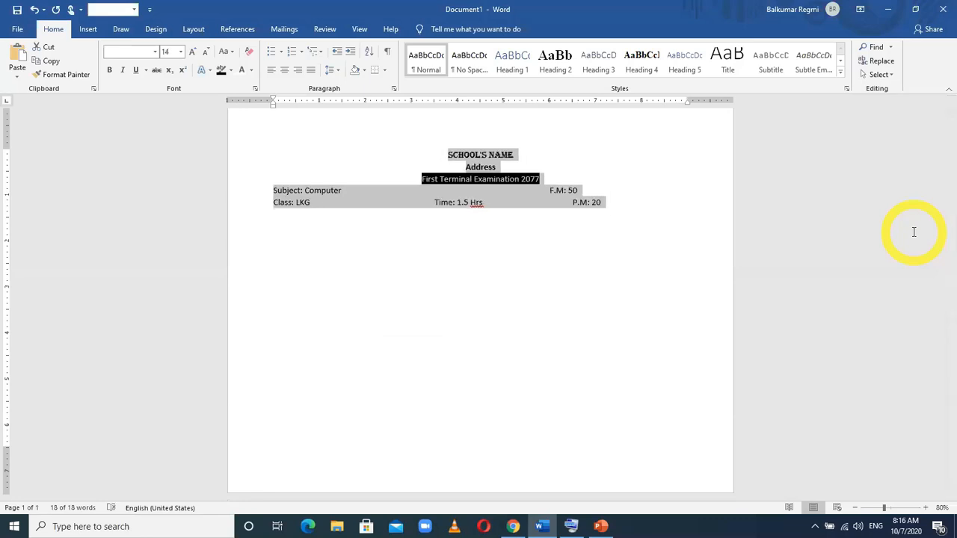
- Raise the font size of the selected header text from small to 24 pt in preset increments
{"action": "key", "text": "ctrl+shift+period"}
{"action": "key", "text": "ctrl+shift+period"}
{"action": "key", "text": "ctrl+shift+period"}
{"action": "key", "text": "ctrl+shift+period"}
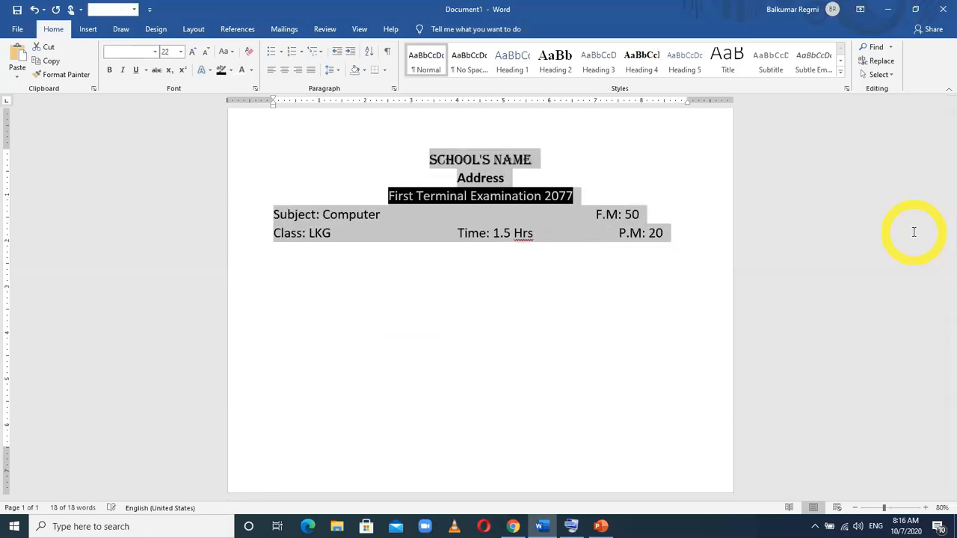
{"action": "key", "text": "ctrl+shift+period"}
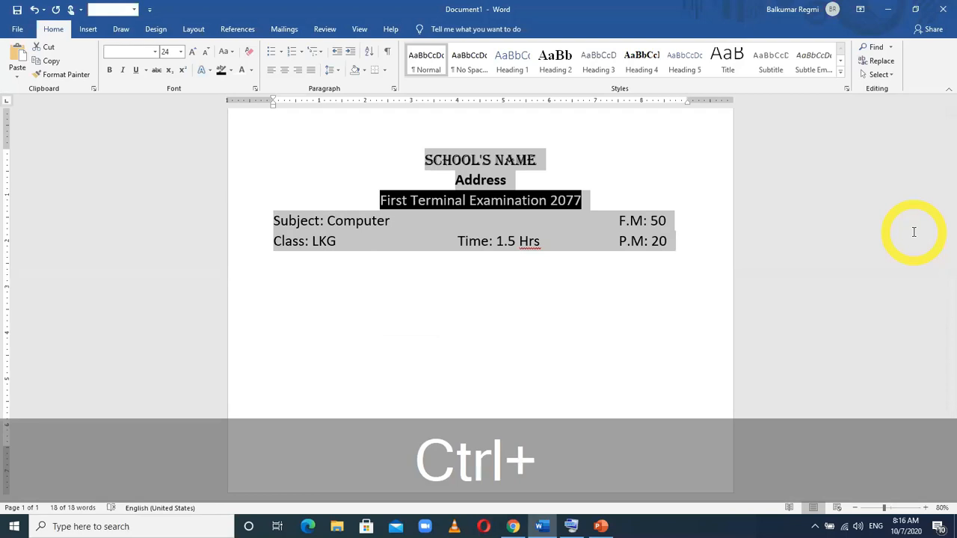
- Increase the font size of the selected header text one point at a time to 40 pt
{"action": "key", "text": "ctrl+bracketright"}
{"action": "key", "text": "ctrl+bracketright"}
{"action": "key", "text": "ctrl+bracketright"}
{"action": "key", "text": "ctrl+bracketright"}
{"action": "key", "text": "ctrl+bracketright"}
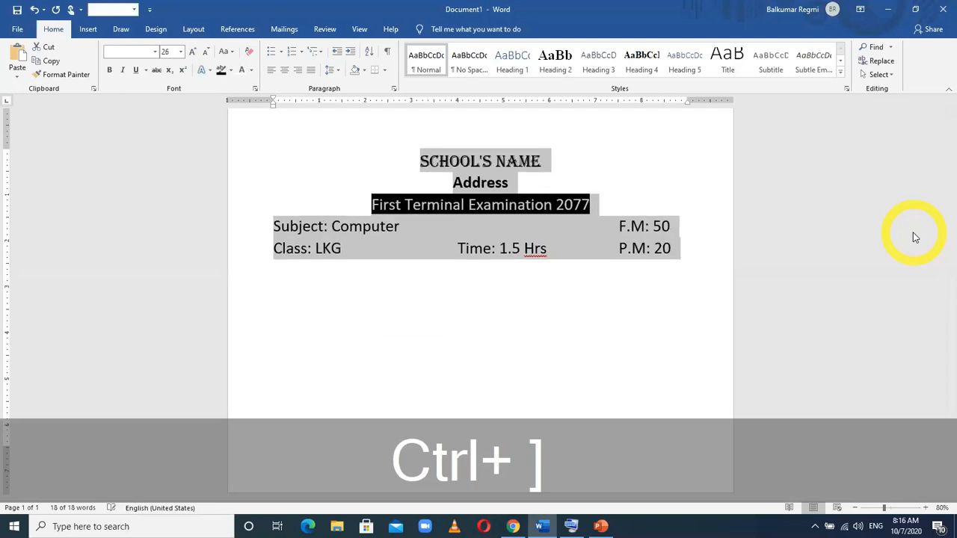
{"action": "key", "text": "ctrl+bracketright"}
{"action": "key", "text": "ctrl+bracketright"}
{"action": "key", "text": "ctrl+bracketright"}
{"action": "key", "text": "ctrl+bracketright"}
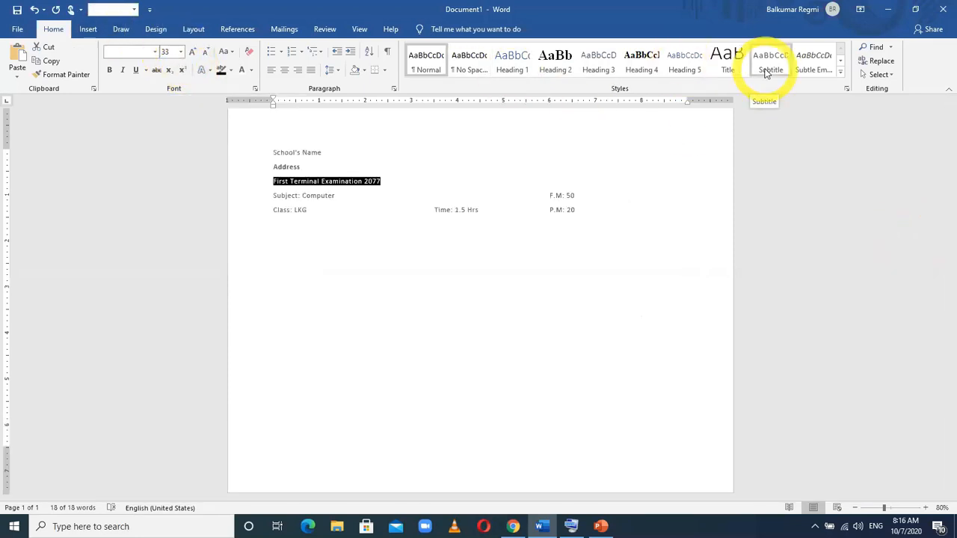
{"action": "key", "text": "ctrl+bracketright"}
{"action": "key", "text": "ctrl+bracketright"}
{"action": "key", "text": "ctrl+bracketright"}
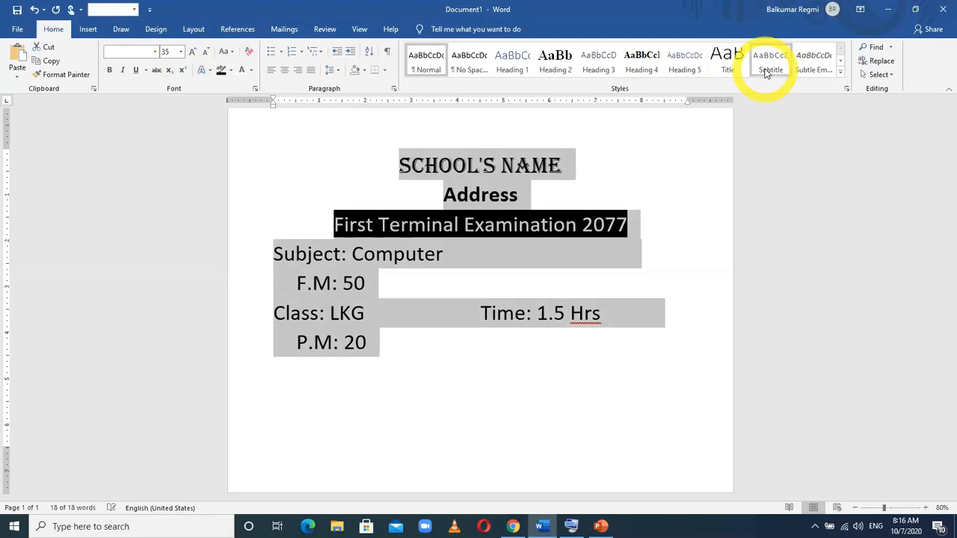
{"action": "key", "text": "ctrl+bracketright"}
{"action": "key", "text": "ctrl+bracketright"}
{"action": "key", "text": "ctrl+bracketright"}
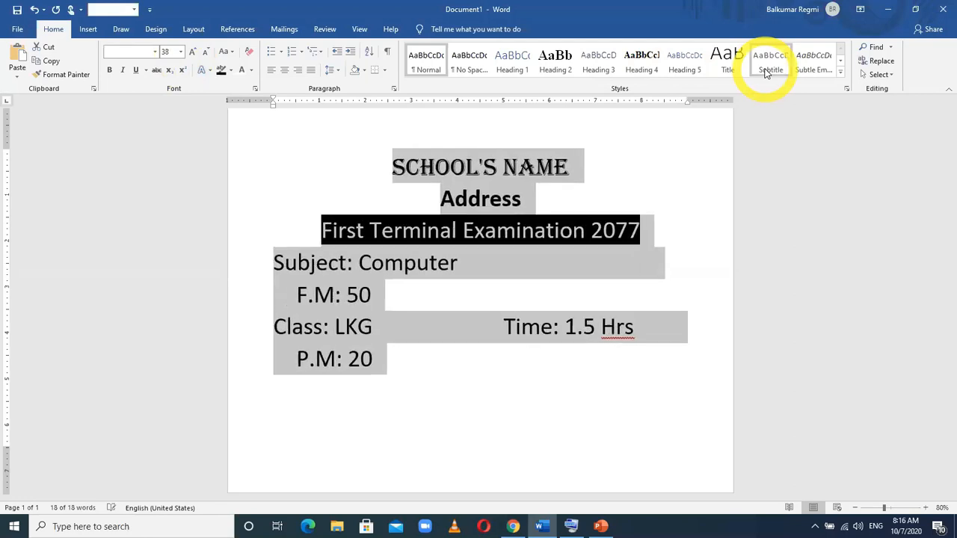
{"action": "key", "text": "ctrl+bracketright"}
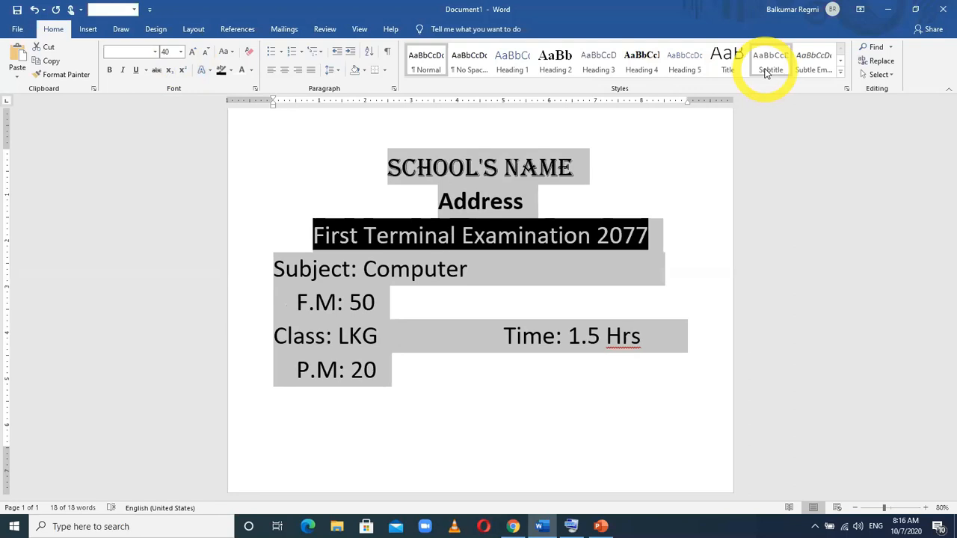
- Decrease the font size of the selected header text one point at a time to 25 pt
{"action": "key", "text": "ctrl+bracketleft"}
{"action": "key", "text": "ctrl+bracketleft"}
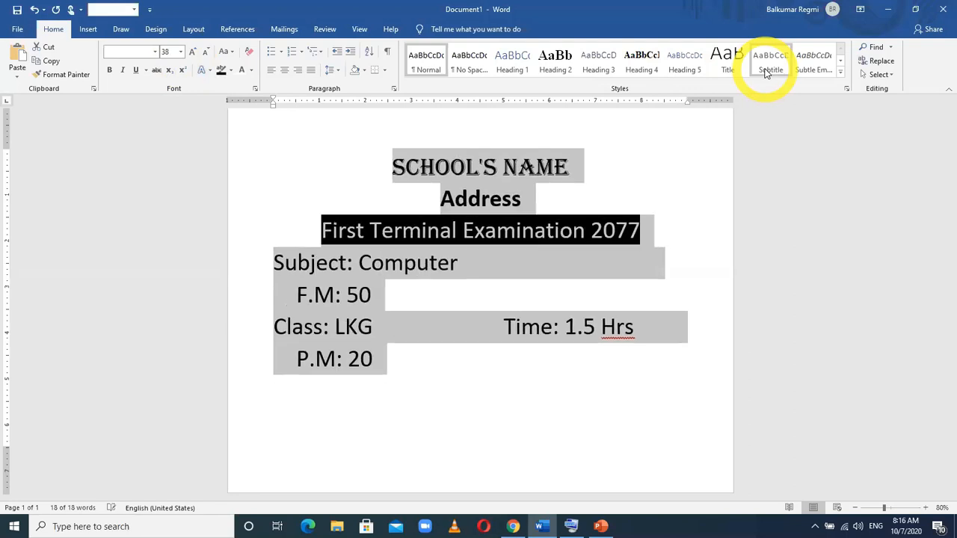
{"action": "key", "text": "ctrl+bracketleft"}
{"action": "key", "text": "ctrl+bracketleft"}
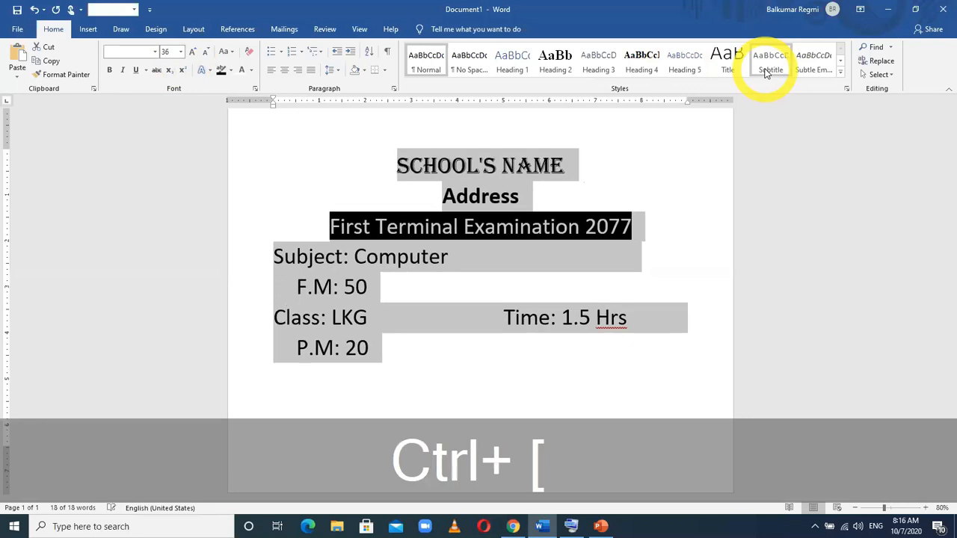
{"action": "key", "text": "ctrl+bracketleft"}
{"action": "key", "text": "ctrl+bracketleft"}
{"action": "key", "text": "ctrl+bracketleft"}
{"action": "key", "text": "ctrl+bracketleft"}
{"action": "key", "text": "ctrl+bracketleft"}
{"action": "key", "text": "ctrl+bracketleft"}
{"action": "key", "text": "ctrl+bracketleft"}
{"action": "key", "text": "ctrl+bracketleft"}
{"action": "key", "text": "ctrl+bracketleft"}
{"action": "key", "text": "ctrl+bracketleft"}
{"action": "key", "text": "ctrl+bracketleft"}
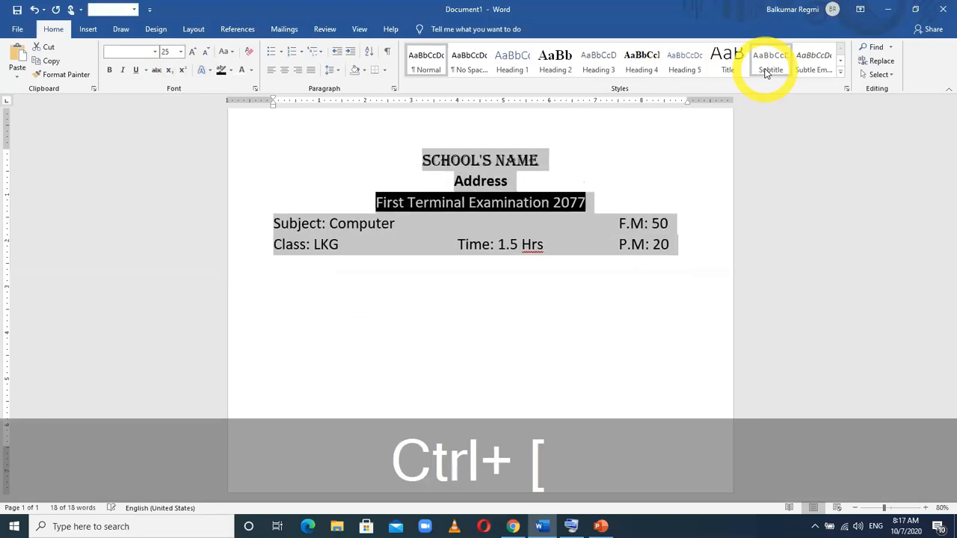
- Increase the font size of the selected header text one point at a time to 31 pt
{"action": "key", "text": "ctrl+bracketright"}
{"action": "key", "text": "ctrl+bracketright"}
{"action": "key", "text": "ctrl+bracketright"}
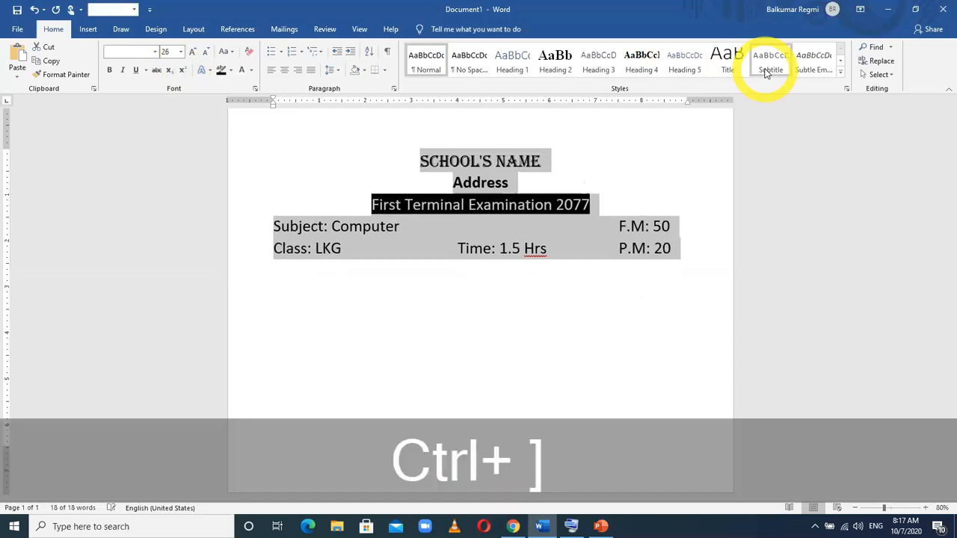
{"action": "key", "text": "ctrl+bracketright"}
{"action": "key", "text": "ctrl+bracketright"}
{"action": "key", "text": "ctrl+bracketright"}
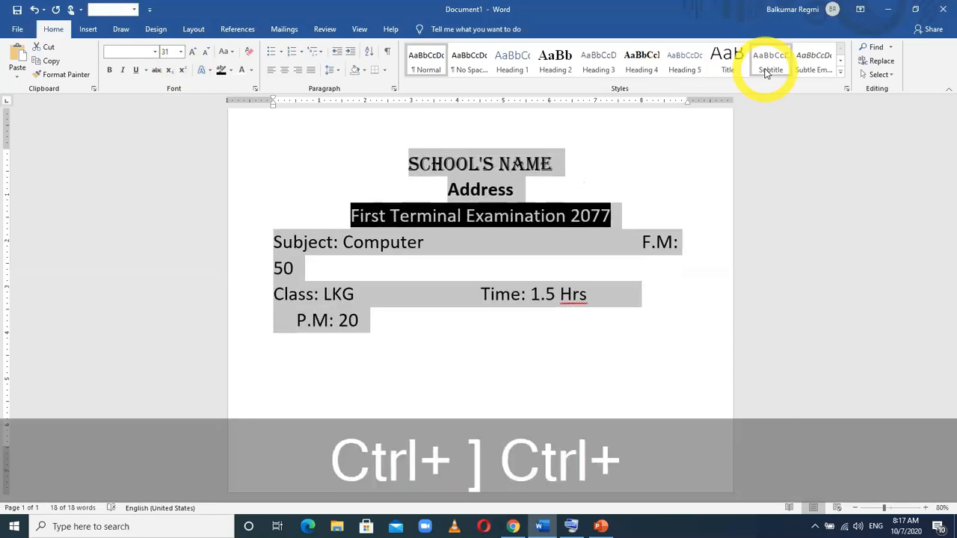
- Decrease the font size of the selected header text one point at a time back to 25 pt
{"action": "key", "text": "ctrl+bracketleft"}
{"action": "key", "text": "ctrl+bracketleft"}
{"action": "key", "text": "ctrl+bracketleft"}
{"action": "key", "text": "ctrl+bracketleft"}
{"action": "key", "text": "ctrl+bracketleft"}
{"action": "key", "text": "ctrl+bracketleft"}
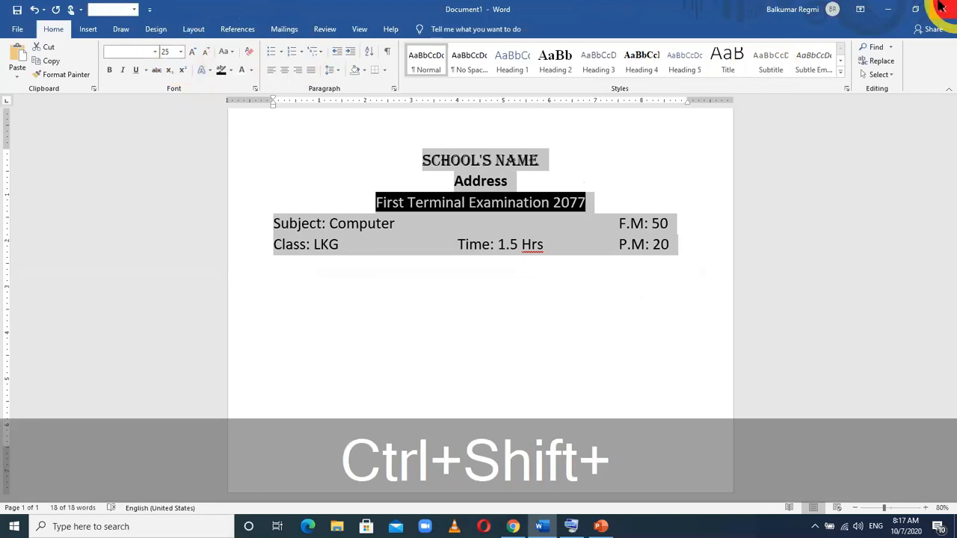
- Raise the font size of the selected header text through the preset sizes to 90 pt
{"action": "key", "text": "ctrl+shift+period"}
{"action": "key", "text": "ctrl+shift+period"}
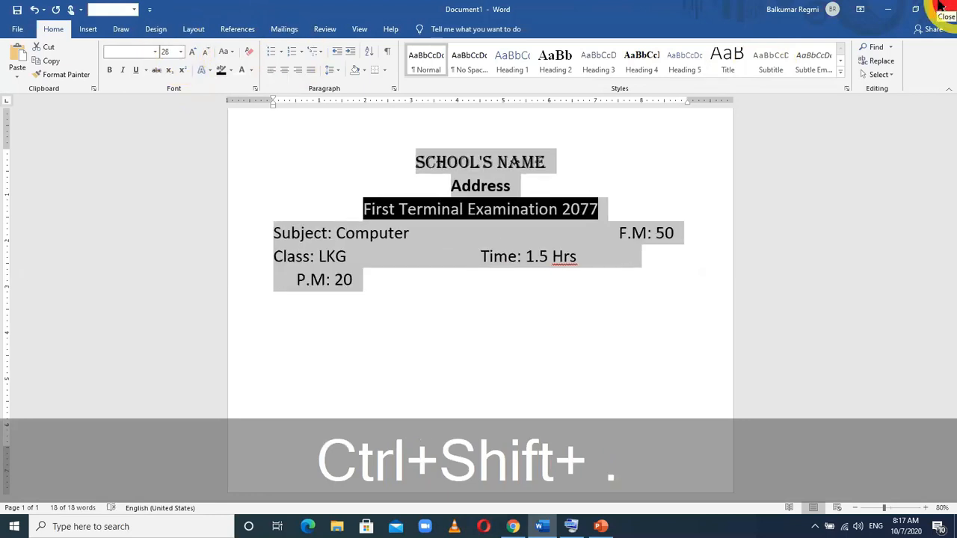
{"action": "key", "text": "ctrl+shift+period"}
{"action": "key", "text": "ctrl+shift+period"}
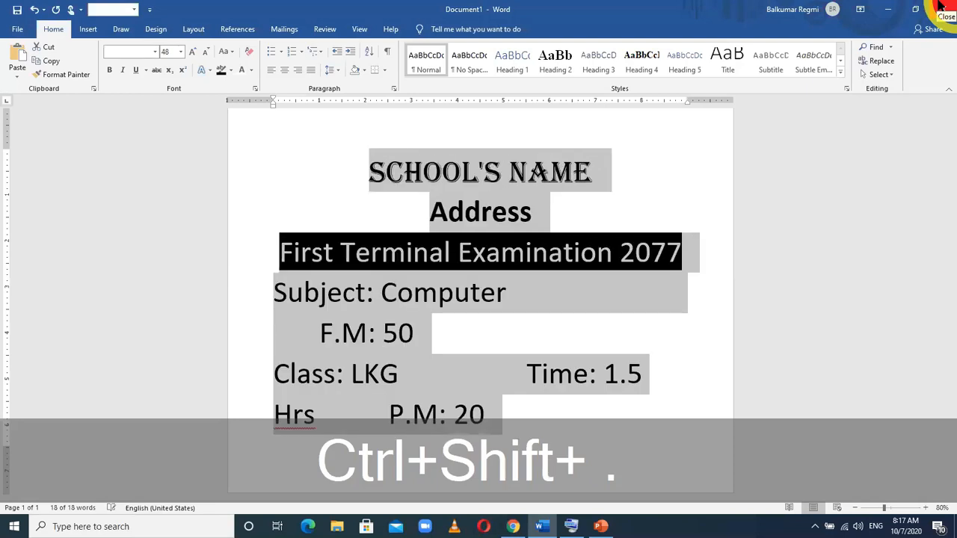
{"action": "key", "text": "ctrl+shift+period"}
{"action": "key", "text": "ctrl+shift+period"}
{"action": "key", "text": "ctrl+shift+period"}
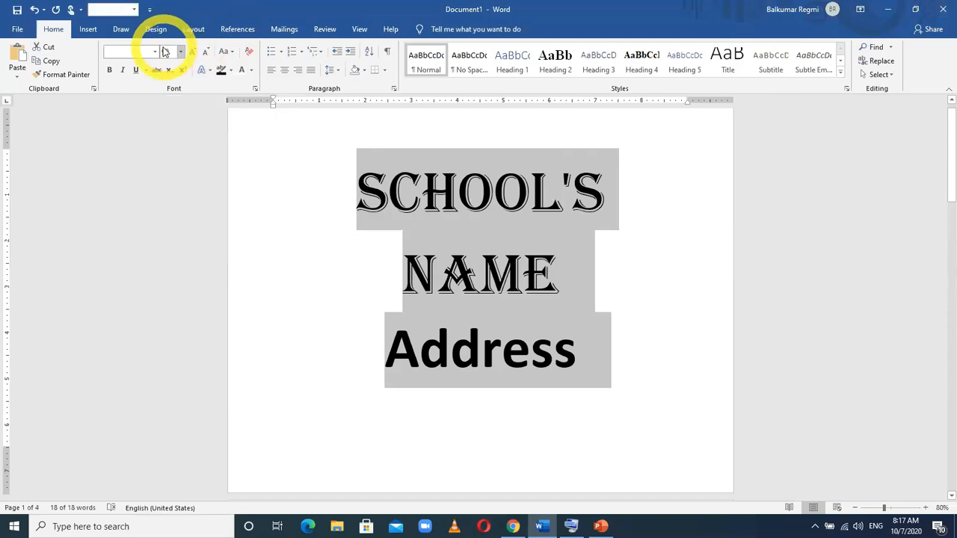
{"action": "key", "text": "alt"}
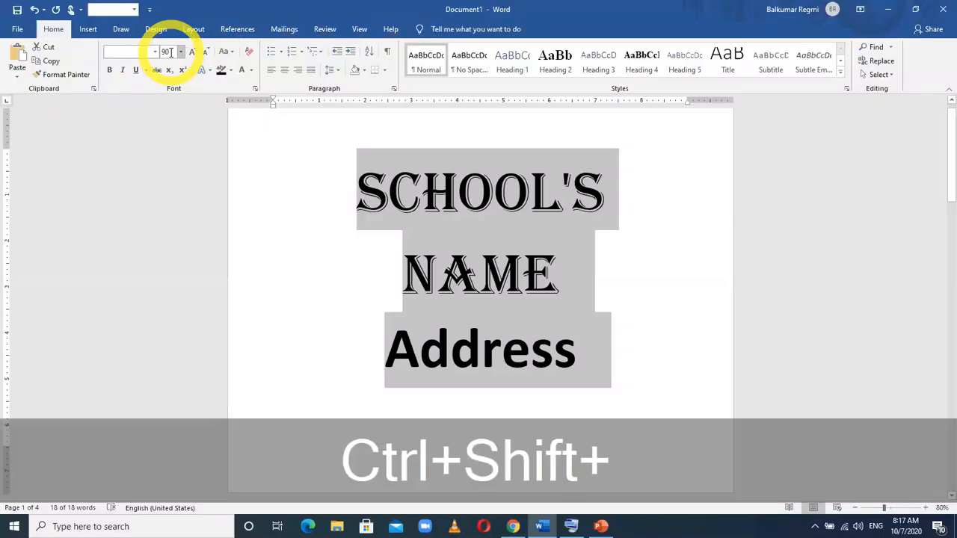
- Shrink the selected header text through the preset font sizes down to 14 pt
{"action": "key", "text": "ctrl+shift+comma"}
{"action": "key", "text": "ctrl+shift+comma"}
{"action": "key", "text": "ctrl+shift+comma"}
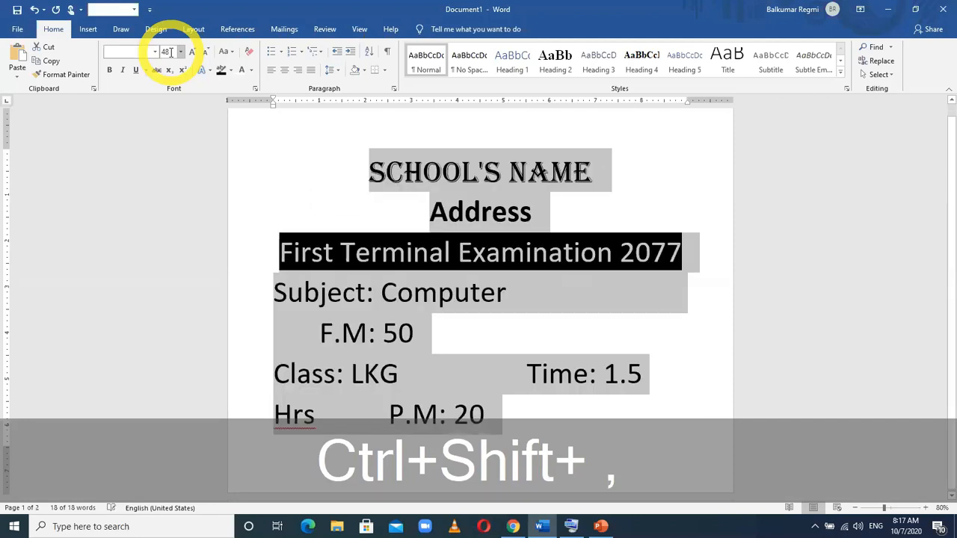
{"action": "key", "text": "ctrl+shift+comma"}
{"action": "key", "text": "ctrl+shift+comma"}
{"action": "key", "text": "ctrl+shift+comma"}
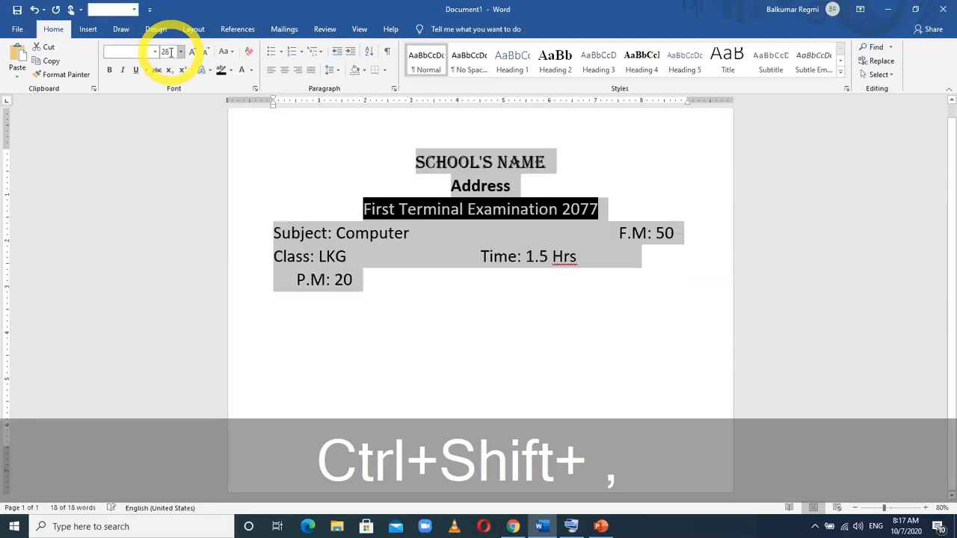
{"action": "key", "text": "ctrl+shift+comma"}
{"action": "key", "text": "ctrl+shift+comma"}
{"action": "key", "text": "ctrl+shift+comma"}
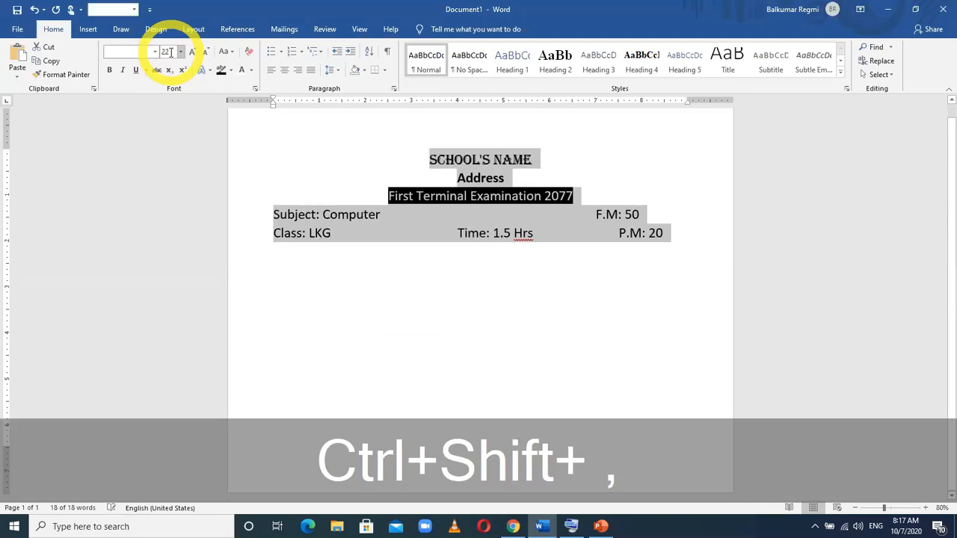
{"action": "key", "text": "ctrl+shift+comma"}
{"action": "key", "text": "ctrl+shift+comma"}
{"action": "key", "text": "ctrl+shift+comma"}
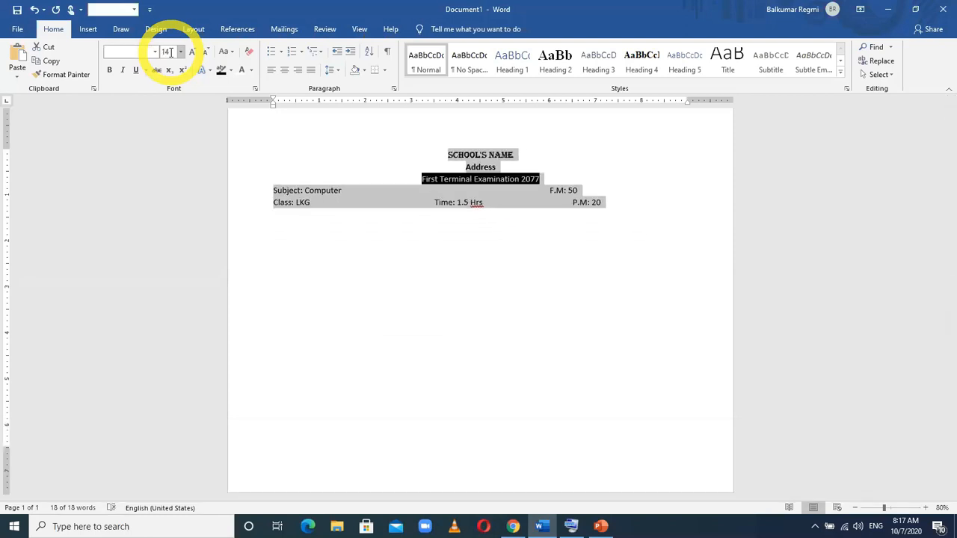
- Enlarge the selected header text in preset font-size increments and settle it at 26 pt
{"action": "key", "text": "ctrl+shift+period"}
{"action": "key", "text": "ctrl+shift+period"}
{"action": "key", "text": "ctrl+shift+period"}
{"action": "key", "text": "ctrl+shift+period"}
{"action": "key", "text": "ctrl+shift+period"}
{"action": "key", "text": "ctrl+shift+period"}
{"action": "key", "text": "ctrl+shift+period"}
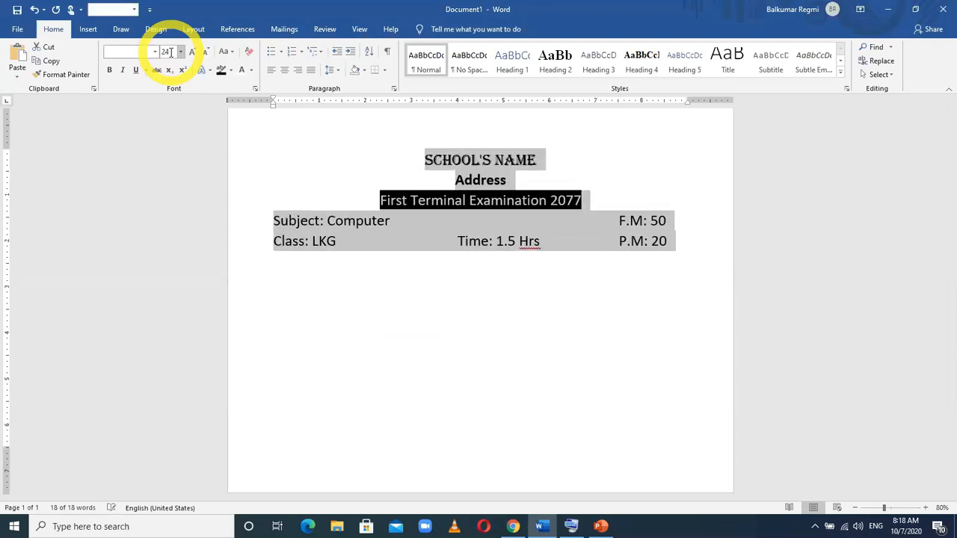
{"action": "key", "text": "ctrl+shift+comma"}
{"action": "key", "text": "ctrl+shift+comma"}
{"action": "key", "text": "ctrl+shift+period"}
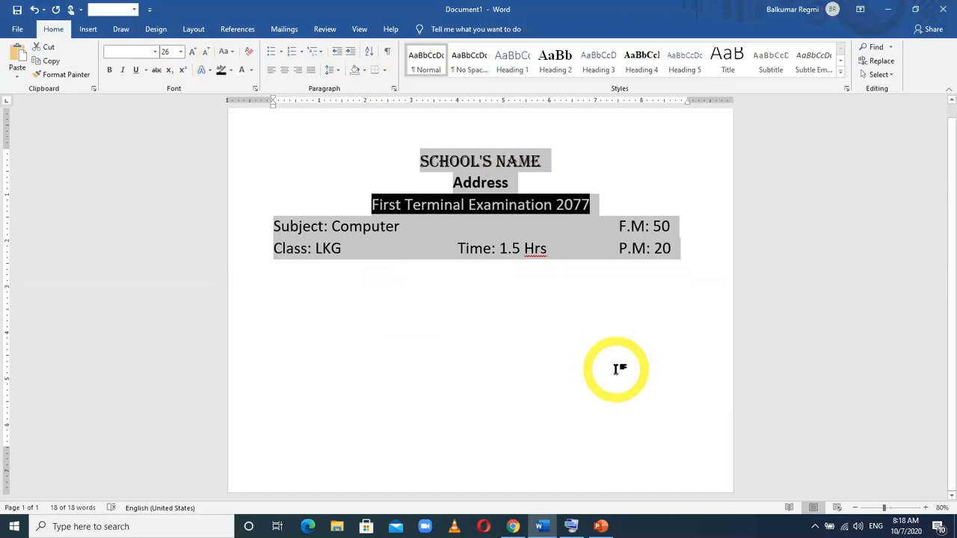
{"action": "left_click", "coordinate": [674, 248]}
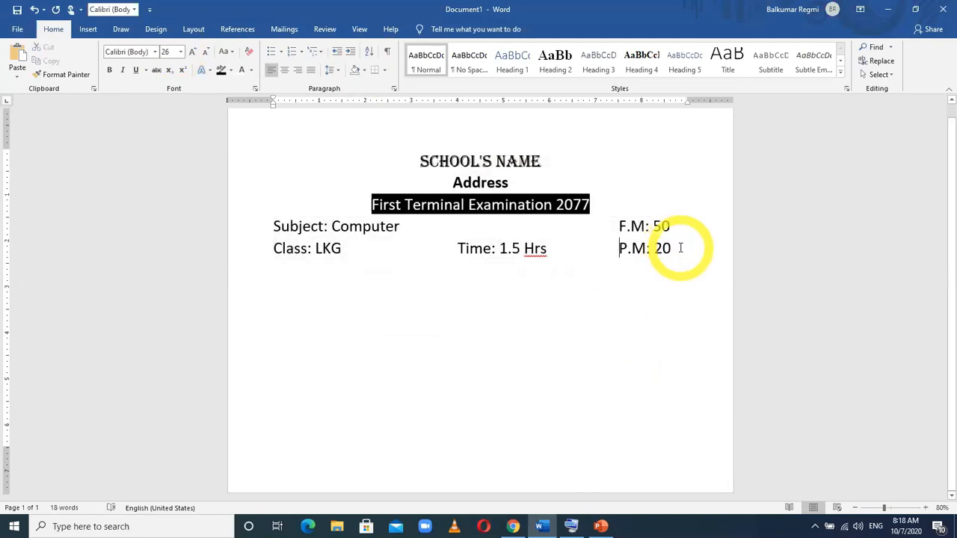
{"action": "left_click_drag", "start_coordinate": [681, 248], "coordinate": [271, 251]}
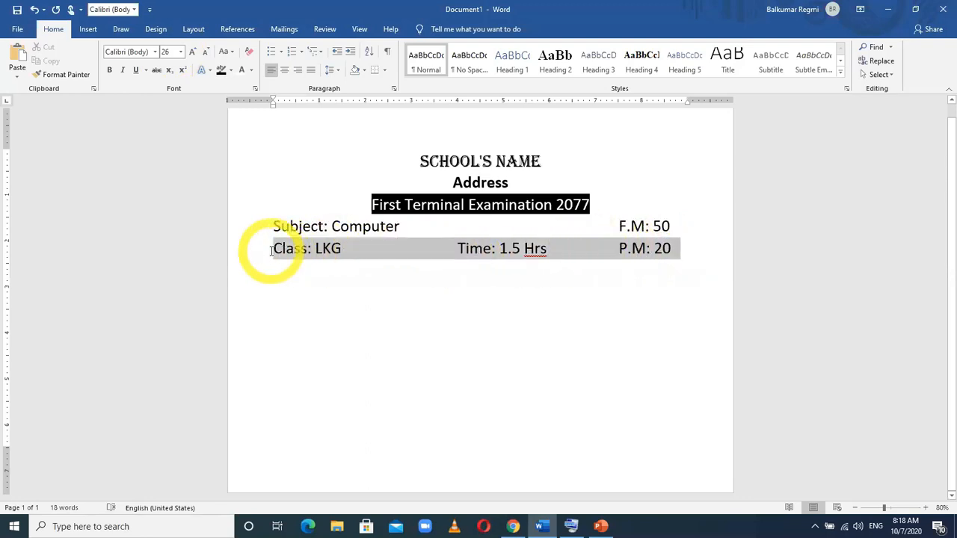
{"action": "left_click", "coordinate": [532, 344]}
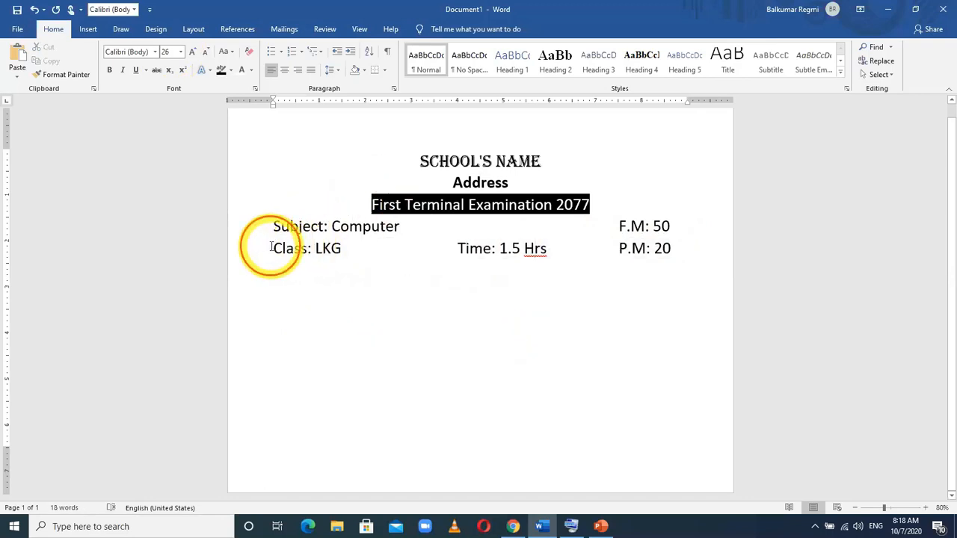
- Select the whole line with Class, Time and P.M. and highlight it in yellow
{"action": "left_click_drag", "start_coordinate": [272, 247], "coordinate": [278, 256]}
{"action": "left_click", "coordinate": [277, 255]}
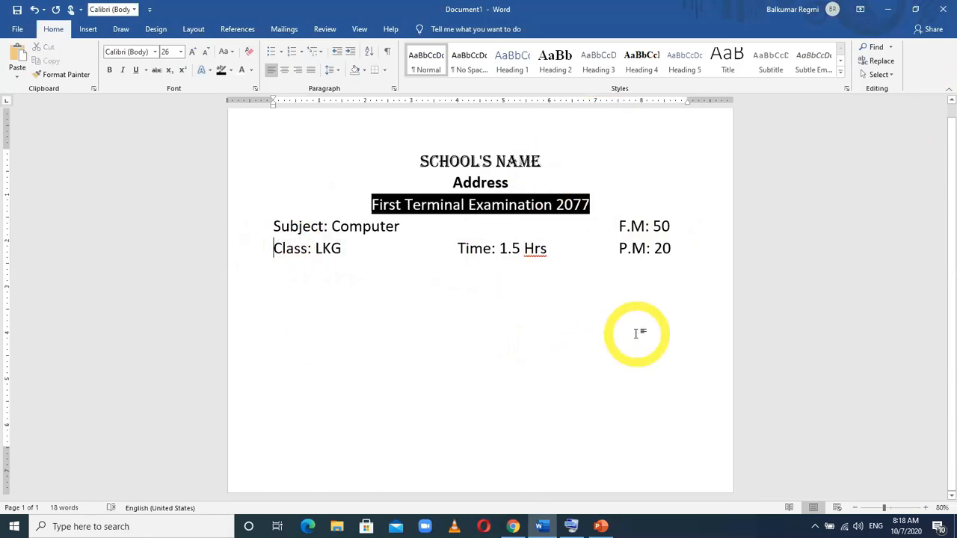
{"action": "key", "text": "shift"}
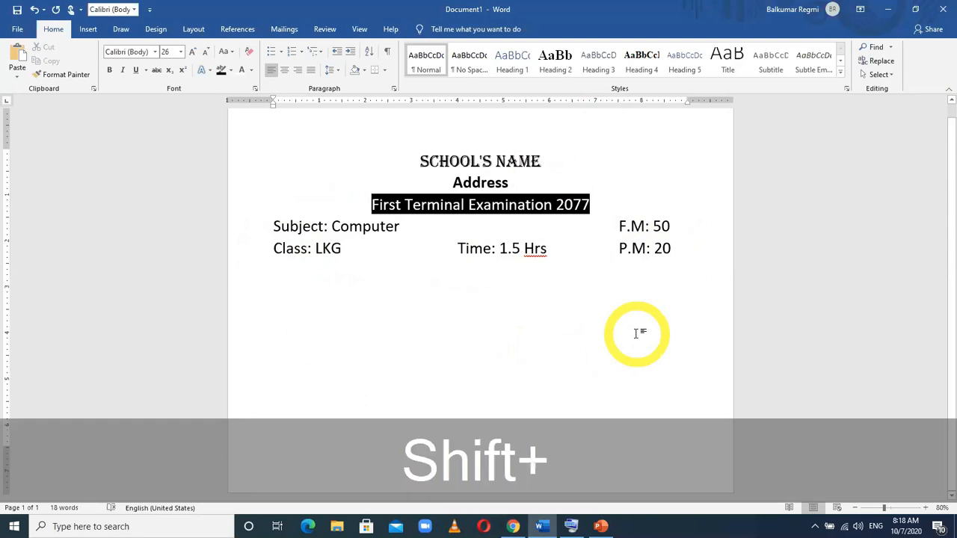
{"action": "key", "text": "shift+End"}
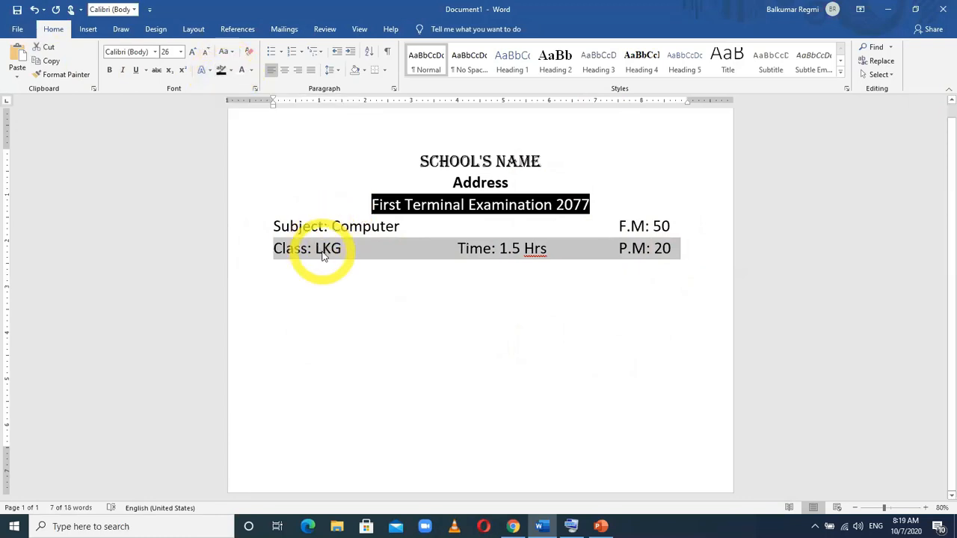
{"action": "left_click", "coordinate": [231, 71]}
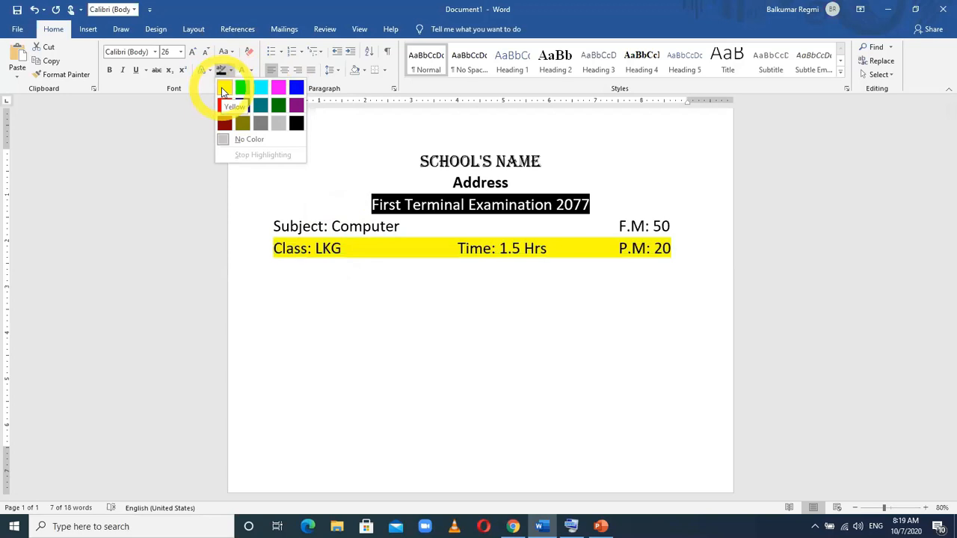
{"action": "left_click", "coordinate": [222, 88]}
{"action": "left_click", "coordinate": [305, 292]}
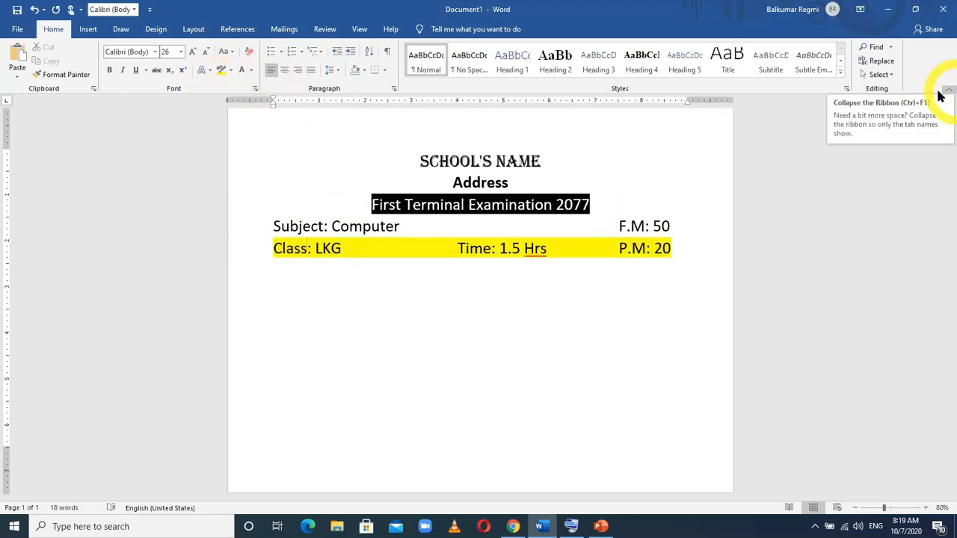
- Undo the yellow highlight on the Class, Time and P.M. line and deselect the line
{"action": "left_click", "coordinate": [593, 160]}
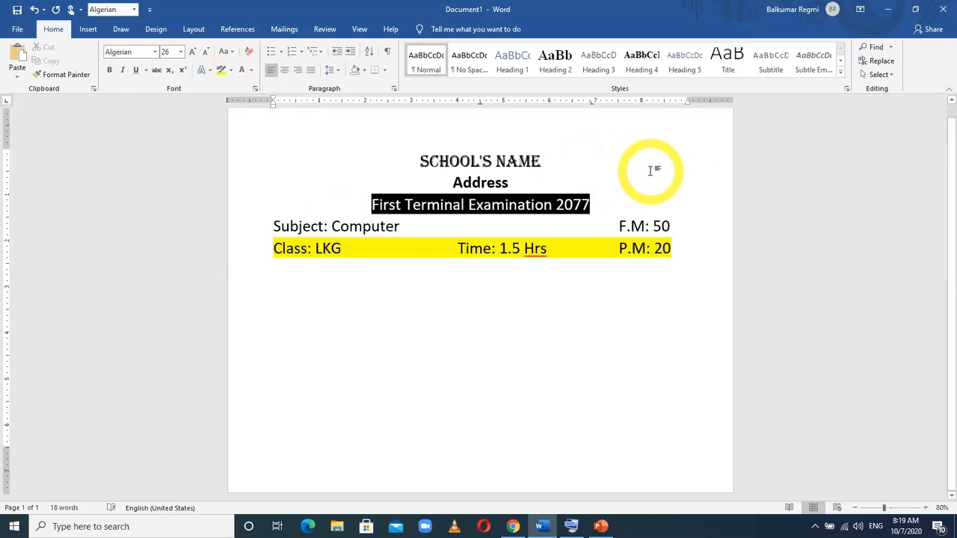
{"action": "key", "text": "ctrl+z"}
{"action": "key", "text": "ctrl+z"}
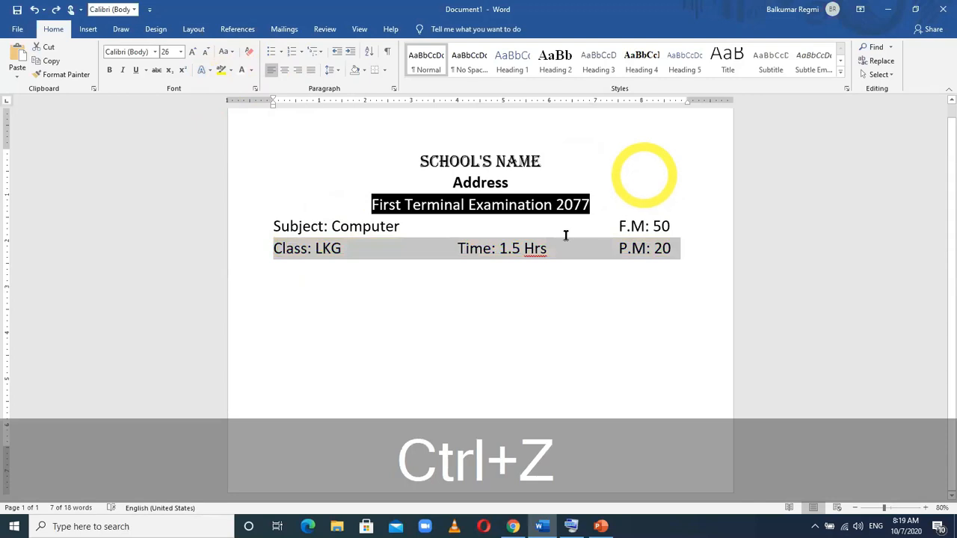
{"action": "left_click", "coordinate": [485, 248]}
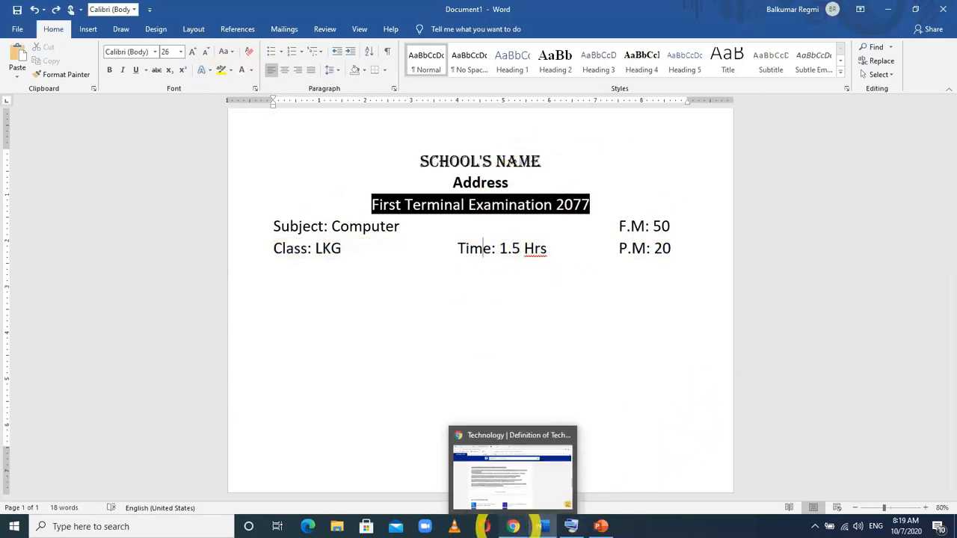
- Switch to Chrome and go to the British dictionary definitions section of the Dictionary.com page for technology
{"action": "left_click", "coordinate": [513, 526]}
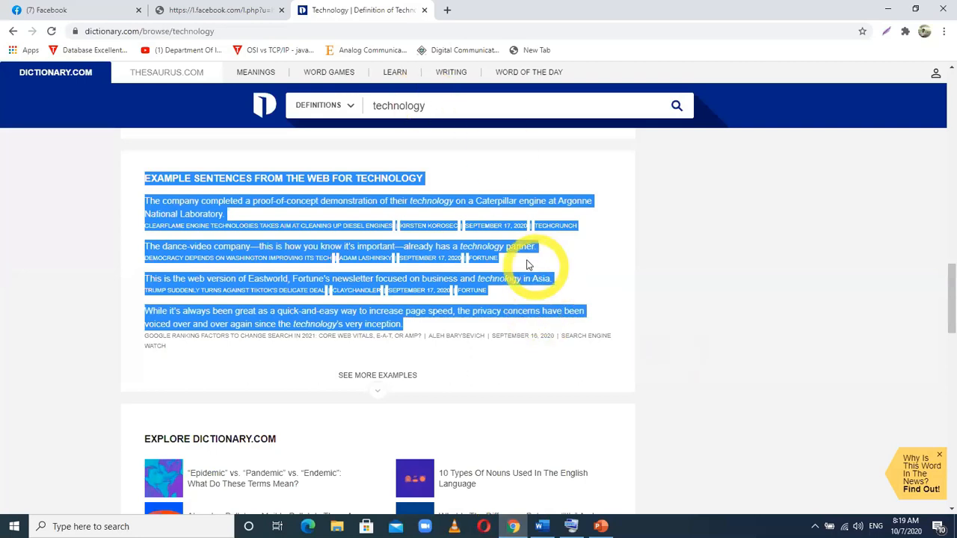
{"action": "scroll", "coordinate": [539, 246], "scroll_direction": "down", "scroll_amount": 8}
{"action": "scroll", "coordinate": [528, 265], "scroll_direction": "up", "scroll_amount": 4}
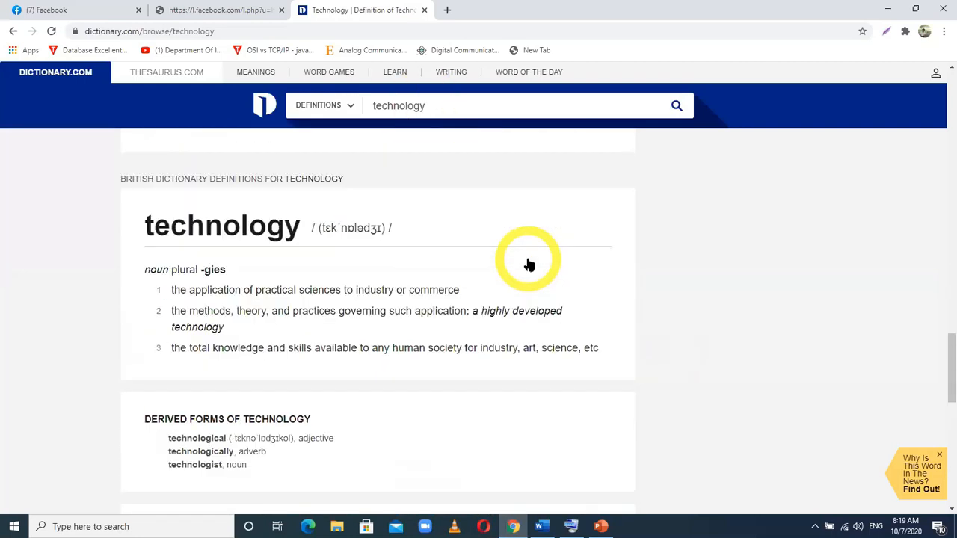
{"action": "scroll", "coordinate": [527, 263], "scroll_direction": "down", "scroll_amount": 7}
{"action": "scroll", "coordinate": [527, 263], "scroll_direction": "down", "scroll_amount": 3}
{"action": "scroll", "coordinate": [527, 263], "scroll_direction": "up", "scroll_amount": 9}
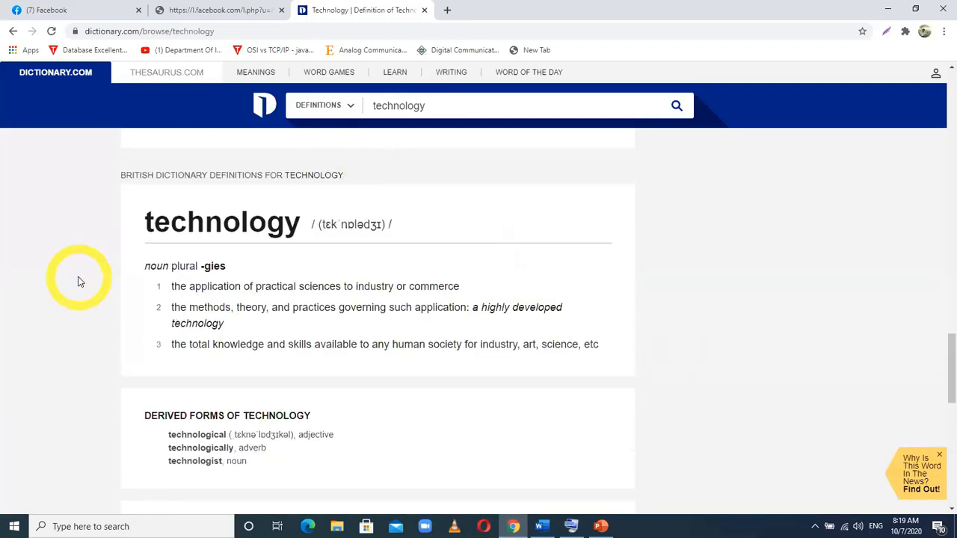
- Copy the British definition of technology, from the headword through the third meaning
{"action": "left_click", "coordinate": [159, 225]}
{"action": "left_click_drag", "start_coordinate": [163, 228], "coordinate": [607, 346]}
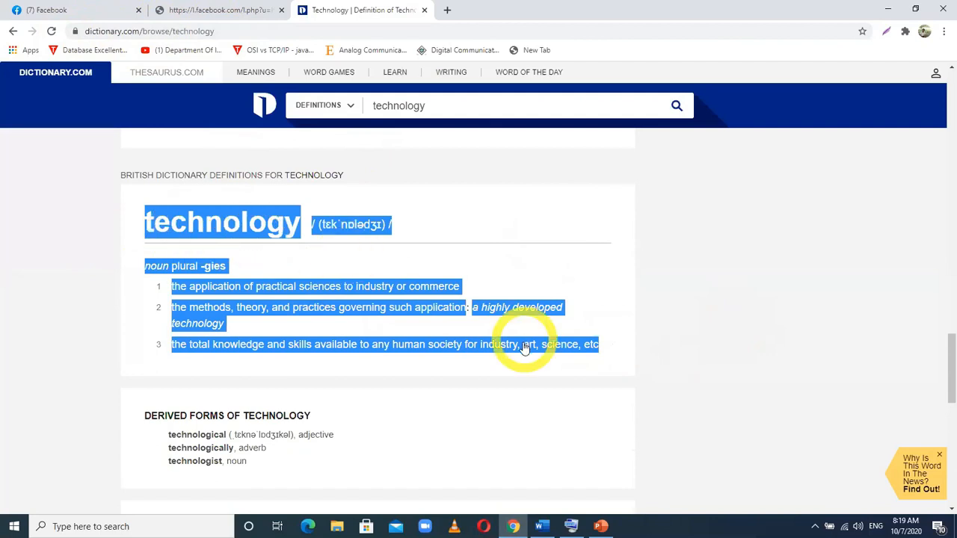
{"action": "right_click", "coordinate": [233, 223]}
{"action": "left_click", "coordinate": [222, 224]}
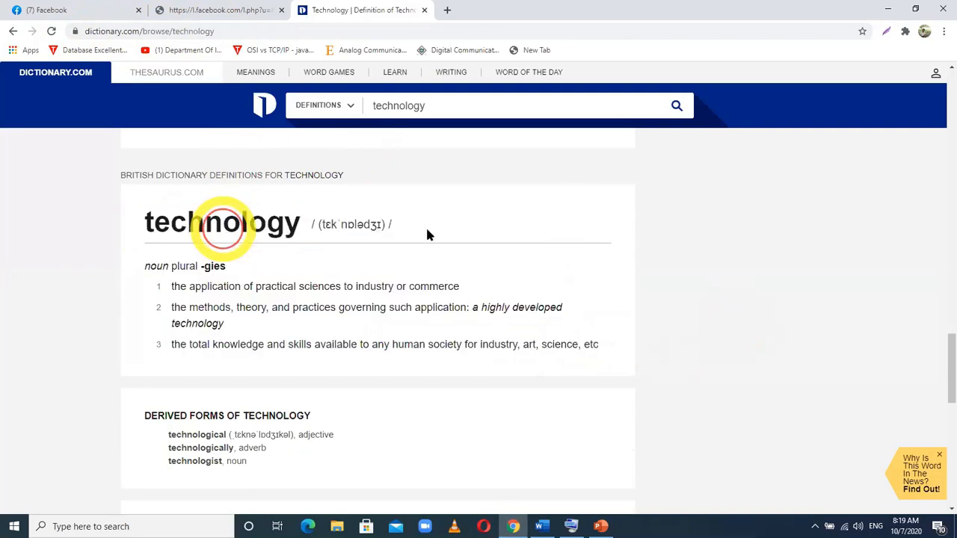
{"action": "left_click_drag", "start_coordinate": [135, 217], "coordinate": [609, 352]}
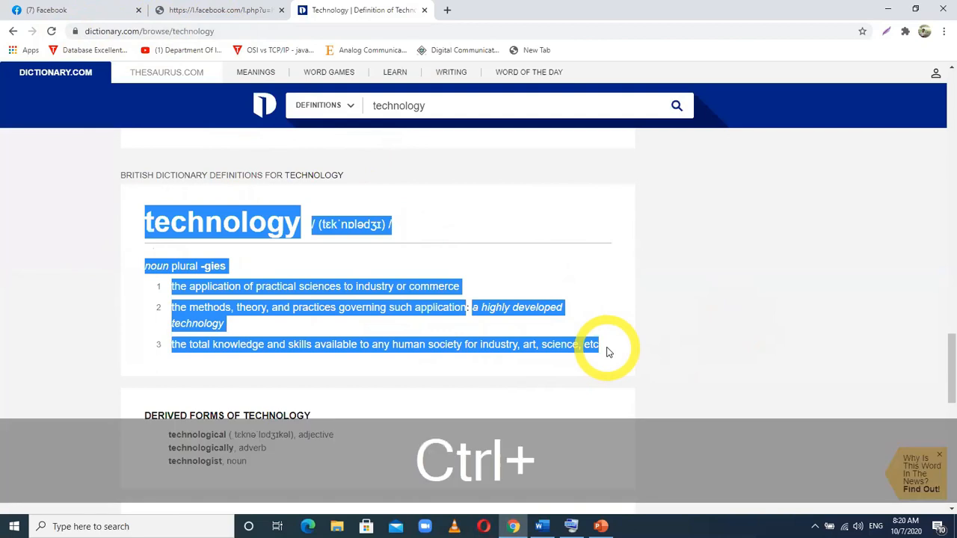
{"action": "key", "text": "ctrl+c"}
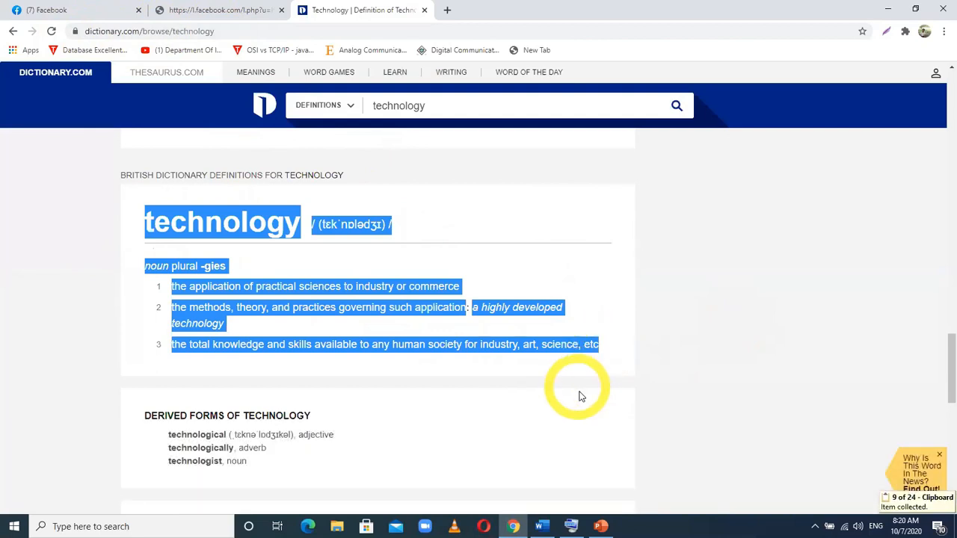
- Switch to Word and paste the copied technology definition on a new line below the Class, Time and P.M. line
{"action": "left_click", "coordinate": [542, 527]}
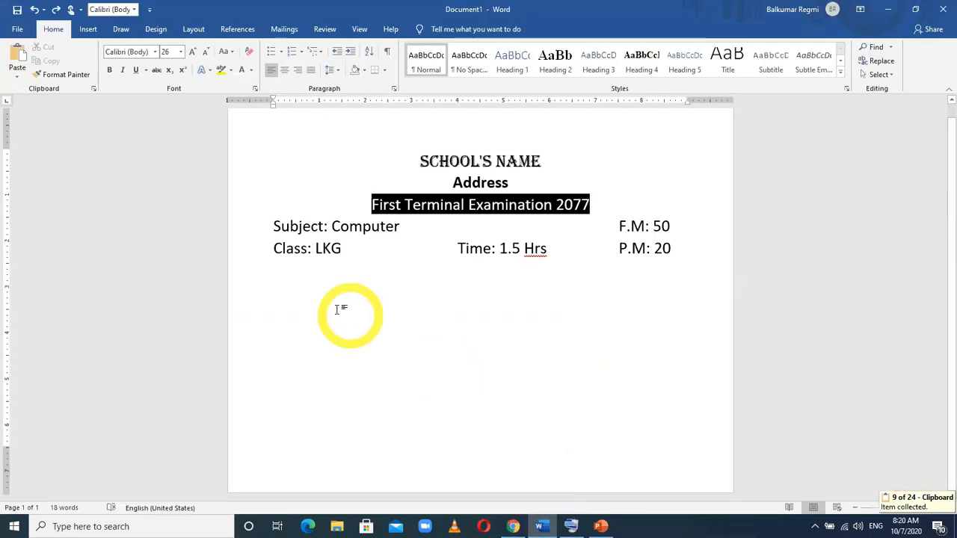
{"action": "left_click", "coordinate": [314, 295]}
{"action": "left_click", "coordinate": [689, 247]}
{"action": "key", "text": "Return"}
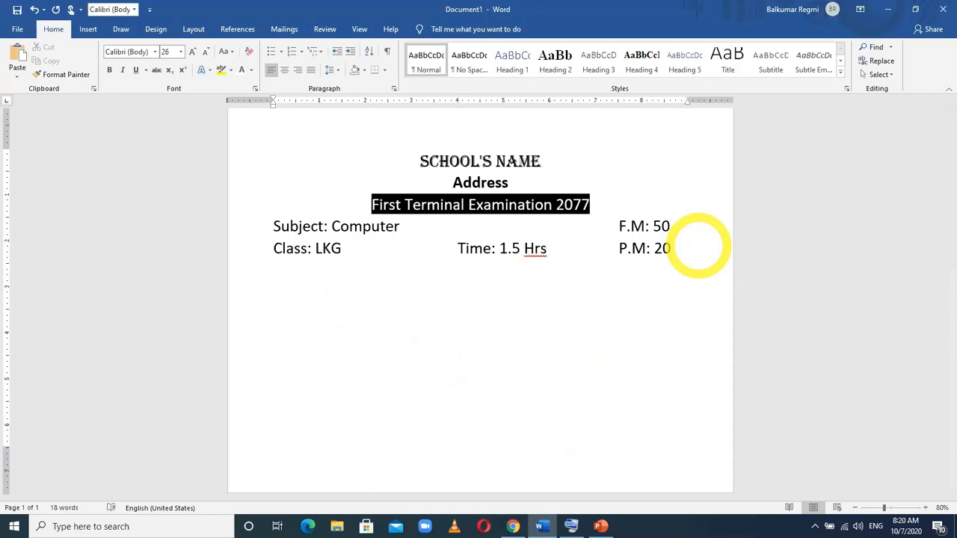
{"action": "key", "text": "ctrl+v"}
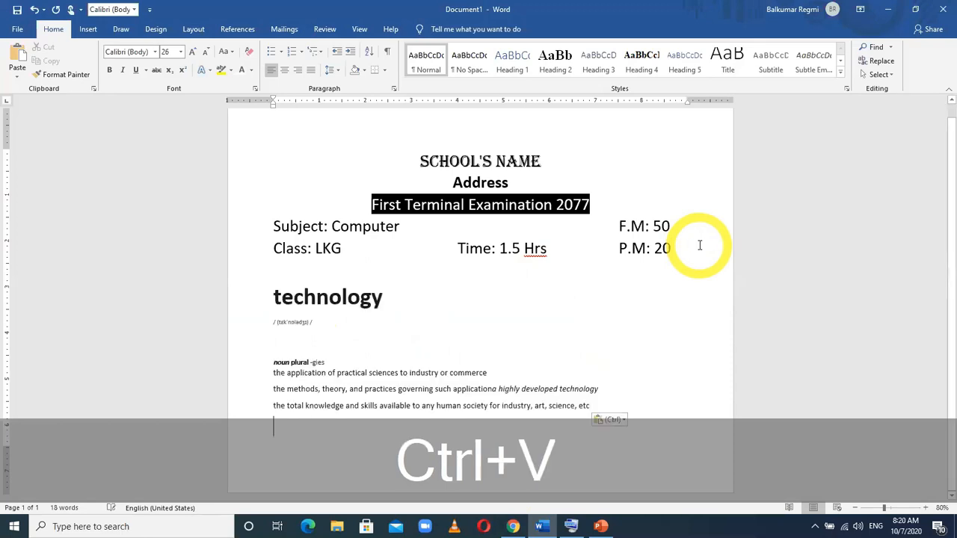
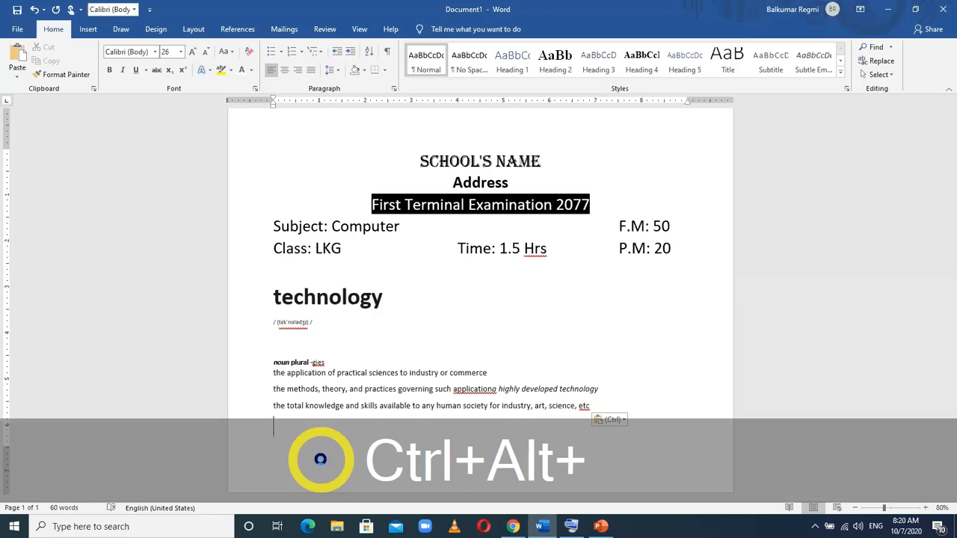
- Paste the copied technology definition again below the first copy as Unformatted Text using Paste Special
{"action": "key", "text": "ctrl+alt+v"}
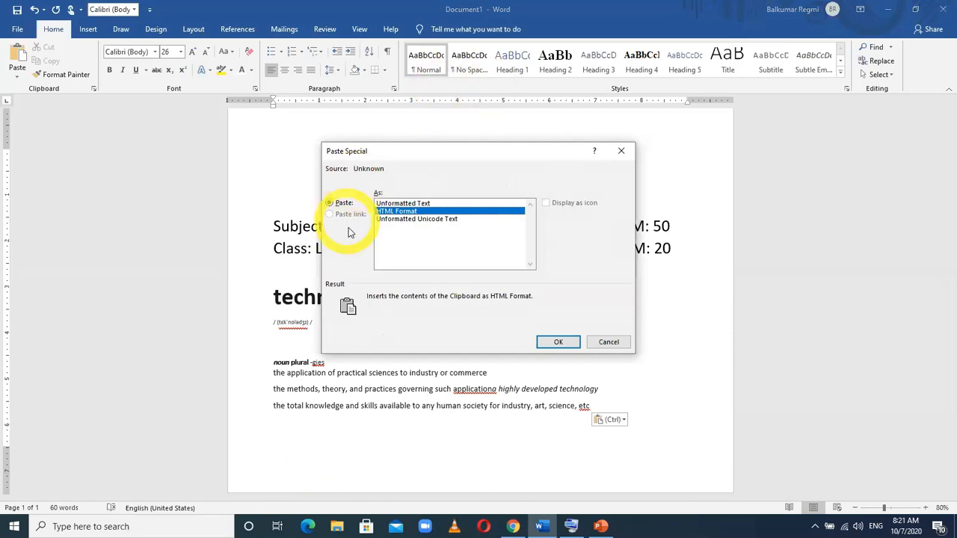
{"action": "left_click", "coordinate": [394, 203]}
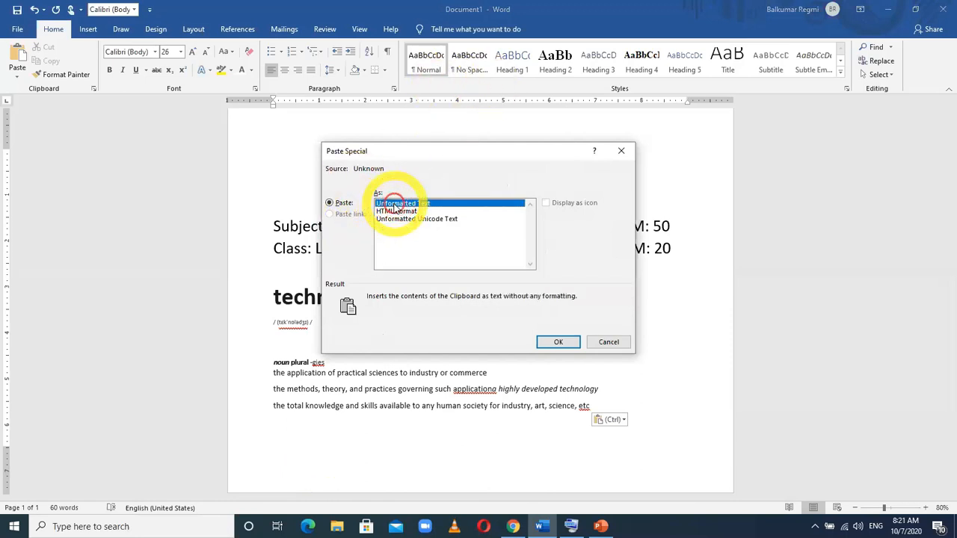
{"action": "left_click", "coordinate": [557, 342]}
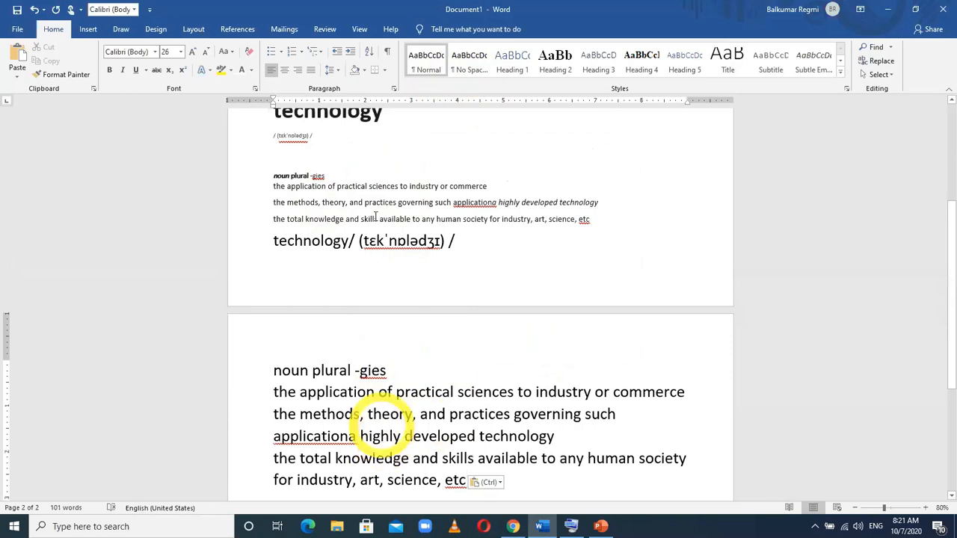
- Compare the font size and formatting of the original pasted definition with those of the unformatted copy below it
{"action": "left_click", "coordinate": [329, 114]}
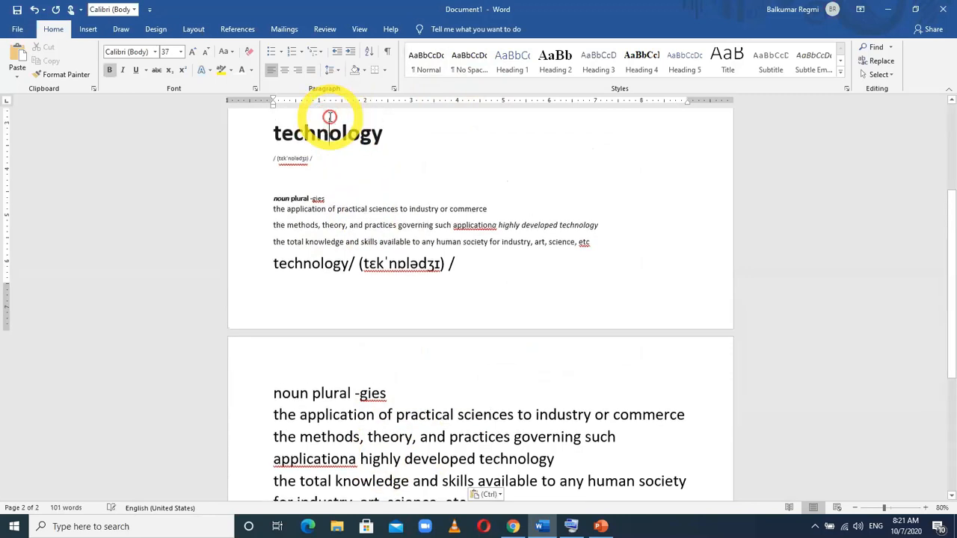
{"action": "left_click", "coordinate": [289, 157]}
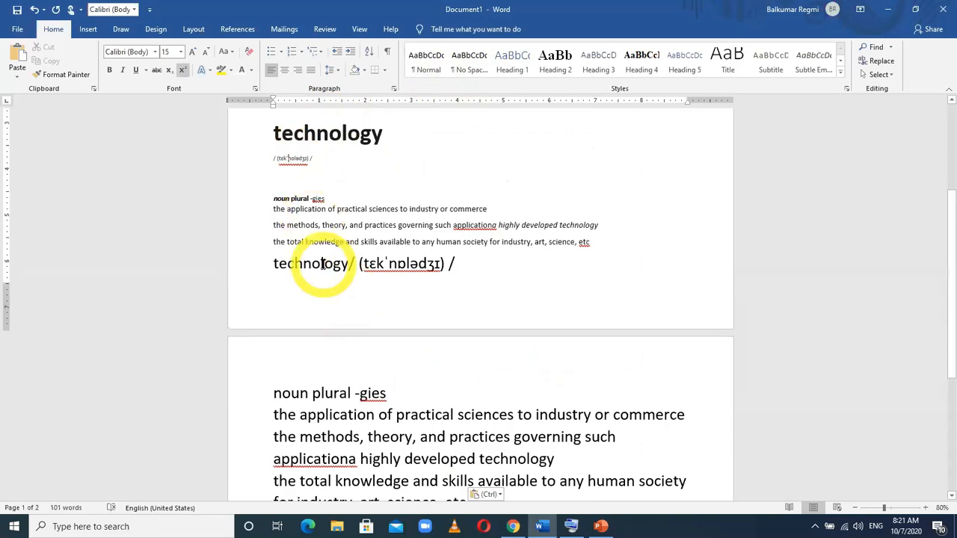
{"action": "left_click", "coordinate": [324, 393]}
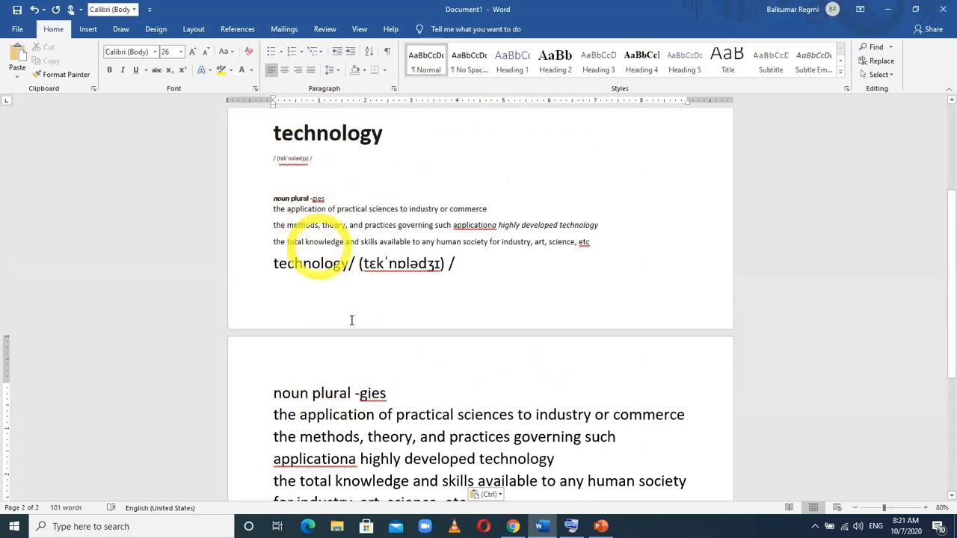
{"action": "left_click", "coordinate": [271, 267]}
{"action": "left_click", "coordinate": [389, 437]}
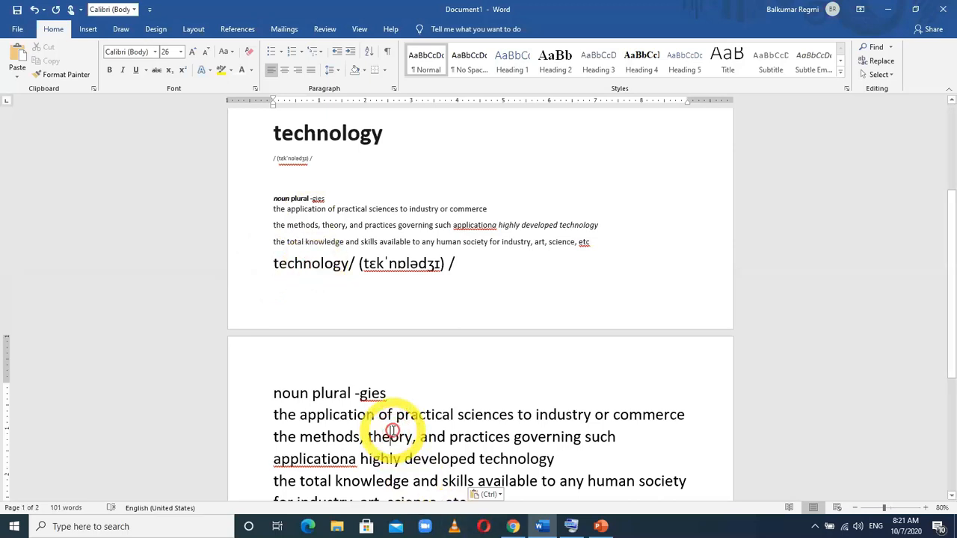
{"action": "left_click", "coordinate": [326, 265]}
{"action": "left_click", "coordinate": [336, 212]}
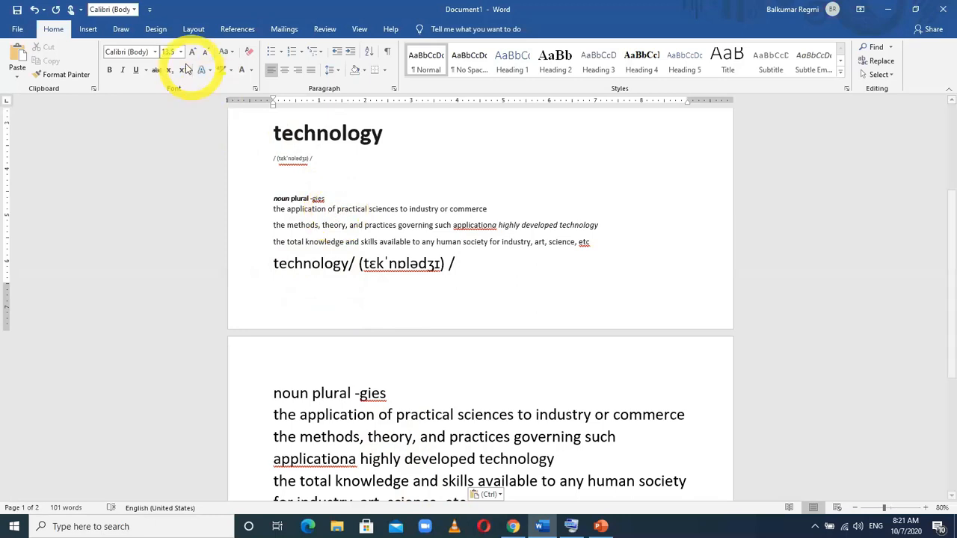
{"action": "left_click", "coordinate": [312, 132]}
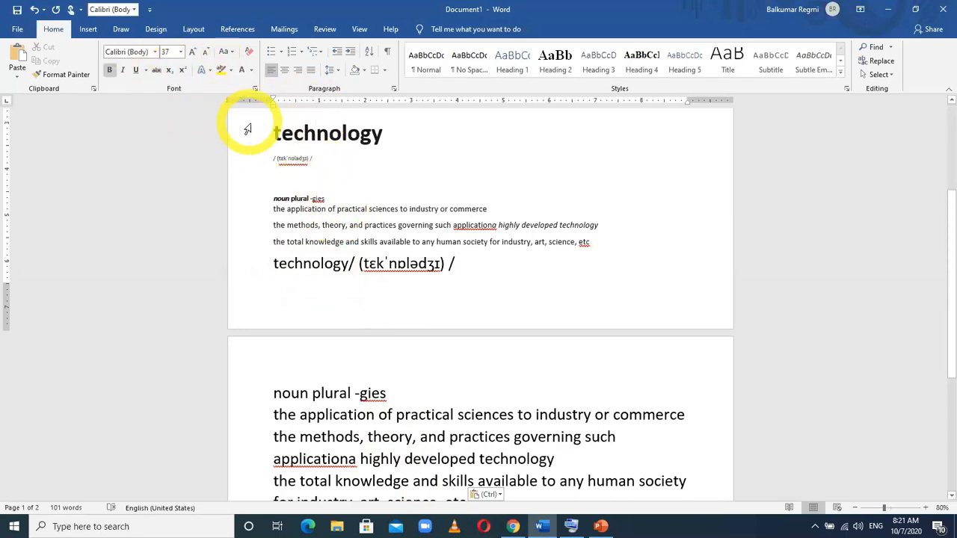
{"action": "left_click_drag", "start_coordinate": [274, 128], "coordinate": [611, 244]}
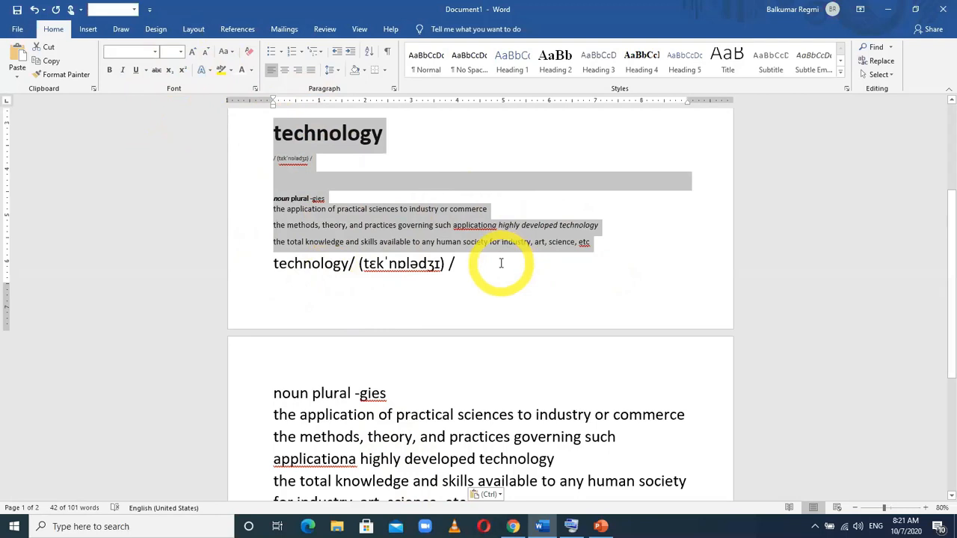
{"action": "scroll", "coordinate": [471, 423], "scroll_direction": "down", "scroll_amount": 3}
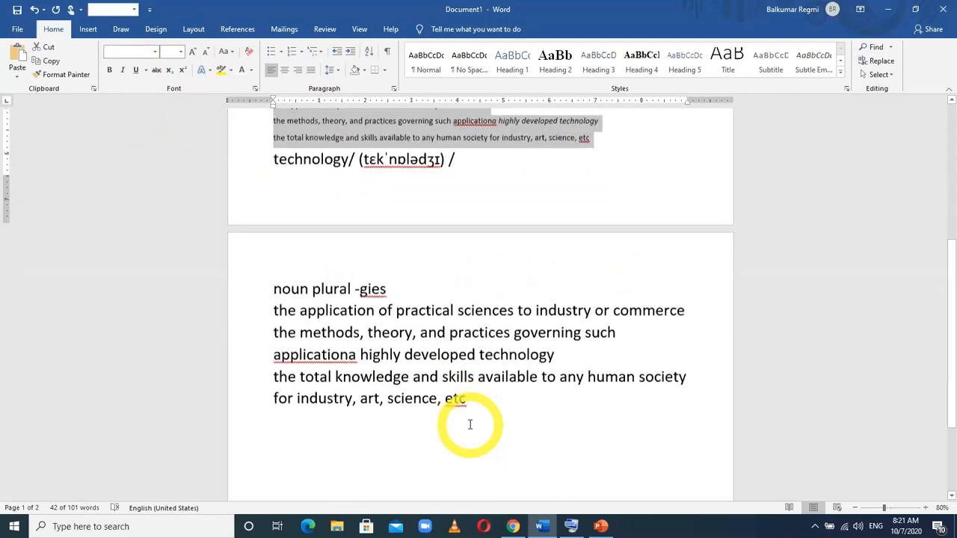
{"action": "left_click", "coordinate": [489, 395]}
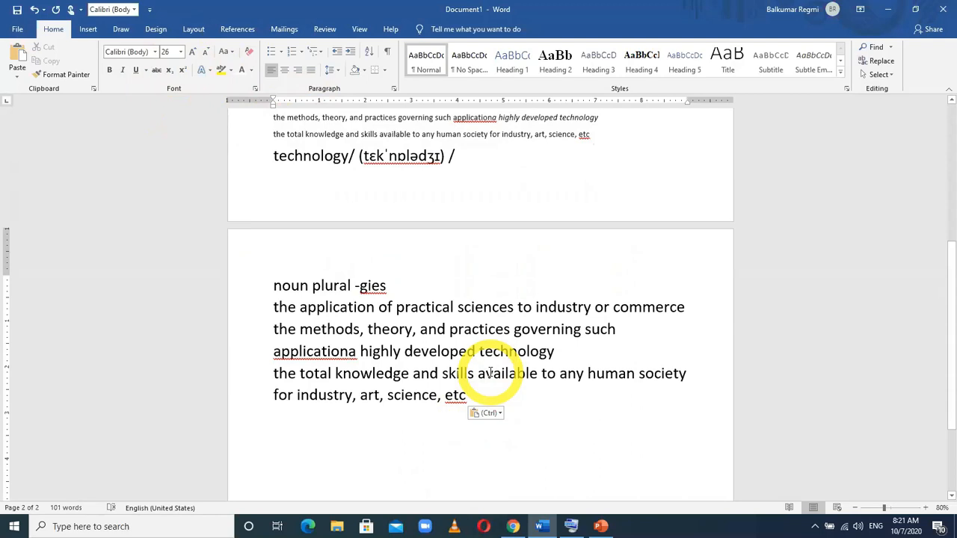
- Undo the unformatted paste, repeat it with Paste Special as Unformatted Text, and undo it again
{"action": "key", "text": "ctrl+z"}
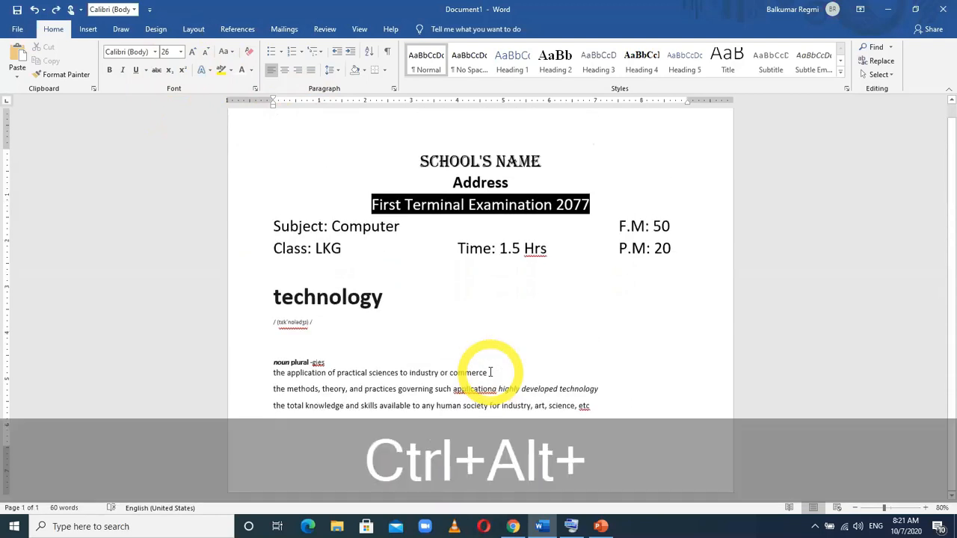
{"action": "key", "text": "ctrl+alt+v"}
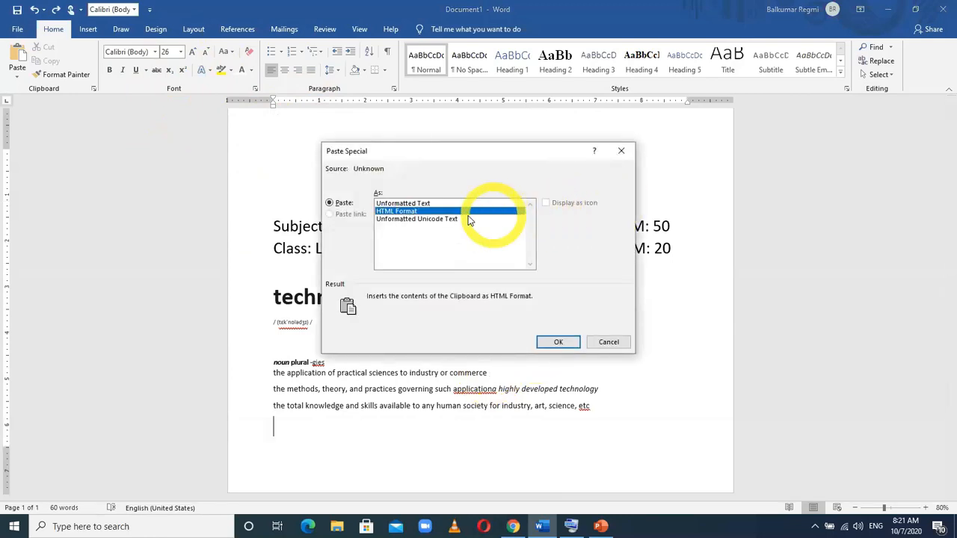
{"action": "left_click", "coordinate": [404, 204]}
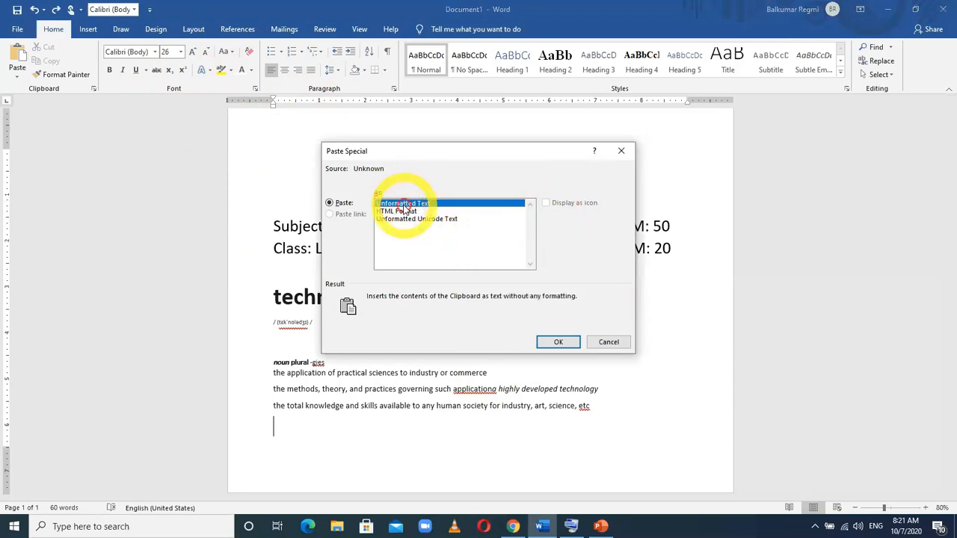
{"action": "left_click", "coordinate": [557, 342]}
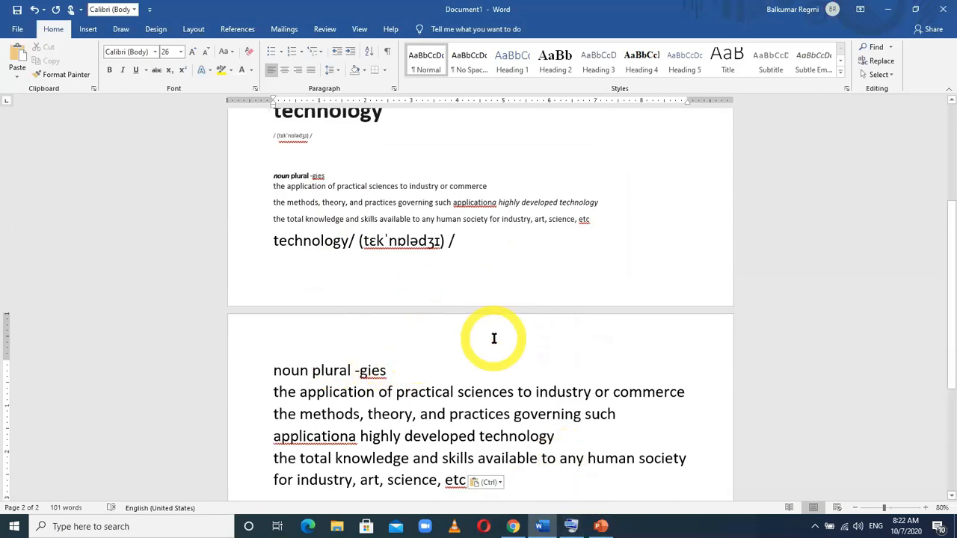
{"action": "key", "text": "ctrl+z"}
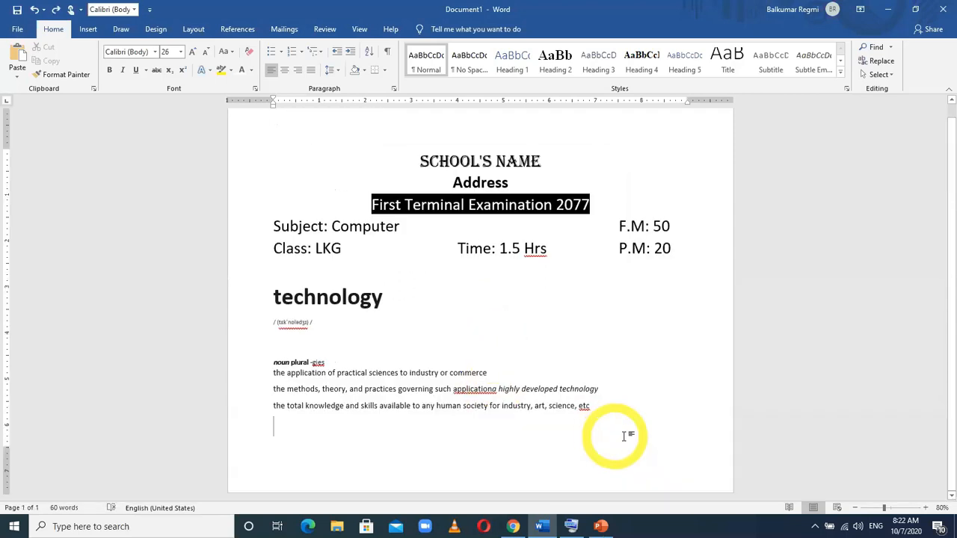
- Delete the whole pasted technology definition below the Class, Time and P.M. line
{"action": "left_click_drag", "start_coordinate": [534, 397], "coordinate": [299, 292]}
{"action": "key", "text": "Delete"}
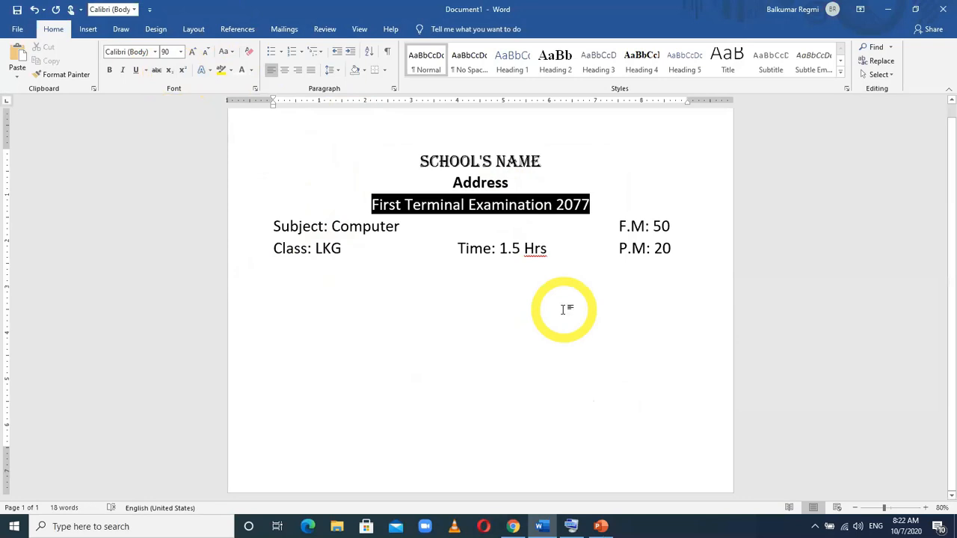
- Enter the expression A2+B2 in the emptied space below the Class, Time and P.M. line
{"action": "type", "text": "a"}
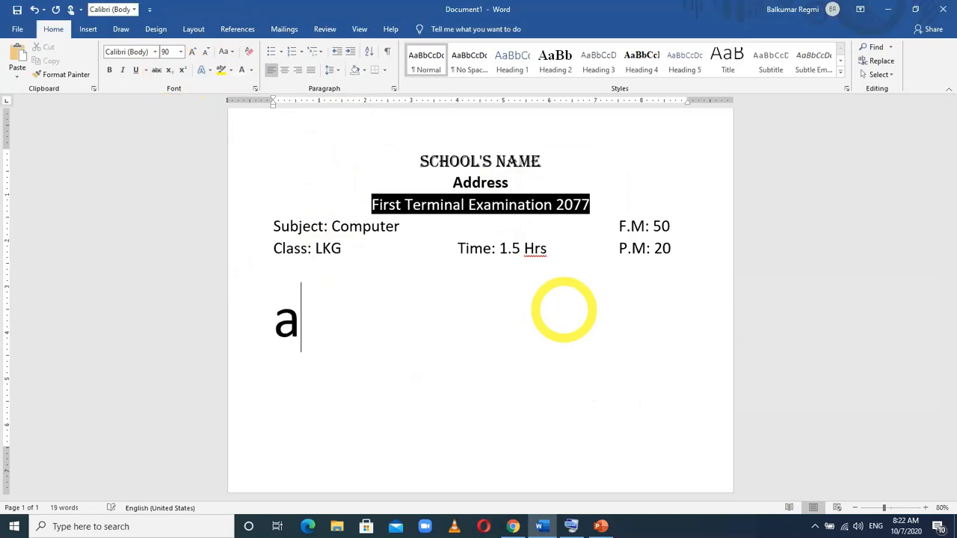
{"action": "key", "text": "BackSpace"}
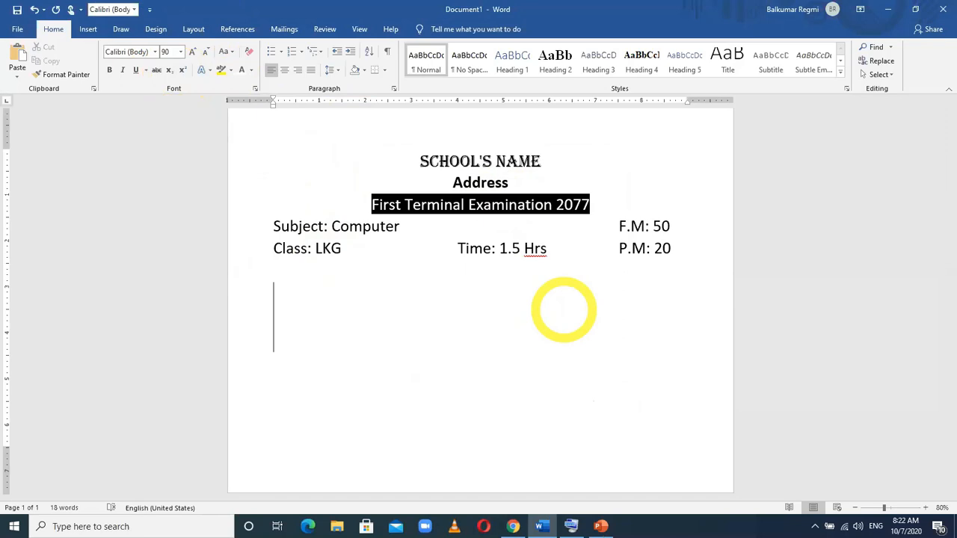
{"action": "type", "text": "a"}
{"action": "type", "text": "2"}
{"action": "type", "text": "+"}
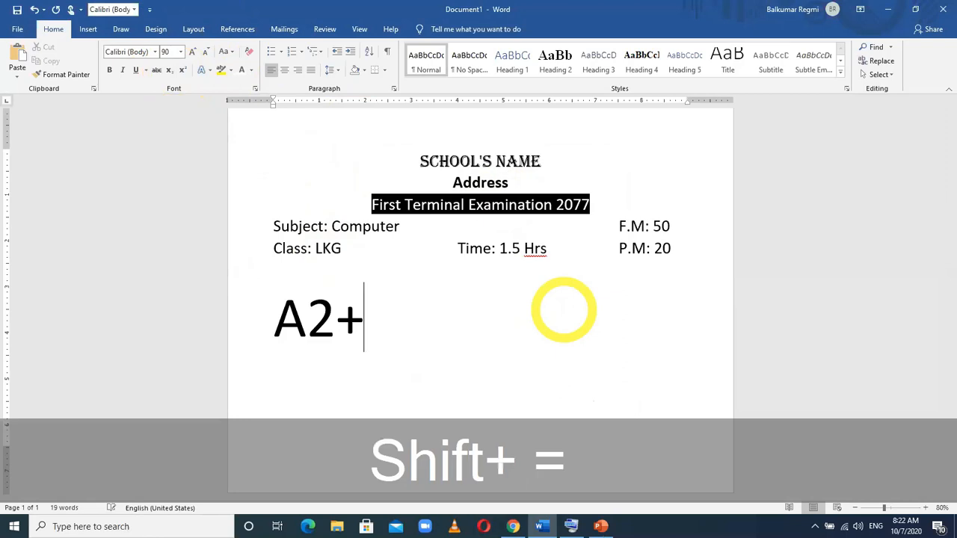
{"action": "type", "text": "B2"}
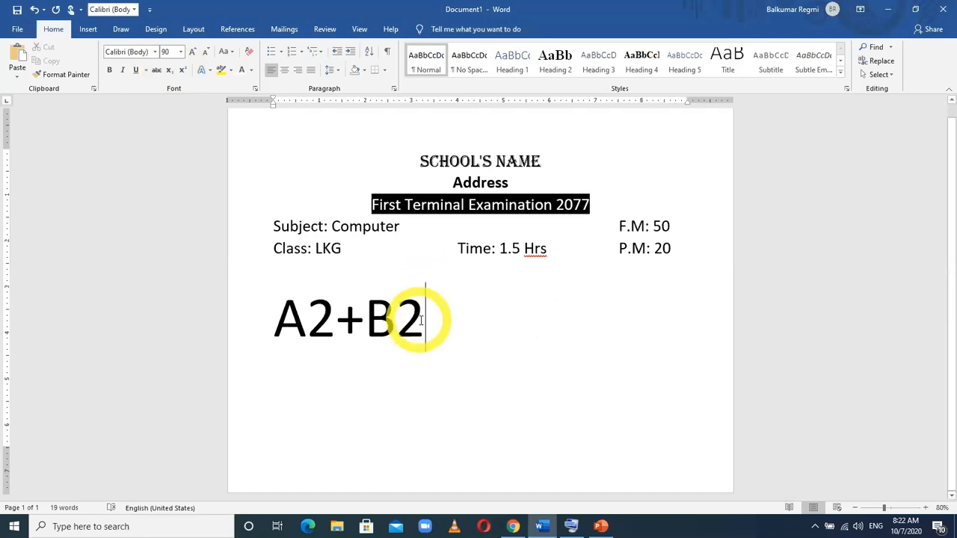
- Format both 2s in the A2+B2 expression as superscript
{"action": "left_click_drag", "start_coordinate": [396, 320], "coordinate": [421, 320]}
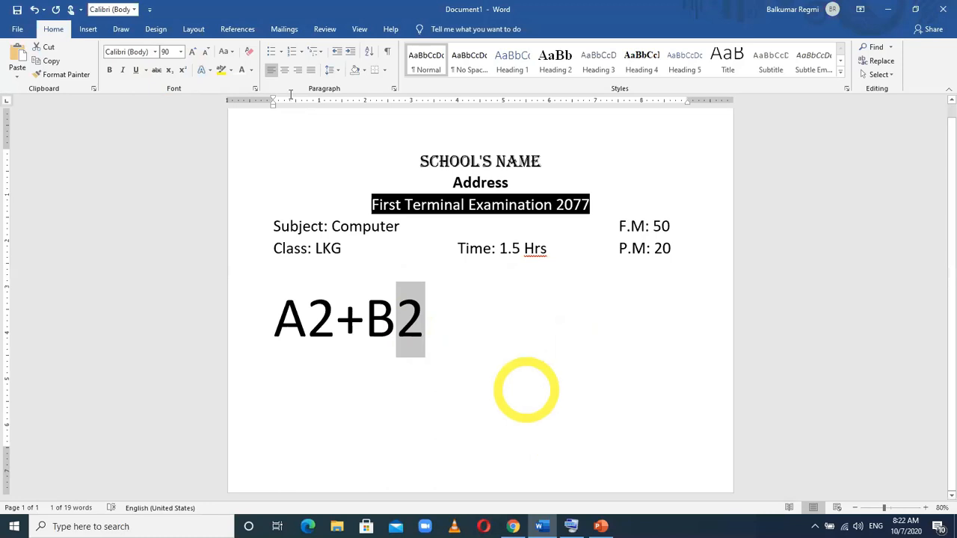
{"action": "left_click", "coordinate": [184, 70]}
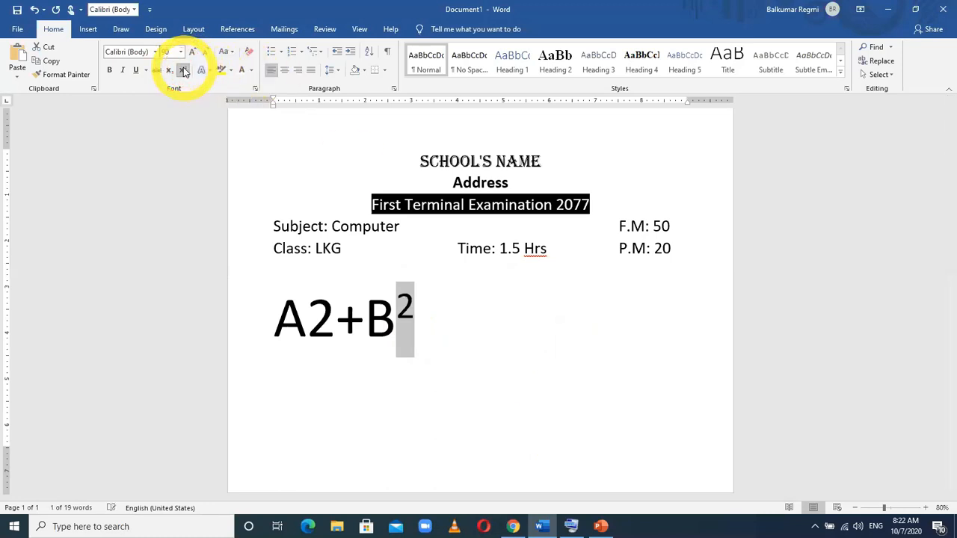
{"action": "left_click", "coordinate": [334, 323]}
{"action": "left_click_drag", "start_coordinate": [334, 323], "coordinate": [308, 323]}
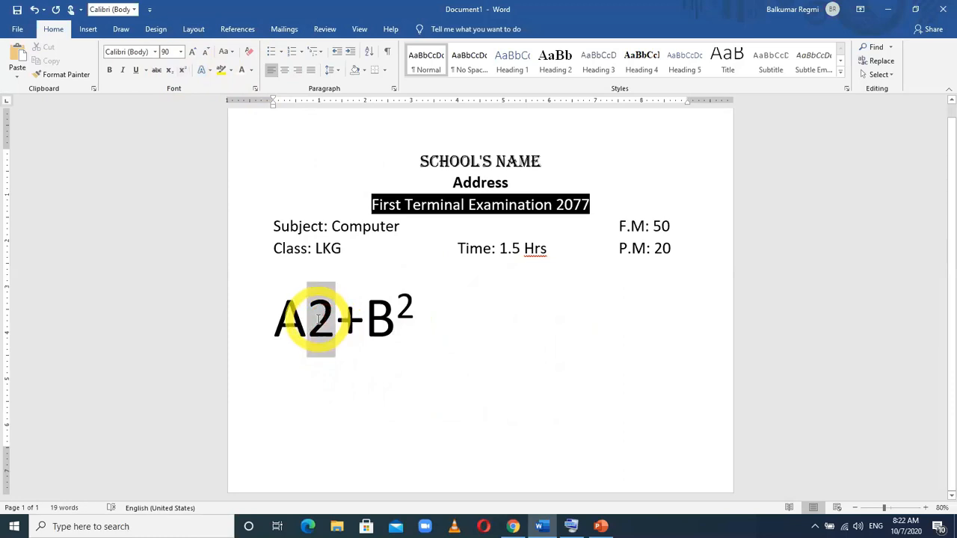
{"action": "left_click", "coordinate": [183, 72]}
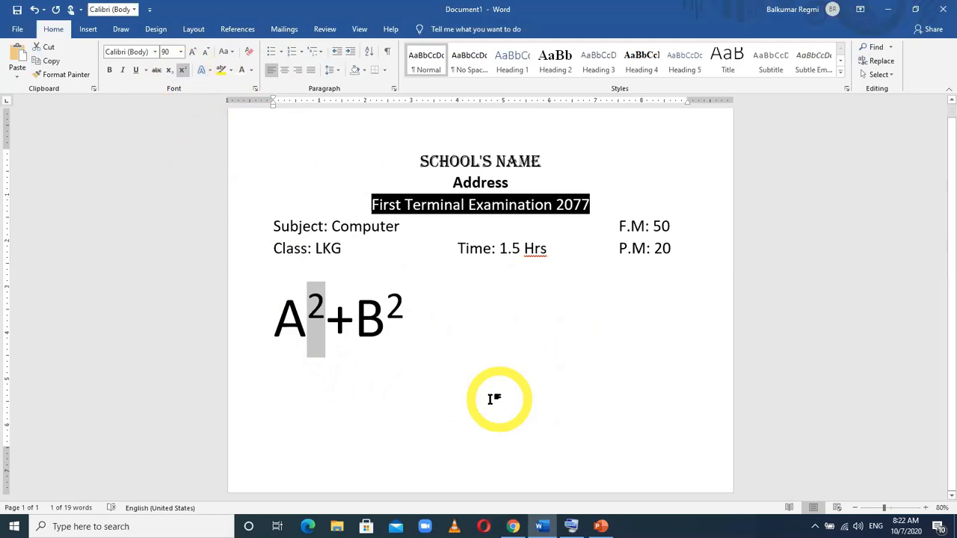
- Enter the chemical formula H2SO4 on a new line below the A and B expression
{"action": "left_click", "coordinate": [301, 367]}
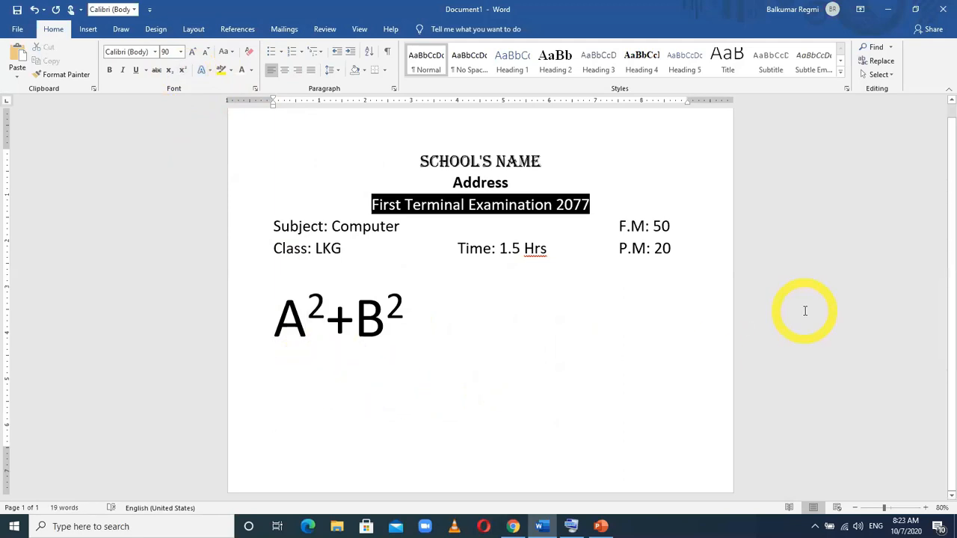
{"action": "key", "text": "shift"}
{"action": "type", "text": "H"}
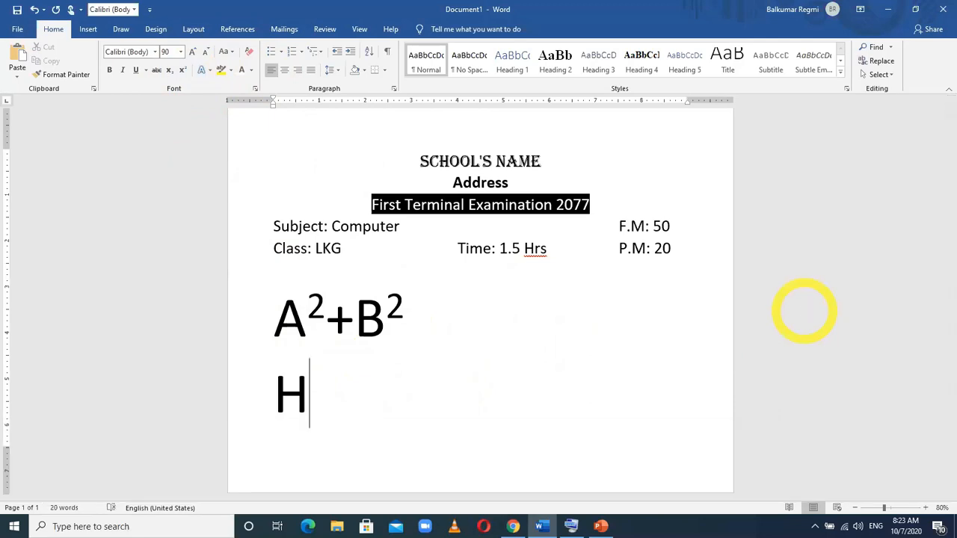
{"action": "type", "text": "2S"}
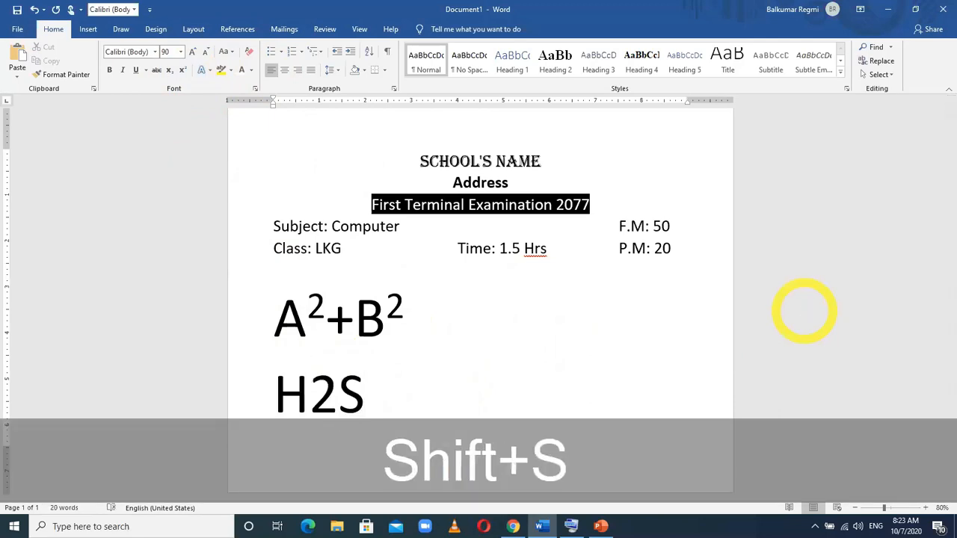
{"action": "type", "text": "O4"}
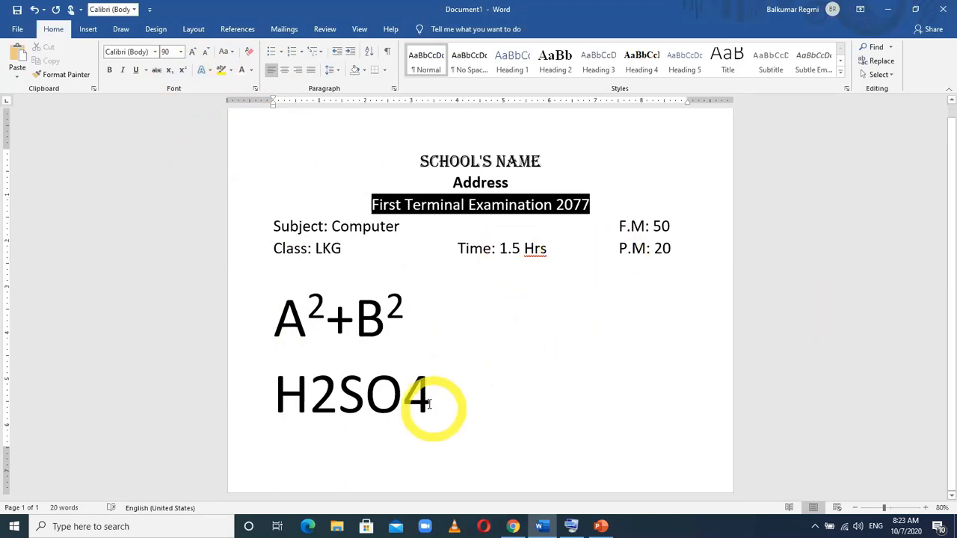
- Format the 2 and the 4 in the H2SO4 formula as subscript and deselect them
{"action": "left_click", "coordinate": [333, 396]}
{"action": "left_click_drag", "start_coordinate": [333, 396], "coordinate": [321, 399]}
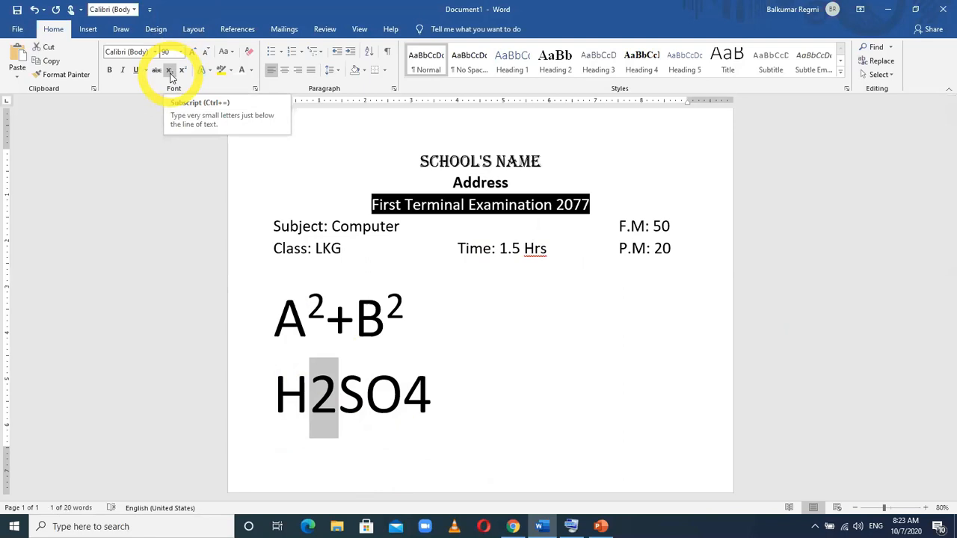
{"action": "left_click", "coordinate": [170, 72]}
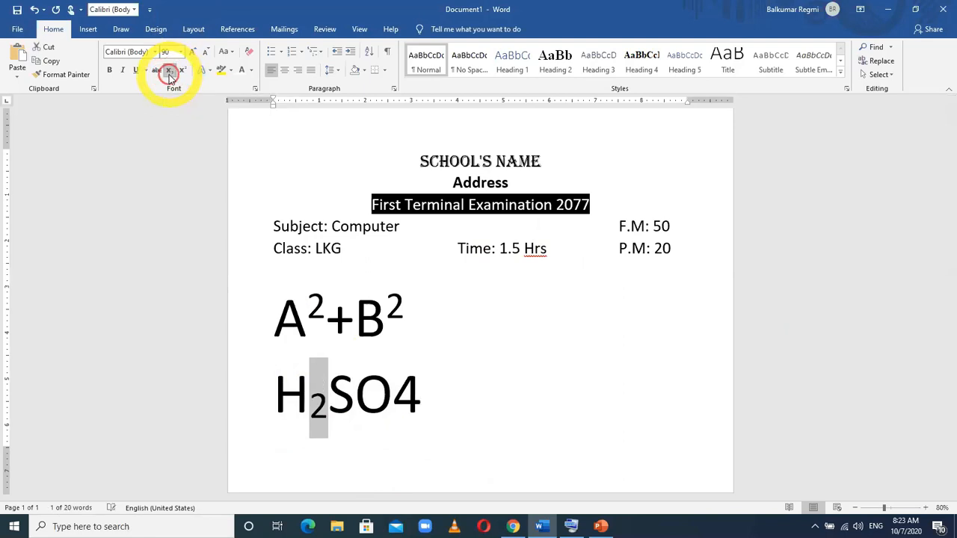
{"action": "left_click_drag", "start_coordinate": [420, 388], "coordinate": [394, 390]}
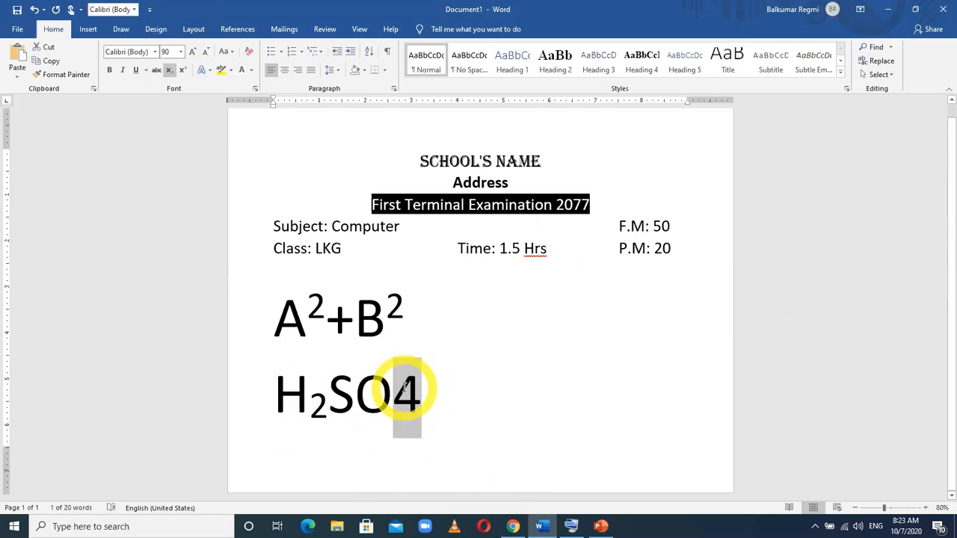
{"action": "left_click", "coordinate": [169, 72]}
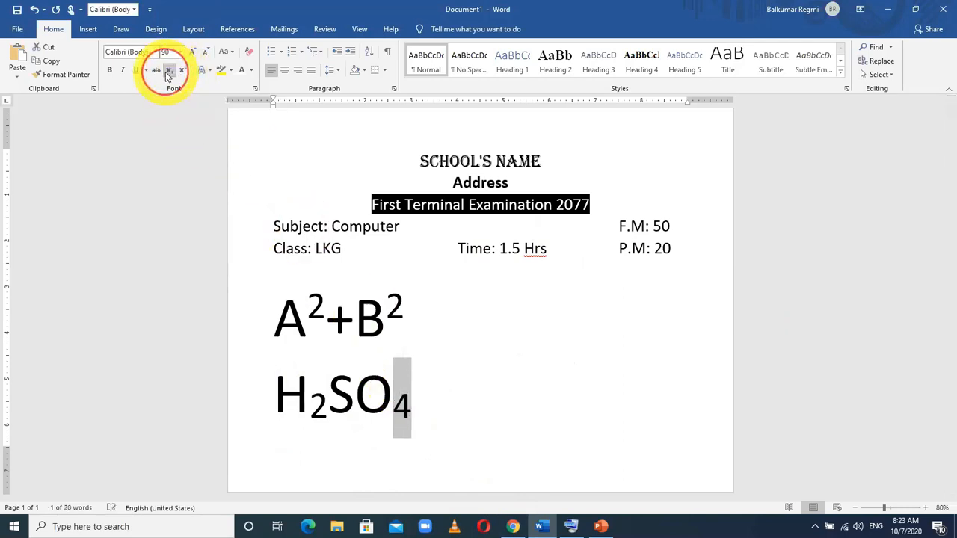
{"action": "left_click", "coordinate": [450, 389]}
{"action": "left_click_drag", "start_coordinate": [440, 384], "coordinate": [797, 388]}
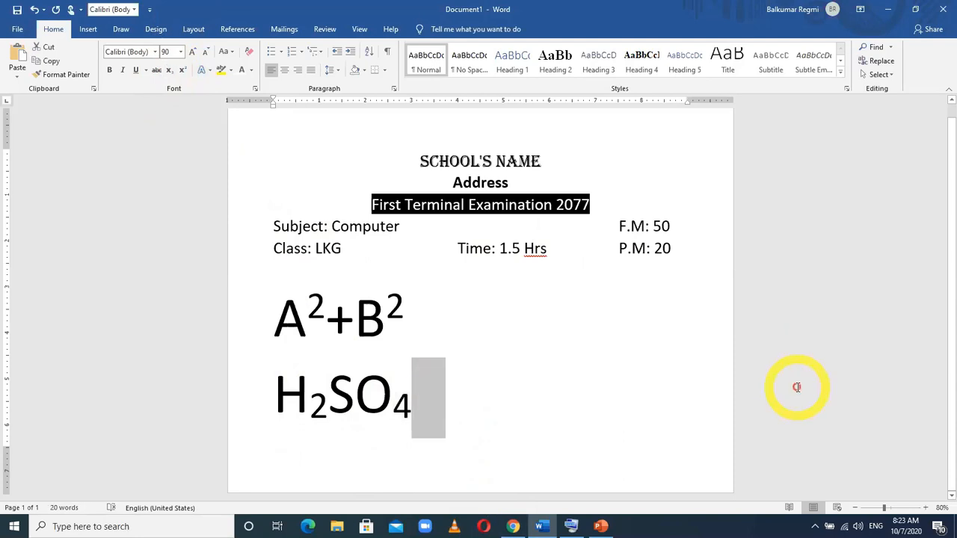
- Append +C in normal, non-superscript text after the squared B in the A and B expression
{"action": "left_click", "coordinate": [798, 388]}
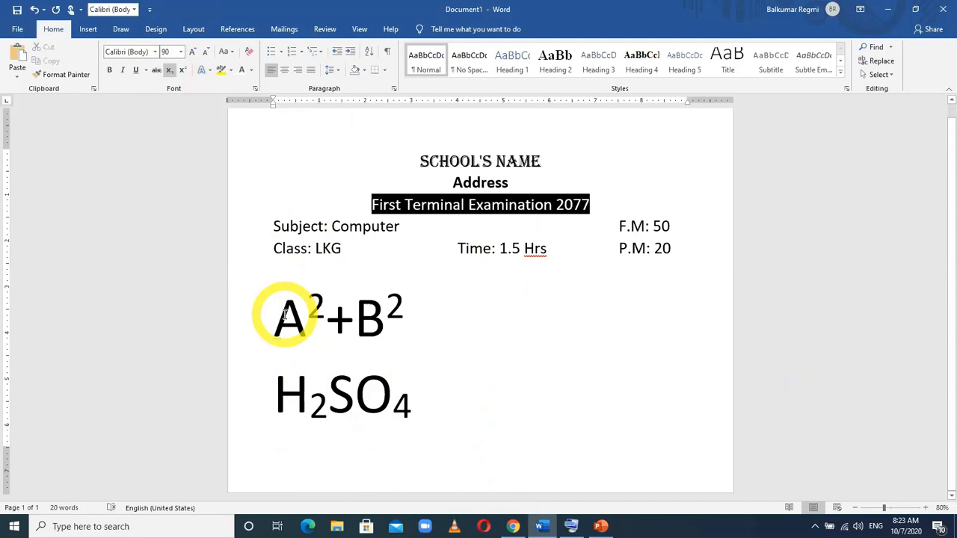
{"action": "left_click", "coordinate": [700, 311]}
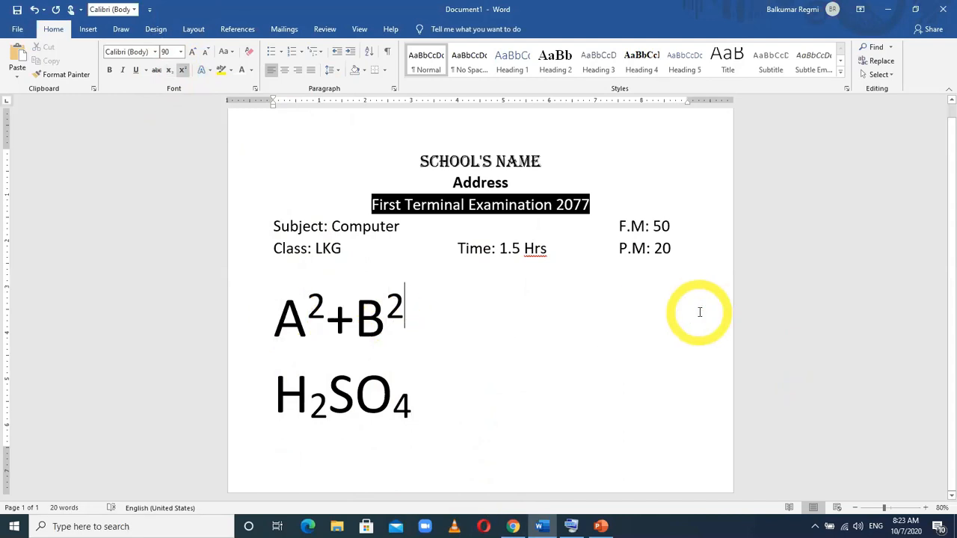
{"action": "key", "text": "ctrl+shift+equal"}
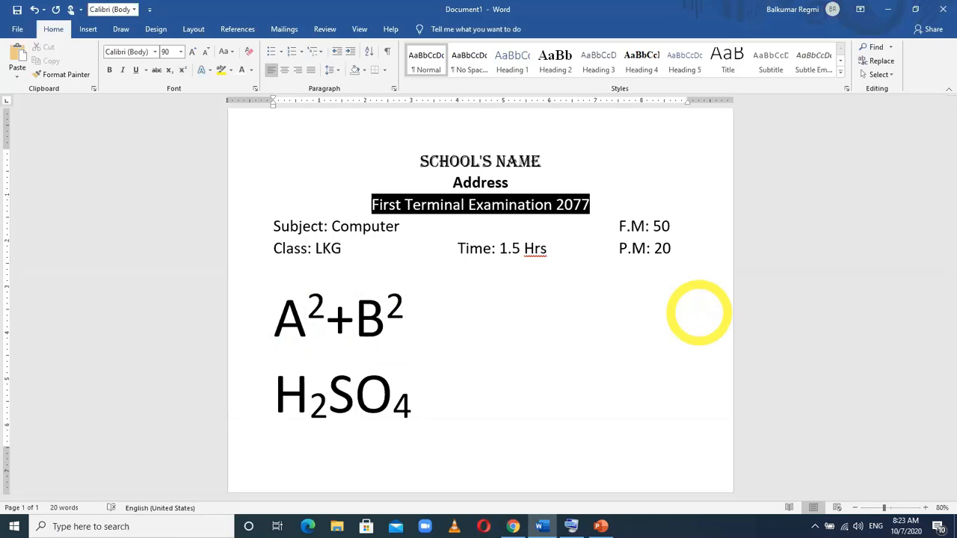
{"action": "key", "text": "BackSpace"}
{"action": "key", "text": "BackSpace"}
{"action": "key", "text": "BackSpace"}
{"action": "type", "text": "+c"}
{"action": "key", "text": "BackSpace"}
{"action": "type", "text": "C"}
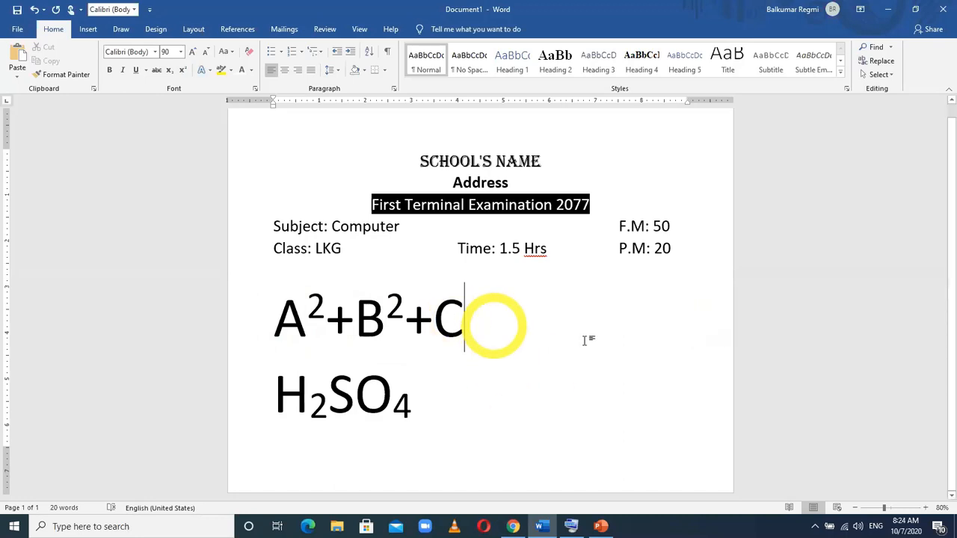
{"action": "type", "text": "2"}
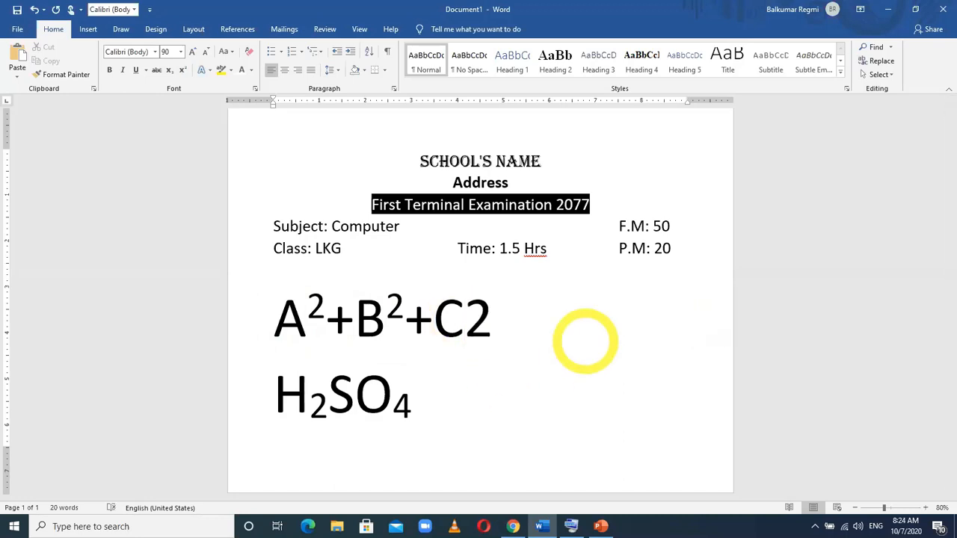
{"action": "key", "text": "BackSpace"}
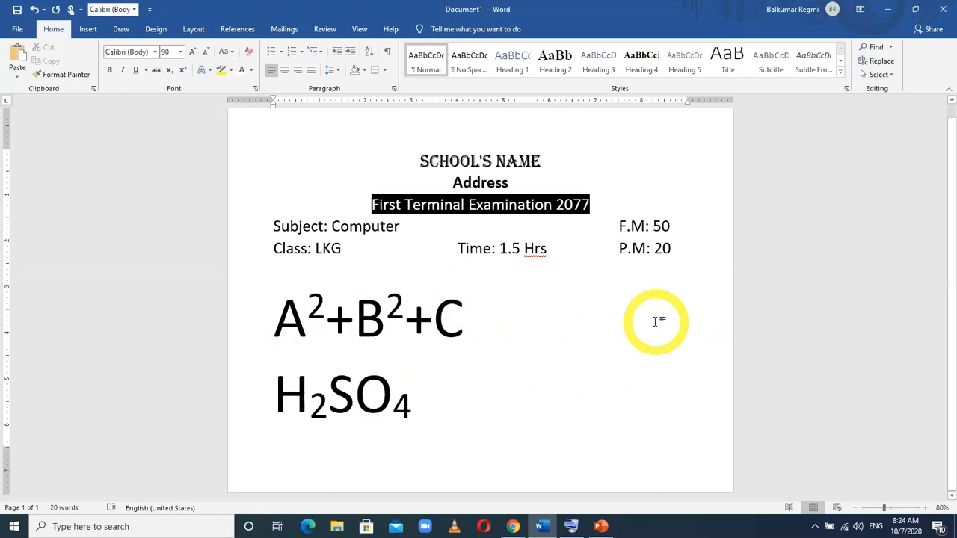
{"action": "type", "text": "2"}
{"action": "key", "text": "BackSpace"}
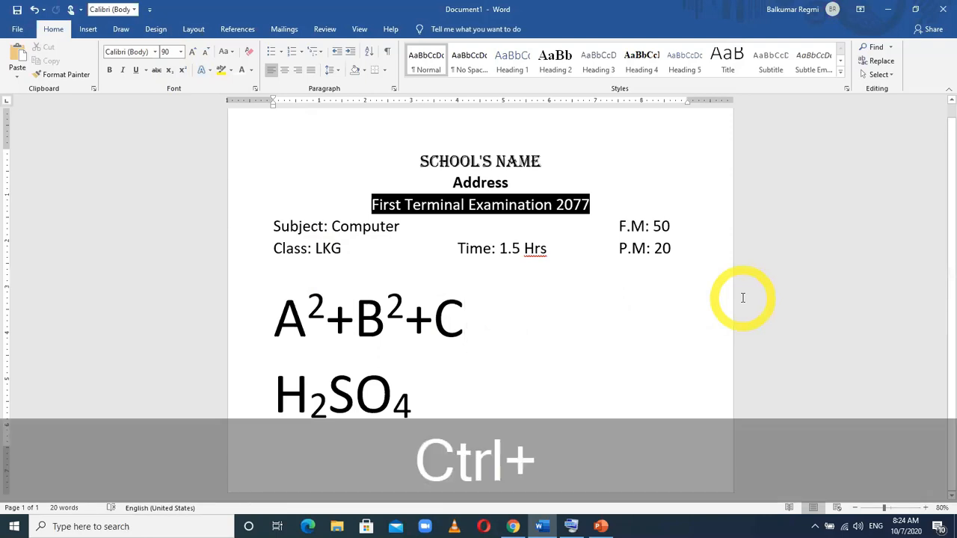
- Add a superscript 2 after the C at the end of the expression
{"action": "key", "text": "ctrl+shift+equal"}
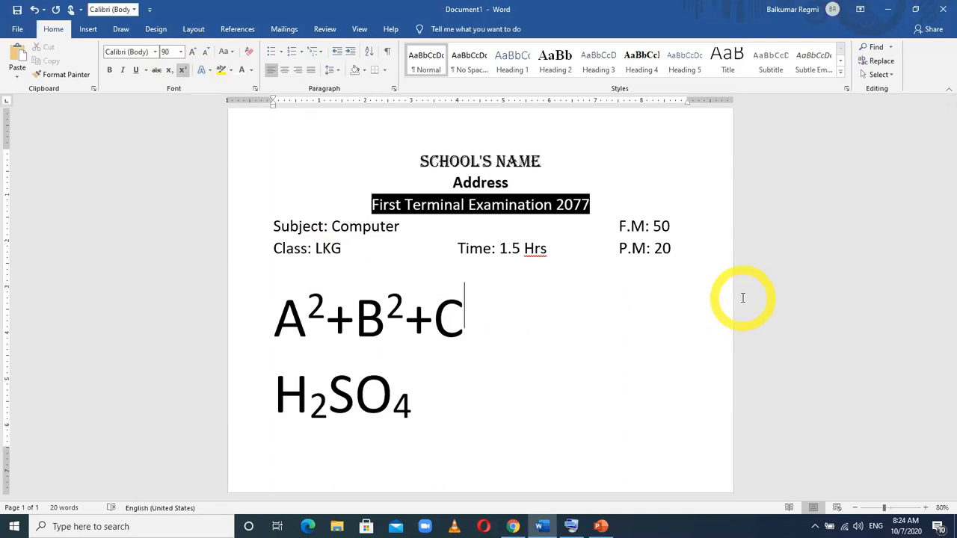
{"action": "type", "text": "2+"}
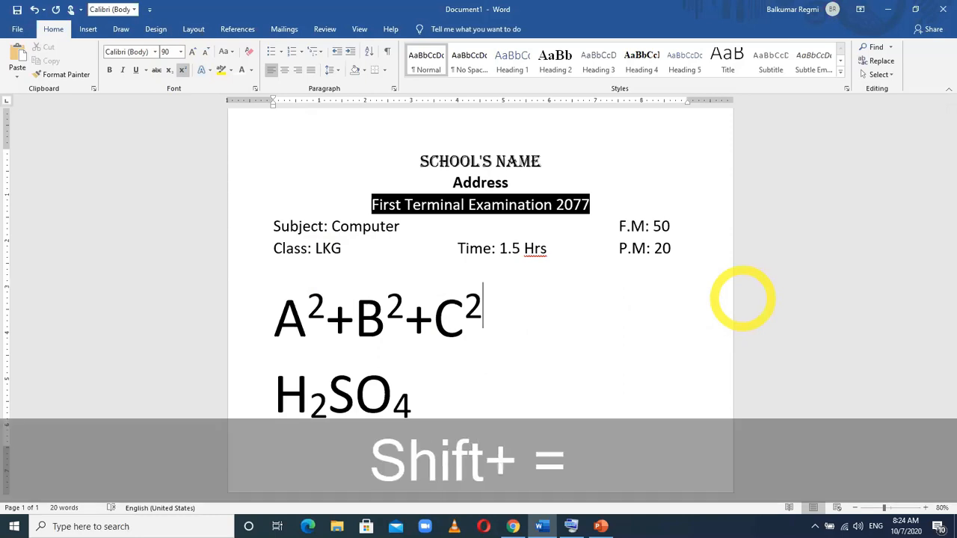
{"action": "type", "text": "D"}
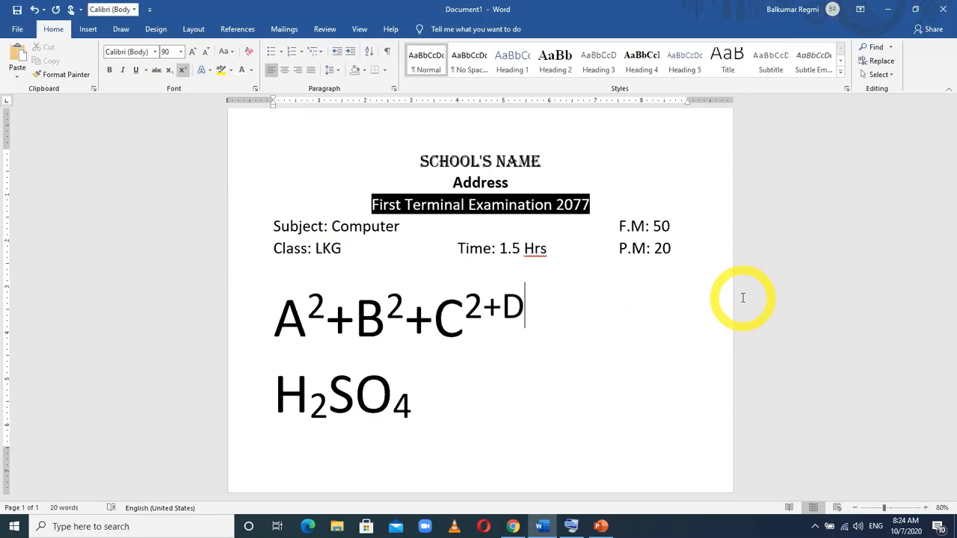
{"action": "key", "text": "BackSpace"}
{"action": "key", "text": "BackSpace"}
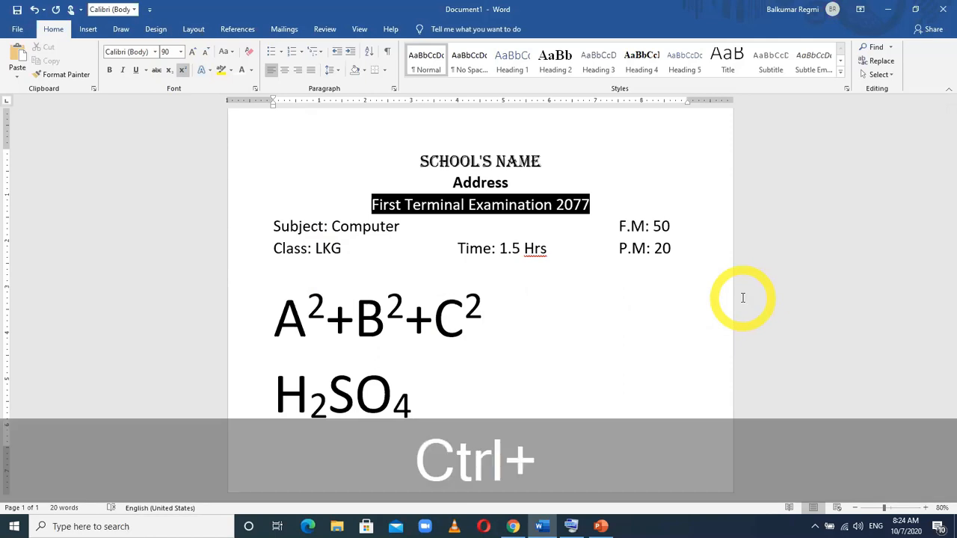
- Extend the expression with +D in normal text followed by a superscript 2
{"action": "key", "text": "ctrl+shift+equal"}
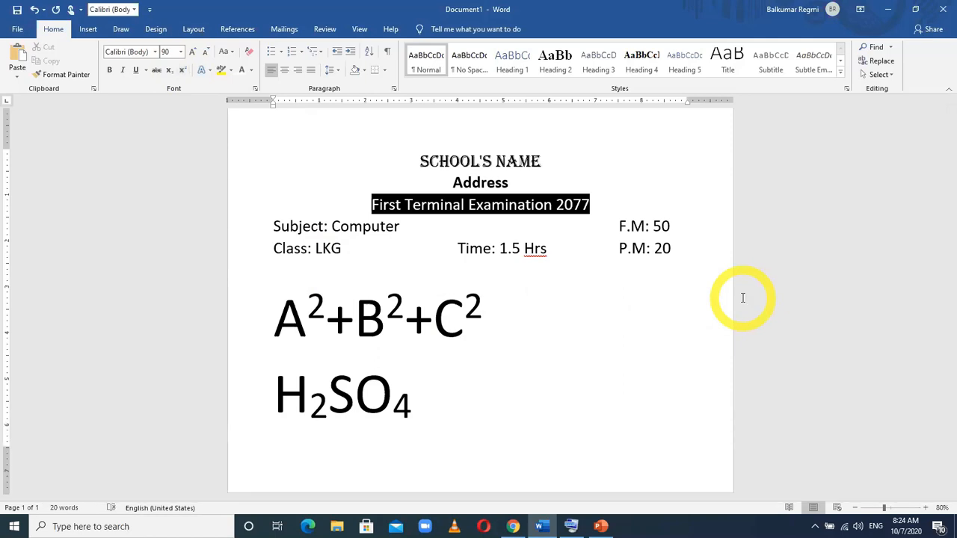
{"action": "type", "text": "+D"}
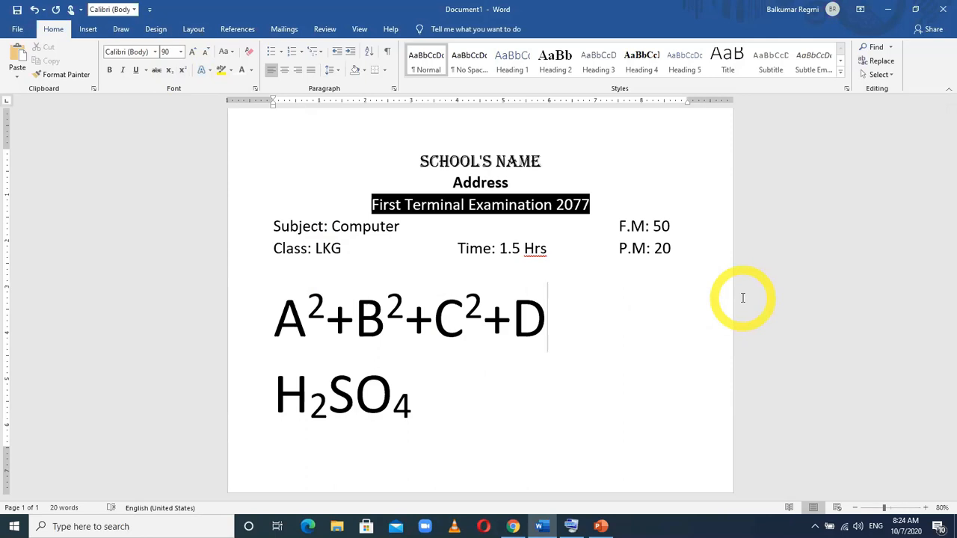
{"action": "key", "text": "ctrl+shift+equal"}
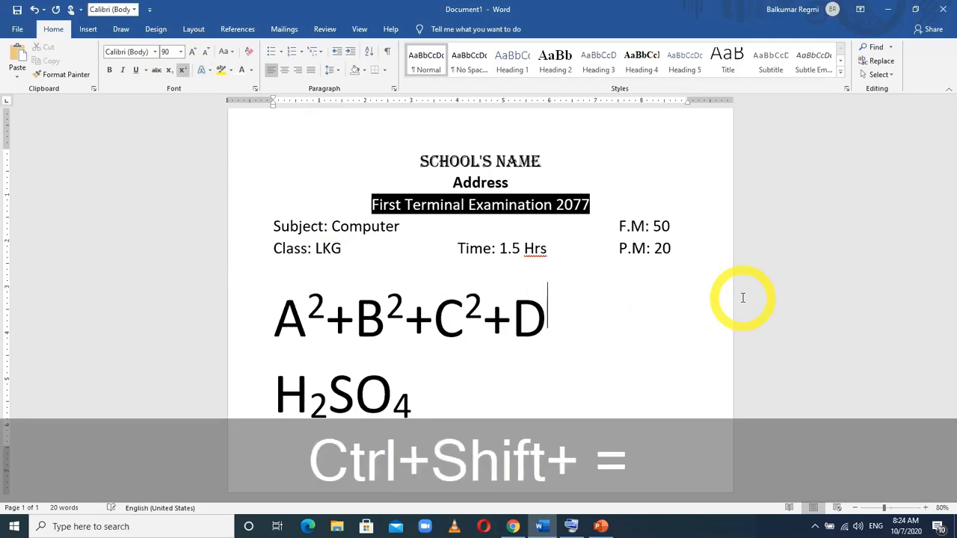
{"action": "type", "text": "2"}
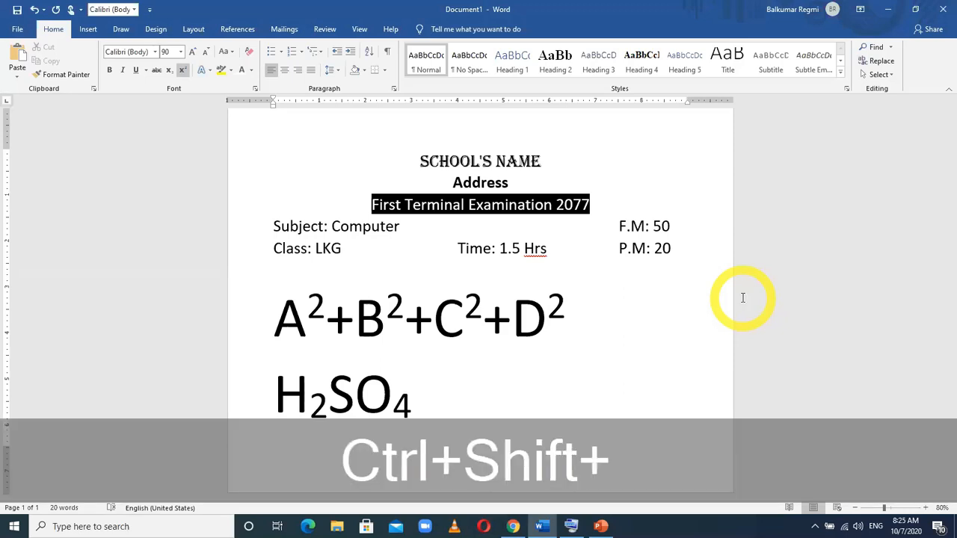
- Extend the expression with +E in normal text followed by a superscript 2
{"action": "key", "text": "ctrl+shift+equal"}
{"action": "type", "text": "+E"}
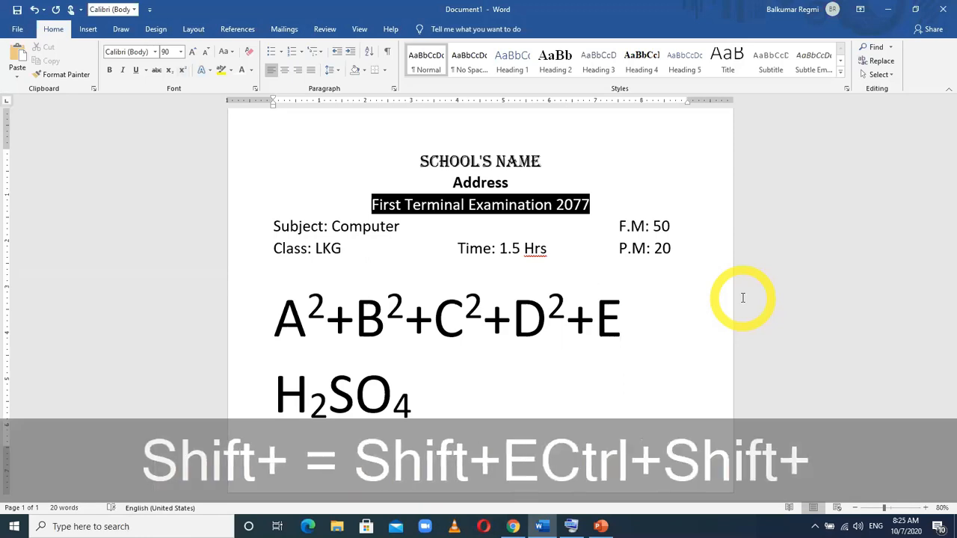
{"action": "key", "text": "ctrl+shift+equal"}
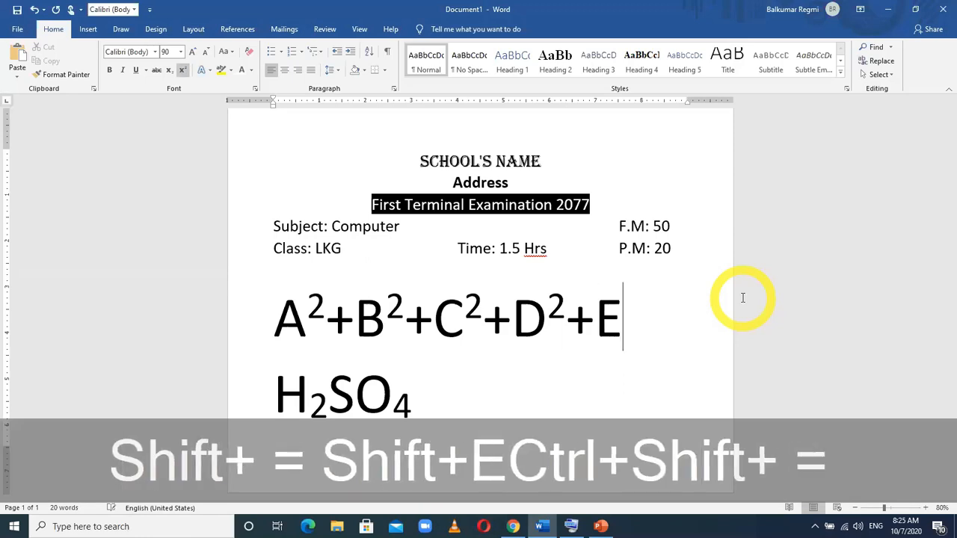
{"action": "type", "text": "2"}
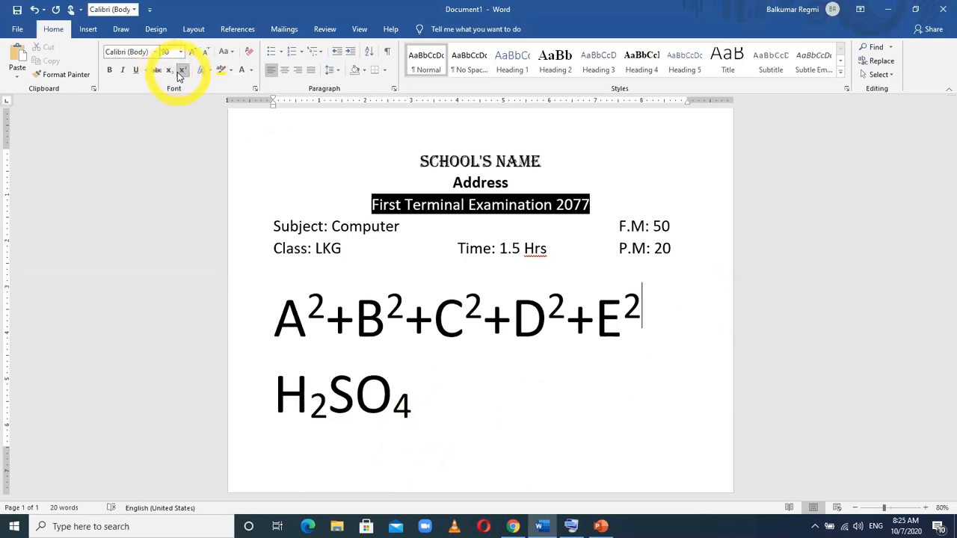
- Turn off subscript and enter A2+B2+C2+D2 as plain text on a new line below the H2SO4 formula
{"action": "left_click", "coordinate": [444, 395]}
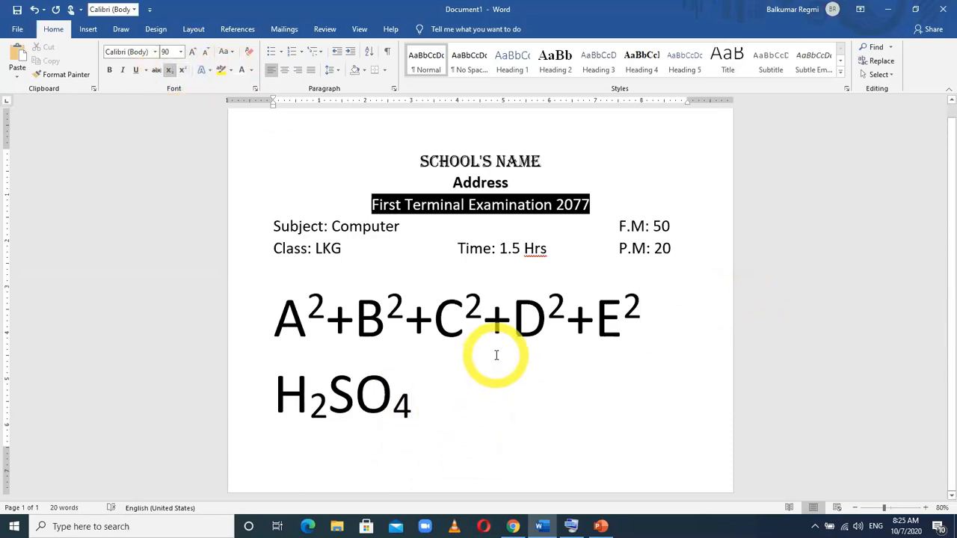
{"action": "key", "text": "ctrl+equal"}
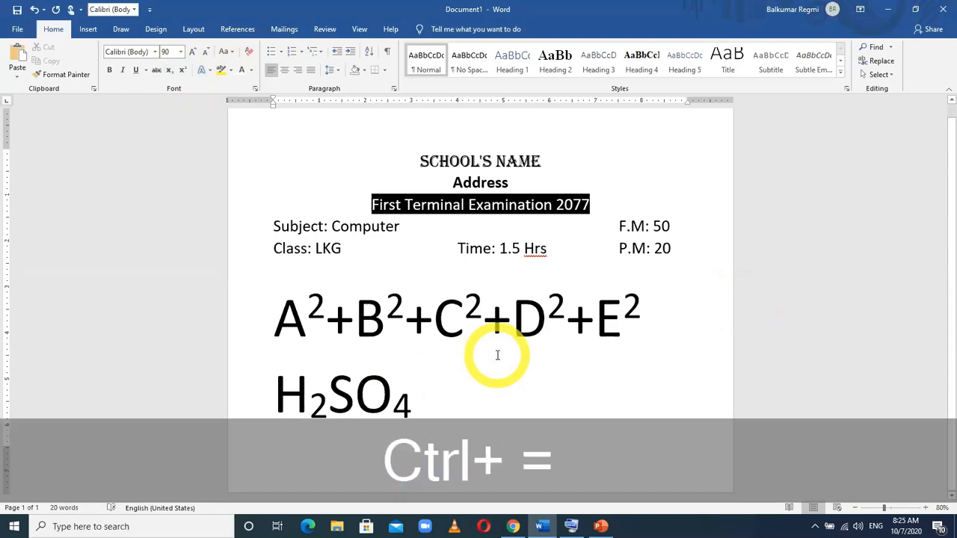
{"action": "key", "text": "Return"}
{"action": "type", "text": "a"}
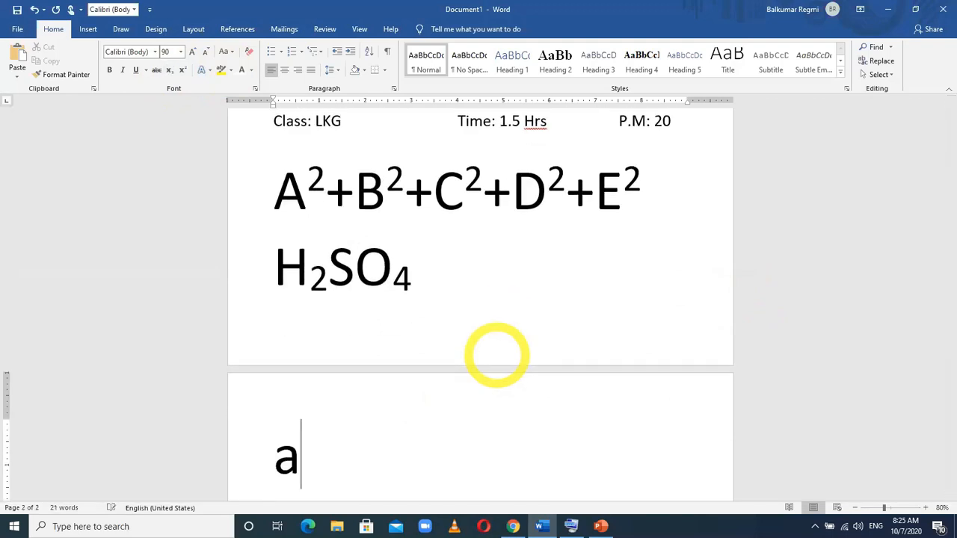
{"action": "key", "text": "BackSpace"}
{"action": "type", "text": "A"}
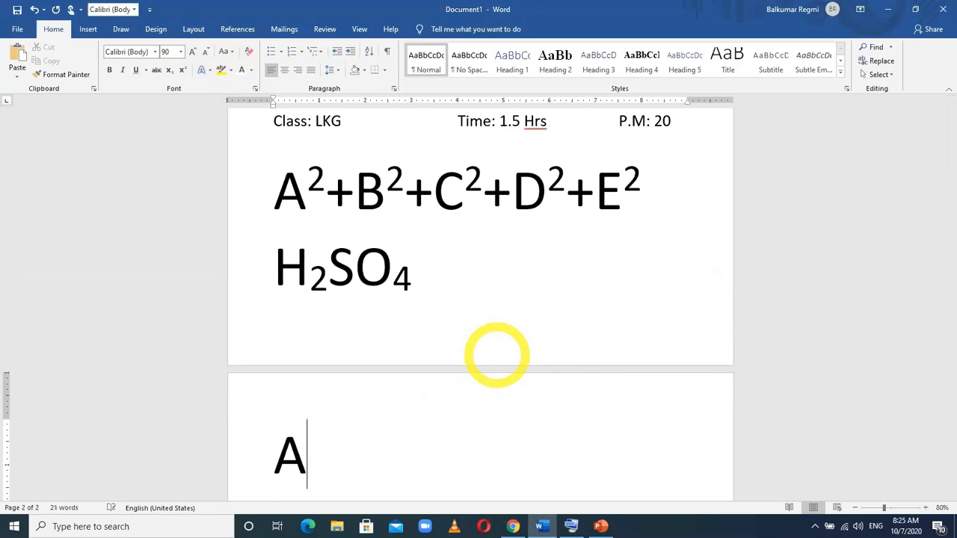
{"action": "type", "text": "2+B"}
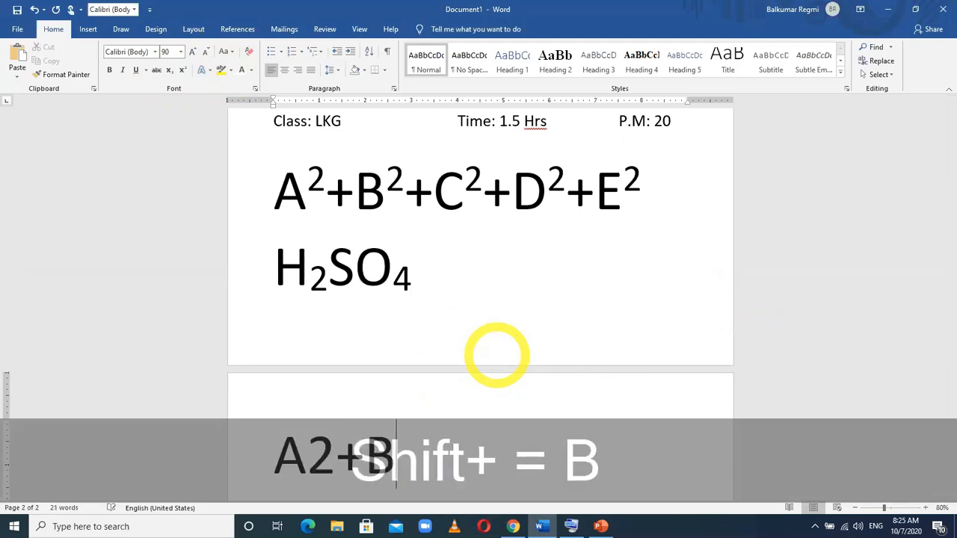
{"action": "type", "text": "2+C2"}
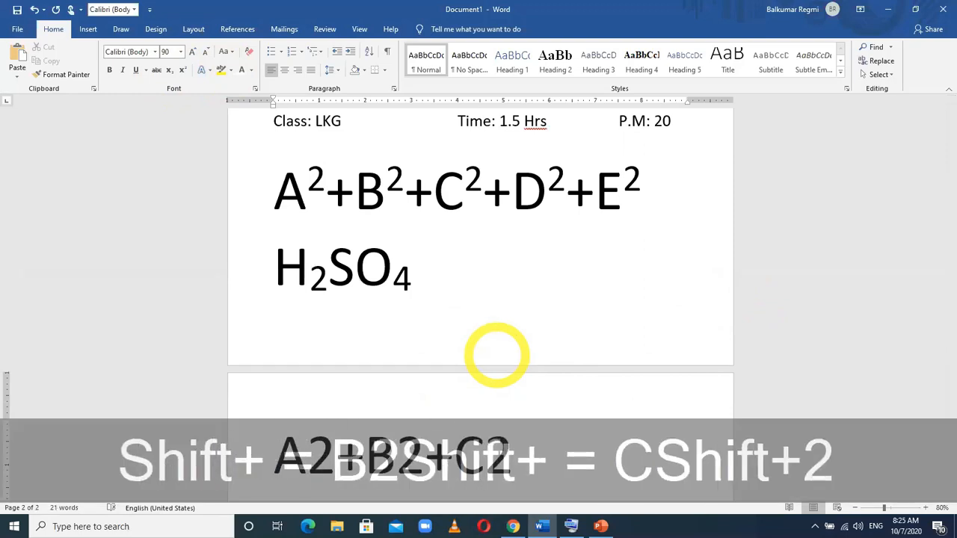
{"action": "type", "text": "+D2"}
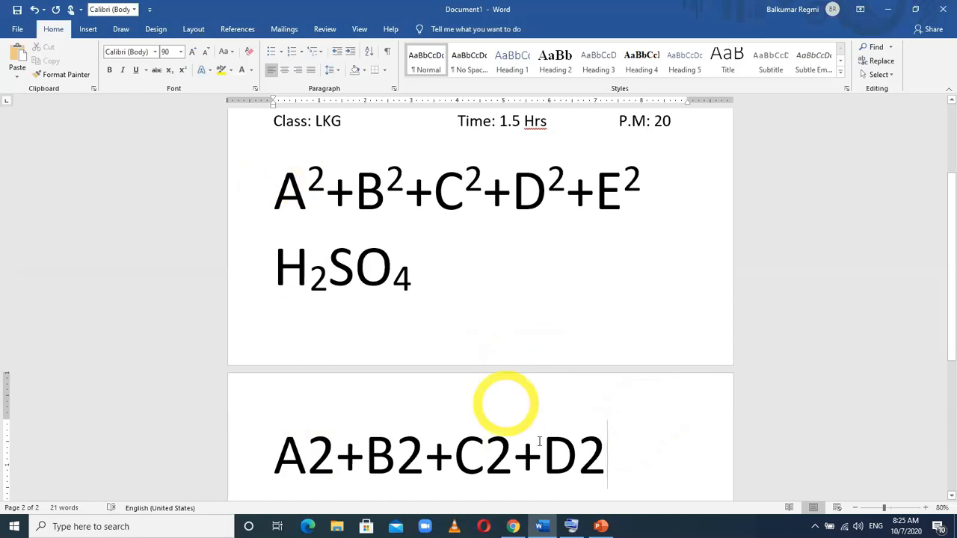
- Format all four 2s in the A2+B2+C2+D2 line as superscript together, and undo that formatting
{"action": "left_click", "coordinate": [604, 456]}
{"action": "left_click_drag", "start_coordinate": [606, 456], "coordinate": [586, 456]}
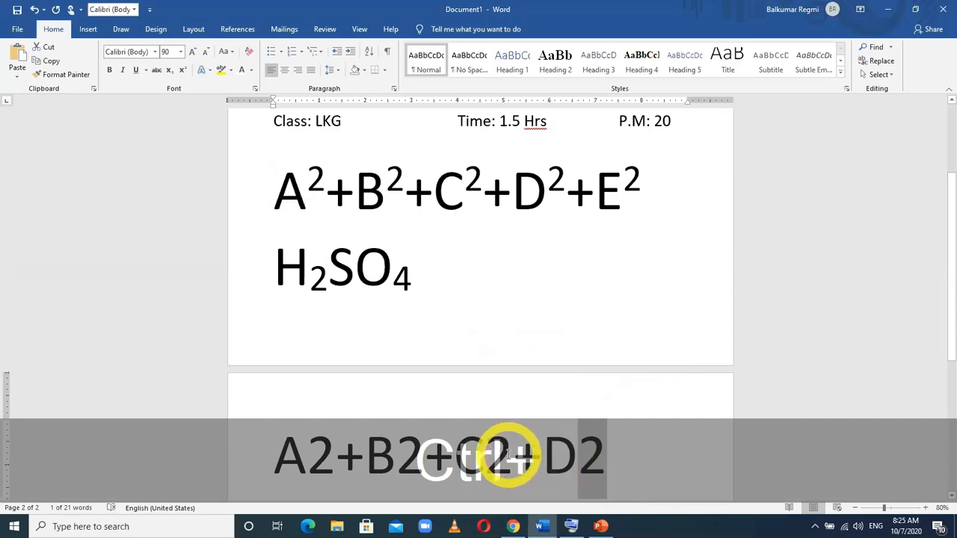
{"action": "left_click_drag", "start_coordinate": [513, 452], "coordinate": [487, 452]}
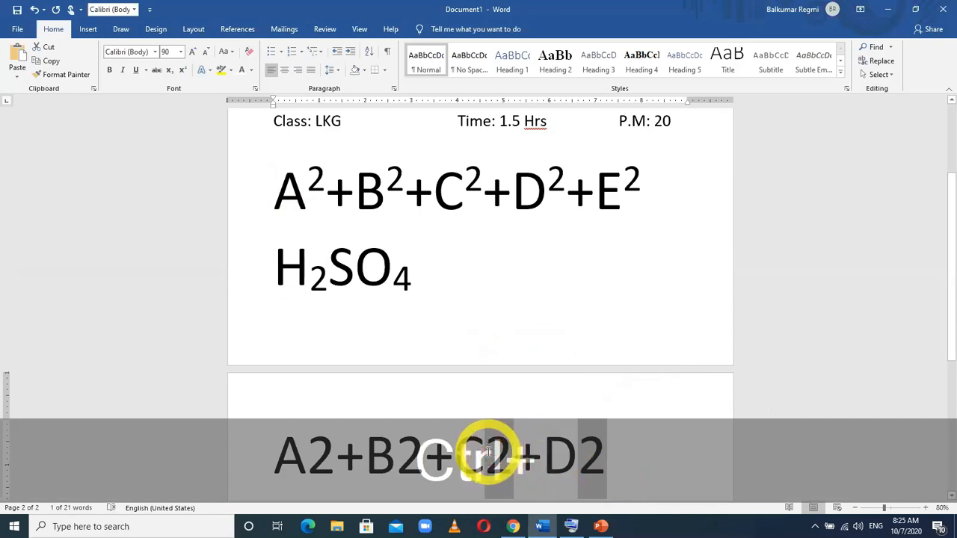
{"action": "left_click_drag", "start_coordinate": [424, 451], "coordinate": [404, 452]}
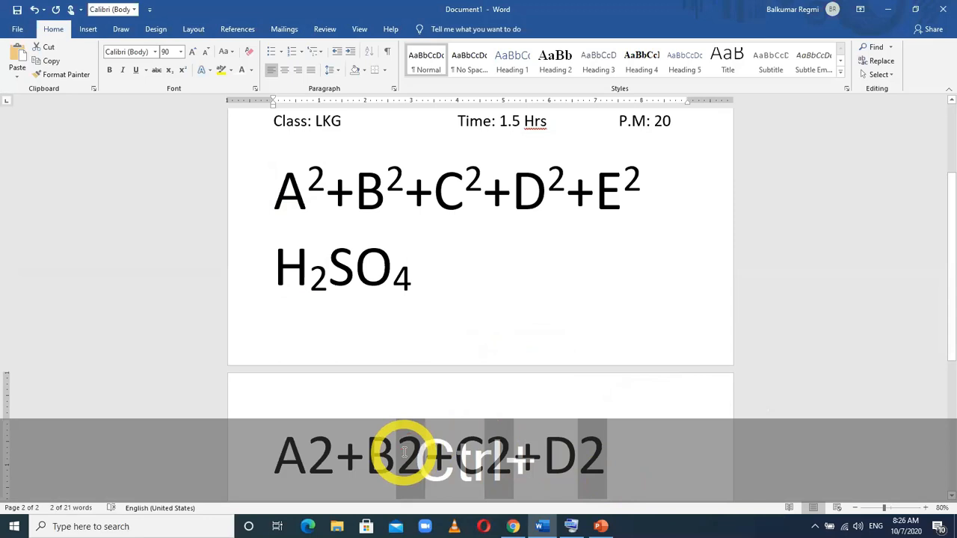
{"action": "left_click_drag", "start_coordinate": [333, 452], "coordinate": [316, 451]}
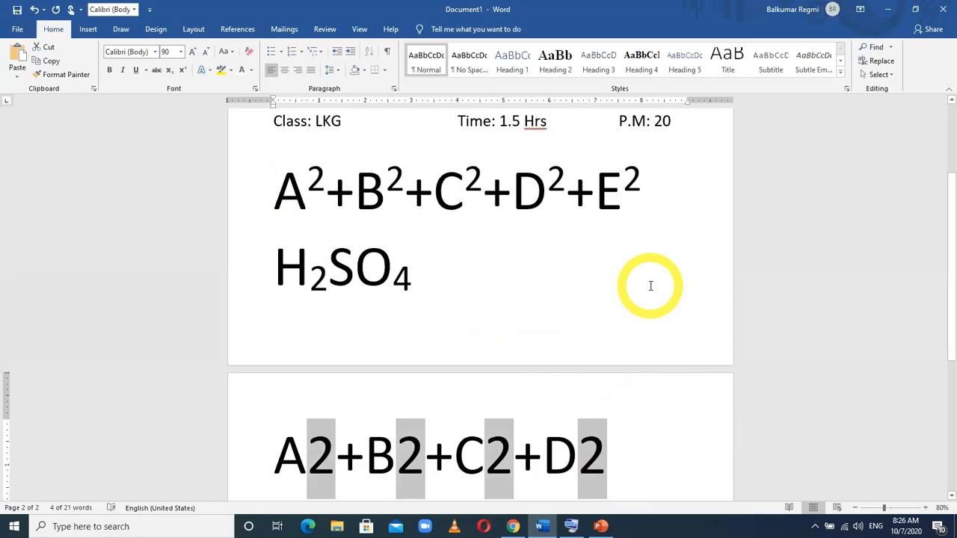
{"action": "left_click", "coordinate": [182, 69]}
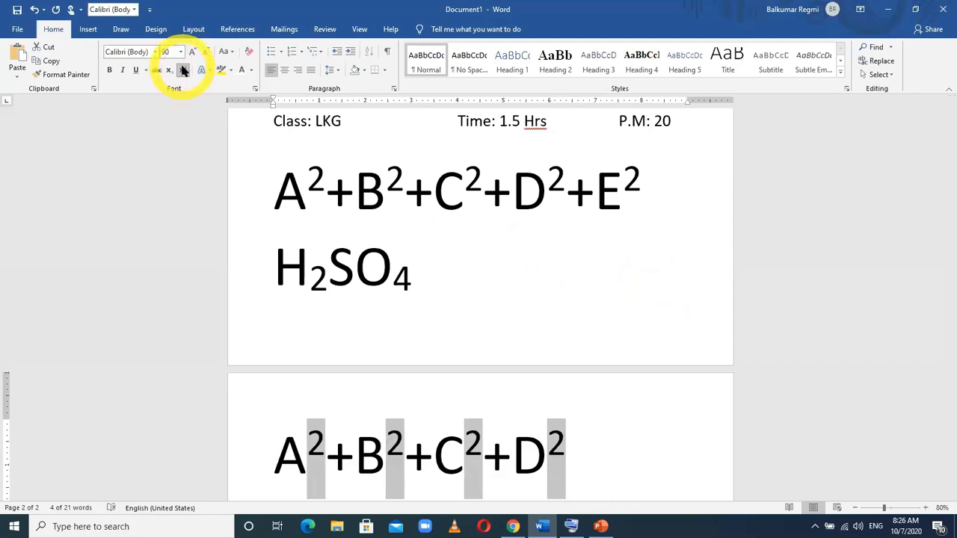
{"action": "key", "text": "ctrl+z"}
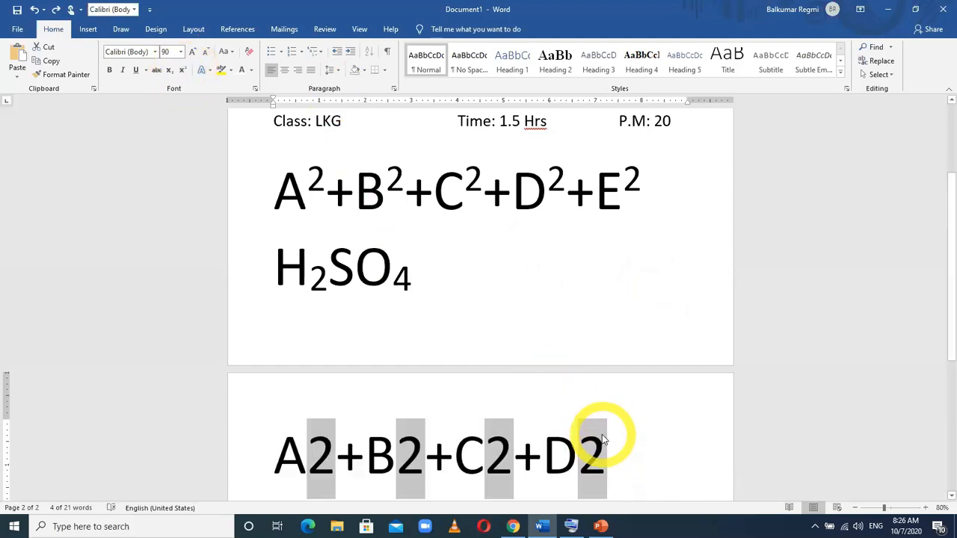
- Format all four 2s in the new A2+B2+C2+D2 line as subscript in one go
{"action": "left_click_drag", "start_coordinate": [605, 453], "coordinate": [587, 453]}
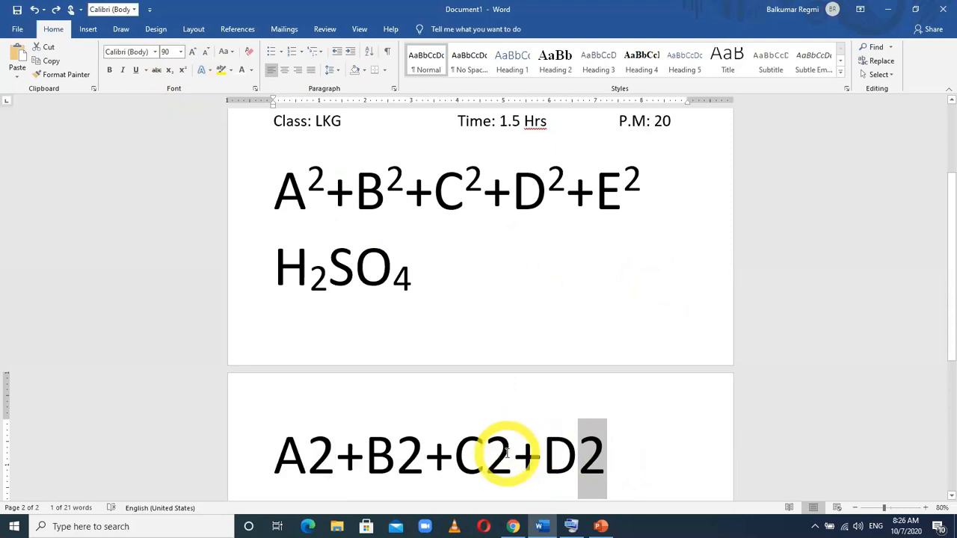
{"action": "left_click_drag", "start_coordinate": [512, 453], "coordinate": [491, 452]}
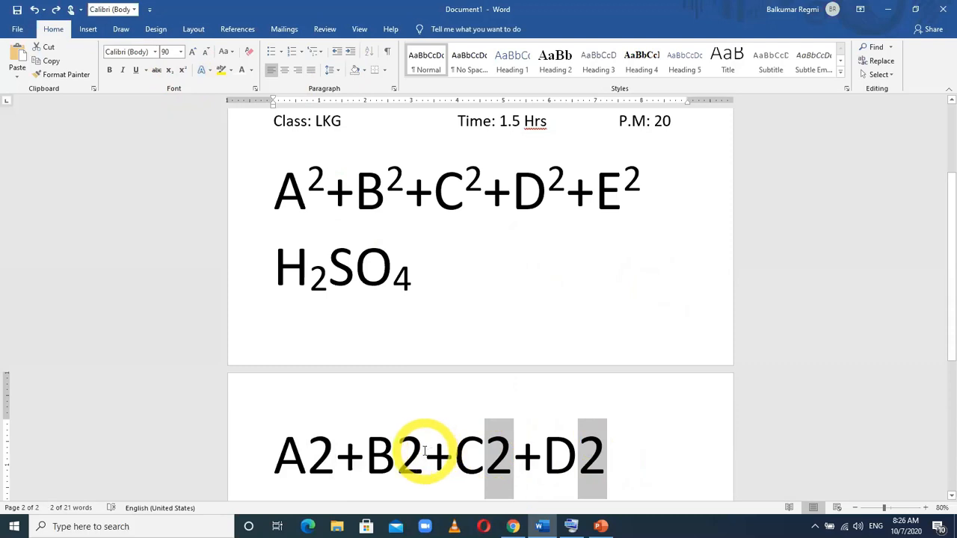
{"action": "left_click_drag", "start_coordinate": [424, 453], "coordinate": [317, 451]}
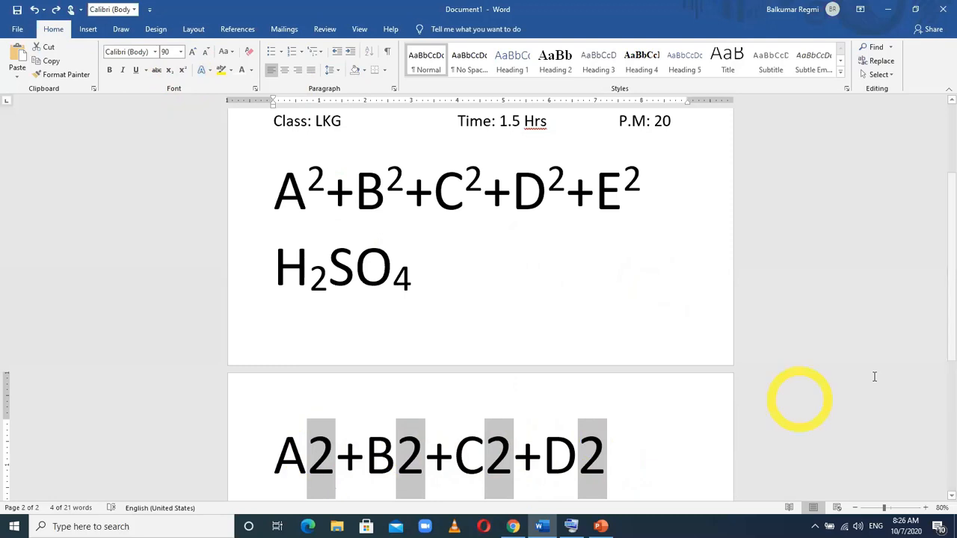
{"action": "left_click", "coordinate": [170, 71]}
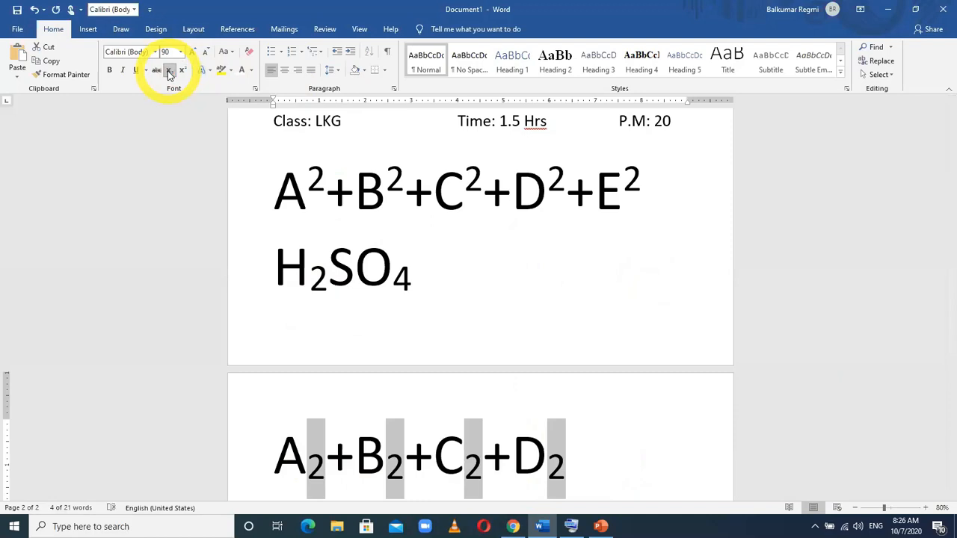
- Switch the four 2s in the A2+B2+C2+D2 line to superscript, and delete all practice expressions below the header
{"action": "left_click", "coordinate": [182, 71]}
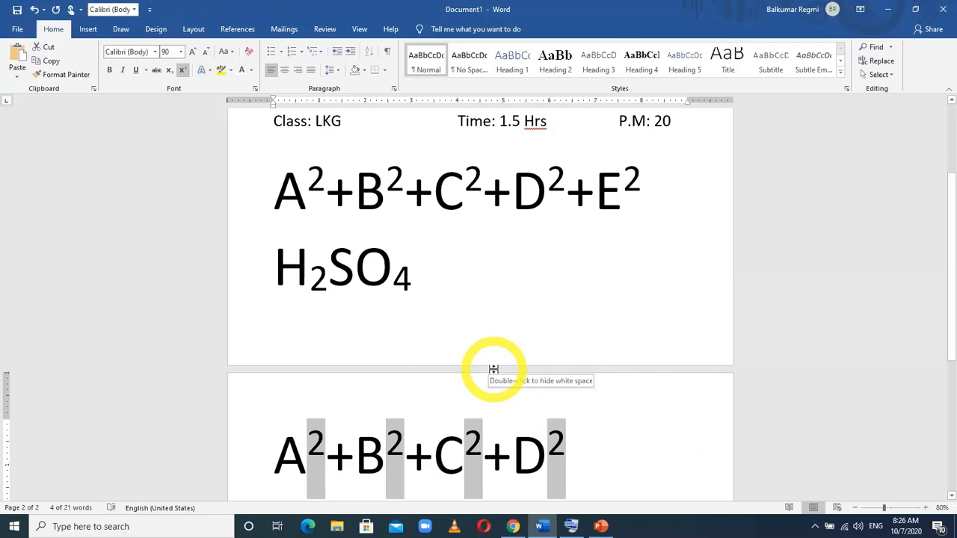
{"action": "scroll", "coordinate": [493, 370], "scroll_direction": "up", "scroll_amount": 3}
{"action": "left_click_drag", "start_coordinate": [425, 422], "coordinate": [282, 346]}
{"action": "key", "text": "Delete"}
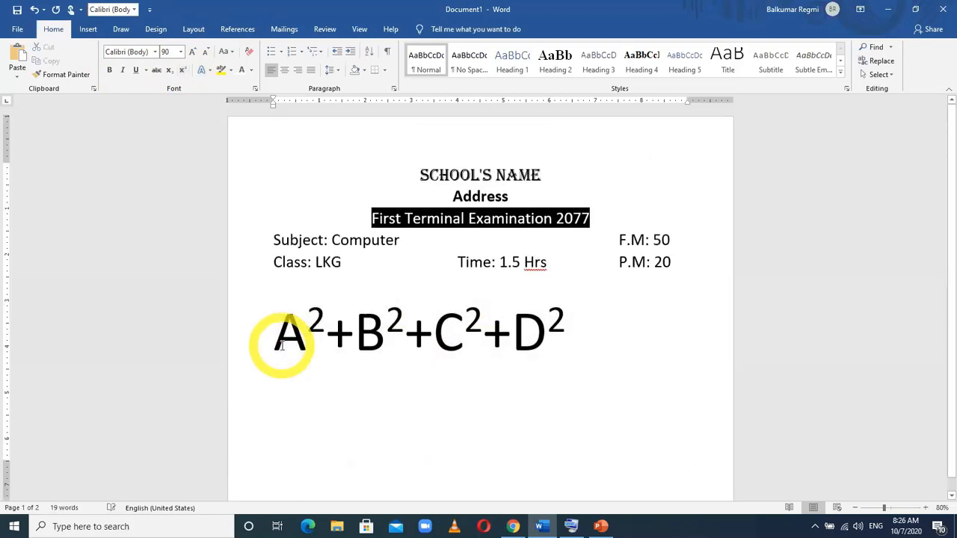
{"action": "key", "text": "shift+End"}
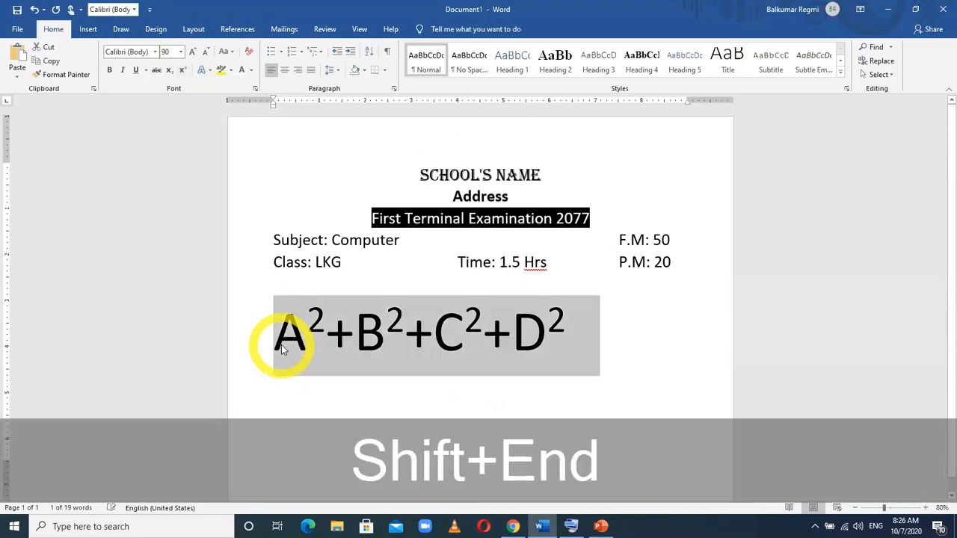
{"action": "key", "text": "Delete"}
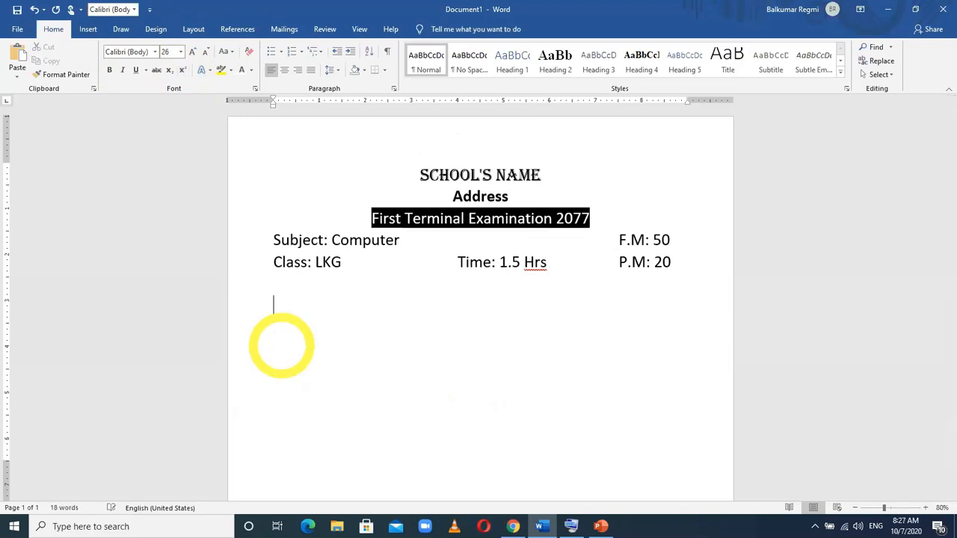
- Enter numbered question 1 below the header with the text "Answer the following questions:"
{"action": "type", "text": "1. aNS"}
{"action": "key", "text": "BackSpace"}
{"action": "key", "text": "BackSpace"}
{"action": "key", "text": "BackSpace"}
{"action": "key", "text": "Caps_Lock"}
{"action": "type", "text": "Anse"}
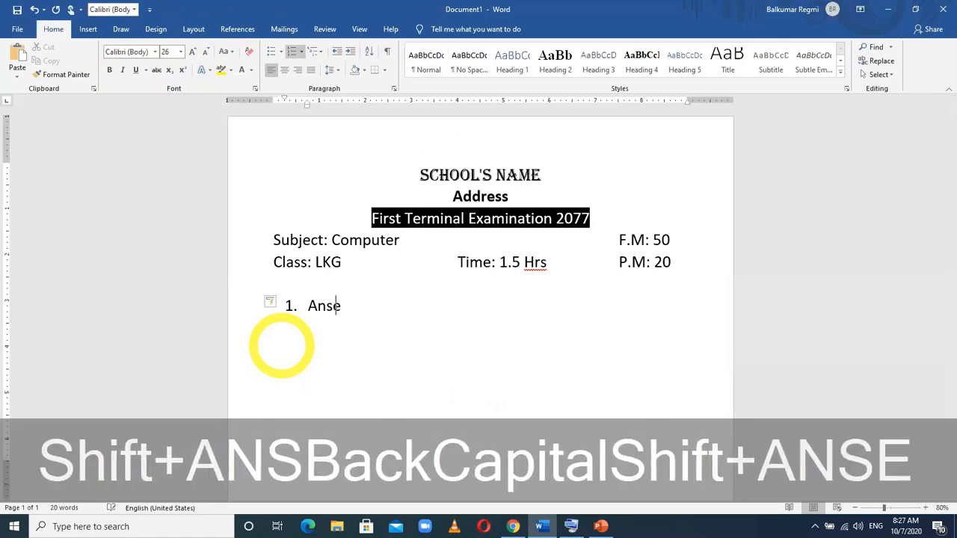
{"action": "key", "text": "BackSpace"}
{"action": "key", "text": "BackSpace"}
{"action": "key", "text": "BackSpace"}
{"action": "type", "text": "w"}
{"action": "key", "text": "BackSpace"}
{"action": "key", "text": "BackSpace"}
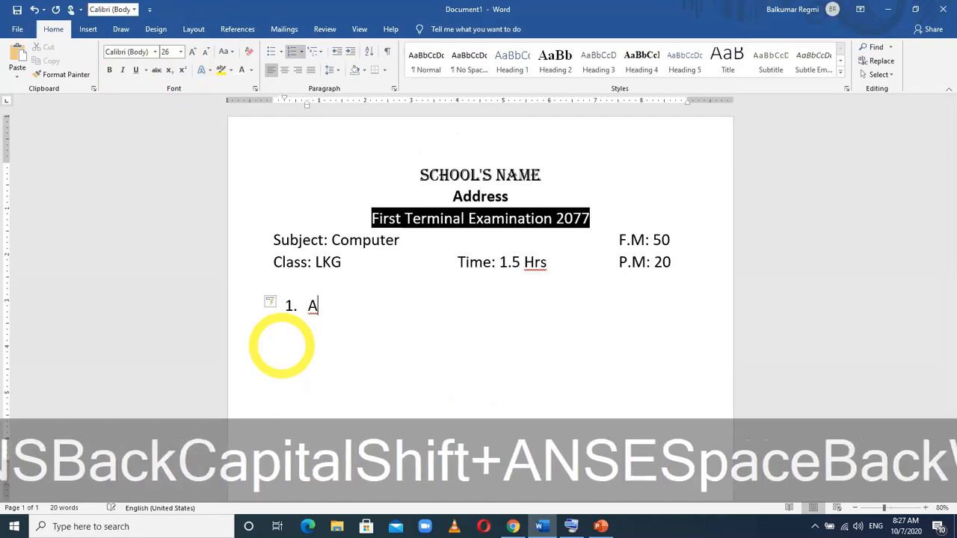
{"action": "type", "text": "nswer"}
{"action": "type", "text": " the following que"}
{"action": "type", "text": "ssiton"}
{"action": "key", "text": "BackSpace"}
{"action": "key", "text": "BackSpace"}
{"action": "key", "text": "BackSpace"}
{"action": "key", "text": "BackSpace"}
{"action": "type", "text": "t"}
{"action": "key", "text": "BackSpace"}
{"action": "key", "text": "BackSpace"}
{"action": "type", "text": "tions: "}
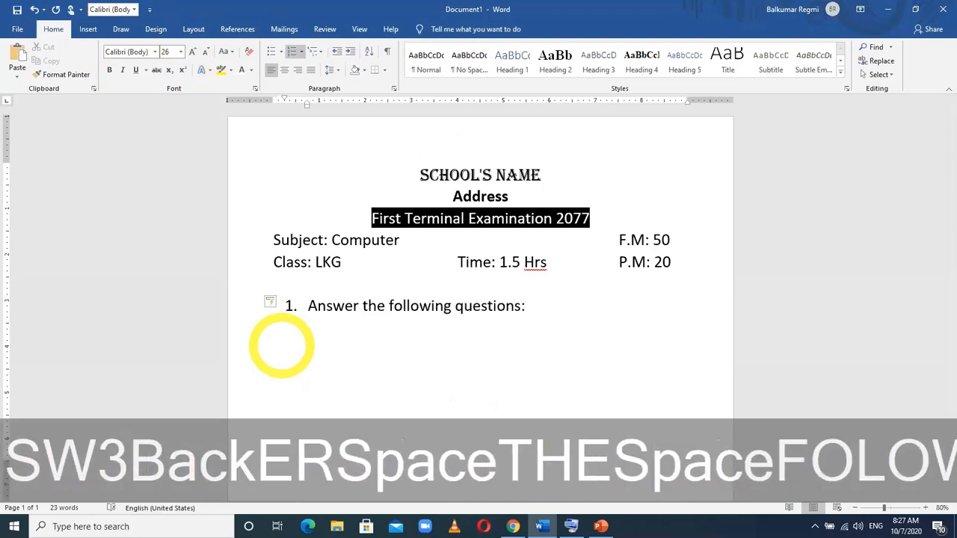
- Add the marks [2 x 1 = 2] to question 1 and enter sub-question a, "What is your name?"
{"action": "type", "text": "[2"}
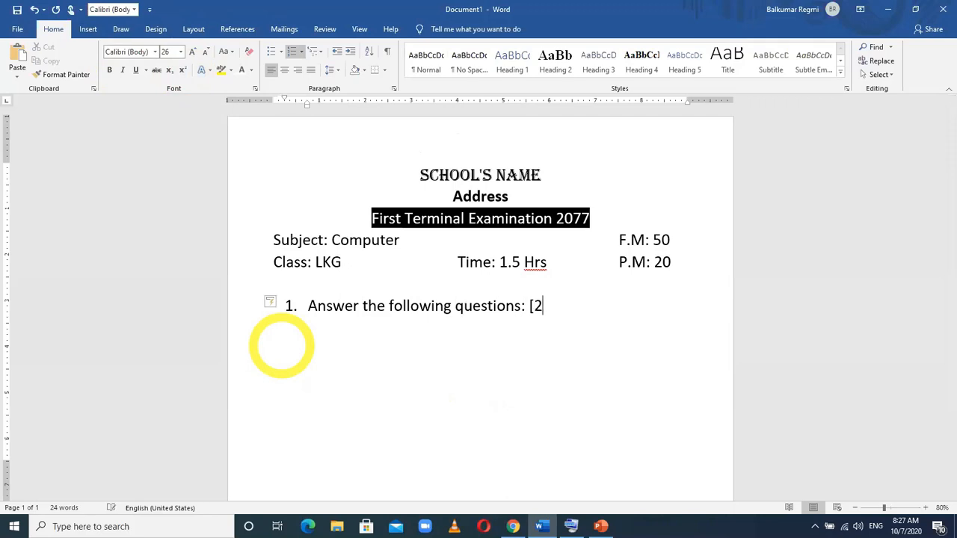
{"action": "type", "text": " z"}
{"action": "key", "text": "BackSpace"}
{"action": "type", "text": "x 1 = 2]"}
{"action": "key", "text": "Return"}
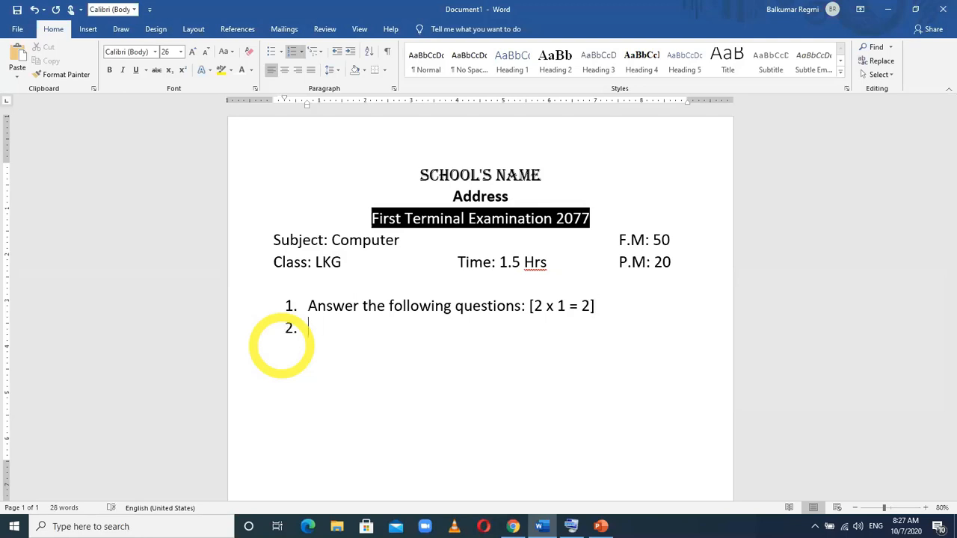
{"action": "key", "text": "Tab"}
{"action": "type", "text": "W"}
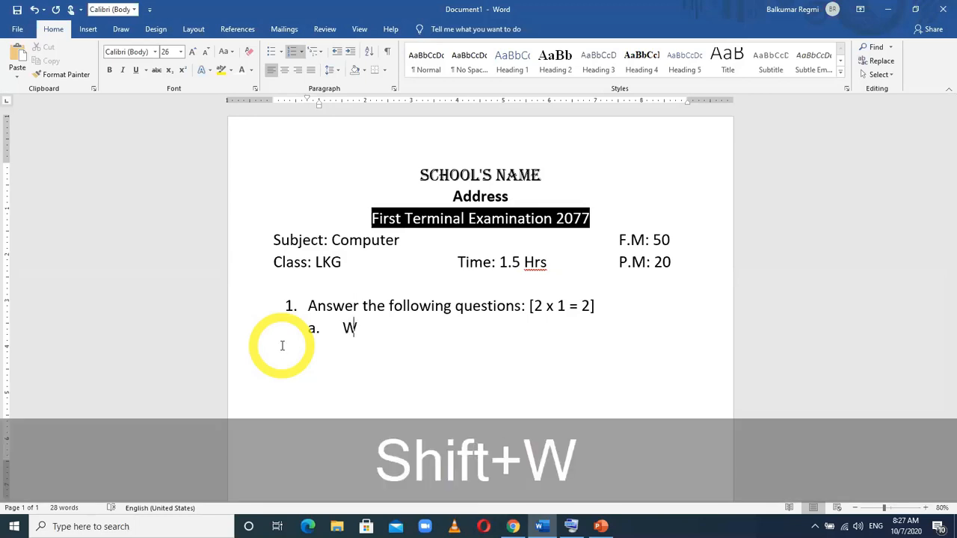
{"action": "type", "text": "hat is your name?"}
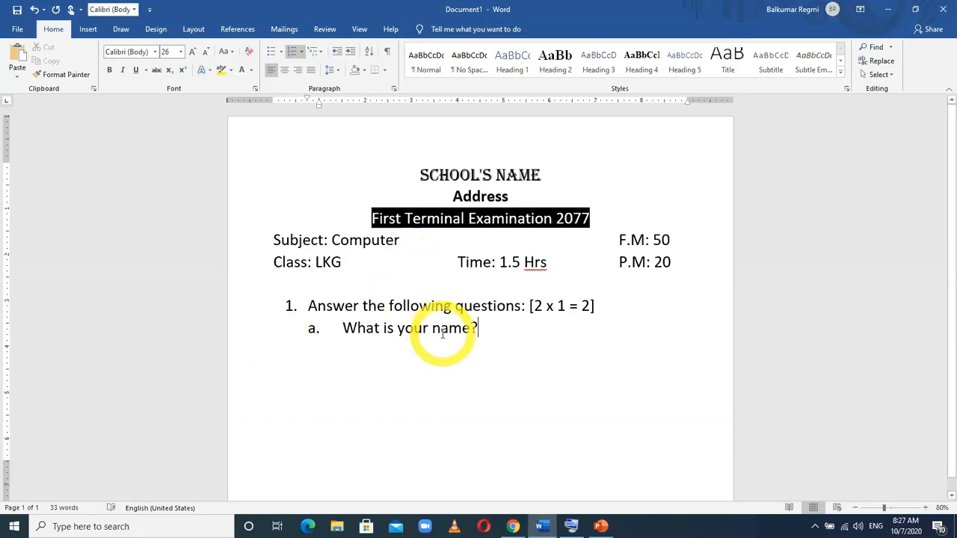
- Format the whole "Answer the following questions: [2 x 1 = 2]" line as bold and italic
{"action": "left_click", "coordinate": [441, 306]}
{"action": "left_click_drag", "start_coordinate": [609, 308], "coordinate": [307, 303]}
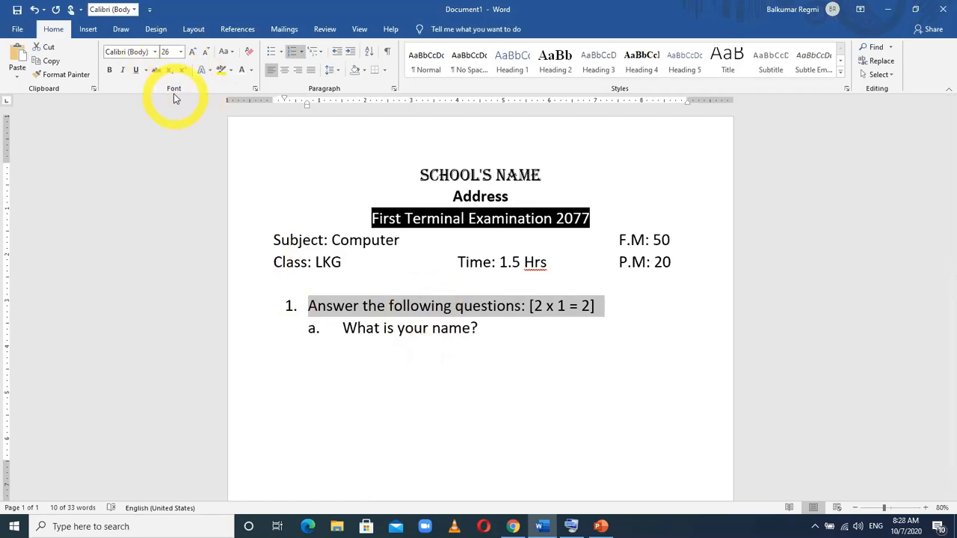
{"action": "left_click", "coordinate": [109, 70]}
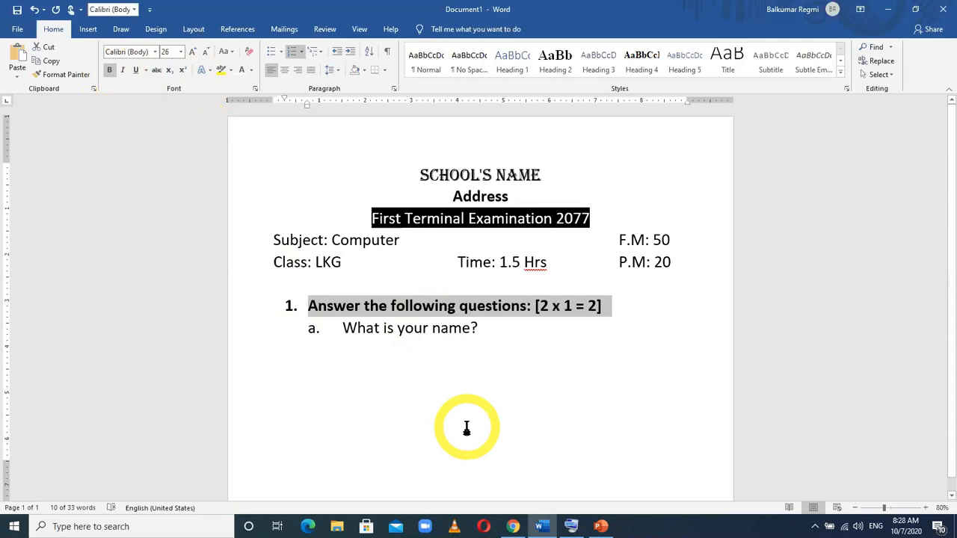
{"action": "left_click", "coordinate": [124, 70]}
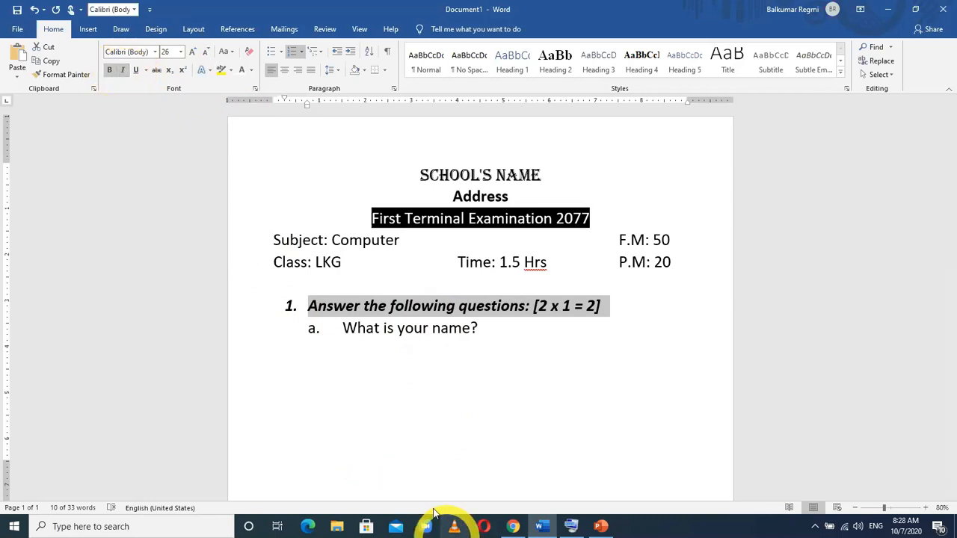
{"action": "left_click", "coordinate": [137, 75]}
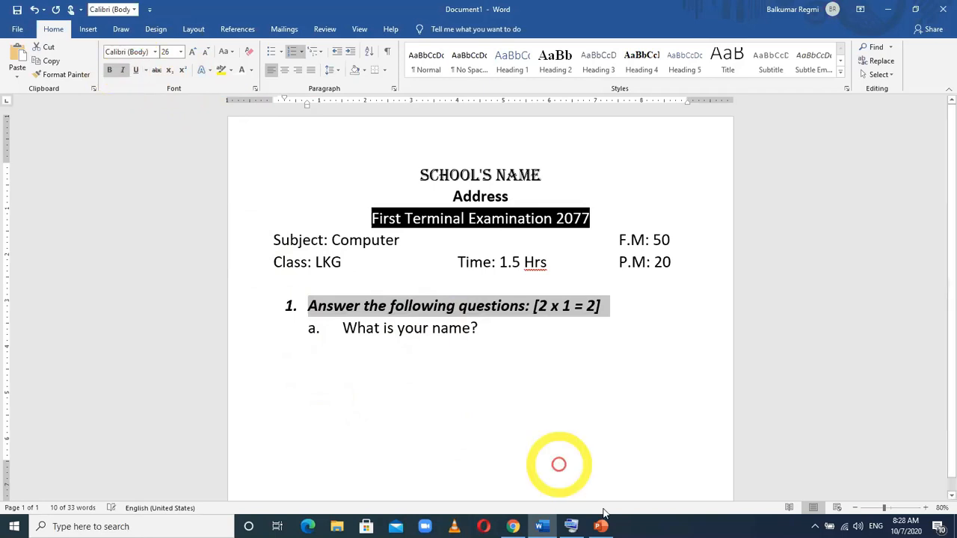
{"action": "mouse_move", "coordinate": [602, 526]}
{"action": "left_click", "coordinate": [500, 342]}
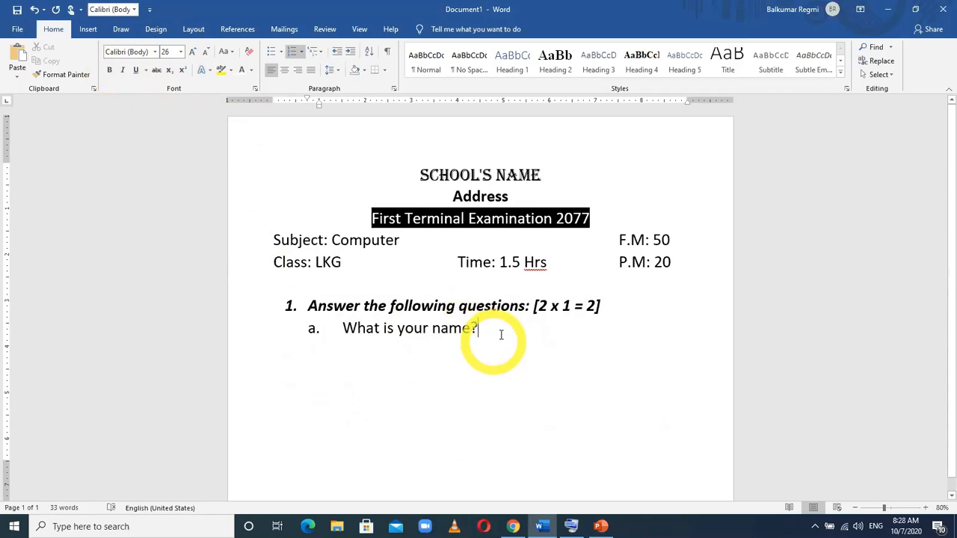
- Apply strikethrough to sub-question a, "What is your name?", and remove it again
{"action": "left_click", "coordinate": [477, 329]}
{"action": "left_click_drag", "start_coordinate": [476, 329], "coordinate": [346, 330]}
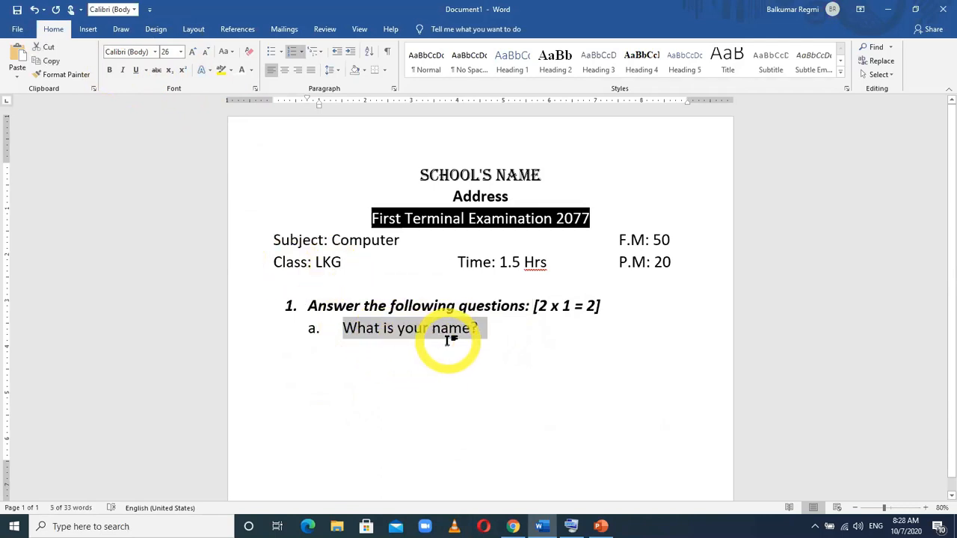
{"action": "left_click", "coordinate": [157, 72]}
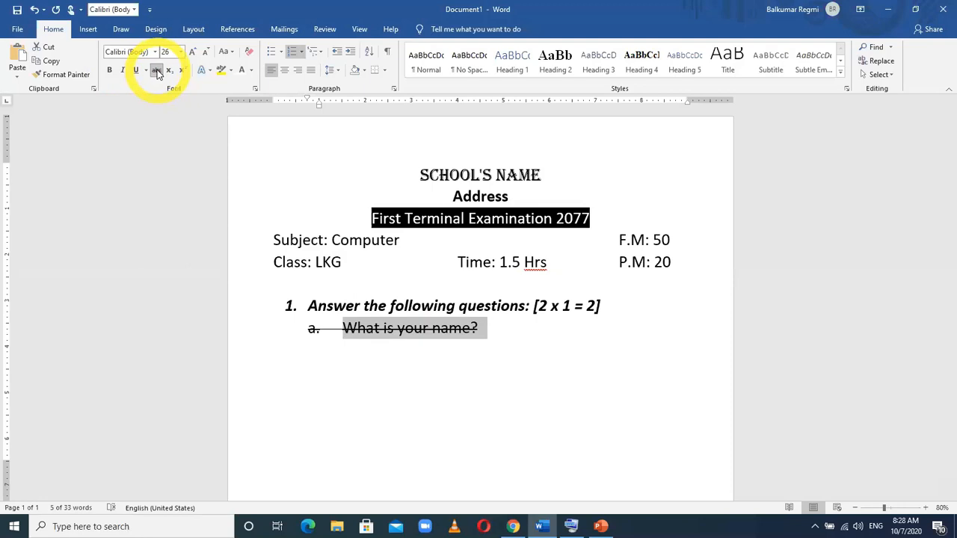
{"action": "left_click", "coordinate": [157, 70]}
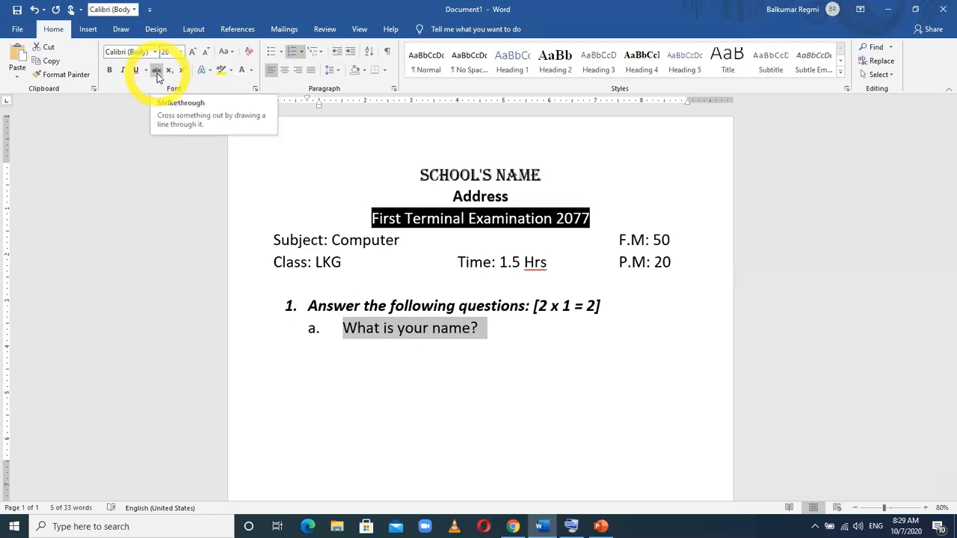
{"action": "left_click", "coordinate": [498, 331]}
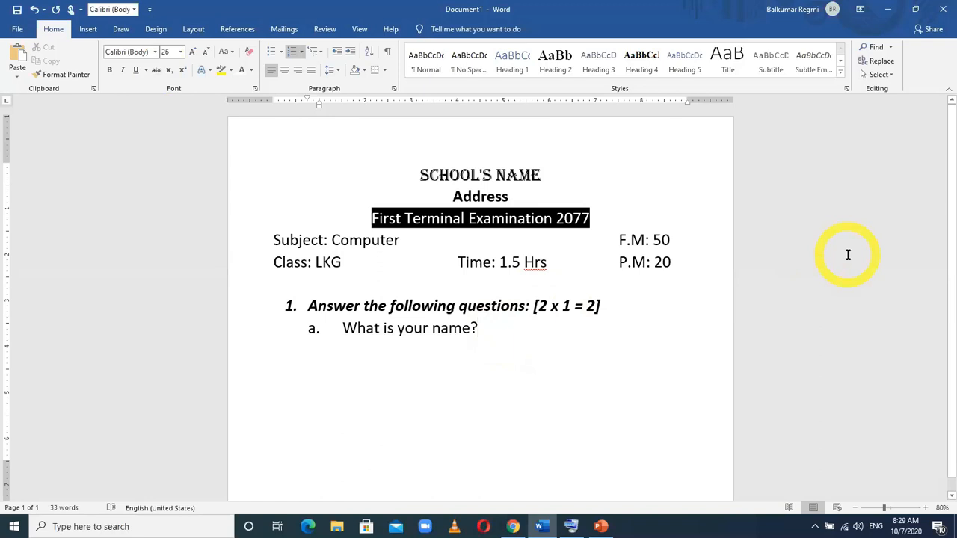
- Start an unnumbered line below sub-question a and enter a capital A at font size 100
{"action": "key", "text": "Return"}
{"action": "key", "text": "Return"}
{"action": "key", "text": "Return"}
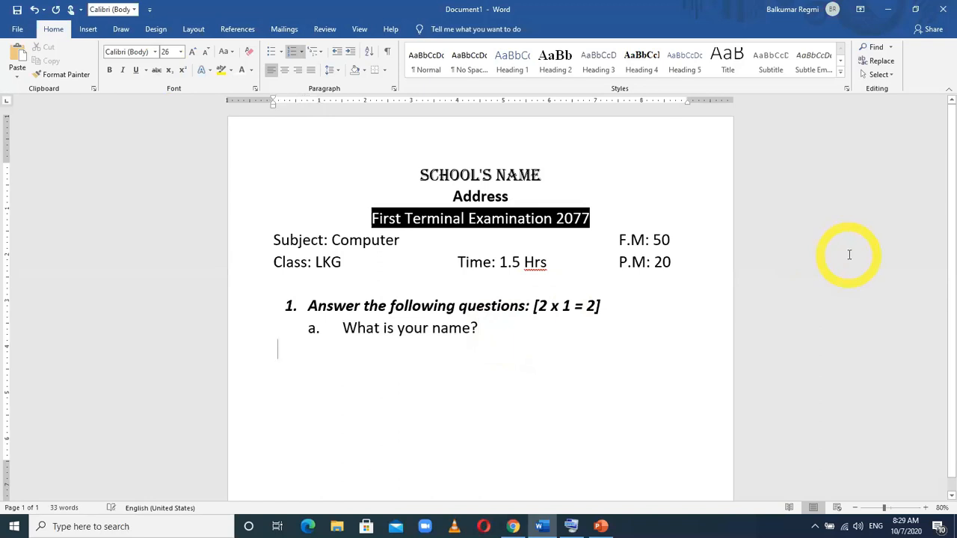
{"action": "key", "text": "ctrl+shift+period"}
{"action": "key", "text": "ctrl+shift+period"}
{"action": "key", "text": "ctrl+shift+period"}
{"action": "key", "text": "ctrl+shift+period"}
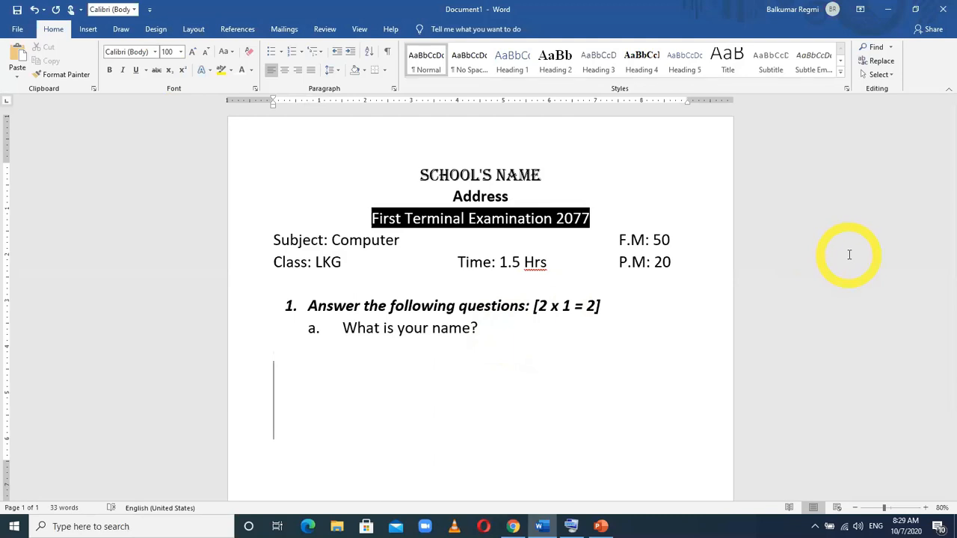
{"action": "type", "text": "A"}
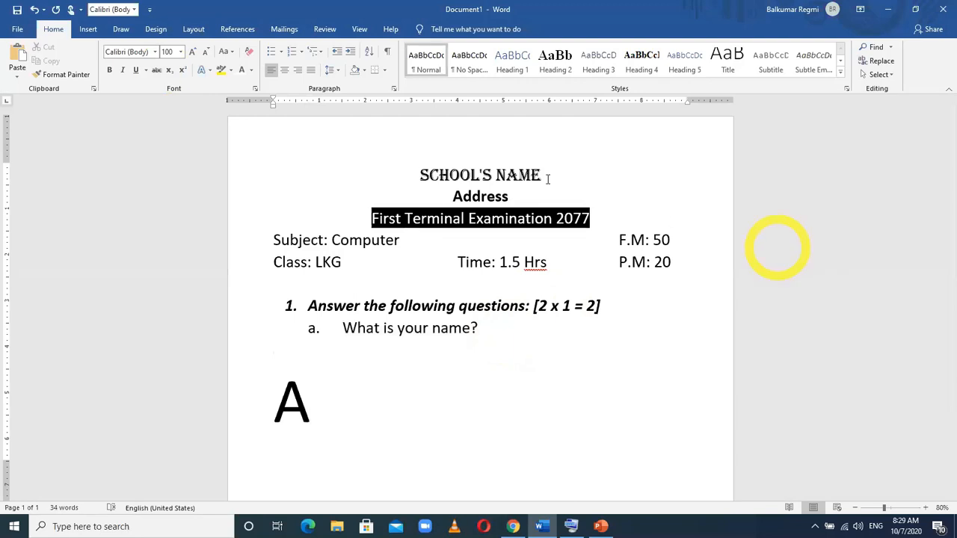
- Add a superscript 2 after the large A, turn superscript off, and delete the expression
{"action": "left_click", "coordinate": [95, 35]}
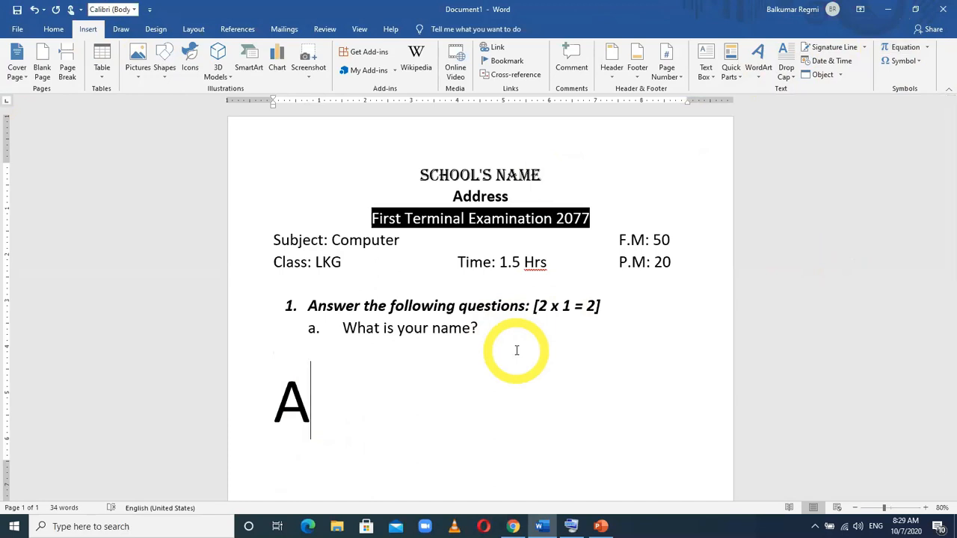
{"action": "key", "text": "ctrl+shift+equal"}
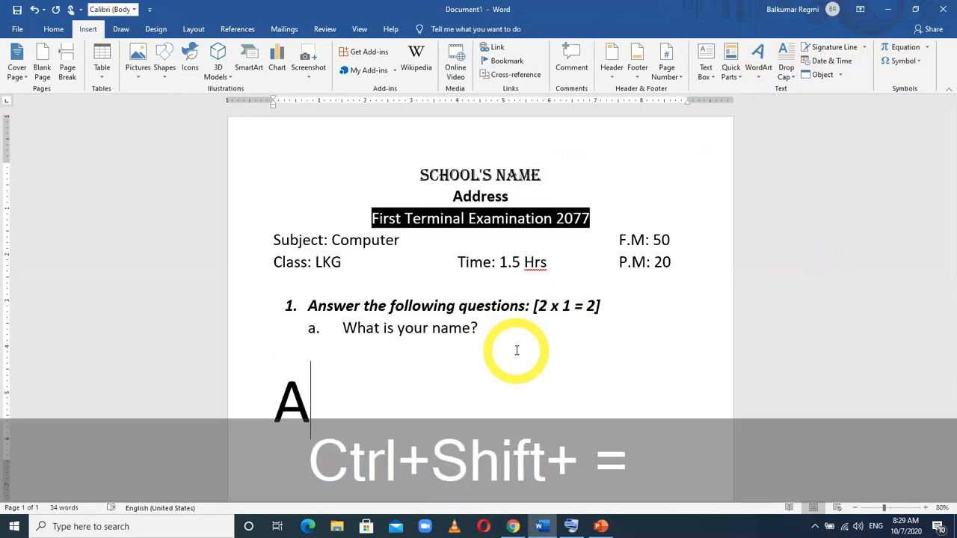
{"action": "type", "text": "2"}
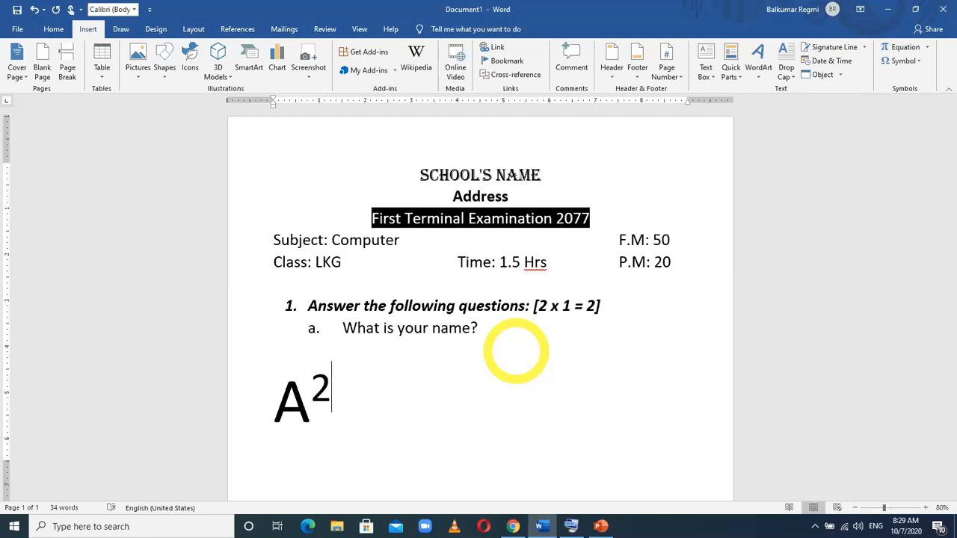
{"action": "key", "text": "ctrl+shift+equal"}
{"action": "key", "text": "BackSpace"}
{"action": "key", "text": "BackSpace"}
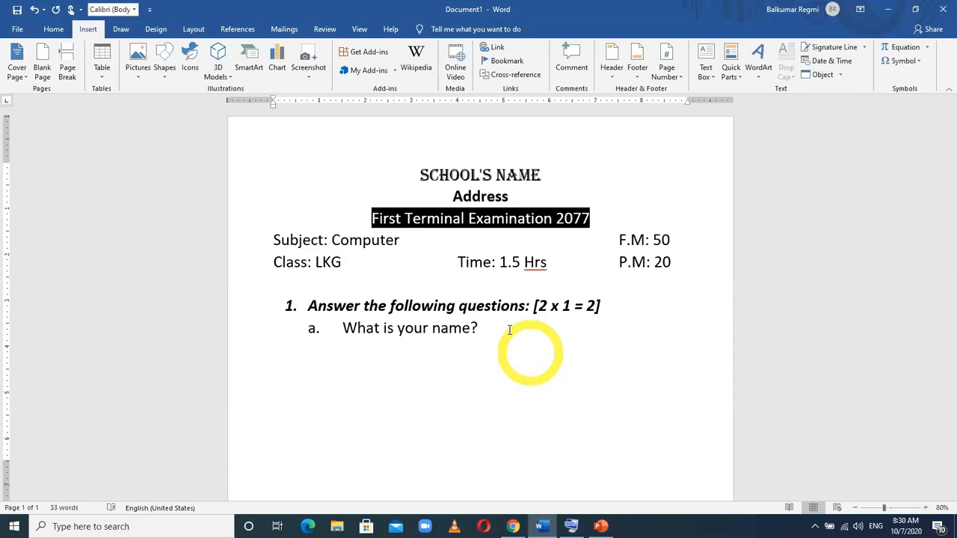
- Enter "small letter" at font size 48 below sub-question a, undoing the automatic capitalisation of its first letter
{"action": "left_click", "coordinate": [55, 30]}
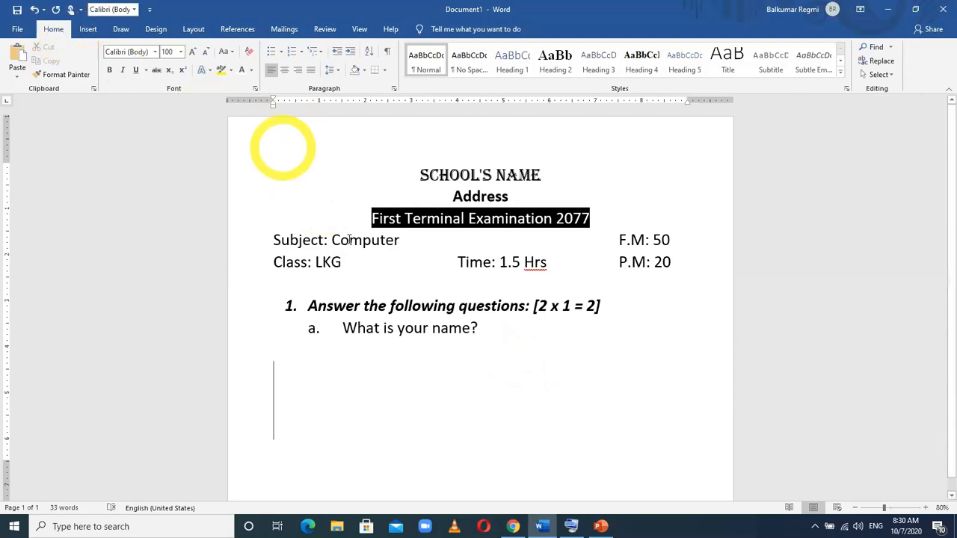
{"action": "left_click_drag", "start_coordinate": [485, 329], "coordinate": [356, 329]}
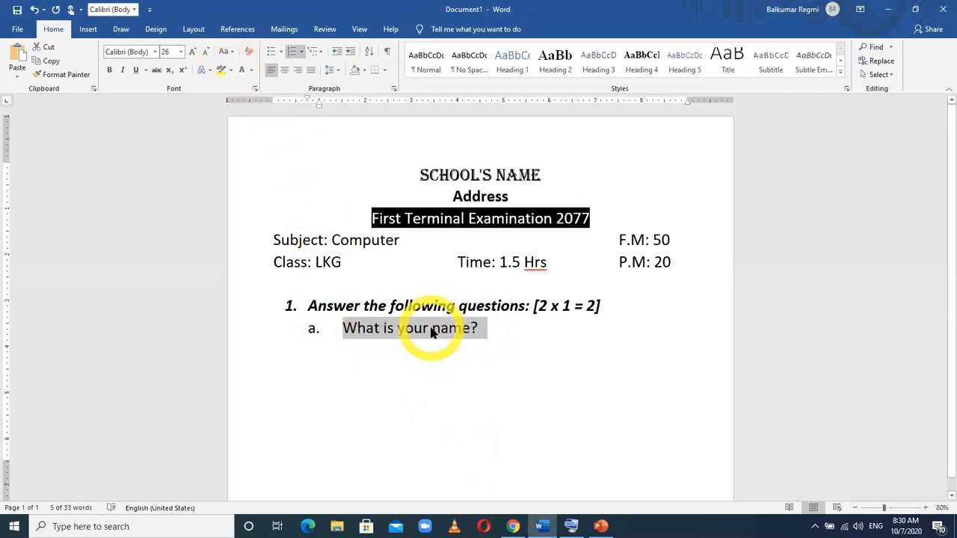
{"action": "left_click", "coordinate": [491, 334]}
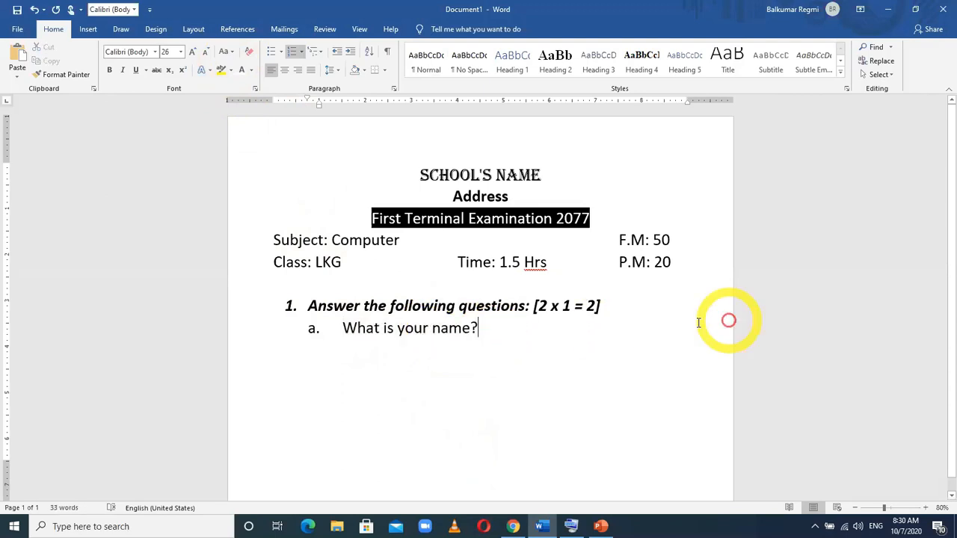
{"action": "key", "text": "Return"}
{"action": "key", "text": "Return"}
{"action": "key", "text": "Return"}
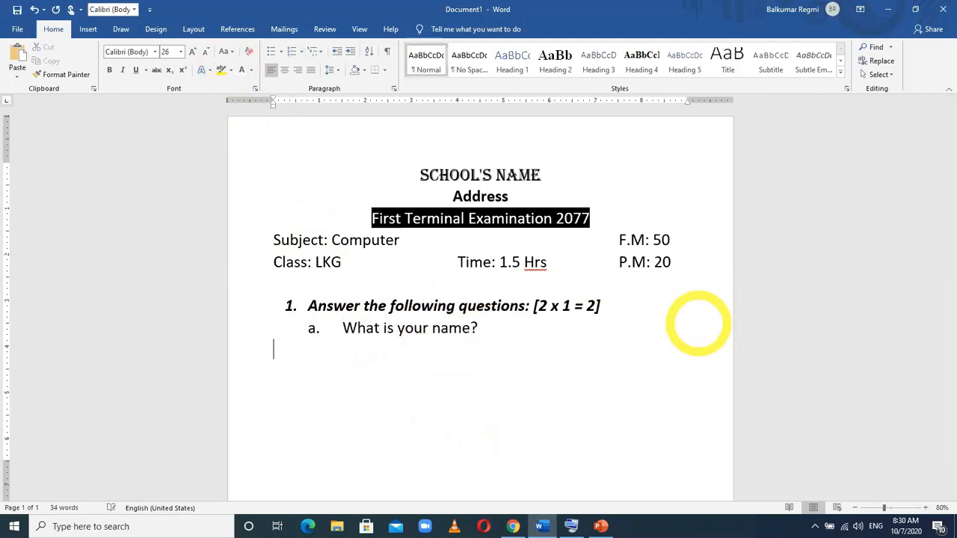
{"action": "key", "text": "ctrl+shift+z"}
{"action": "type", "text": "small"}
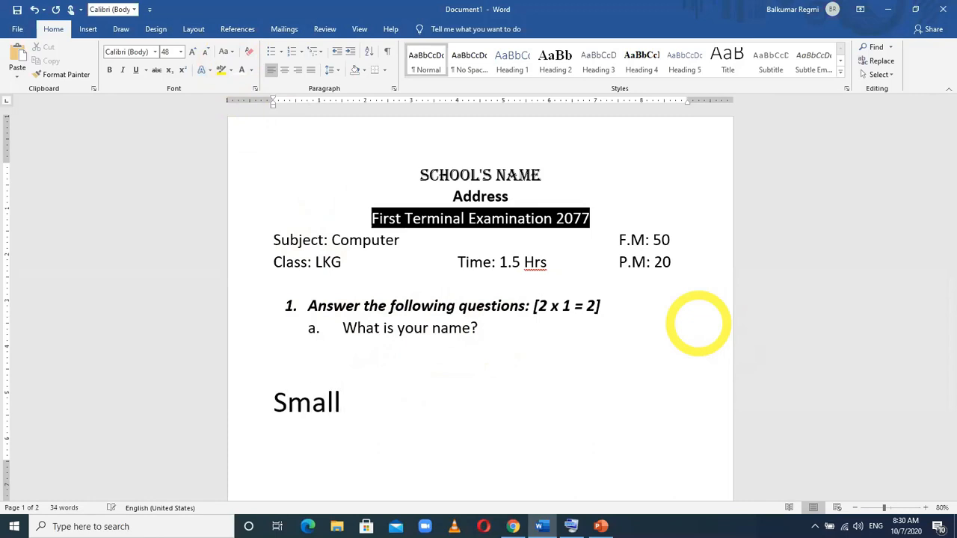
{"action": "key", "text": "ctrl+z"}
{"action": "type", "text": "letter"}
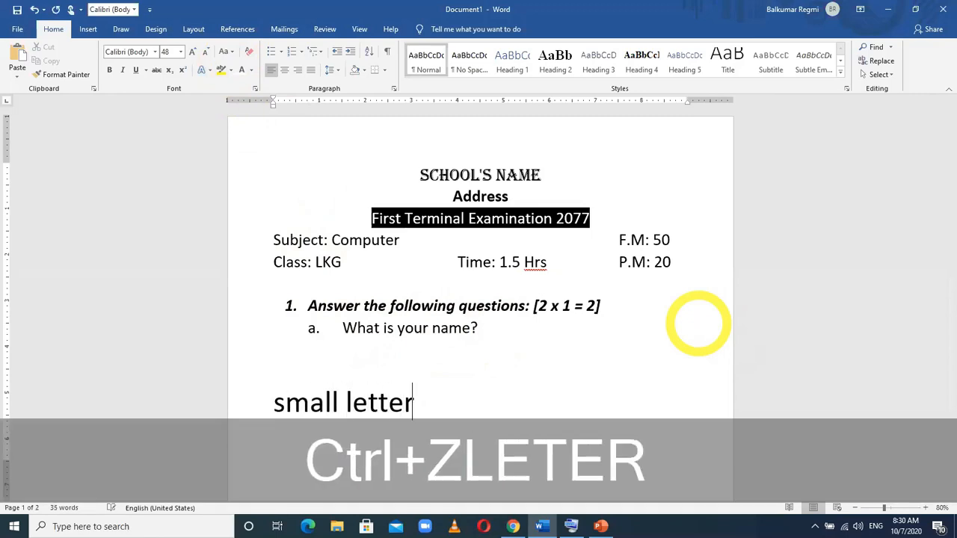
- Enter "Capital letter" on a new line below "small letter"
{"action": "key", "text": "Return"}
{"action": "type", "text": "Cap"}
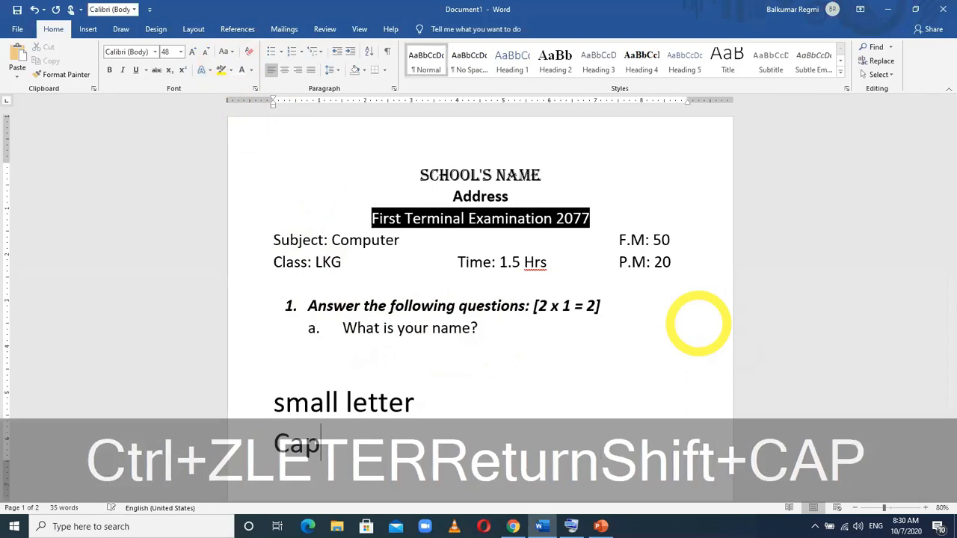
{"action": "type", "text": "ital letter"}
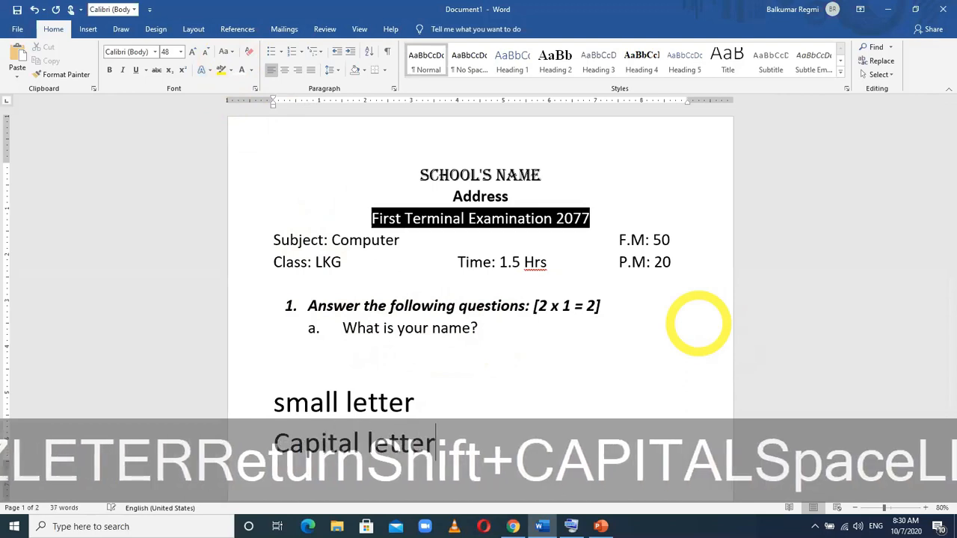
- Change the initial C of "Capital letter" to a lowercase c
{"action": "key", "text": "Home"}
{"action": "key", "text": "Delete"}
{"action": "type", "text": "c"}
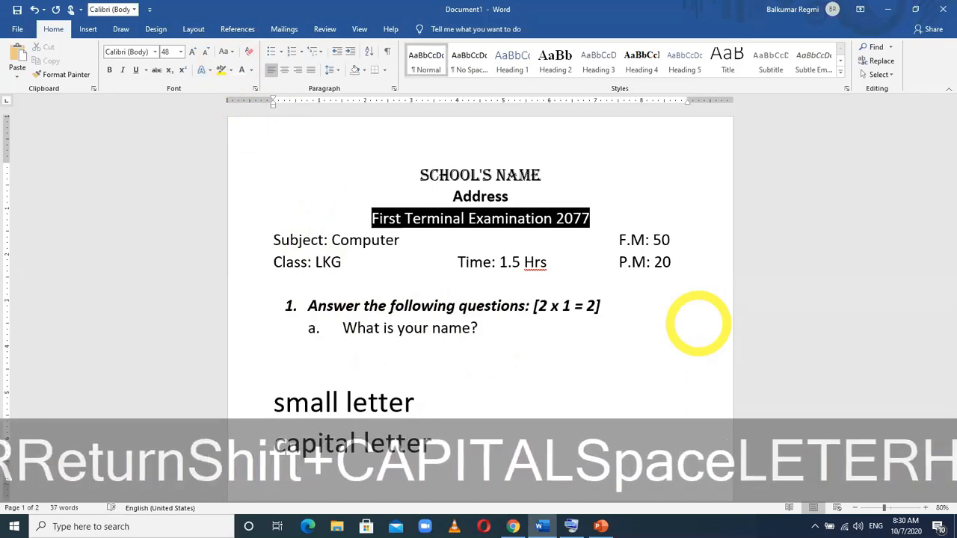
- Start a new line below "capital letter" and enter "Have a great Day"
{"action": "left_click", "coordinate": [460, 411]}
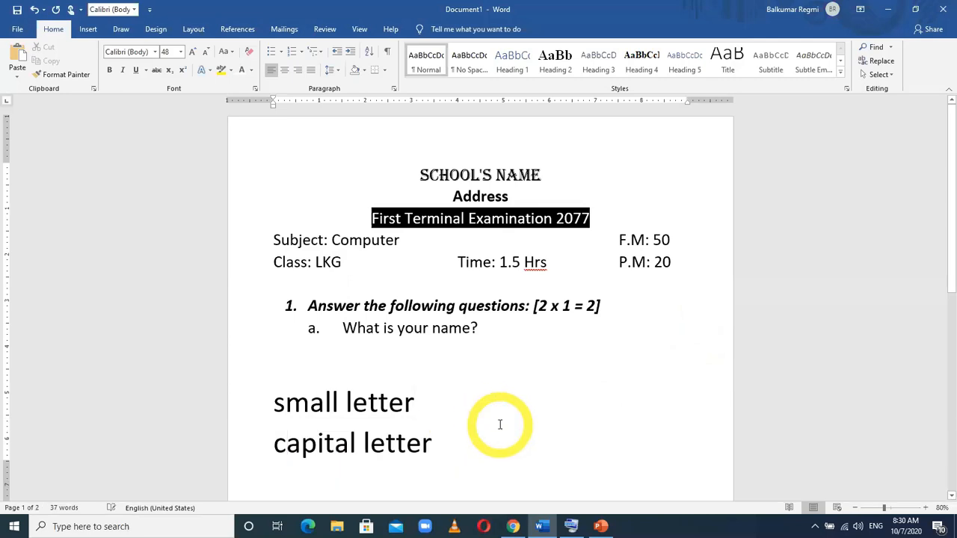
{"action": "key", "text": "Return"}
{"action": "key", "text": "BackSpace"}
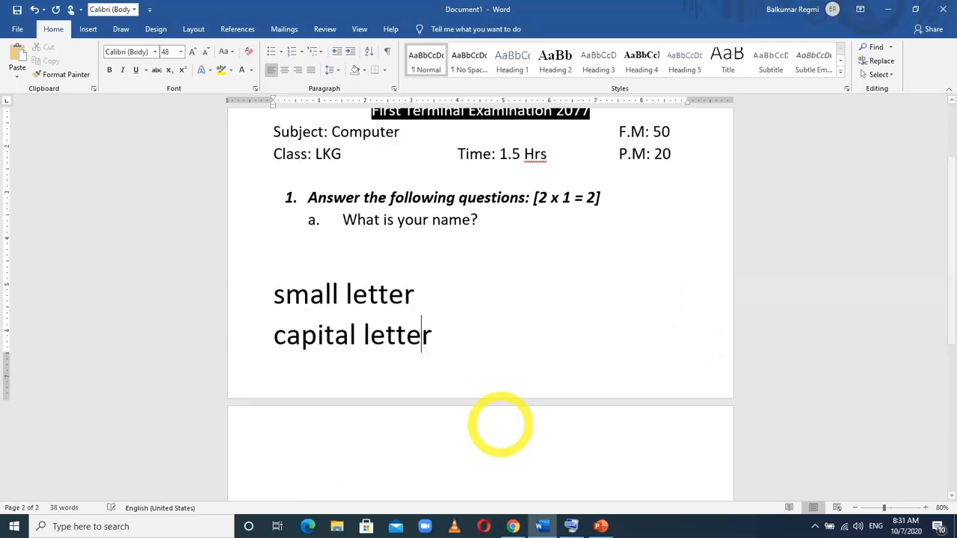
{"action": "left_click", "coordinate": [500, 425]}
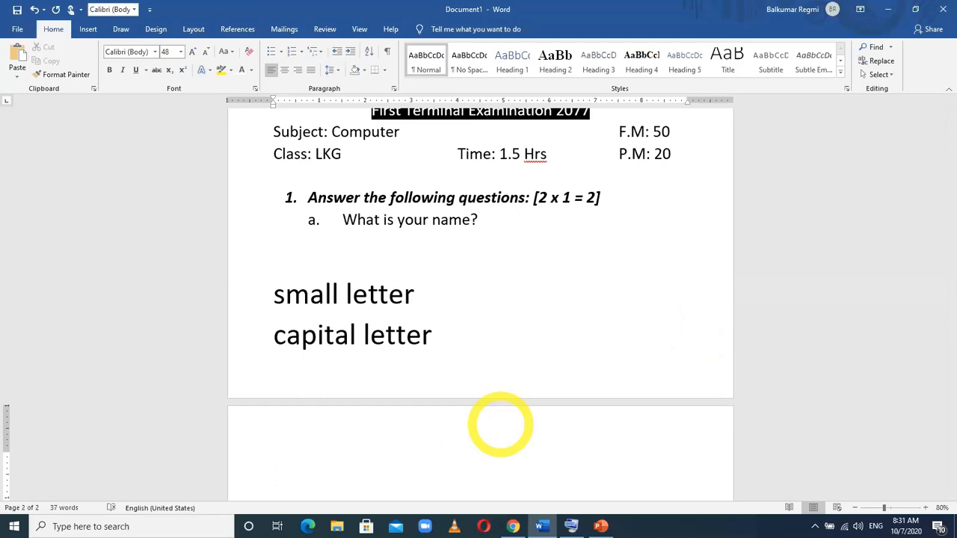
{"action": "type", "text": "Ha"}
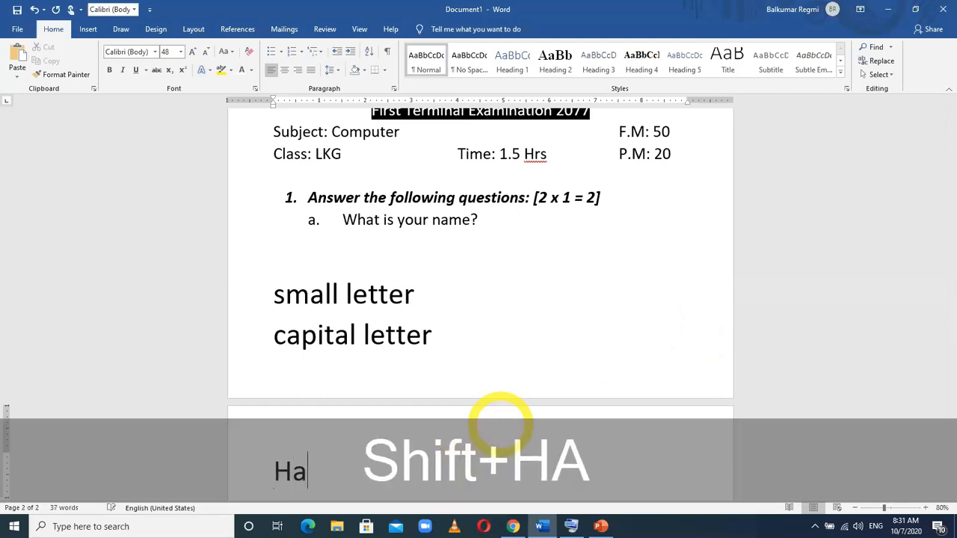
{"action": "type", "text": "ve a great Day"}
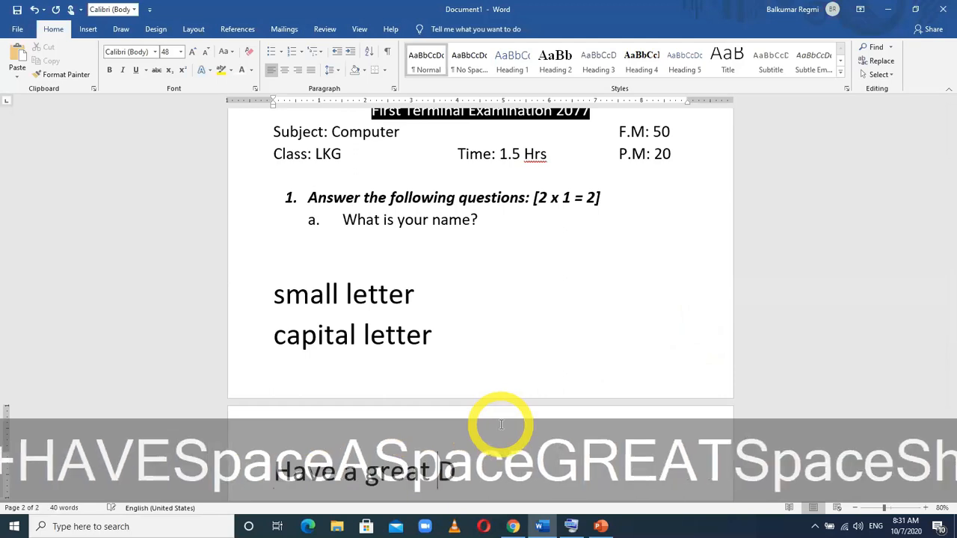
- Delete everything after the H on the last line and retype it in capitals as "HAVE A GREAT DAY."
{"action": "key", "text": "BackSpace"}
{"action": "key", "text": "BackSpace"}
{"action": "key", "text": "BackSpace"}
{"action": "key", "text": "BackSpace"}
{"action": "key", "text": "BackSpace"}
{"action": "key", "text": "BackSpace"}
{"action": "key", "text": "BackSpace"}
{"action": "key", "text": "BackSpace"}
{"action": "key", "text": "BackSpace"}
{"action": "key", "text": "BackSpace"}
{"action": "key", "text": "BackSpace"}
{"action": "key", "text": "BackSpace"}
{"action": "key", "text": "BackSpace"}
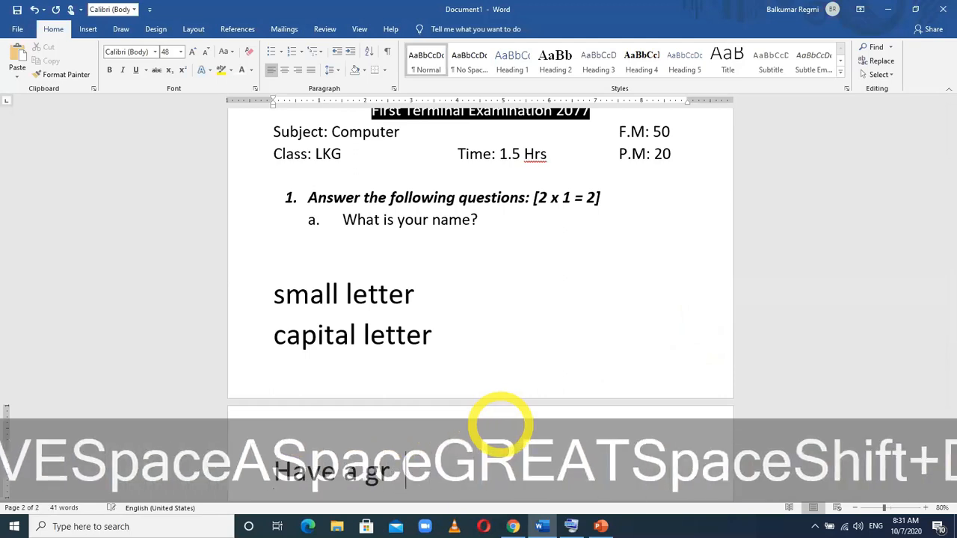
{"action": "key", "text": "BackSpace"}
{"action": "key", "text": "BackSpace"}
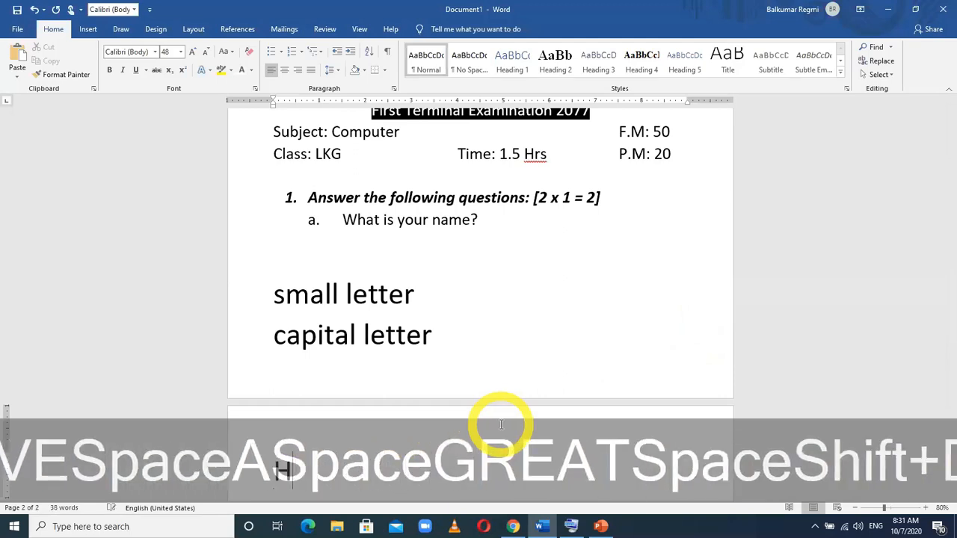
{"action": "key", "text": "Caps_Lock"}
{"action": "type", "text": "AVE A GREAT DAY."}
- Convert the "small letter" line to UPPERCASE and change it back to lowercase
{"action": "left_click", "coordinate": [495, 293]}
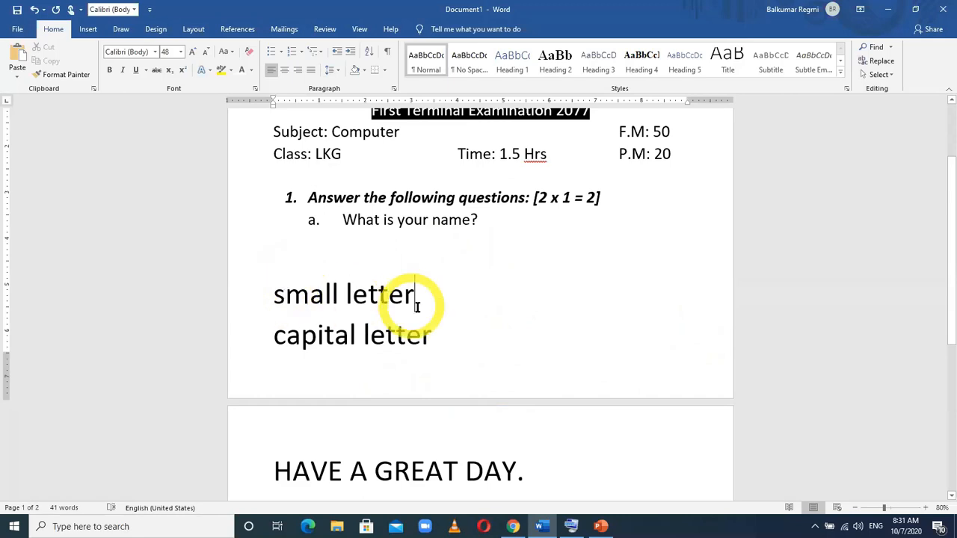
{"action": "left_click_drag", "start_coordinate": [417, 298], "coordinate": [283, 293]}
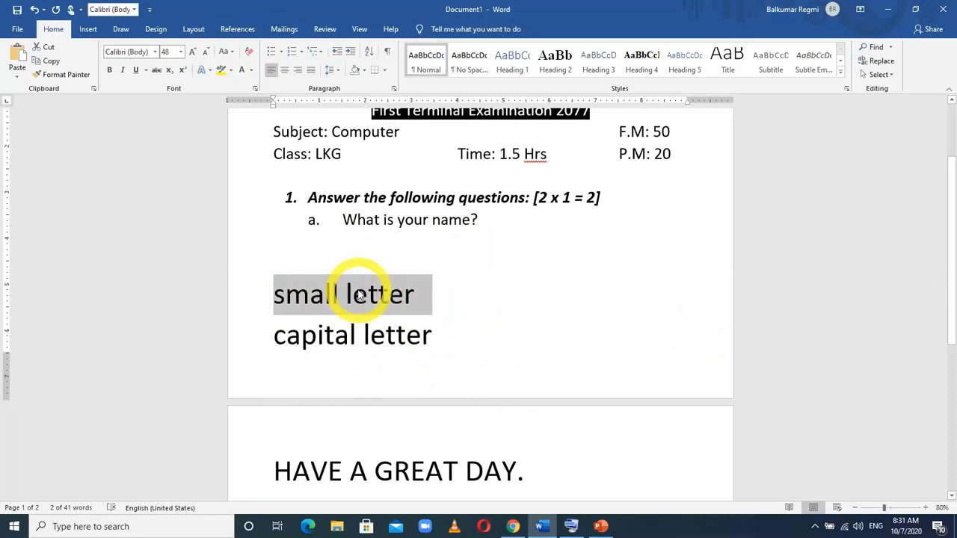
{"action": "left_click_drag", "start_coordinate": [419, 336], "coordinate": [298, 336]}
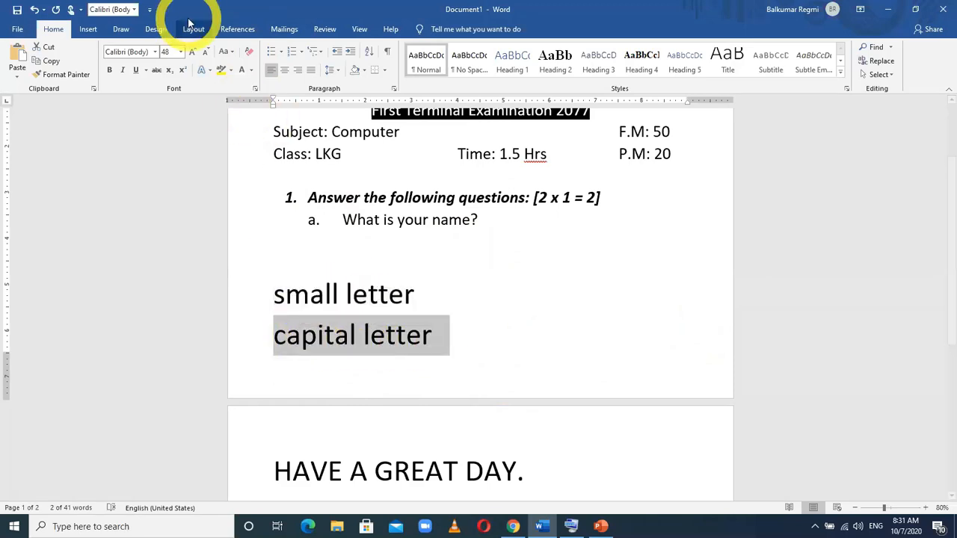
{"action": "left_click_drag", "start_coordinate": [416, 297], "coordinate": [273, 294]}
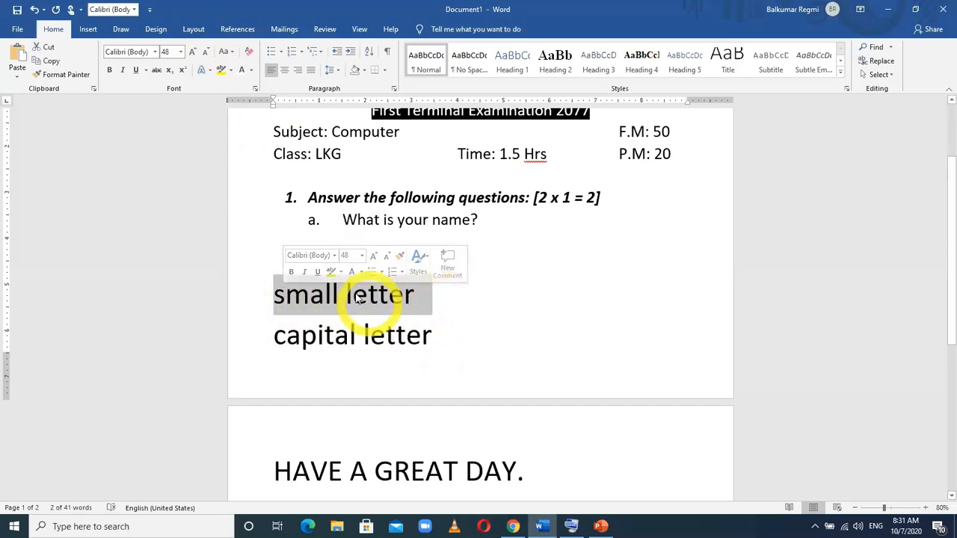
{"action": "left_click", "coordinate": [227, 51]}
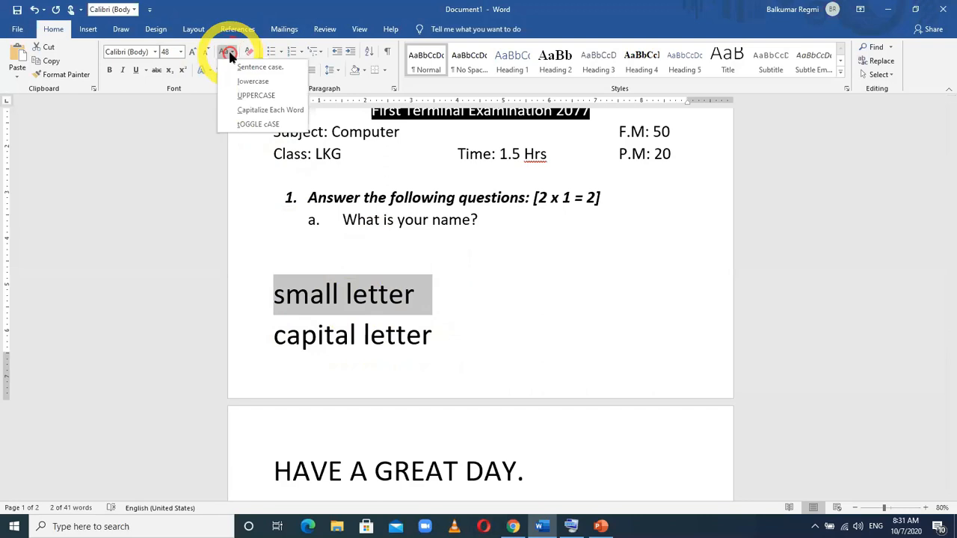
{"action": "left_click", "coordinate": [252, 95]}
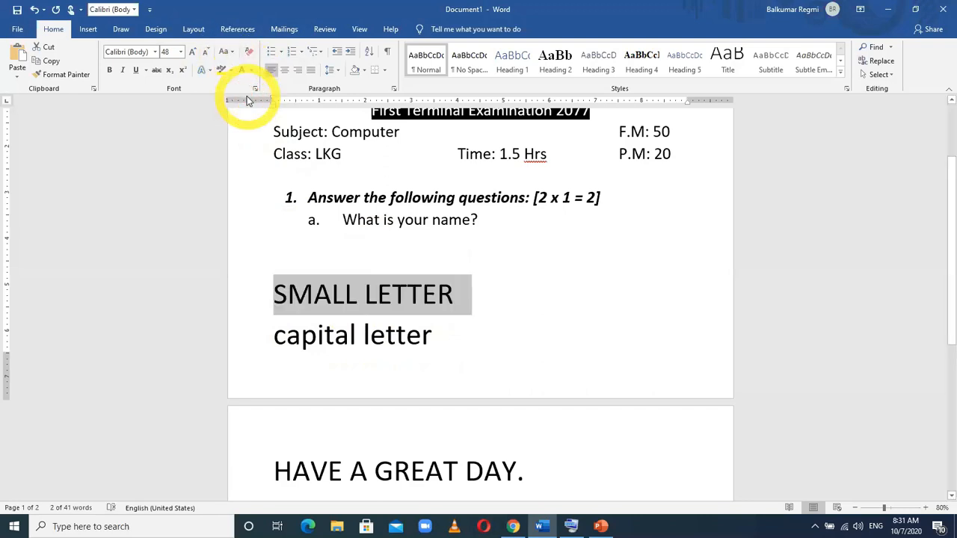
{"action": "left_click", "coordinate": [227, 51]}
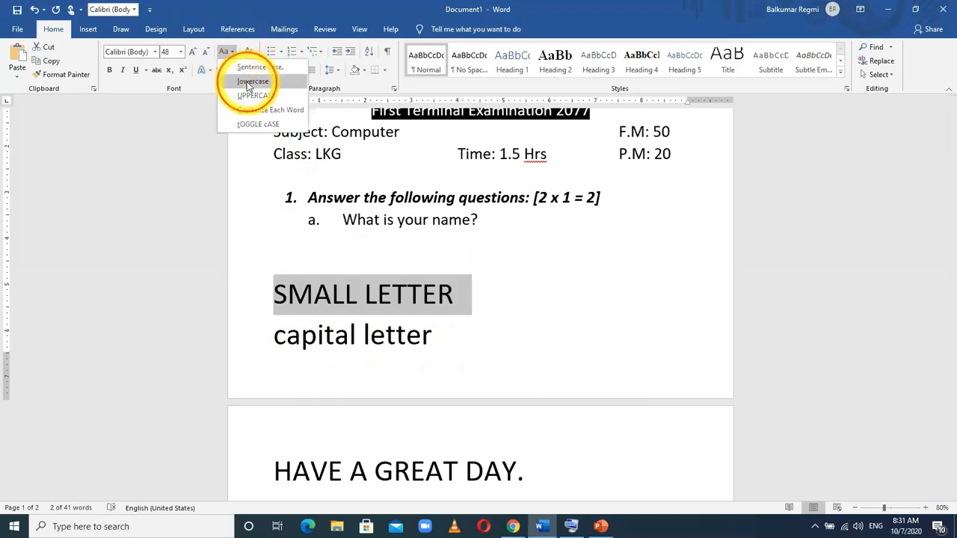
{"action": "left_click", "coordinate": [238, 81]}
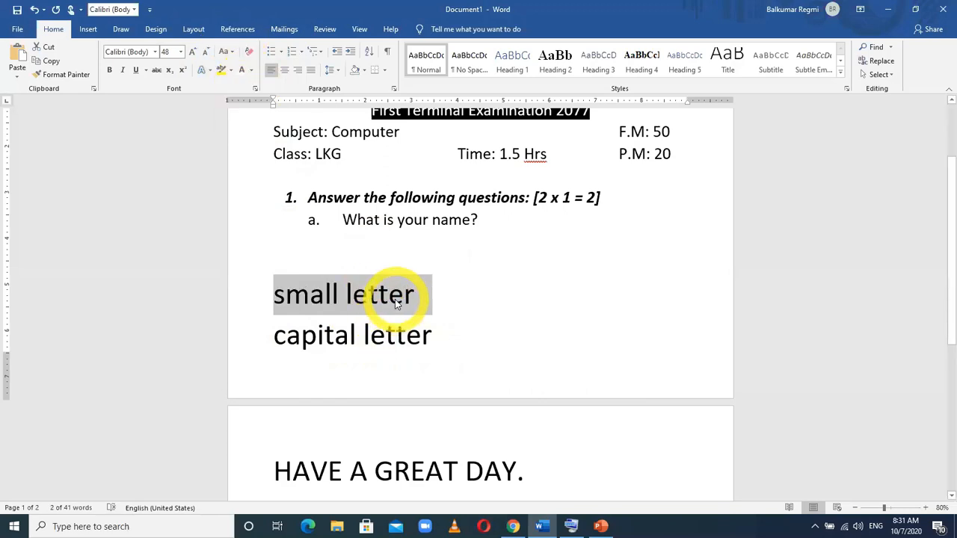
- Convert the "capital letter" line to UPPERCASE
{"action": "left_click_drag", "start_coordinate": [441, 336], "coordinate": [293, 327]}
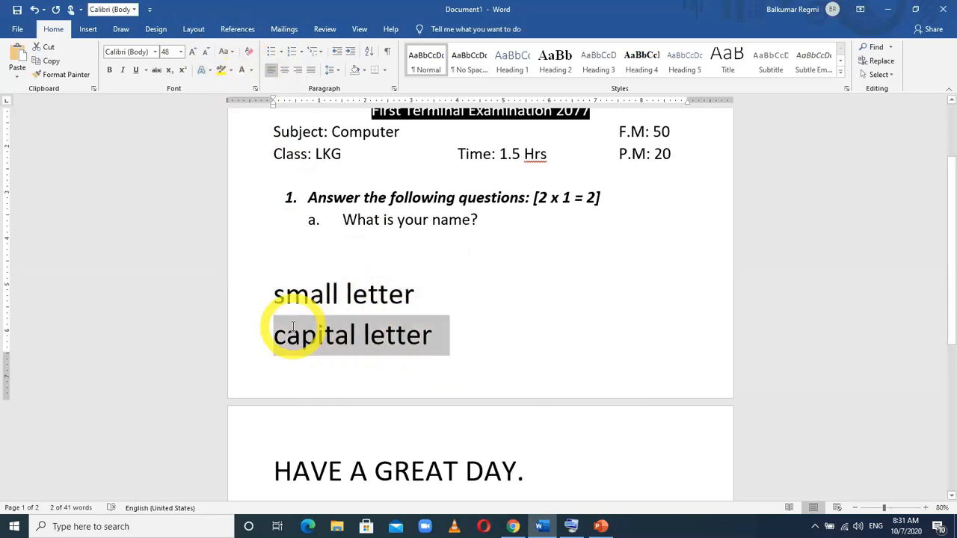
{"action": "left_click", "coordinate": [228, 51]}
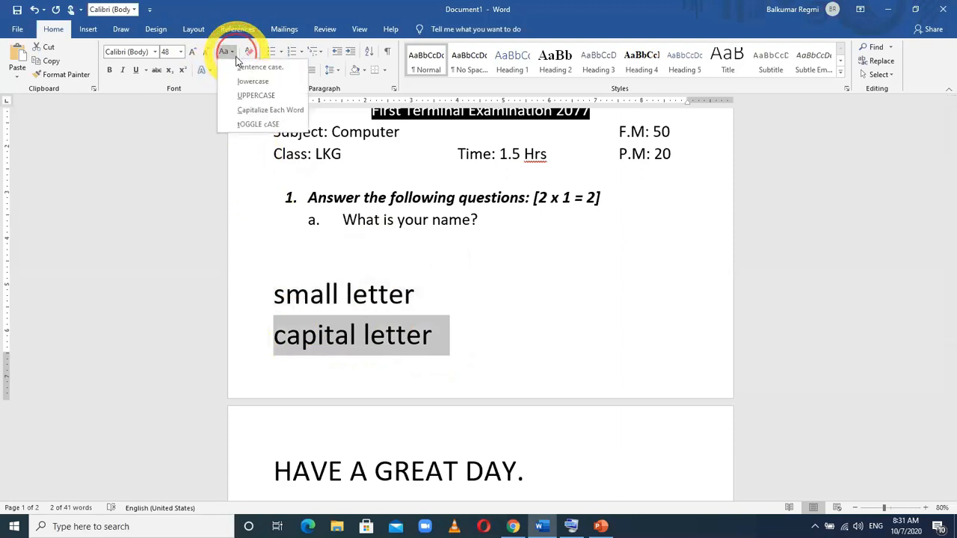
{"action": "left_click", "coordinate": [249, 96]}
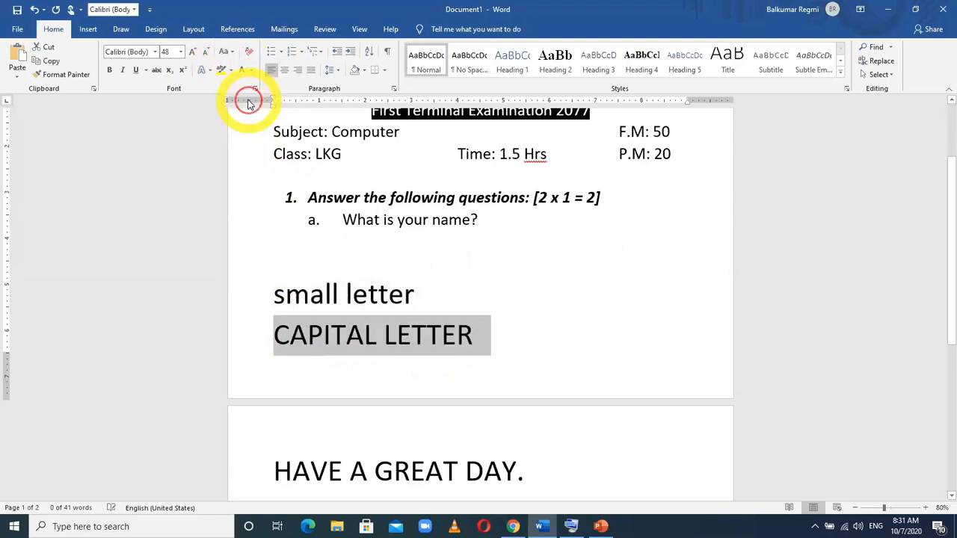
- Apply Sentence case to the "HAVE A GREAT DAY." line and undo the change
{"action": "left_click_drag", "start_coordinate": [540, 472], "coordinate": [272, 457]}
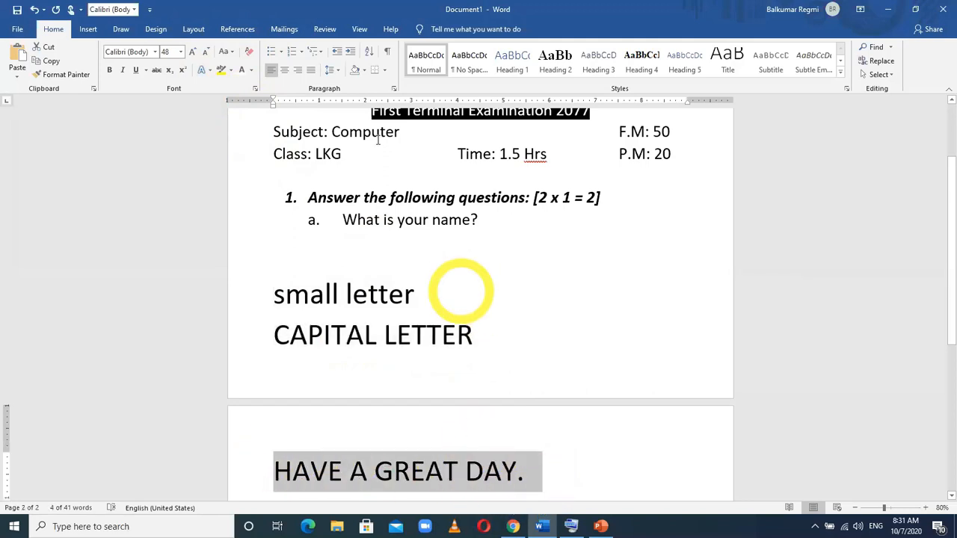
{"action": "left_click", "coordinate": [226, 52]}
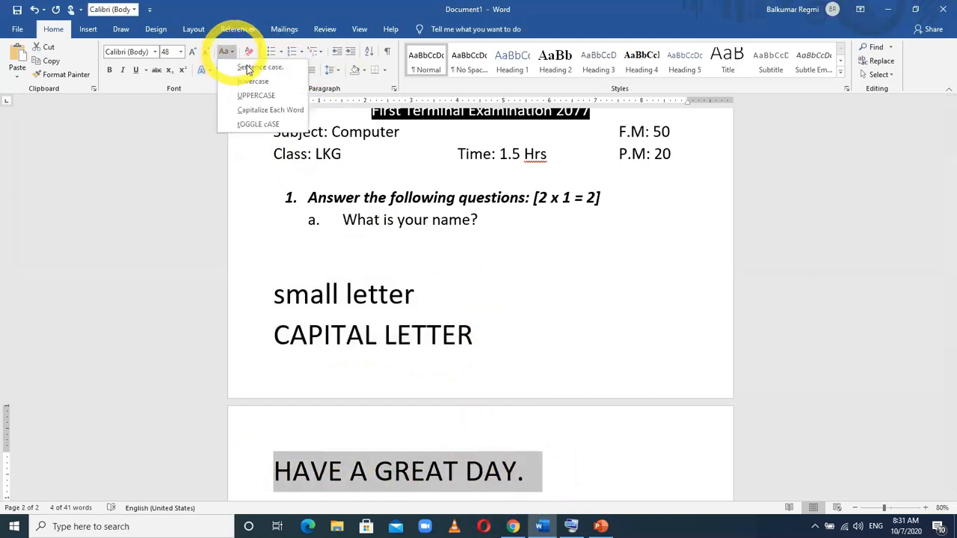
{"action": "left_click", "coordinate": [258, 70]}
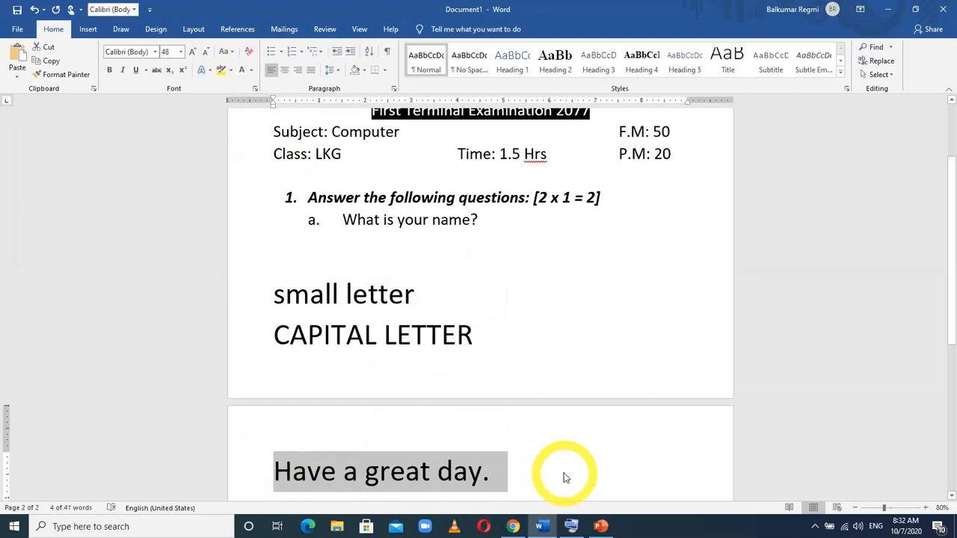
{"action": "key", "text": "ctrl+z"}
{"action": "left_click", "coordinate": [594, 473]}
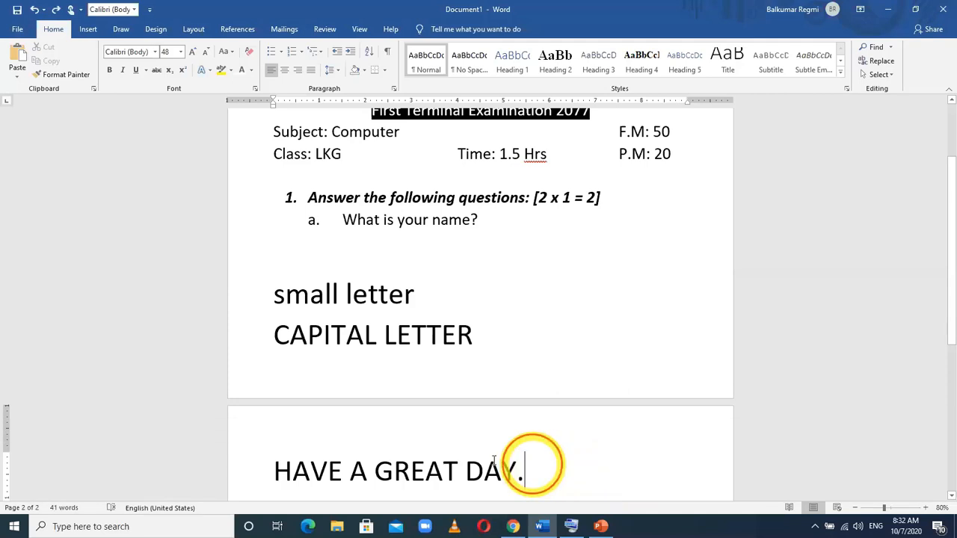
- Apply Capitalize Each Word to the "HAVE A GREAT DAY." line
{"action": "left_click_drag", "start_coordinate": [539, 470], "coordinate": [278, 467]}
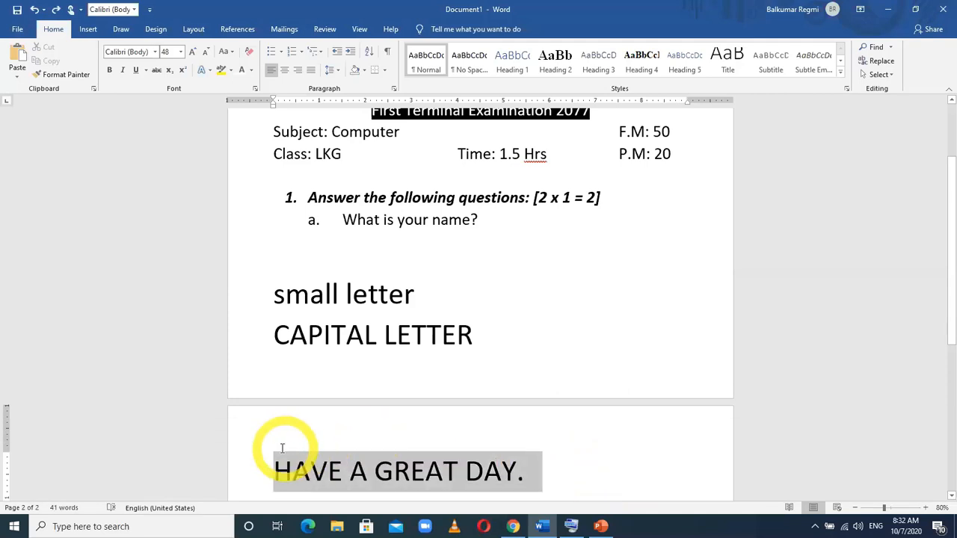
{"action": "left_click", "coordinate": [226, 52]}
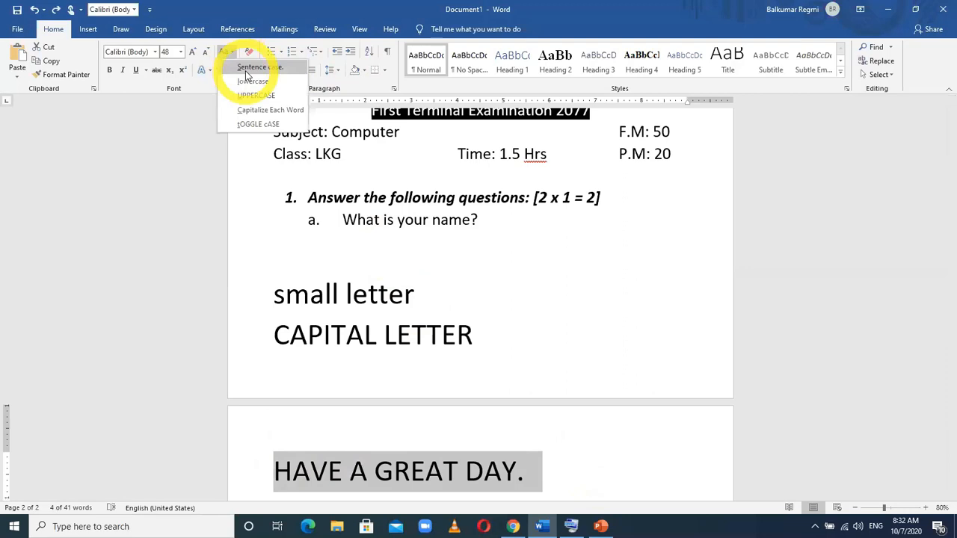
{"action": "left_click", "coordinate": [265, 113]}
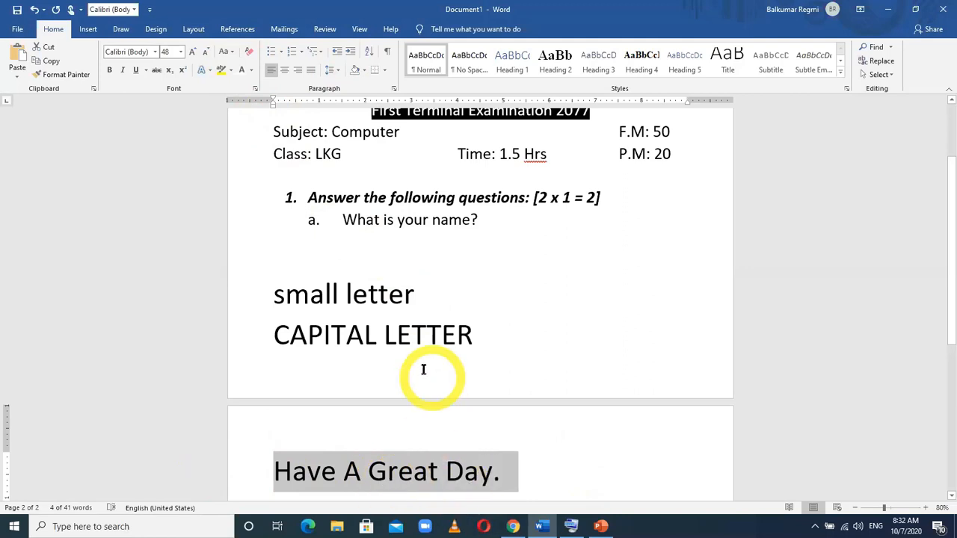
- Apply tOGGLE cASE to the "Have A Great Day." line
{"action": "left_click", "coordinate": [225, 52]}
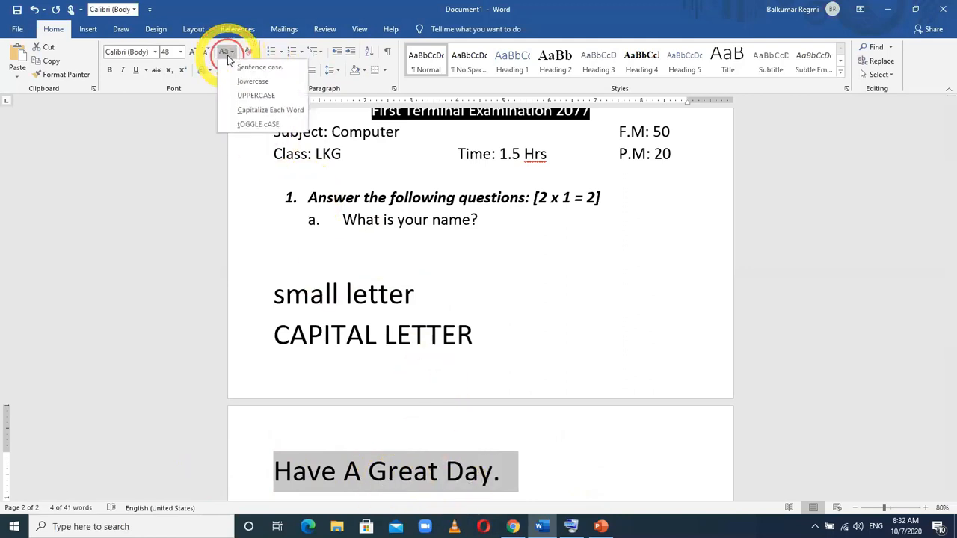
{"action": "left_click", "coordinate": [258, 124]}
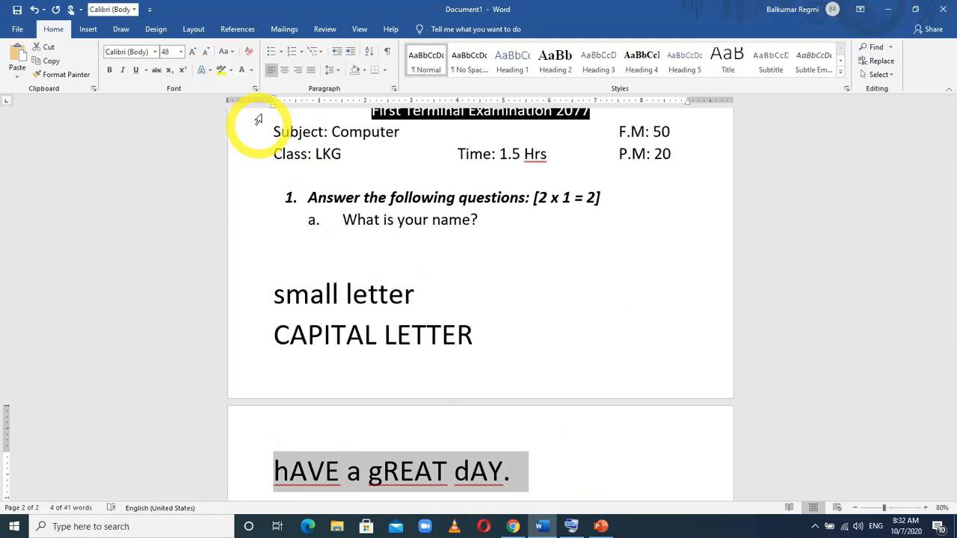
{"action": "left_click", "coordinate": [232, 56]}
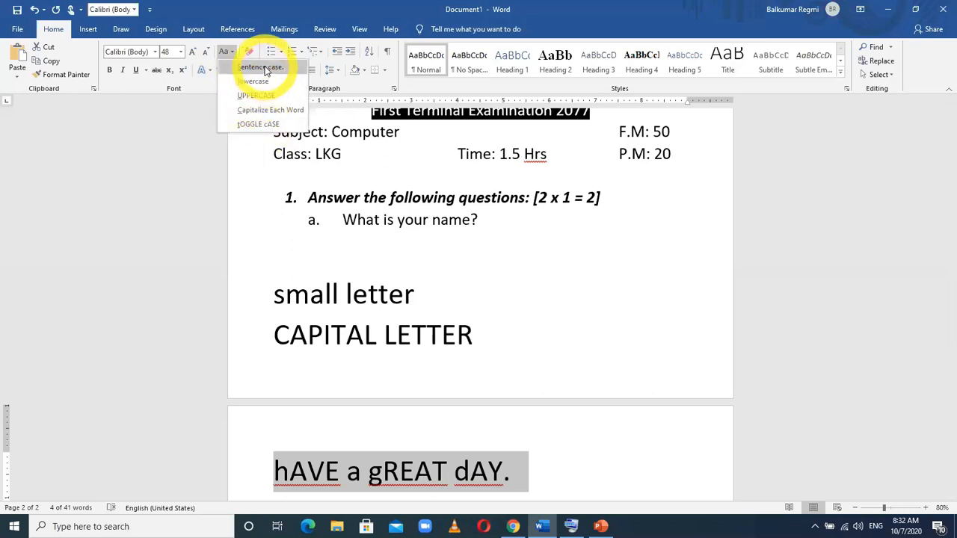
{"action": "left_click", "coordinate": [483, 336]}
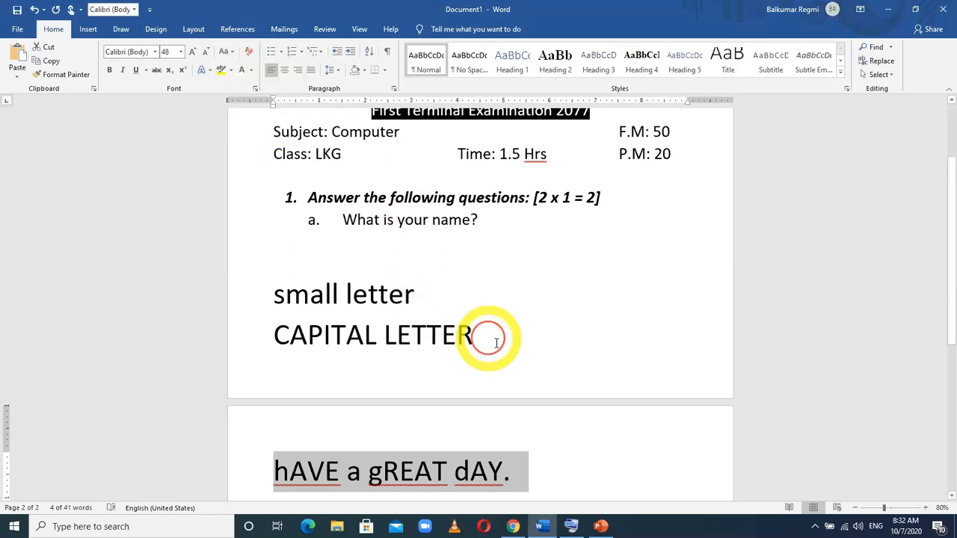
- Cycle the letter case of the "small letter" and "CAPITAL LETTER" lines together several times, ending with both in uppercase
{"action": "left_click_drag", "start_coordinate": [479, 336], "coordinate": [257, 300]}
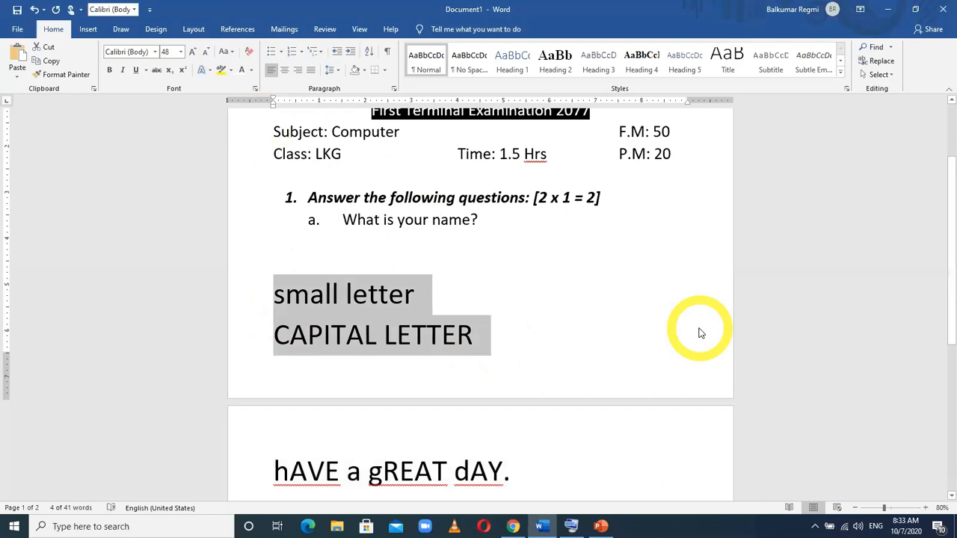
{"action": "key", "text": "shift+F3"}
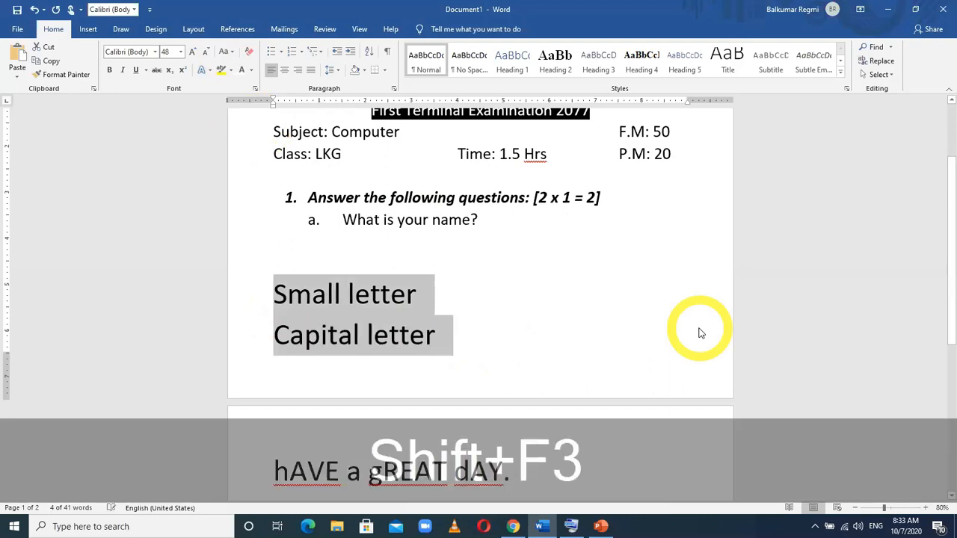
{"action": "key", "text": "shift+F3"}
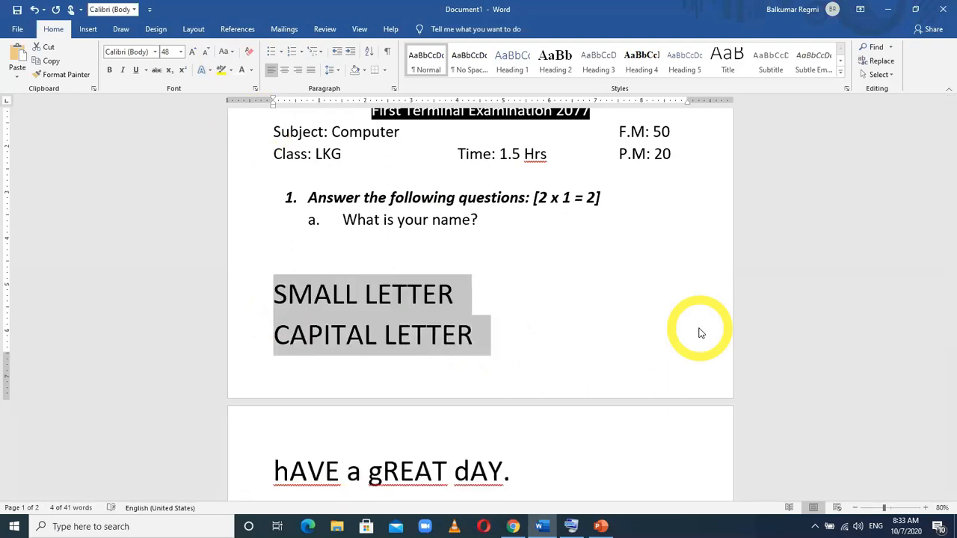
{"action": "key", "text": "shift+F3"}
{"action": "key", "text": "shift+F3"}
{"action": "key", "text": "shift+F3"}
{"action": "key", "text": "shift+F3"}
{"action": "key", "text": "shift+F3"}
{"action": "key", "text": "shift+F3"}
{"action": "key", "text": "shift+F3"}
{"action": "key", "text": "shift+F3"}
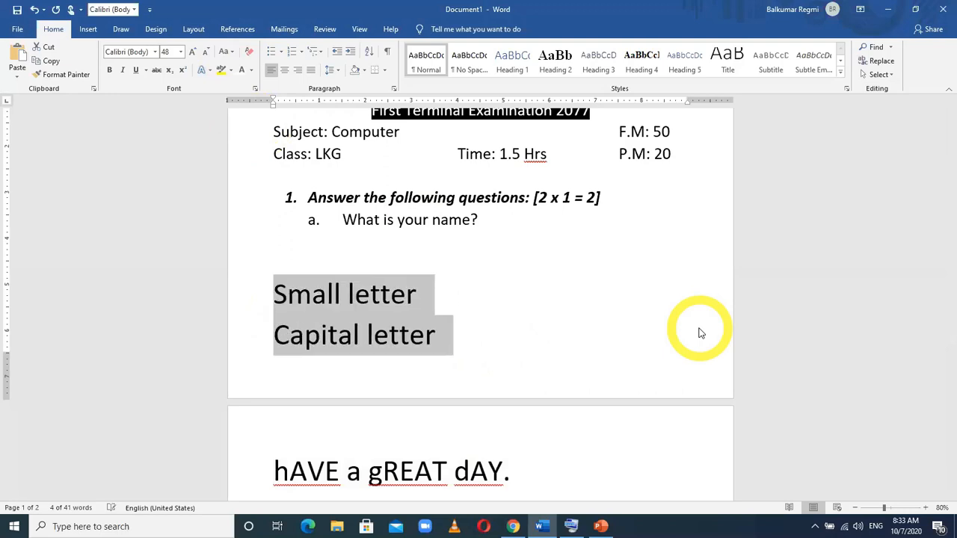
{"action": "key", "text": "shift+F3"}
{"action": "key", "text": "shift+F3"}
{"action": "key", "text": "shift+F3"}
{"action": "key", "text": "shift+F3"}
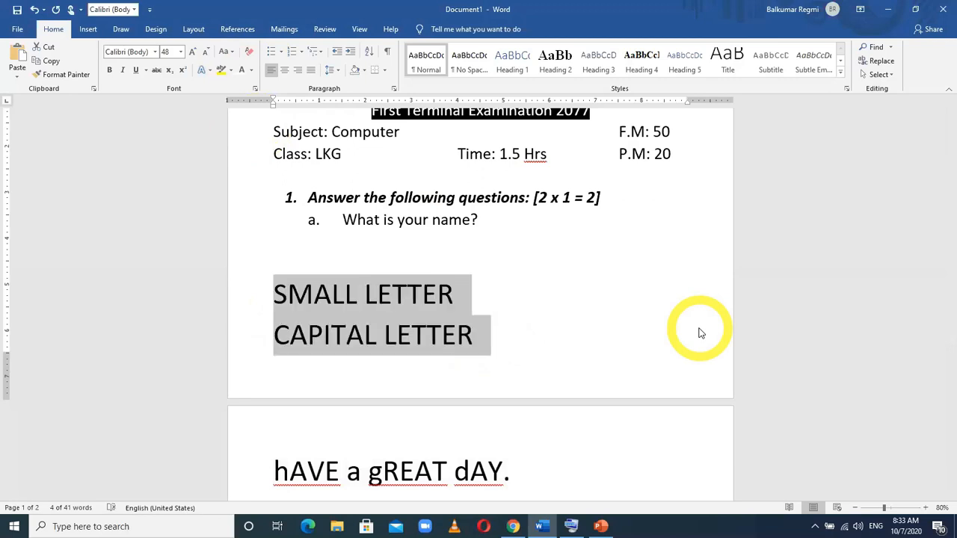
- Cycle the "SMALL LETTER" and "CAPITAL LETTER" lines repeatedly through lowercase, Sentence case and UPPERCASE, finishing in uppercase
{"action": "key", "text": "shift+F3"}
{"action": "key", "text": "shift+F3"}
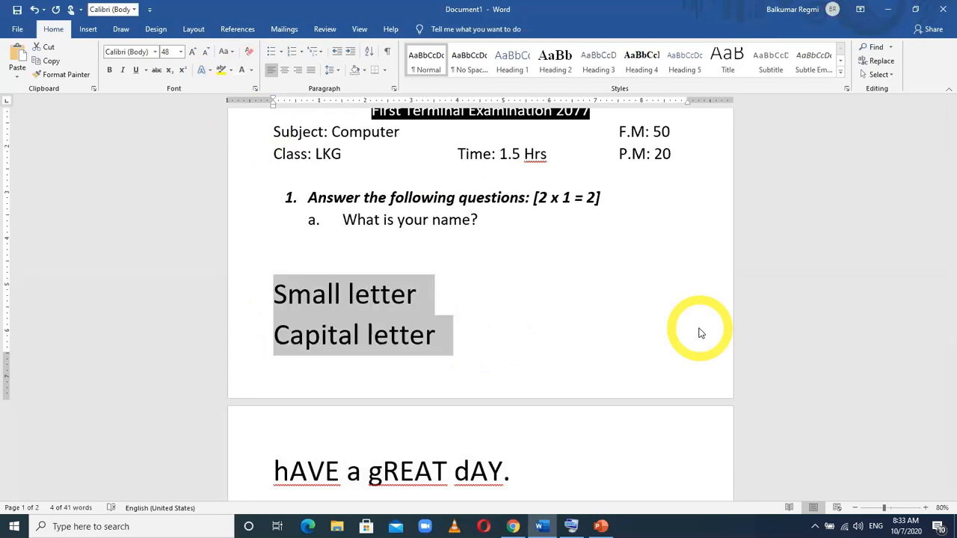
{"action": "key", "text": "shift+F3"}
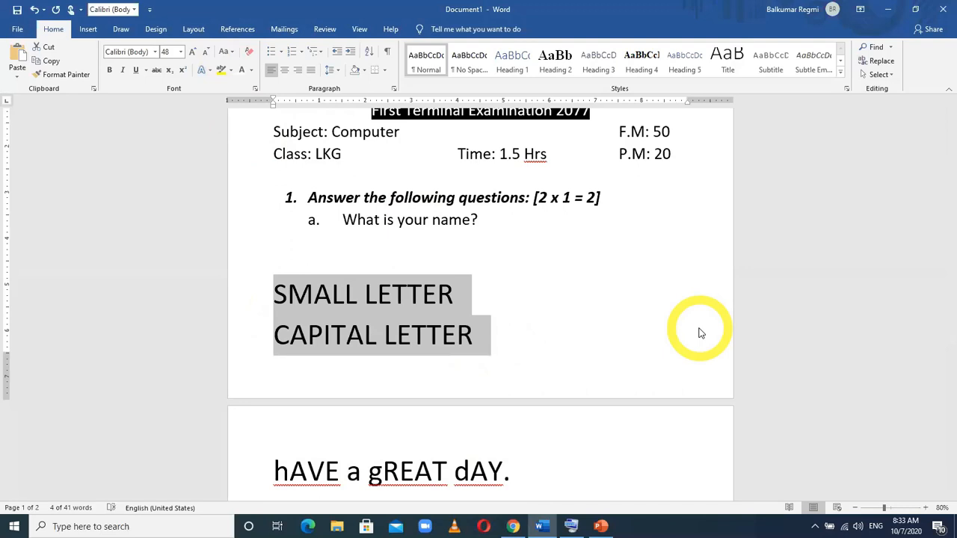
{"action": "key", "text": "shift+F3"}
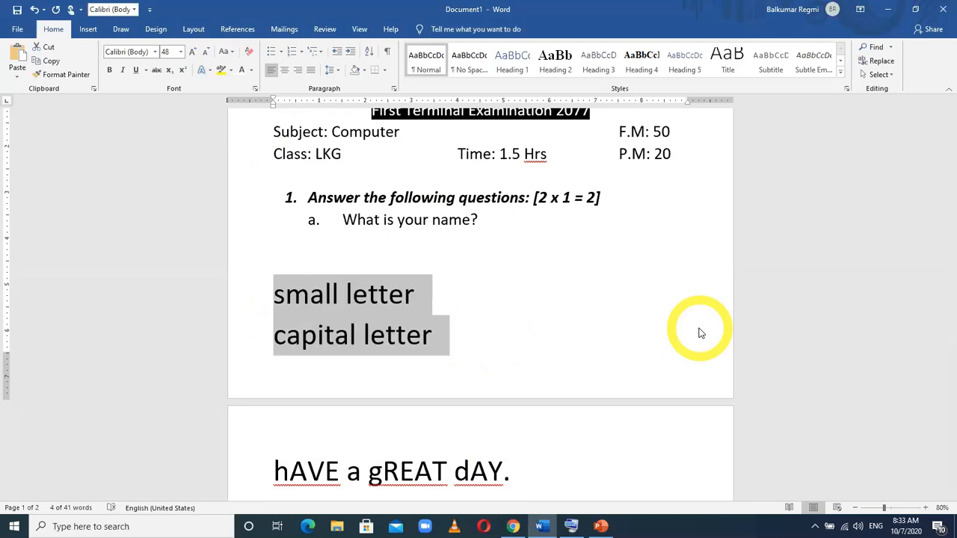
{"action": "key", "text": "shift+F3"}
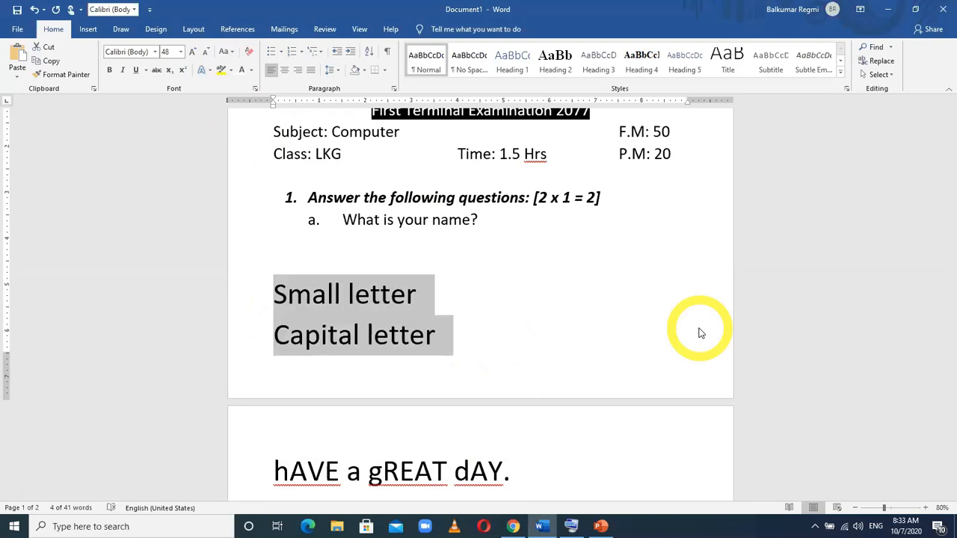
{"action": "key", "text": "shift+F3"}
{"action": "key", "text": "shift+F3"}
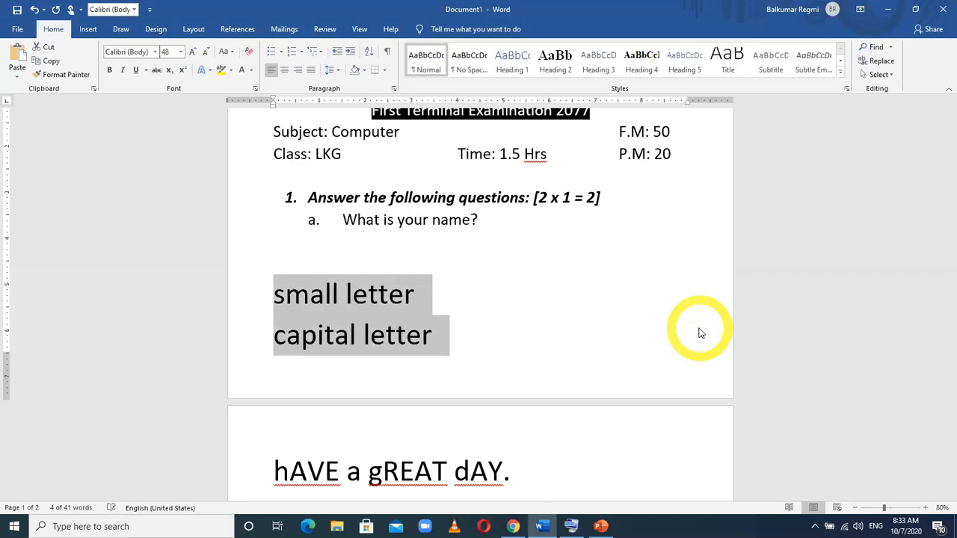
{"action": "key", "text": "shift+F3"}
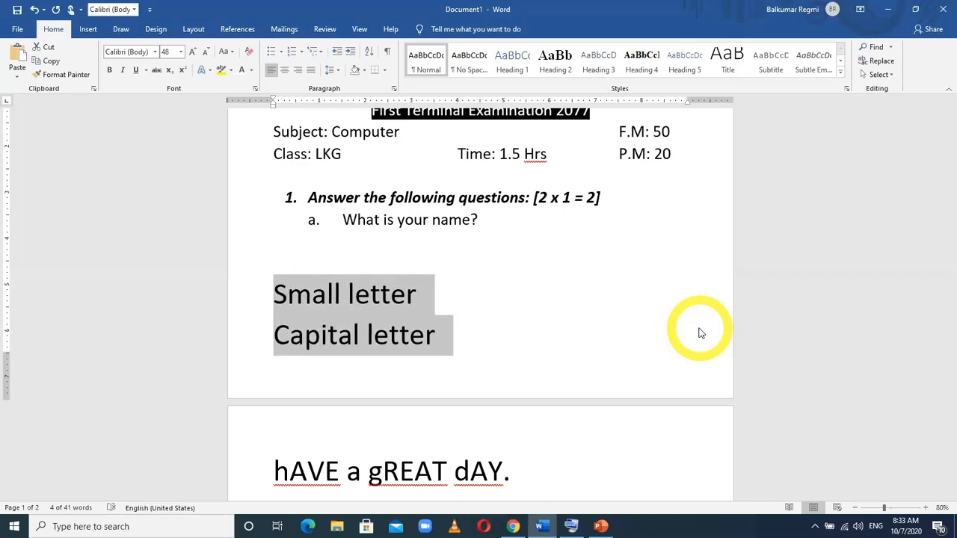
{"action": "key", "text": "shift+F3"}
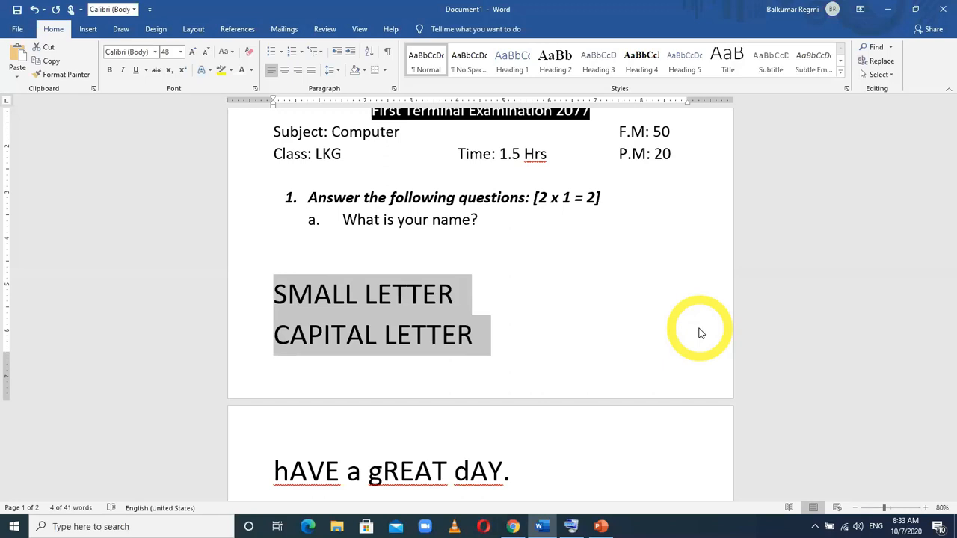
{"action": "left_click", "coordinate": [524, 311]}
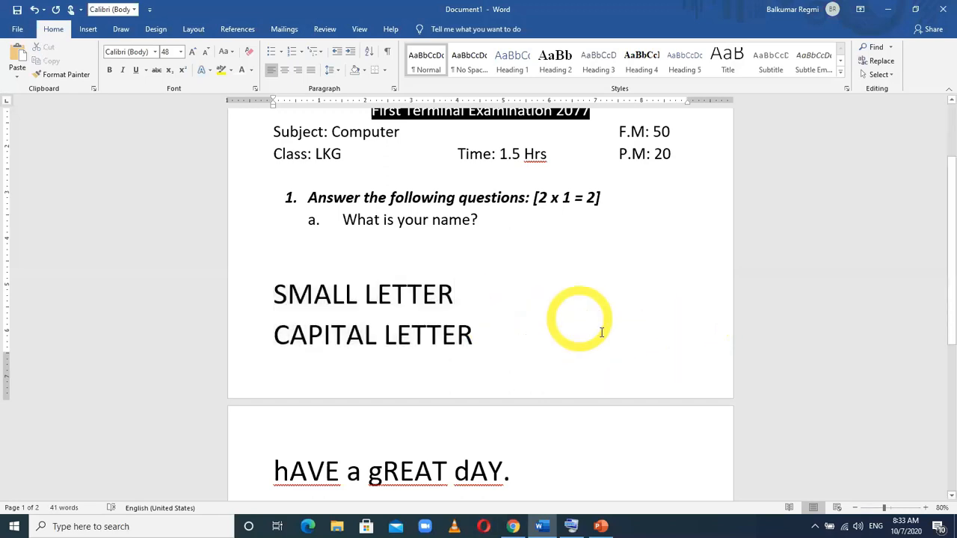
- Reselect the "SMALL LETTER" and "CAPITAL LETTER" lines and change their case once through lowercase and Sentence case back to uppercase
{"action": "left_click_drag", "start_coordinate": [271, 299], "coordinate": [472, 356]}
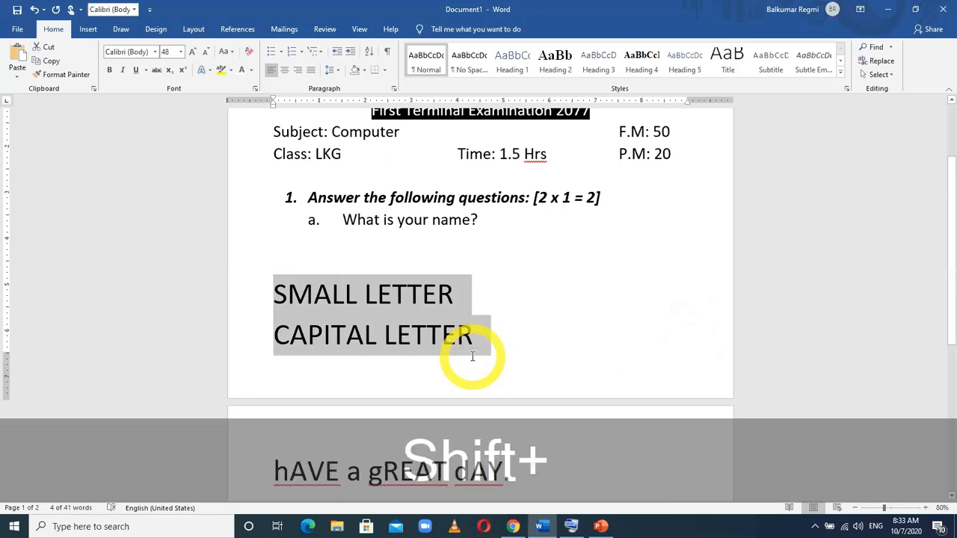
{"action": "key", "text": "shift+F3"}
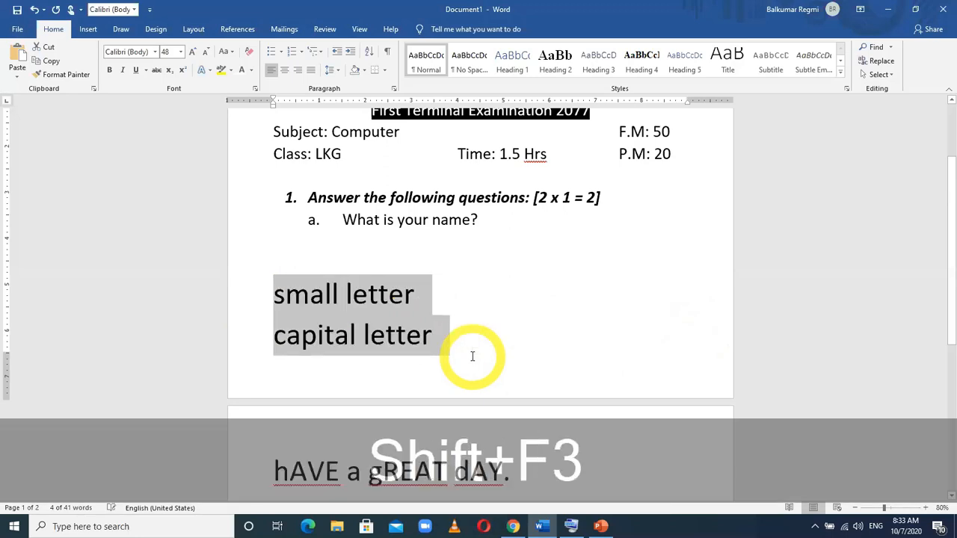
{"action": "key", "text": "shift+F3"}
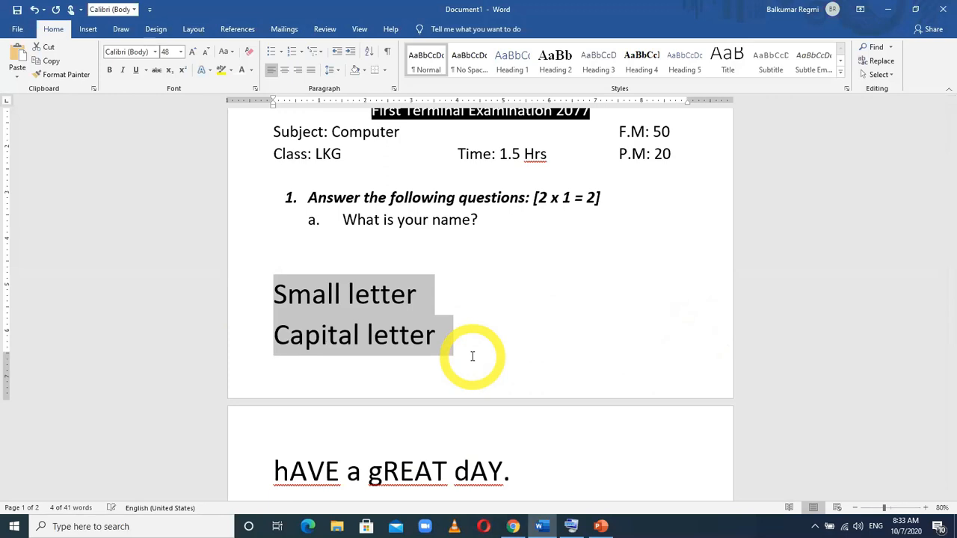
{"action": "key", "text": "shift+F3"}
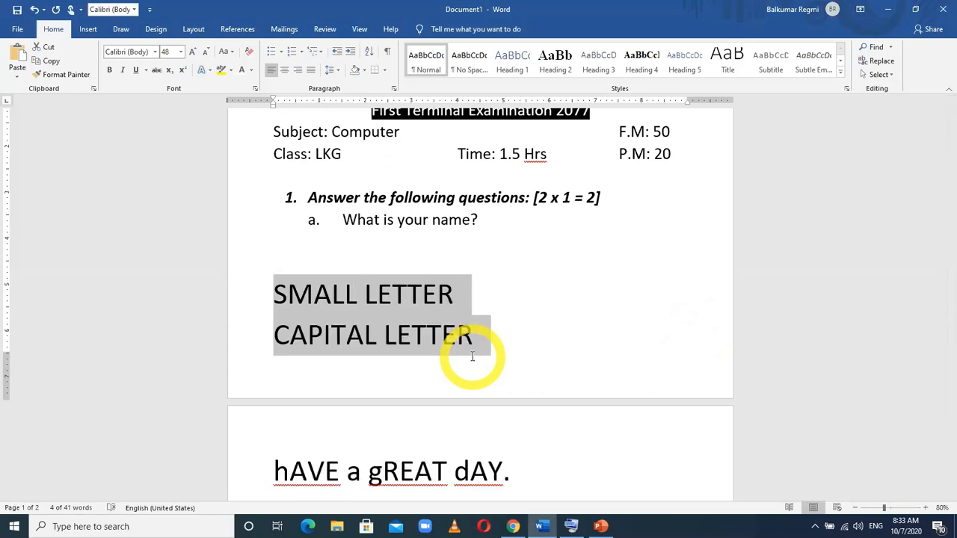
{"action": "left_click", "coordinate": [507, 353]}
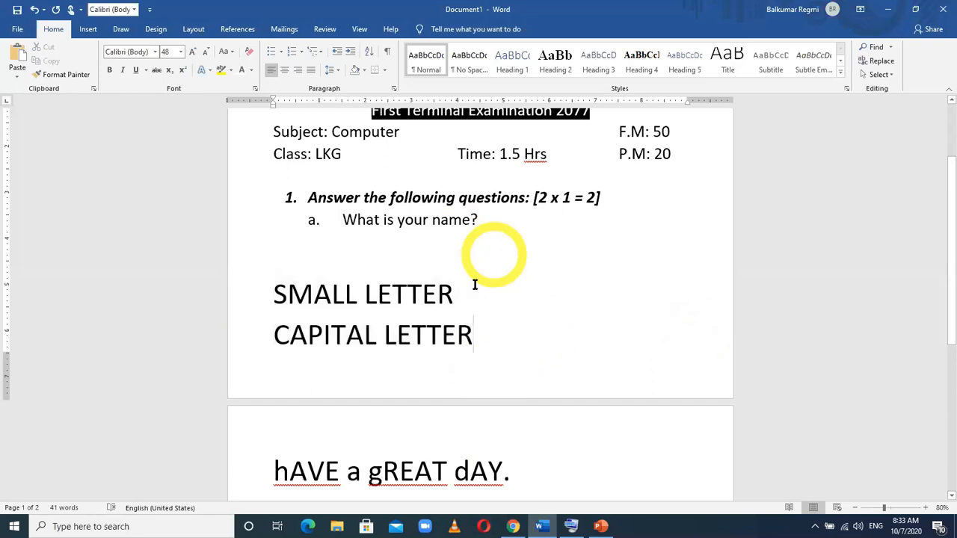
- Add the text "Red color" after "SMALL LETTER" on the same line, separated by tab spacing
{"action": "scroll", "coordinate": [441, 288], "scroll_direction": "up", "scroll_amount": 2}
{"action": "scroll", "coordinate": [473, 294], "scroll_direction": "down", "scroll_amount": 1}
{"action": "scroll", "coordinate": [473, 294], "scroll_direction": "down", "scroll_amount": 1}
{"action": "scroll", "coordinate": [473, 294], "scroll_direction": "up", "scroll_amount": 3}
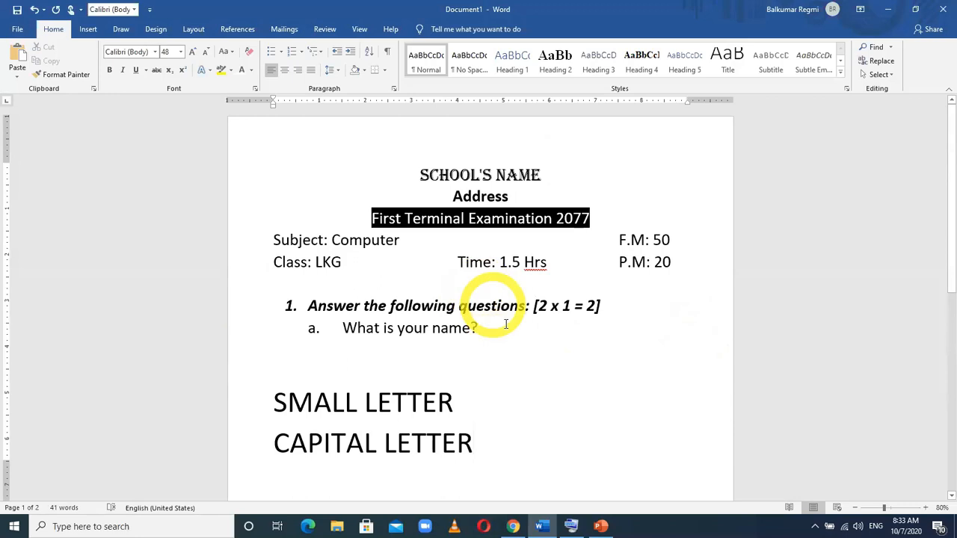
{"action": "left_click_drag", "start_coordinate": [459, 405], "coordinate": [271, 402]}
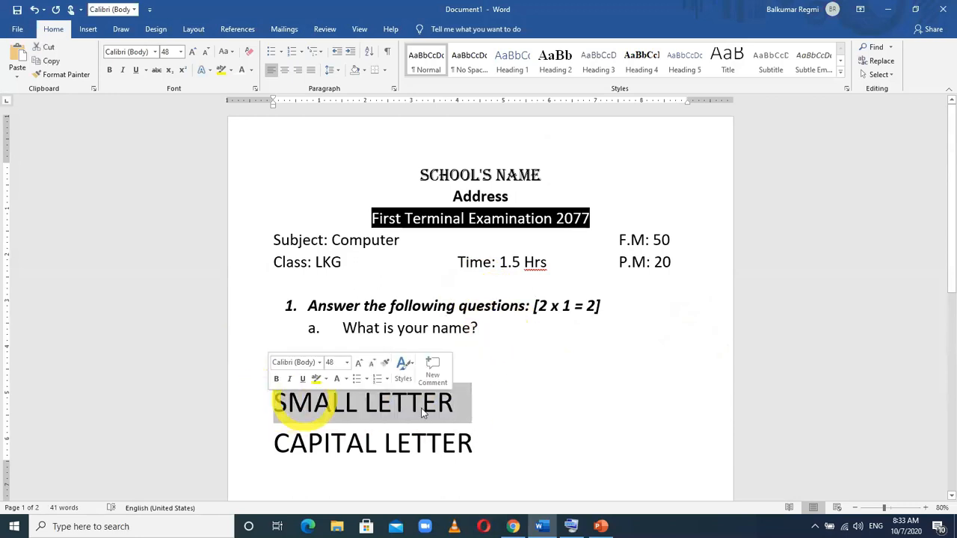
{"action": "left_click", "coordinate": [562, 398]}
{"action": "key", "text": "Tab"}
{"action": "key", "text": "Tab"}
{"action": "key", "text": "Tab"}
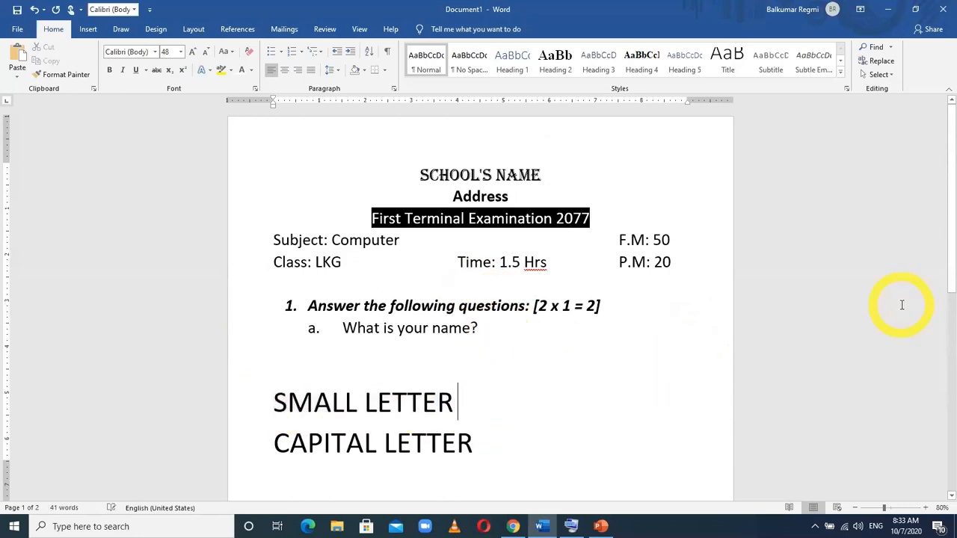
{"action": "type", "text": "rED"}
{"action": "key", "text": "BackSpace"}
{"action": "key", "text": "BackSpace"}
{"action": "key", "text": "BackSpace"}
{"action": "key", "text": "Caps_Lock"}
{"action": "type", "text": "Red color"}
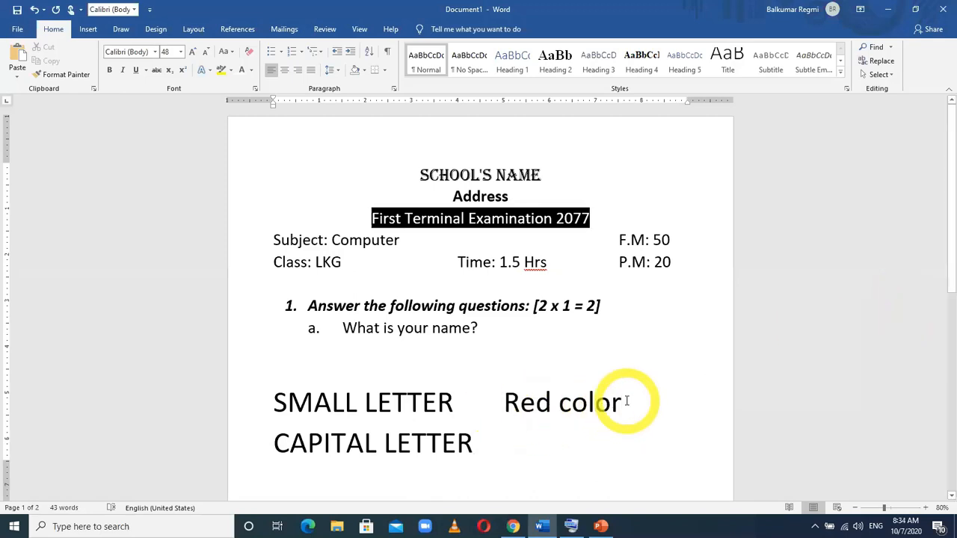
- Set the font colour of the "Red color" text to the standard red
{"action": "left_click_drag", "start_coordinate": [627, 401], "coordinate": [510, 402]}
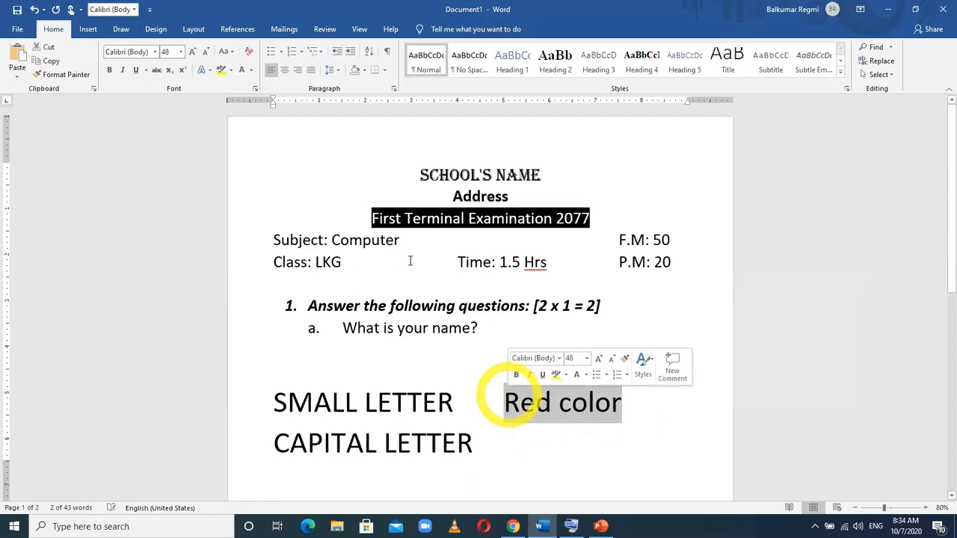
{"action": "left_click", "coordinate": [252, 71]}
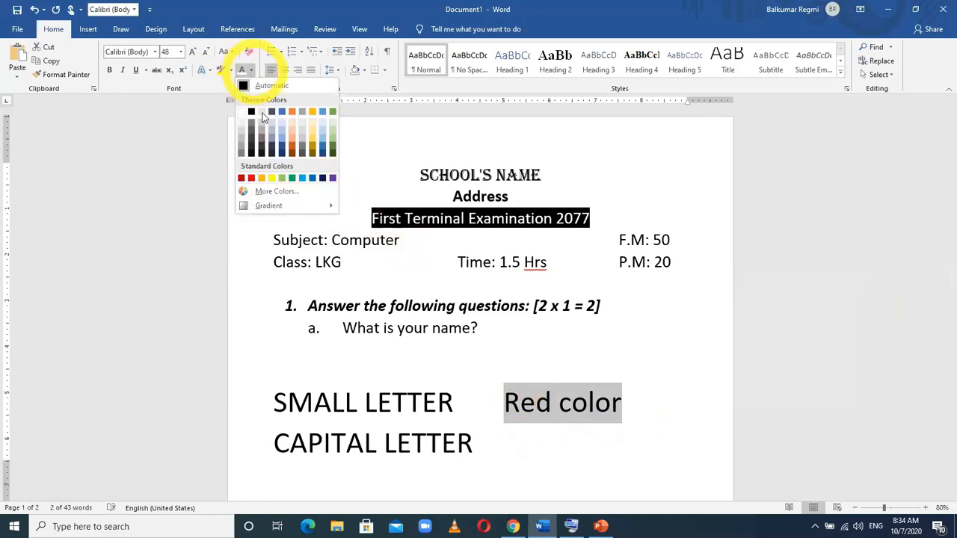
{"action": "left_click", "coordinate": [251, 179]}
{"action": "left_click", "coordinate": [640, 455]}
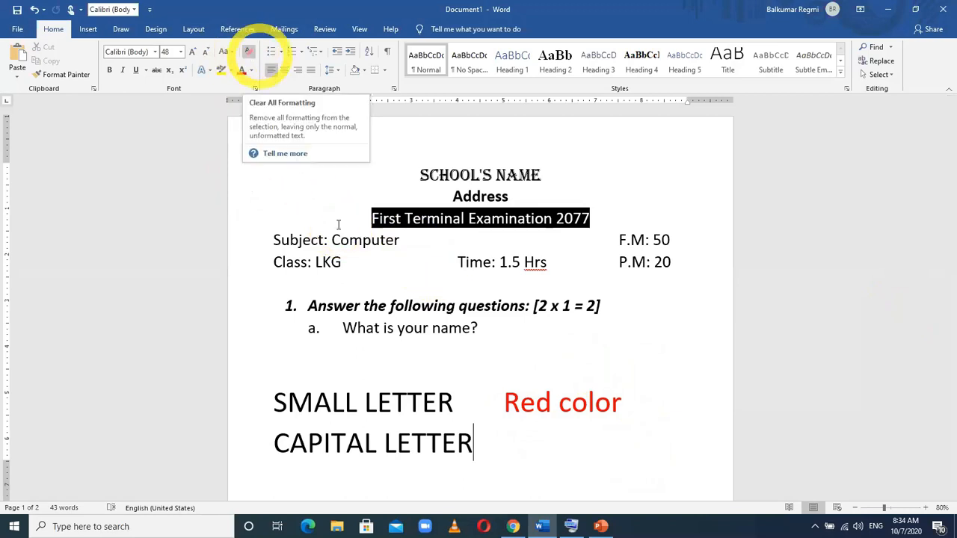
- Select the whole document and clear all of its formatting
{"action": "left_click", "coordinate": [414, 329]}
{"action": "key", "text": "ctrl+a"}
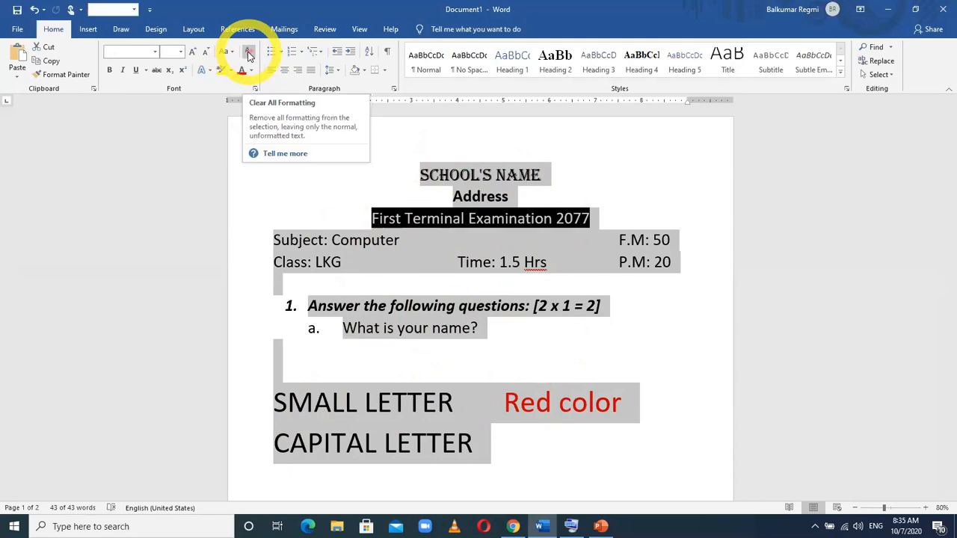
{"action": "key", "text": "alt"}
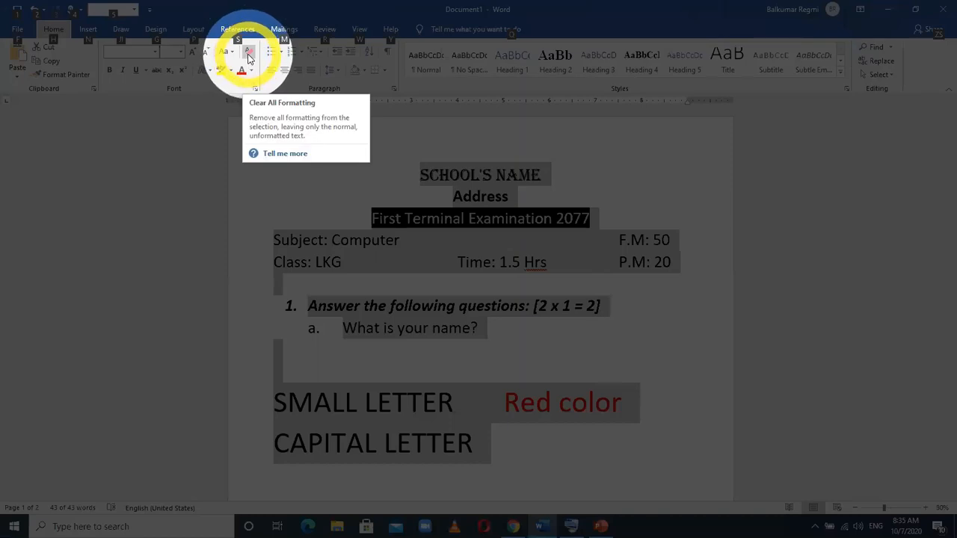
{"action": "key", "text": "alt"}
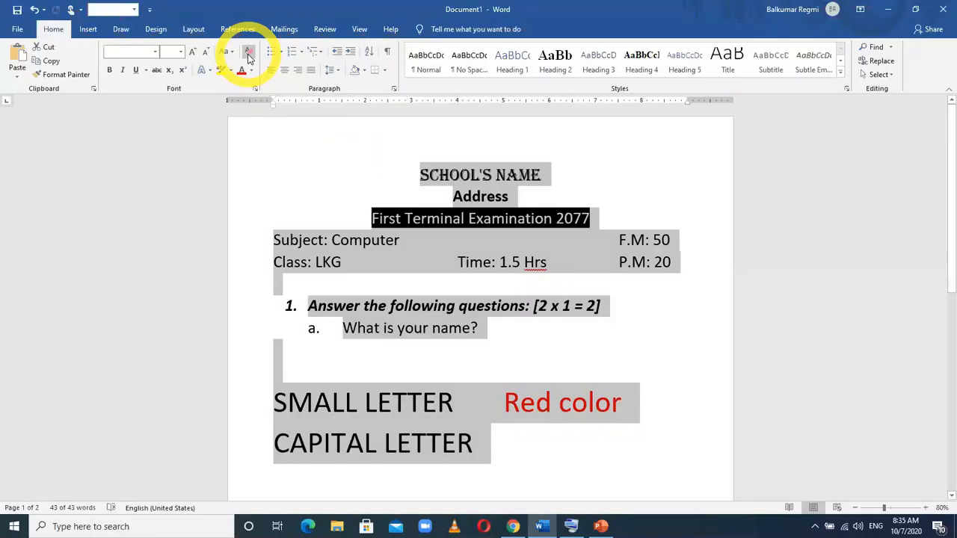
{"action": "left_click", "coordinate": [245, 55]}
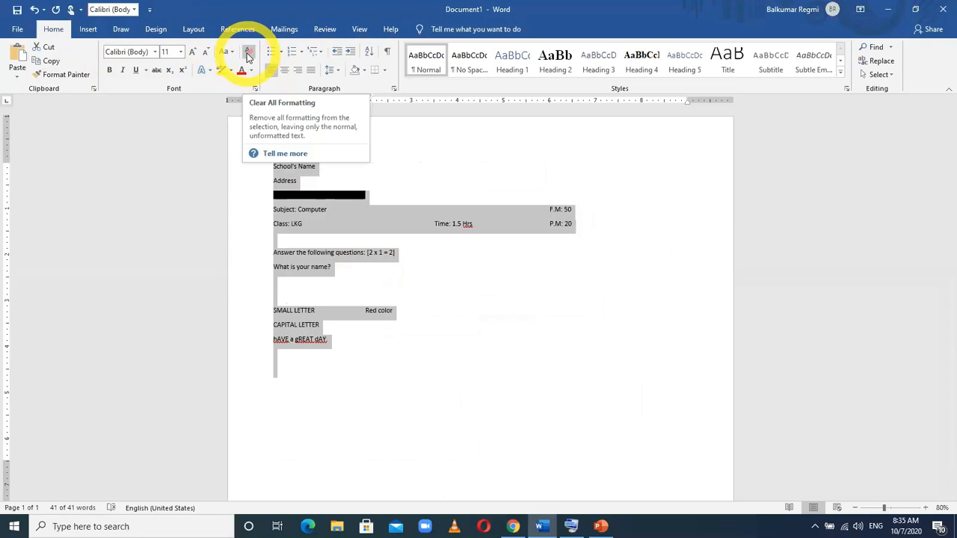
{"action": "left_click", "coordinate": [441, 371]}
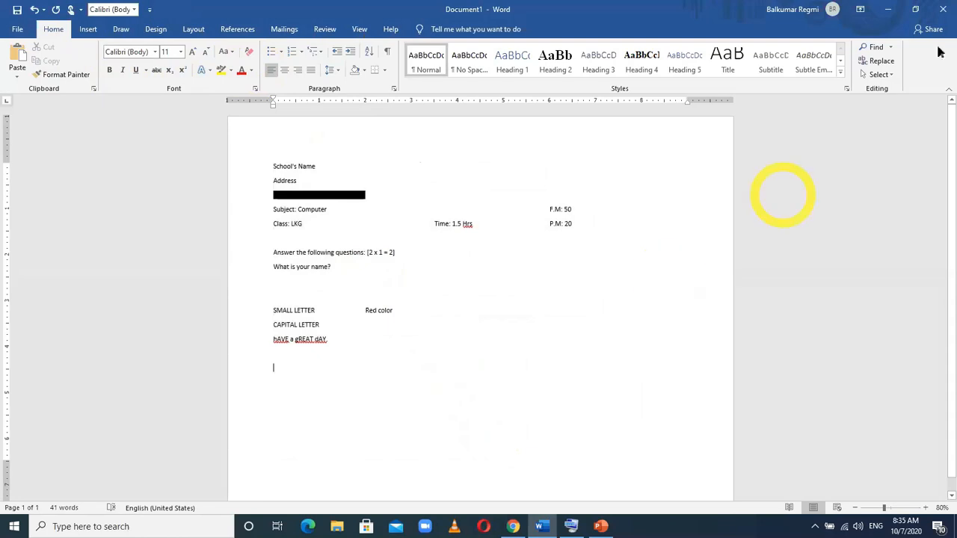
- Close the Word document without saving and close the Chrome and PowerPoint windows
{"action": "left_click", "coordinate": [942, 12]}
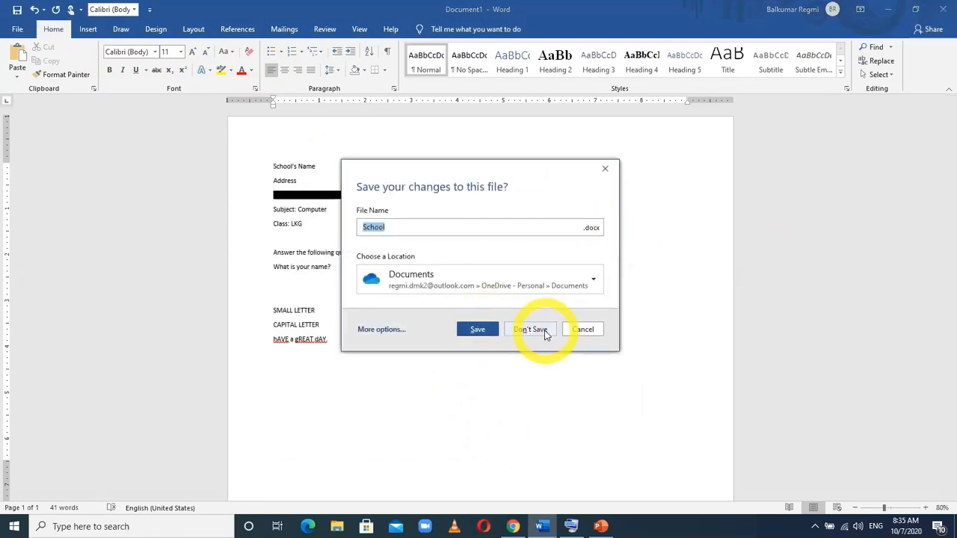
{"action": "left_click", "coordinate": [545, 333]}
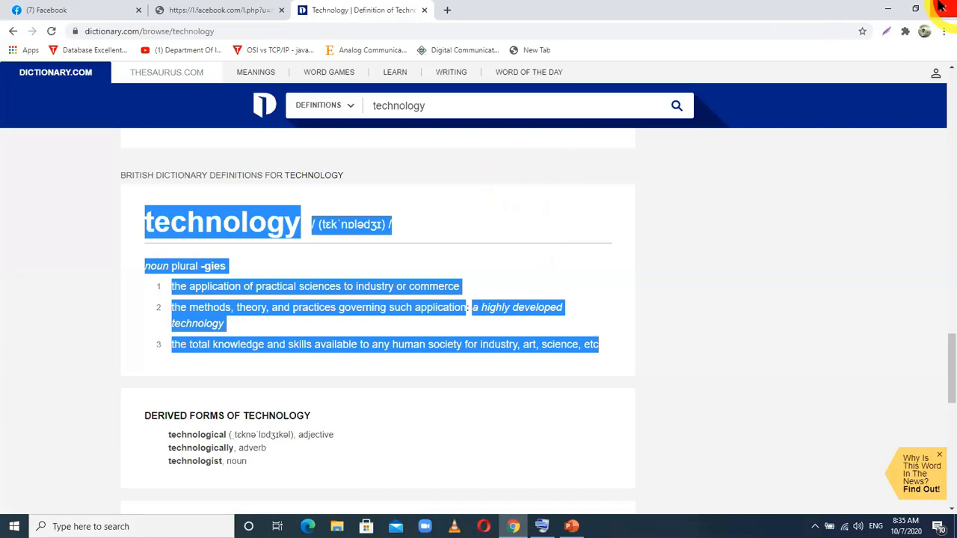
{"action": "left_click", "coordinate": [941, 6]}
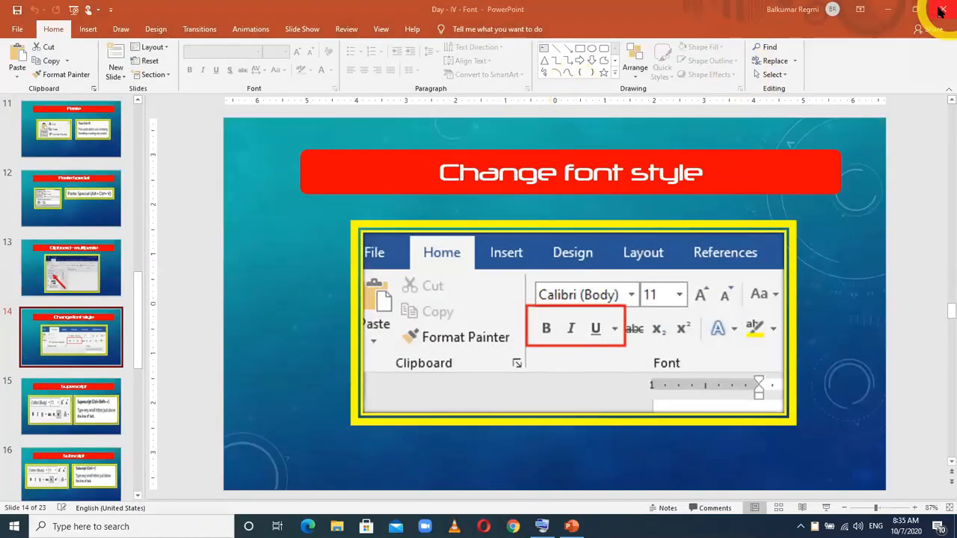
{"action": "left_click", "coordinate": [944, 9]}
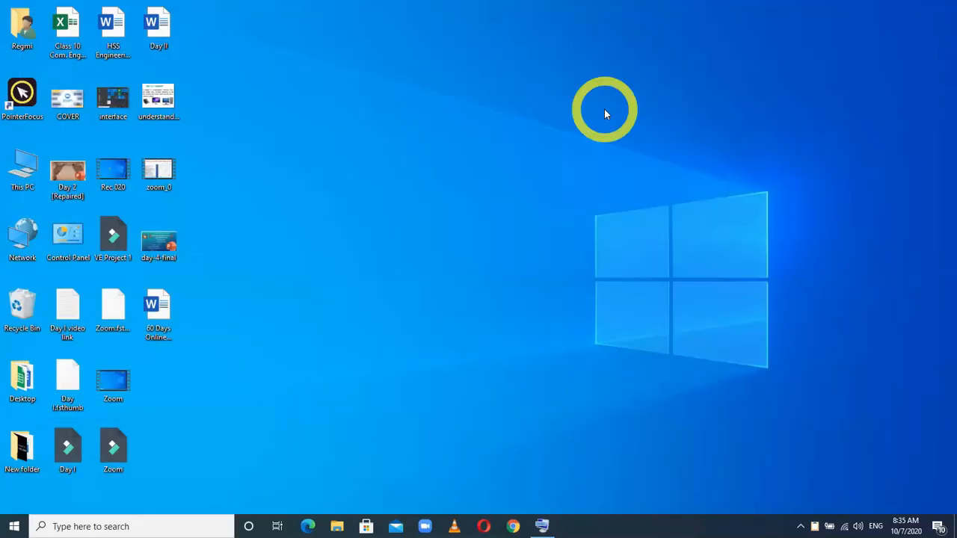
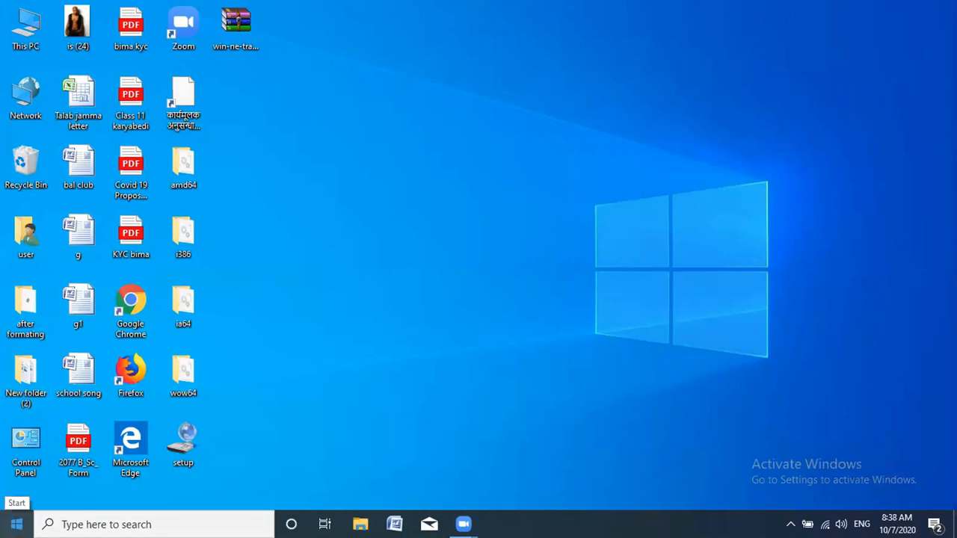
- Open Microsoft Office Word 2007 and set the blank document's paragraph spacing after to 0 pt
{"action": "left_click", "coordinate": [25, 516]}
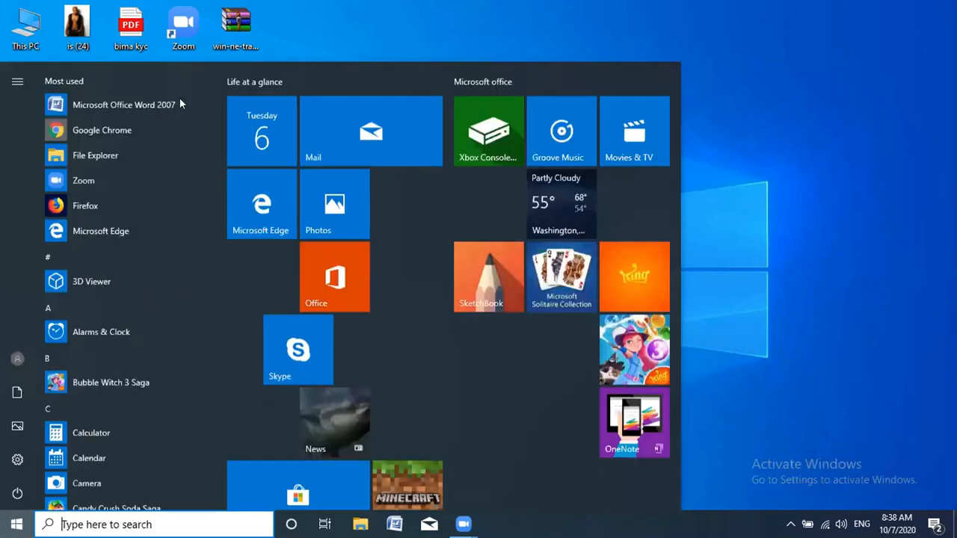
{"action": "left_click", "coordinate": [126, 105]}
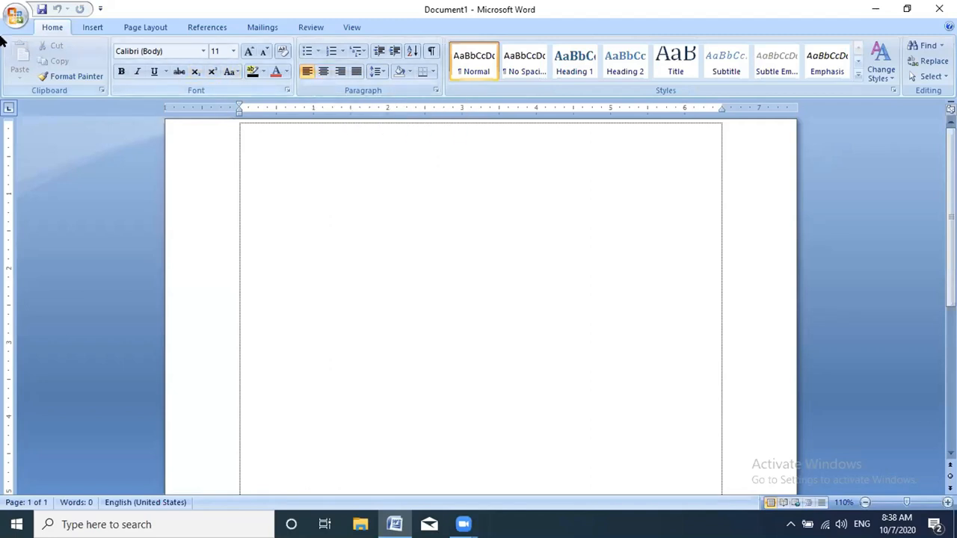
{"action": "left_click", "coordinate": [146, 27]}
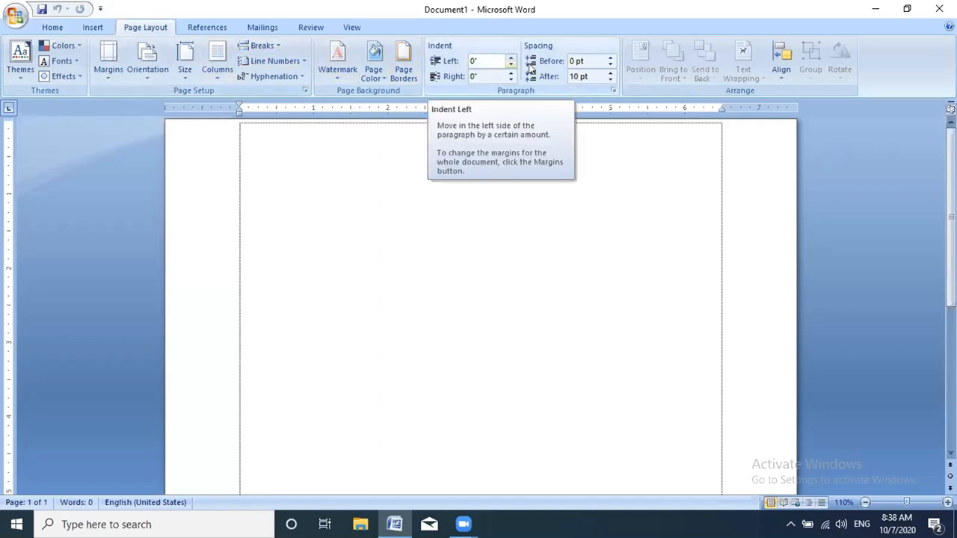
{"action": "left_click", "coordinate": [609, 80]}
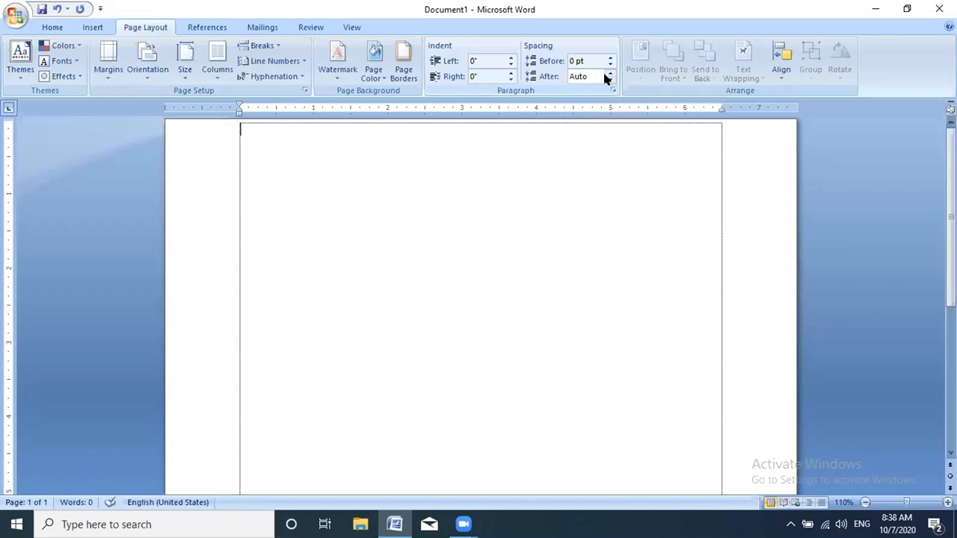
{"action": "left_click", "coordinate": [610, 80]}
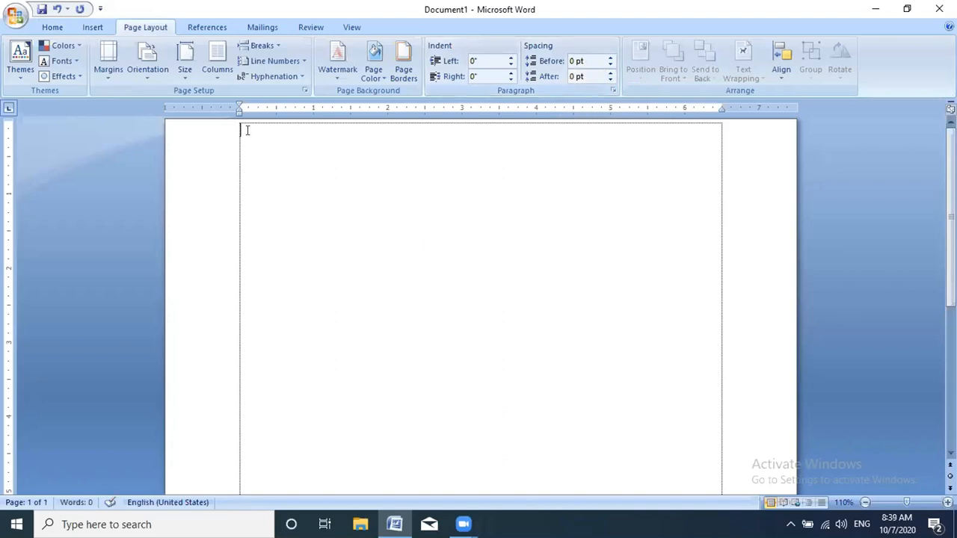
- Set the font size to 26 and centre the first line of the blank document
{"action": "left_click", "coordinate": [68, 28]}
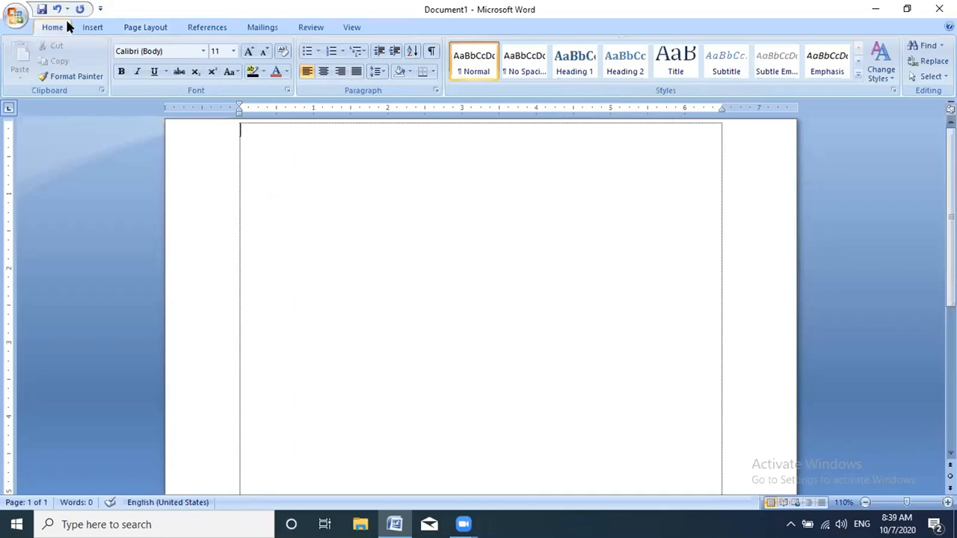
{"action": "left_click", "coordinate": [233, 51]}
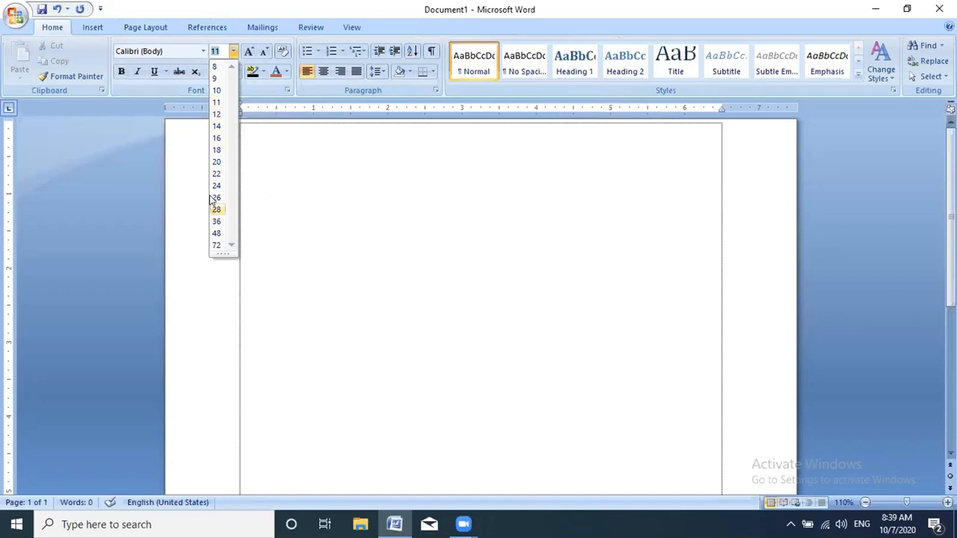
{"action": "left_click", "coordinate": [219, 197]}
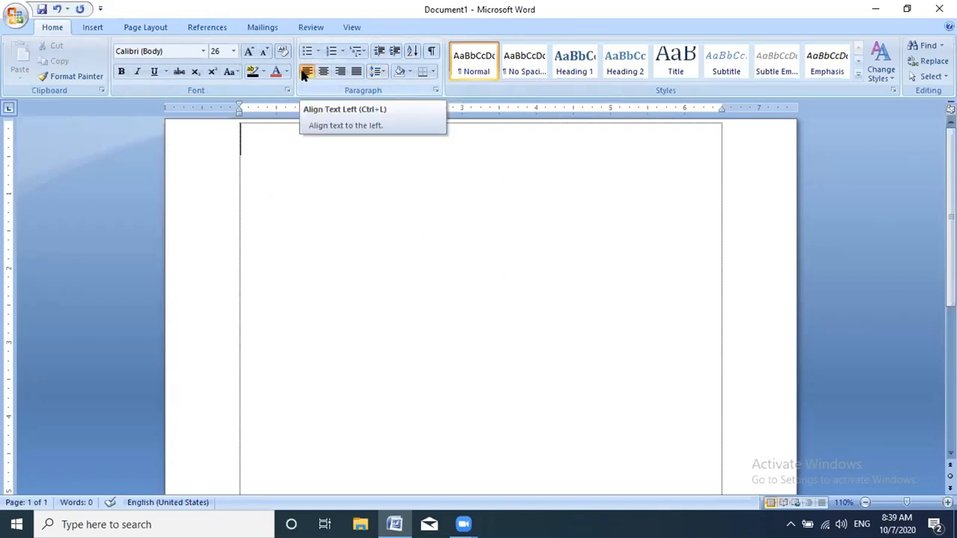
{"action": "key", "text": "ctrl+j"}
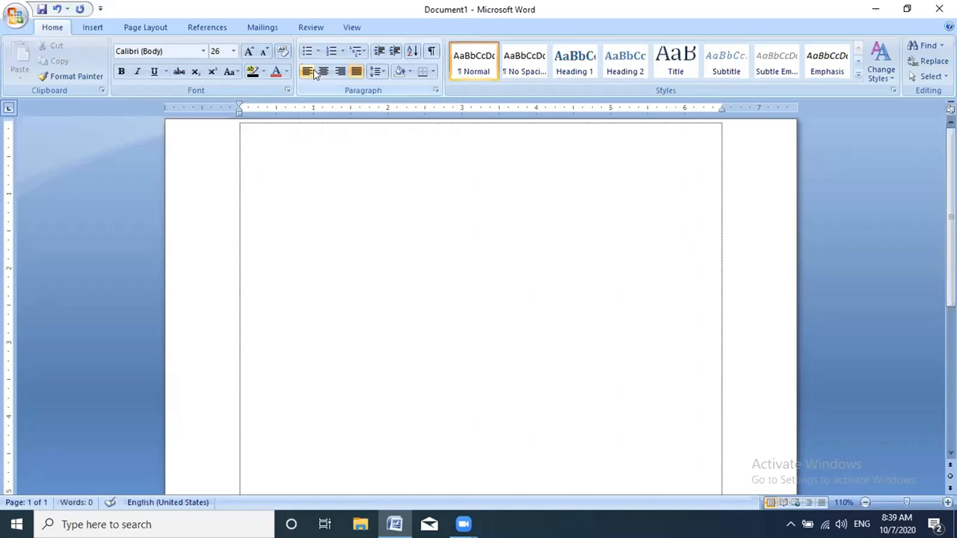
{"action": "left_click", "coordinate": [323, 72]}
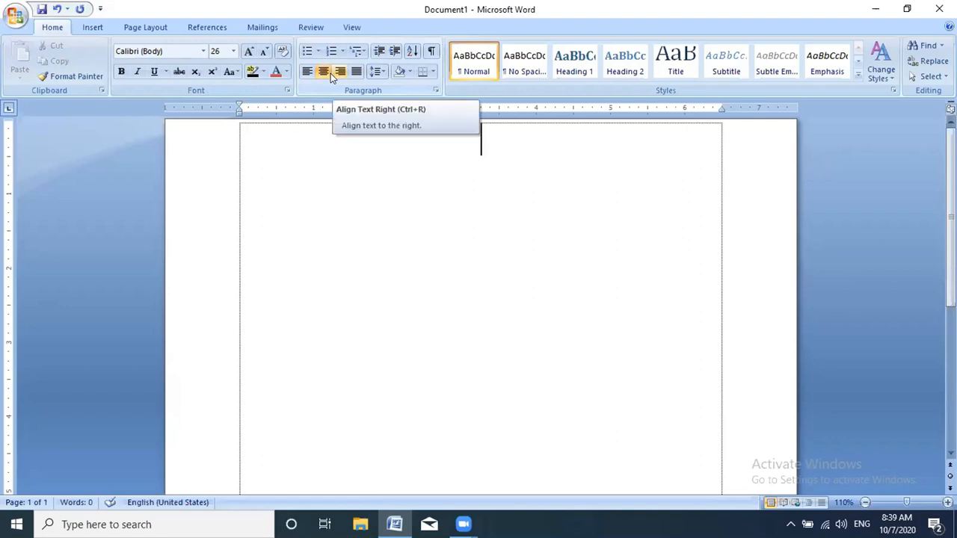
- Enter the school name "Shree bouddhadham ma.vi" as the centred heading
{"action": "type", "text": "Shree b"}
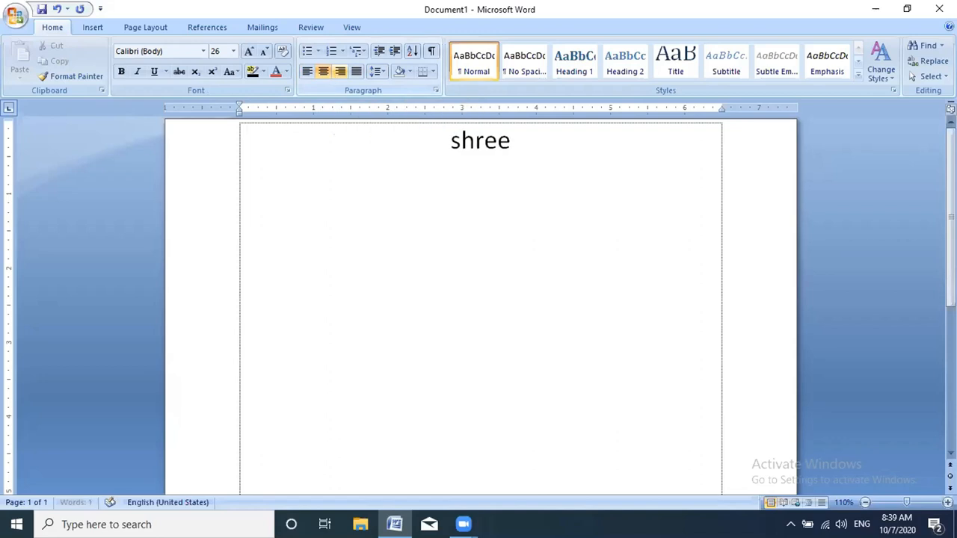
{"action": "type", "text": "o"}
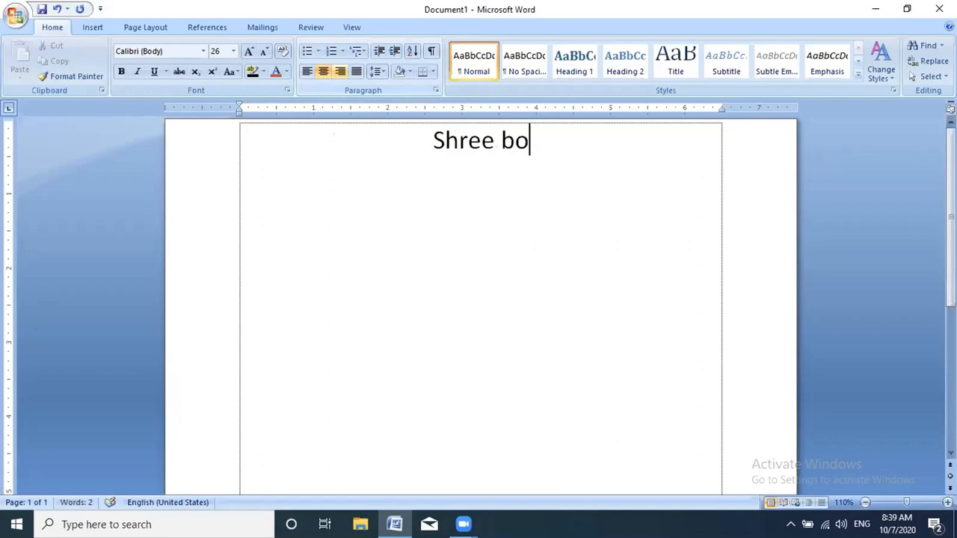
{"action": "type", "text": "uddh"}
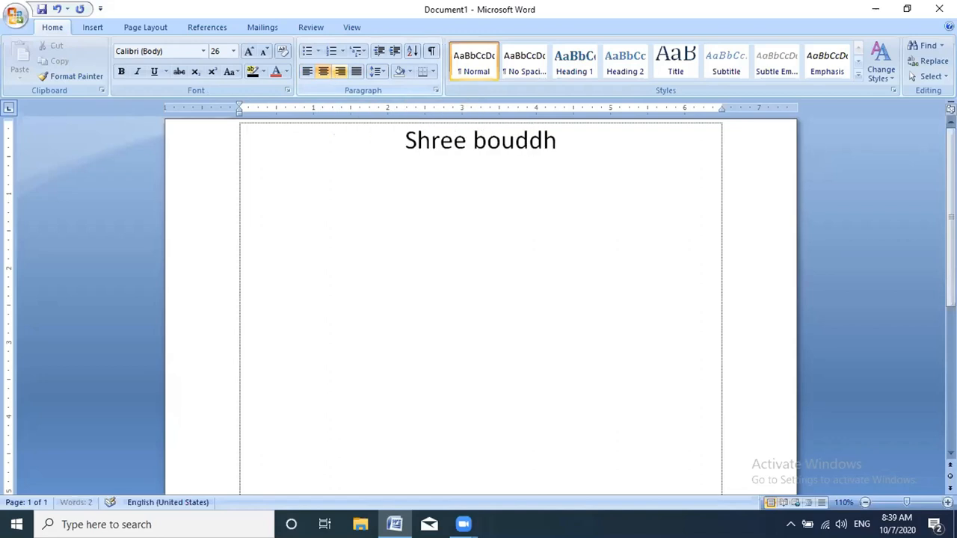
{"action": "type", "text": "adham m"}
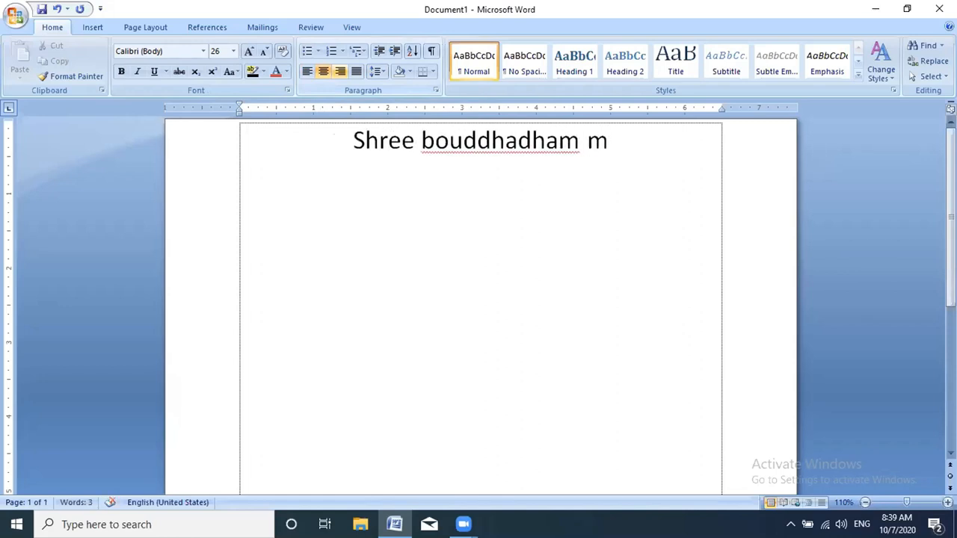
{"action": "type", "text": "a.vi"}
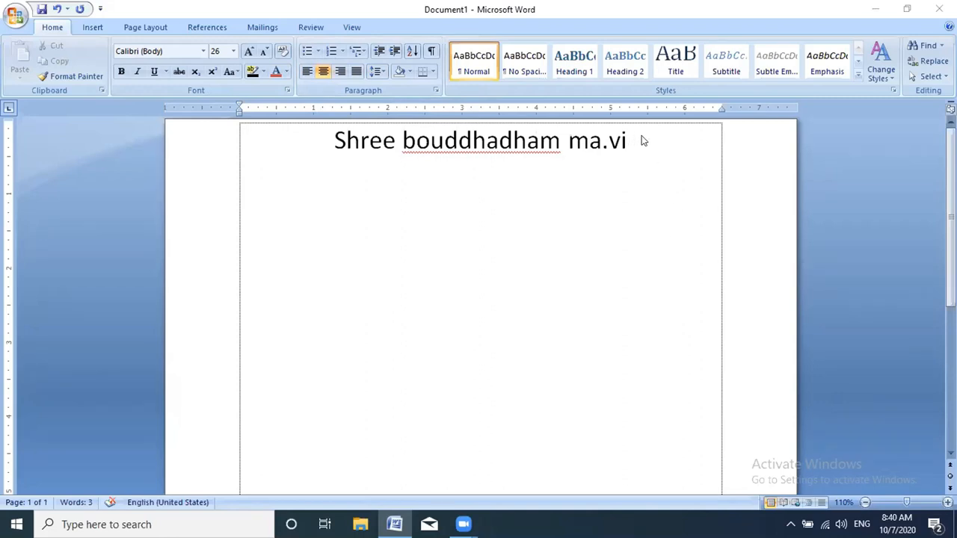
- Add the centred lines "Suryodaya-2" and "First term exam" below the school name
{"action": "key", "text": "shift+Right"}
{"action": "key", "text": "Return"}
{"action": "type", "text": "suryodaya"}
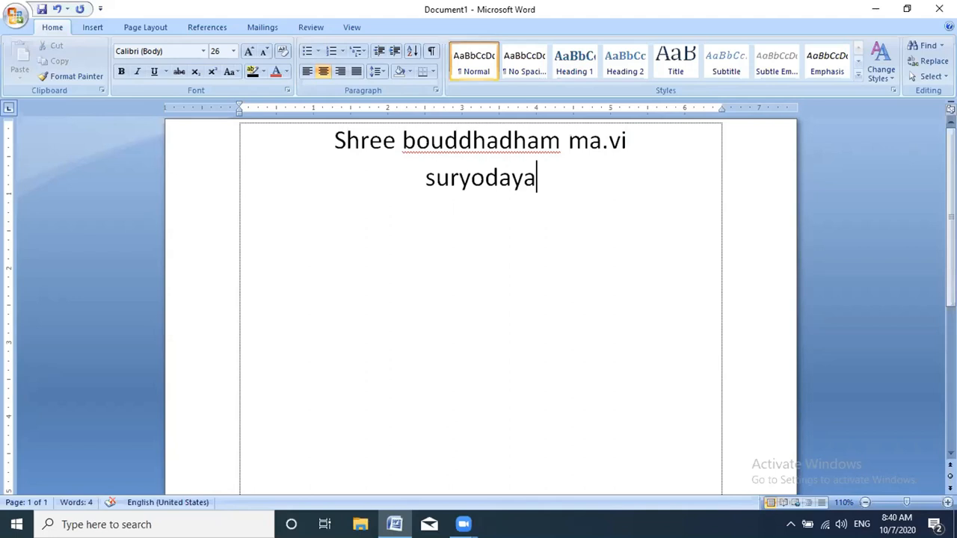
{"action": "type", "text": "-"}
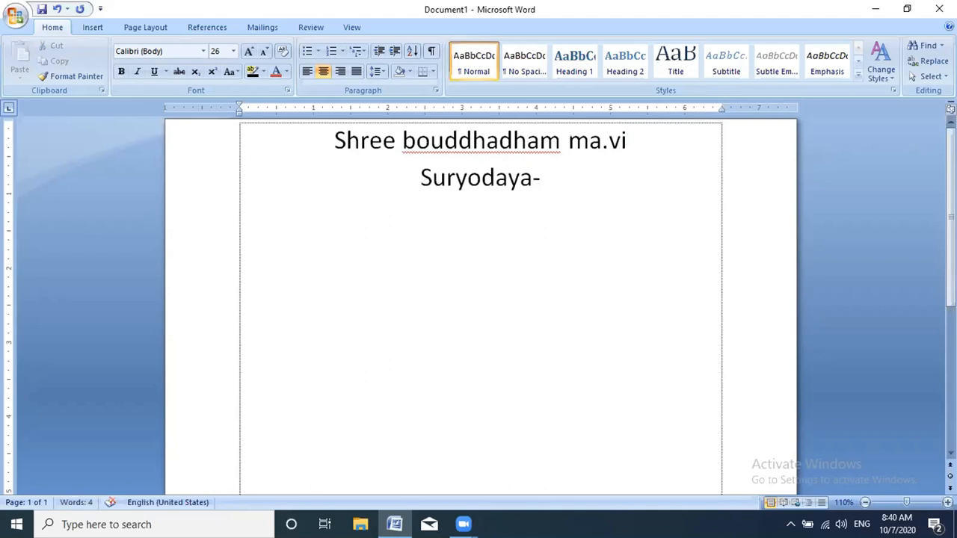
{"action": "type", "text": "2"}
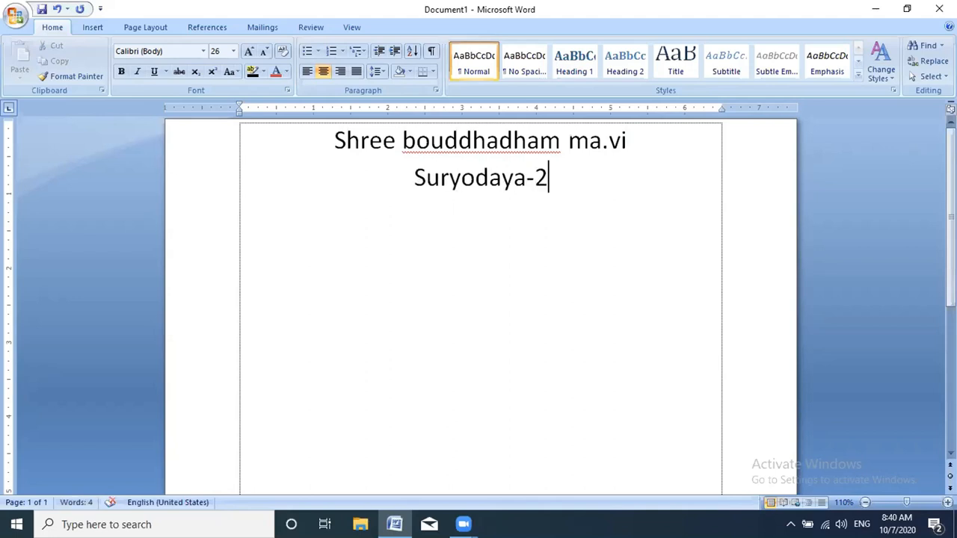
{"action": "key", "text": "Return"}
{"action": "type", "text": "first t"}
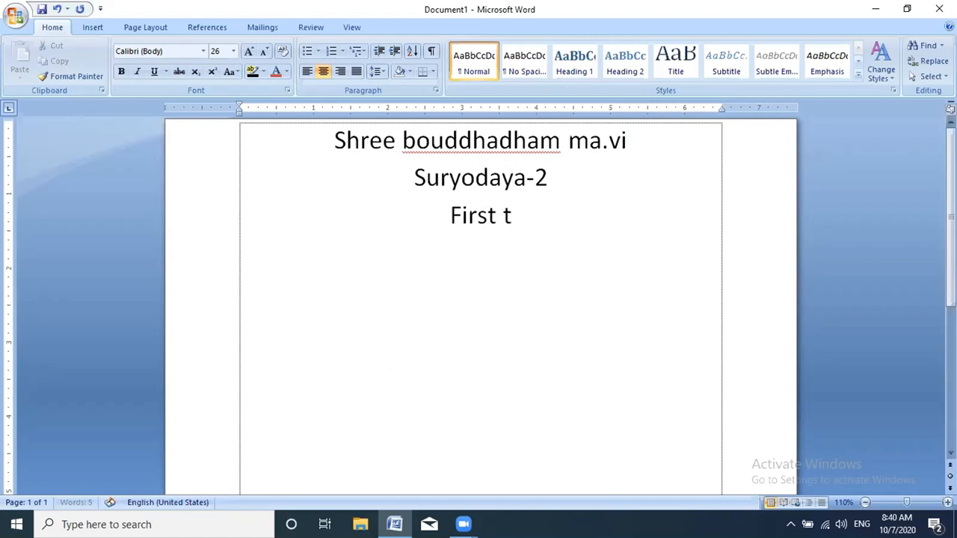
{"action": "type", "text": "erm"}
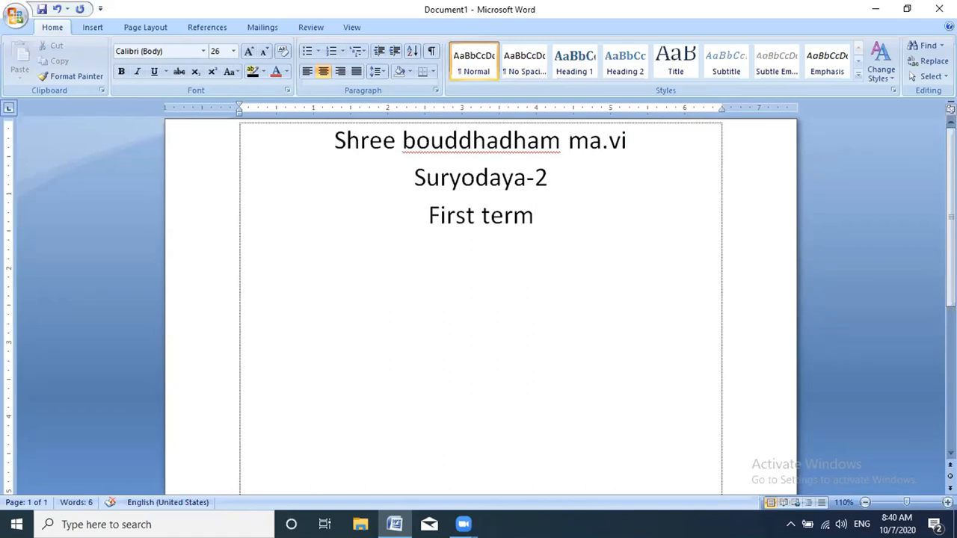
{"action": "type", "text": "exam"}
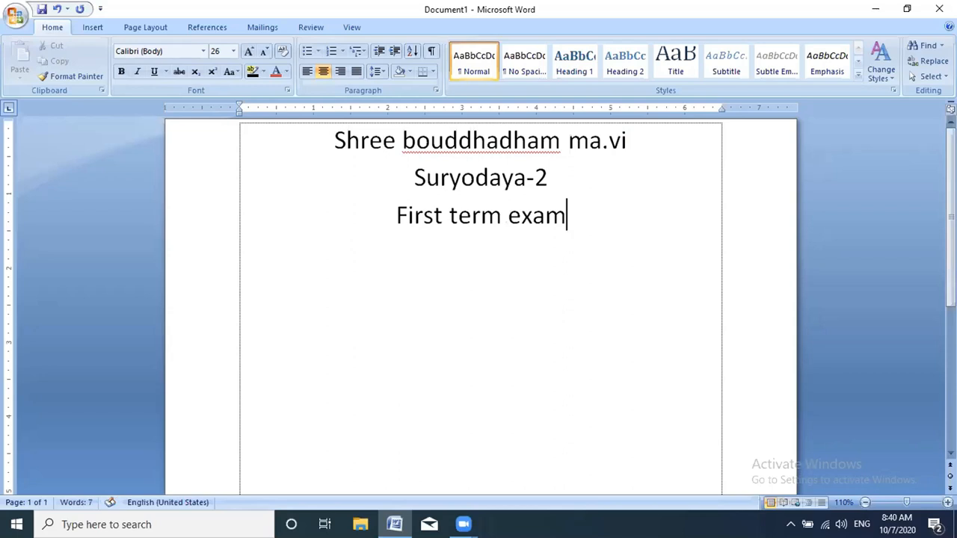
- Start a left-aligned line below the exam title and enter "Sub:nepali"
{"action": "key", "text": "Return"}
{"action": "left_click", "coordinate": [306, 71]}
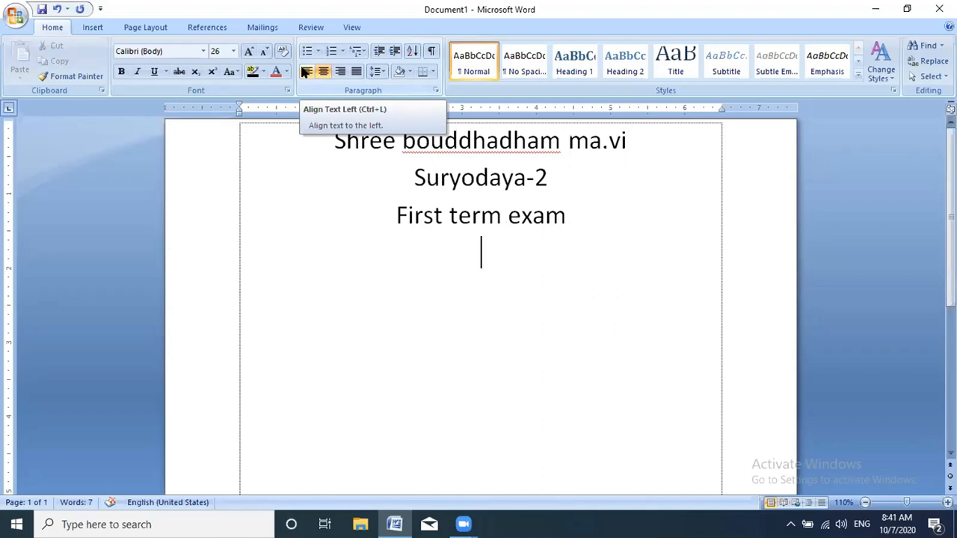
{"action": "left_click", "coordinate": [306, 71]}
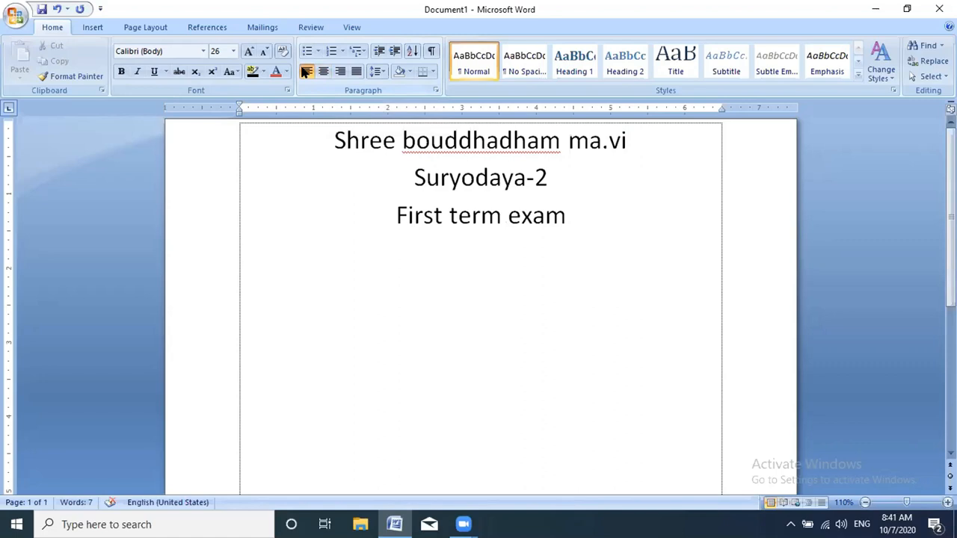
{"action": "type", "text": "sub"}
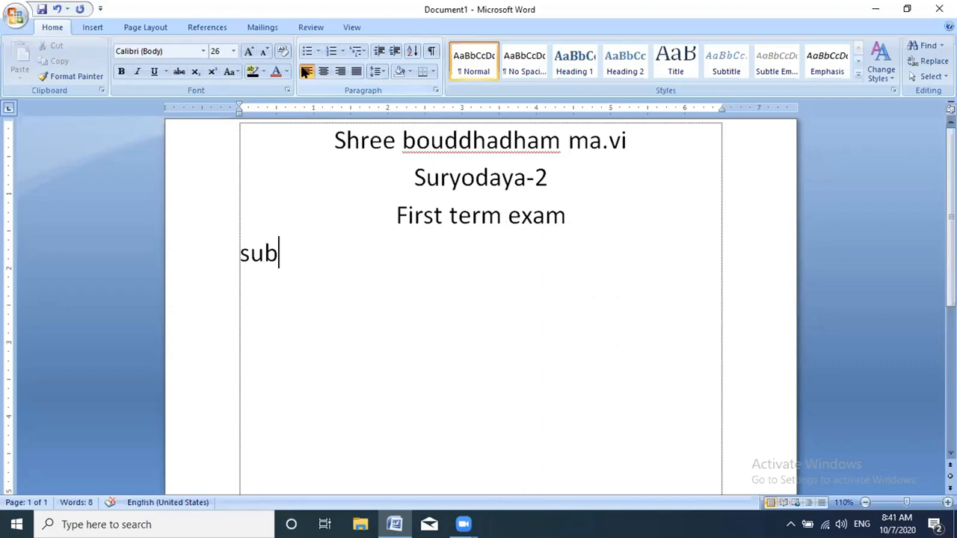
{"action": "type", "text": ":"}
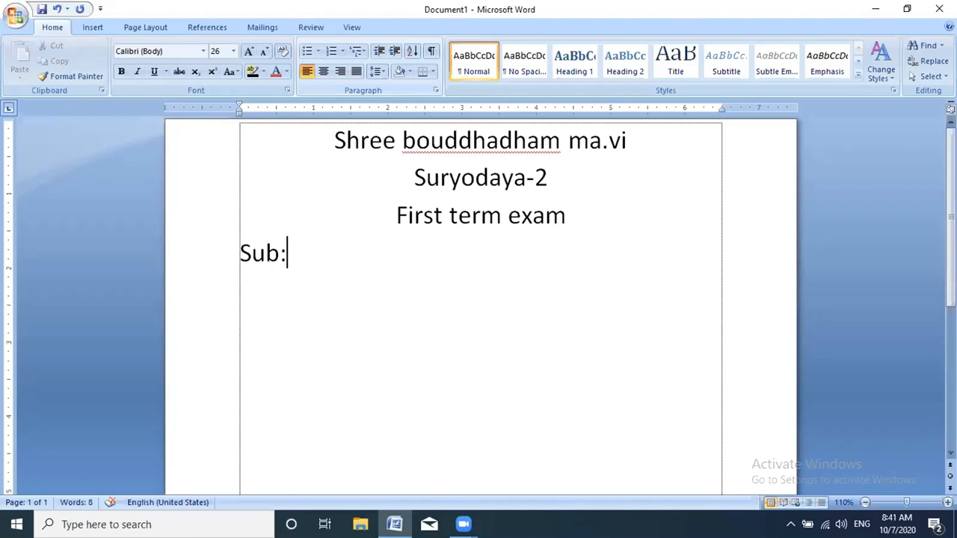
{"action": "type", "text": "nepali"}
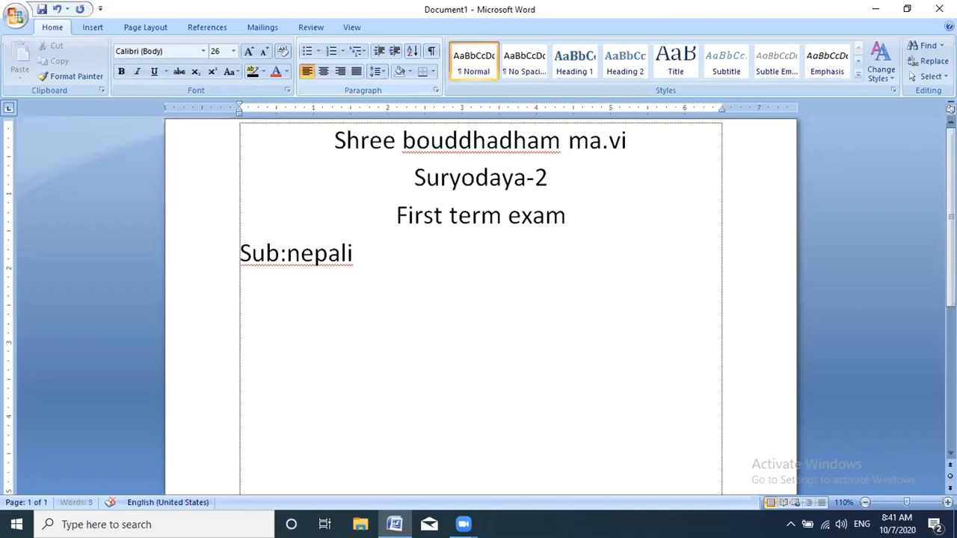
- Add "FM:50" on the subject line, tabbed across to about the 5-inch mark
{"action": "key", "text": "Tab"}
{"action": "key", "text": "Tab"}
{"action": "key", "text": "Tab"}
{"action": "key", "text": "BackSpace"}
{"action": "type", "text": "fm"}
{"action": "key", "text": "BackSpace"}
{"action": "key", "text": "BackSpace"}
{"action": "type", "text": "FM"}
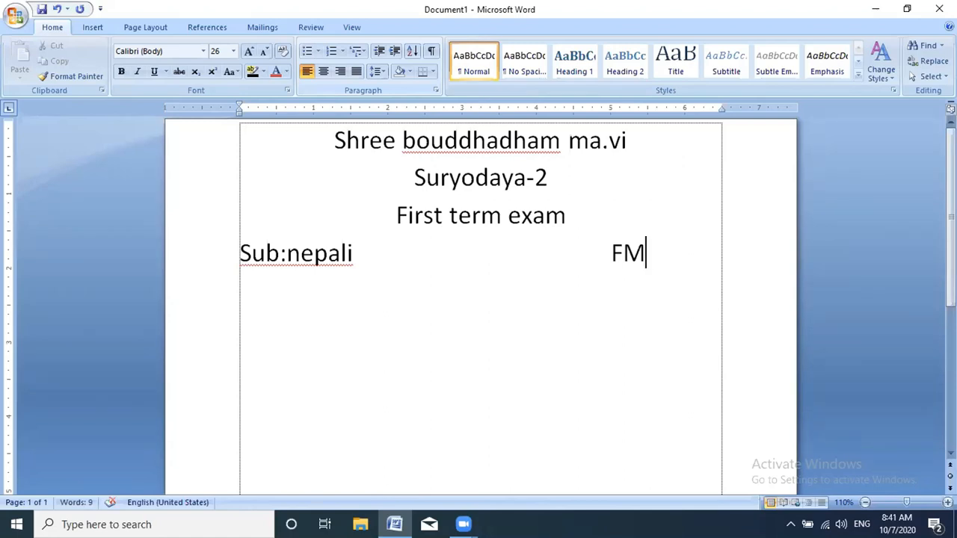
{"action": "type", "text": ":50"}
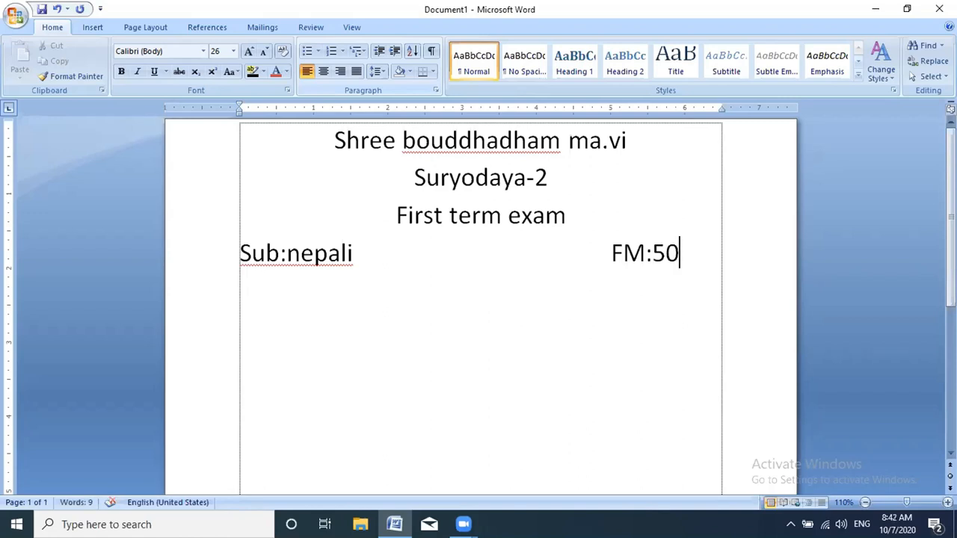
- Enter "Class:ten" on a new line below the subject
{"action": "key", "text": "Return"}
{"action": "type", "text": "class"}
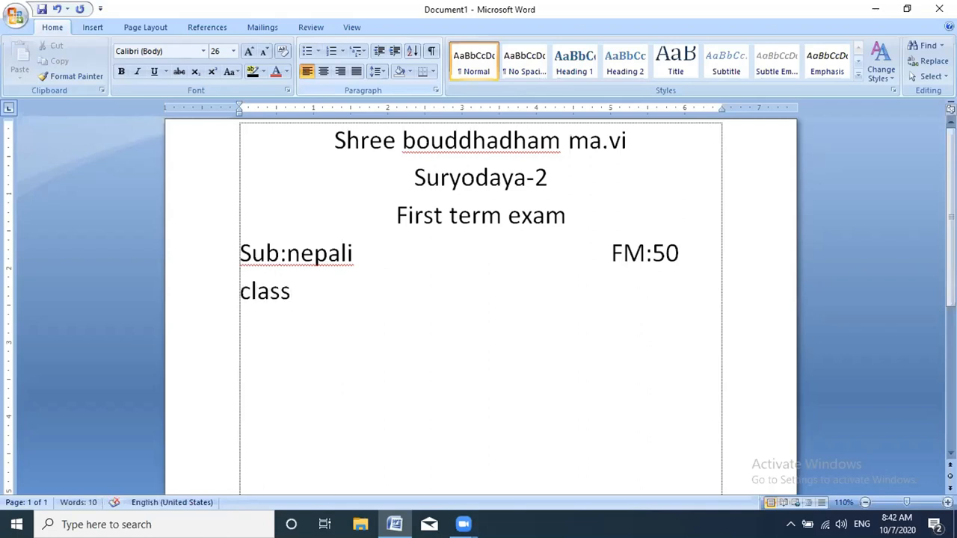
{"action": "type", "text": ":"}
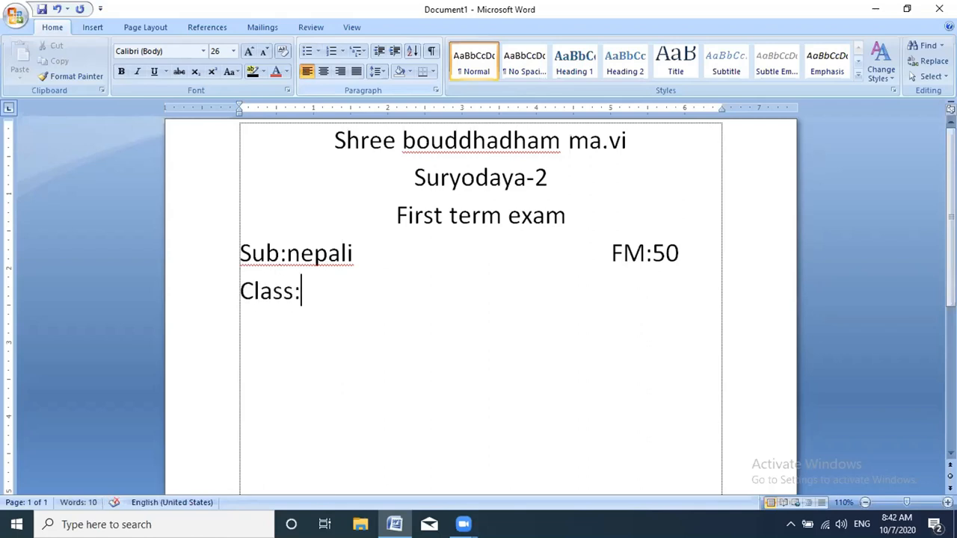
{"action": "type", "text": "ten"}
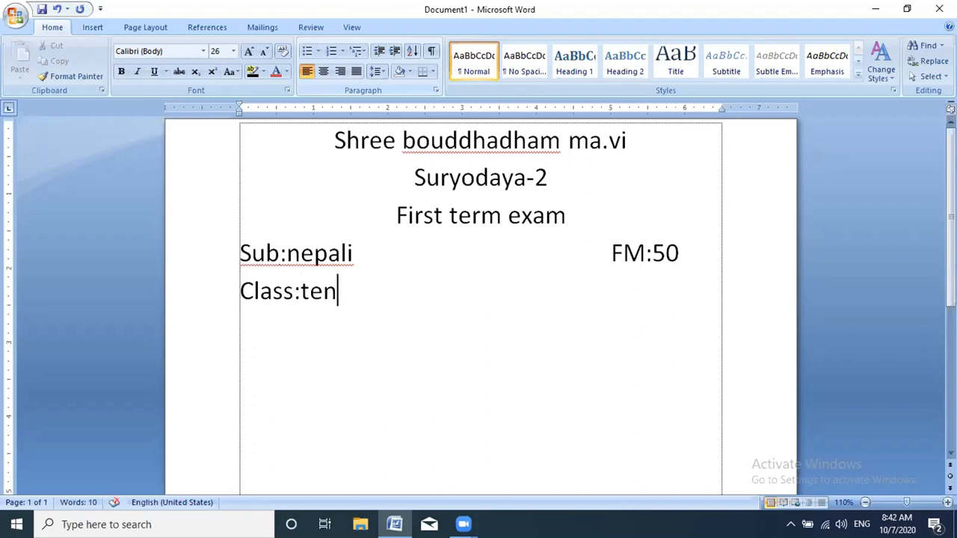
- Add "time:3hrs" on the class line, tabbed to about the 2-inch mark
{"action": "key", "text": "Tab"}
{"action": "key", "text": "Tab"}
{"action": "key", "text": "Tab"}
{"action": "key", "text": "Tab"}
{"action": "key", "text": "BackSpace"}
{"action": "type", "text": "time:"}
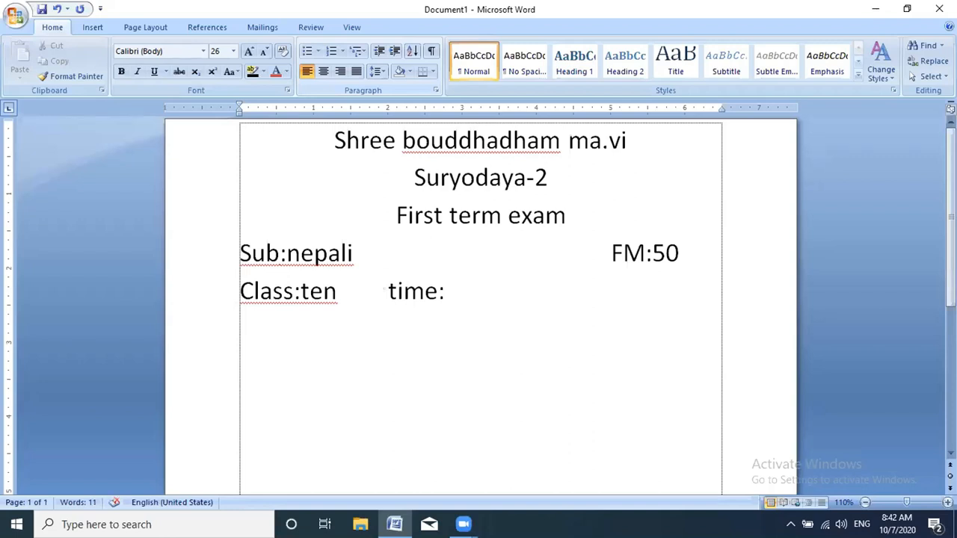
{"action": "type", "text": "3hrs"}
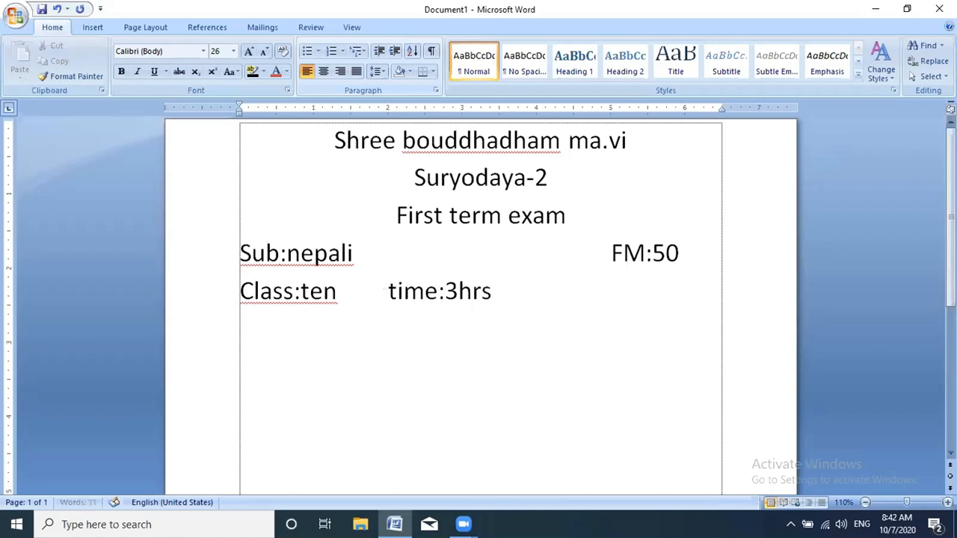
- Add "pm:20" on the class line, tabbed across to align under "FM:50"
{"action": "key", "text": "Tab"}
{"action": "key", "text": "Tab"}
{"action": "key", "text": "Tab"}
{"action": "type", "text": "pm:"}
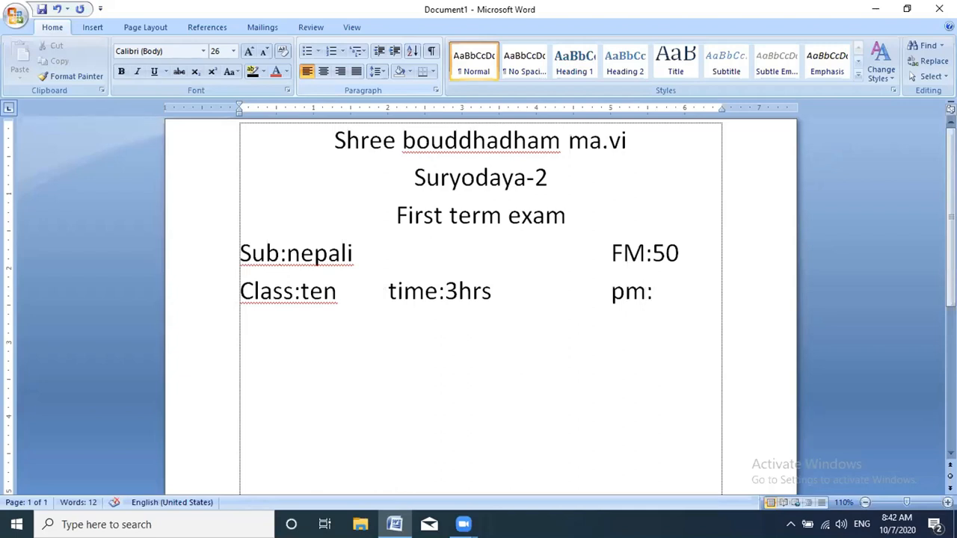
{"action": "type", "text": "20"}
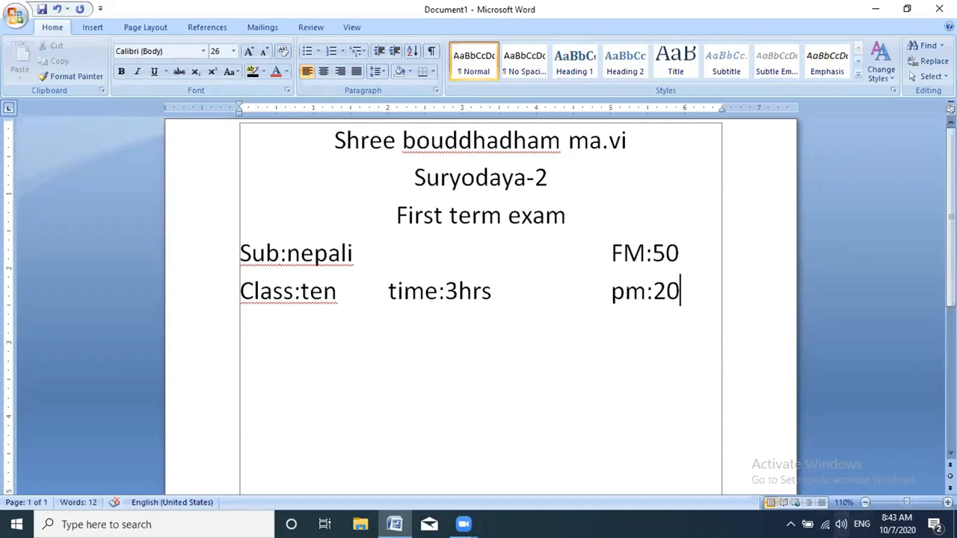
- Set the font of the school name heading "Shree bouddhadham ma.vi" to Algerian
{"action": "left_click_drag", "start_coordinate": [637, 142], "coordinate": [643, 141]}
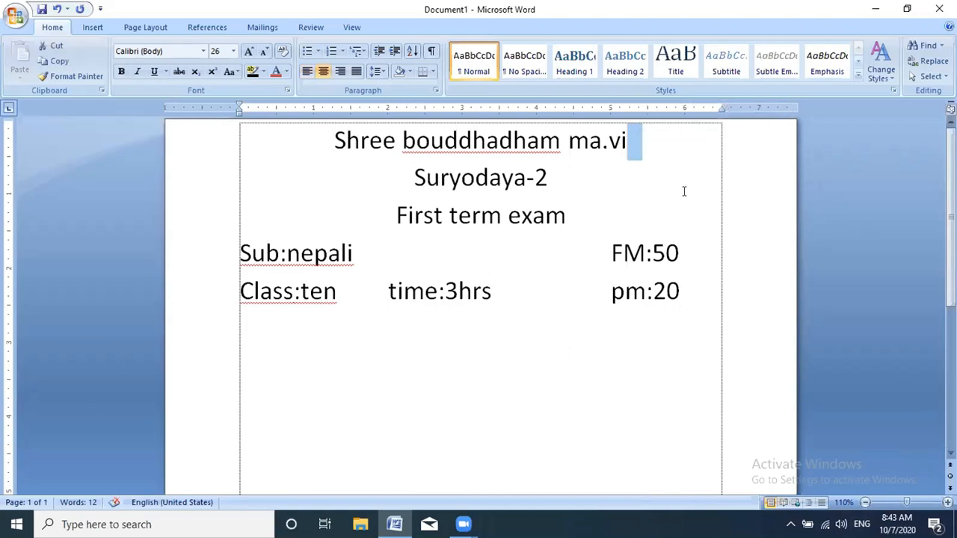
{"action": "left_click_drag", "start_coordinate": [634, 141], "coordinate": [305, 127]}
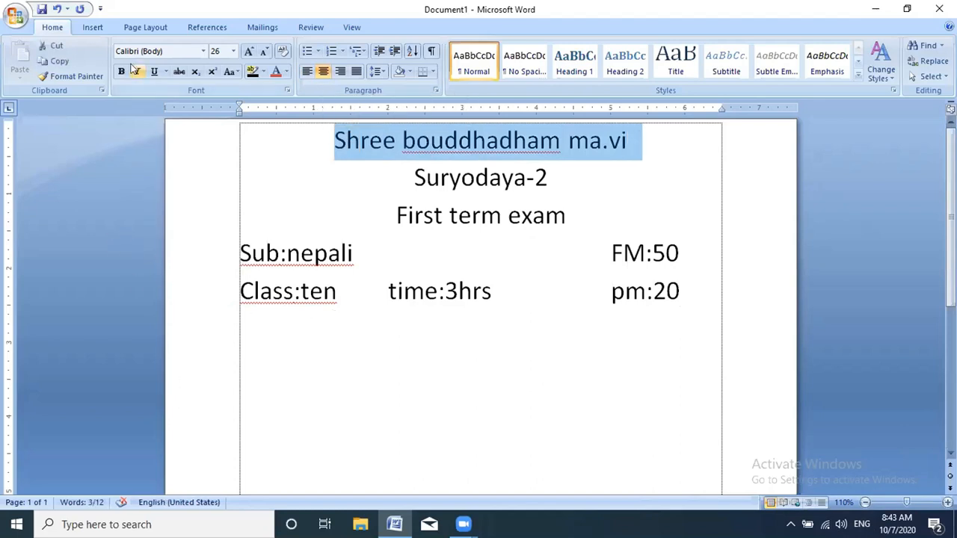
{"action": "left_click", "coordinate": [202, 51]}
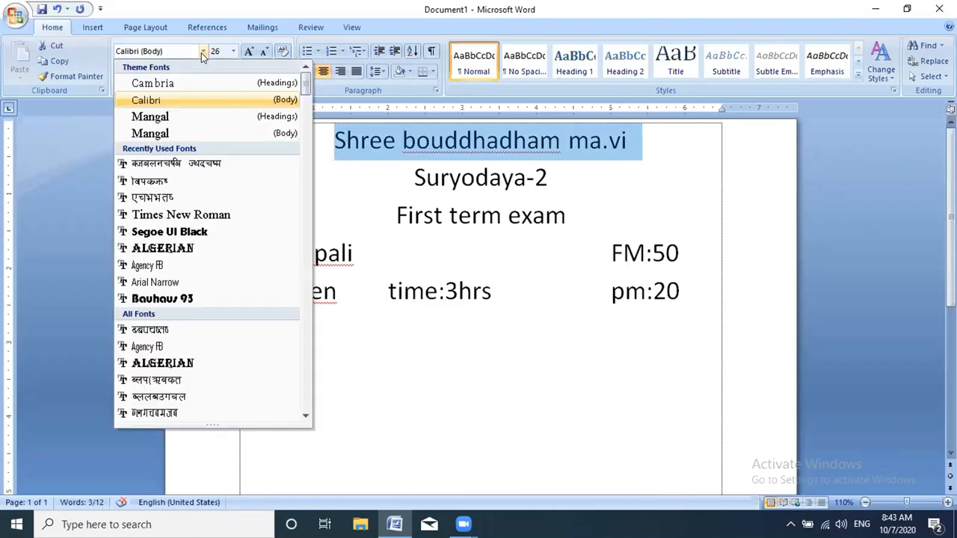
{"action": "left_click", "coordinate": [202, 51]}
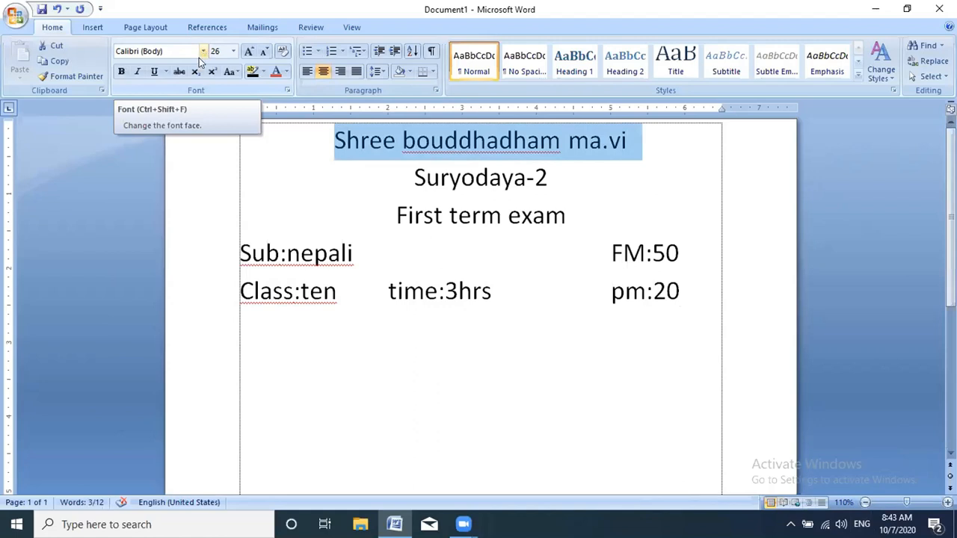
{"action": "left_click", "coordinate": [200, 54]}
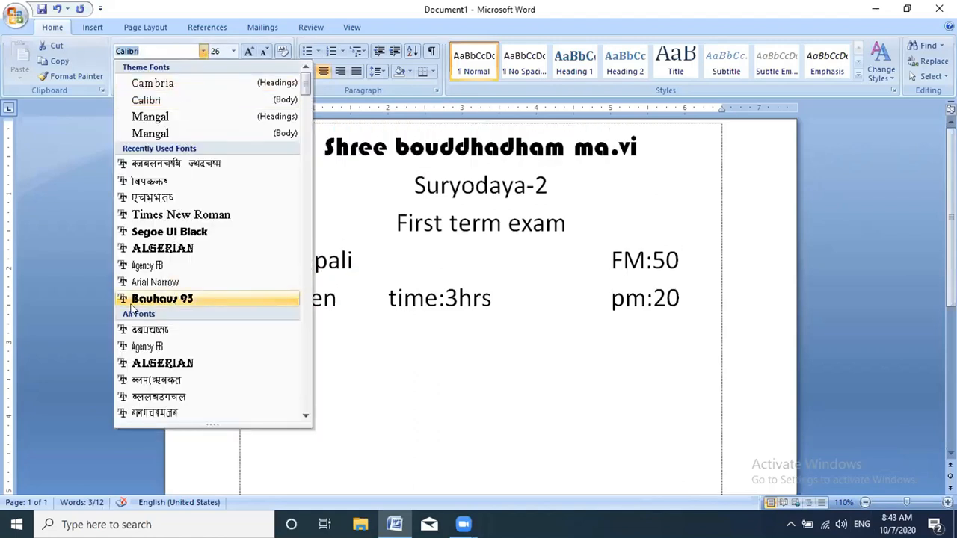
{"action": "left_click", "coordinate": [150, 365]}
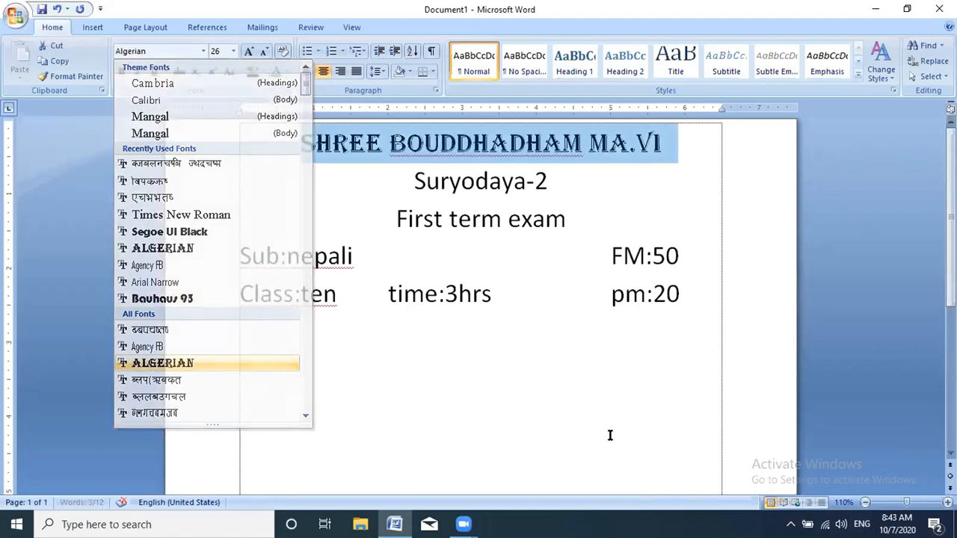
{"action": "left_click", "coordinate": [863, 206]}
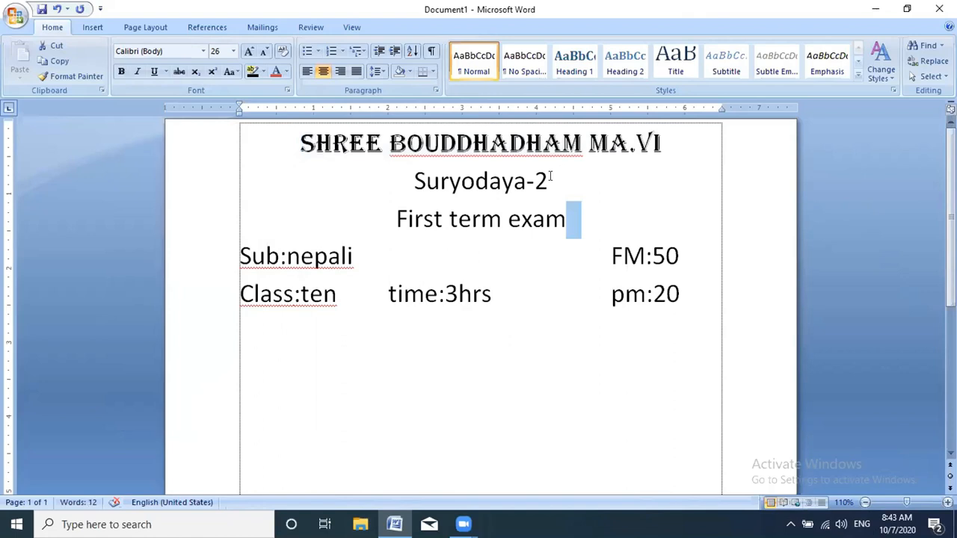
- Change the font of the "Suryodaya-2" line to Segoe UI Black
{"action": "left_click_drag", "start_coordinate": [474, 181], "coordinate": [503, 181]}
{"action": "left_click", "coordinate": [621, 195]}
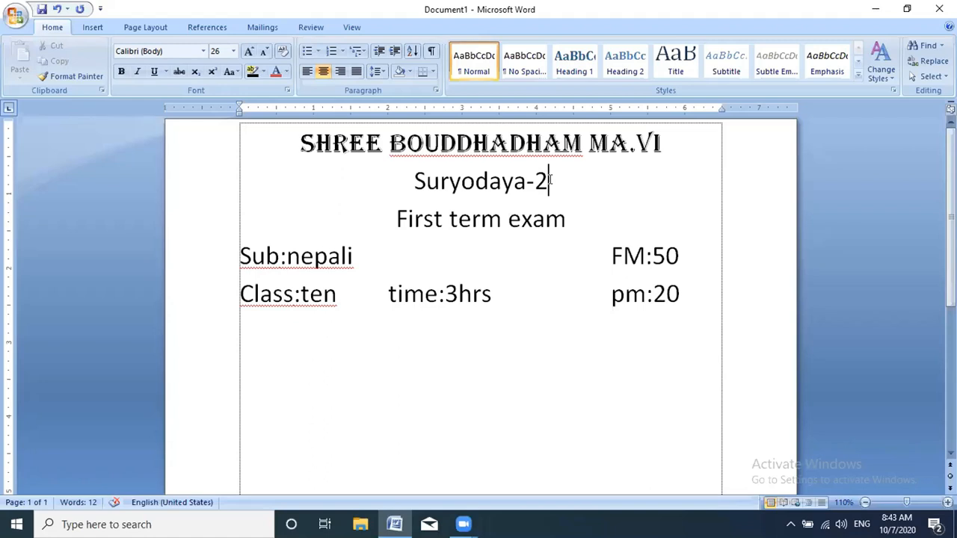
{"action": "key", "text": "shift+Home"}
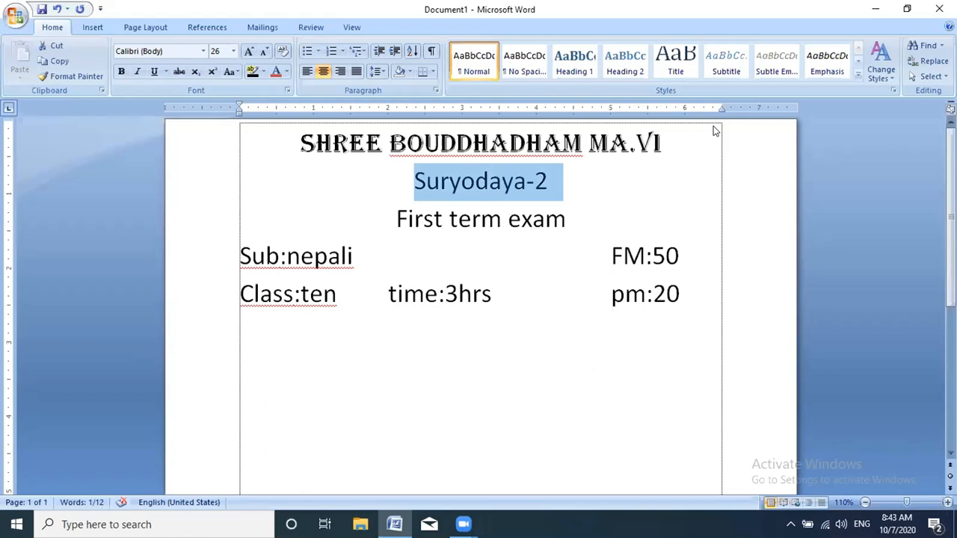
{"action": "left_click", "coordinate": [203, 51]}
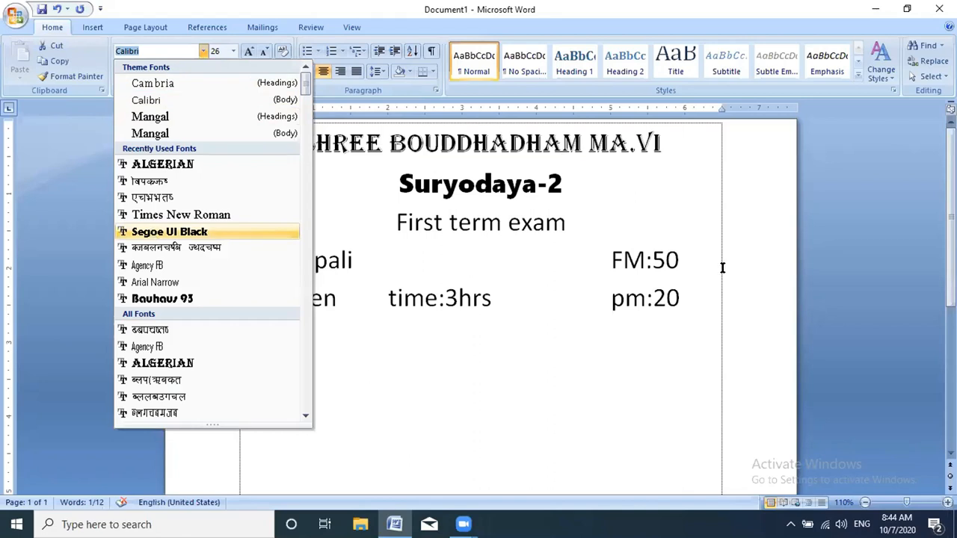
{"action": "key", "text": "Escape"}
{"action": "left_click", "coordinate": [875, 132]}
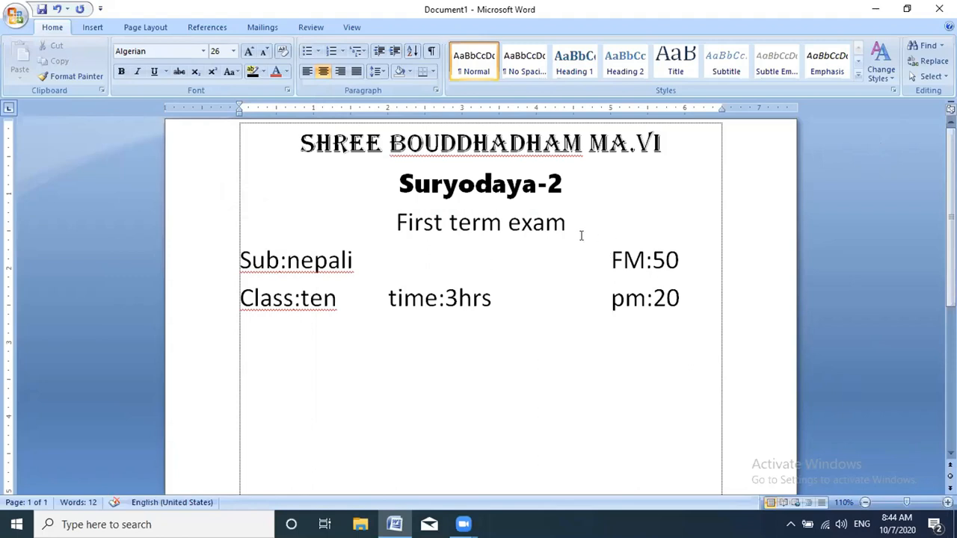
- Italicize the "First term exam" line
{"action": "left_click_drag", "start_coordinate": [574, 223], "coordinate": [361, 223]}
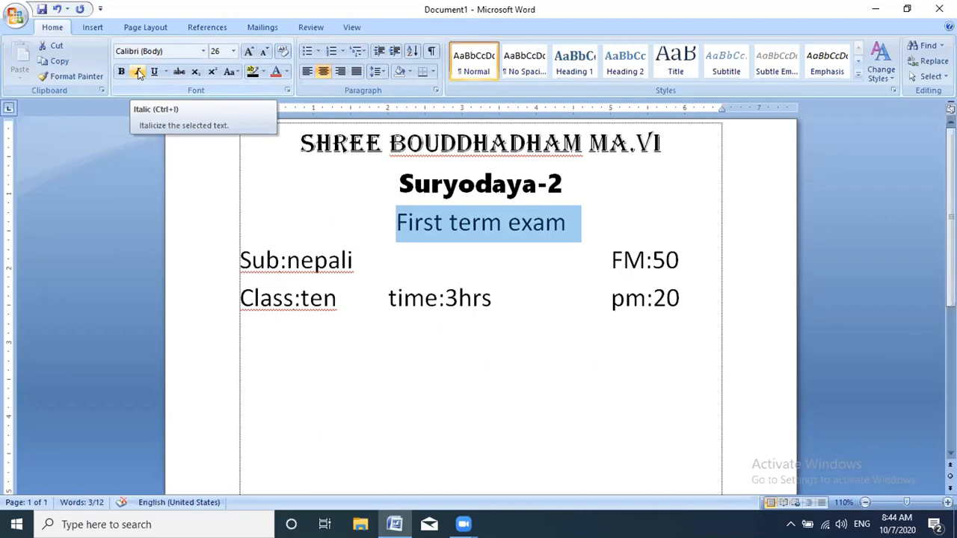
{"action": "left_click", "coordinate": [137, 73]}
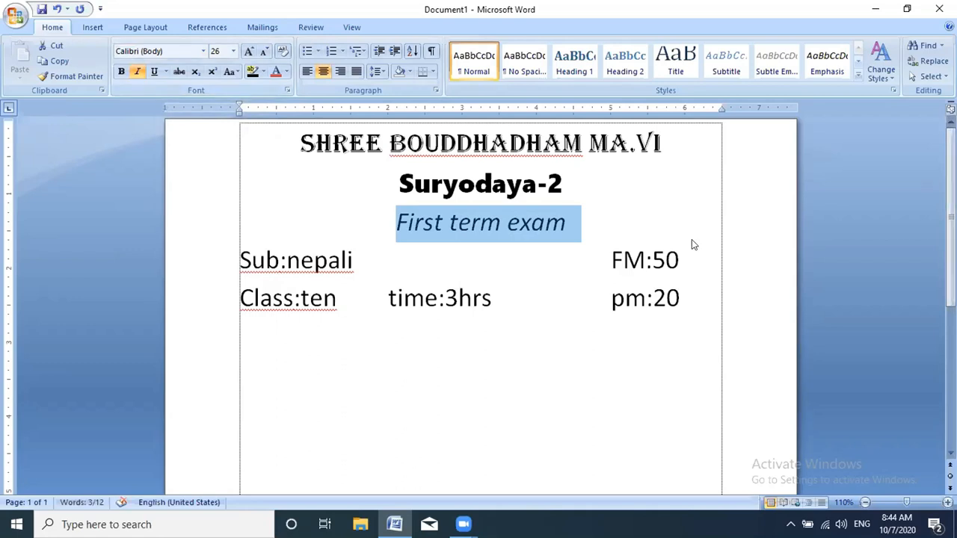
{"action": "left_click", "coordinate": [859, 253]}
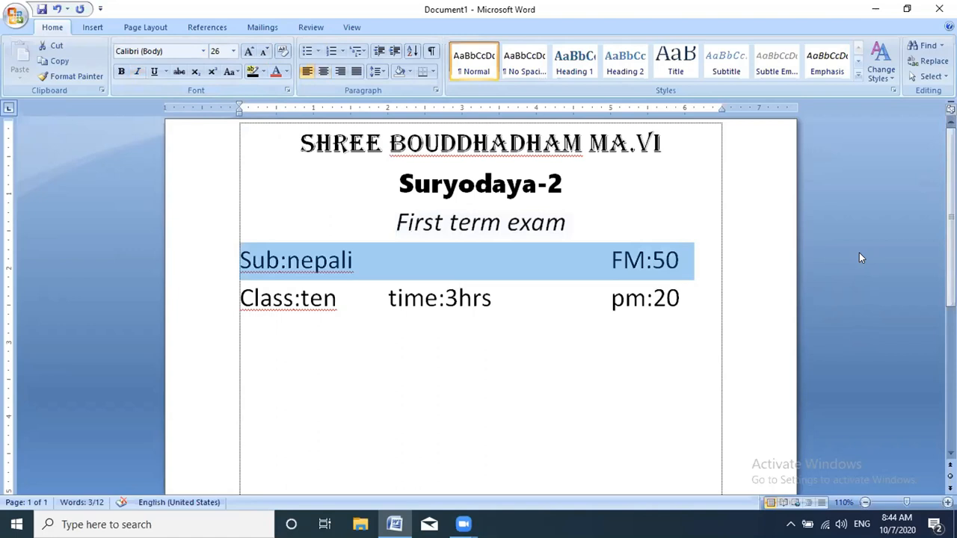
{"action": "left_click", "coordinate": [851, 359]}
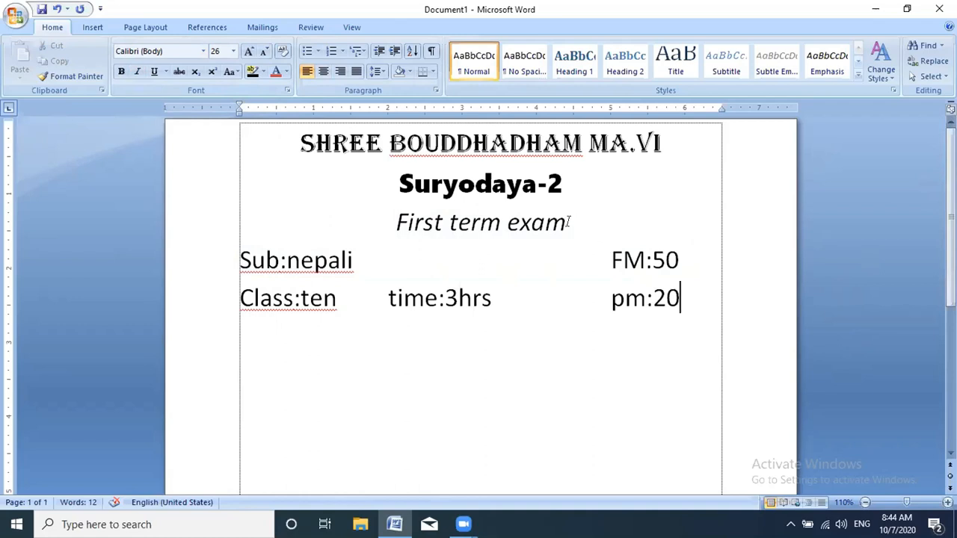
- Highlight the "First term exam" line in light gray
{"action": "left_click_drag", "start_coordinate": [548, 224], "coordinate": [496, 223]}
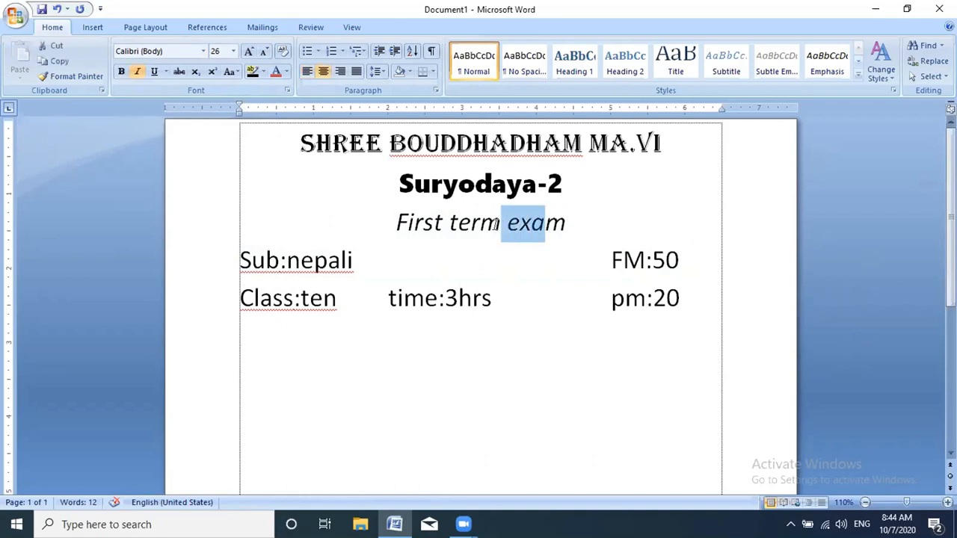
{"action": "left_click", "coordinate": [577, 223]}
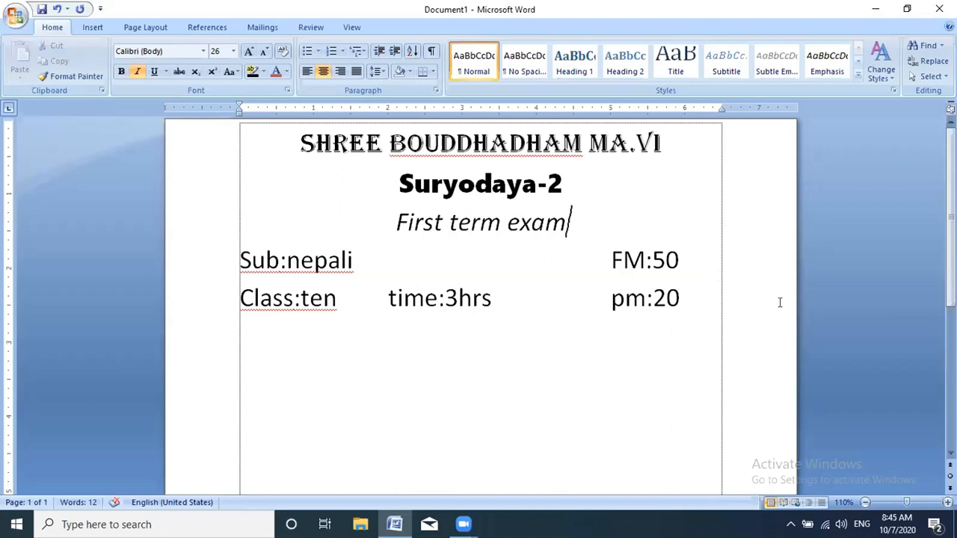
{"action": "left_click", "coordinate": [911, 277]}
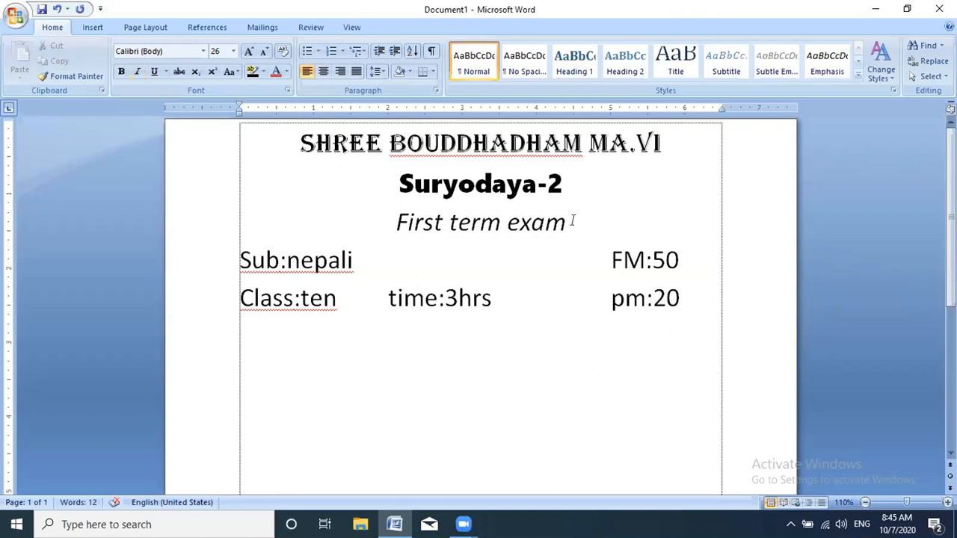
{"action": "left_click_drag", "start_coordinate": [395, 222], "coordinate": [774, 248]}
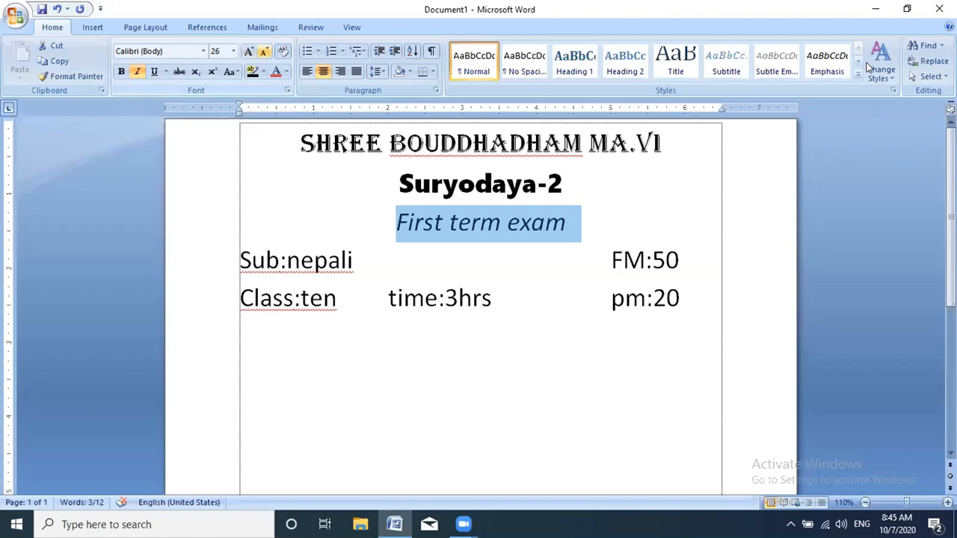
{"action": "left_click", "coordinate": [263, 73]}
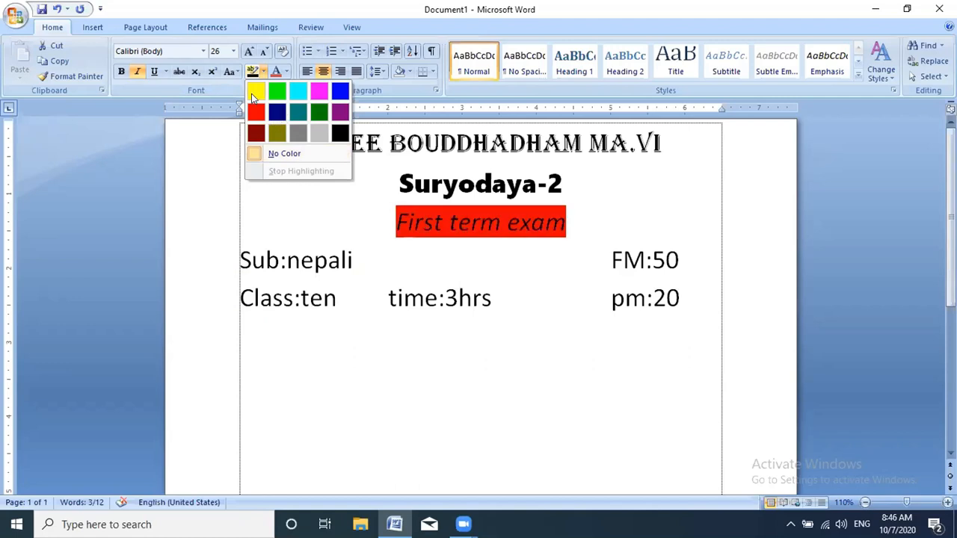
{"action": "left_click", "coordinate": [320, 134]}
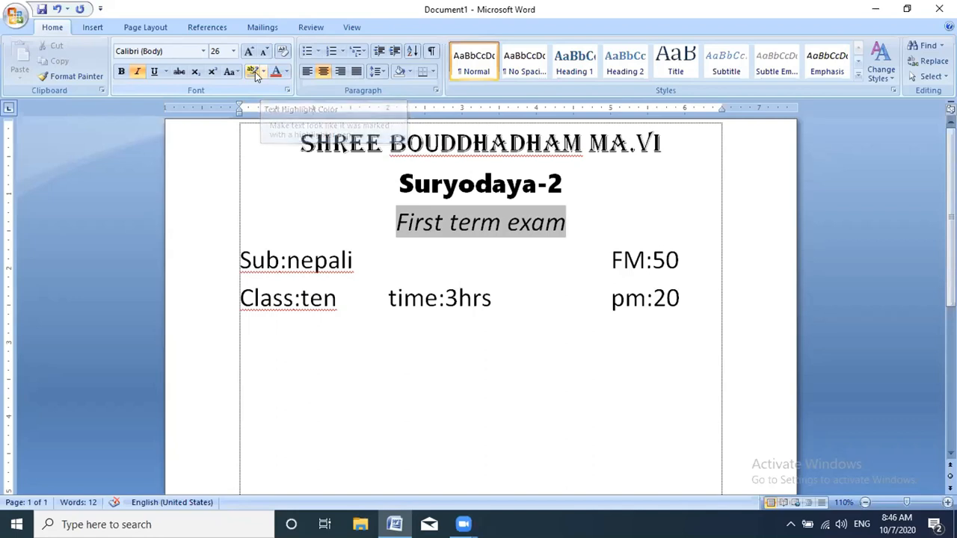
- Change the text highlight over "First term exam" to black
{"action": "left_click", "coordinate": [261, 73]}
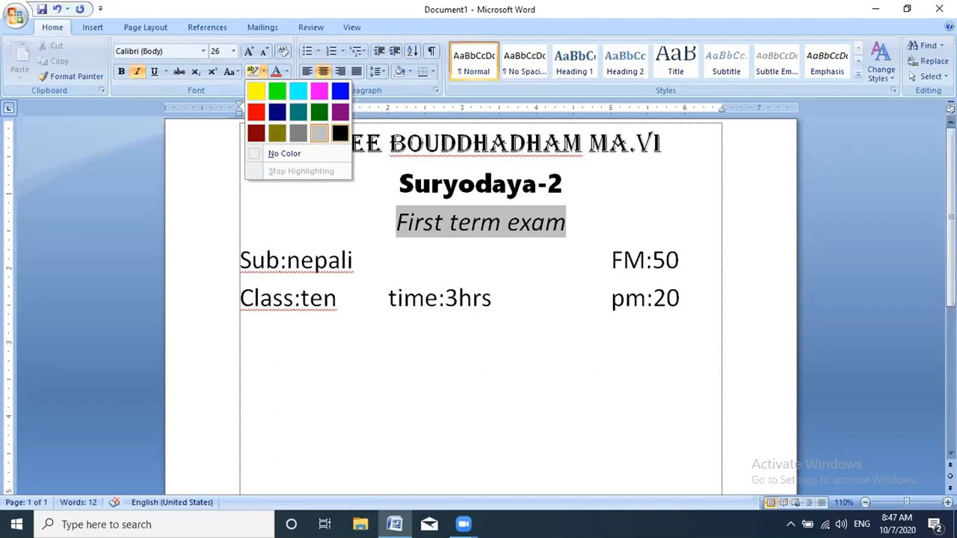
{"action": "left_click", "coordinate": [340, 134]}
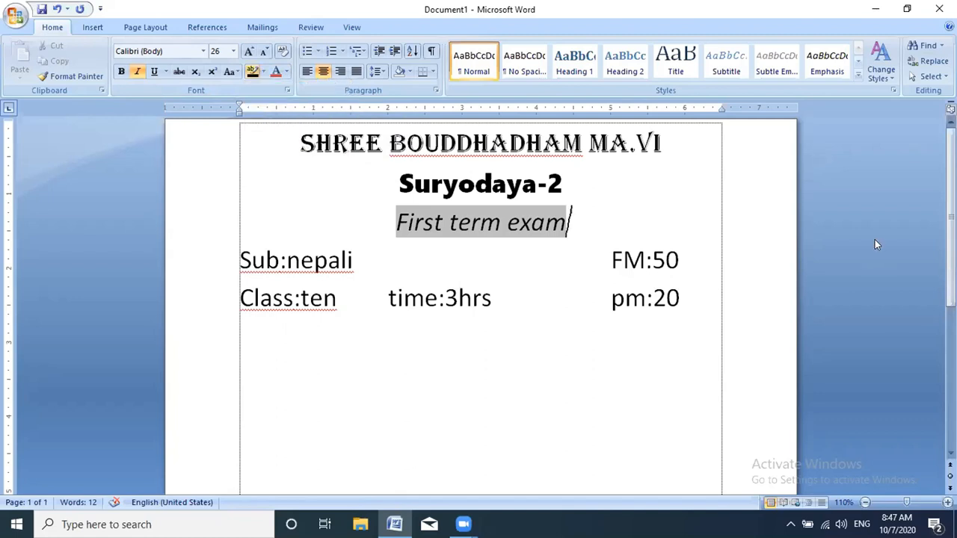
{"action": "left_click", "coordinate": [848, 264]}
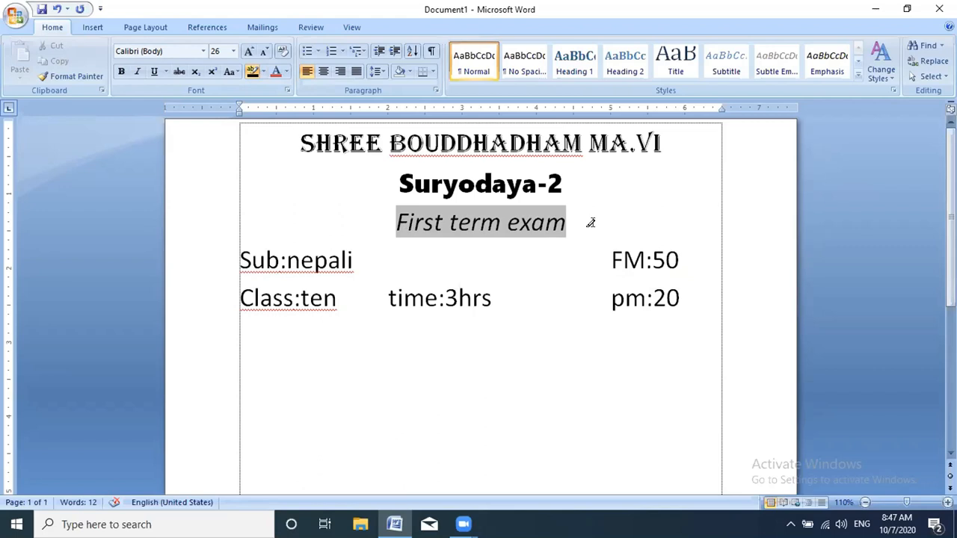
{"action": "mouse_move", "coordinate": [566, 223]}
{"action": "left_mouse_down"}
{"action": "mouse_move", "coordinate": [379, 223]}
{"action": "mouse_move", "coordinate": [604, 227]}
{"action": "left_mouse_up"}
{"action": "left_click", "coordinate": [616, 201]}
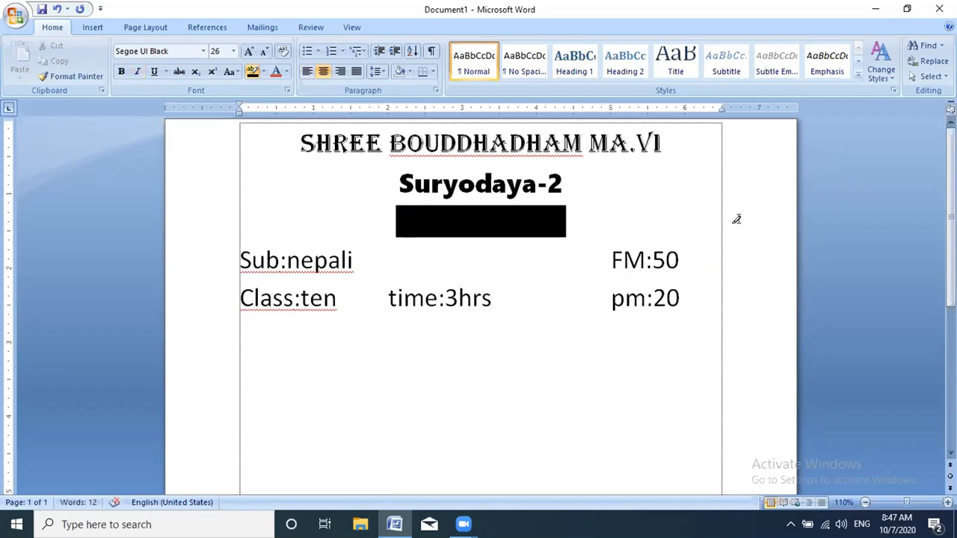
{"action": "left_click", "coordinate": [262, 72]}
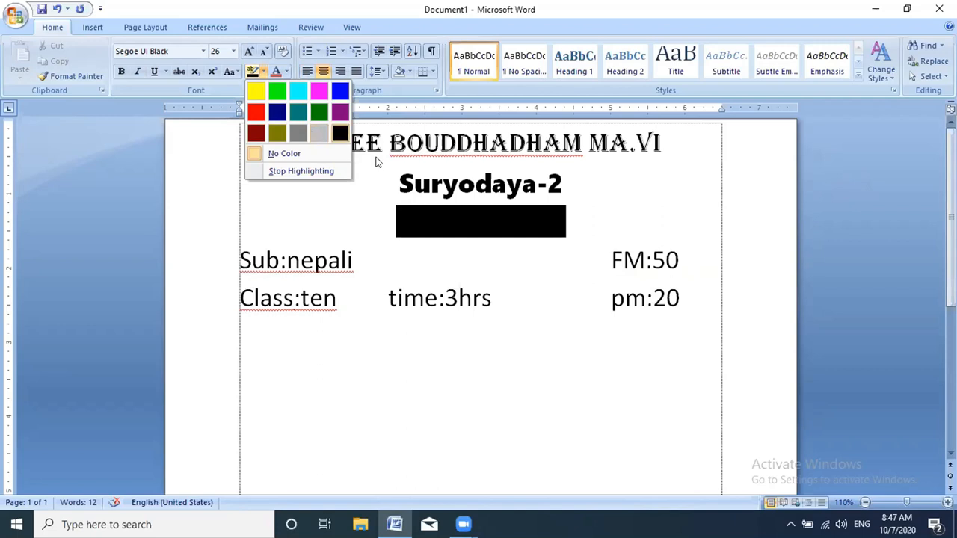
{"action": "left_click", "coordinate": [863, 227]}
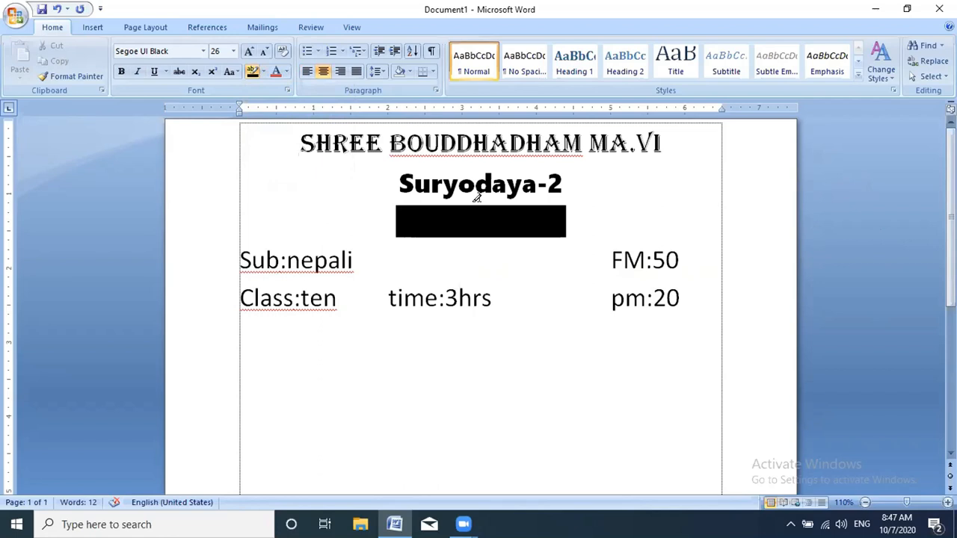
- Select the "Suryodaya-2" line and open the font color choices for it
{"action": "left_click", "coordinate": [566, 180]}
{"action": "left_click_drag", "start_coordinate": [575, 184], "coordinate": [512, 182]}
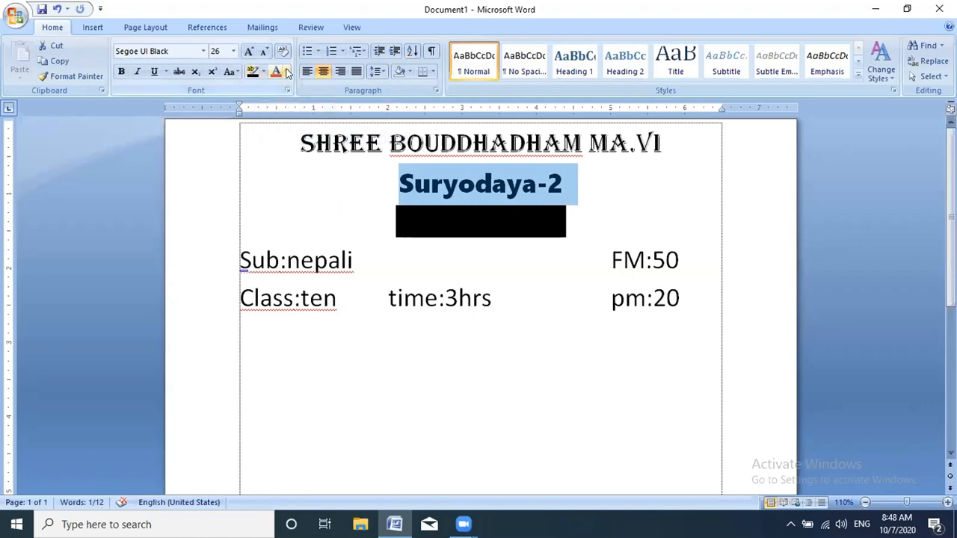
{"action": "left_click", "coordinate": [286, 71]}
{"action": "left_click", "coordinate": [285, 72]}
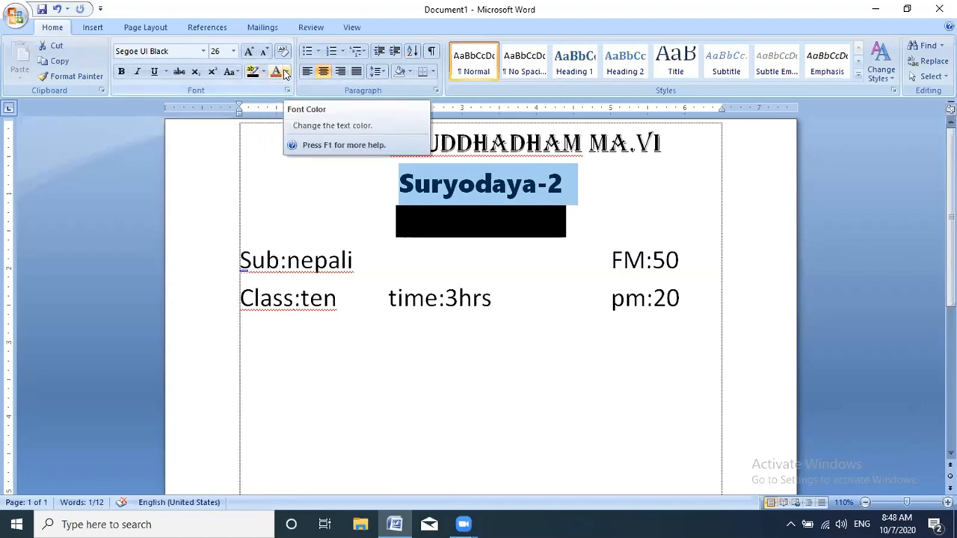